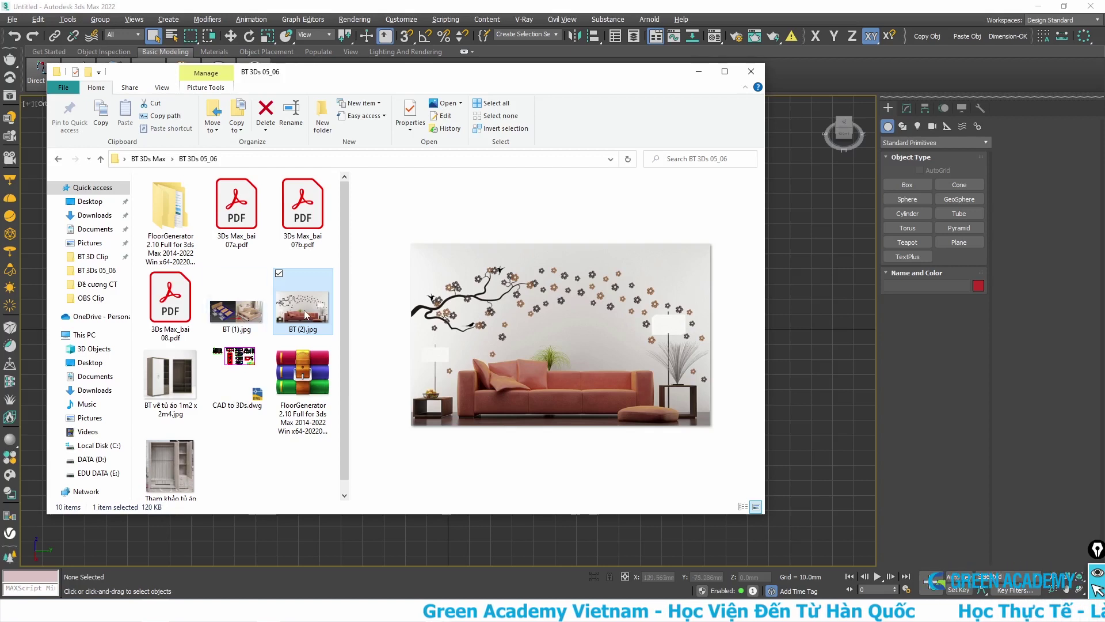
Preview reference photos BT (1).jpg and BT (2).jpg, then minimize File Explorer.
{"action": "left_click", "coordinate": [259, 319]}
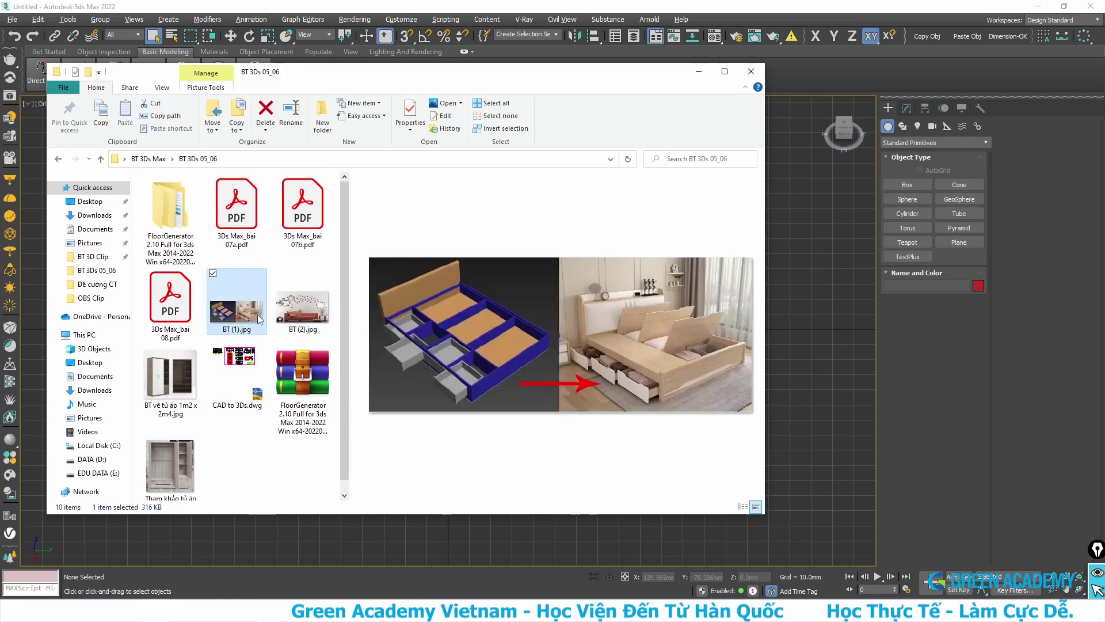
{"action": "left_click", "coordinate": [170, 374]}
{"action": "left_click", "coordinate": [302, 308]}
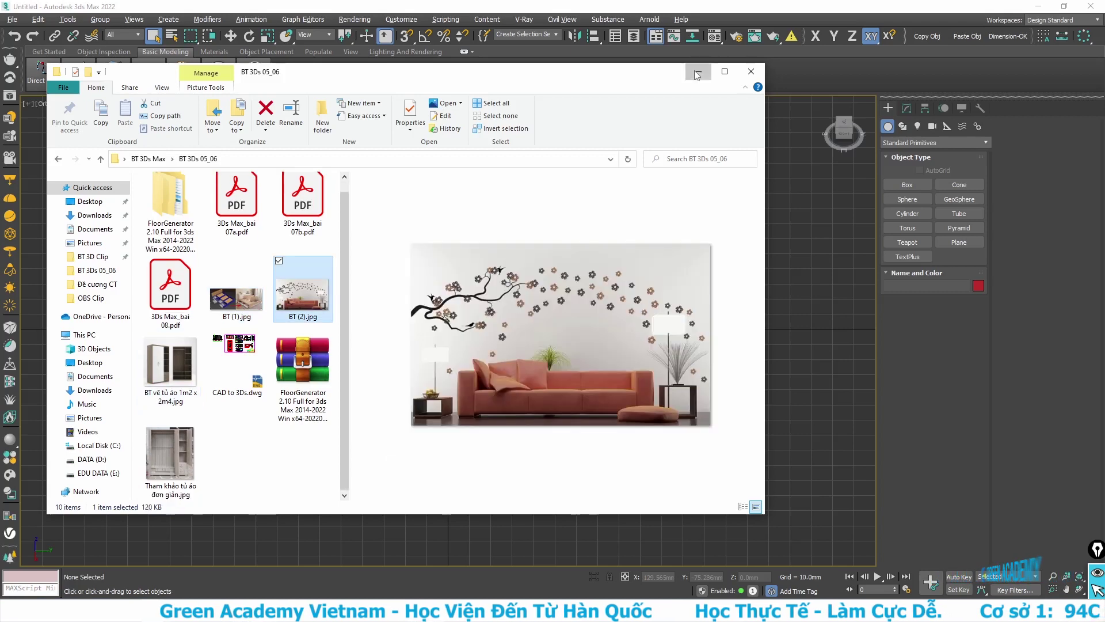
{"action": "left_click", "coordinate": [9, 138]}
{"action": "left_click", "coordinate": [11, 19]}
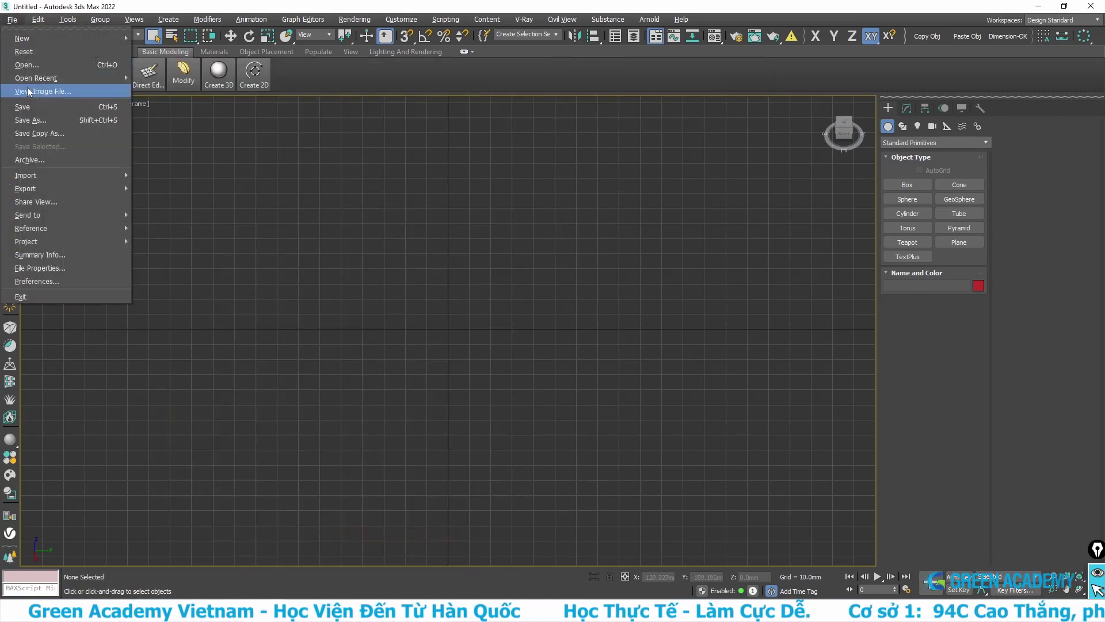
View the Desktop photo BT (2).jpg in an enlarged image viewer at 2:1 zoom.
{"action": "left_click", "coordinate": [216, 231]}
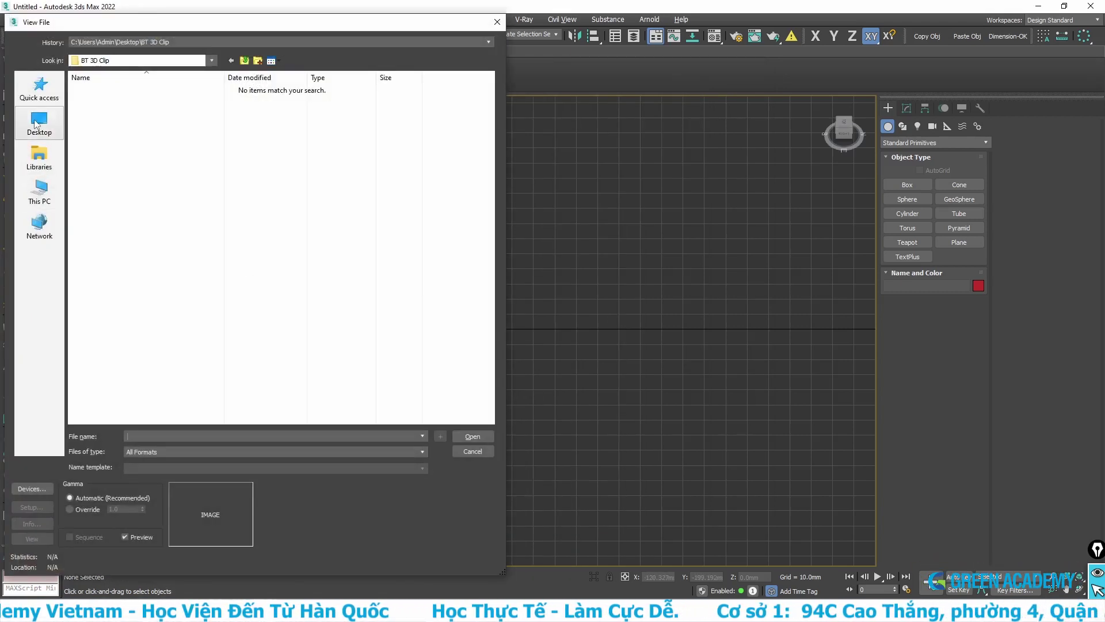
{"action": "left_click", "coordinate": [36, 122]}
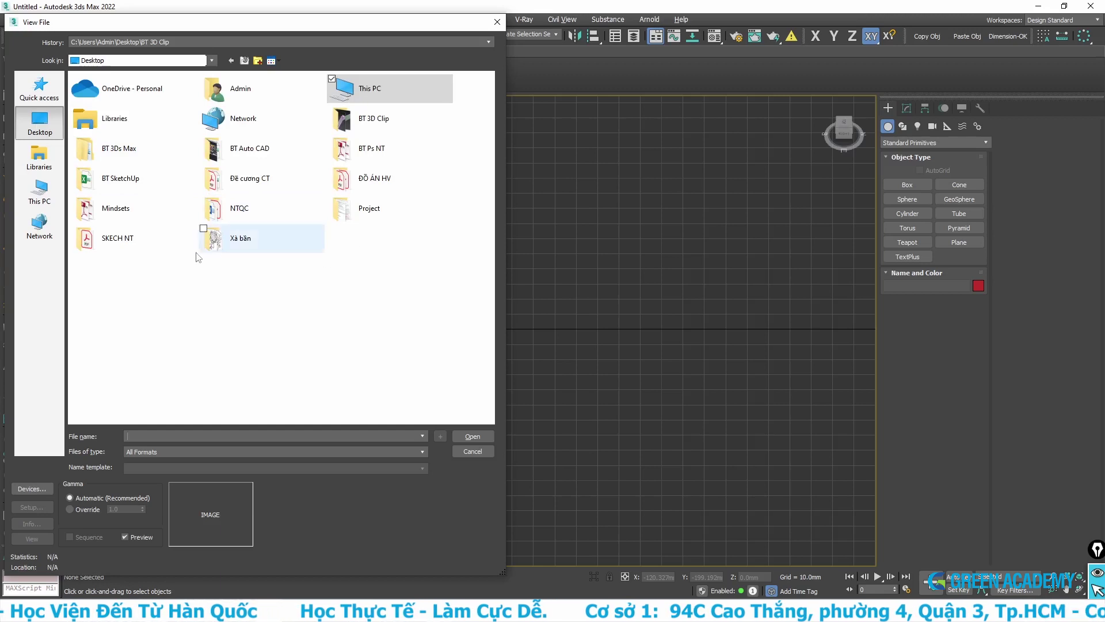
{"action": "double_click", "coordinate": [214, 238]}
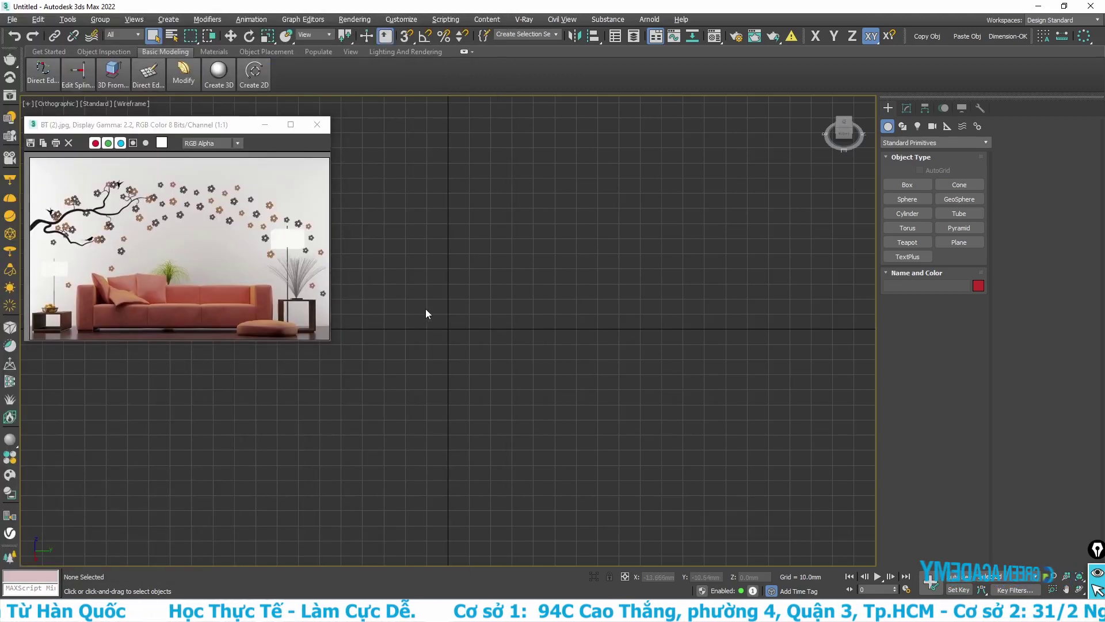
{"action": "left_click", "coordinate": [217, 348]}
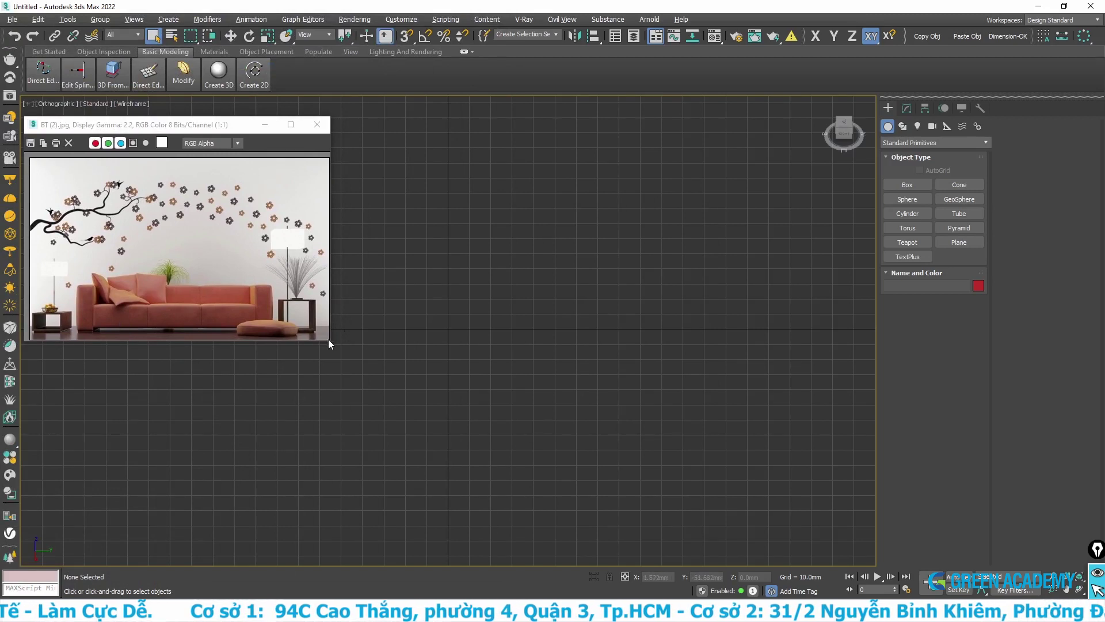
{"action": "left_click_drag", "start_coordinate": [329, 341], "coordinate": [590, 510]}
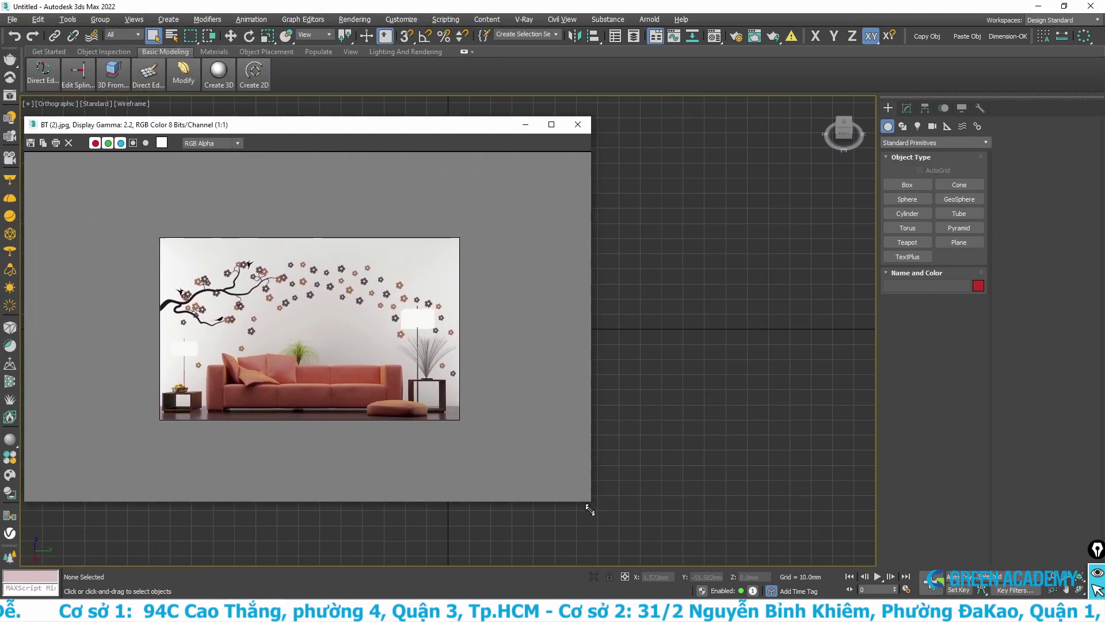
{"action": "scroll", "coordinate": [310, 430], "scroll_direction": "up", "scroll_amount": 1}
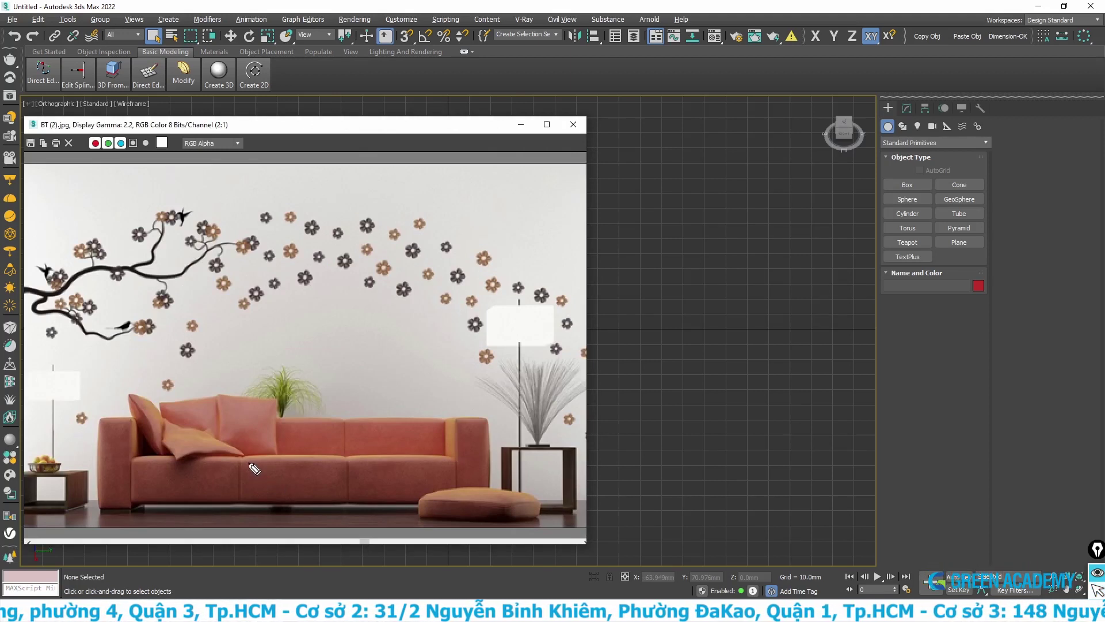
Annotate the sofa photo: outline the seat cushion, mark the arm edge and overall width.
{"action": "left_click", "coordinate": [240, 459]}
{"action": "left_click", "coordinate": [240, 500]}
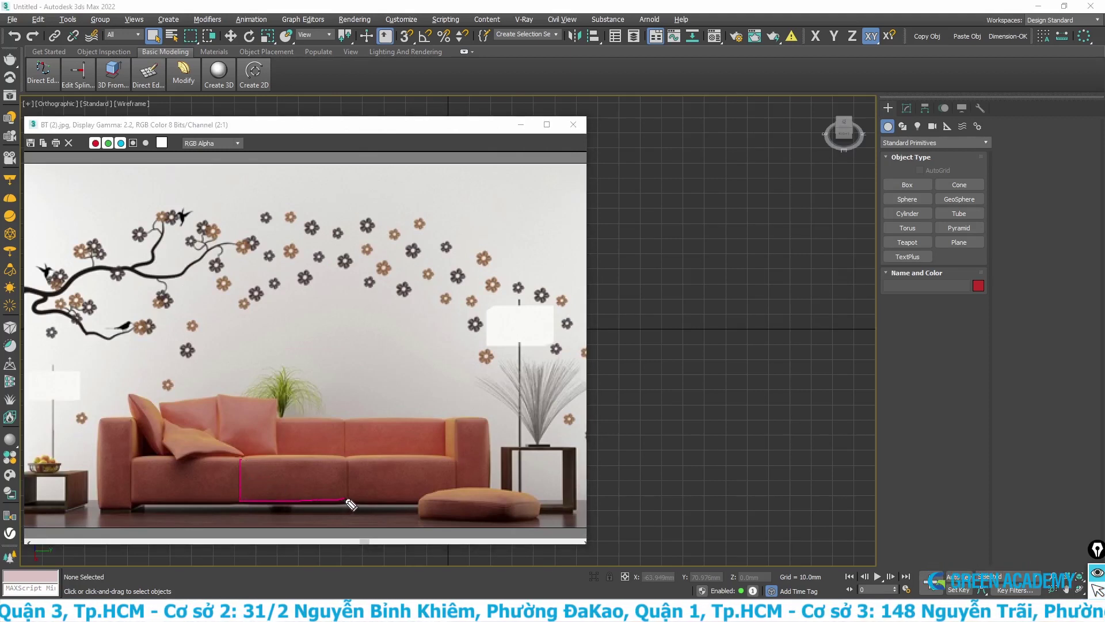
{"action": "left_click", "coordinate": [346, 456]}
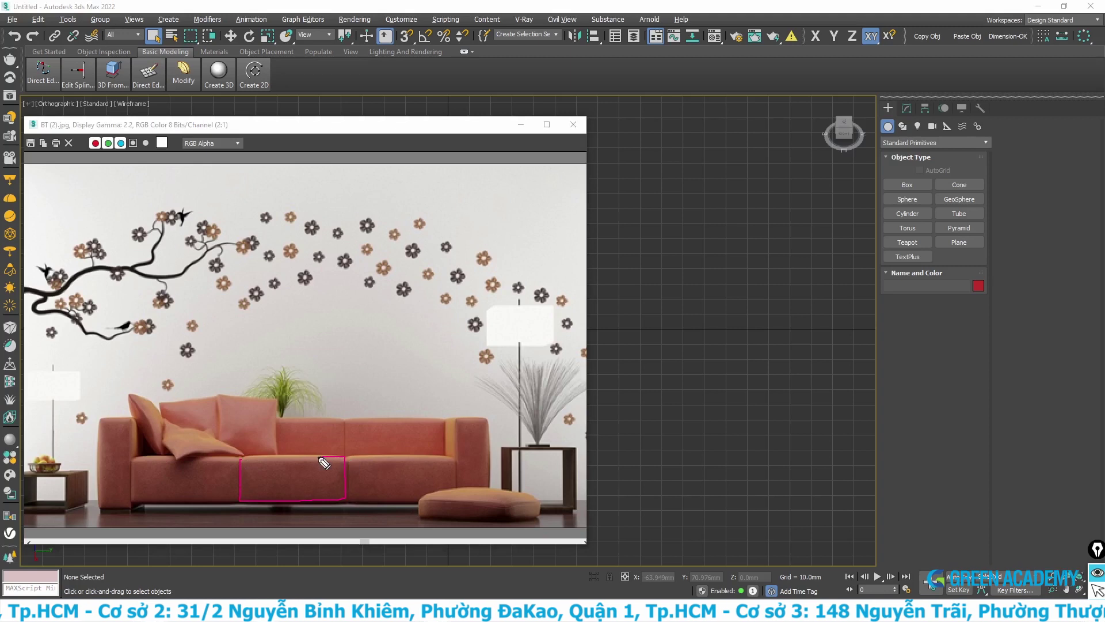
{"action": "left_click", "coordinate": [240, 458]}
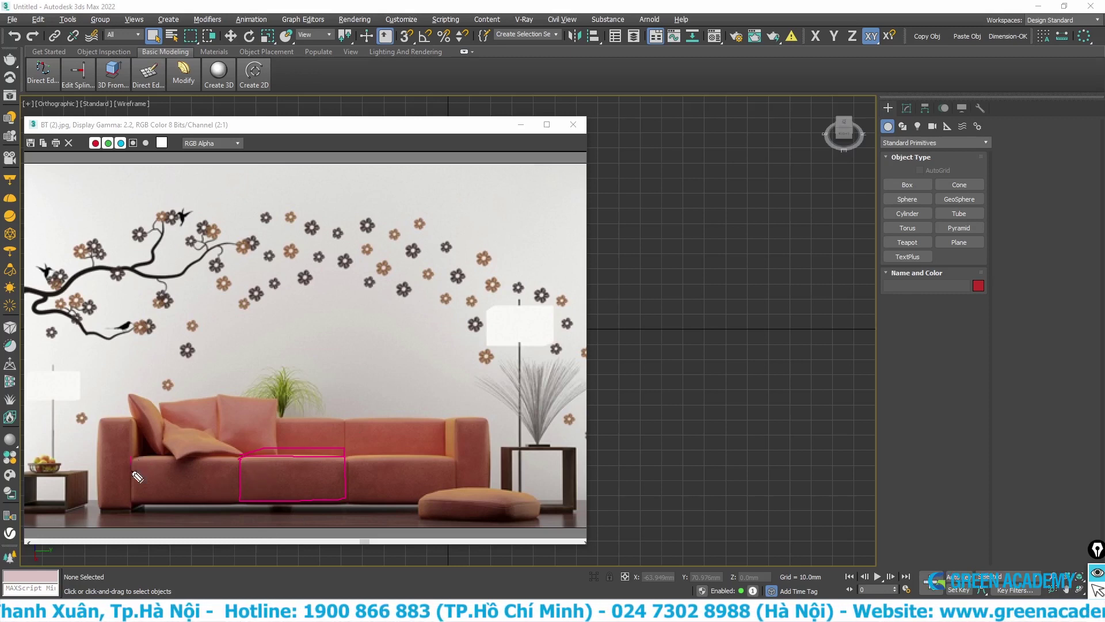
{"action": "left_click_drag", "start_coordinate": [457, 460], "coordinate": [459, 492]}
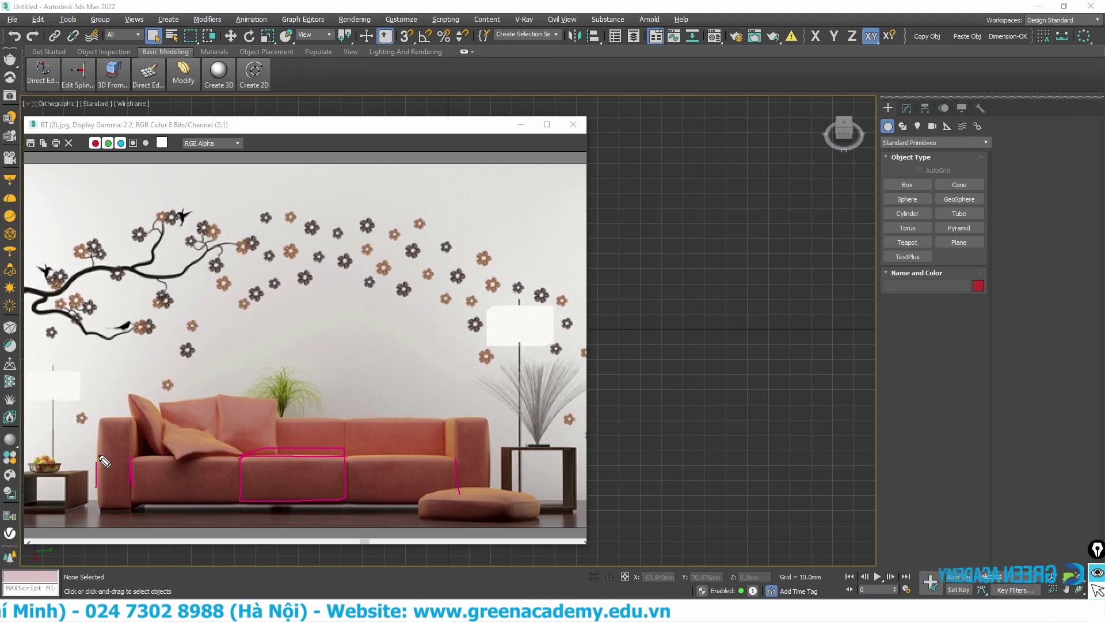
{"action": "left_click_drag", "start_coordinate": [105, 384], "coordinate": [446, 387]}
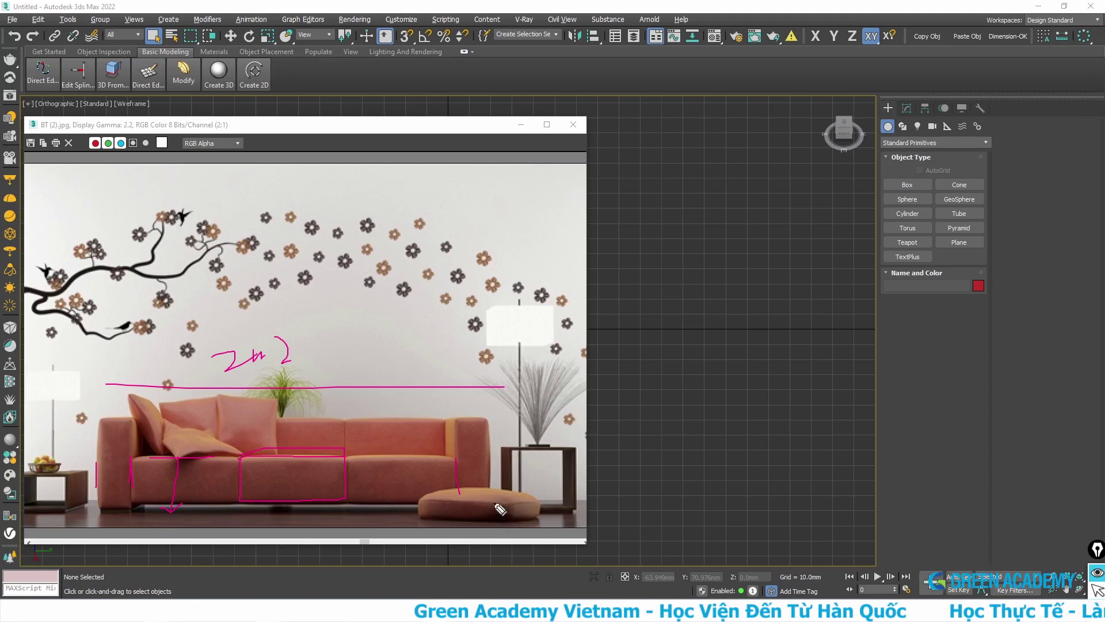
{"action": "left_click_drag", "start_coordinate": [236, 419], "coordinate": [311, 380]}
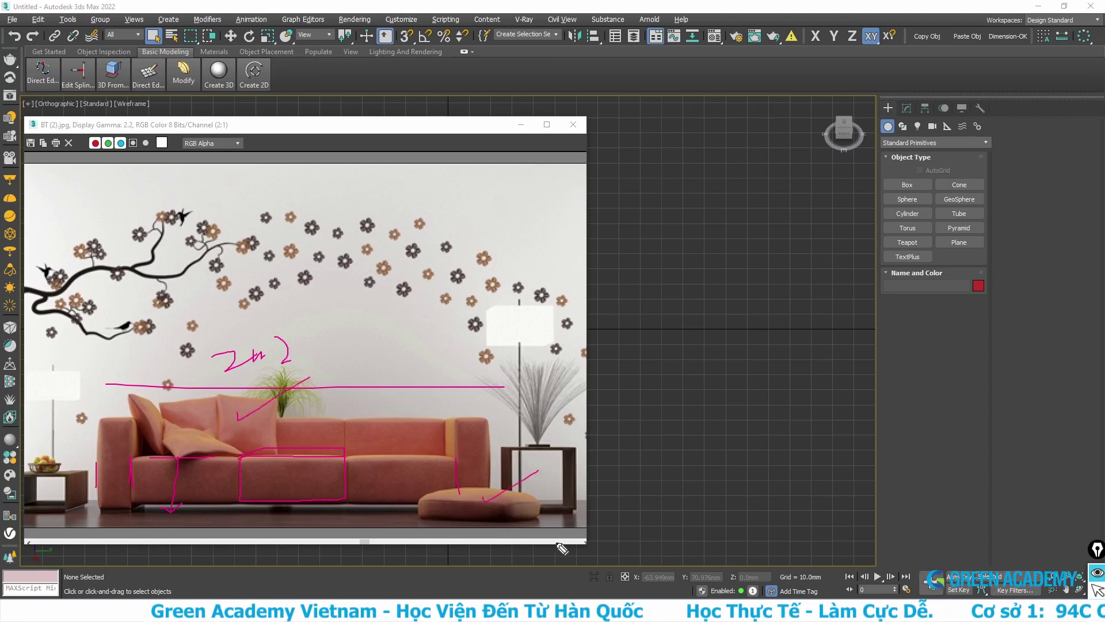
Clear the photo markup and draw a box in the Top view.
{"action": "key", "text": "Escape"}
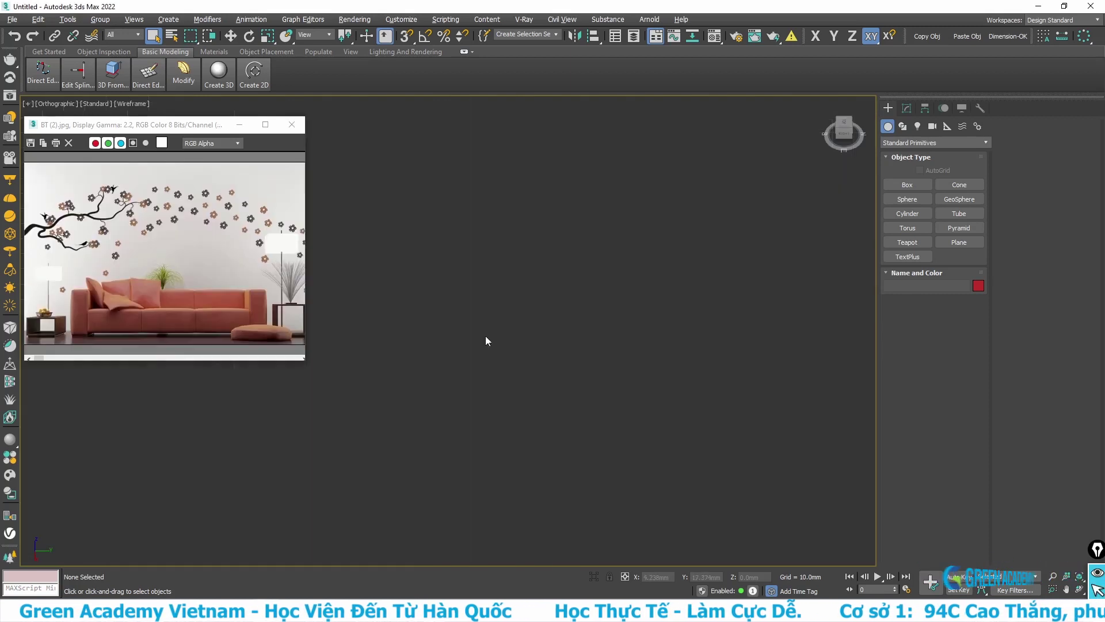
{"action": "key", "text": "t"}
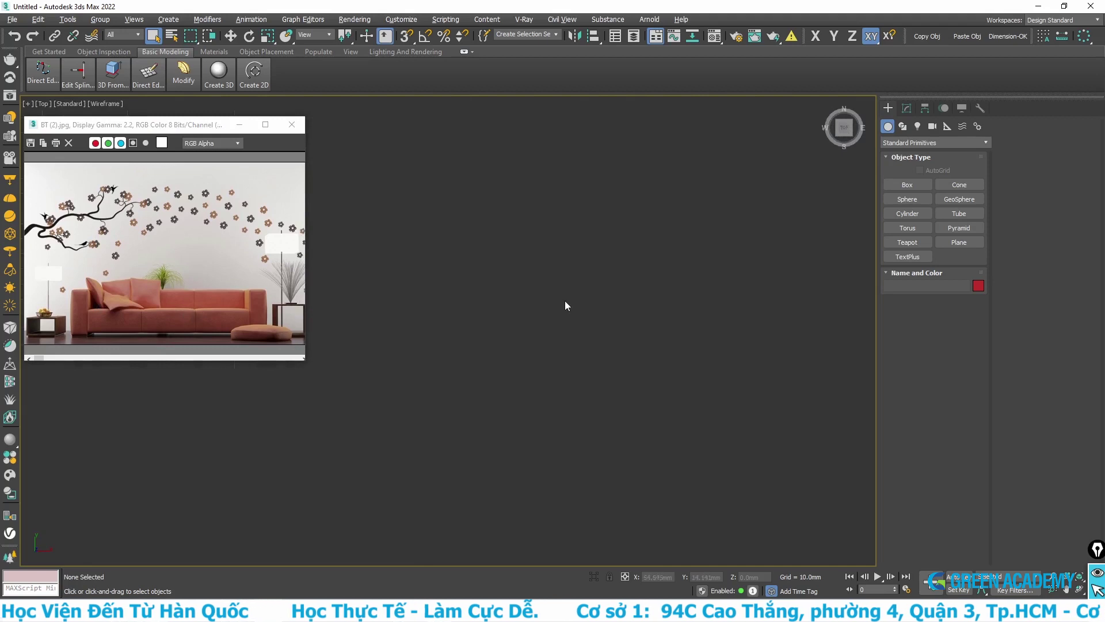
{"action": "left_click", "coordinate": [892, 187]}
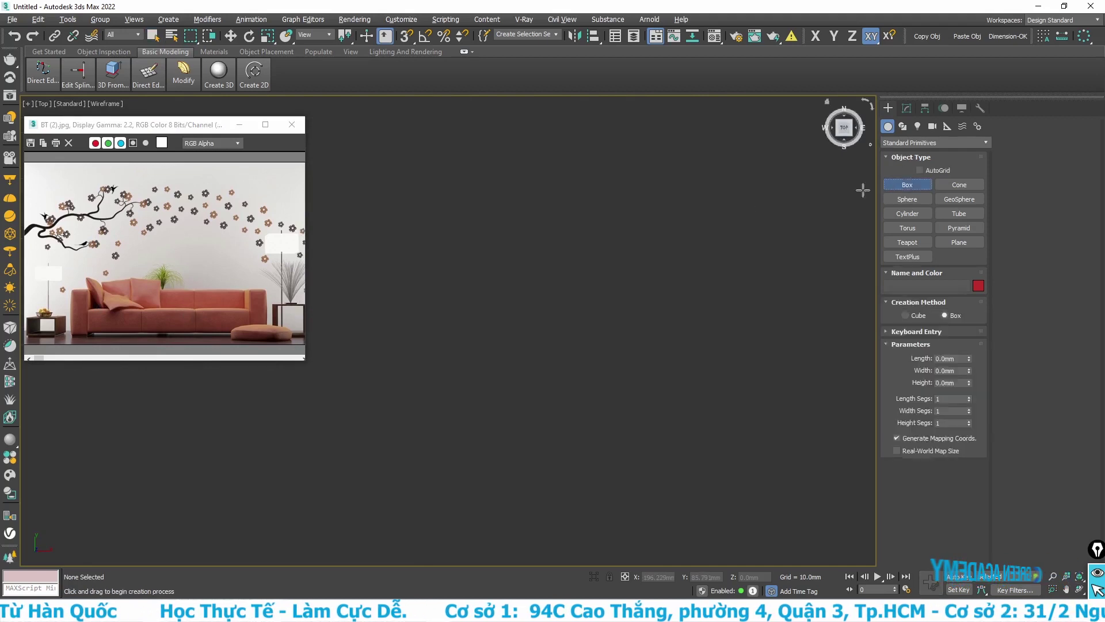
{"action": "left_click_drag", "start_coordinate": [446, 255], "coordinate": [634, 368]}
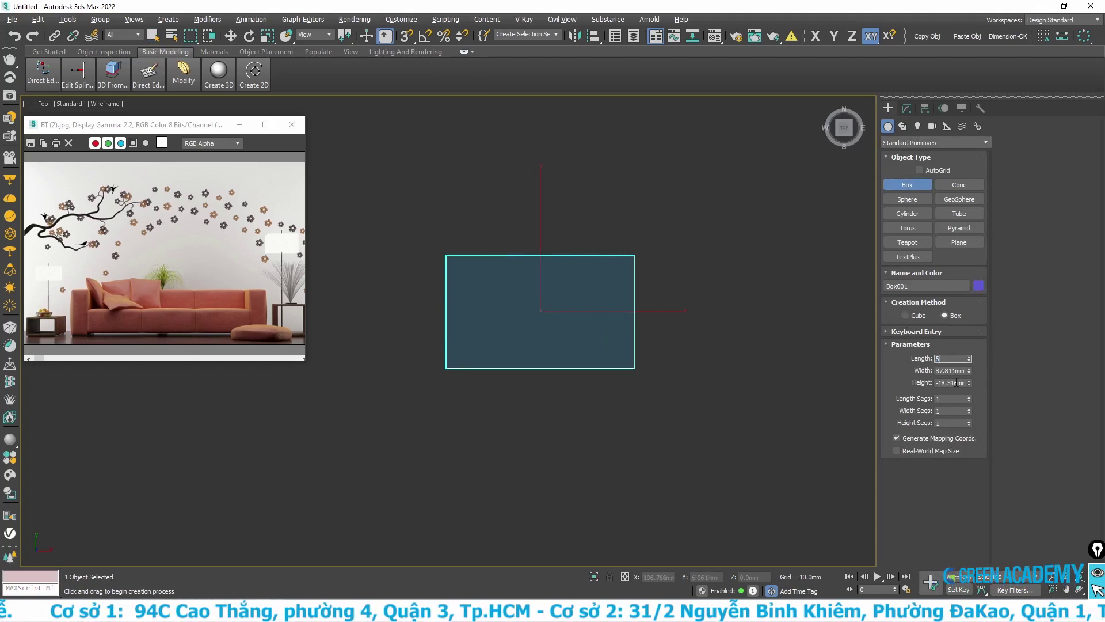
Give the box length 500 mm, width 600 mm and height 200 mm.
{"action": "type", "text": "500"}
{"action": "key", "text": "Tab"}
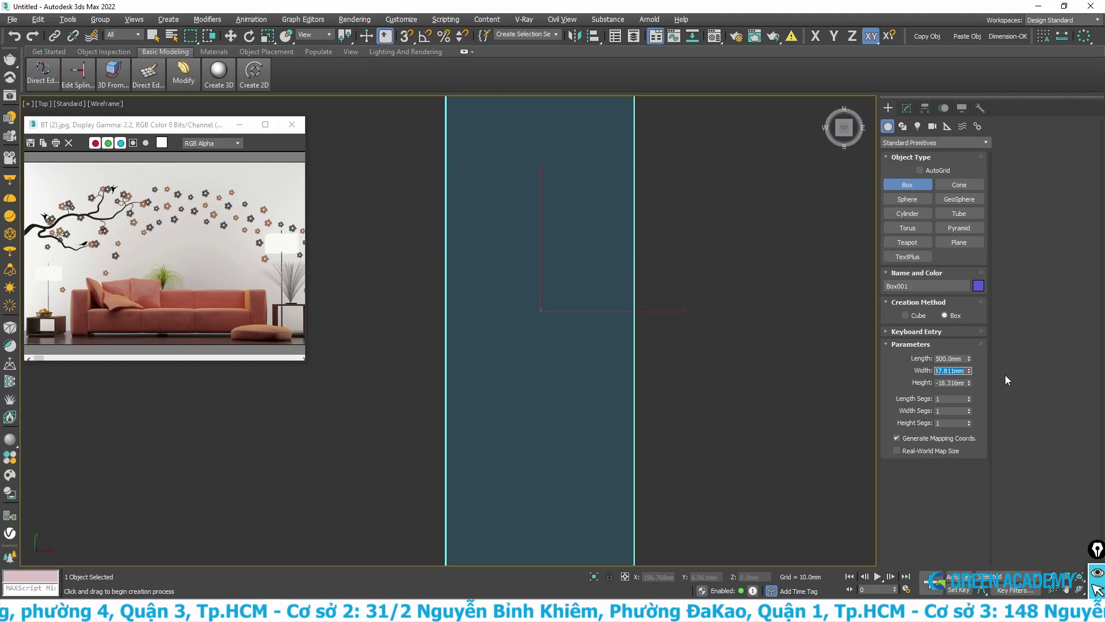
{"action": "type", "text": "600"}
{"action": "key", "text": "Return"}
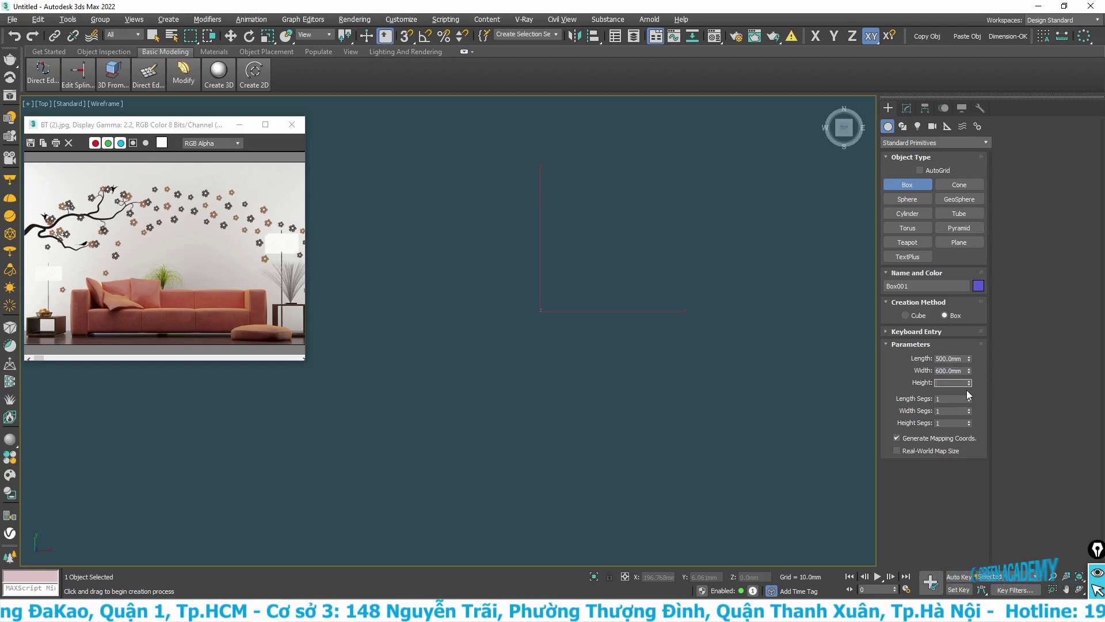
{"action": "type", "text": "200"}
{"action": "key", "text": "Return"}
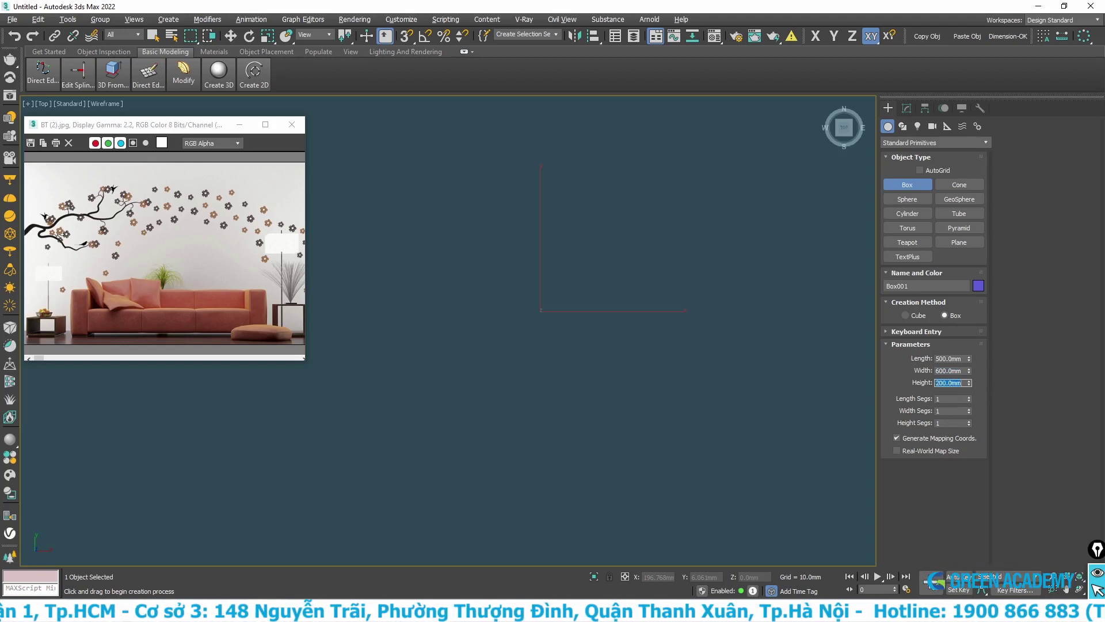
{"action": "left_click", "coordinate": [230, 36]}
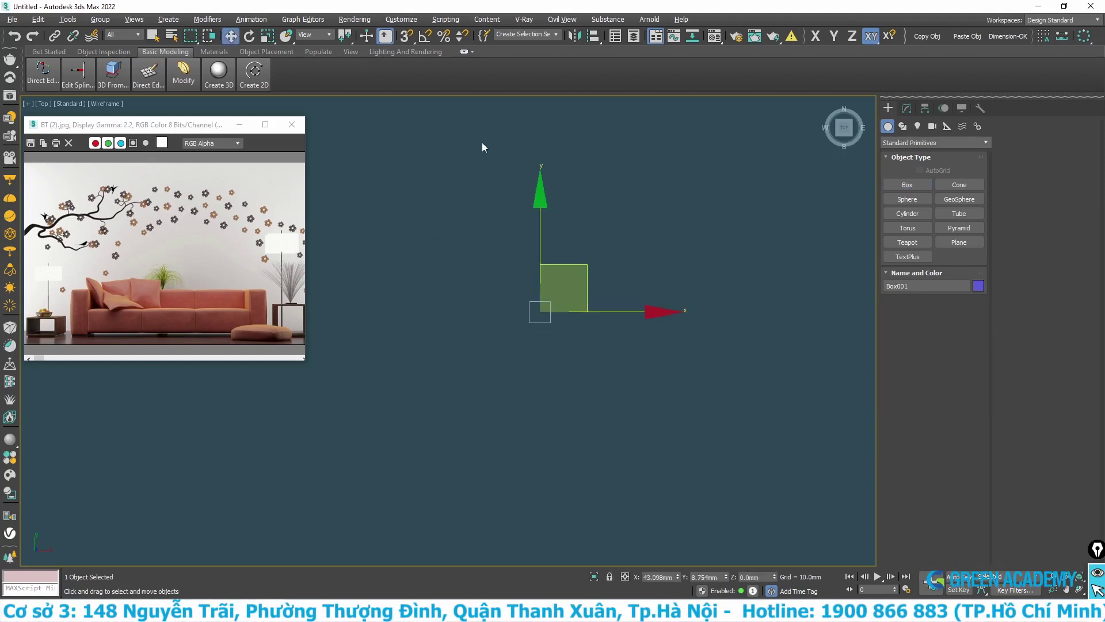
{"action": "key", "text": "p"}
{"action": "key", "text": "g"}
{"action": "scroll", "coordinate": [540, 326], "scroll_direction": "down", "scroll_amount": 2}
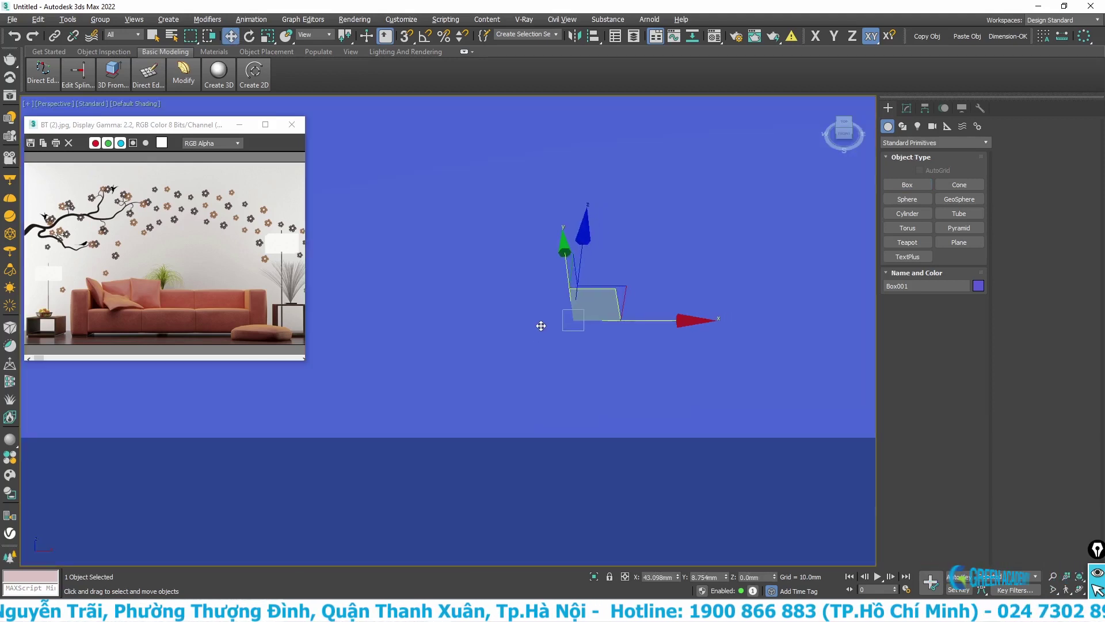
{"action": "scroll", "coordinate": [544, 340], "scroll_direction": "down", "scroll_amount": 5}
{"action": "left_click", "coordinate": [550, 326]}
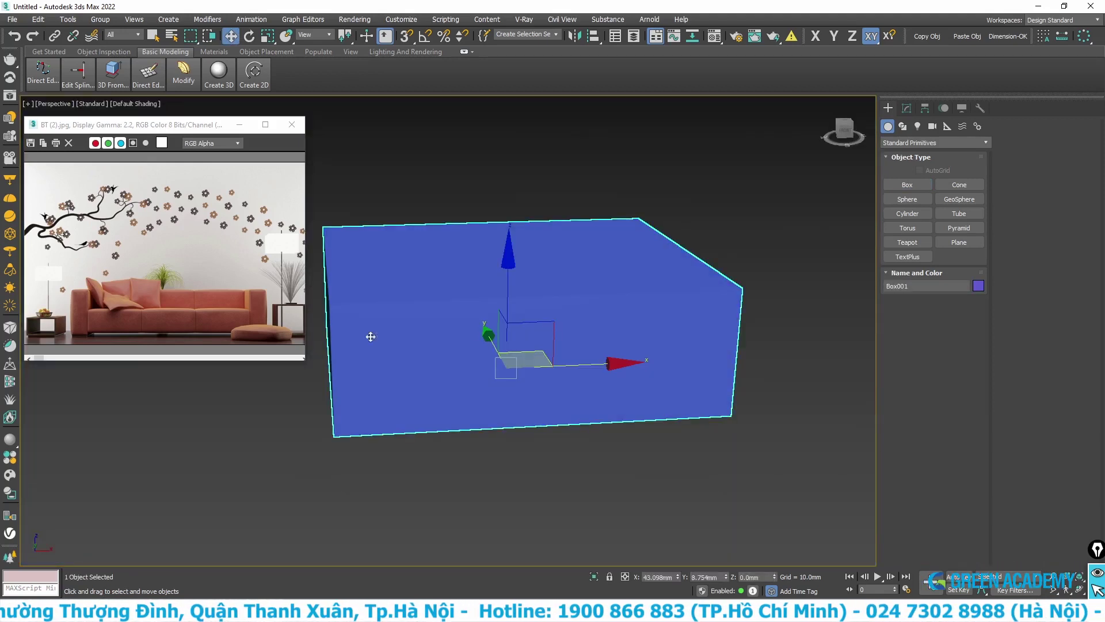
{"action": "left_click", "coordinate": [907, 107]}
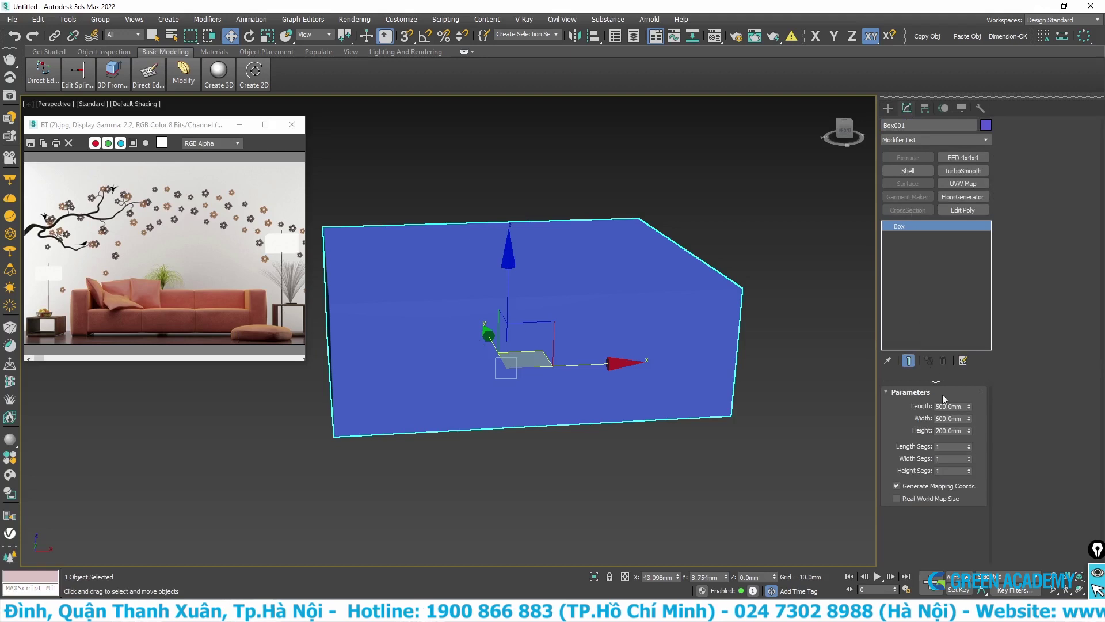
{"action": "double_click", "coordinate": [950, 430]}
{"action": "type", "text": "150"}
{"action": "key", "text": "Return"}
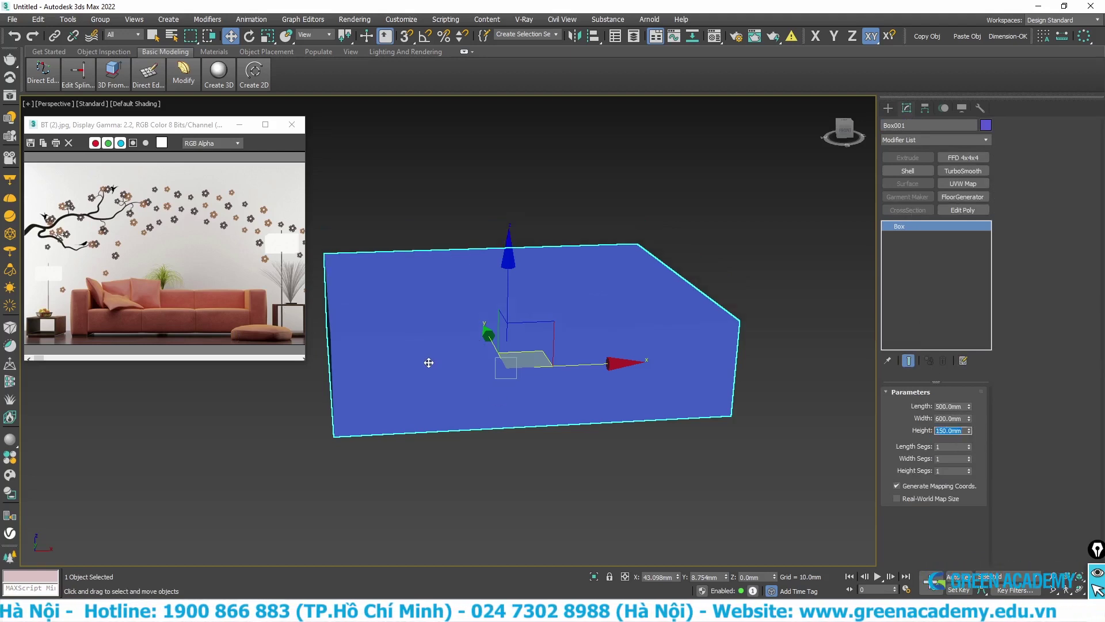
{"action": "key", "text": "F4"}
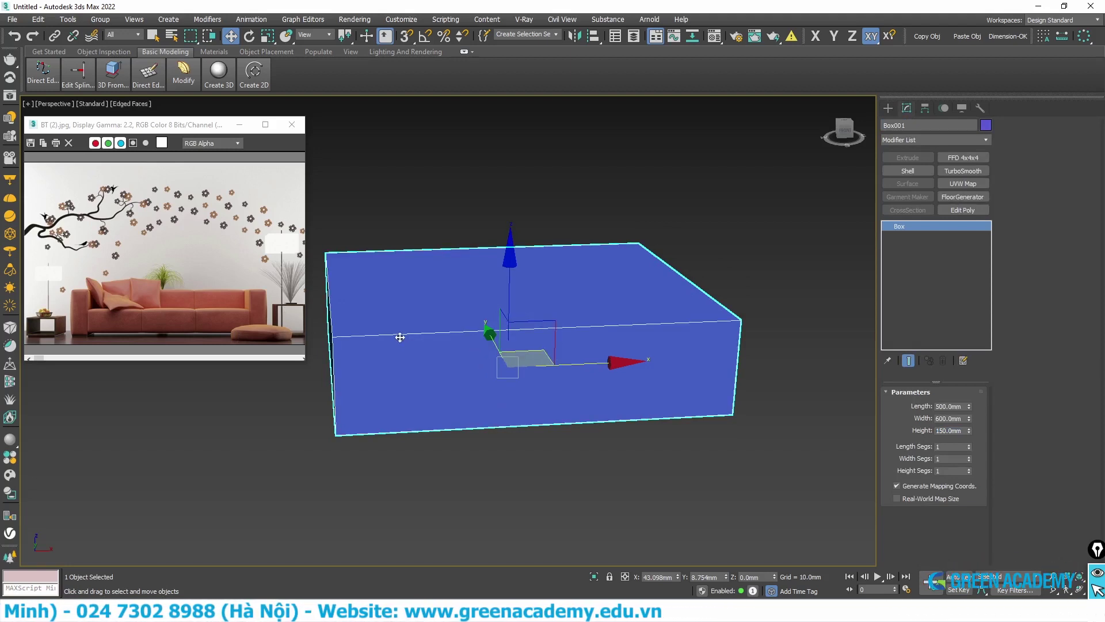
{"action": "scroll", "coordinate": [343, 338], "scroll_direction": "up", "scroll_amount": 3}
{"action": "scroll", "coordinate": [334, 340], "scroll_direction": "up", "scroll_amount": 3}
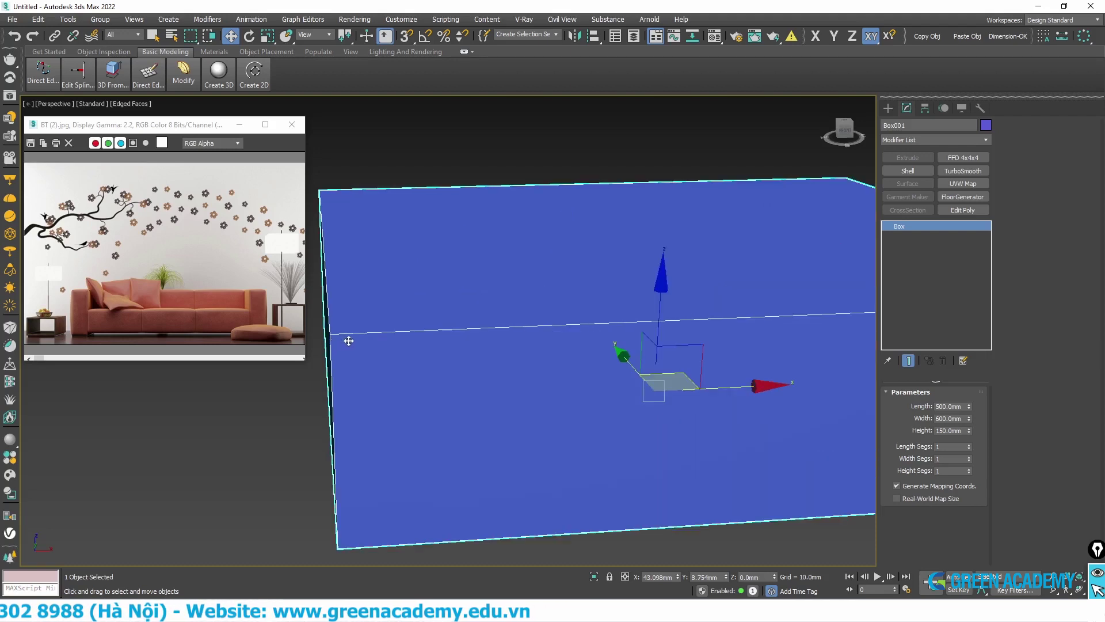
{"action": "middle_click_drag", "start_coordinate": [414, 340], "coordinate": [429, 336], "text": "alt"}
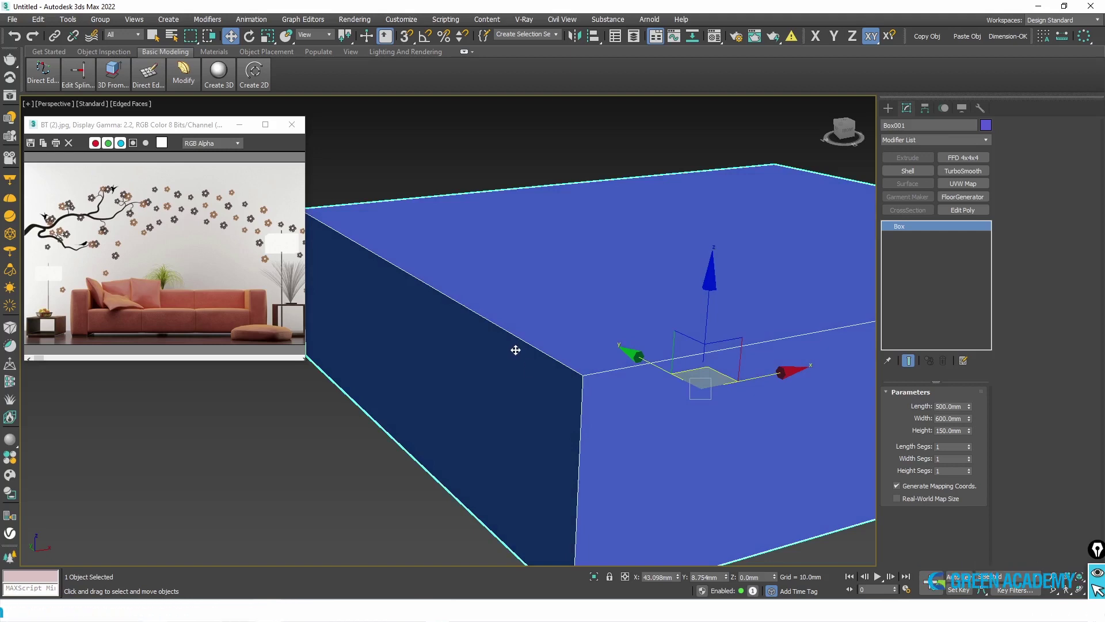
{"action": "scroll", "coordinate": [516, 350], "scroll_direction": "down", "scroll_amount": 2}
{"action": "middle_click_drag", "start_coordinate": [560, 348], "coordinate": [482, 340], "text": "alt"}
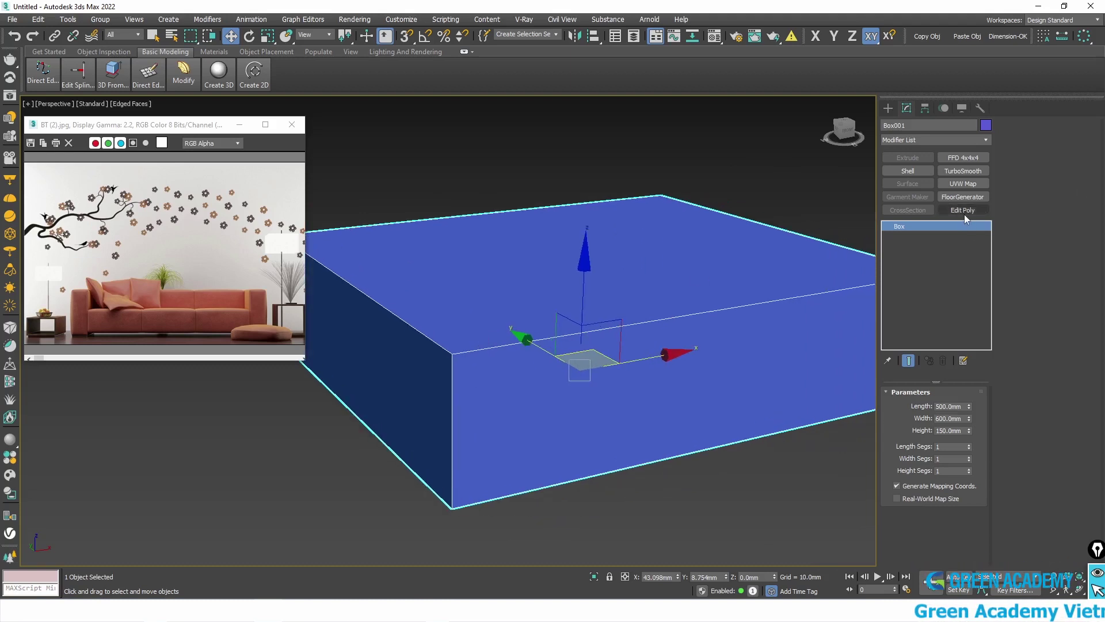
Add an Edit Poly modifier to Box001.
{"action": "left_click", "coordinate": [938, 140]}
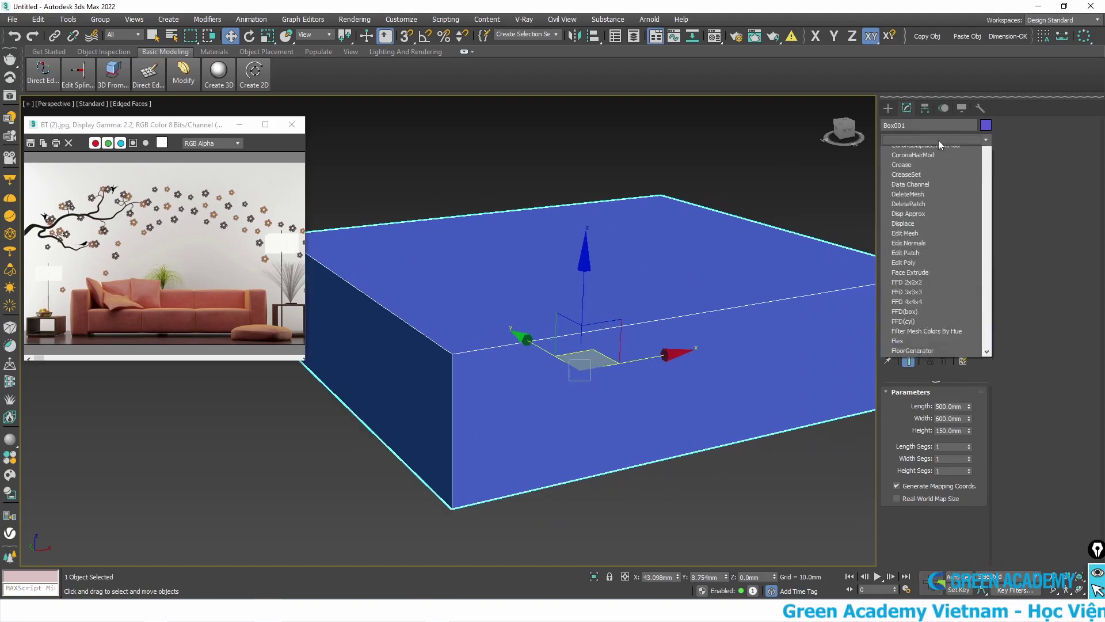
{"action": "key", "text": "e"}
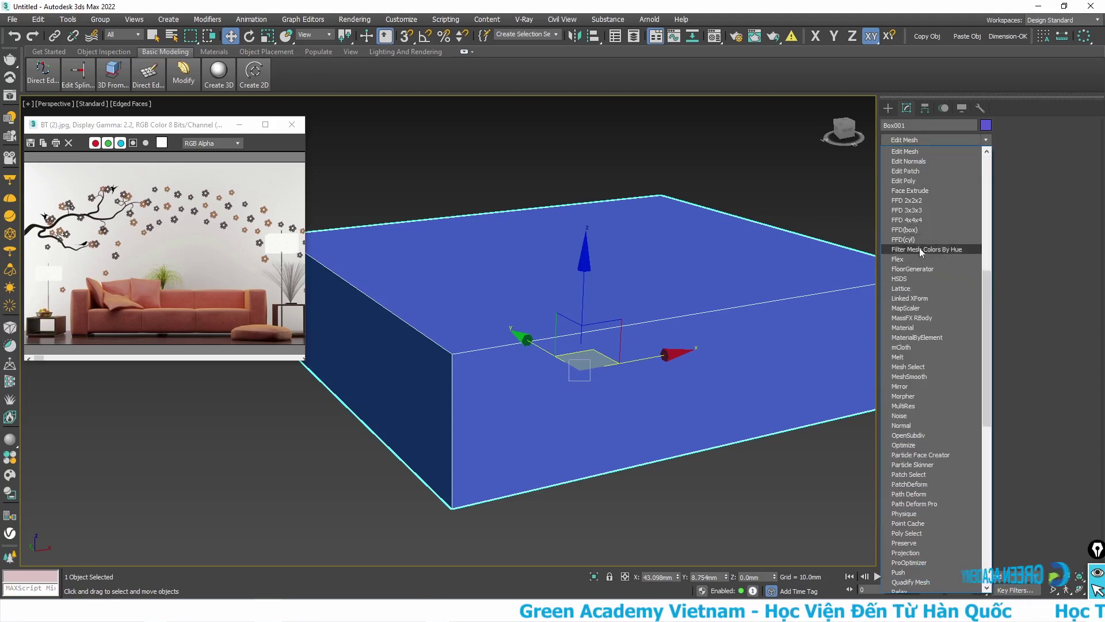
{"action": "left_click", "coordinate": [904, 181]}
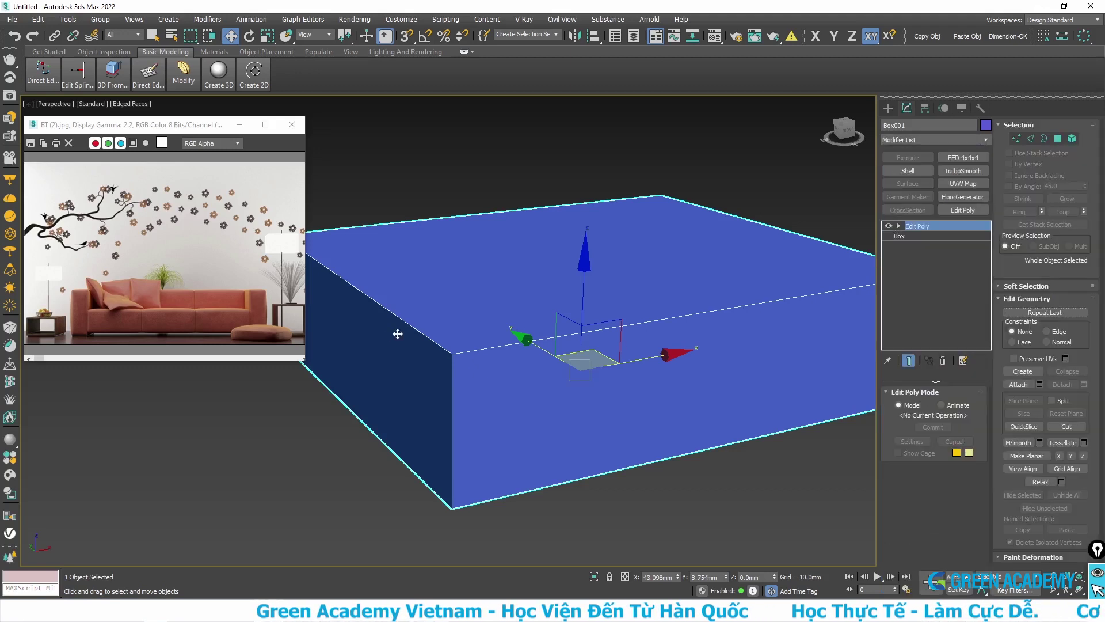
{"action": "right_click", "coordinate": [482, 327]}
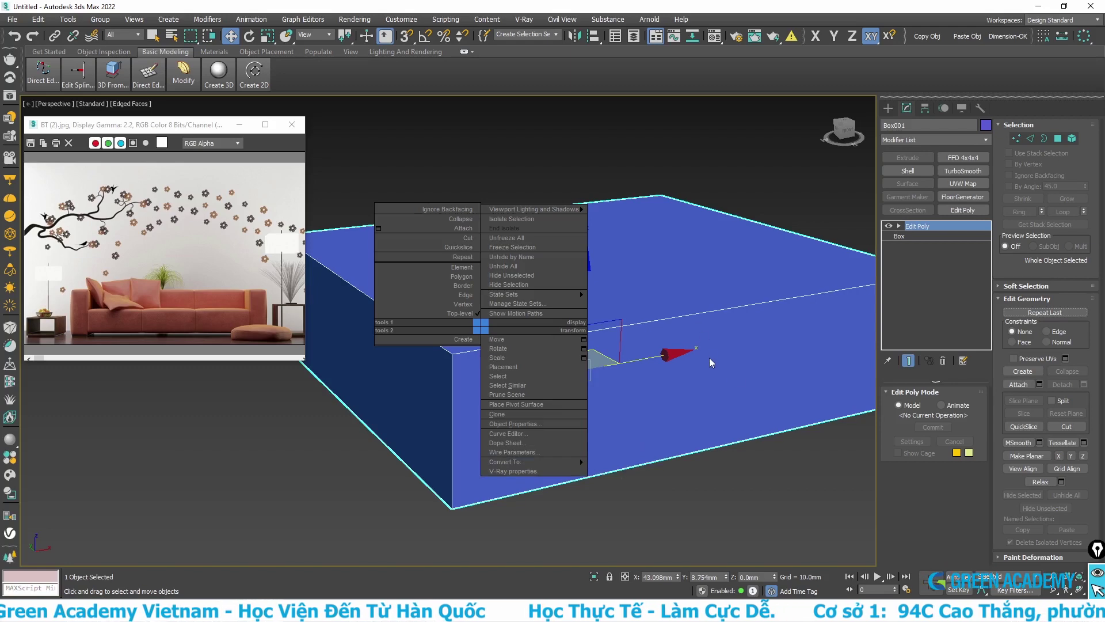
{"action": "left_click", "coordinate": [775, 197]}
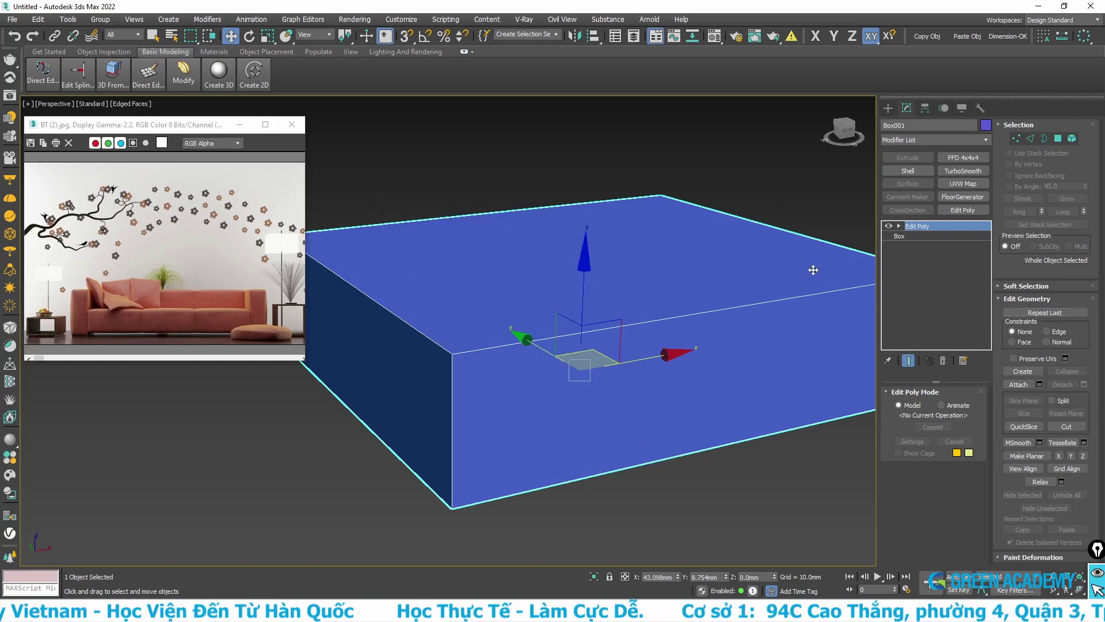
{"action": "scroll", "coordinate": [810, 267], "scroll_direction": "down", "scroll_amount": 2}
{"action": "mouse_move", "coordinate": [598, 288]}
{"action": "middle_mouse_down"}
{"action": "mouse_move", "coordinate": [575, 319]}
{"action": "mouse_move", "coordinate": [501, 302]}
{"action": "middle_mouse_up"}
Select all polygons and convert the selection to the box's 12 edges.
{"action": "key", "text": "4"}
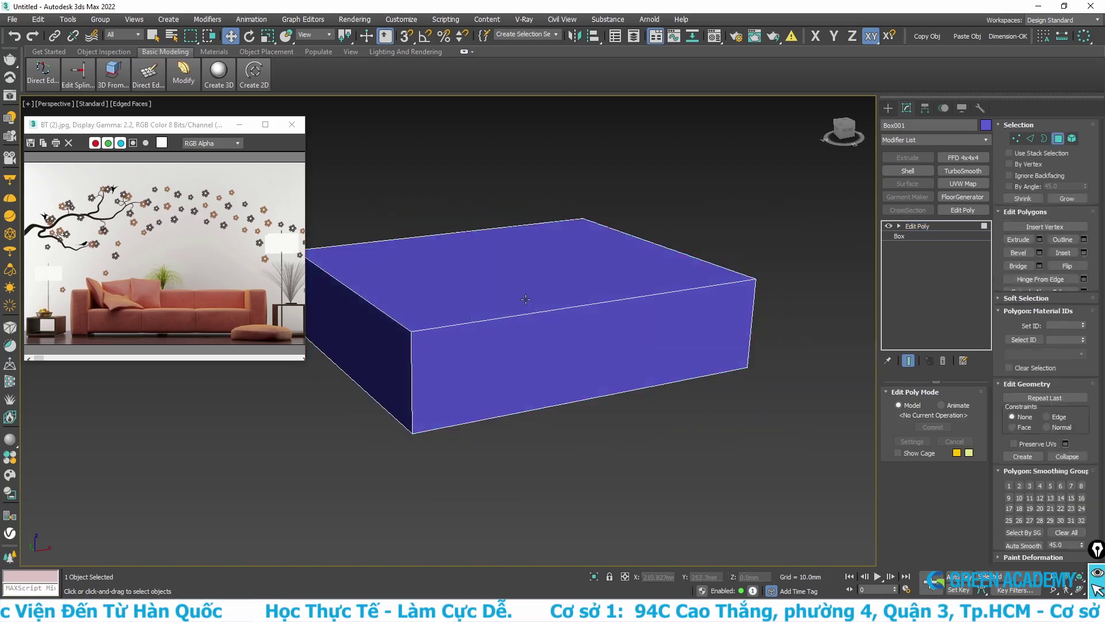
{"action": "key", "text": "ctrl+a"}
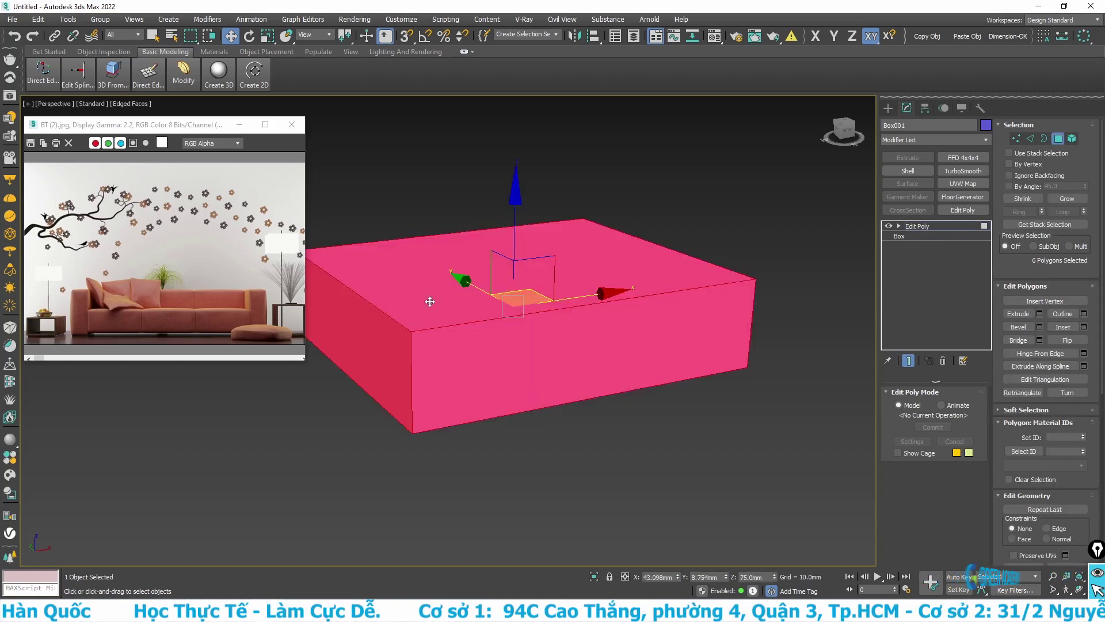
{"action": "right_click", "coordinate": [427, 298]}
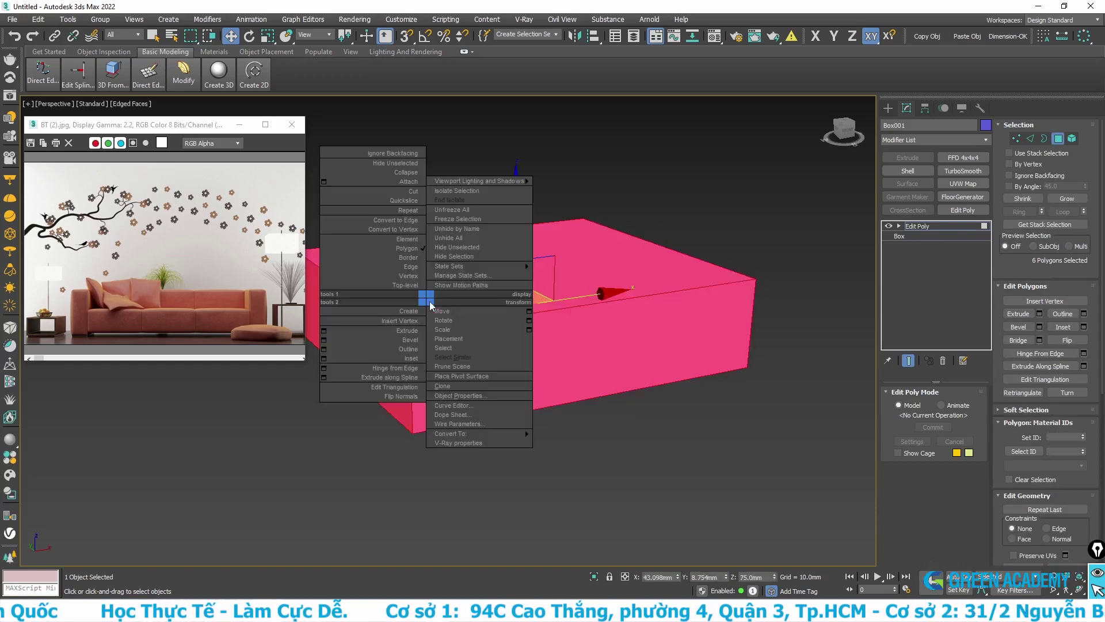
{"action": "left_click", "coordinate": [397, 220]}
Set the chamfer amount on the selected edges to 20 mm.
{"action": "scroll", "coordinate": [500, 354], "scroll_direction": "up", "scroll_amount": 2}
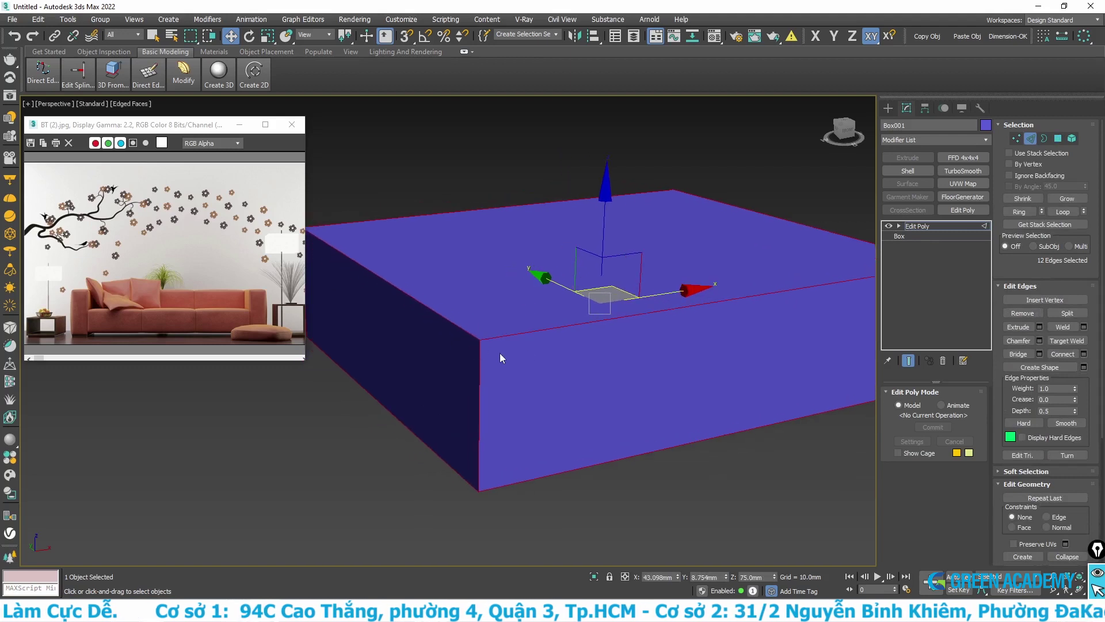
{"action": "right_click", "coordinate": [456, 334]}
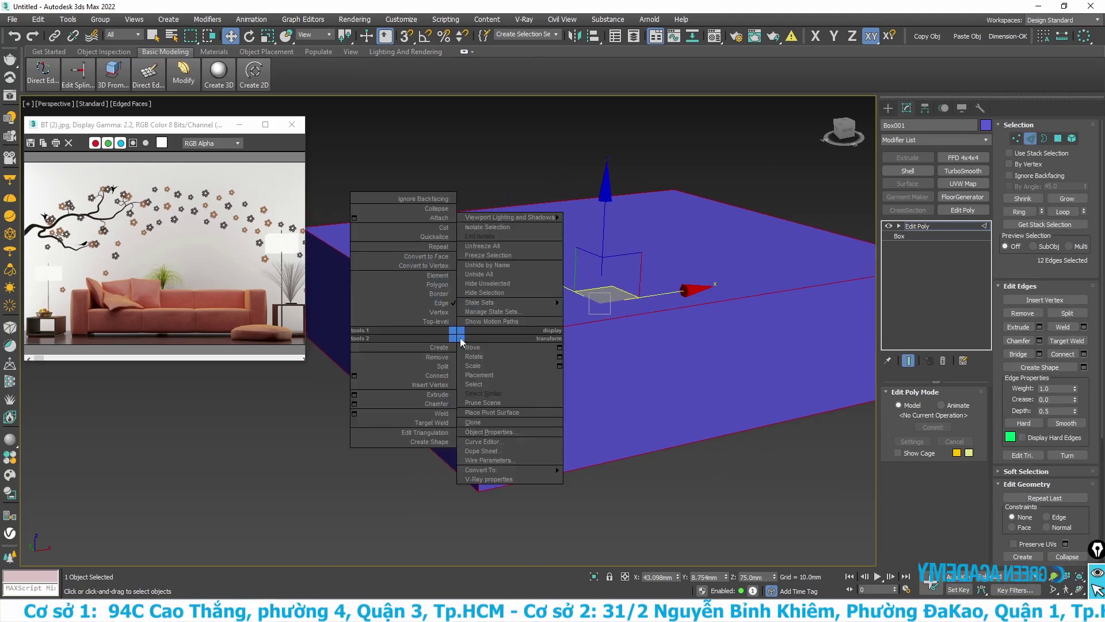
{"action": "left_click", "coordinate": [355, 404]}
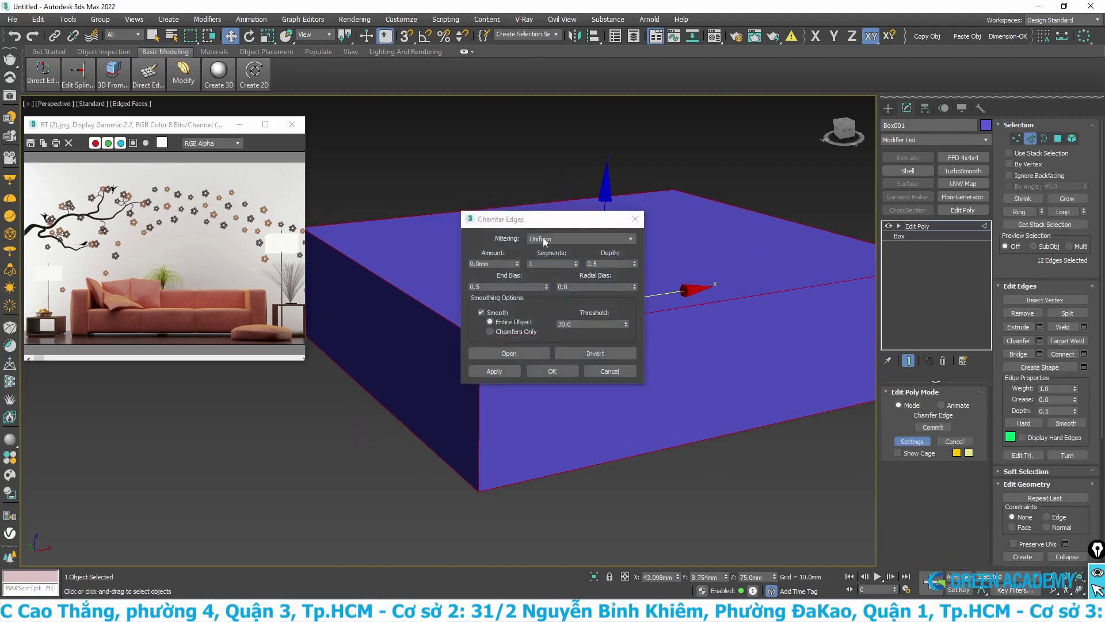
{"action": "left_click_drag", "start_coordinate": [539, 222], "coordinate": [701, 204]}
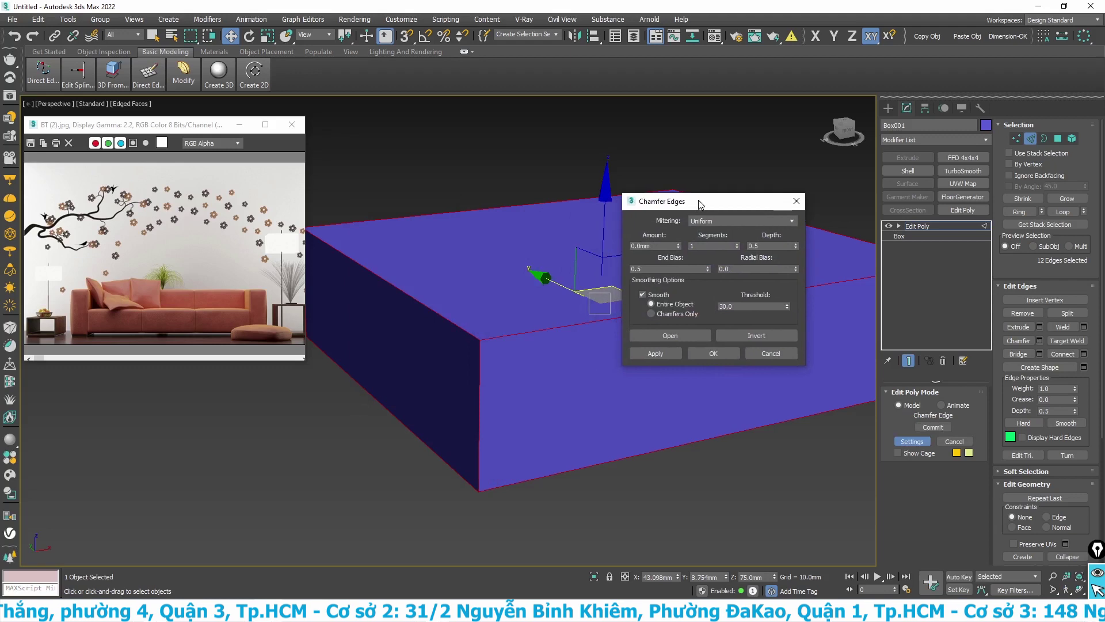
{"action": "double_click", "coordinate": [670, 245]}
{"action": "type", "text": "2"}
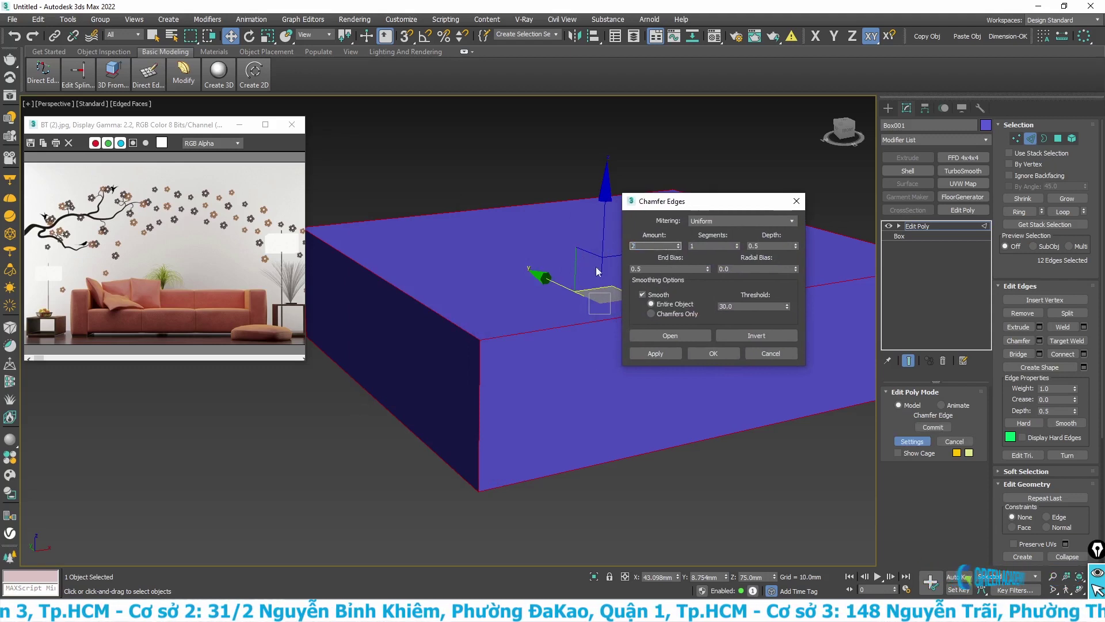
{"action": "type", "text": "0"}
{"action": "left_click", "coordinate": [701, 247]}
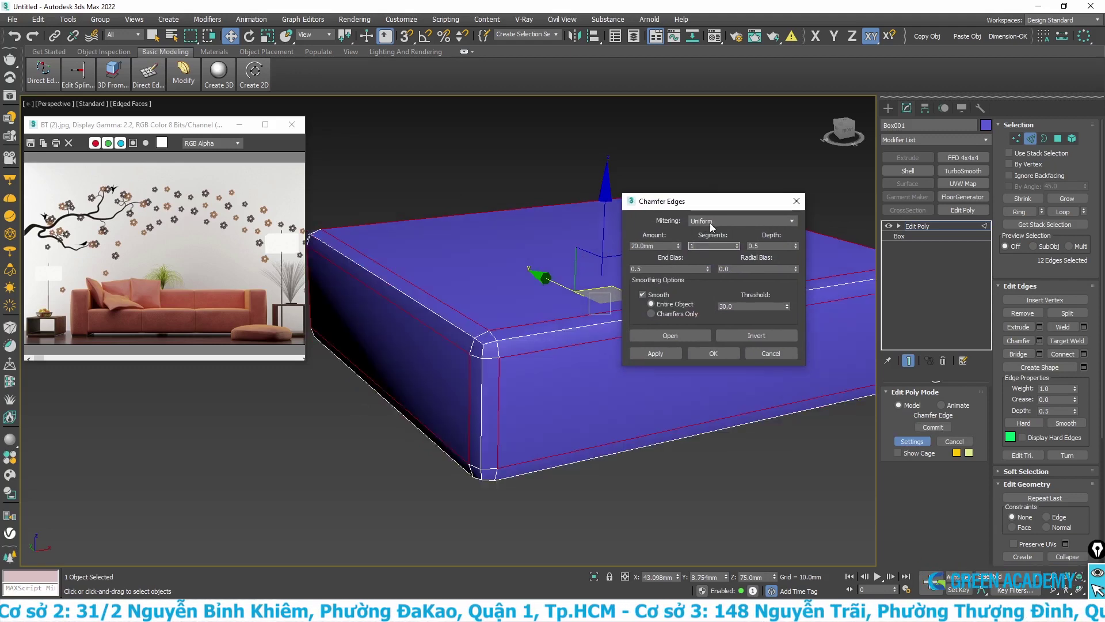
Use Radial mitering with 2 segments and commit the chamfer.
{"action": "left_click", "coordinate": [712, 222]}
{"action": "left_click", "coordinate": [709, 232]}
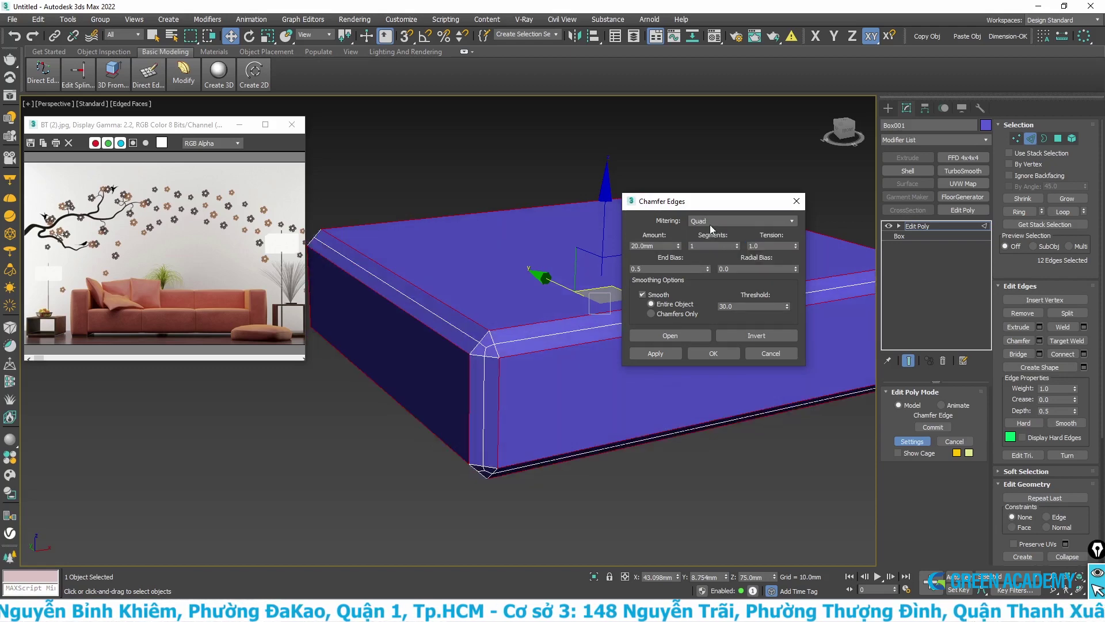
{"action": "left_click", "coordinate": [710, 224]}
{"action": "left_click", "coordinate": [705, 239]}
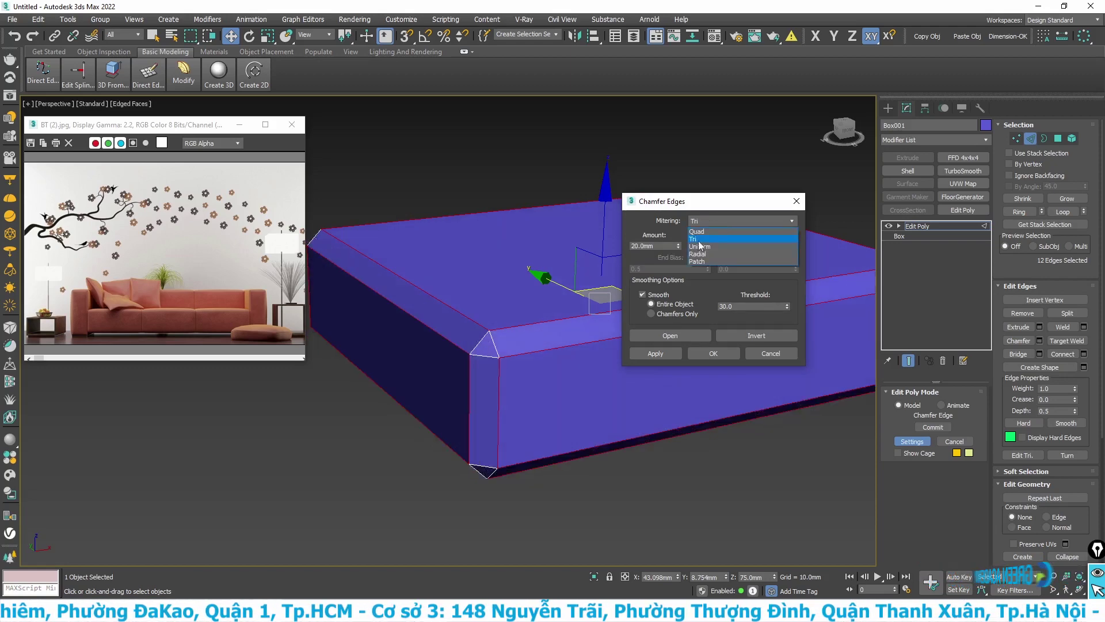
{"action": "left_click", "coordinate": [697, 253]}
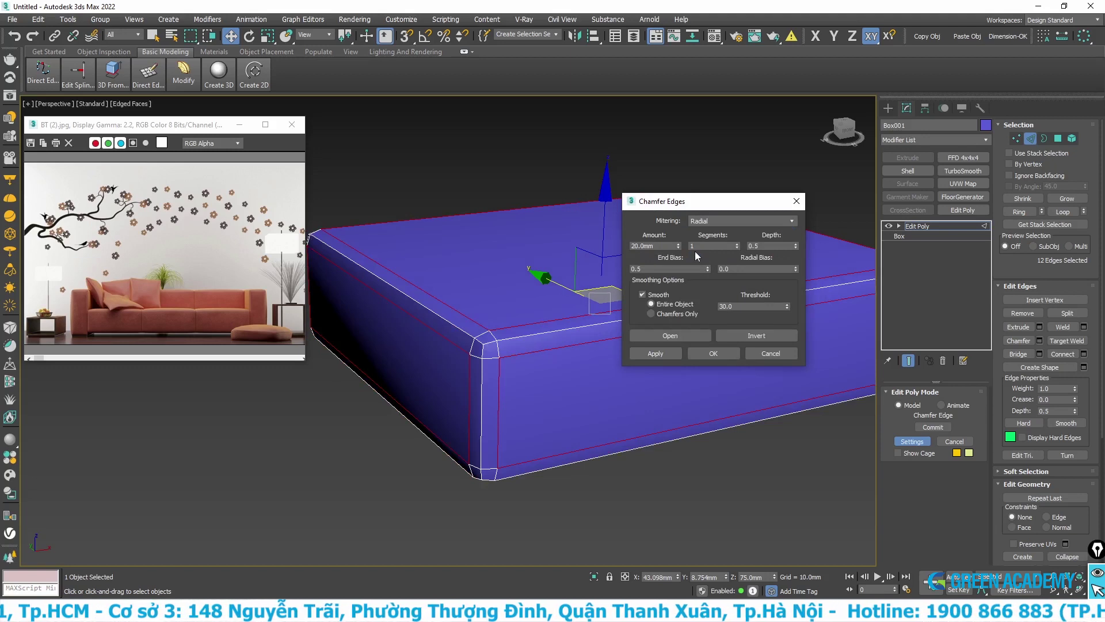
{"action": "left_click", "coordinate": [737, 244]}
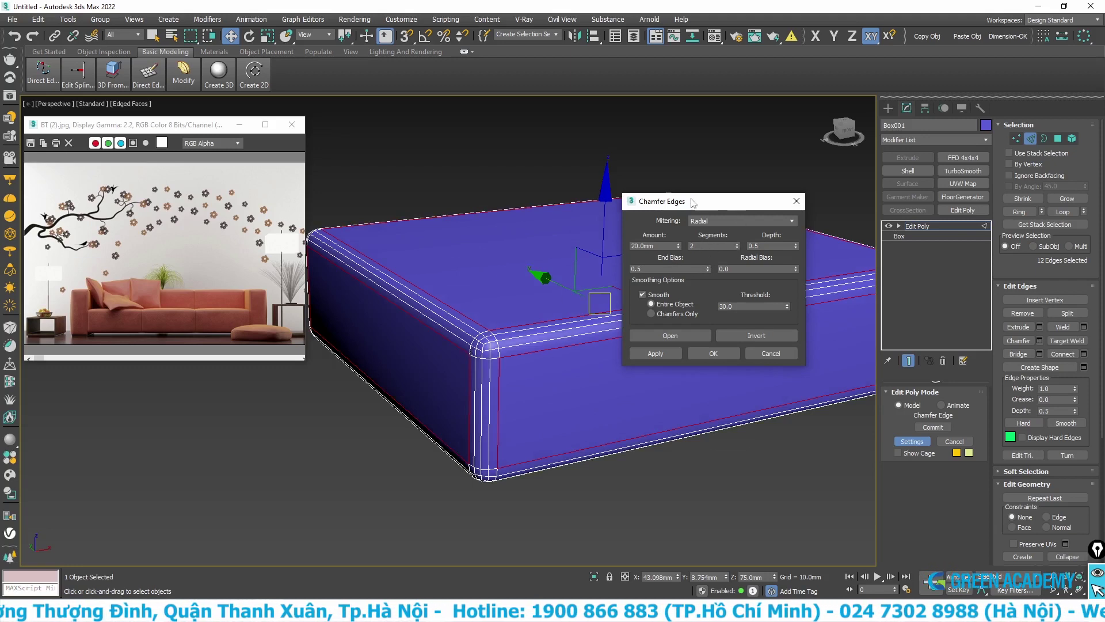
{"action": "left_click", "coordinate": [713, 353]}
{"action": "scroll", "coordinate": [520, 403], "scroll_direction": "down", "scroll_amount": 3}
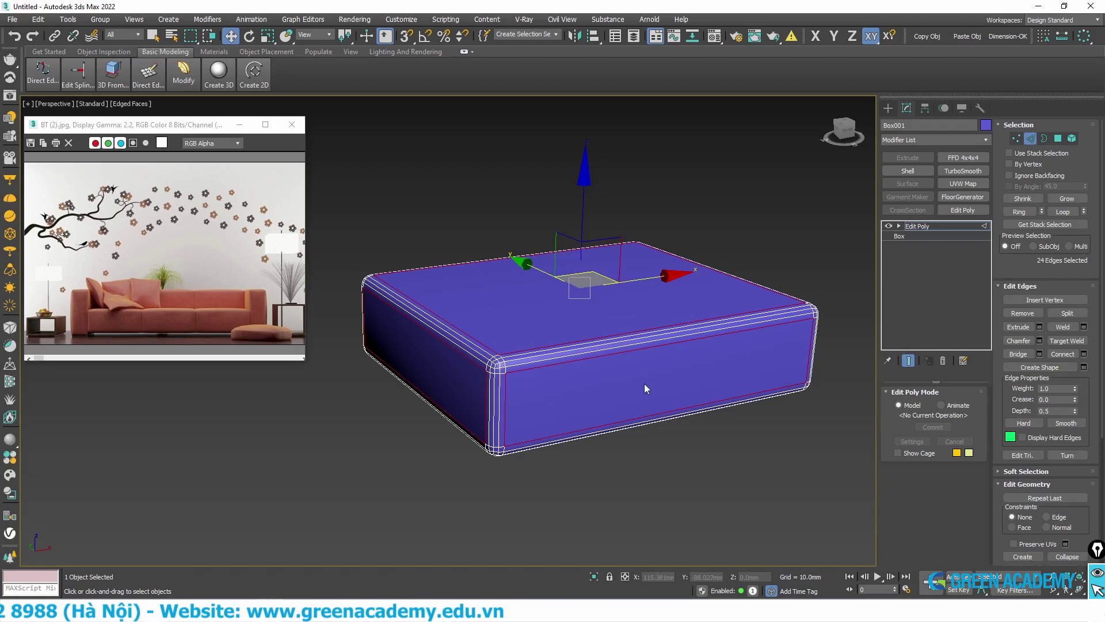
Exit edge level and delete the chamfered box.
{"action": "left_click", "coordinate": [926, 227]}
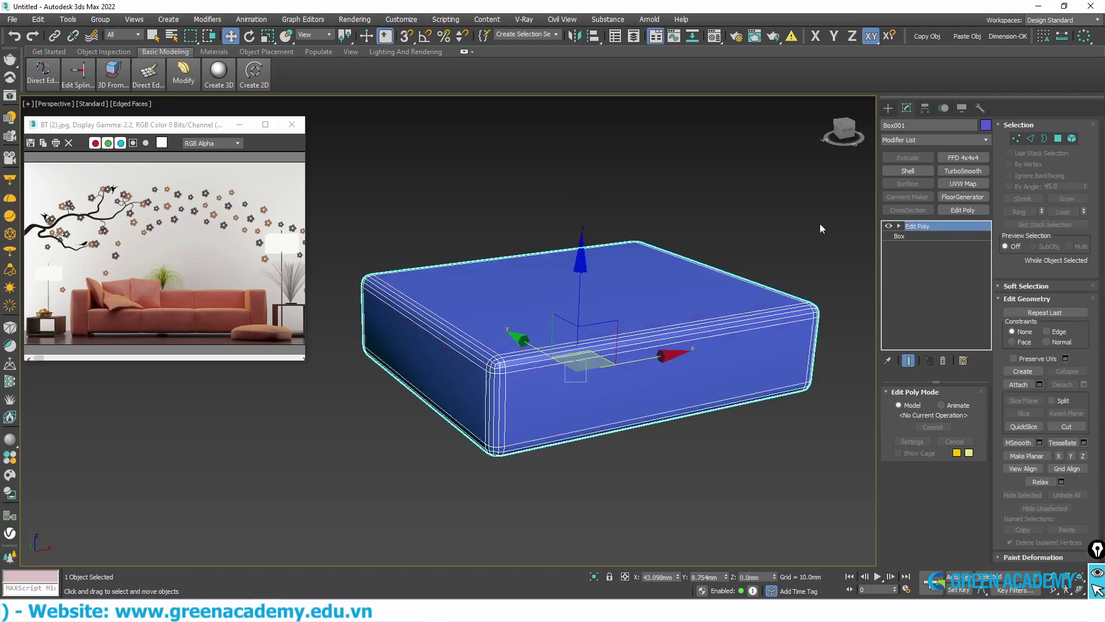
{"action": "left_click", "coordinate": [759, 248]}
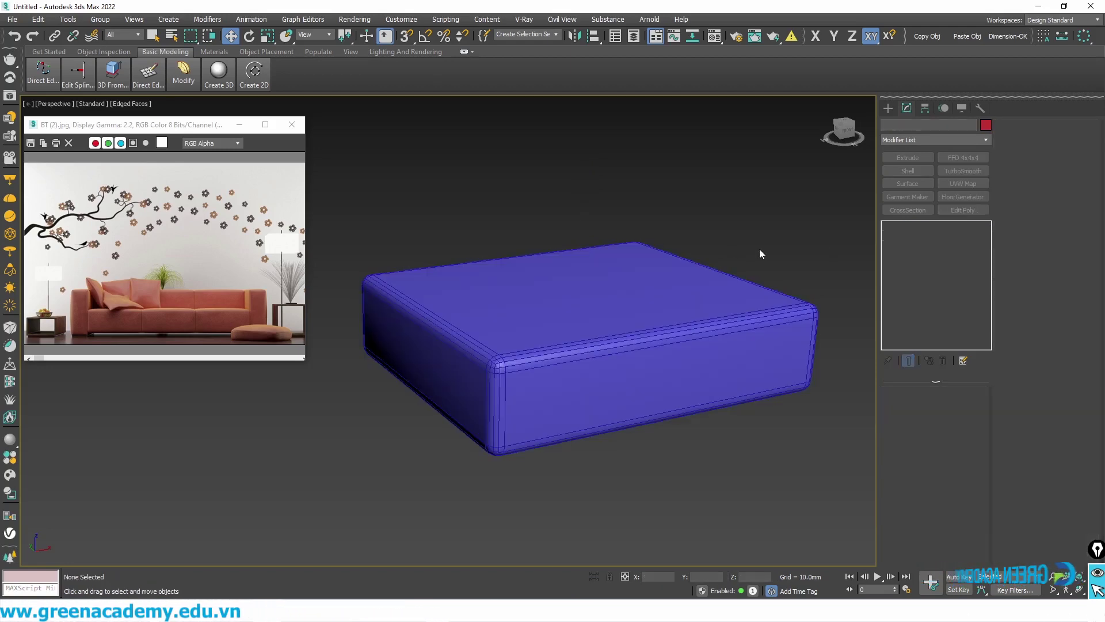
{"action": "left_click", "coordinate": [644, 296]}
{"action": "key", "text": "Delete"}
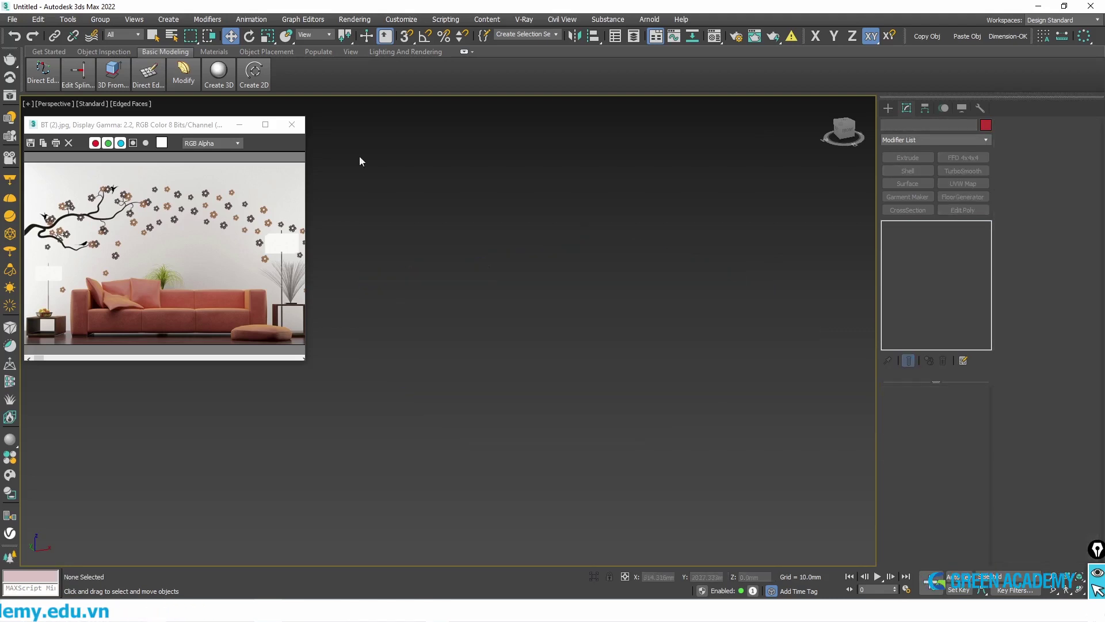
Draw a new ChamferBox in the viewport.
{"action": "left_click", "coordinate": [219, 75]}
{"action": "left_click", "coordinate": [254, 75]}
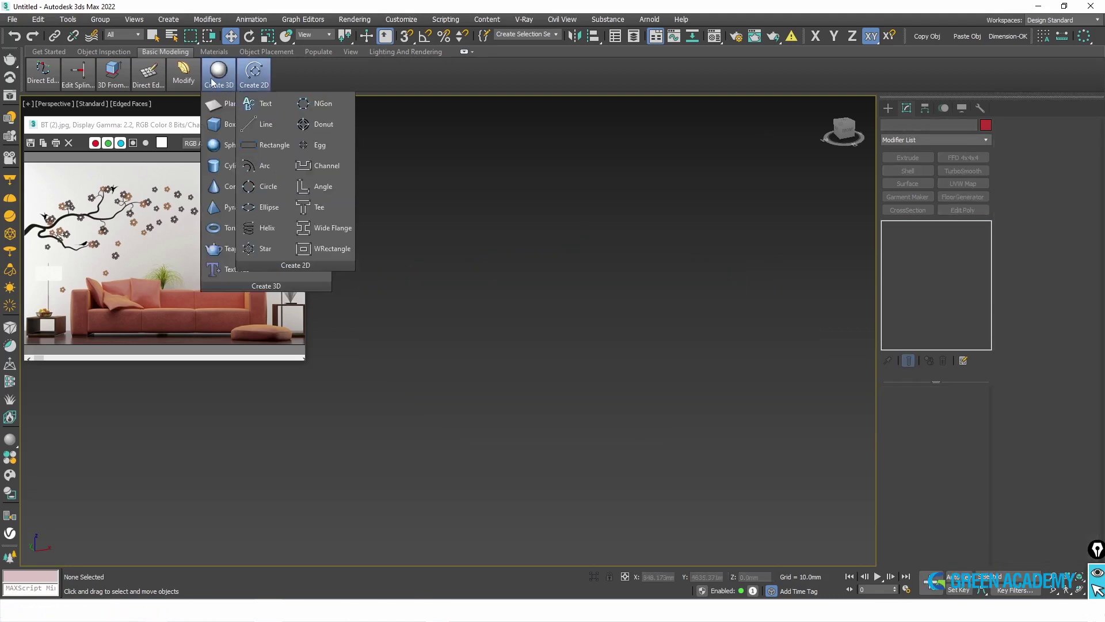
{"action": "left_click", "coordinate": [211, 82]}
{"action": "left_click", "coordinate": [294, 114]}
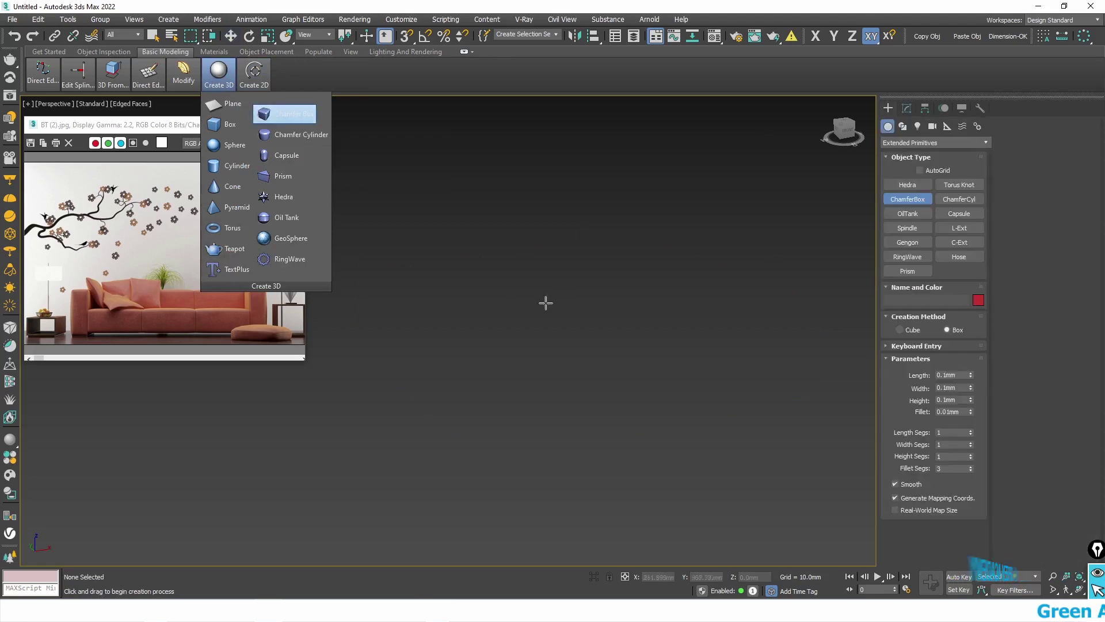
{"action": "mouse_move", "coordinate": [418, 279]}
{"action": "left_mouse_down"}
{"action": "mouse_move", "coordinate": [524, 480]}
{"action": "mouse_move", "coordinate": [403, 484]}
{"action": "left_mouse_up"}
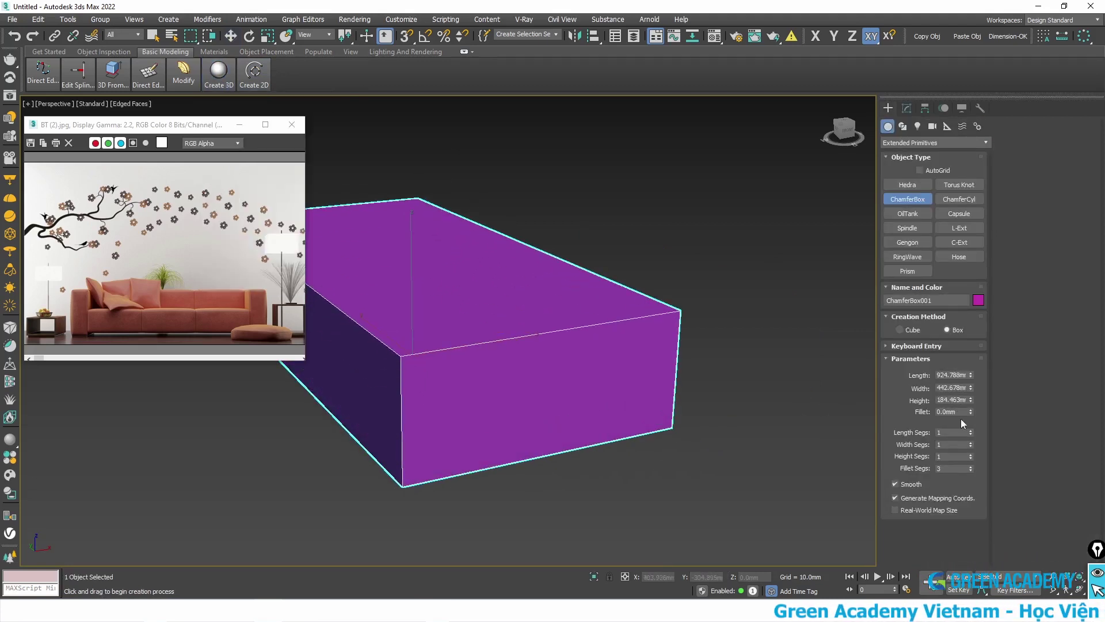
{"action": "scroll", "coordinate": [587, 366], "scroll_direction": "down", "scroll_amount": 2}
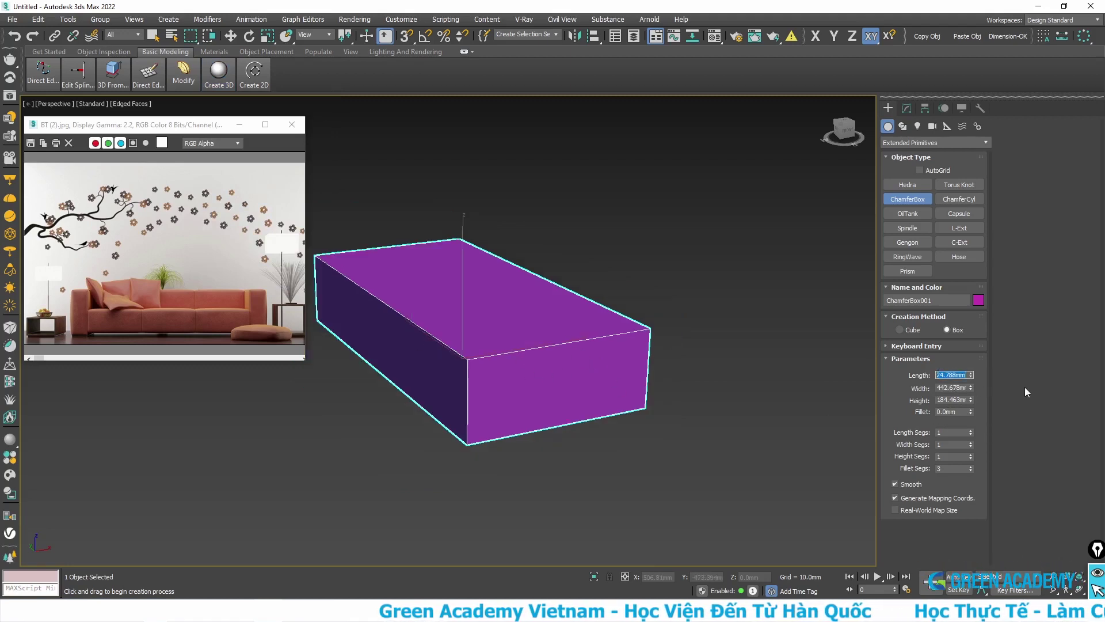
Size the ChamferBox to 500 × 600 × 150 mm with a 20 mm fillet.
{"action": "type", "text": "500"}
{"action": "key", "text": "Tab"}
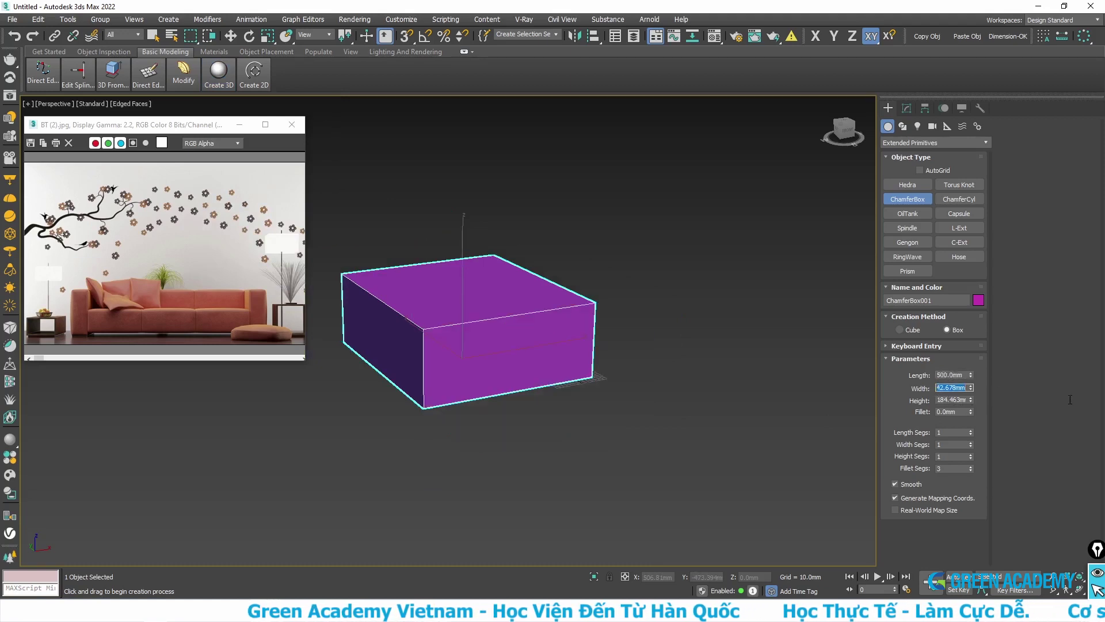
{"action": "type", "text": "600"}
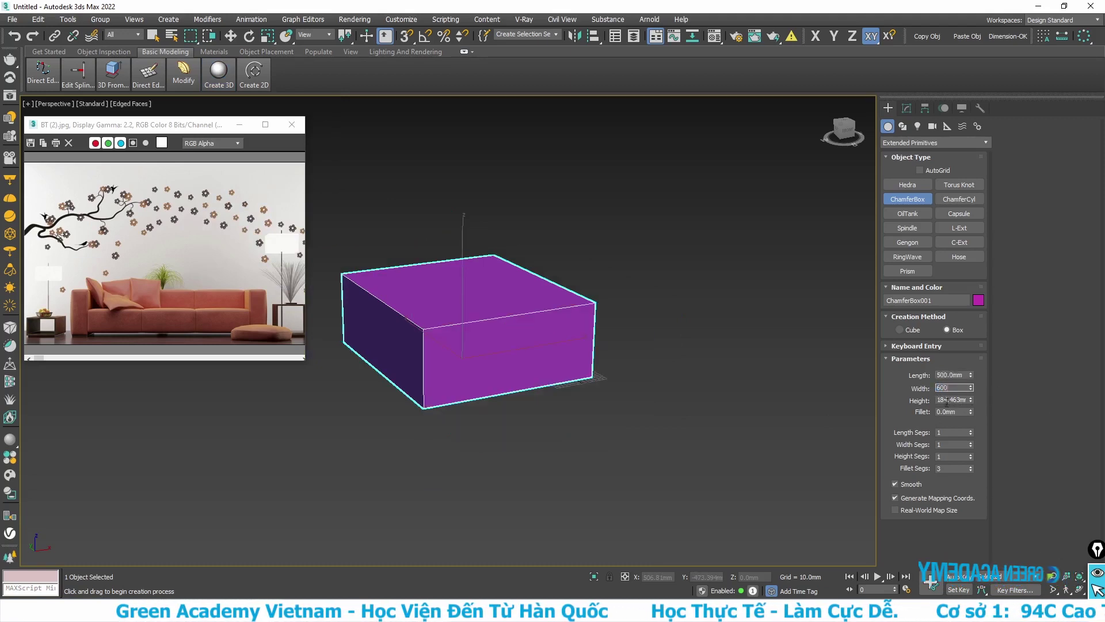
{"action": "key", "text": "Tab"}
{"action": "key", "text": "BackSpace"}
{"action": "type", "text": "150"}
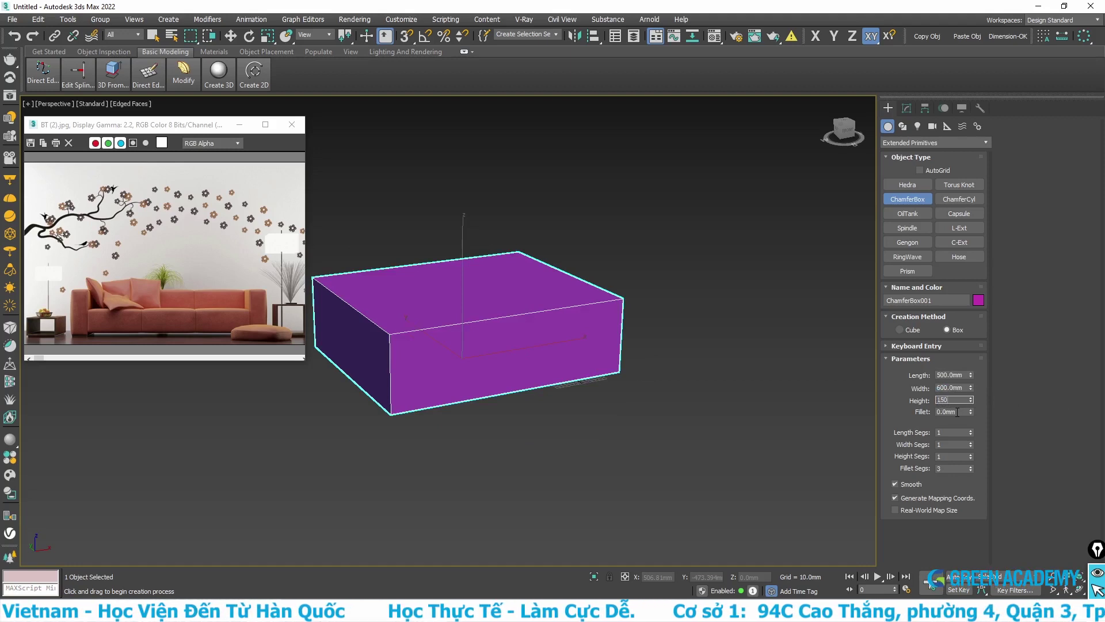
{"action": "key", "text": "Tab"}
{"action": "type", "text": "20"}
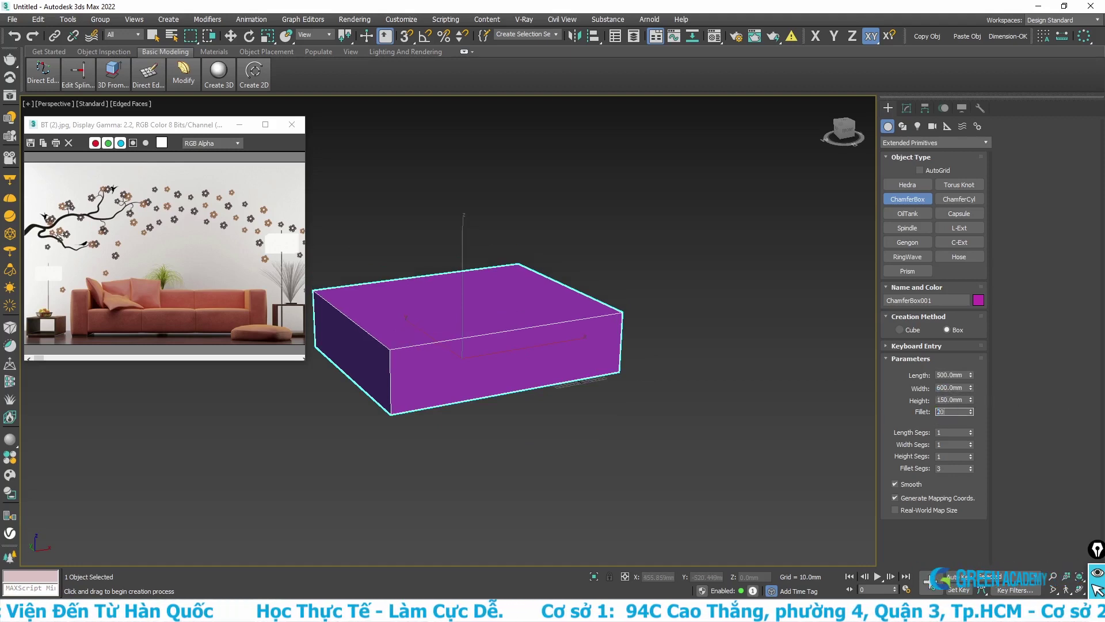
{"action": "key", "text": "Return"}
Bring ChamferBox001 into the Modify panel with the Move tool active.
{"action": "scroll", "coordinate": [415, 347], "scroll_direction": "up", "scroll_amount": 2}
{"action": "scroll", "coordinate": [416, 346], "scroll_direction": "up", "scroll_amount": 2}
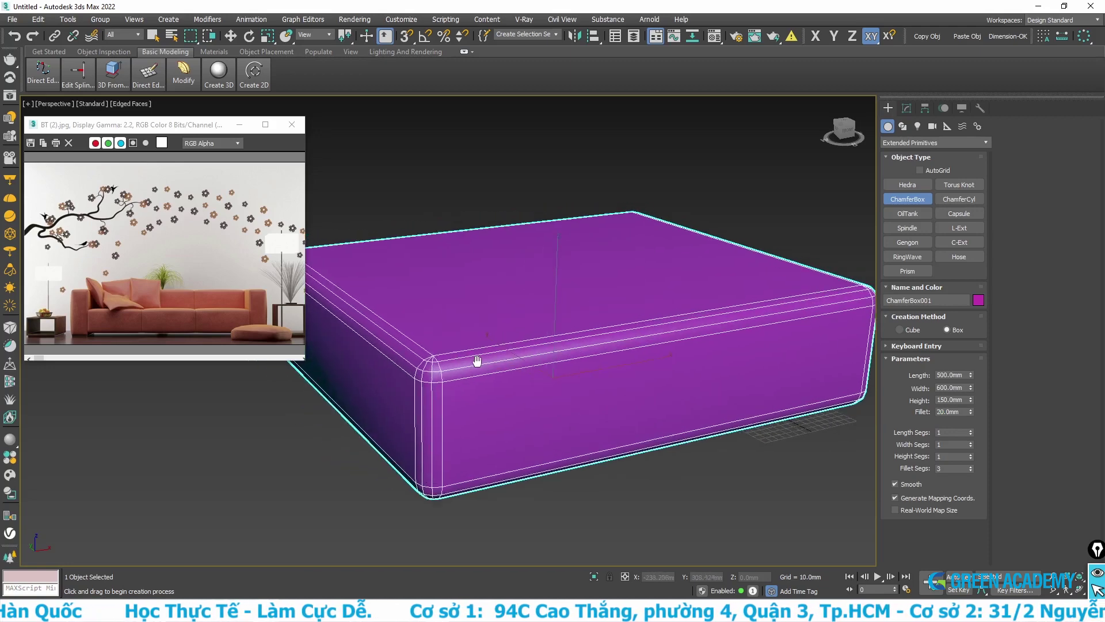
{"action": "scroll", "coordinate": [476, 381], "scroll_direction": "up", "scroll_amount": 2}
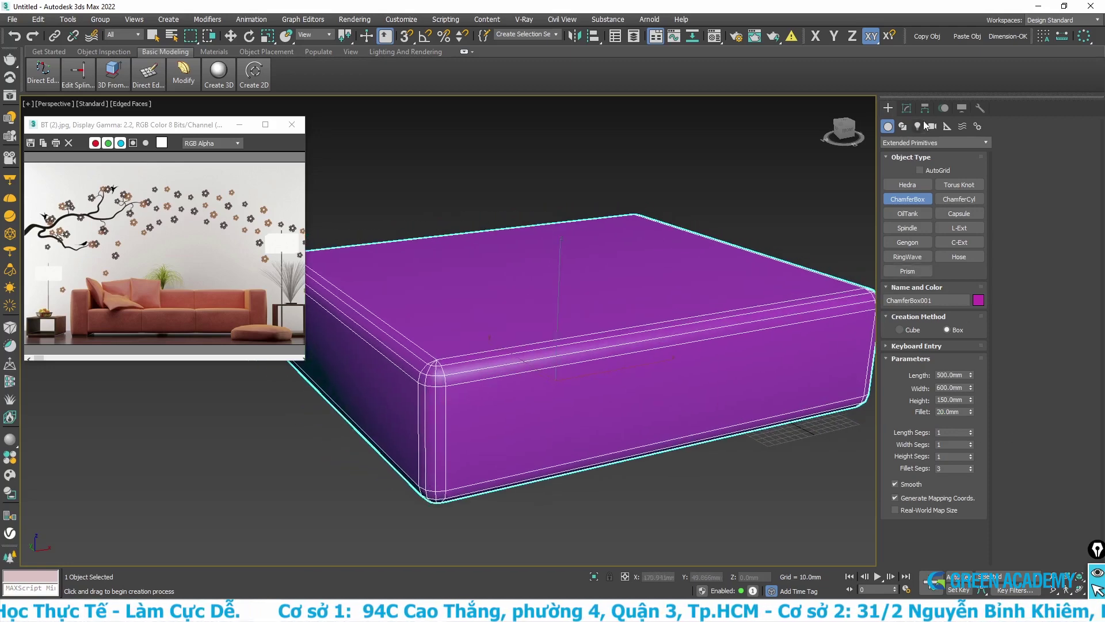
{"action": "left_click", "coordinate": [913, 107]}
{"action": "key", "text": "w"}
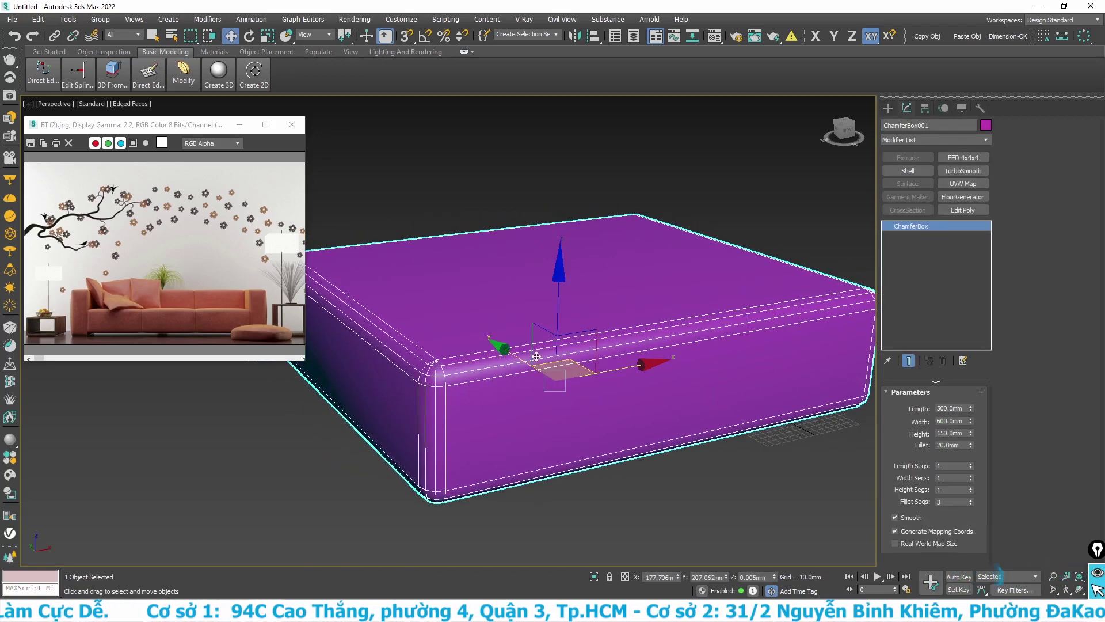
{"action": "scroll", "coordinate": [536, 357], "scroll_direction": "down", "scroll_amount": 2}
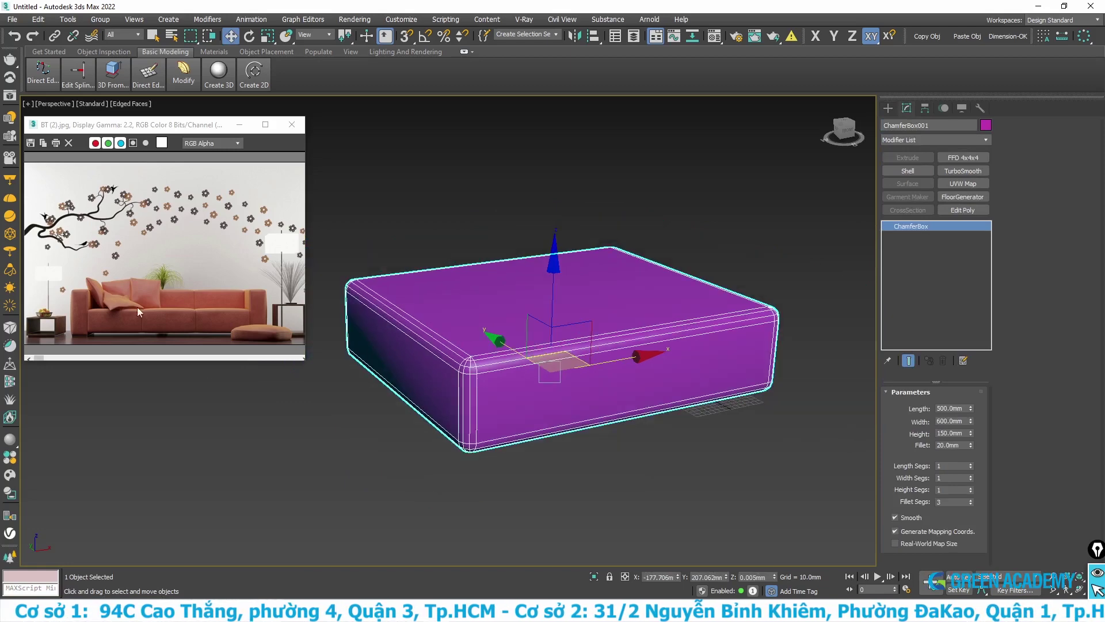
{"action": "scroll", "coordinate": [138, 312], "scroll_direction": "up", "scroll_amount": 3}
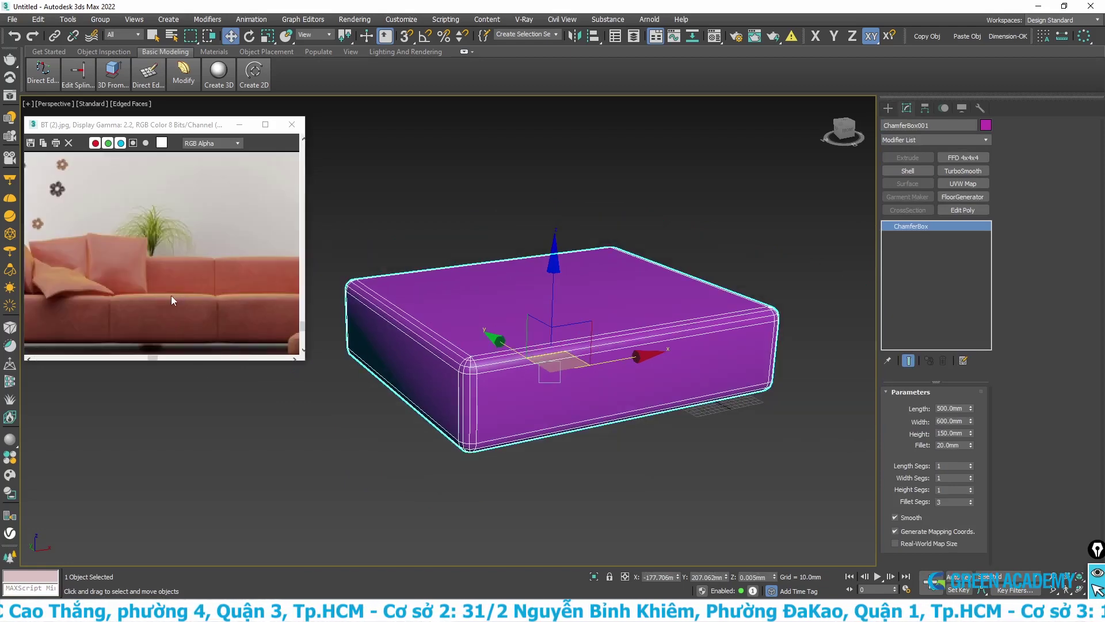
{"action": "scroll", "coordinate": [583, 324], "scroll_direction": "down", "scroll_amount": 2}
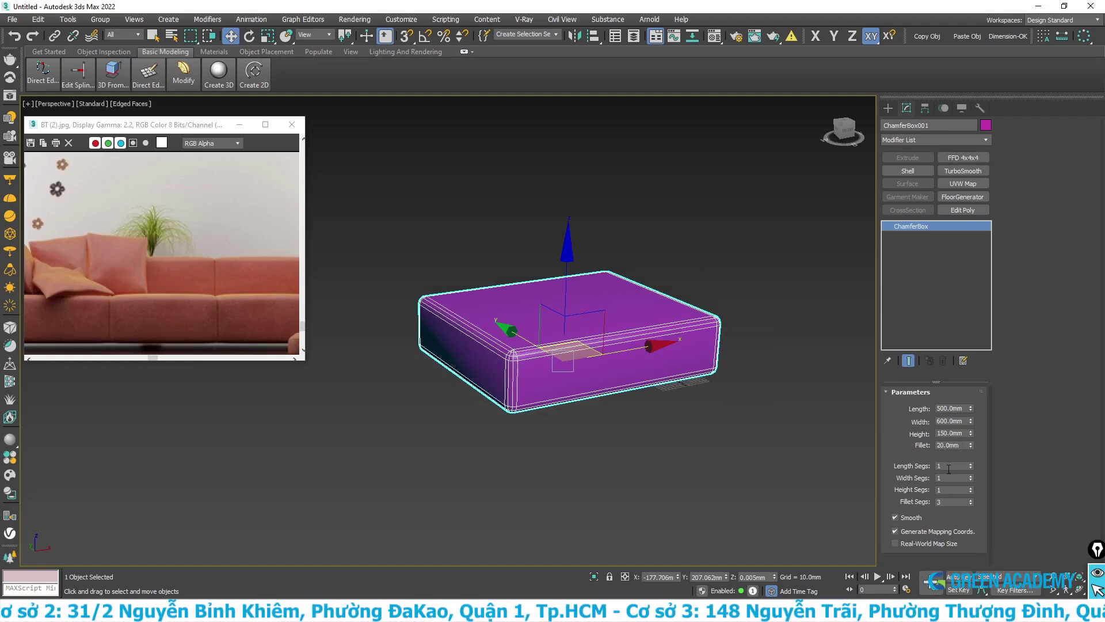
Give ChamferBox001 10 length, 15 width and 4 height segments, then inspect the grid.
{"action": "scroll", "coordinate": [606, 322], "scroll_direction": "up", "scroll_amount": 2}
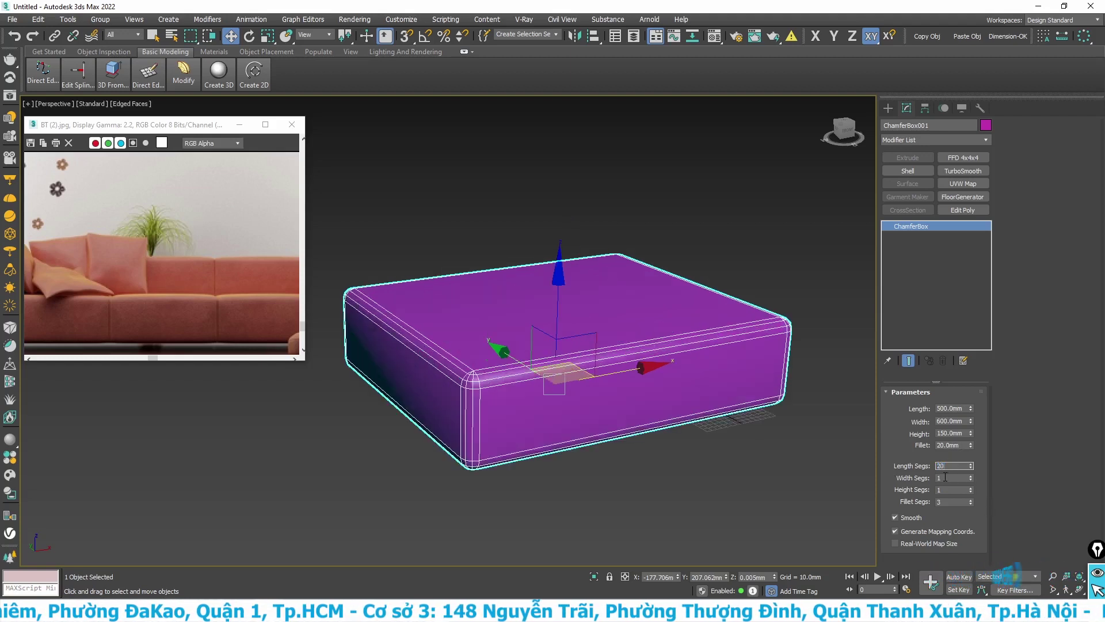
{"action": "type", "text": "20"}
{"action": "key", "text": "Tab"}
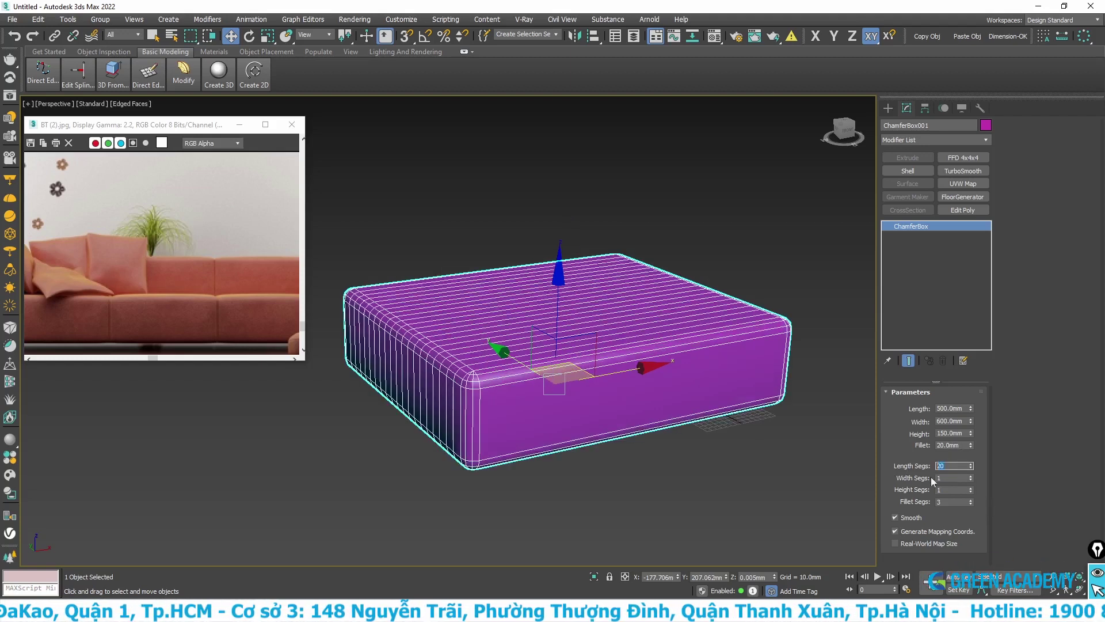
{"action": "key", "text": "Tab"}
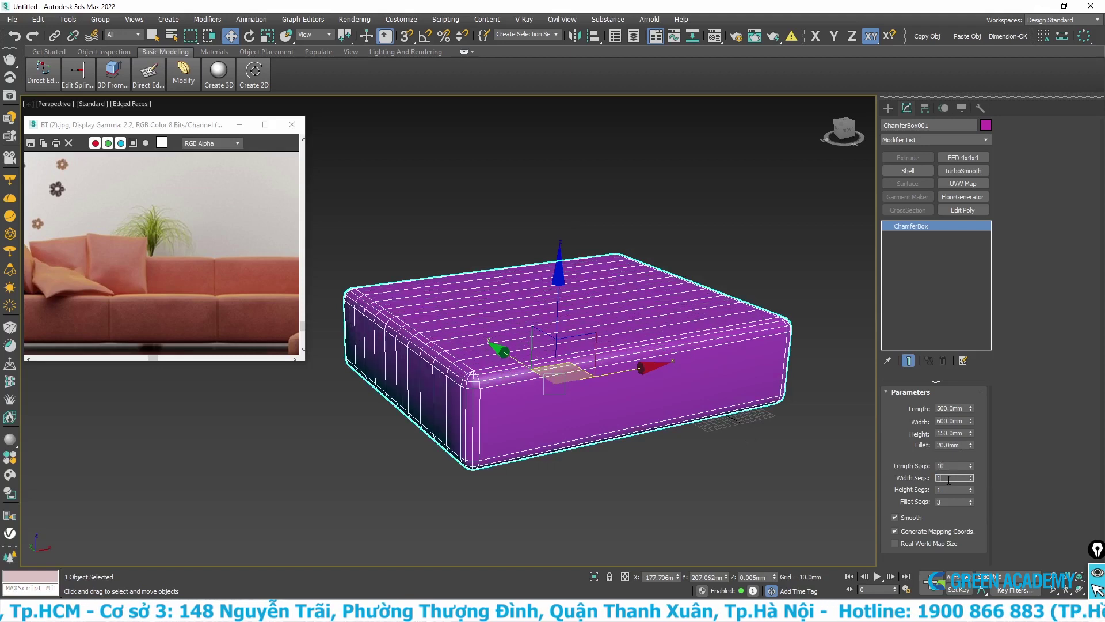
{"action": "type", "text": "2015"}
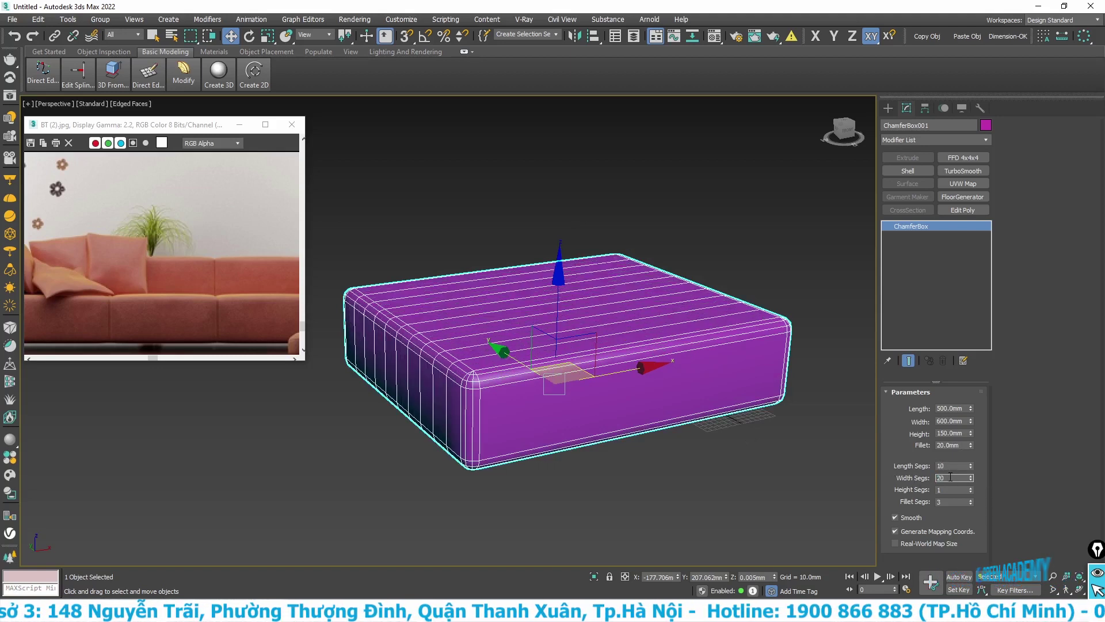
{"action": "key", "text": "Tab"}
{"action": "type", "text": "4"}
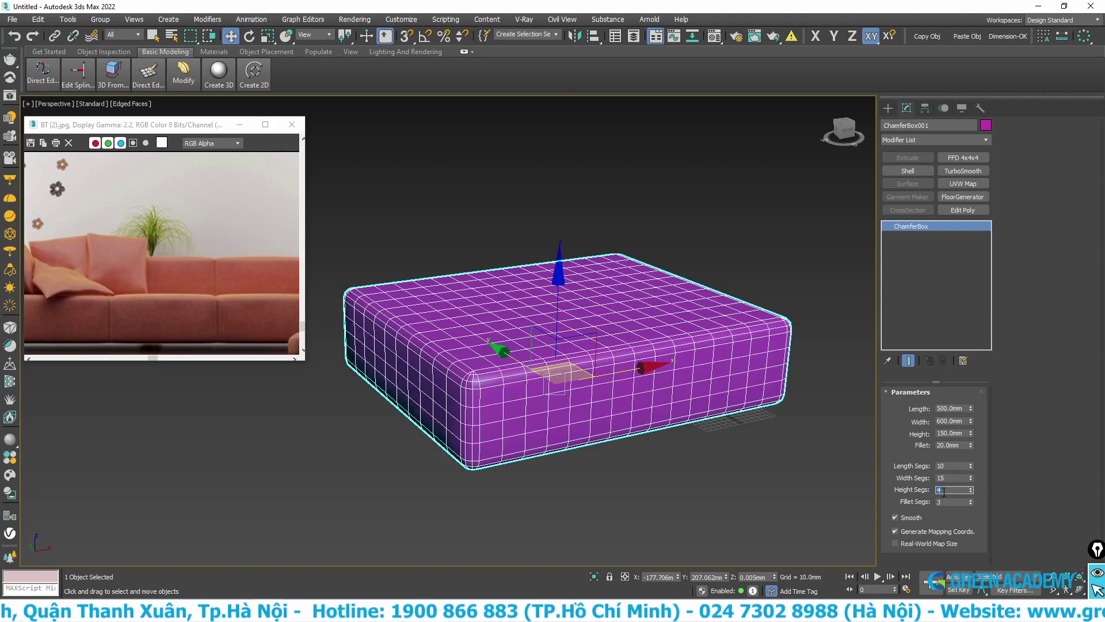
{"action": "mouse_move", "coordinate": [538, 389]}
{"action": "middle_mouse_down"}
{"action": "mouse_move", "coordinate": [508, 420]}
{"action": "mouse_move", "coordinate": [504, 365]}
{"action": "mouse_move", "coordinate": [506, 389]}
{"action": "mouse_move", "coordinate": [524, 398]}
{"action": "mouse_move", "coordinate": [517, 413]}
{"action": "middle_mouse_up"}
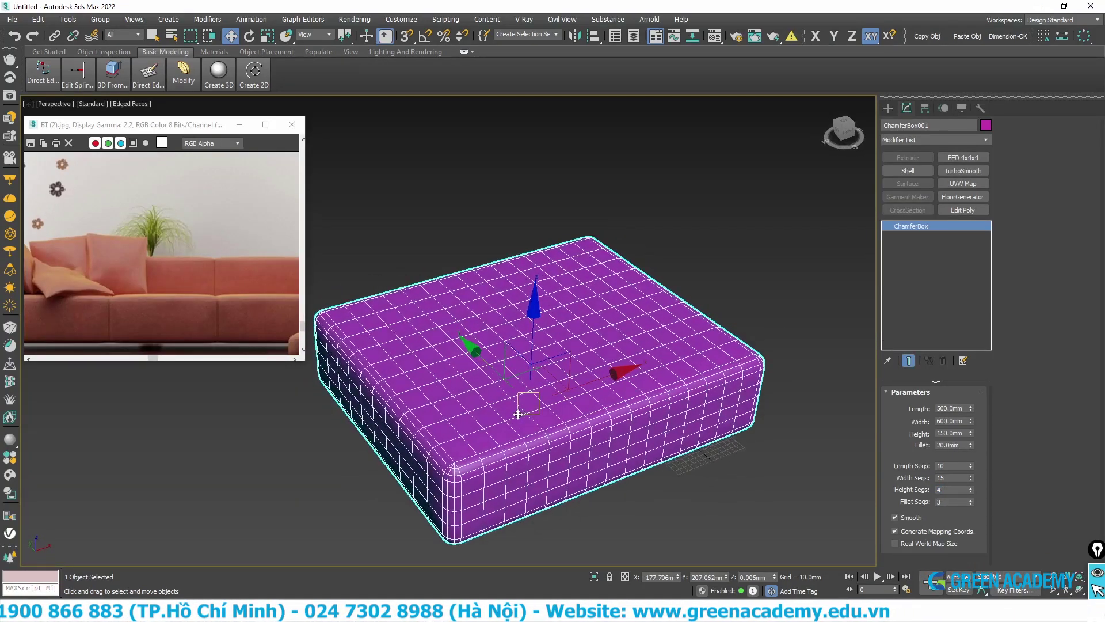
{"action": "mouse_move", "coordinate": [518, 414]}
{"action": "middle_mouse_down", "text": "alt"}
{"action": "mouse_move", "coordinate": [515, 366]}
{"action": "mouse_move", "coordinate": [506, 386]}
{"action": "mouse_move", "coordinate": [549, 406]}
{"action": "middle_mouse_up", "text": "alt"}
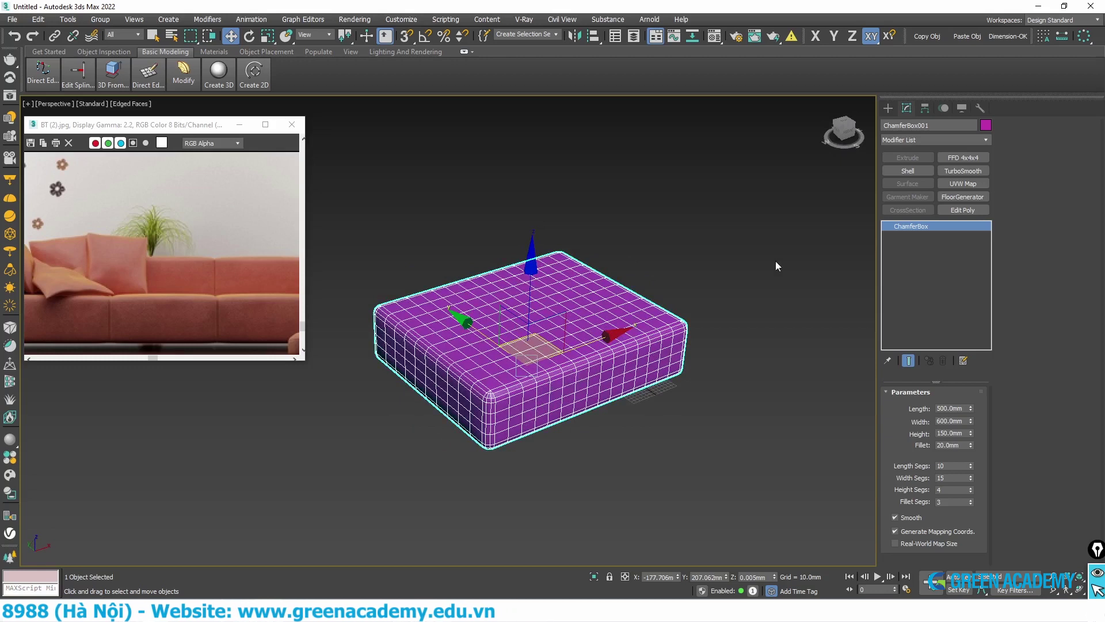
Change ChamferBox001's object colour from magenta to a red-pink swatch.
{"action": "left_click", "coordinate": [986, 125]}
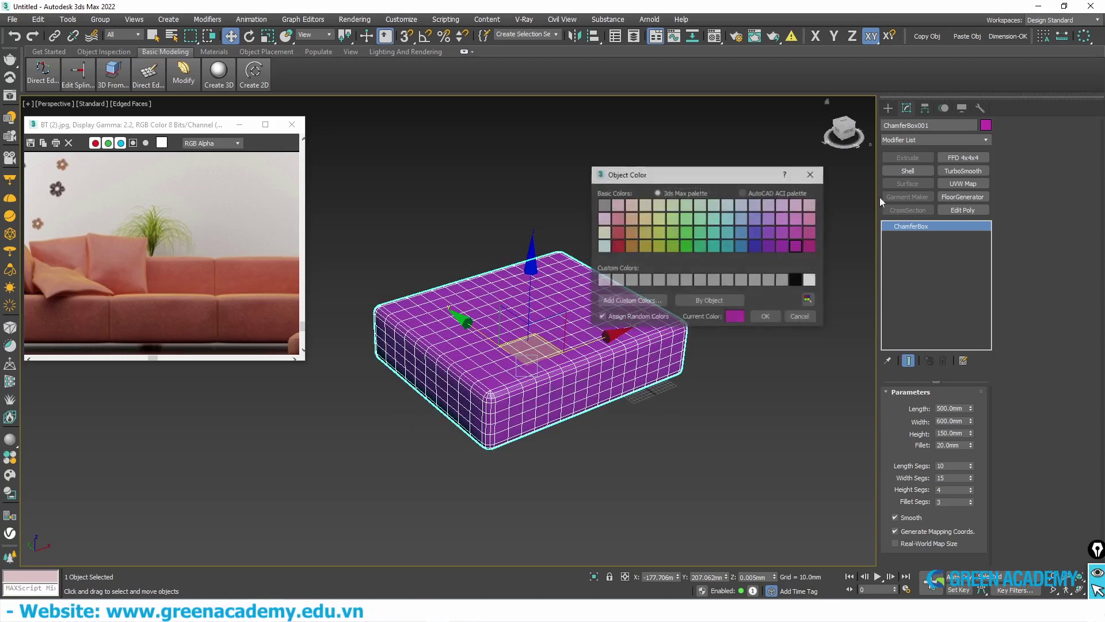
{"action": "left_click", "coordinate": [617, 229]}
{"action": "left_click", "coordinate": [764, 317]}
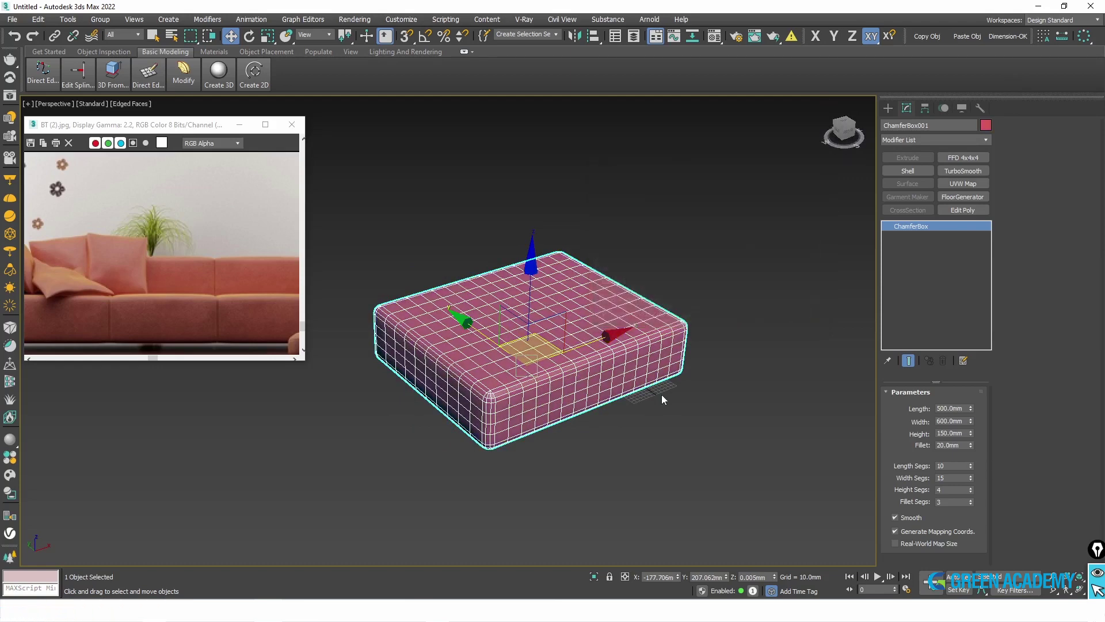
{"action": "scroll", "coordinate": [529, 372], "scroll_direction": "up", "scroll_amount": 3}
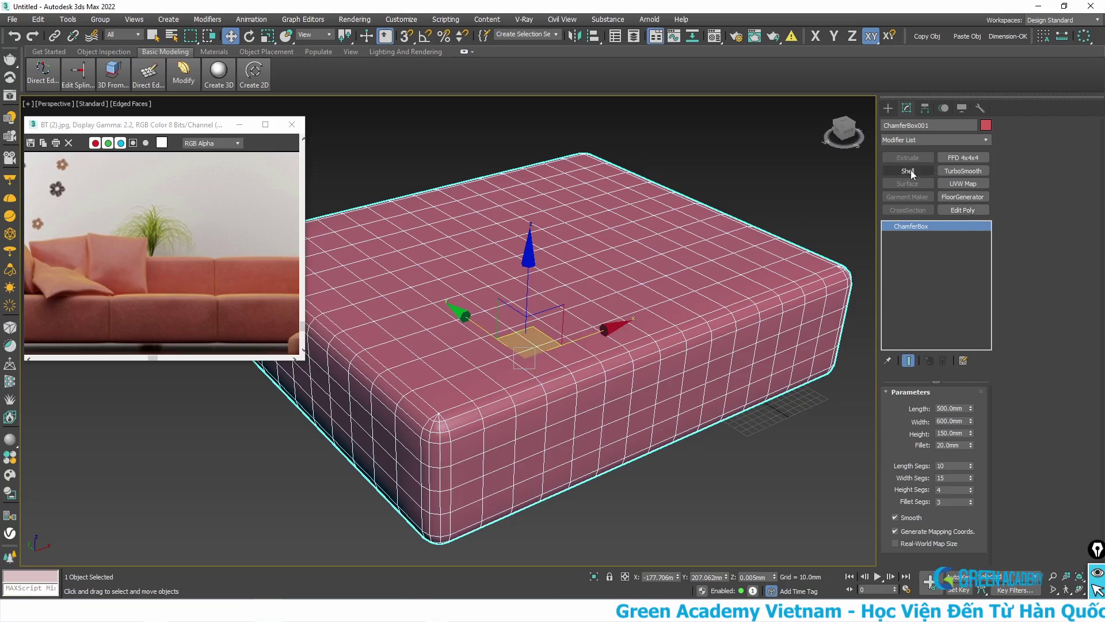
Add an FFD 4x4x4 modifier and enter its Control Points level.
{"action": "left_click", "coordinate": [941, 140]}
{"action": "key", "text": "f"}
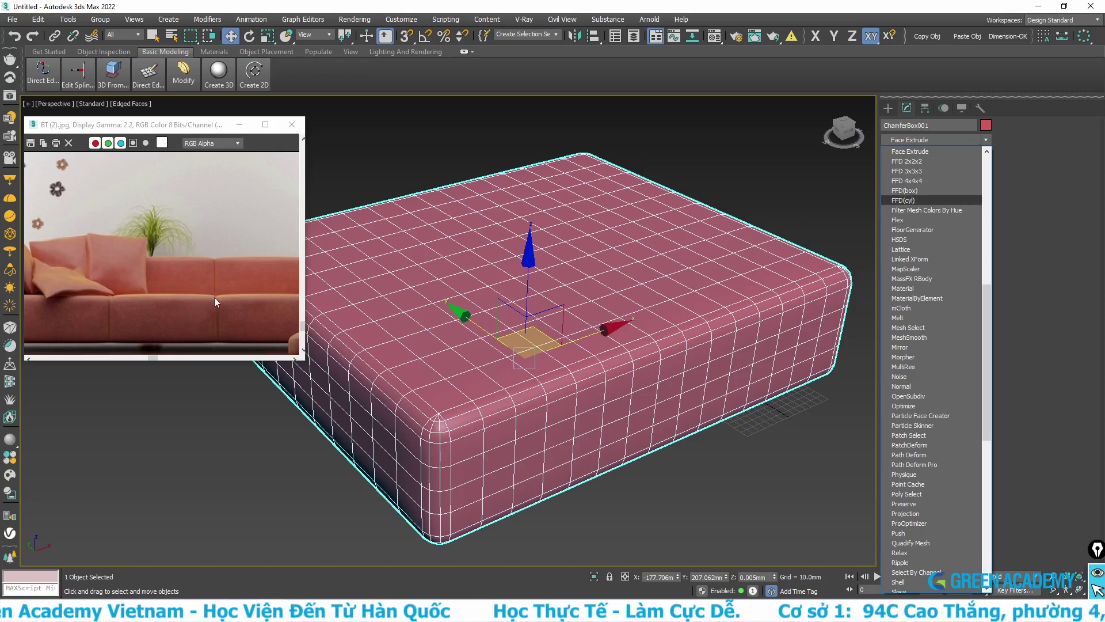
{"action": "left_click", "coordinate": [908, 180]}
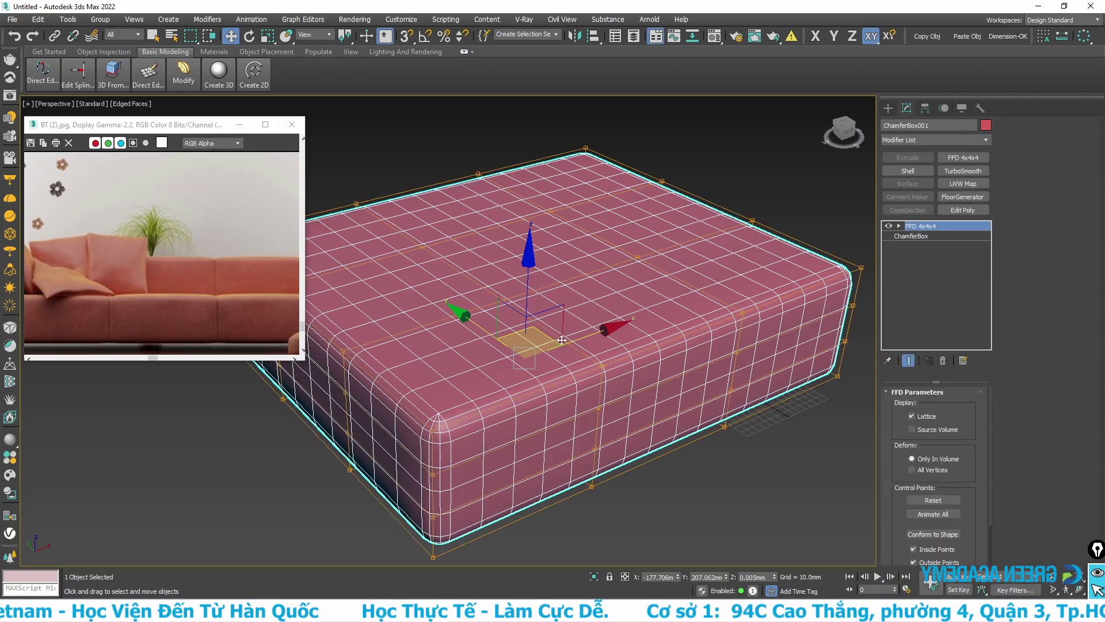
{"action": "mouse_move", "coordinate": [562, 340]}
{"action": "middle_mouse_down"}
{"action": "mouse_move", "coordinate": [542, 372]}
{"action": "mouse_move", "coordinate": [527, 325]}
{"action": "middle_mouse_up"}
{"action": "scroll", "coordinate": [570, 358], "scroll_direction": "down", "scroll_amount": 2}
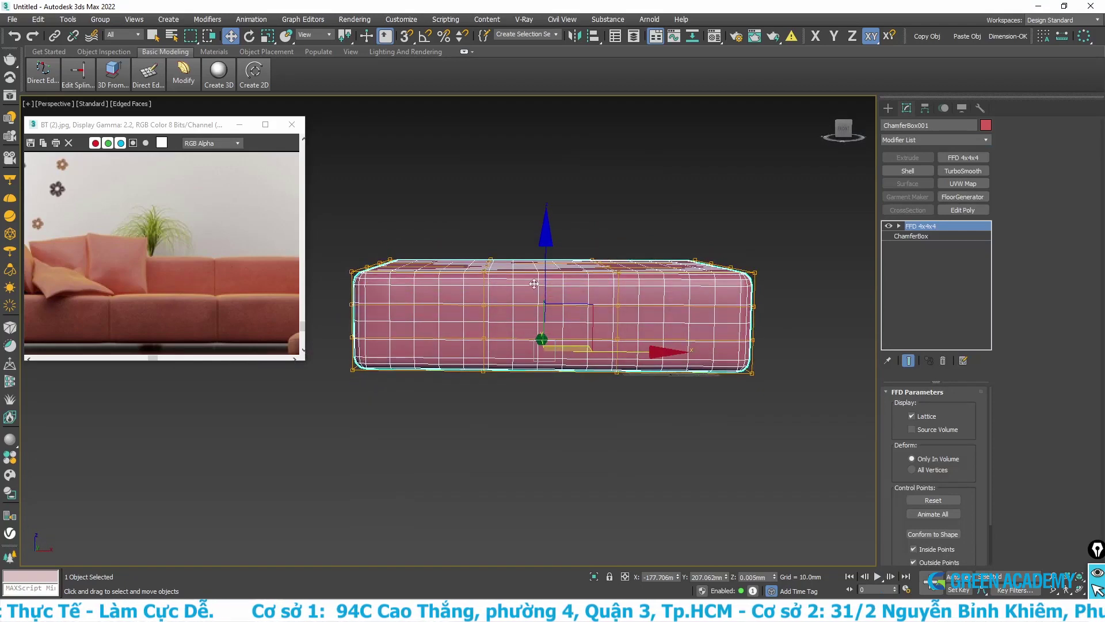
{"action": "left_click", "coordinate": [898, 226]}
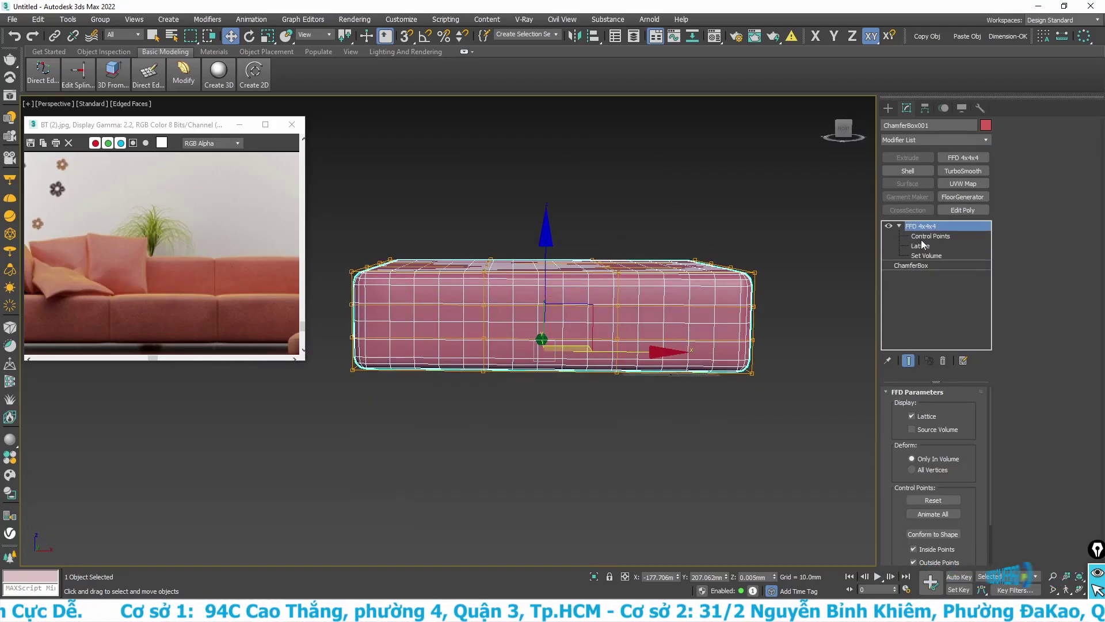
{"action": "left_click", "coordinate": [921, 237]}
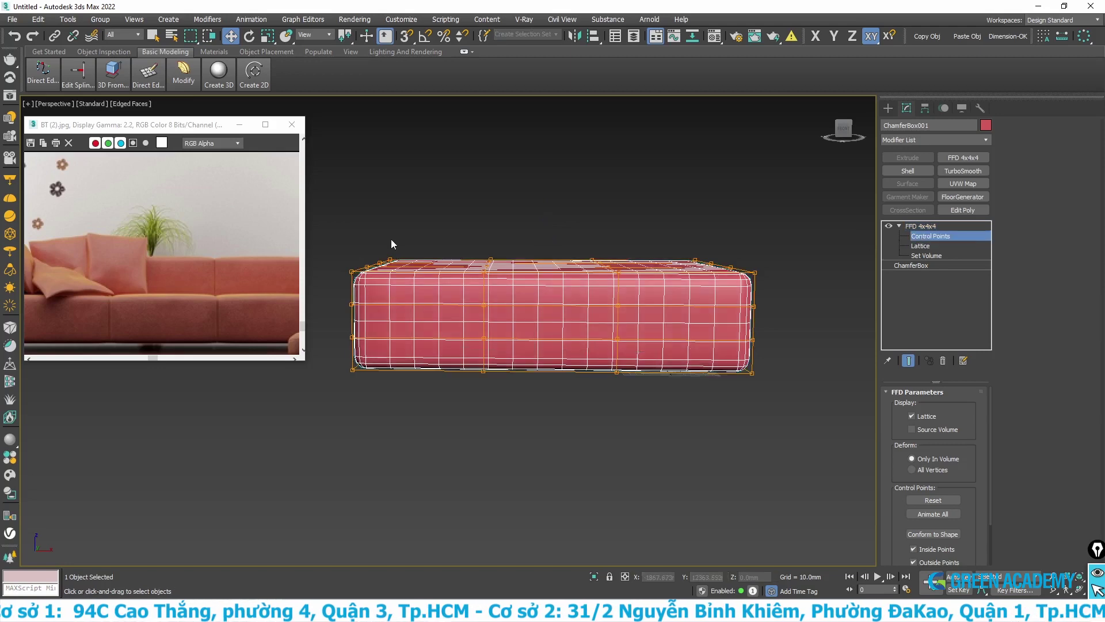
Reshape the cushion by moving lattice control points upward and along X and Y.
{"action": "left_click_drag", "start_coordinate": [634, 285], "coordinate": [634, 285]}
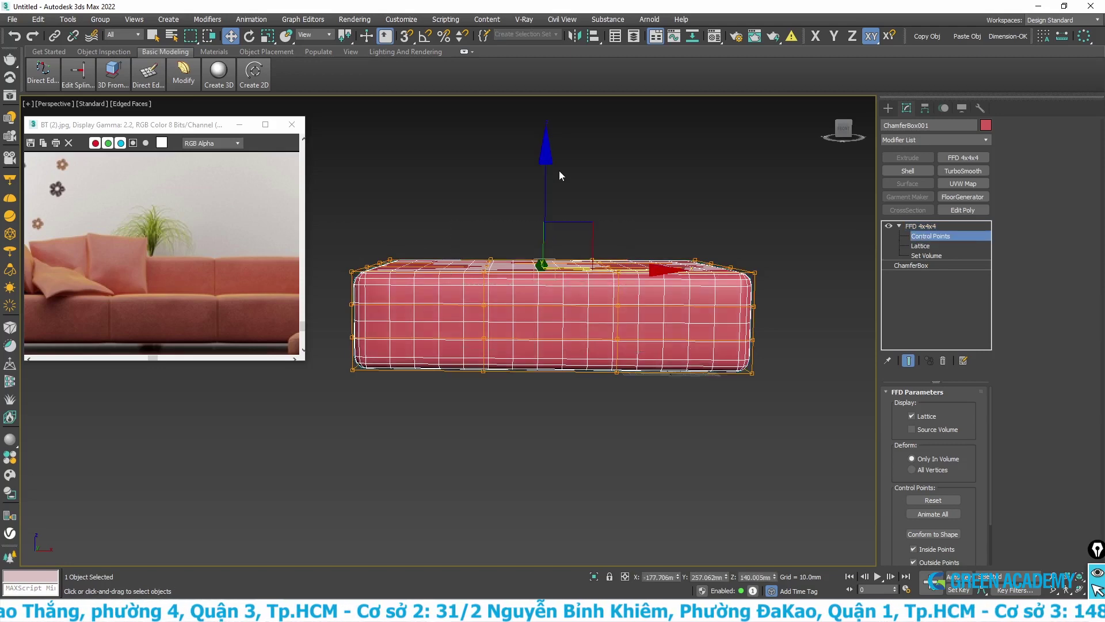
{"action": "mouse_move", "coordinate": [547, 181]}
{"action": "left_mouse_down"}
{"action": "mouse_move", "coordinate": [545, 109]}
{"action": "mouse_move", "coordinate": [545, 242]}
{"action": "mouse_move", "coordinate": [547, 157]}
{"action": "mouse_move", "coordinate": [545, 190]}
{"action": "mouse_move", "coordinate": [544, 169]}
{"action": "left_mouse_up"}
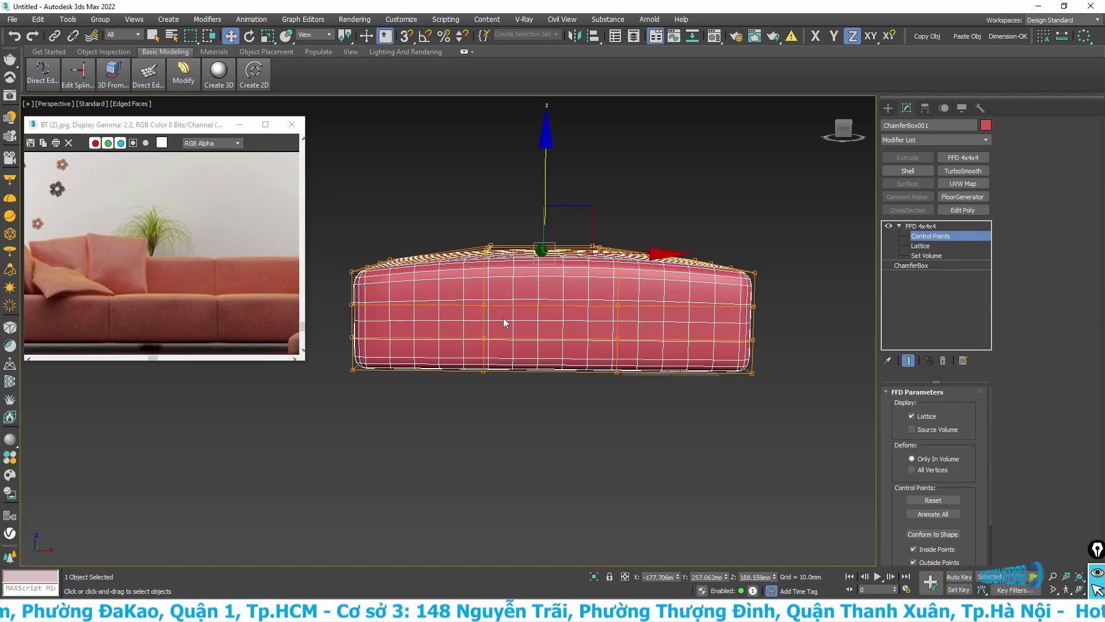
{"action": "mouse_move", "coordinate": [484, 314]}
{"action": "middle_mouse_down", "text": "alt"}
{"action": "mouse_move", "coordinate": [523, 317]}
{"action": "mouse_move", "coordinate": [501, 314]}
{"action": "middle_mouse_up", "text": "alt"}
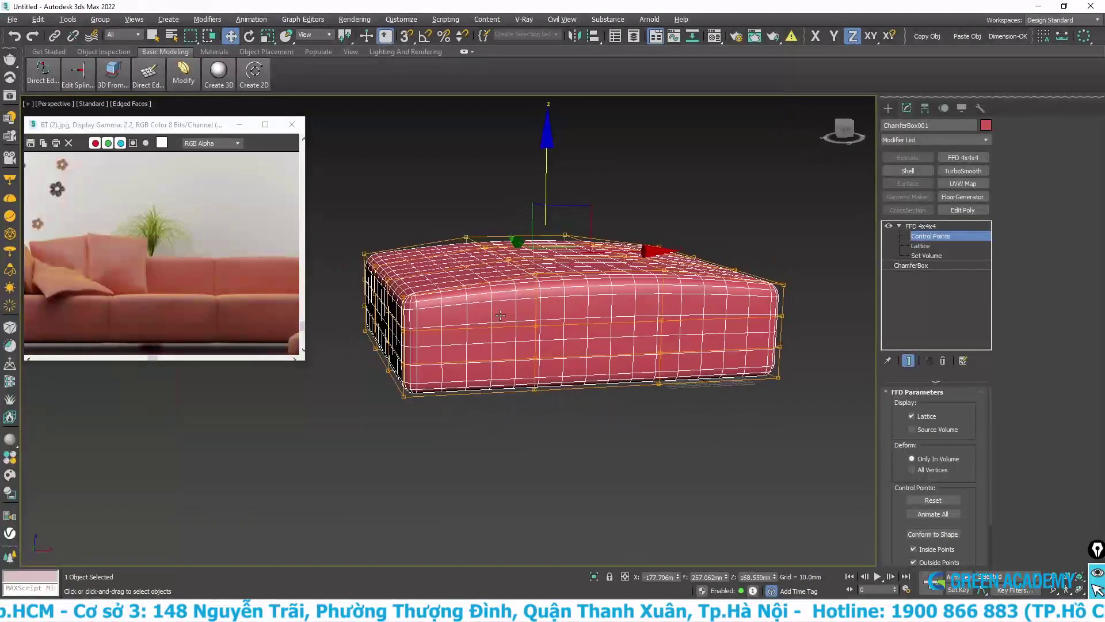
{"action": "left_click_drag", "start_coordinate": [546, 173], "coordinate": [546, 181]}
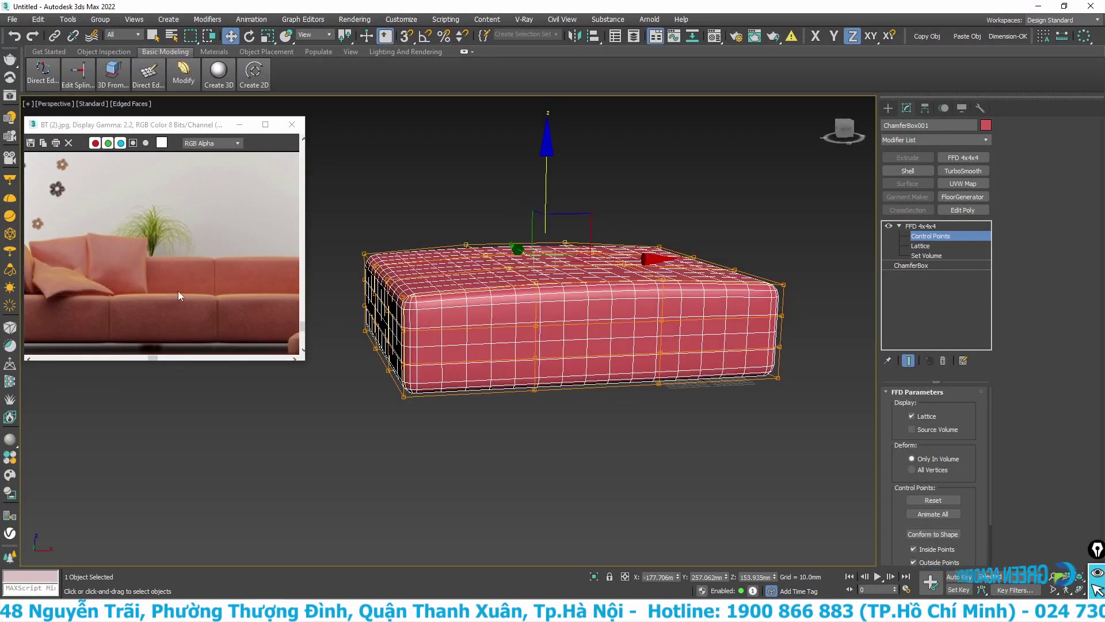
{"action": "left_click", "coordinate": [534, 325]}
{"action": "left_click_drag", "start_coordinate": [665, 323], "coordinate": [665, 321]}
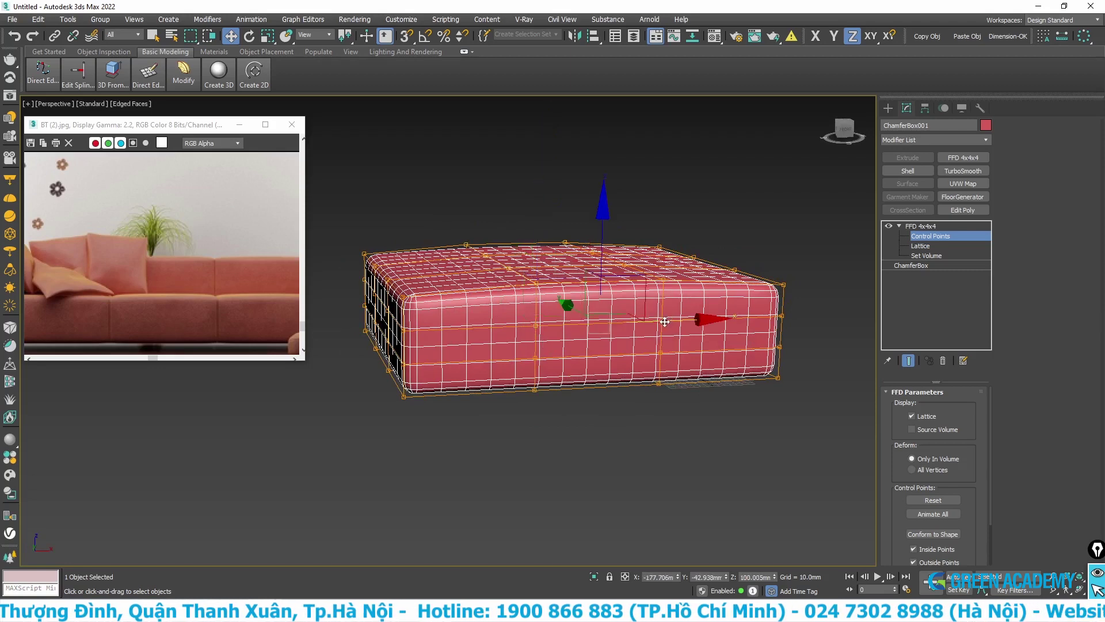
{"action": "mouse_move", "coordinate": [547, 344]}
{"action": "middle_mouse_down", "text": "alt"}
{"action": "mouse_move", "coordinate": [585, 345]}
{"action": "mouse_move", "coordinate": [530, 310]}
{"action": "middle_mouse_up", "text": "alt"}
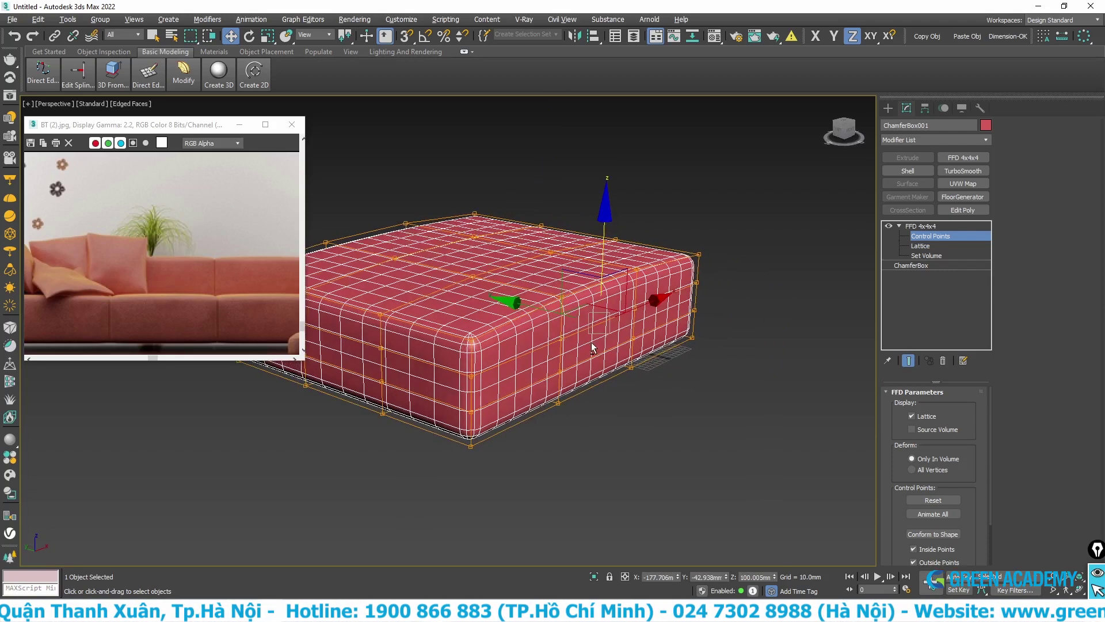
{"action": "left_click_drag", "start_coordinate": [523, 306], "coordinate": [529, 314]}
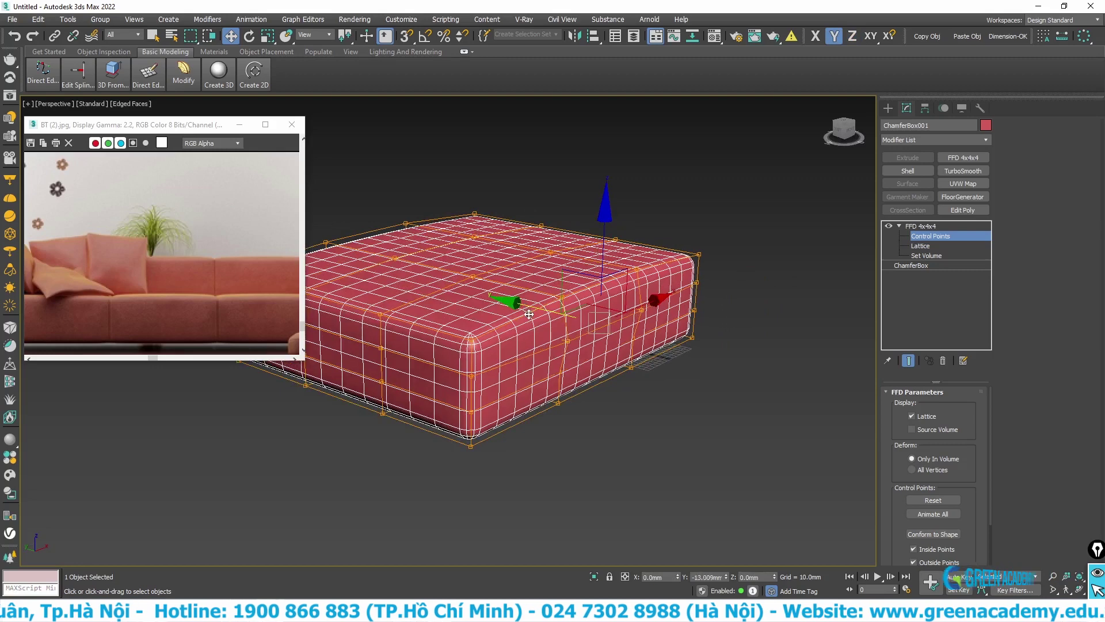
Add an Edit Poly modifier above the FFD and box-select the cushion's left-end vertices.
{"action": "left_click", "coordinate": [969, 210]}
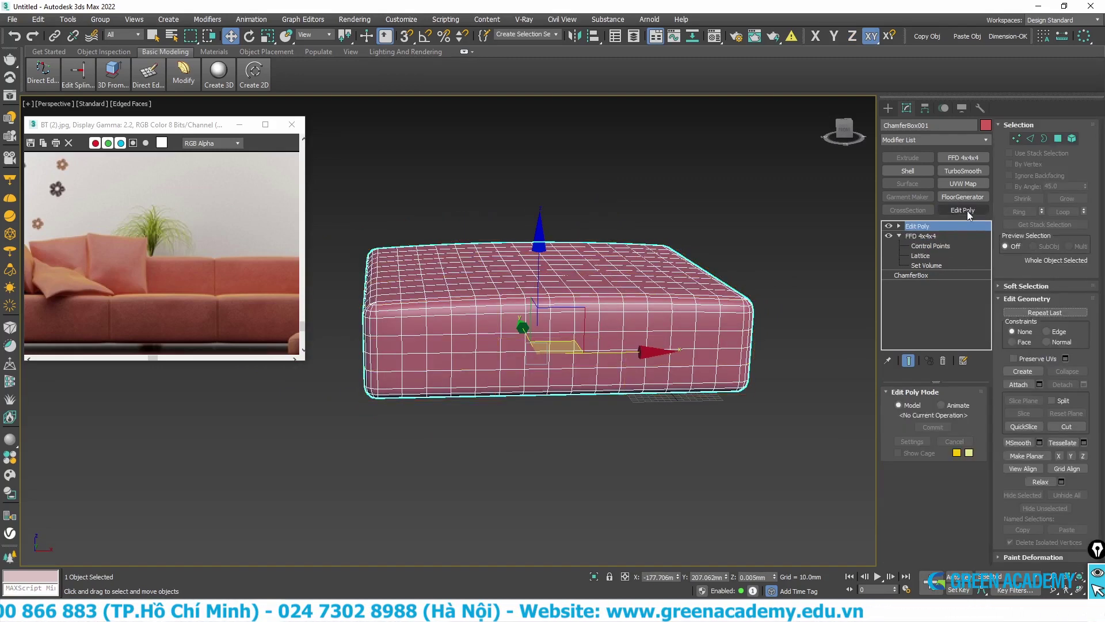
{"action": "left_click", "coordinate": [900, 226]}
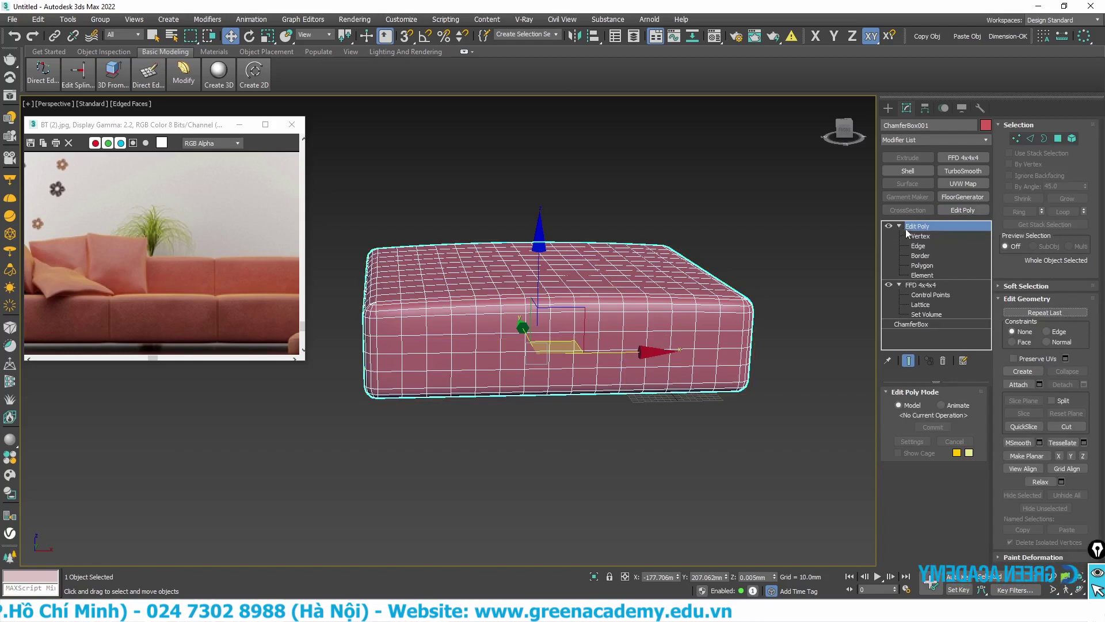
{"action": "left_click", "coordinate": [916, 237]}
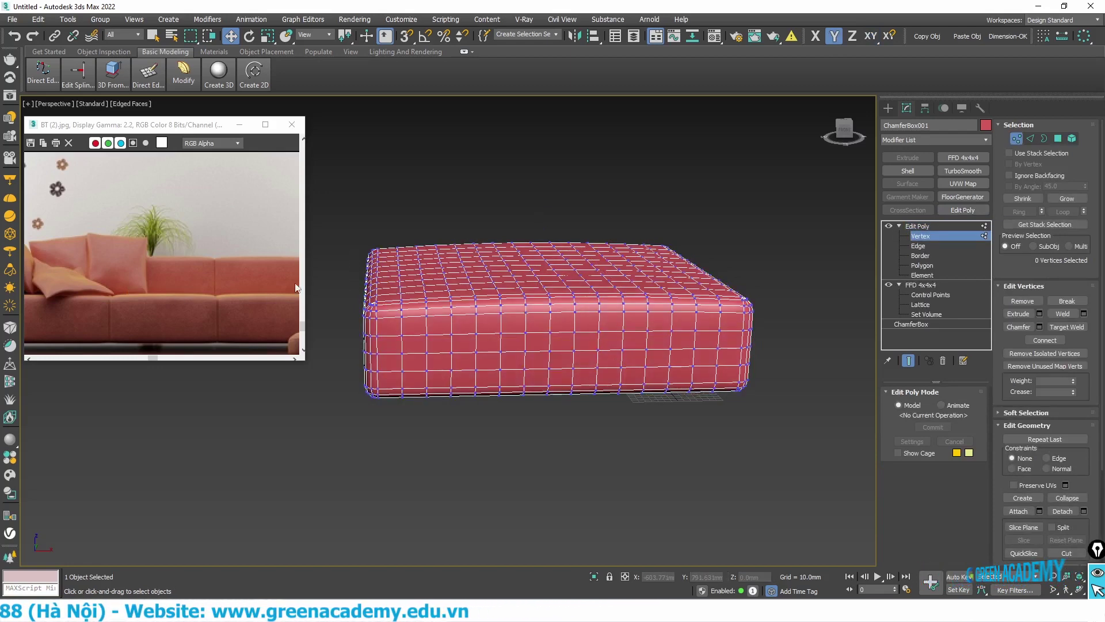
{"action": "mouse_move", "coordinate": [346, 226]}
{"action": "left_mouse_down"}
{"action": "mouse_move", "coordinate": [380, 308]}
{"action": "mouse_move", "coordinate": [390, 423]}
{"action": "left_mouse_up"}
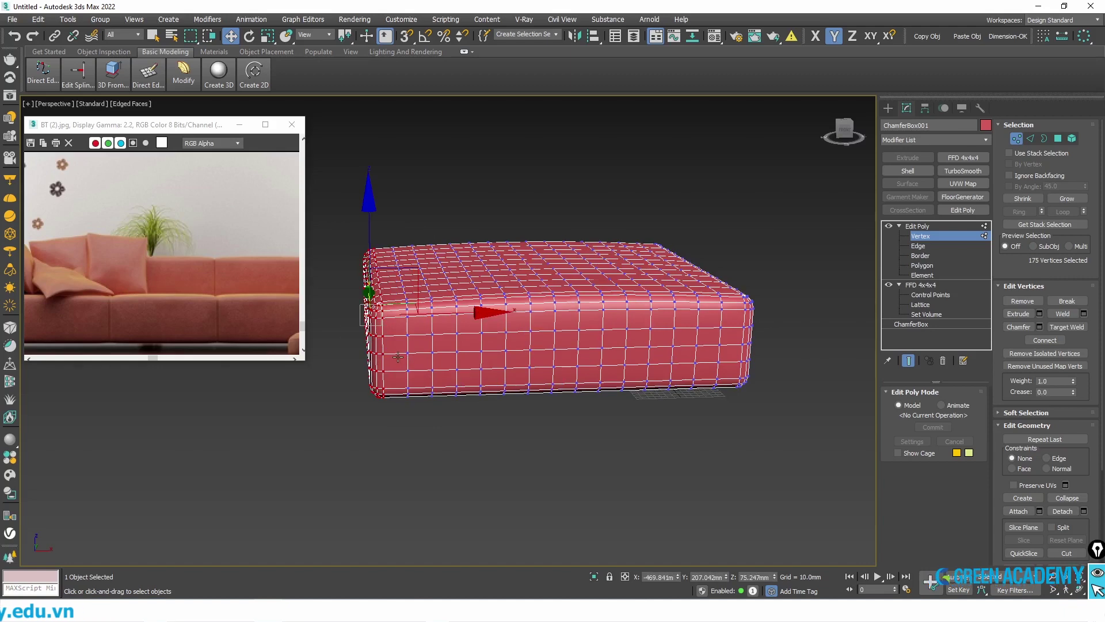
In Front view, select the cushion's top-left corner vertices and nudge them slightly.
{"action": "key", "text": "f"}
{"action": "scroll", "coordinate": [608, 464], "scroll_direction": "down", "scroll_amount": 3}
{"action": "scroll", "coordinate": [518, 449], "scroll_direction": "up", "scroll_amount": 2}
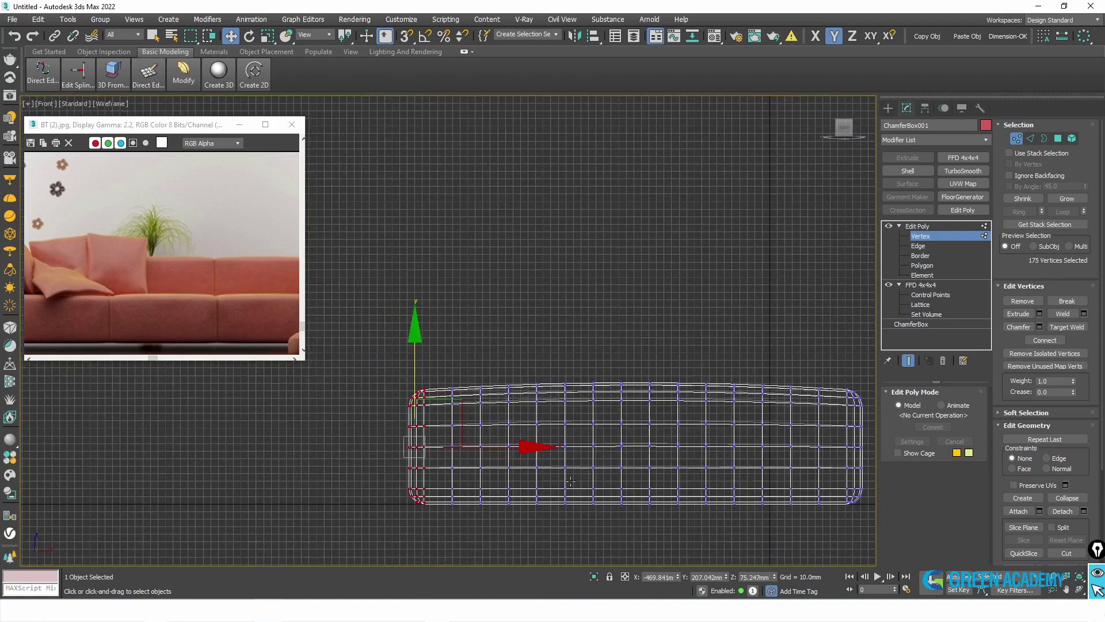
{"action": "scroll", "coordinate": [426, 422], "scroll_direction": "up", "scroll_amount": 1}
{"action": "left_click", "coordinate": [369, 352]}
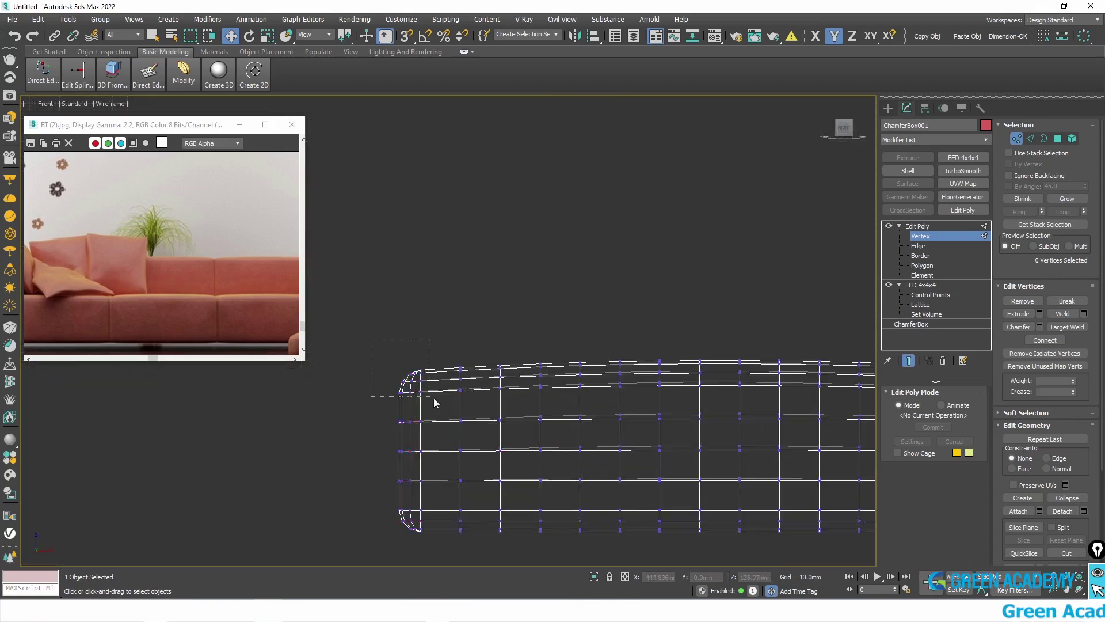
{"action": "left_click_drag", "start_coordinate": [434, 398], "coordinate": [432, 398]}
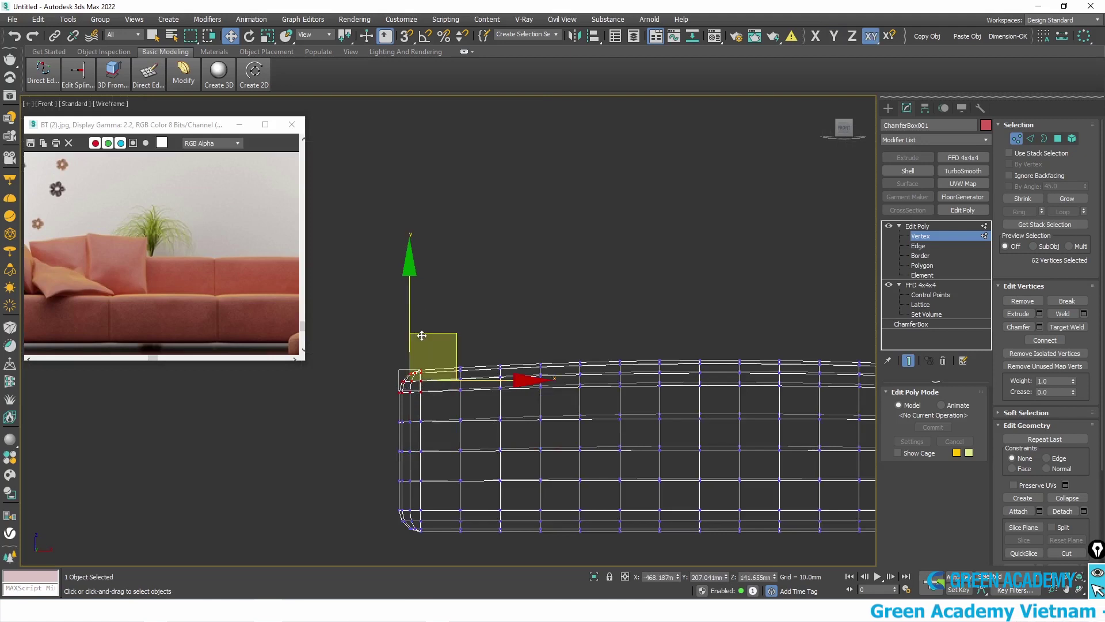
{"action": "left_click_drag", "start_coordinate": [421, 344], "coordinate": [422, 341]}
Shift the cushion's top-right corner vertices along X, then return to Perspective view.
{"action": "middle_click_drag", "start_coordinate": [519, 411], "coordinate": [200, 374]}
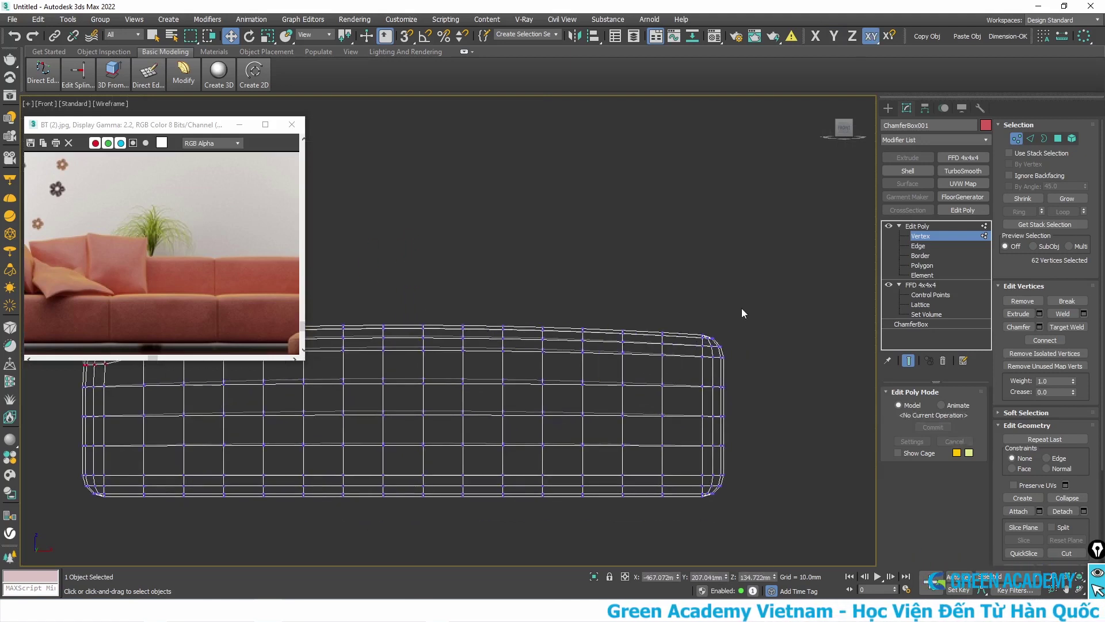
{"action": "left_click_drag", "start_coordinate": [700, 372], "coordinate": [701, 371]}
{"action": "left_click_drag", "start_coordinate": [743, 298], "coordinate": [730, 305]}
{"action": "scroll", "coordinate": [726, 378], "scroll_direction": "down", "scroll_amount": 2}
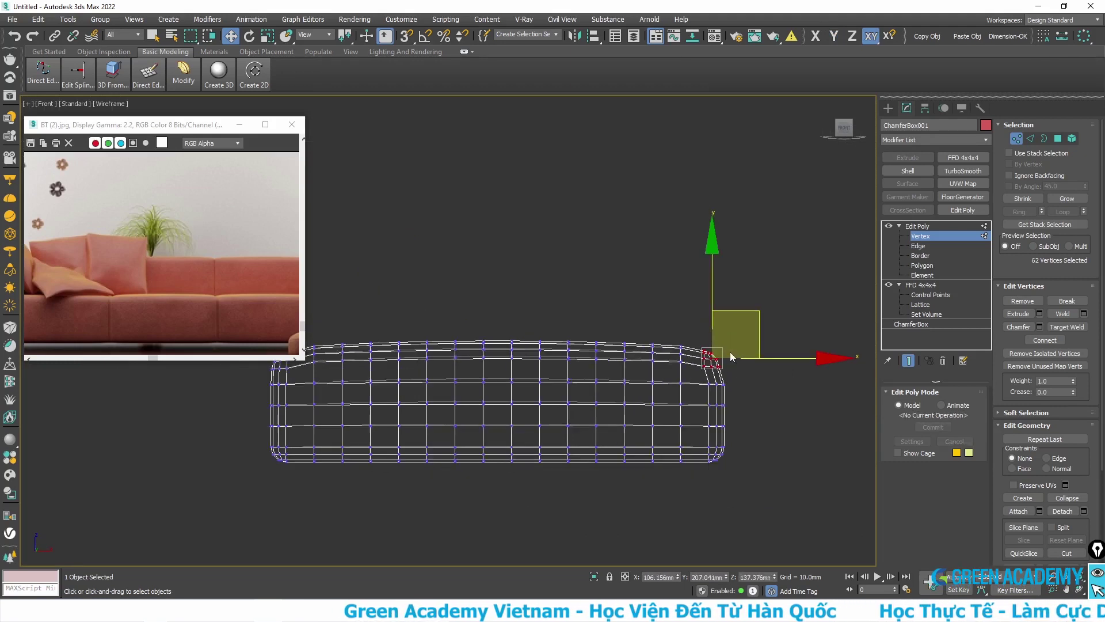
{"action": "left_click_drag", "start_coordinate": [758, 358], "coordinate": [772, 358]}
{"action": "middle_click_drag", "start_coordinate": [534, 394], "coordinate": [606, 389]}
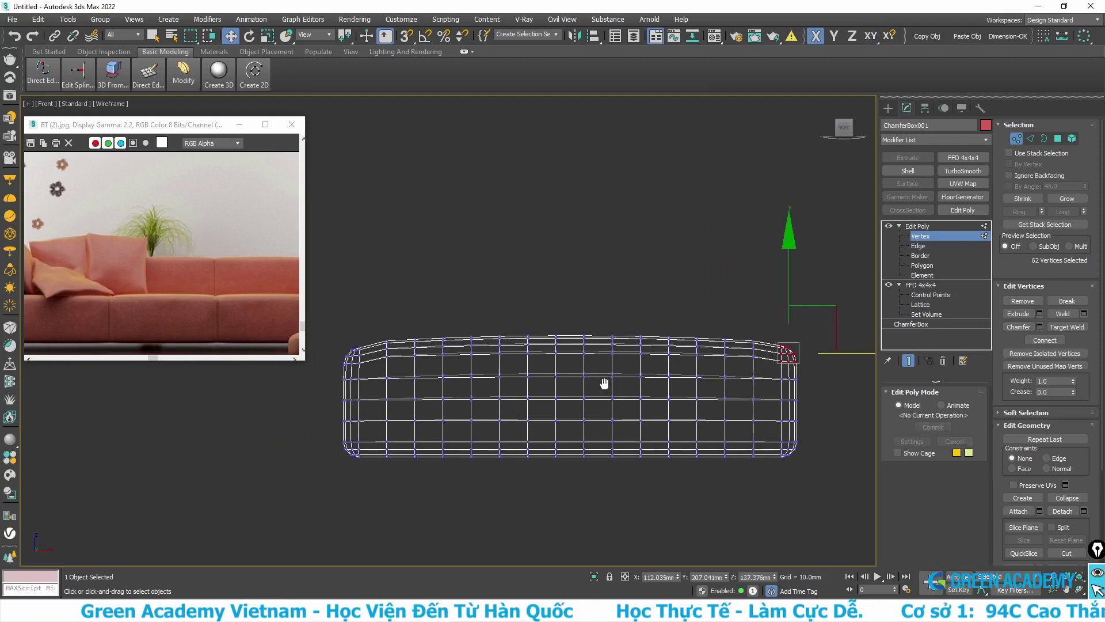
{"action": "key", "text": "p"}
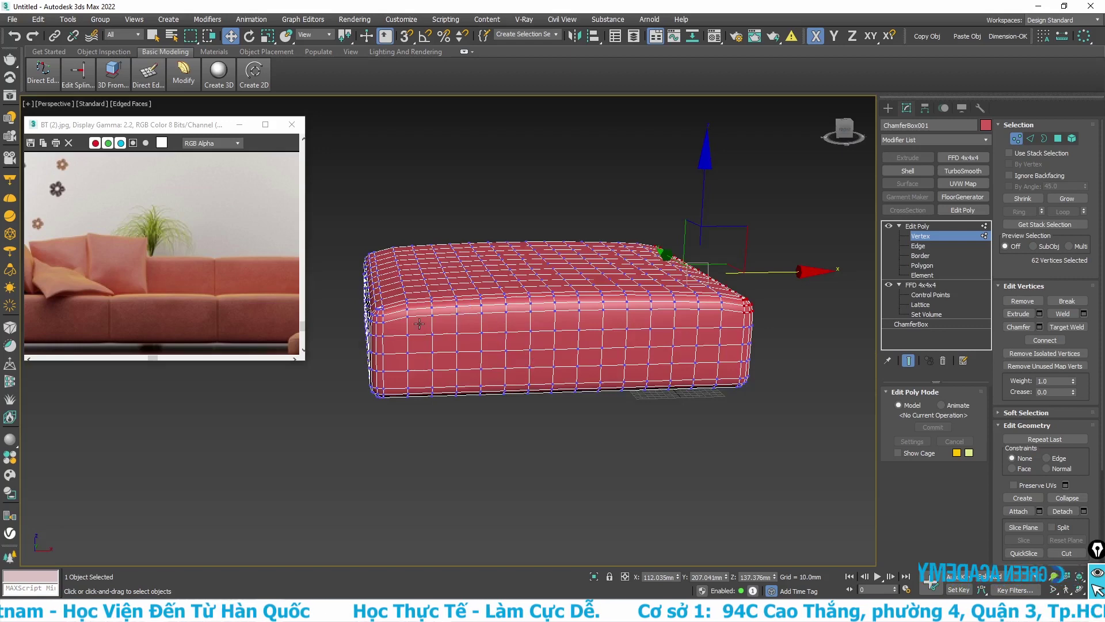
Stack an FFD(box) on the cushion's Edit Poly with a 4x10x4 lattice (Width 10).
{"action": "left_click", "coordinate": [925, 226]}
{"action": "left_click", "coordinate": [959, 140]}
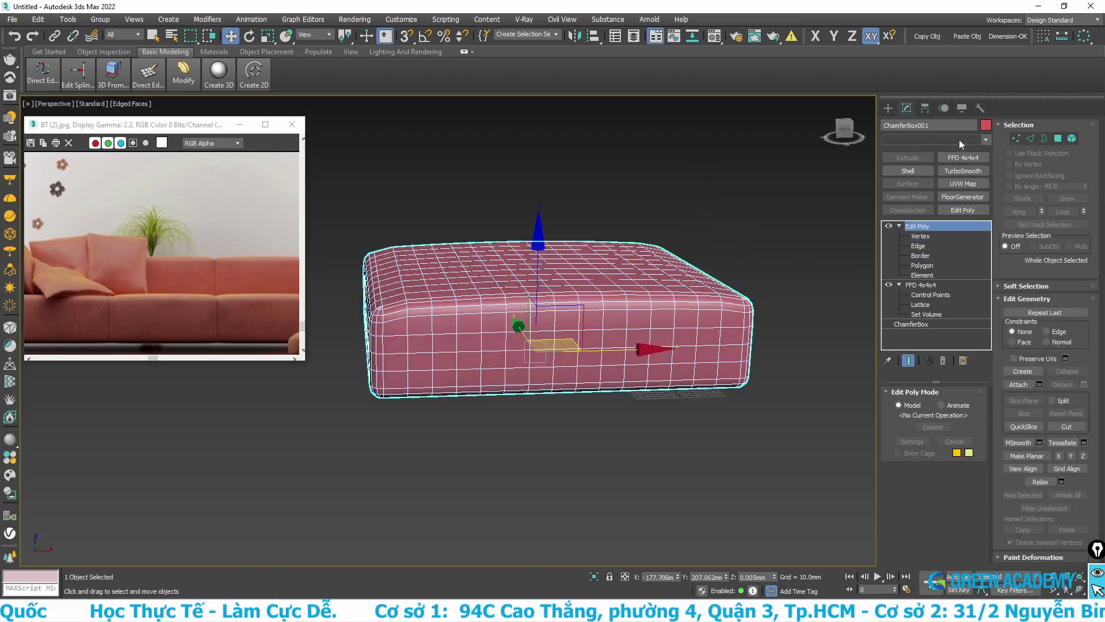
{"action": "scroll", "coordinate": [959, 140], "scroll_direction": "down", "scroll_amount": 10}
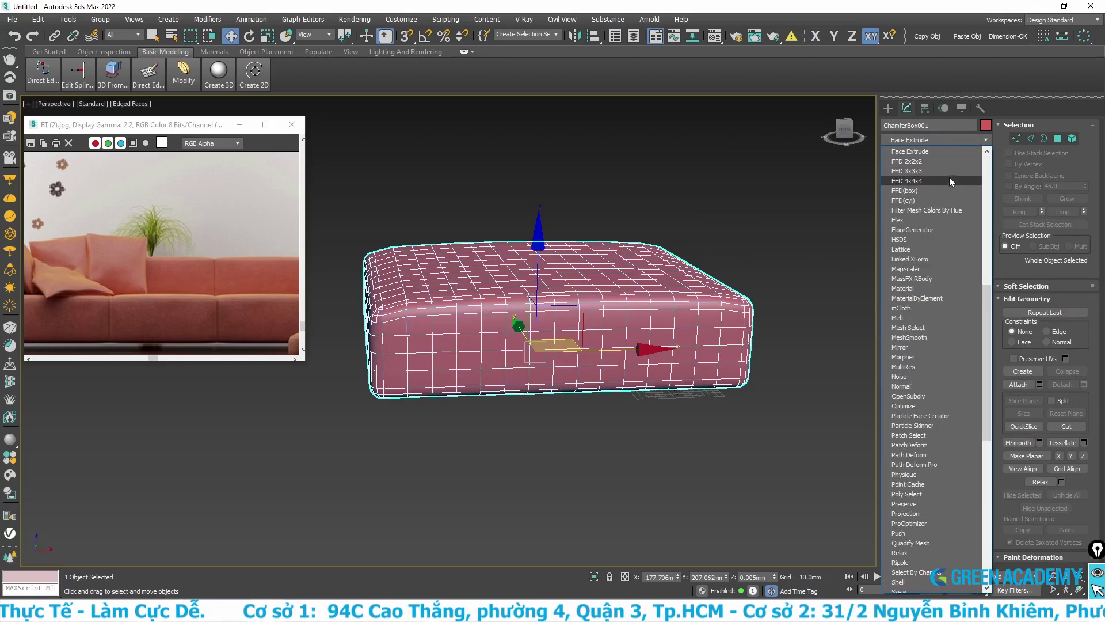
{"action": "left_click", "coordinate": [922, 189]}
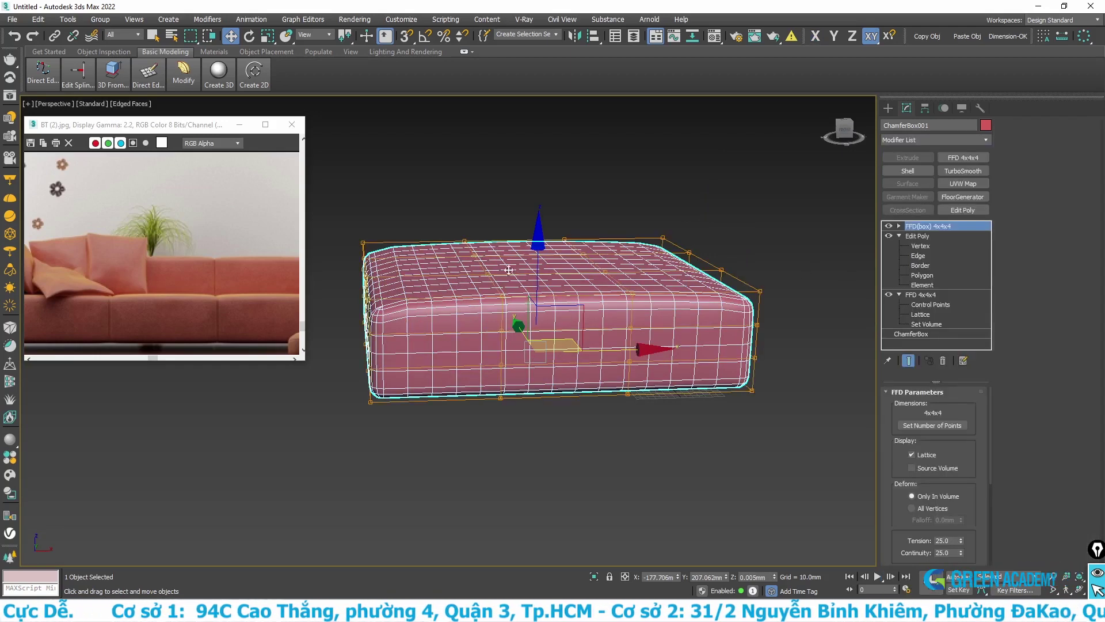
{"action": "left_click", "coordinate": [941, 427]}
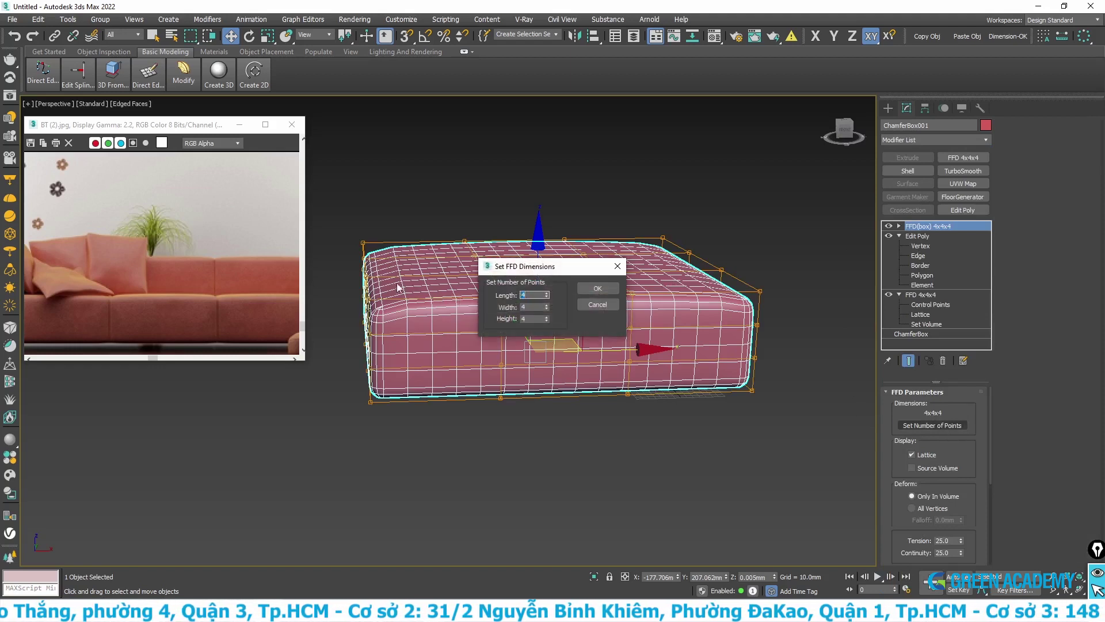
{"action": "key", "text": "Tab"}
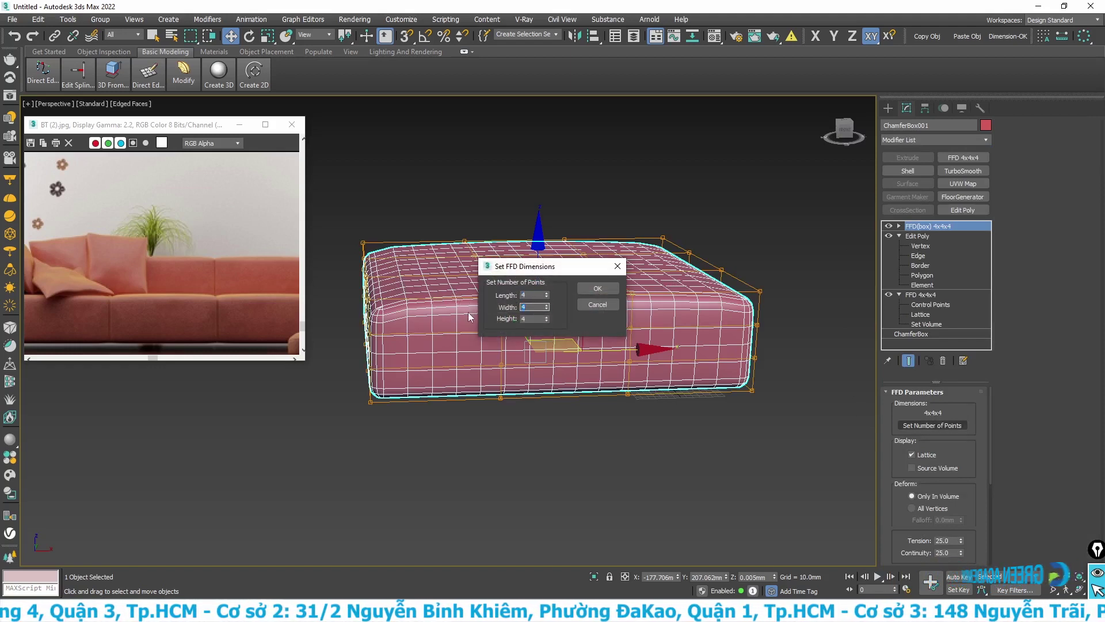
{"action": "type", "text": "10"}
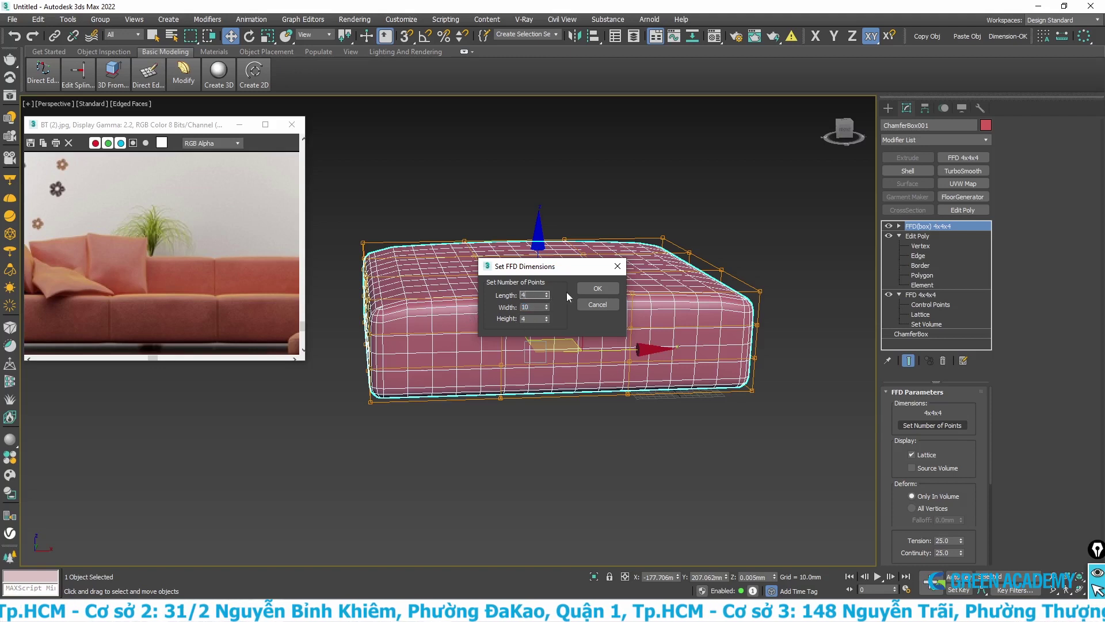
{"action": "left_click", "coordinate": [593, 292]}
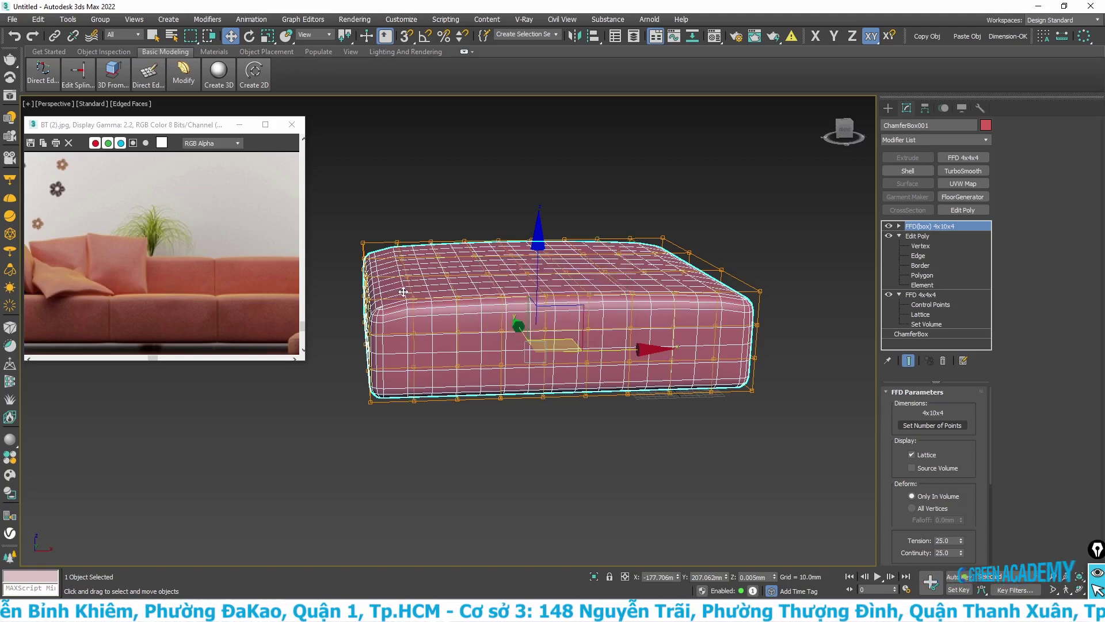
{"action": "mouse_move", "coordinate": [470, 309]}
{"action": "middle_mouse_down"}
{"action": "mouse_move", "coordinate": [456, 332]}
{"action": "mouse_move", "coordinate": [403, 271]}
{"action": "middle_mouse_up"}
{"action": "left_click_drag", "start_coordinate": [361, 232], "coordinate": [428, 292]}
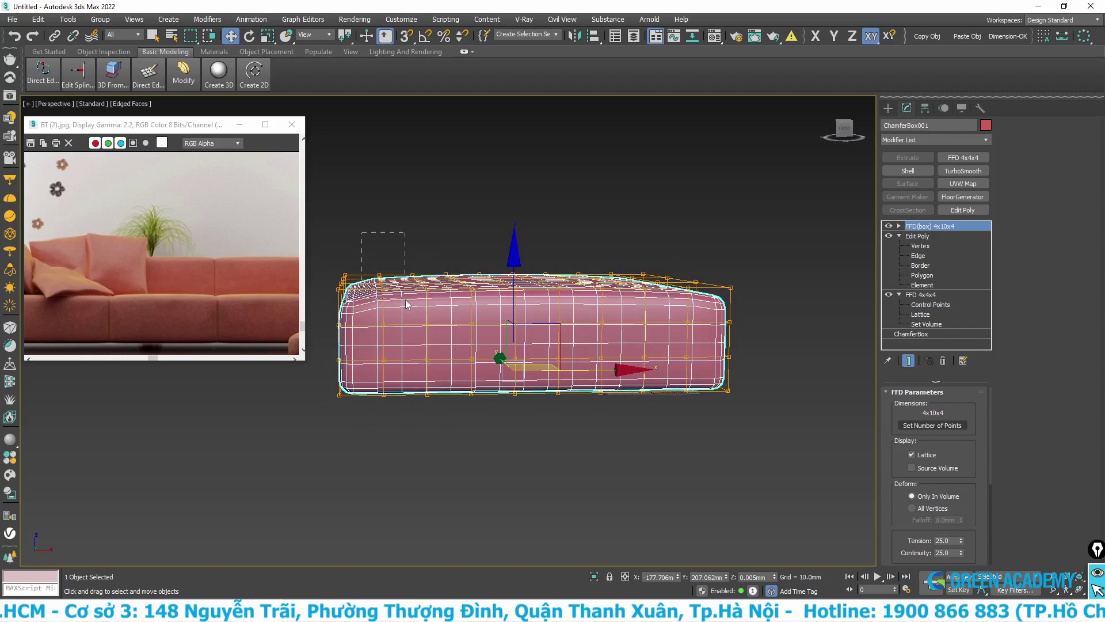
At FFD Control Points level, shift the top-right lattice points outward along X.
{"action": "left_click", "coordinate": [898, 226]}
{"action": "left_click", "coordinate": [930, 234]}
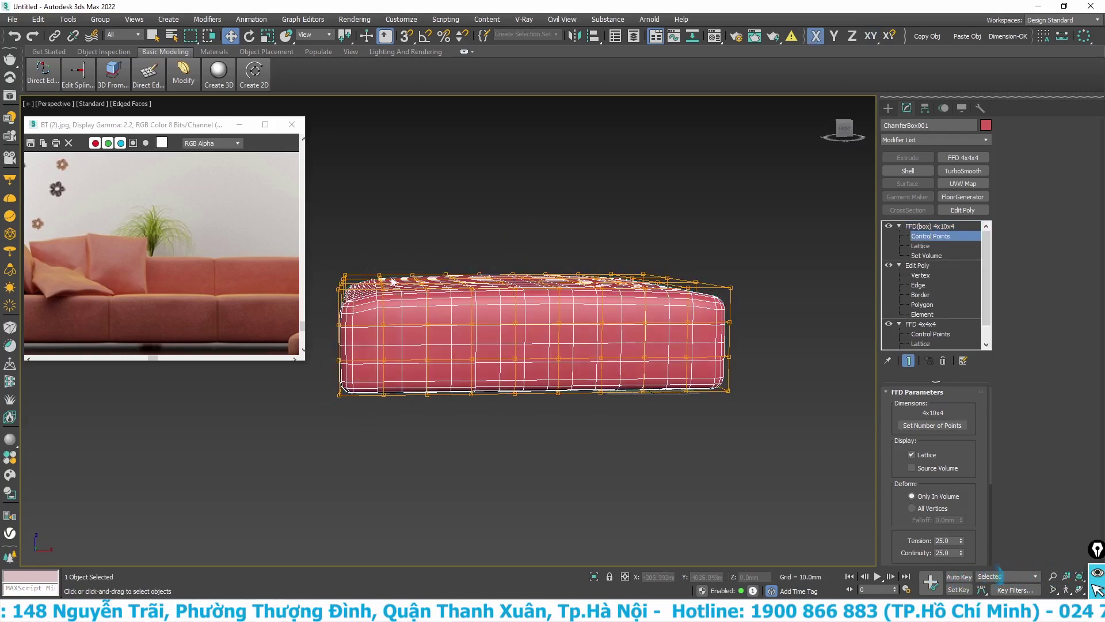
{"action": "left_click_drag", "start_coordinate": [395, 291], "coordinate": [443, 299]}
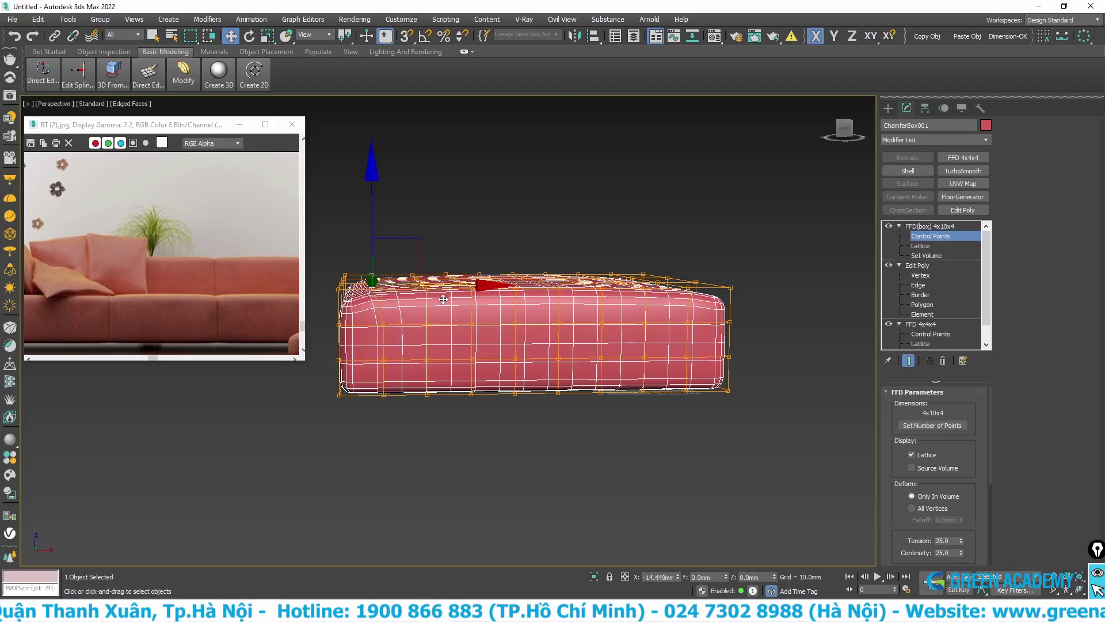
{"action": "middle_click_drag", "start_coordinate": [702, 331], "coordinate": [686, 330], "text": "alt"}
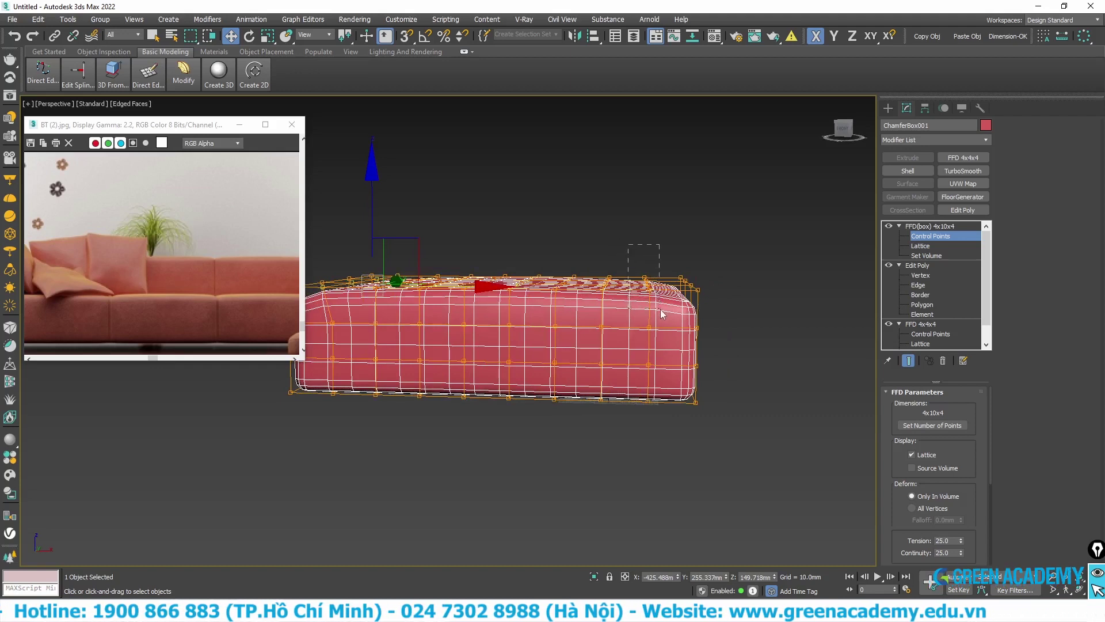
{"action": "left_click", "coordinate": [646, 286]}
{"action": "left_click_drag", "start_coordinate": [691, 292], "coordinate": [698, 293]}
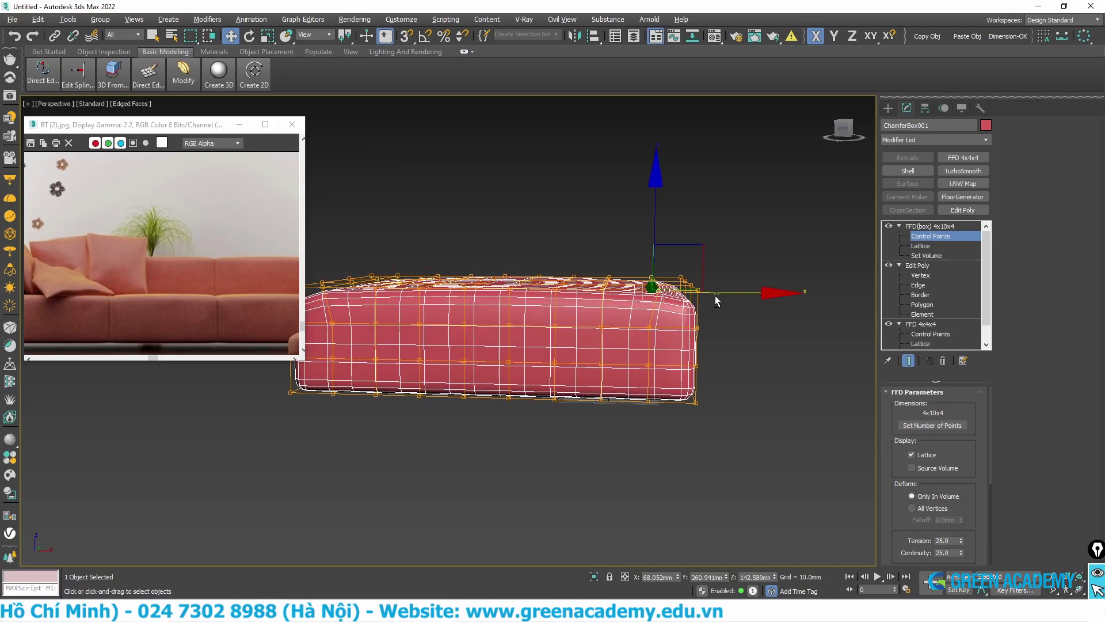
Select three top lattice points and raise them to dome the cushion's top.
{"action": "middle_click_drag", "start_coordinate": [533, 309], "coordinate": [544, 347], "text": "alt"}
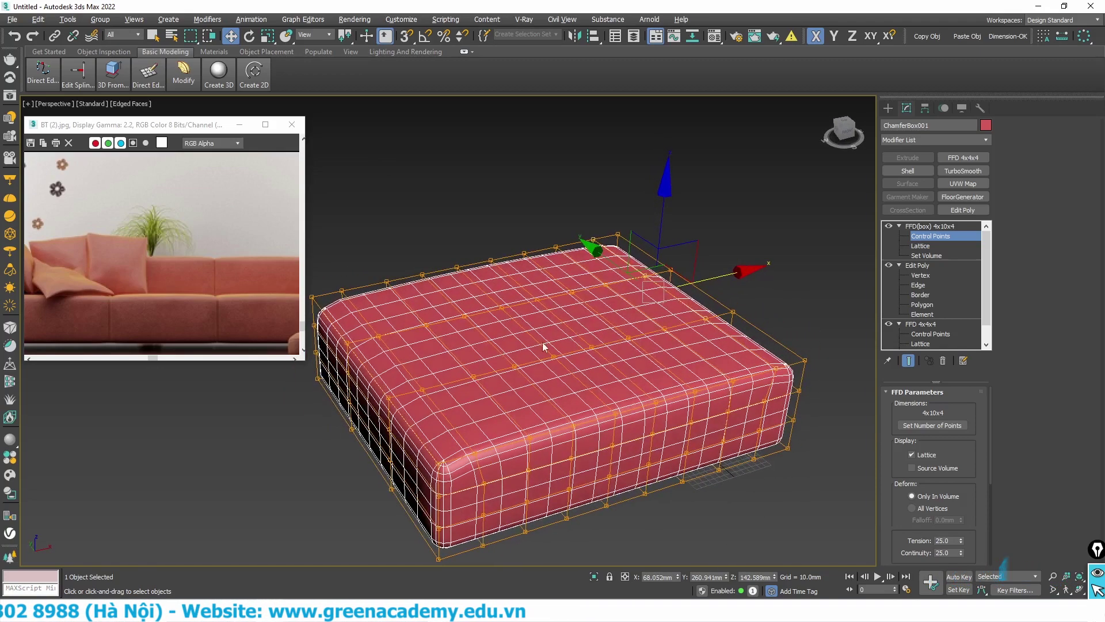
{"action": "left_click", "coordinate": [464, 316]}
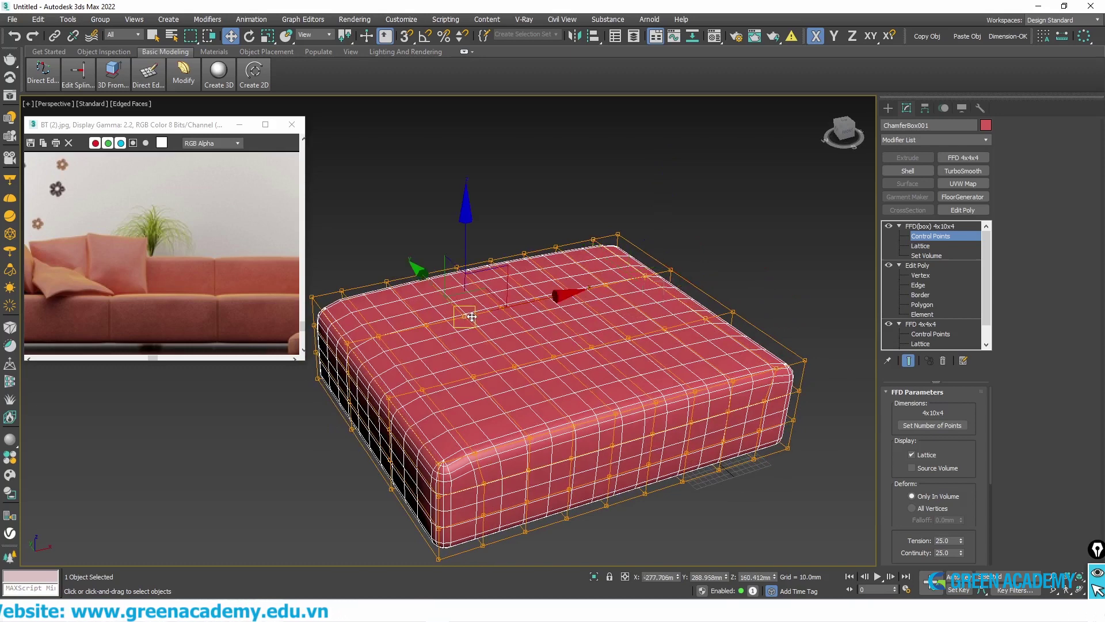
{"action": "left_click", "coordinate": [515, 366]}
{"action": "left_click", "coordinate": [553, 355]}
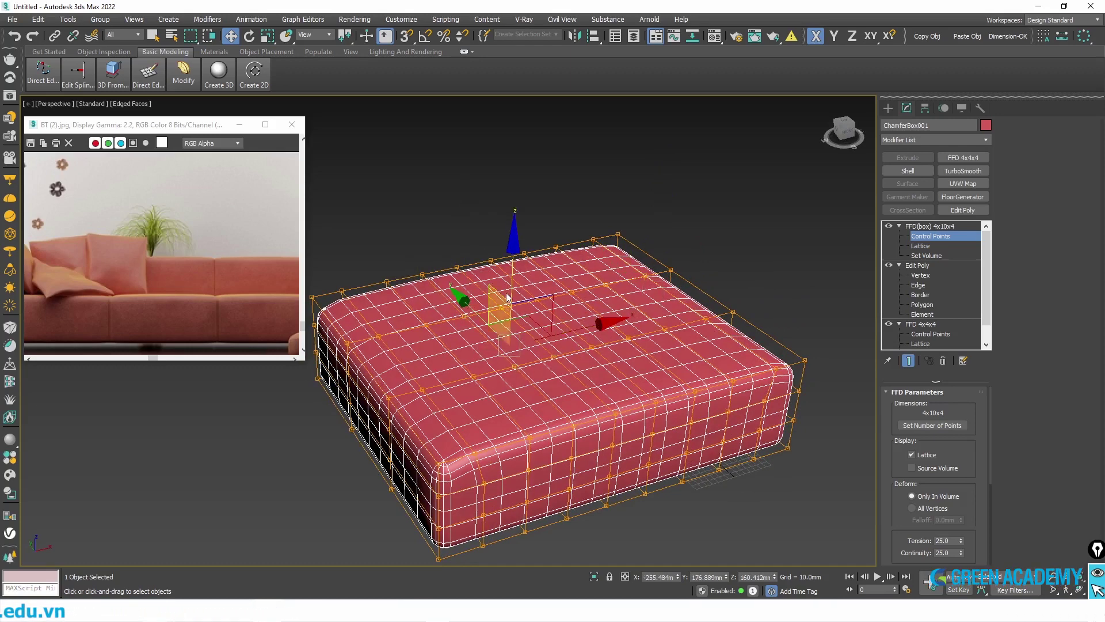
{"action": "mouse_move", "coordinate": [513, 291]}
{"action": "left_mouse_down"}
{"action": "mouse_move", "coordinate": [512, 277]}
{"action": "mouse_move", "coordinate": [491, 342]}
{"action": "left_mouse_up"}
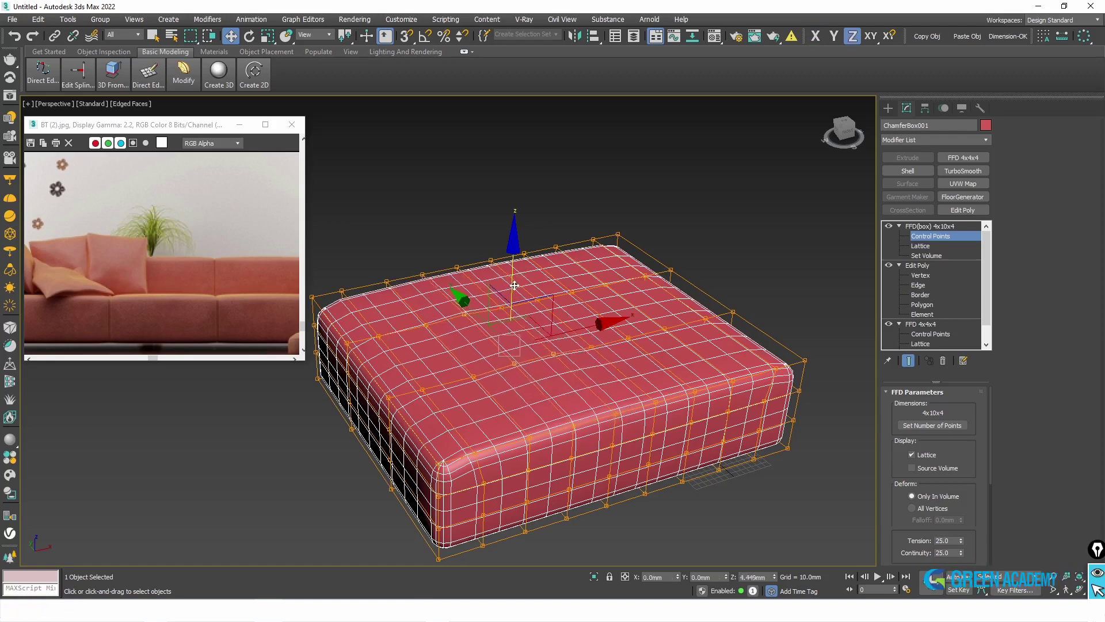
Lift one more central top control point, then deselect and exit control point editing.
{"action": "left_click", "coordinate": [498, 360]}
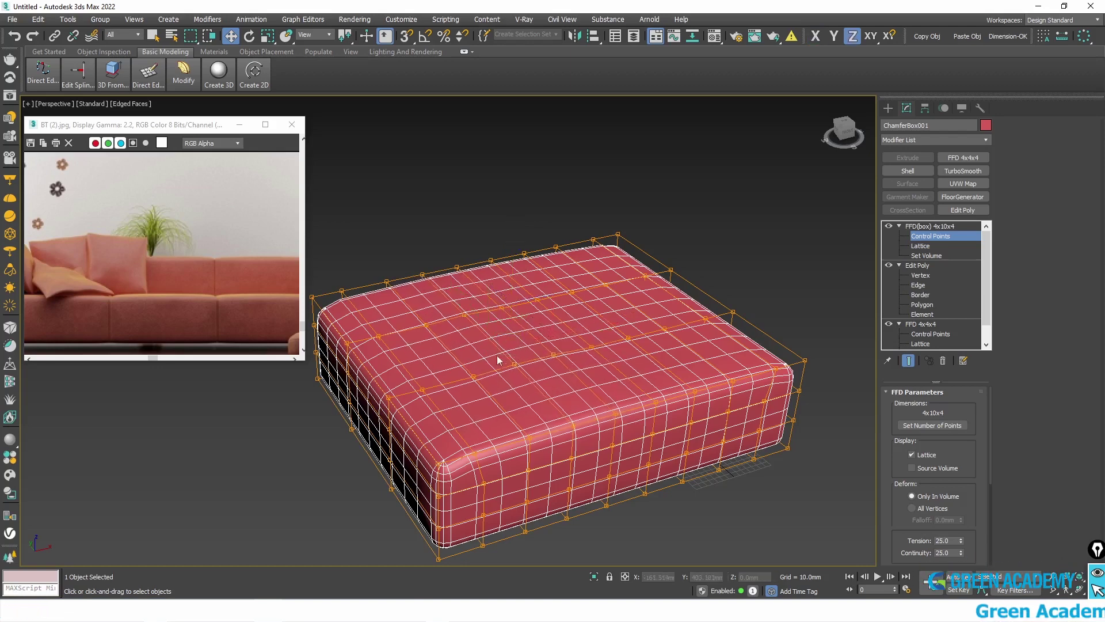
{"action": "left_click", "coordinate": [516, 366]}
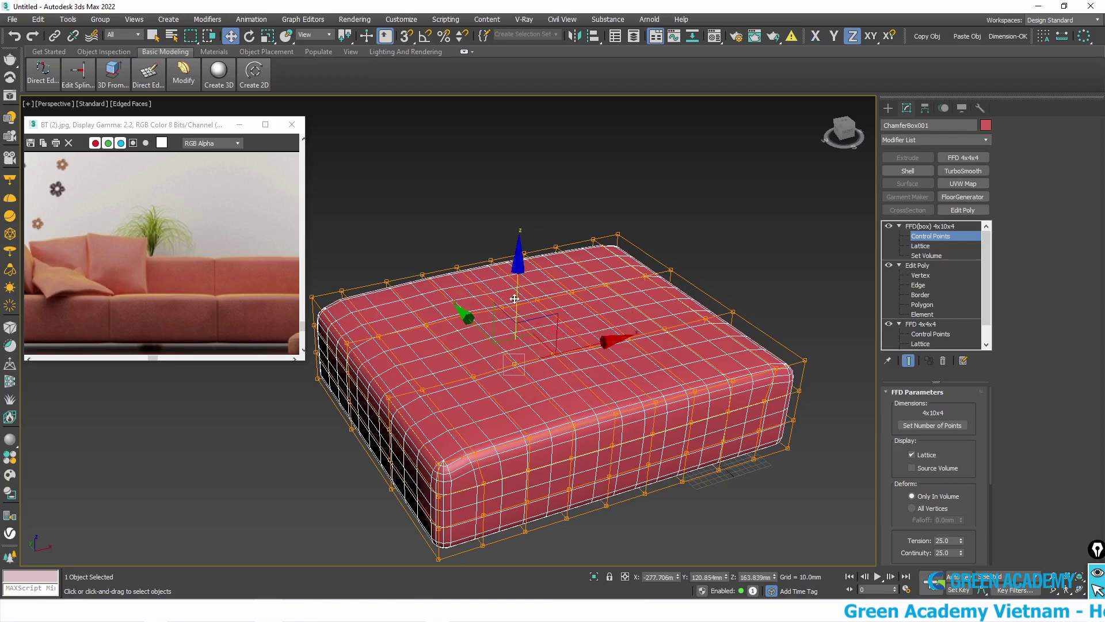
{"action": "left_click_drag", "start_coordinate": [514, 299], "coordinate": [515, 288]}
{"action": "scroll", "coordinate": [532, 388], "scroll_direction": "down", "scroll_amount": 2}
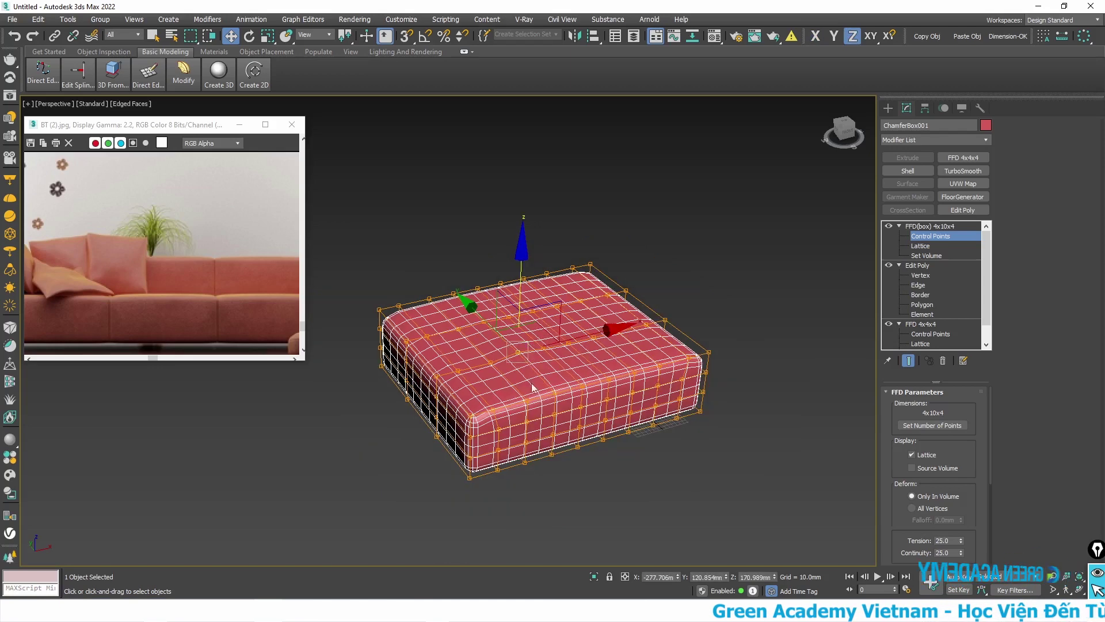
{"action": "middle_click_drag", "start_coordinate": [533, 387], "coordinate": [517, 358]}
{"action": "left_click", "coordinate": [748, 253]}
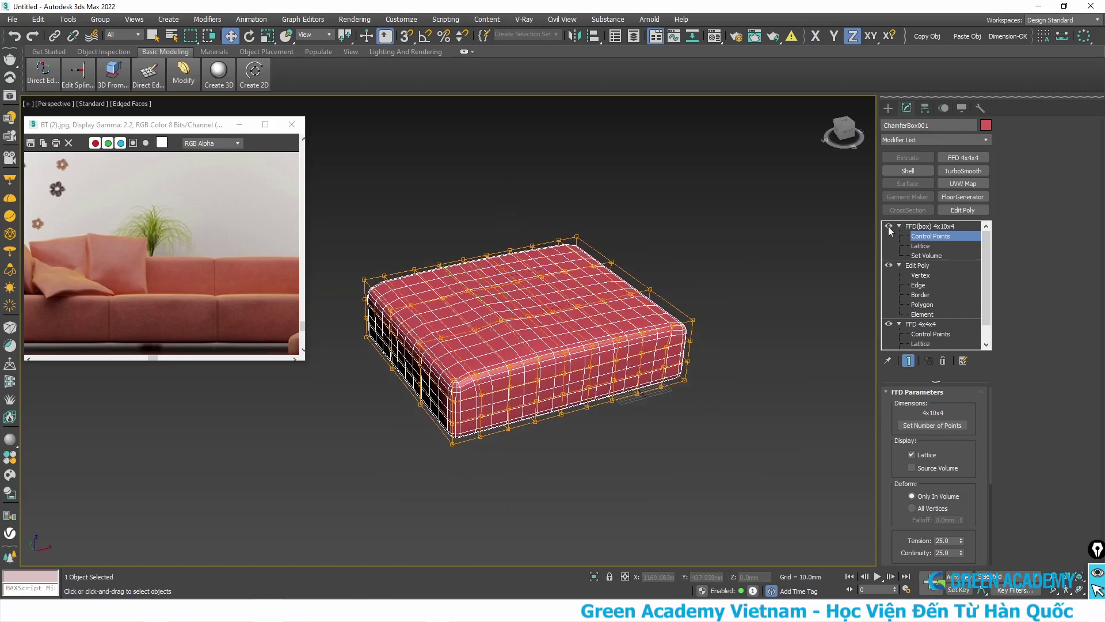
{"action": "left_click", "coordinate": [890, 227]}
{"action": "left_click", "coordinate": [737, 250]}
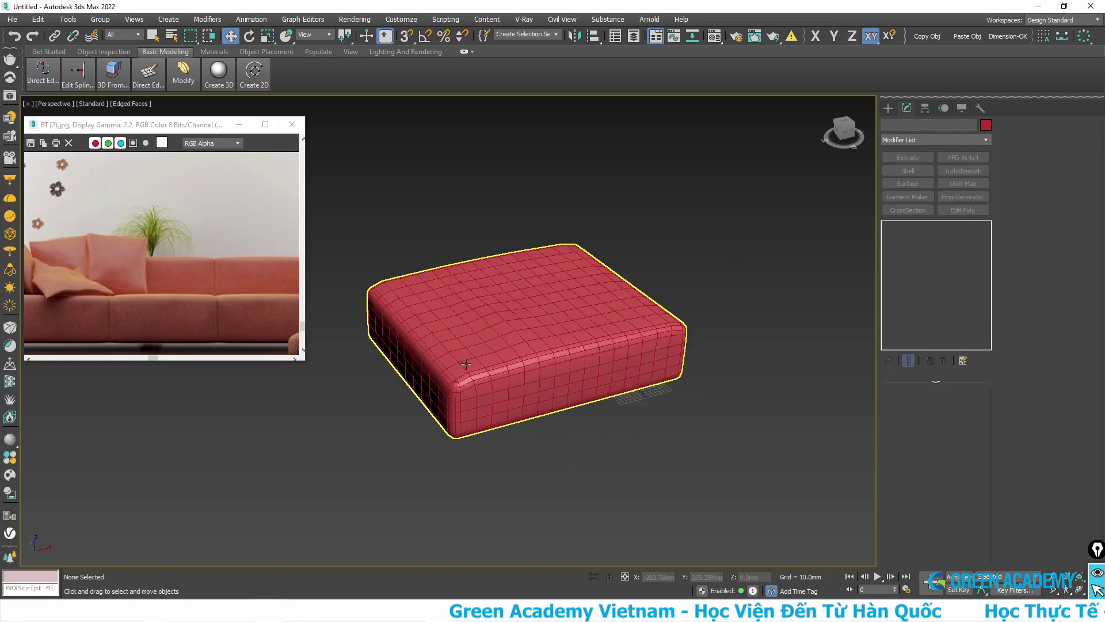
{"action": "mouse_move", "coordinate": [541, 380]}
{"action": "middle_mouse_down", "text": "alt"}
{"action": "mouse_move", "coordinate": [534, 360]}
{"action": "mouse_move", "coordinate": [582, 325]}
{"action": "middle_mouse_up", "text": "alt"}
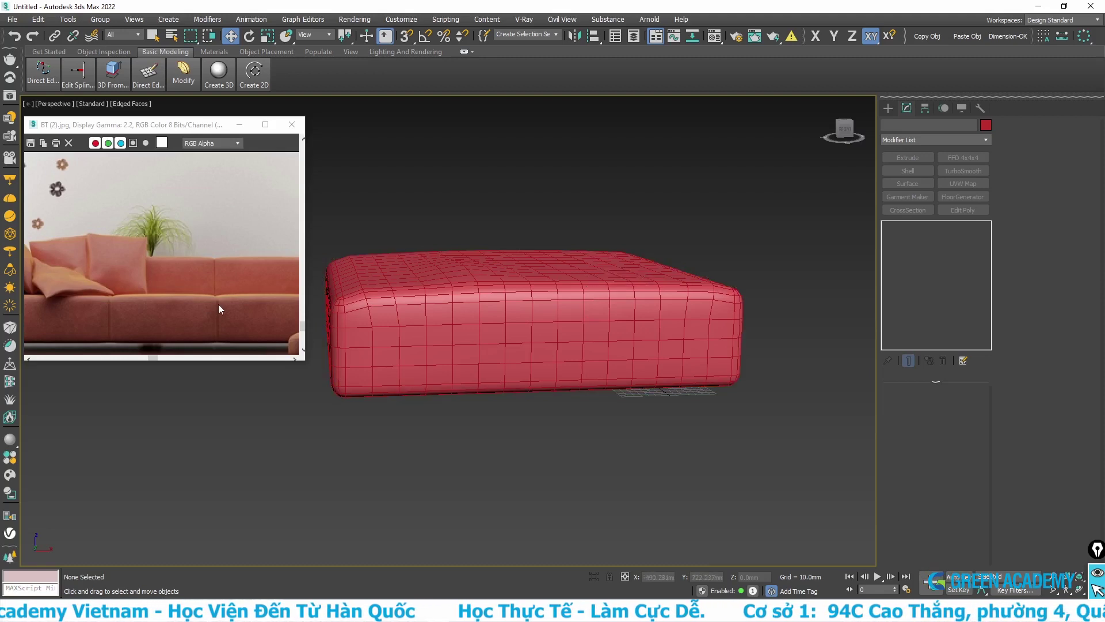
{"action": "scroll", "coordinate": [358, 322], "scroll_direction": "up", "scroll_amount": 2}
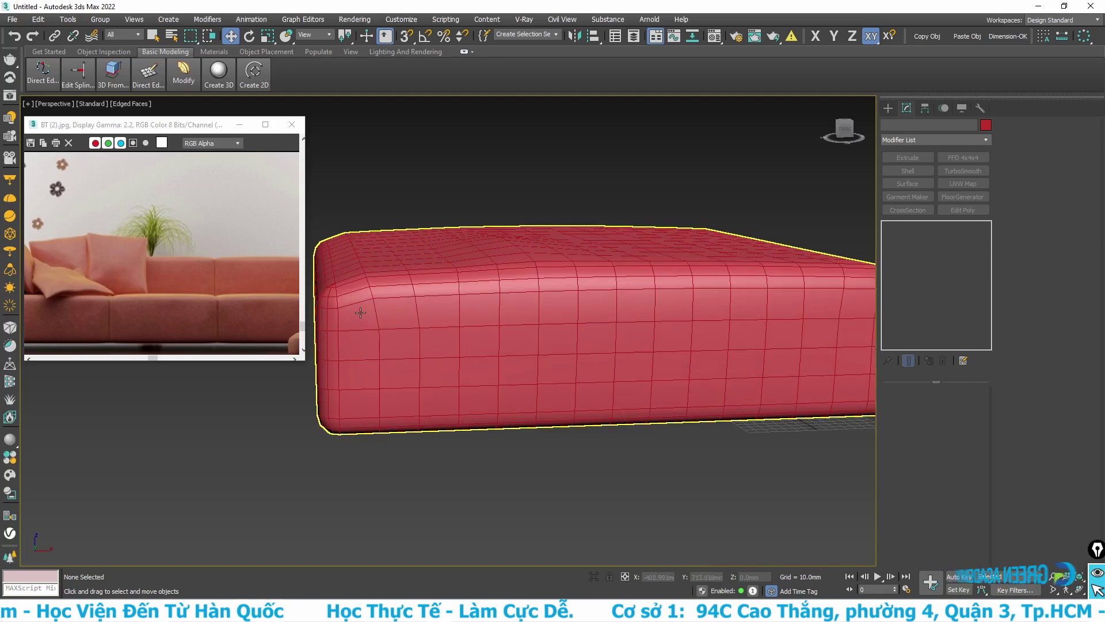
{"action": "middle_click_drag", "start_coordinate": [407, 310], "coordinate": [417, 327], "text": "alt"}
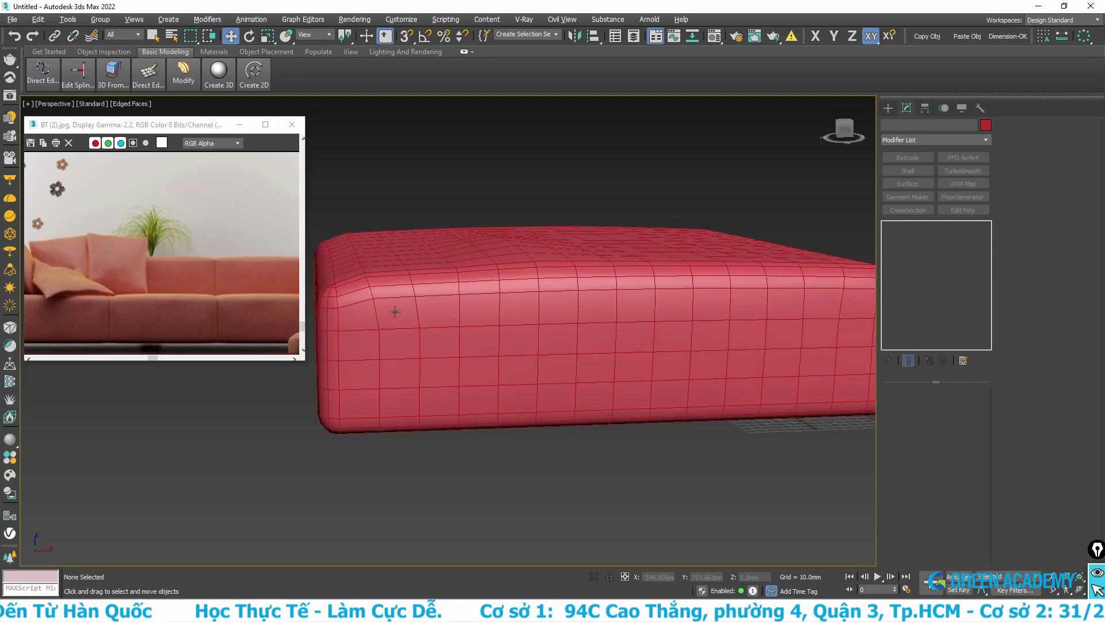
{"action": "scroll", "coordinate": [200, 308], "scroll_direction": "up", "scroll_amount": 2}
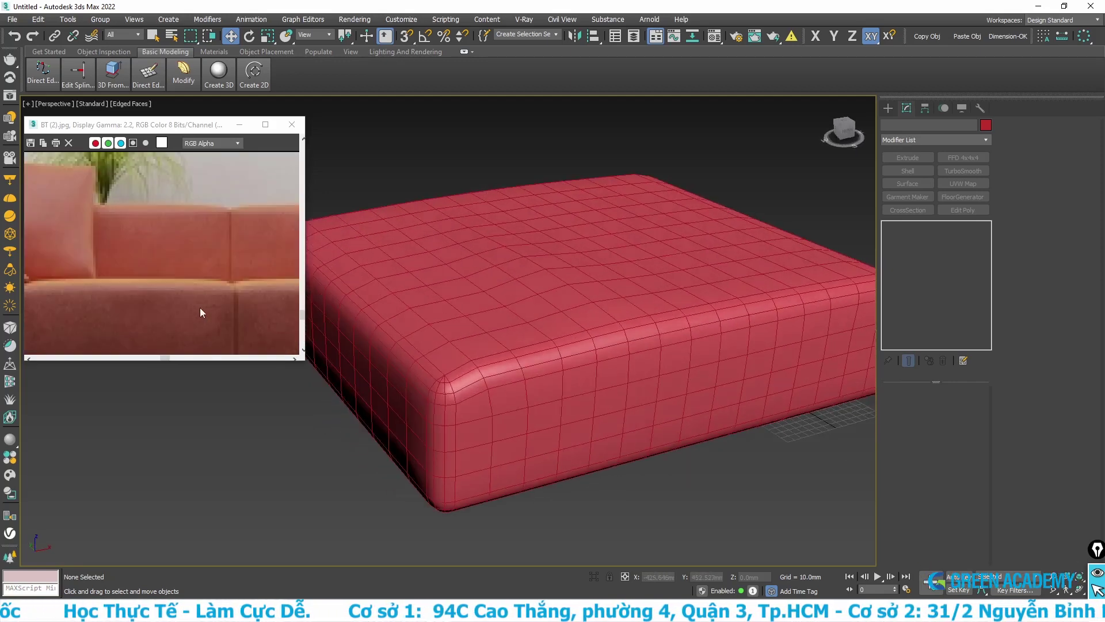
{"action": "scroll", "coordinate": [211, 303], "scroll_direction": "down", "scroll_amount": 2}
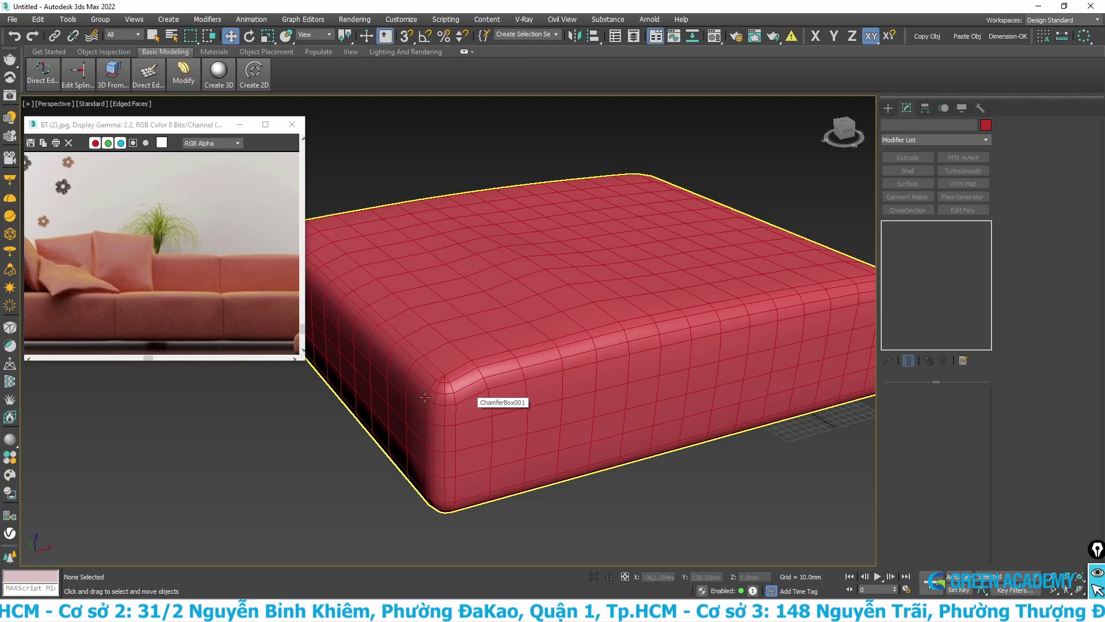
{"action": "scroll", "coordinate": [105, 255], "scroll_direction": "down", "scroll_amount": 2}
{"action": "scroll", "coordinate": [244, 303], "scroll_direction": "up", "scroll_amount": 5}
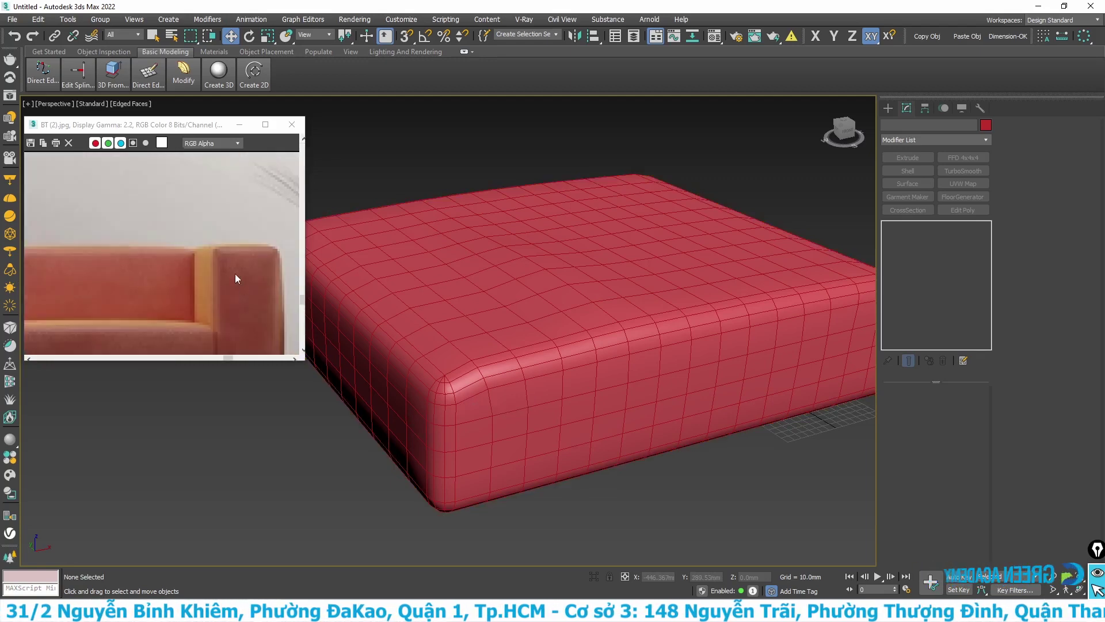
{"action": "scroll", "coordinate": [222, 282], "scroll_direction": "down", "scroll_amount": 2}
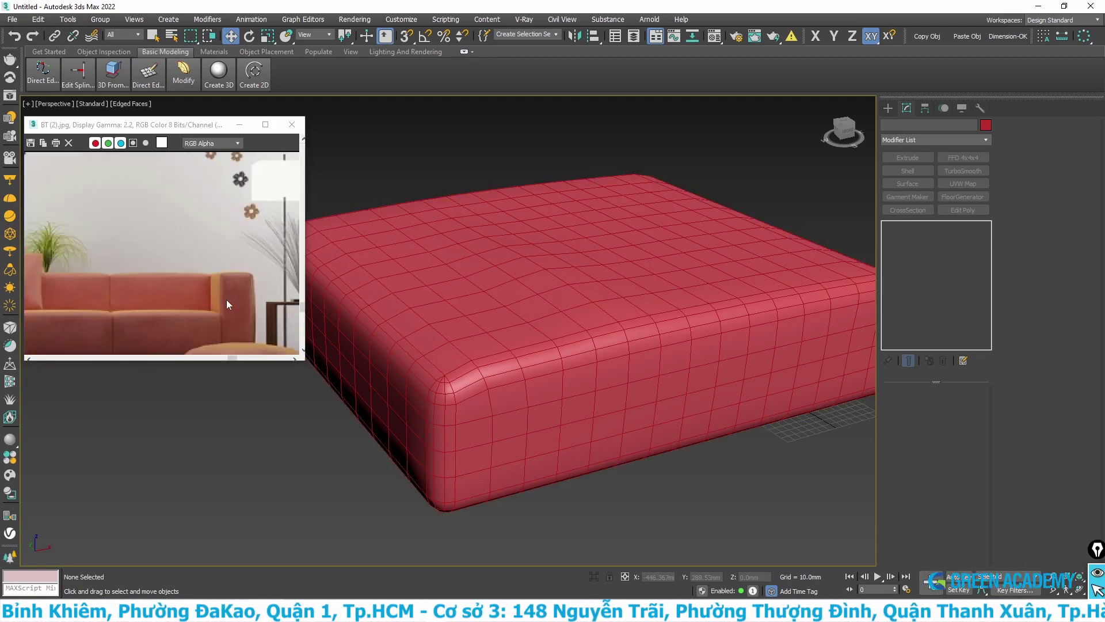
{"action": "scroll", "coordinate": [435, 392], "scroll_direction": "up", "scroll_amount": 3}
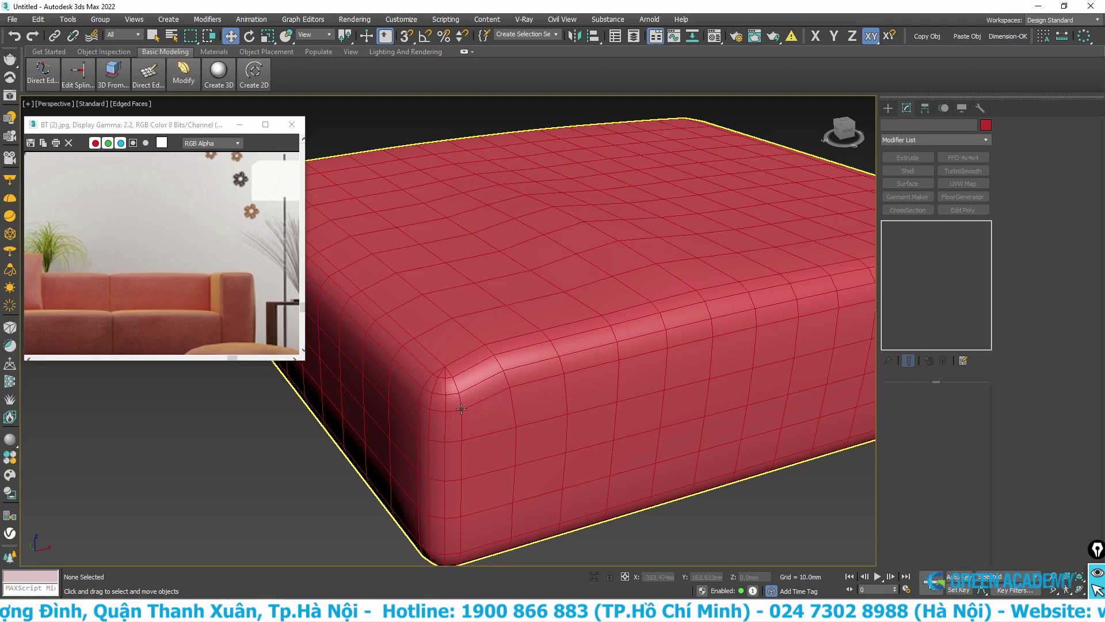
{"action": "left_click", "coordinate": [474, 383]}
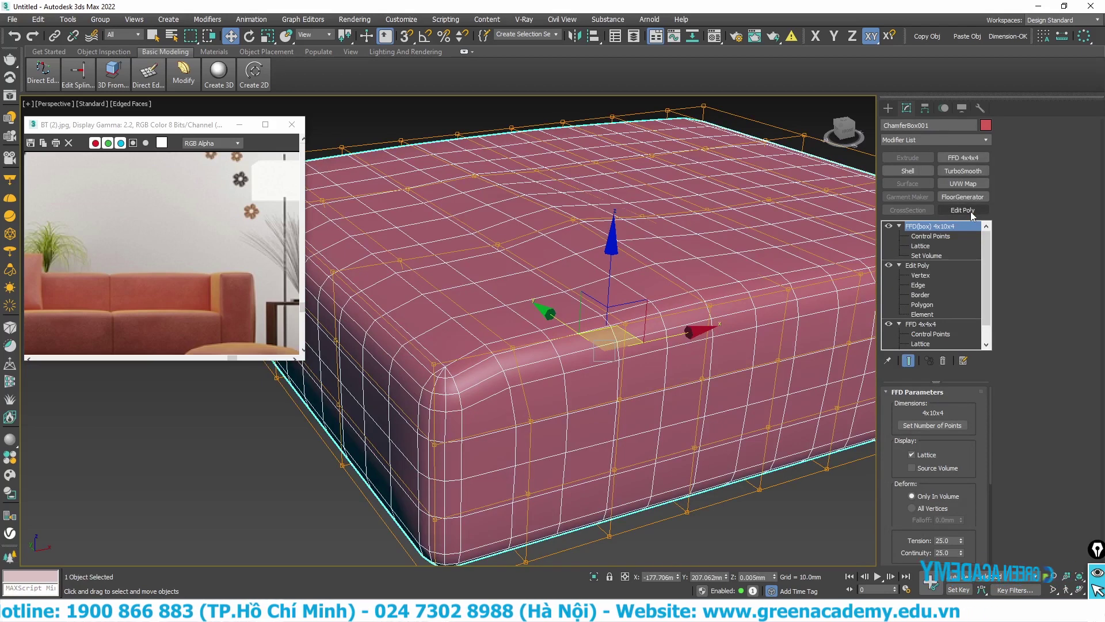
Add Edit Poly, convert the cushion to an Editable Poly, and enter Edge mode (2).
{"action": "left_click", "coordinate": [971, 210]}
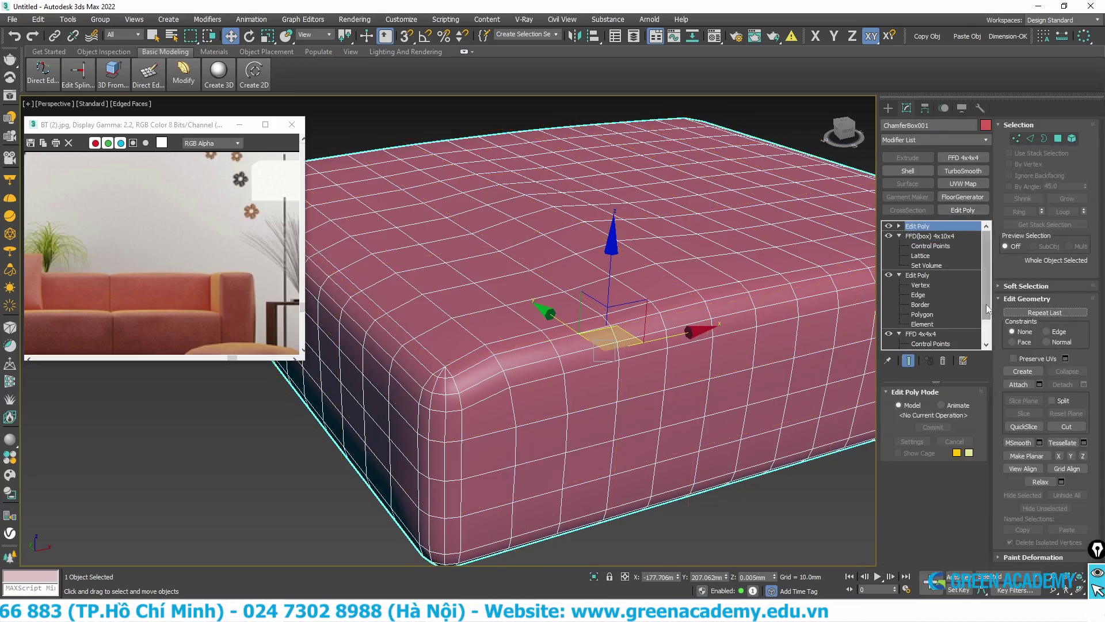
{"action": "scroll", "coordinate": [985, 334], "scroll_direction": "down", "scroll_amount": 2}
{"action": "scroll", "coordinate": [990, 295], "scroll_direction": "up", "scroll_amount": 2}
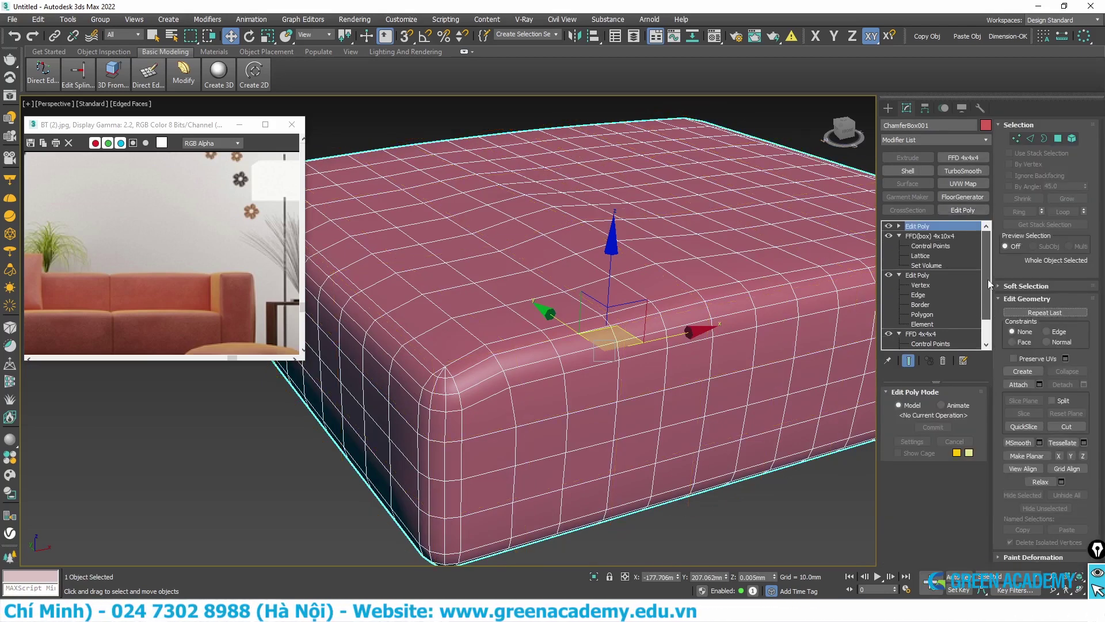
{"action": "right_click", "coordinate": [491, 327]}
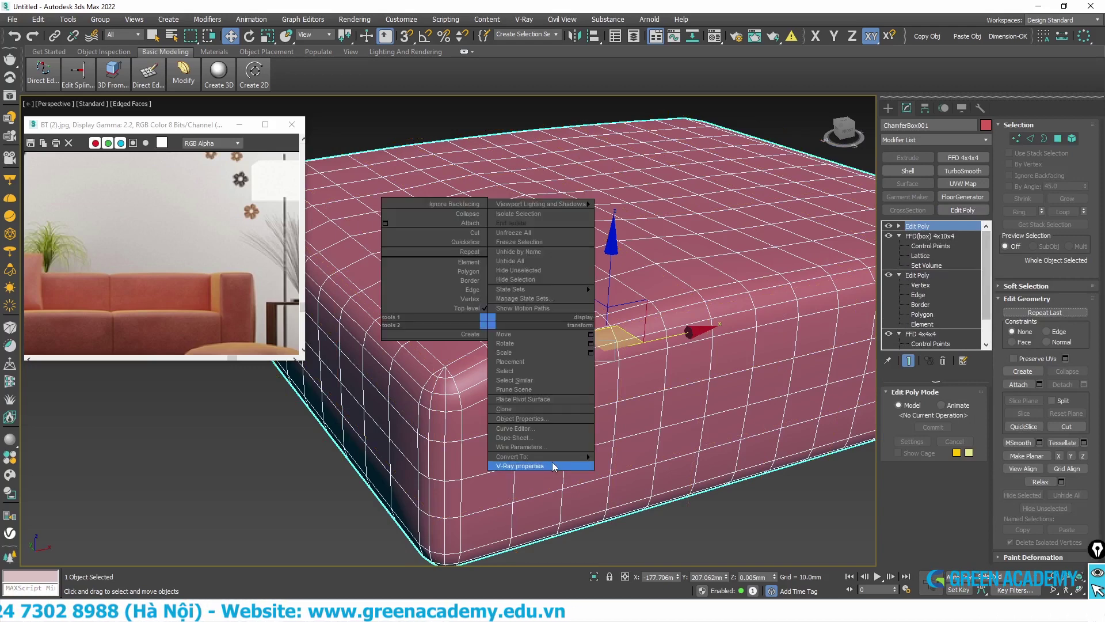
{"action": "left_click", "coordinate": [644, 466]}
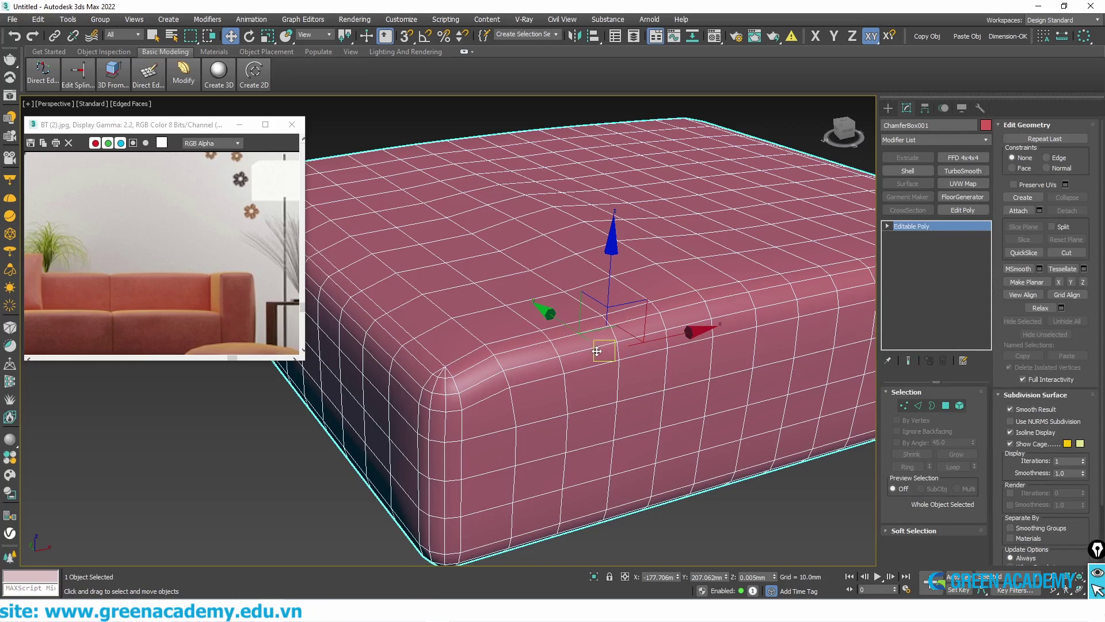
{"action": "scroll", "coordinate": [597, 351], "scroll_direction": "down", "scroll_amount": 2}
{"action": "key", "text": "2"}
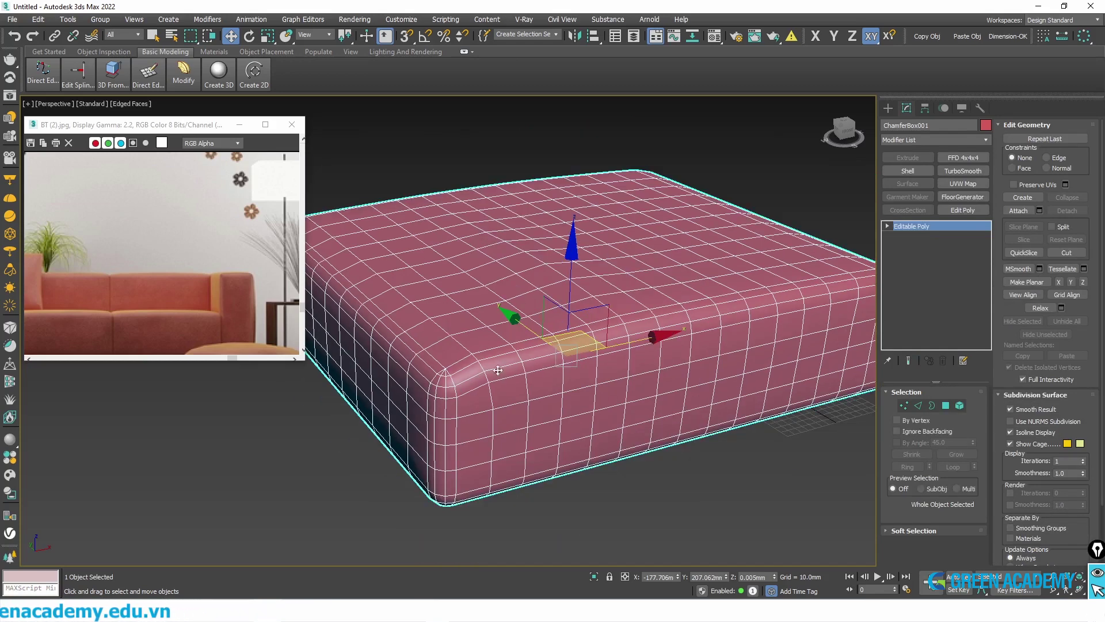
{"action": "scroll", "coordinate": [445, 389], "scroll_direction": "up", "scroll_amount": 3}
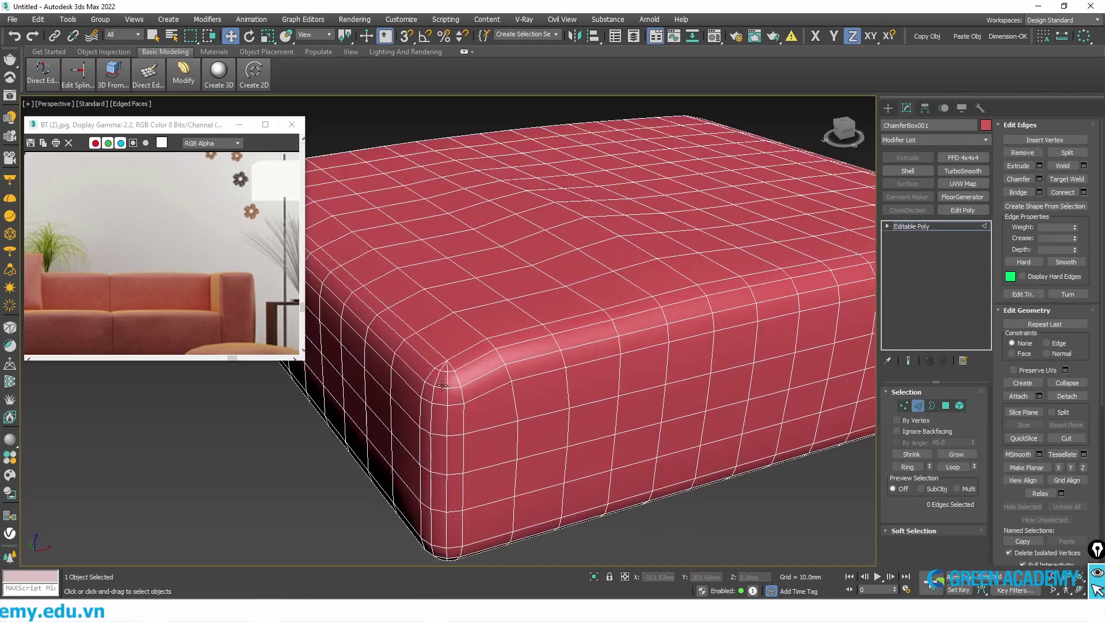
Select edge 483 on the cushion's rounded front corner.
{"action": "left_click", "coordinate": [477, 381]}
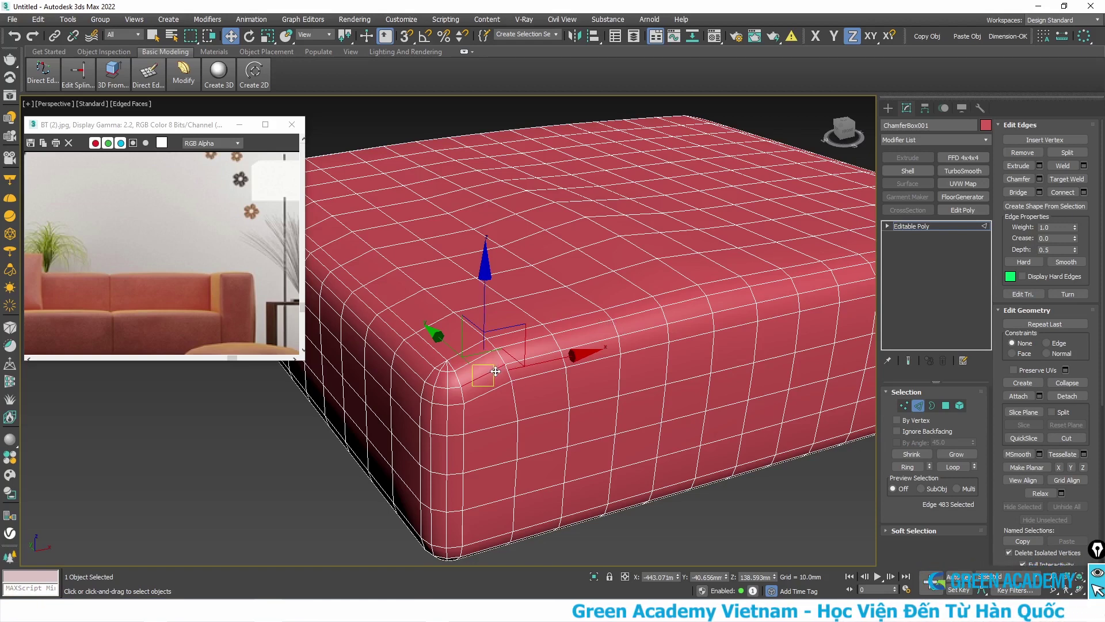
Change the cushion's object colour from red to green, then to yellow-green.
{"action": "scroll", "coordinate": [543, 352], "scroll_direction": "up", "scroll_amount": 2}
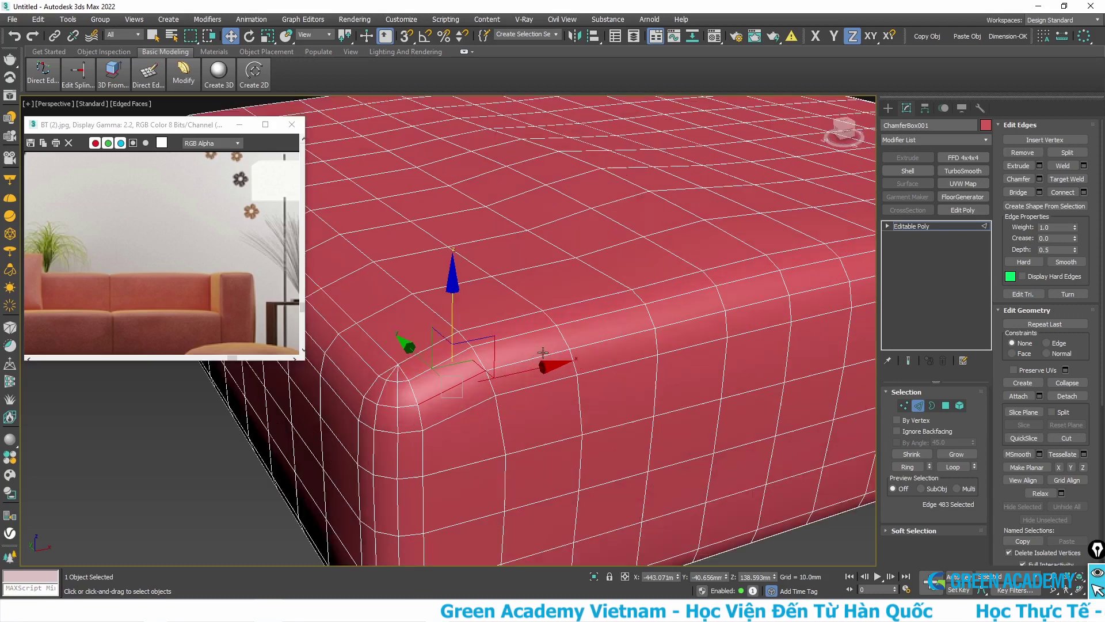
{"action": "left_click", "coordinate": [986, 124]}
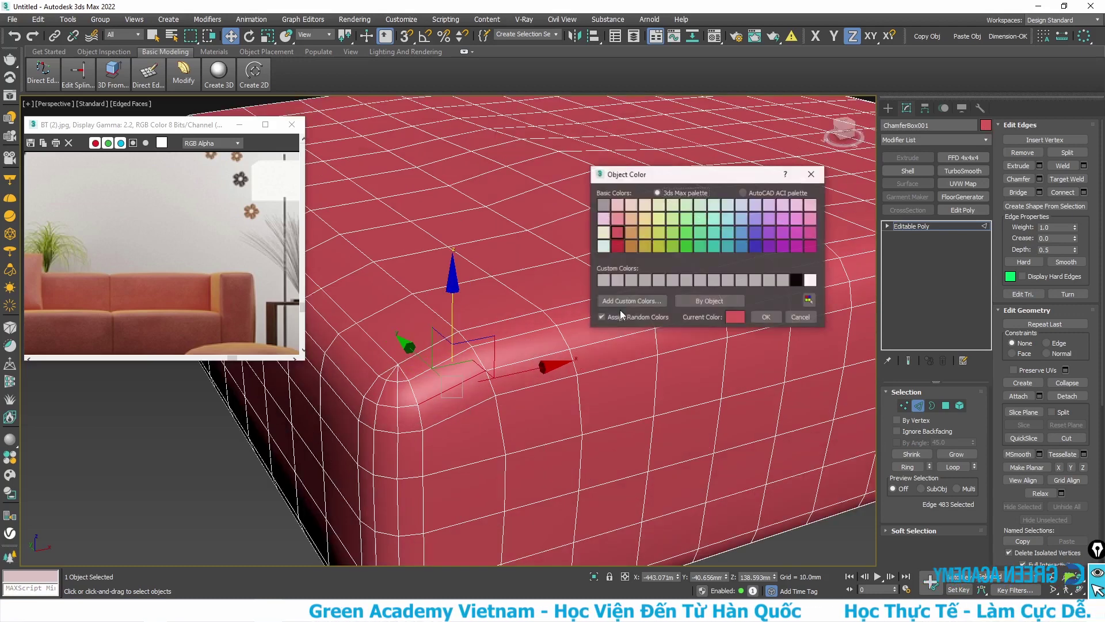
{"action": "left_click", "coordinate": [688, 233]}
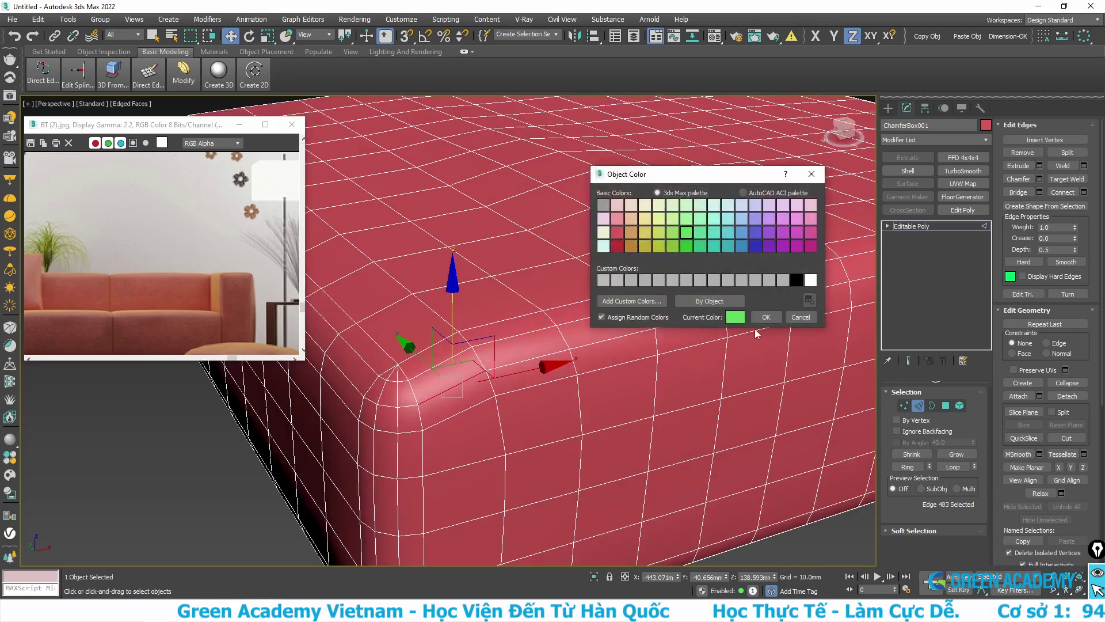
{"action": "left_click", "coordinate": [766, 316]}
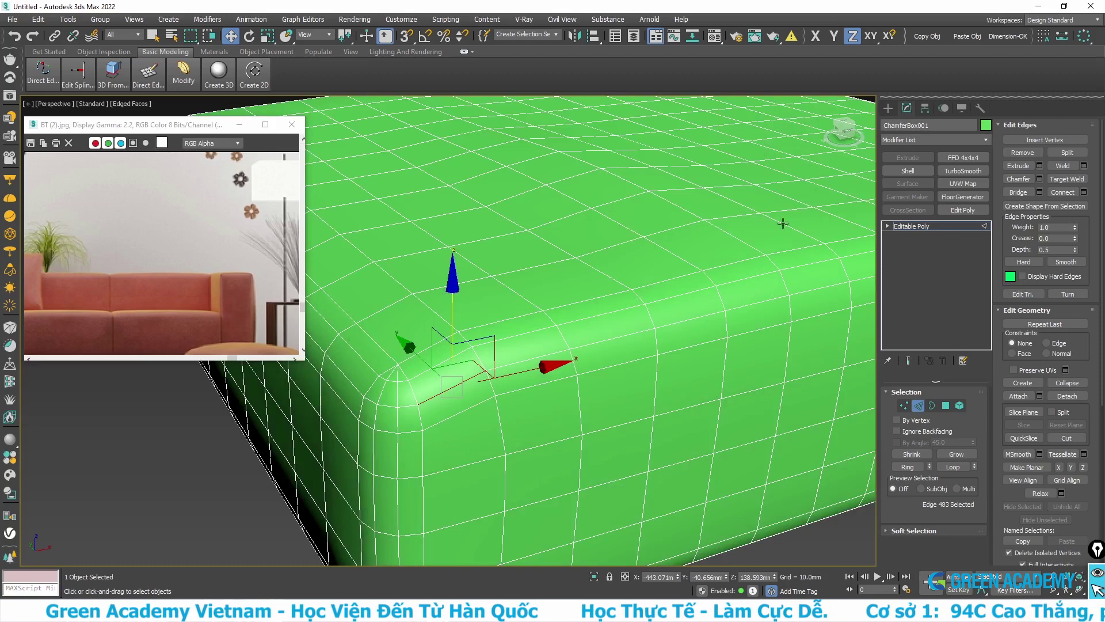
{"action": "left_click", "coordinate": [987, 125]}
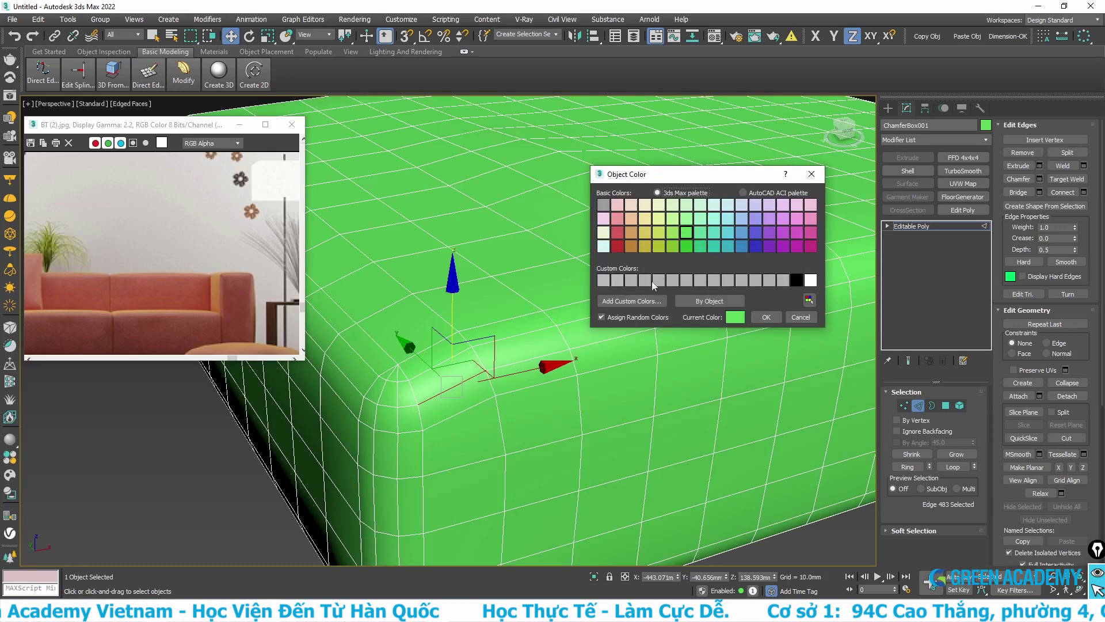
{"action": "left_click", "coordinate": [672, 246]}
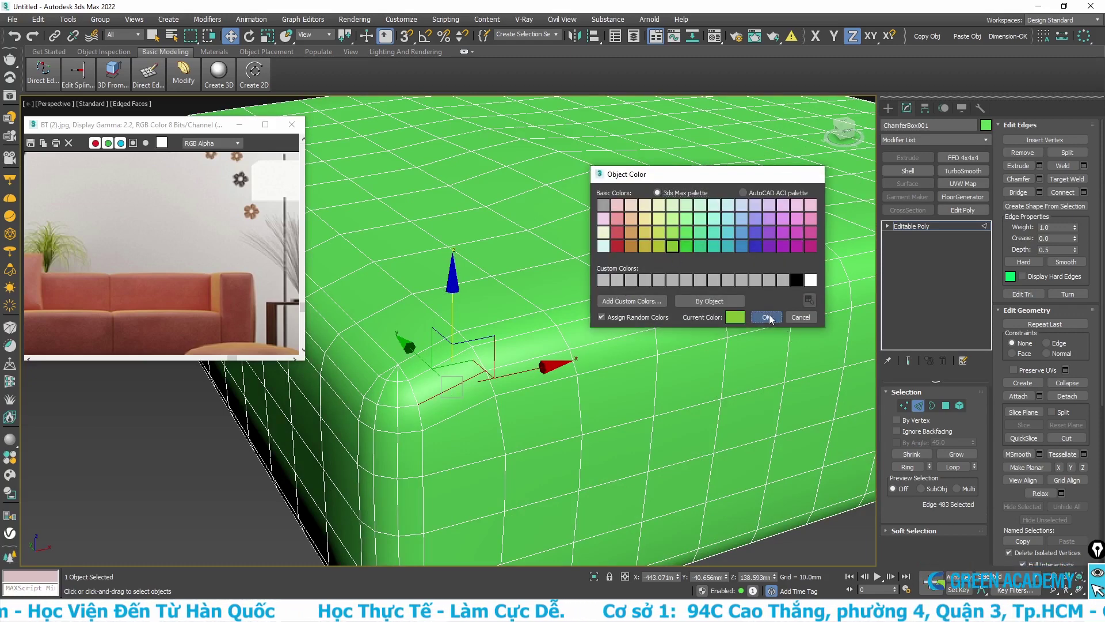
{"action": "left_click", "coordinate": [768, 317]}
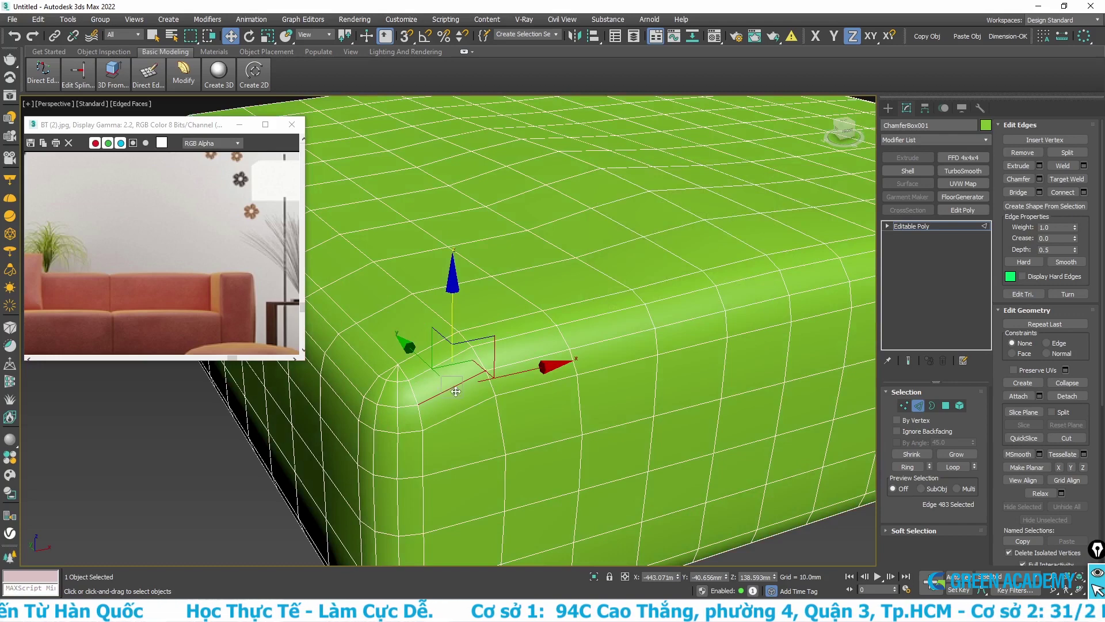
Loop-select the edges around the cushion's top rim.
{"action": "double_click", "coordinate": [456, 391]}
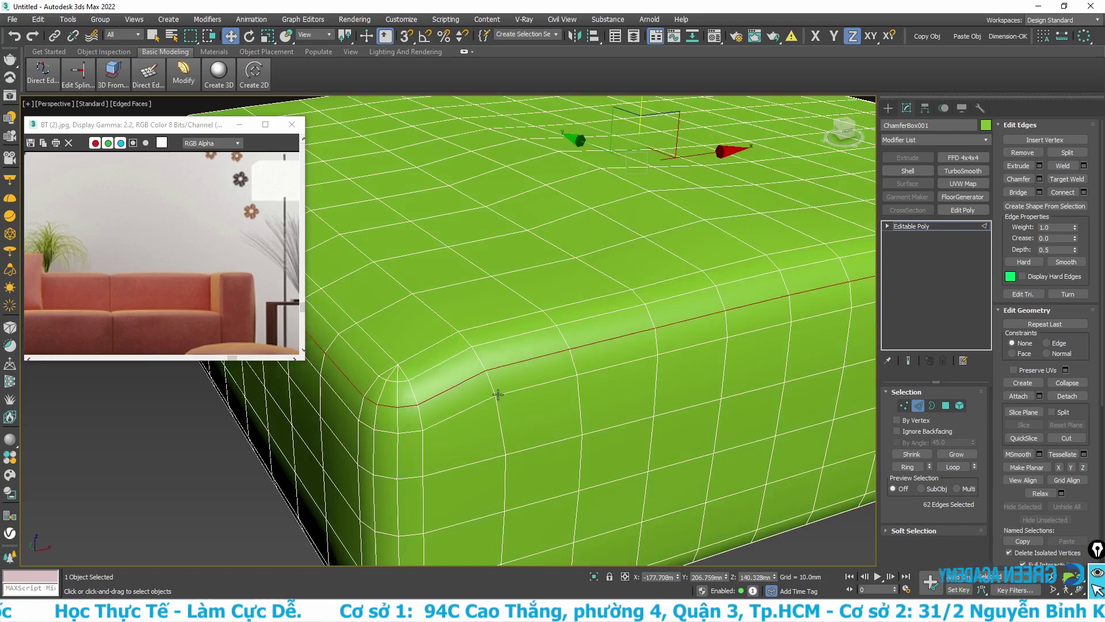
{"action": "scroll", "coordinate": [498, 395], "scroll_direction": "down", "scroll_amount": 4}
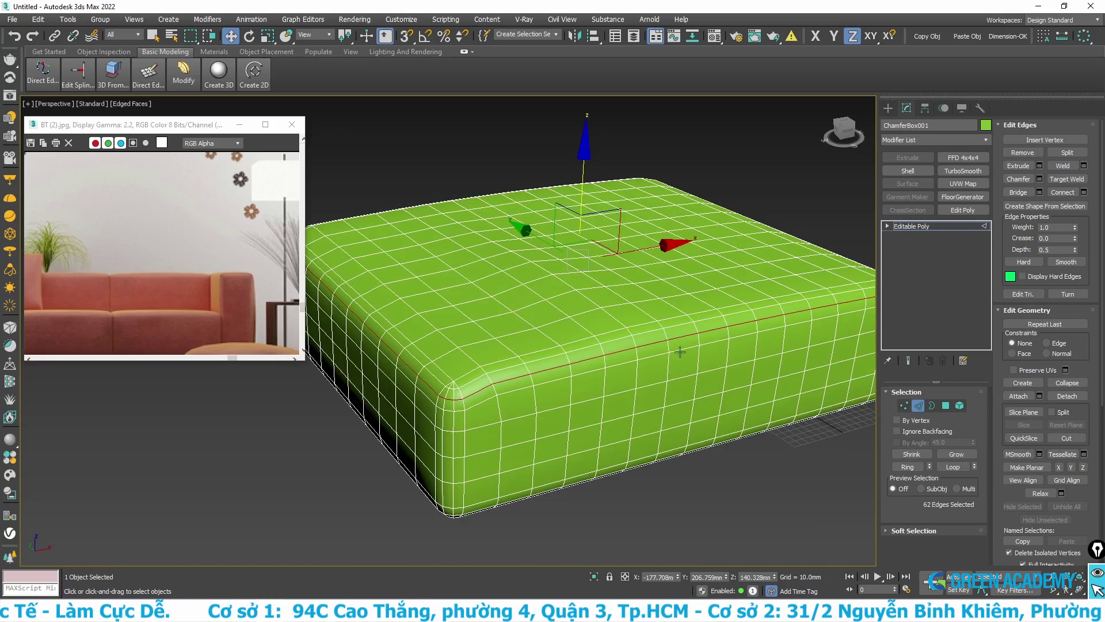
{"action": "middle_click_drag", "start_coordinate": [688, 339], "coordinate": [429, 397], "text": "alt"}
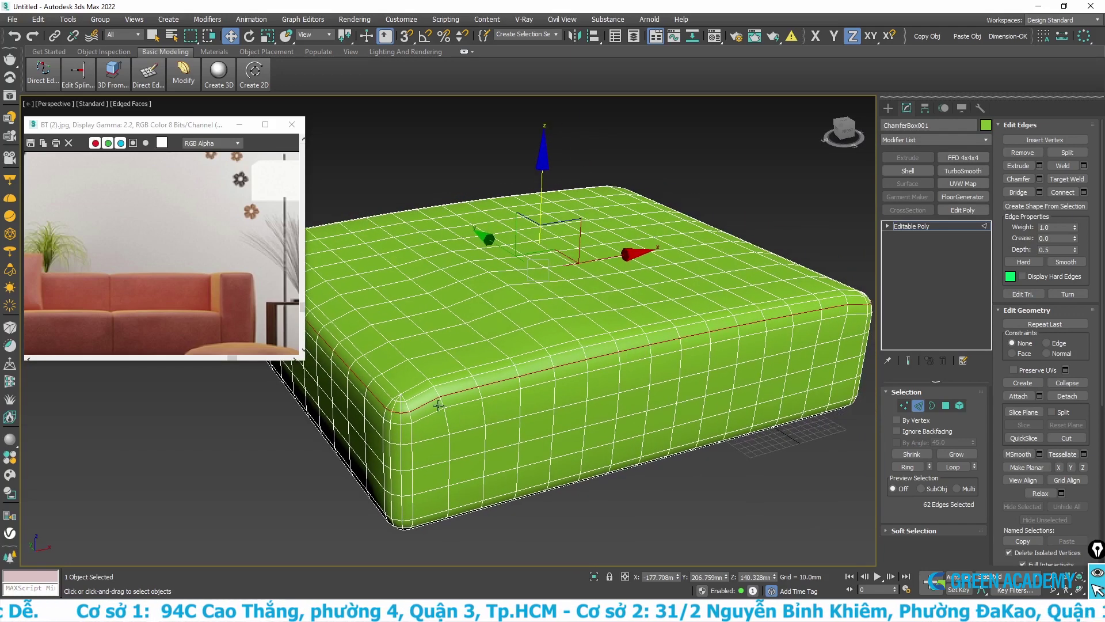
{"action": "left_click", "coordinate": [439, 406]}
{"action": "scroll", "coordinate": [438, 406], "scroll_direction": "up", "scroll_amount": 4}
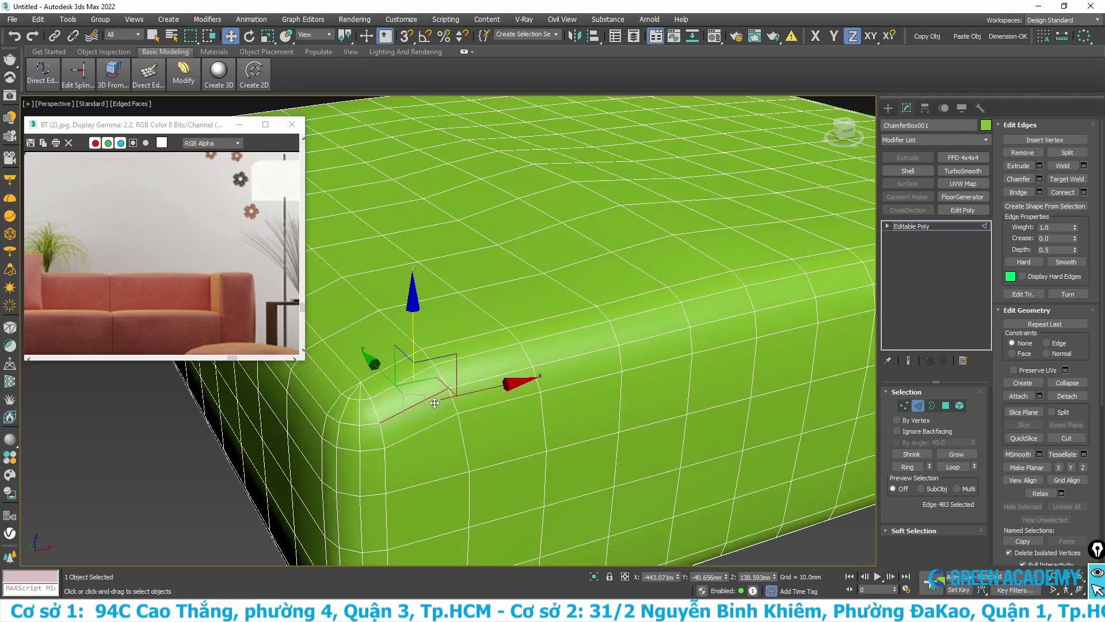
{"action": "double_click", "coordinate": [491, 378]}
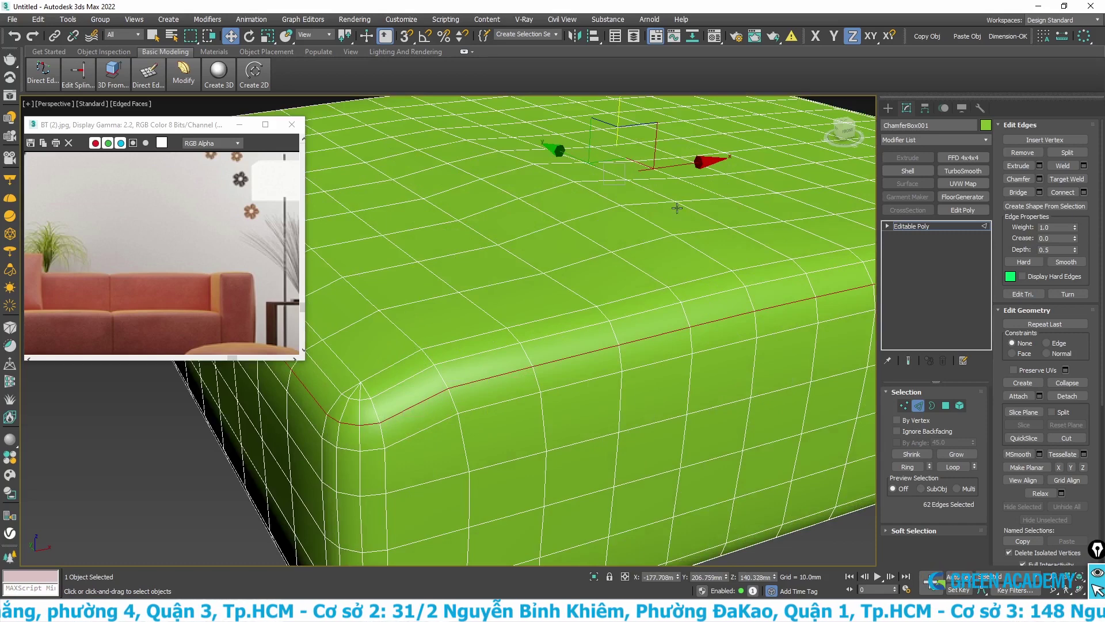
Add the vertical corner edge loops to the edge selection.
{"action": "scroll", "coordinate": [674, 225], "scroll_direction": "down", "scroll_amount": 3}
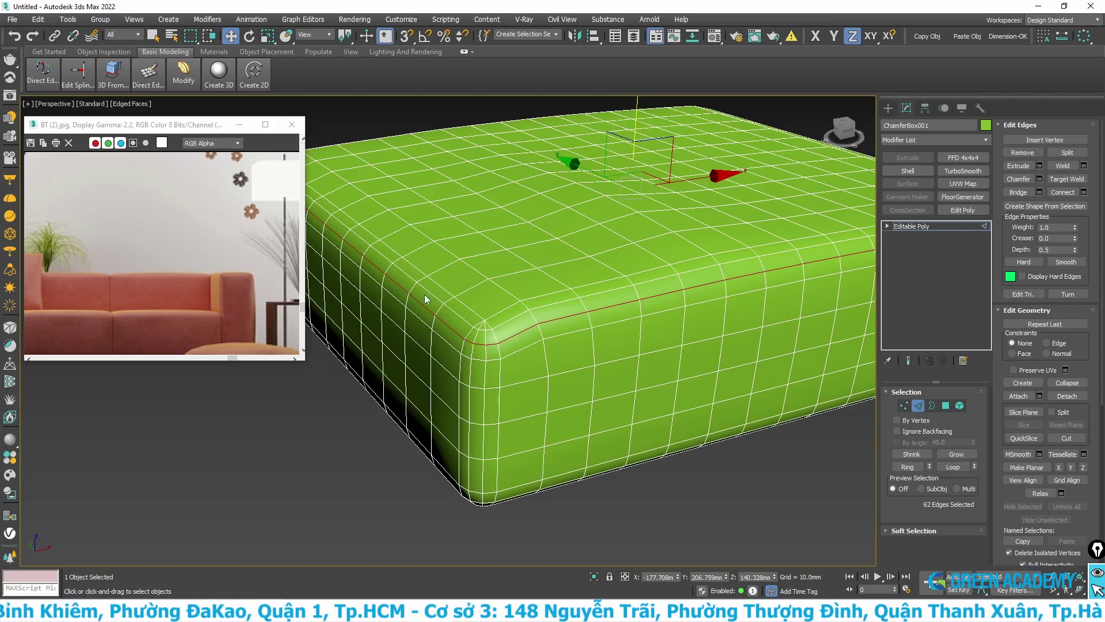
{"action": "middle_click_drag", "start_coordinate": [425, 298], "coordinate": [742, 385]}
{"action": "mouse_move", "coordinate": [476, 261]}
{"action": "middle_mouse_down"}
{"action": "mouse_move", "coordinate": [710, 365]}
{"action": "mouse_move", "coordinate": [525, 308]}
{"action": "middle_mouse_up"}
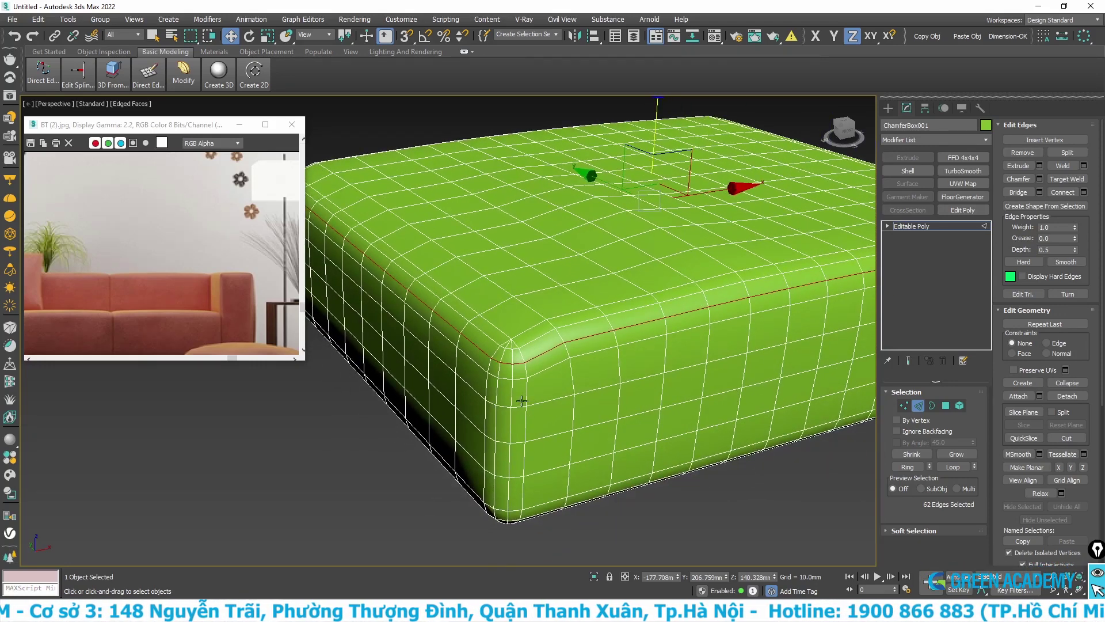
{"action": "scroll", "coordinate": [515, 400], "scroll_direction": "up", "scroll_amount": 2}
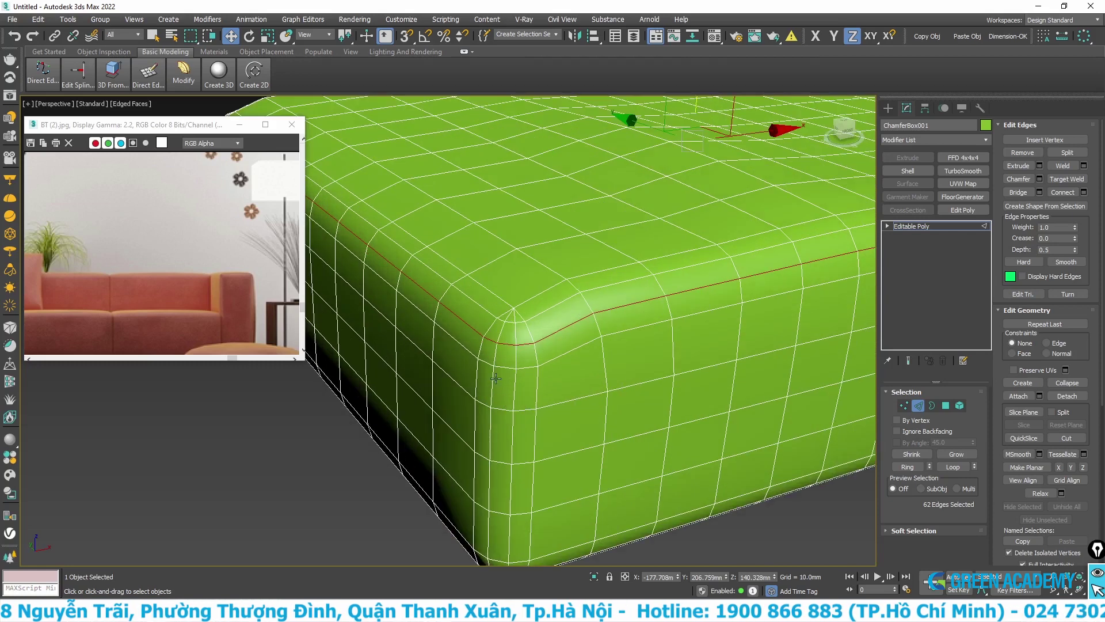
{"action": "double_click", "coordinate": [494, 383], "text": "ctrl"}
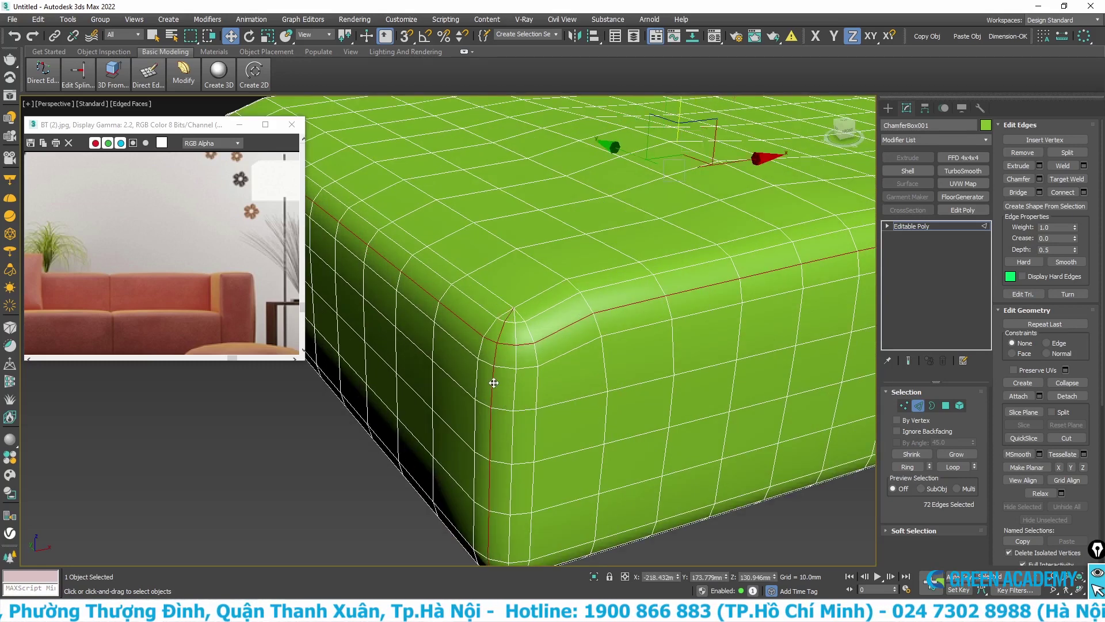
{"action": "scroll", "coordinate": [491, 444], "scroll_direction": "down", "scroll_amount": 3}
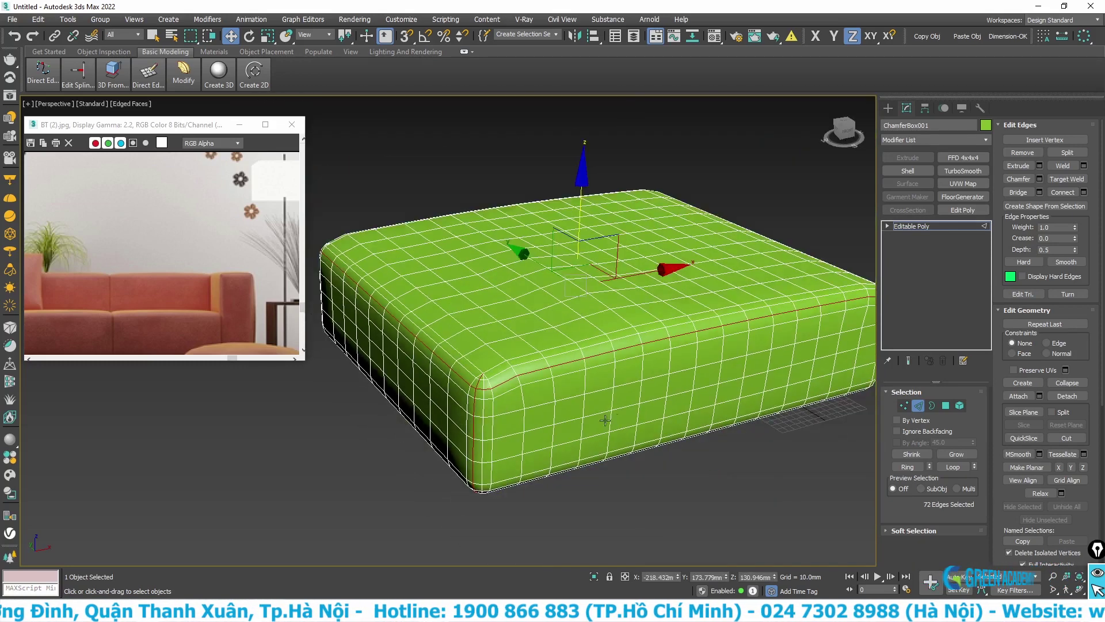
{"action": "middle_click_drag", "start_coordinate": [491, 443], "coordinate": [476, 420], "text": "alt"}
{"action": "scroll", "coordinate": [629, 362], "scroll_direction": "up", "scroll_amount": 3}
{"action": "scroll", "coordinate": [660, 351], "scroll_direction": "up", "scroll_amount": 2}
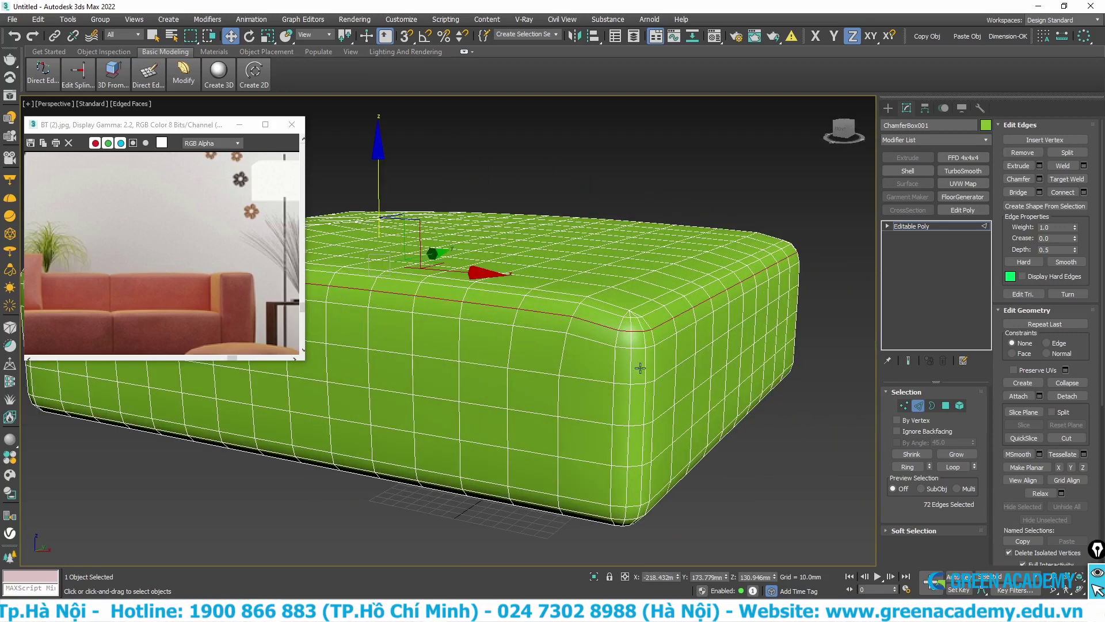
{"action": "scroll", "coordinate": [641, 368], "scroll_direction": "down", "scroll_amount": 2}
{"action": "scroll", "coordinate": [494, 411], "scroll_direction": "up", "scroll_amount": 2}
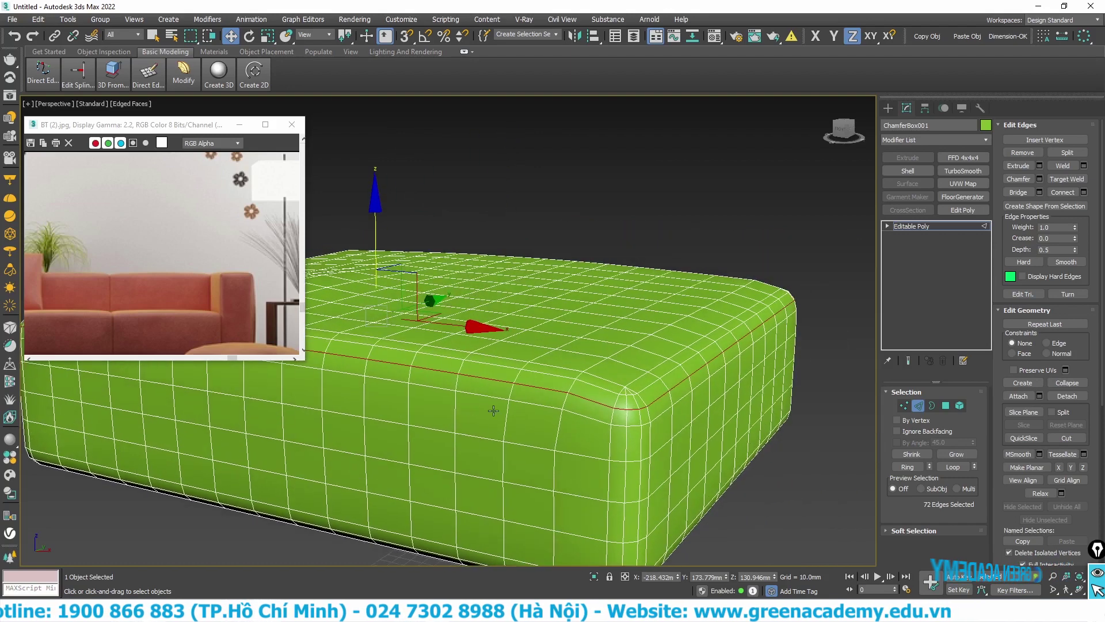
{"action": "scroll", "coordinate": [493, 411], "scroll_direction": "down", "scroll_amount": 2}
{"action": "scroll", "coordinate": [627, 452], "scroll_direction": "up", "scroll_amount": 2}
{"action": "double_click", "coordinate": [621, 450], "text": "ctrl"}
Add the bottom rim edge loop, bringing the selection to 144 edges.
{"action": "scroll", "coordinate": [631, 452], "scroll_direction": "down", "scroll_amount": 1}
{"action": "scroll", "coordinate": [576, 437], "scroll_direction": "down", "scroll_amount": 1}
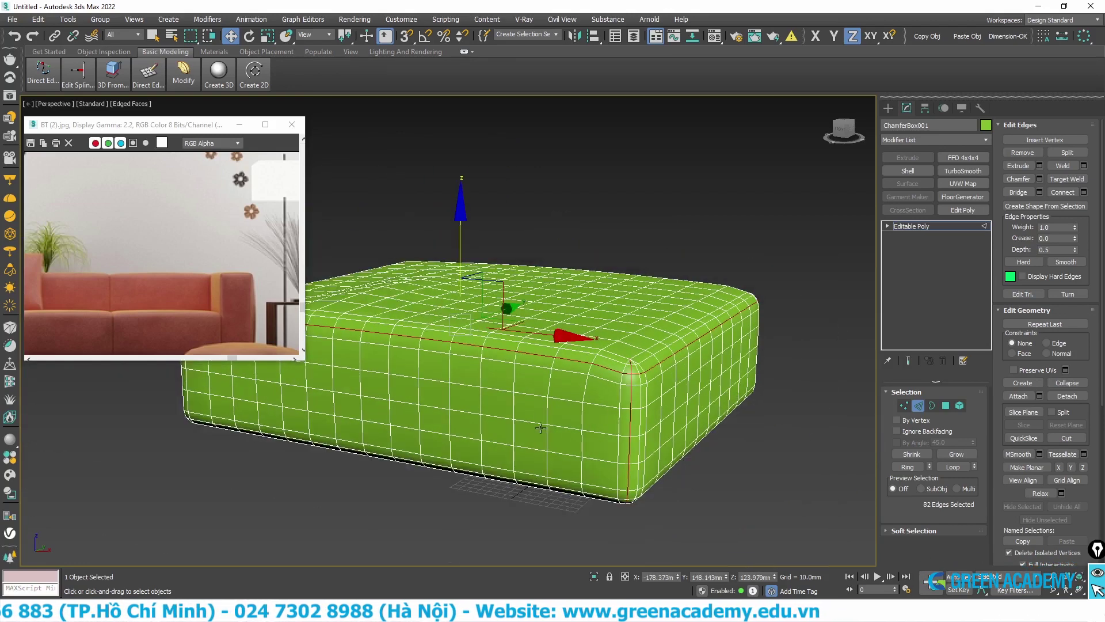
{"action": "middle_click_drag", "start_coordinate": [540, 427], "coordinate": [544, 432], "text": "alt"}
{"action": "scroll", "coordinate": [545, 431], "scroll_direction": "down", "scroll_amount": 1}
{"action": "scroll", "coordinate": [546, 436], "scroll_direction": "up", "scroll_amount": 2}
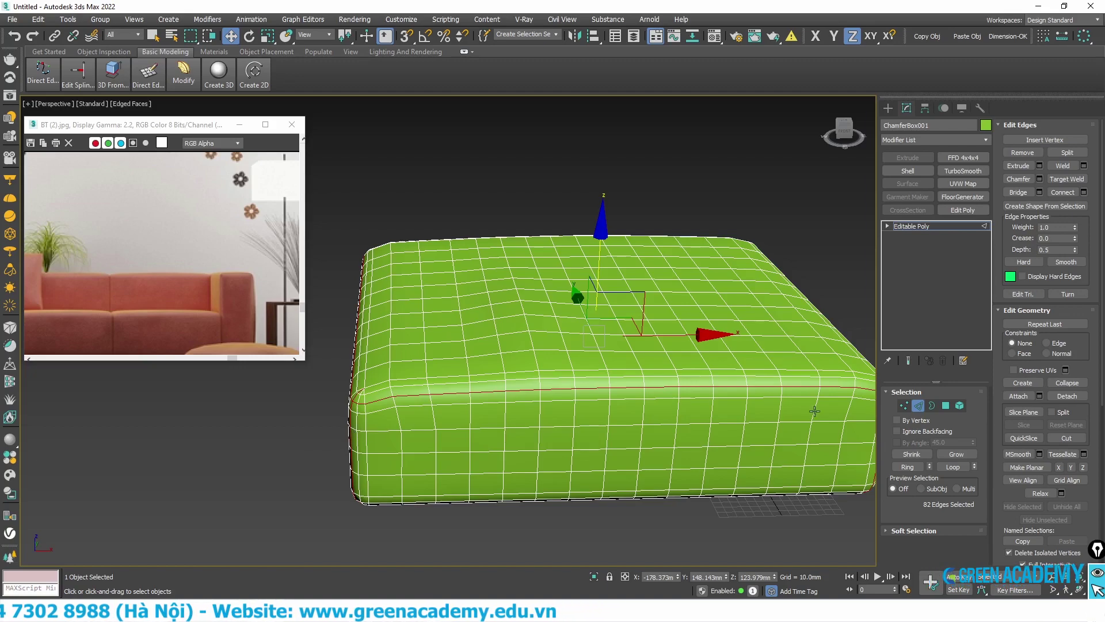
{"action": "mouse_move", "coordinate": [814, 407]}
{"action": "middle_mouse_down"}
{"action": "mouse_move", "coordinate": [637, 407]}
{"action": "mouse_move", "coordinate": [608, 458]}
{"action": "mouse_move", "coordinate": [651, 416]}
{"action": "mouse_move", "coordinate": [638, 417]}
{"action": "middle_mouse_up"}
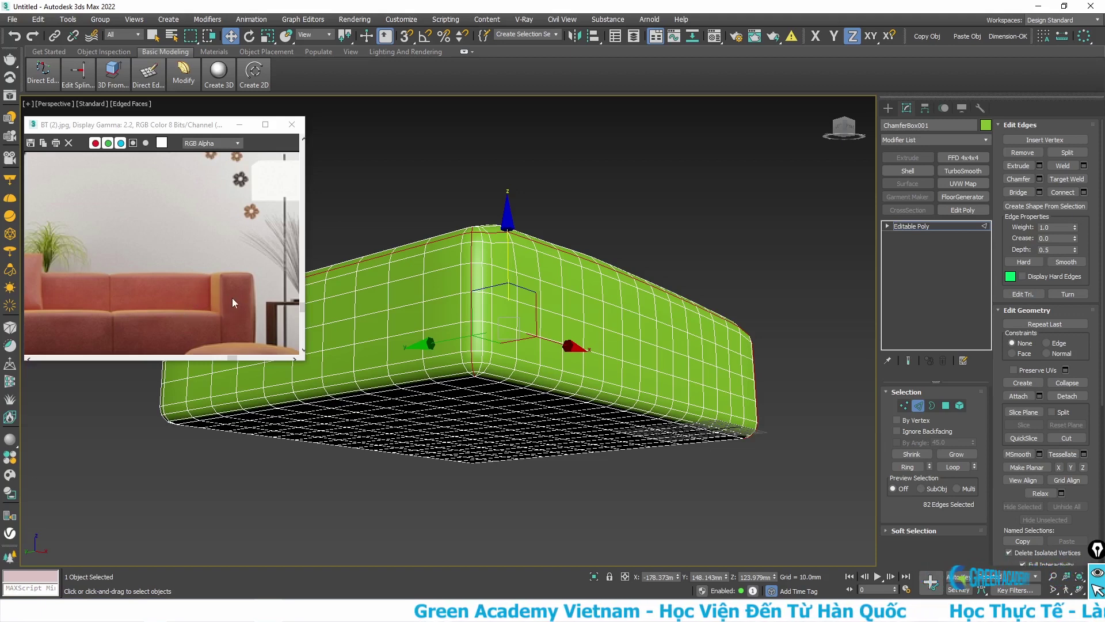
{"action": "scroll", "coordinate": [467, 379], "scroll_direction": "up", "scroll_amount": 3}
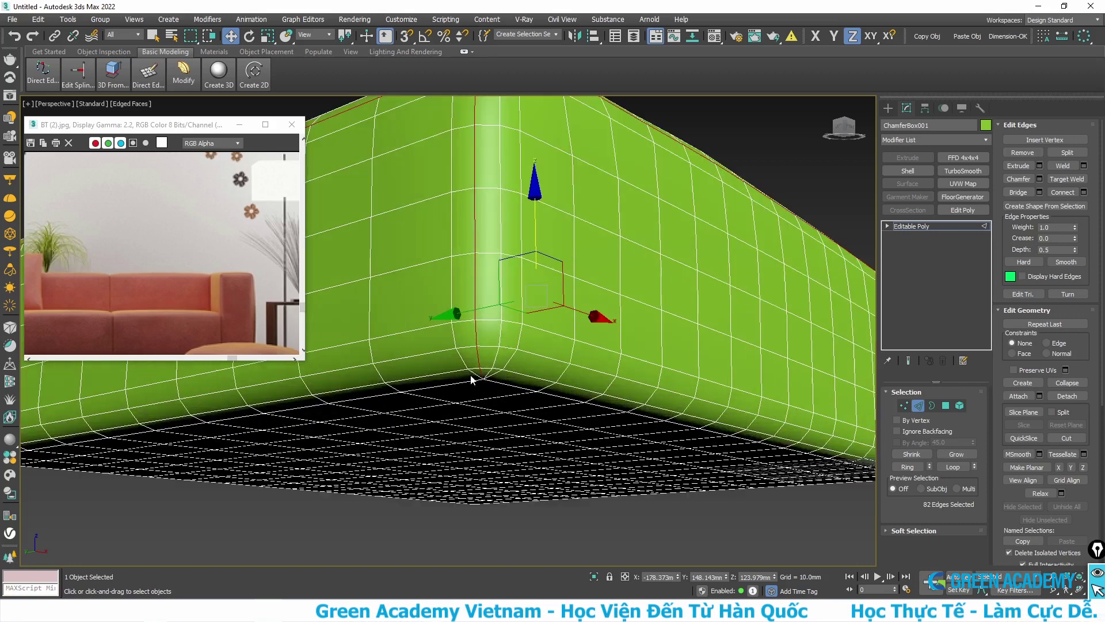
{"action": "left_click", "coordinate": [534, 375], "text": "ctrl"}
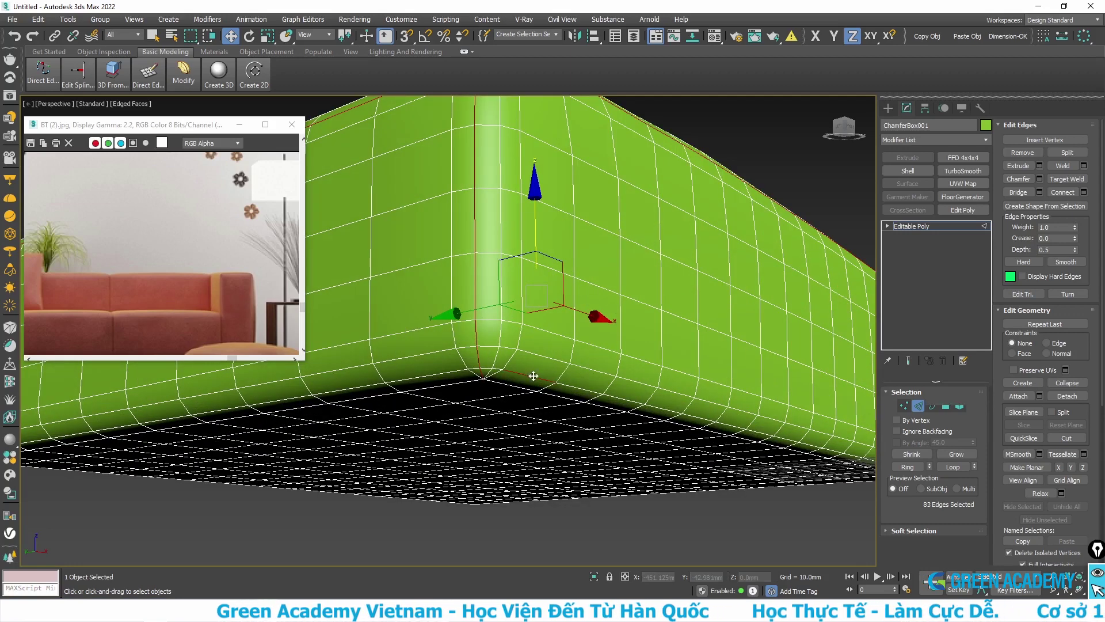
{"action": "double_click", "coordinate": [573, 384], "text": "ctrl"}
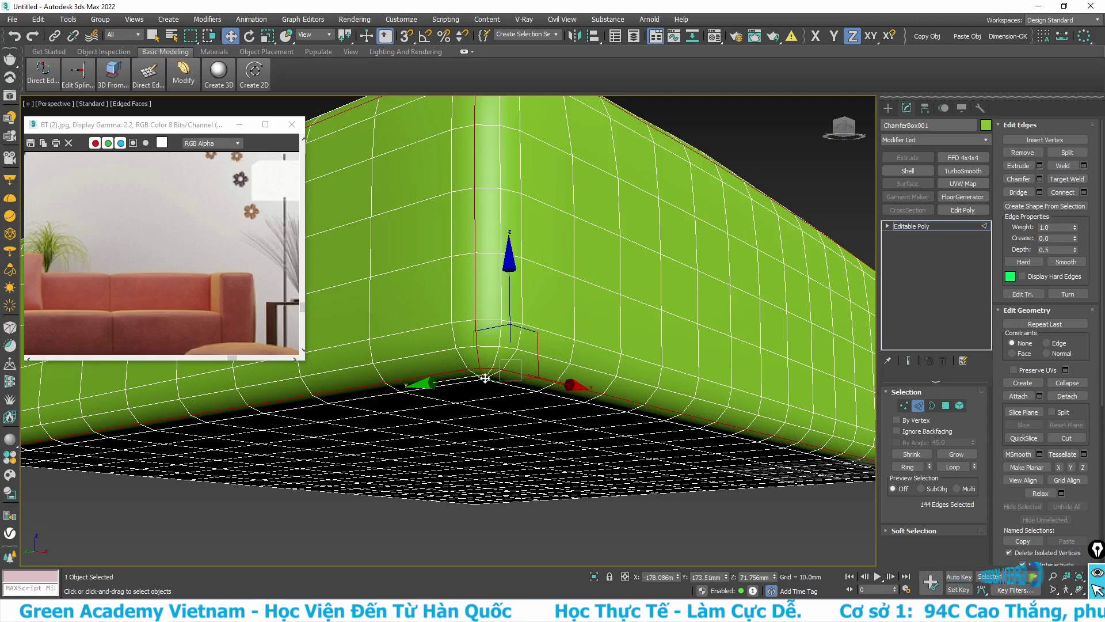
{"action": "scroll", "coordinate": [485, 378], "scroll_direction": "down", "scroll_amount": 5}
{"action": "scroll", "coordinate": [484, 398], "scroll_direction": "up", "scroll_amount": 2}
Open Extrude settings for the selected edges and preview a 2.0mm extrusion height.
{"action": "scroll", "coordinate": [485, 399], "scroll_direction": "up", "scroll_amount": 3}
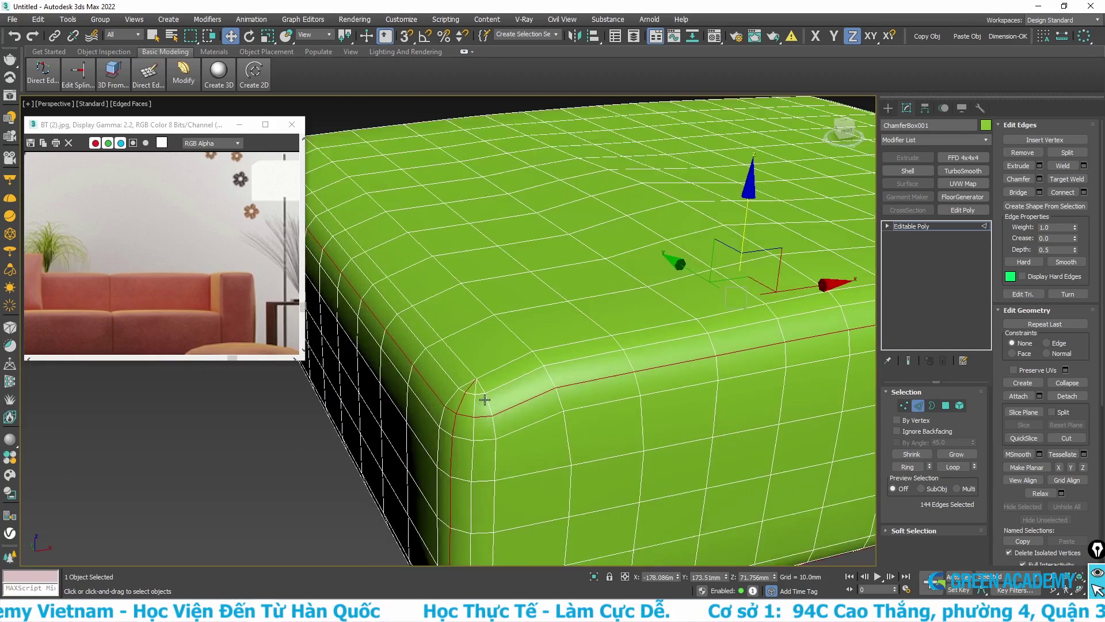
{"action": "right_click", "coordinate": [487, 355]}
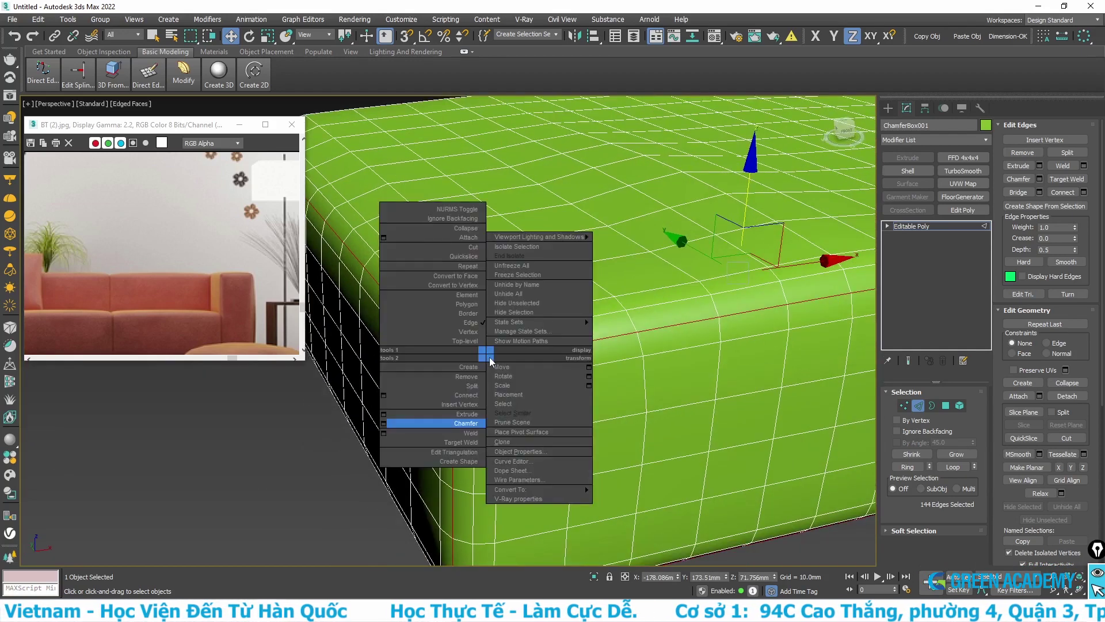
{"action": "left_click", "coordinate": [384, 414]}
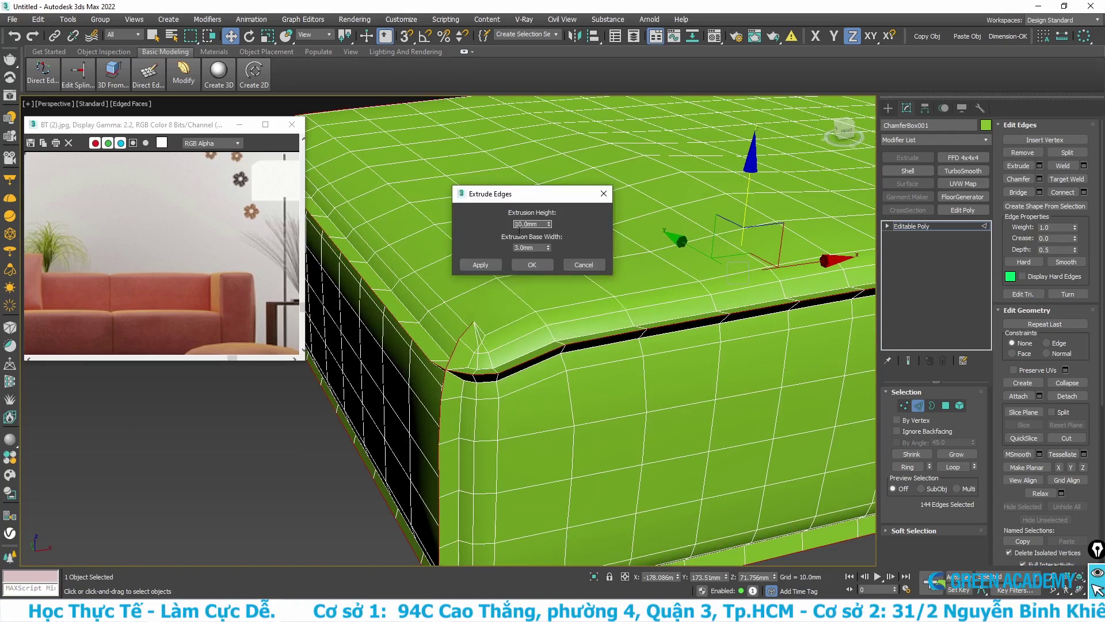
{"action": "middle_click_drag", "start_coordinate": [511, 356], "coordinate": [500, 363], "text": "alt"}
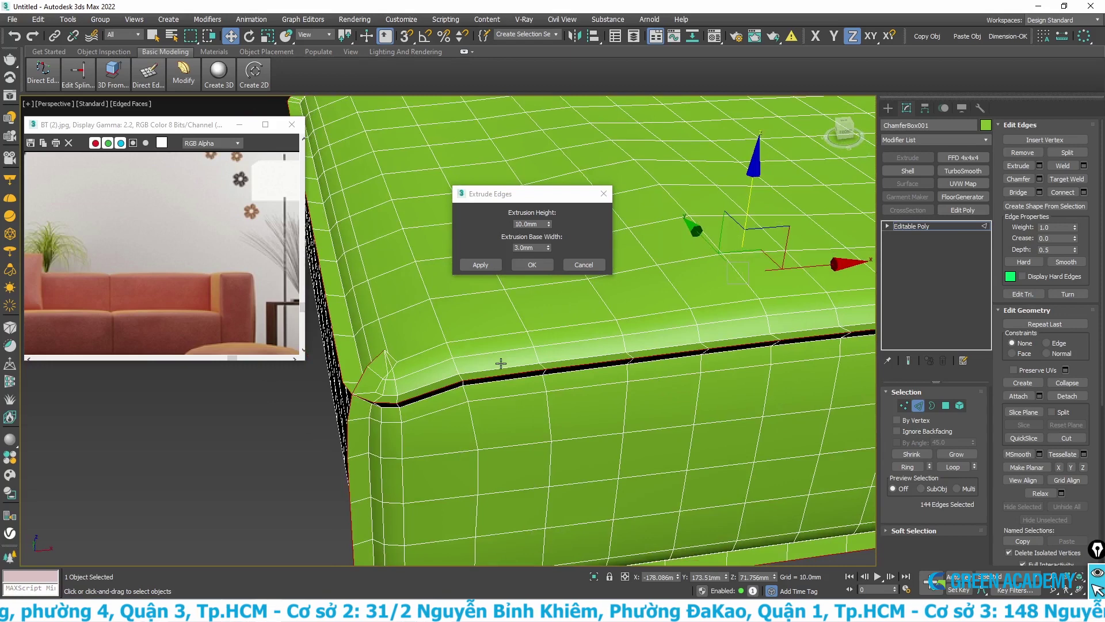
{"action": "middle_click_drag", "start_coordinate": [501, 362], "coordinate": [507, 363], "text": "alt"}
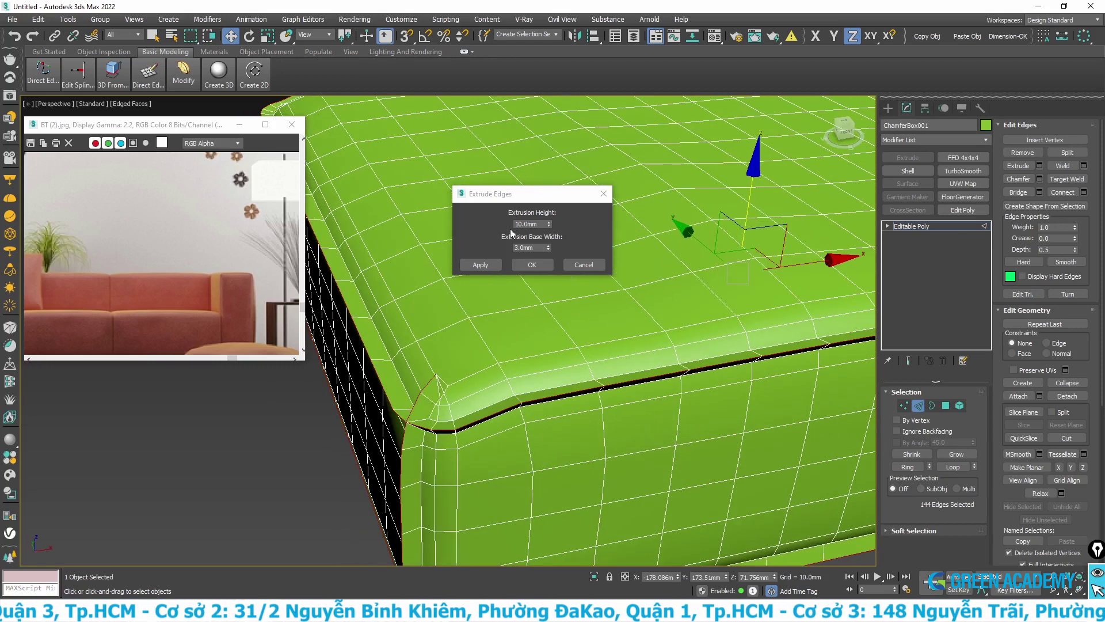
{"action": "left_click_drag", "start_coordinate": [550, 225], "coordinate": [554, 311]}
{"action": "type", "text": "2"}
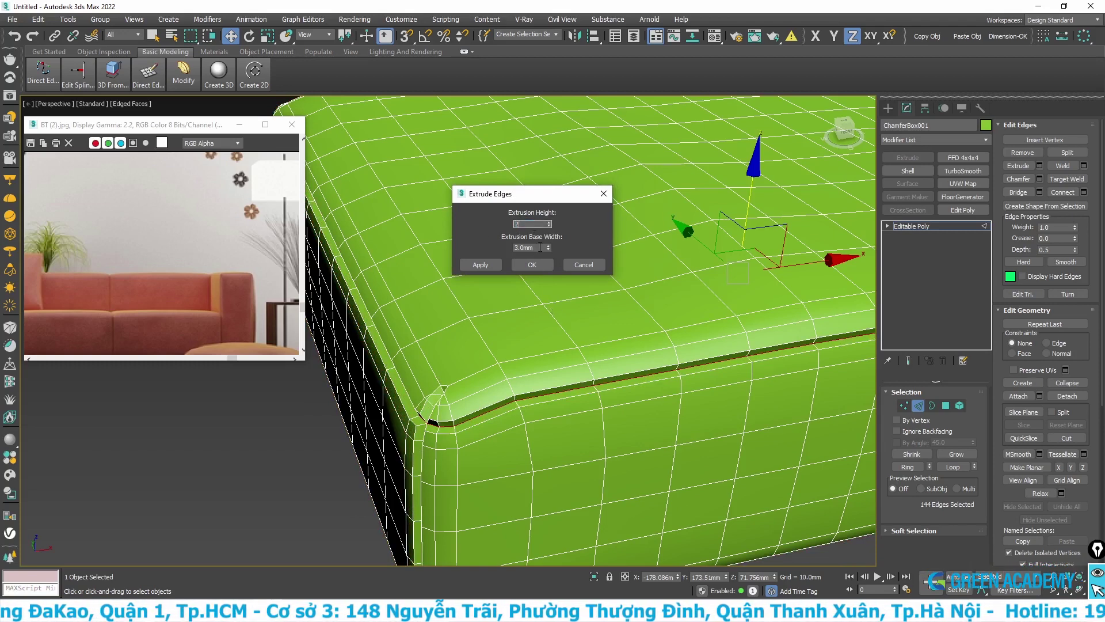
{"action": "key", "text": "Return"}
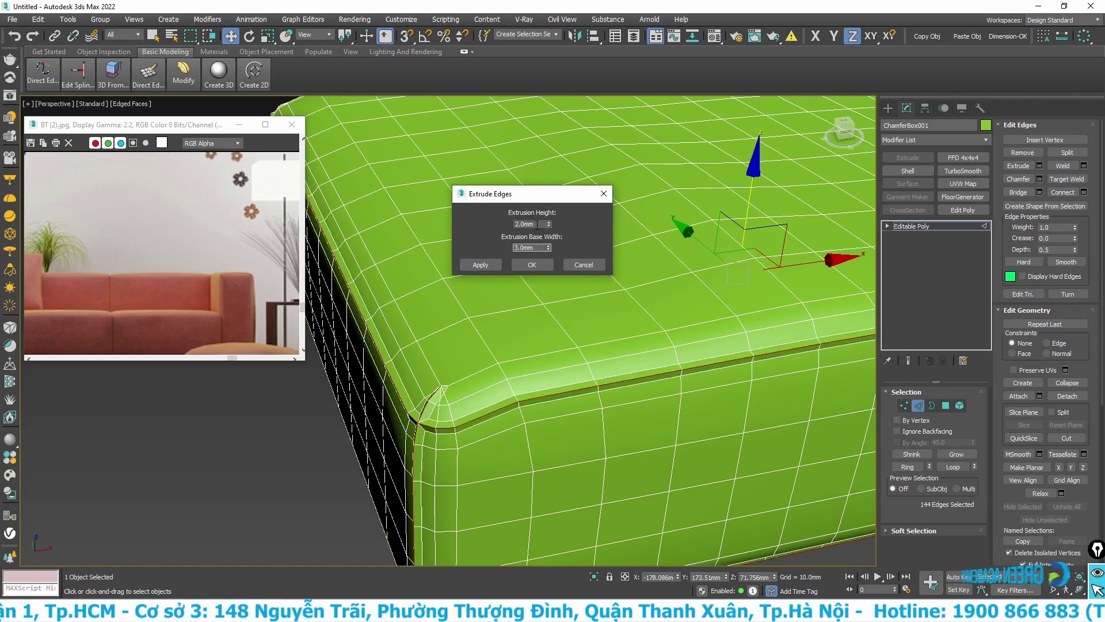
Set Extrusion Height to -3.0mm and Base Width to about 3mm, and apply.
{"action": "double_click", "coordinate": [537, 224]}
{"action": "type", "text": "-2"}
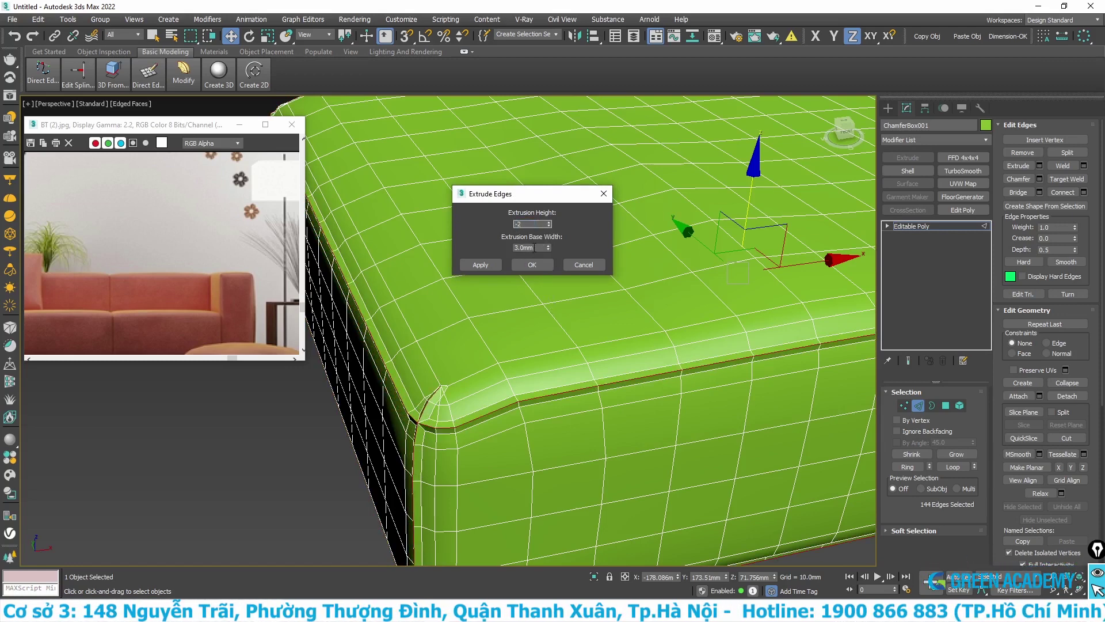
{"action": "key", "text": "Tab"}
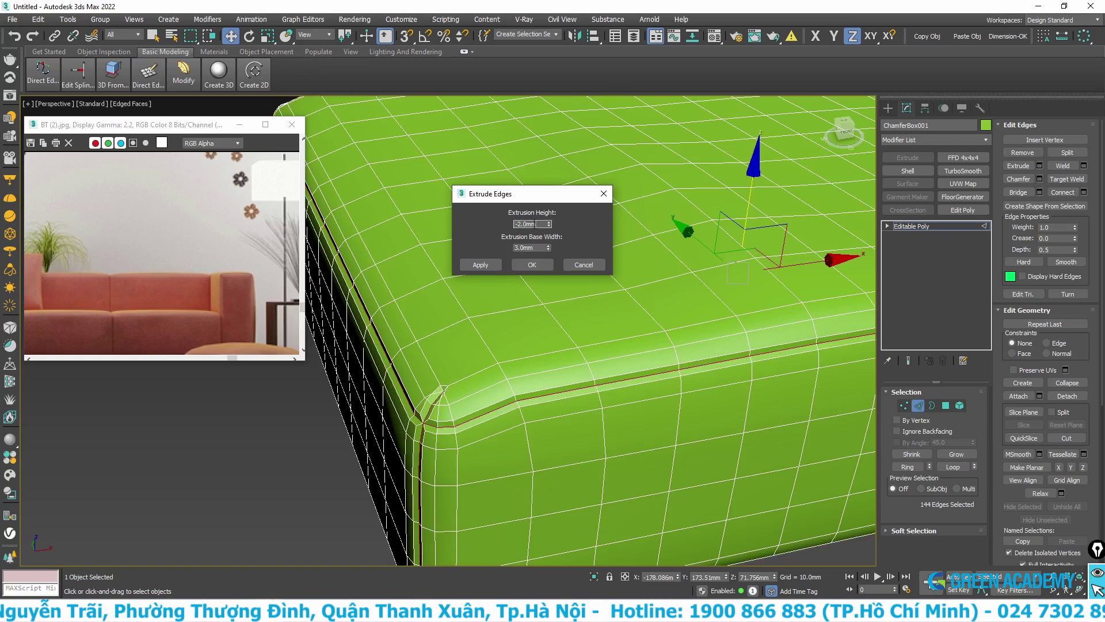
{"action": "type", "text": "-3"}
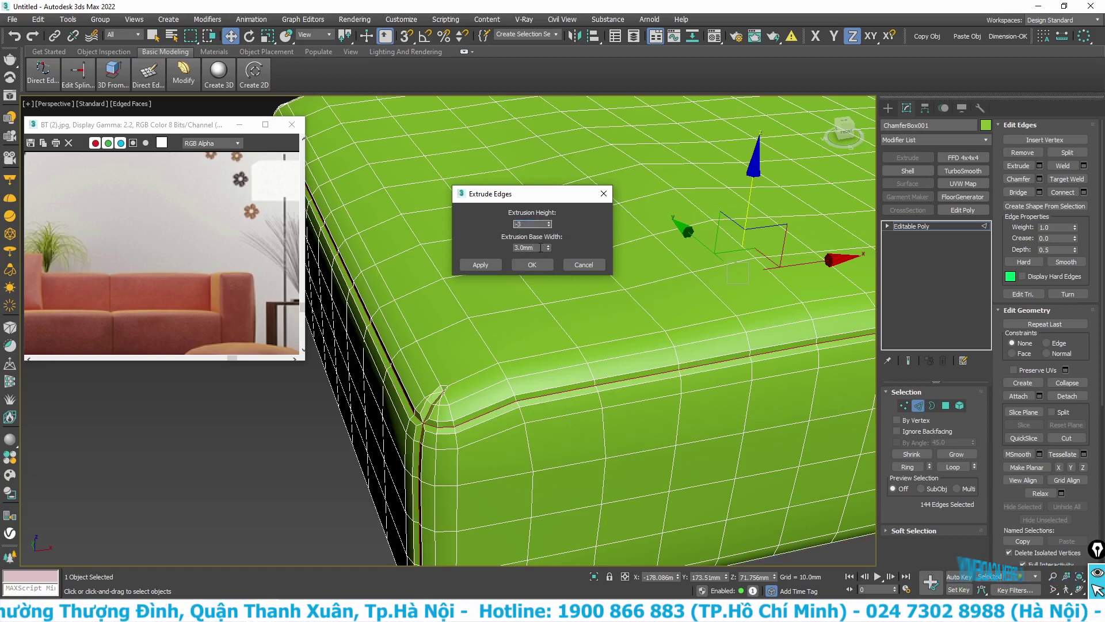
{"action": "key", "text": "Tab"}
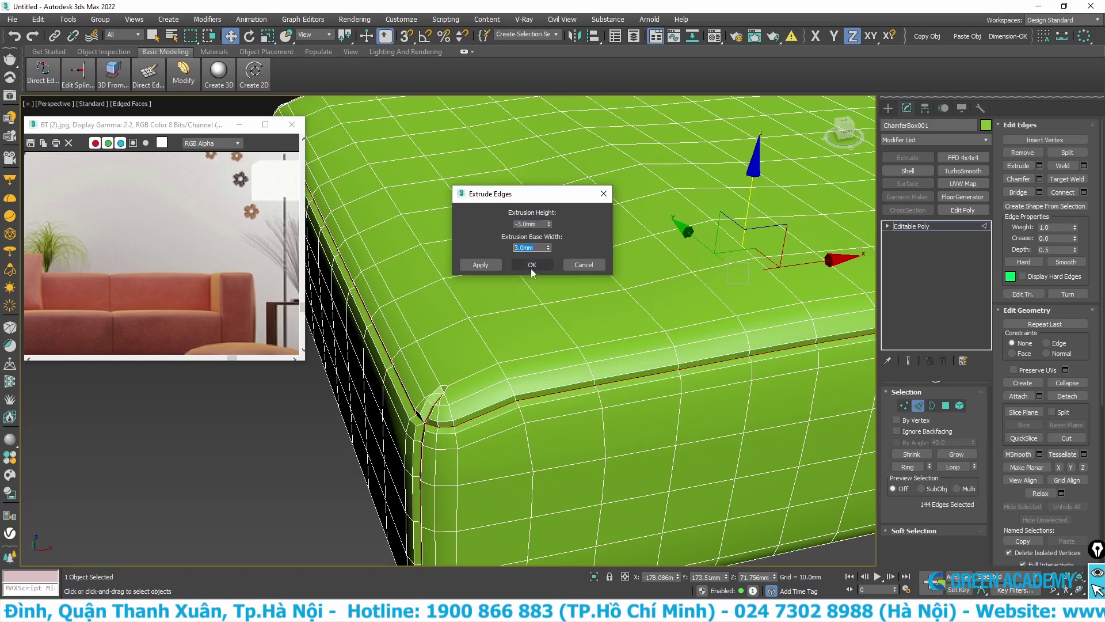
{"action": "left_click_drag", "start_coordinate": [549, 249], "coordinate": [548, 246]}
{"action": "type", "text": "5"}
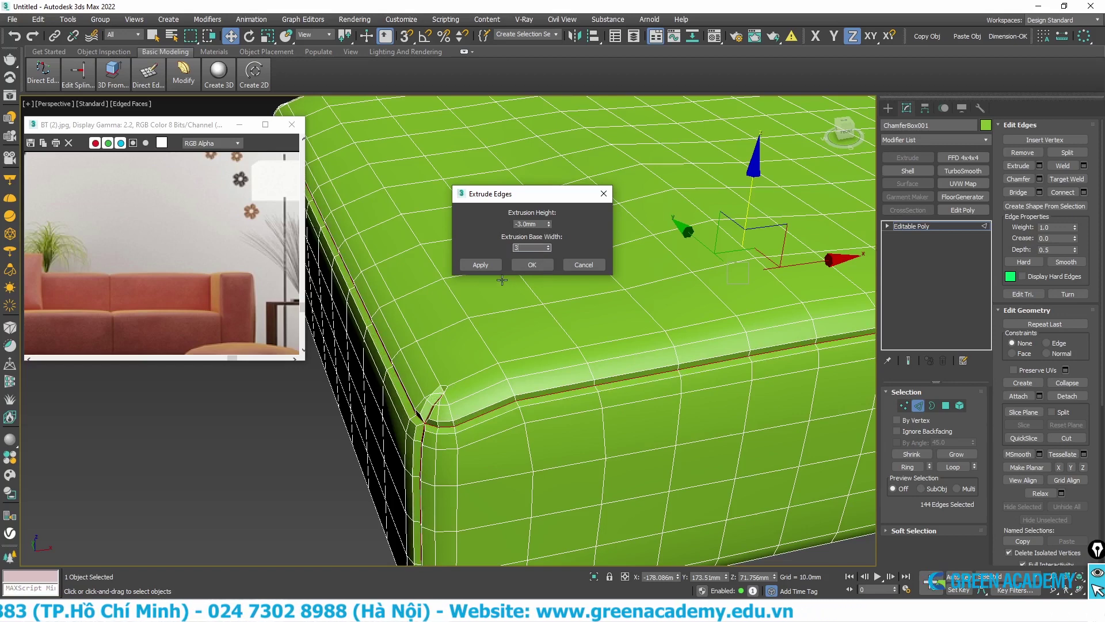
{"action": "key", "text": "Return"}
{"action": "scroll", "coordinate": [502, 280], "scroll_direction": "down", "scroll_amount": 5}
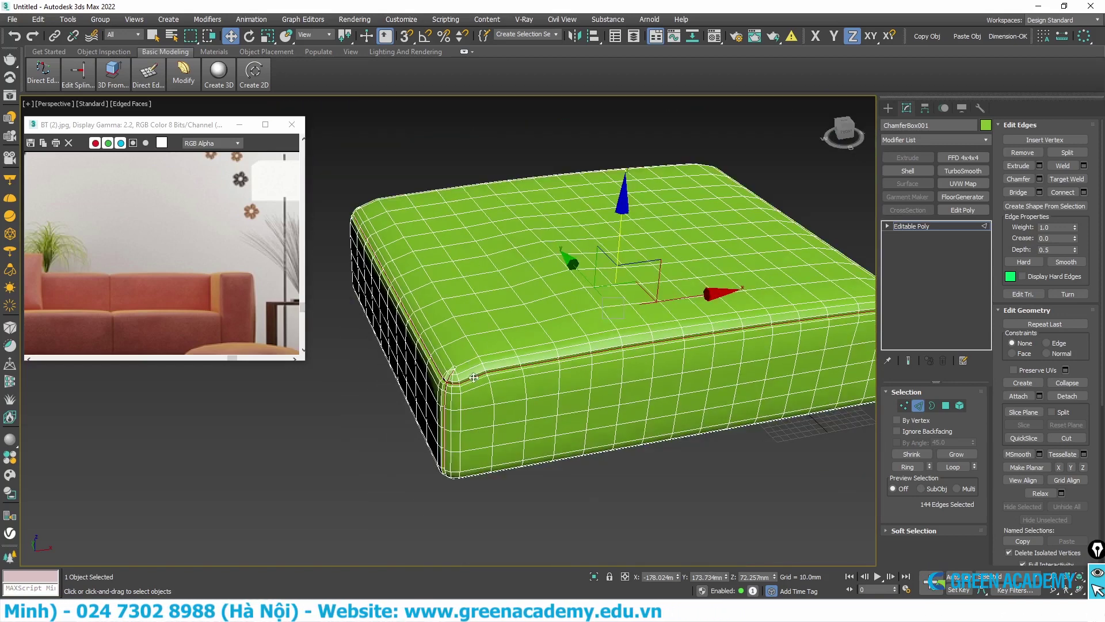
{"action": "scroll", "coordinate": [469, 390], "scroll_direction": "up", "scroll_amount": 2}
{"action": "scroll", "coordinate": [465, 377], "scroll_direction": "up", "scroll_amount": 2}
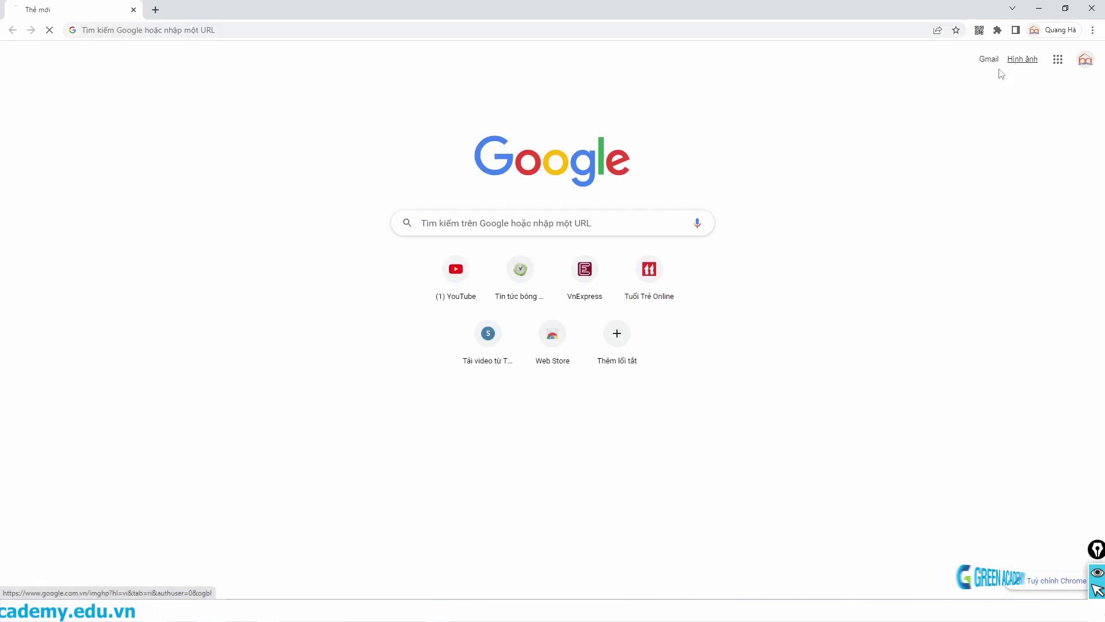
Search Google Images for 'sofa' and preview the Jang In Furniture sofa photo.
{"action": "left_click", "coordinate": [1016, 58]}
{"action": "left_click", "coordinate": [432, 274]}
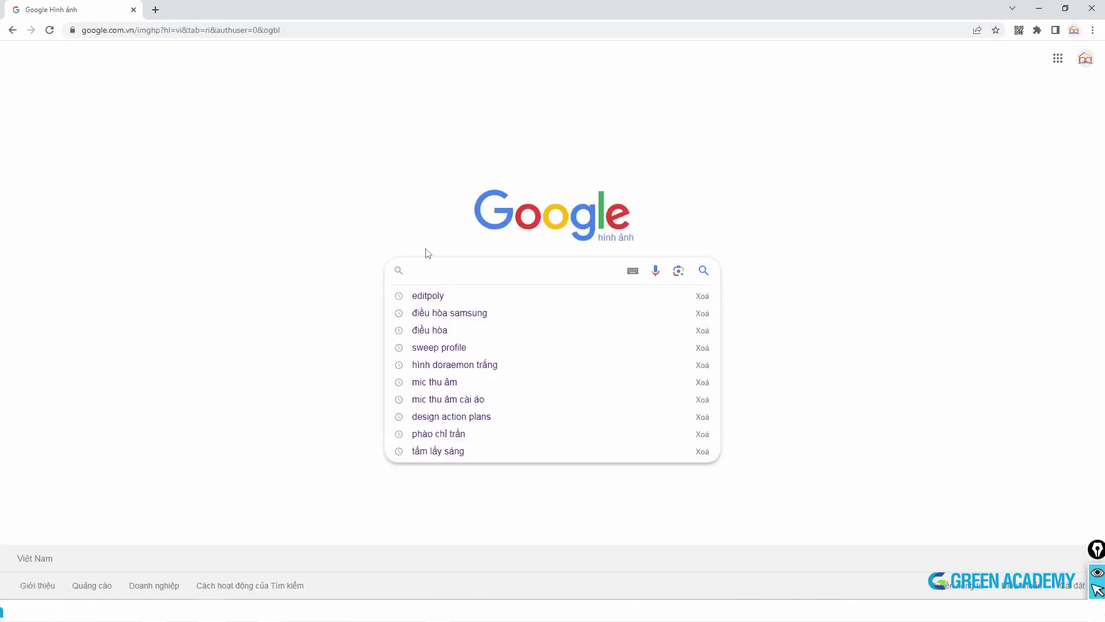
{"action": "type", "text": "sofa"}
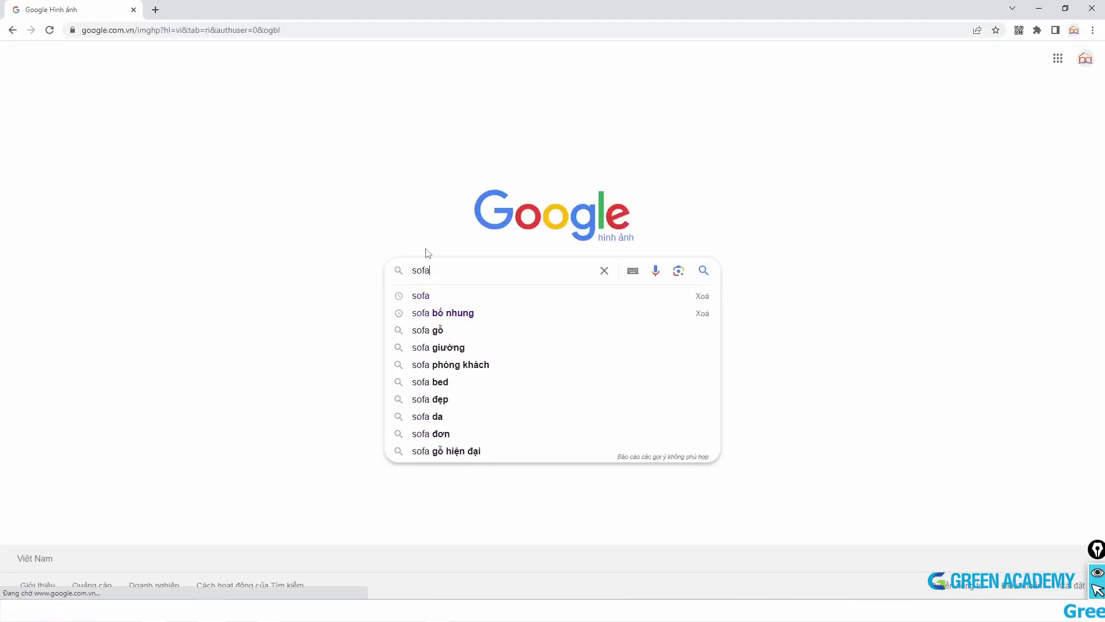
{"action": "left_click", "coordinate": [428, 298]}
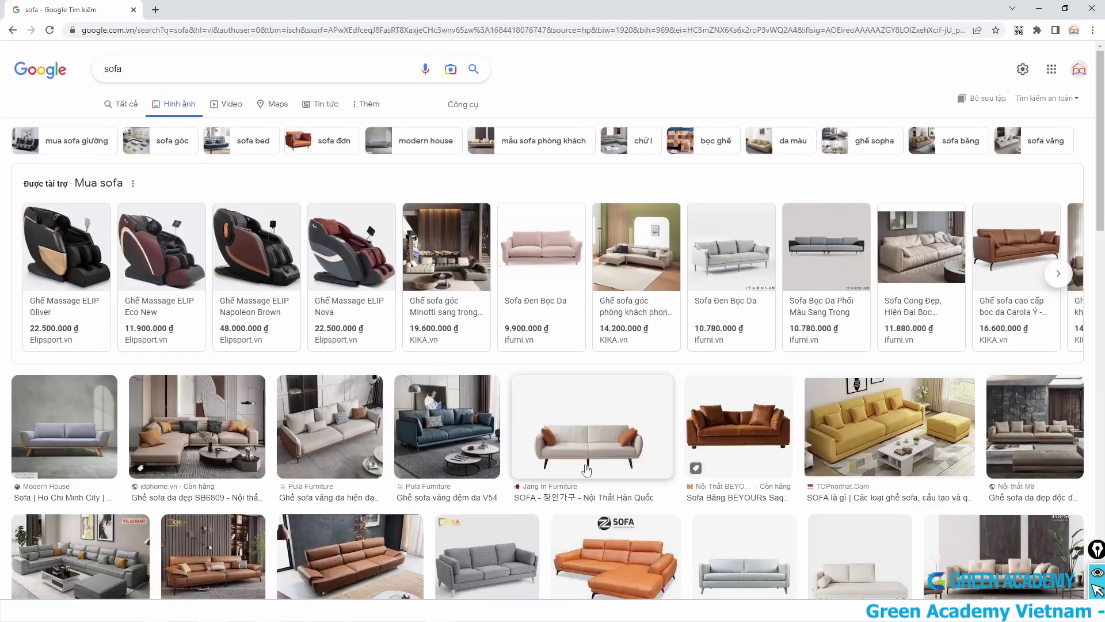
{"action": "left_click", "coordinate": [590, 429]}
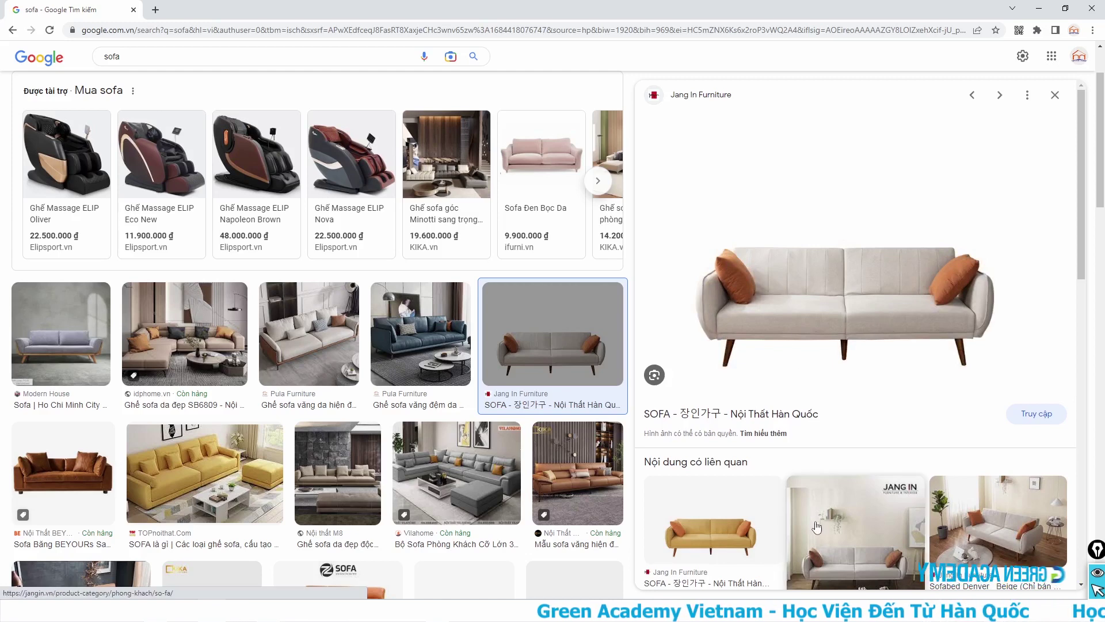
{"action": "scroll", "coordinate": [298, 372], "scroll_direction": "down", "scroll_amount": 3}
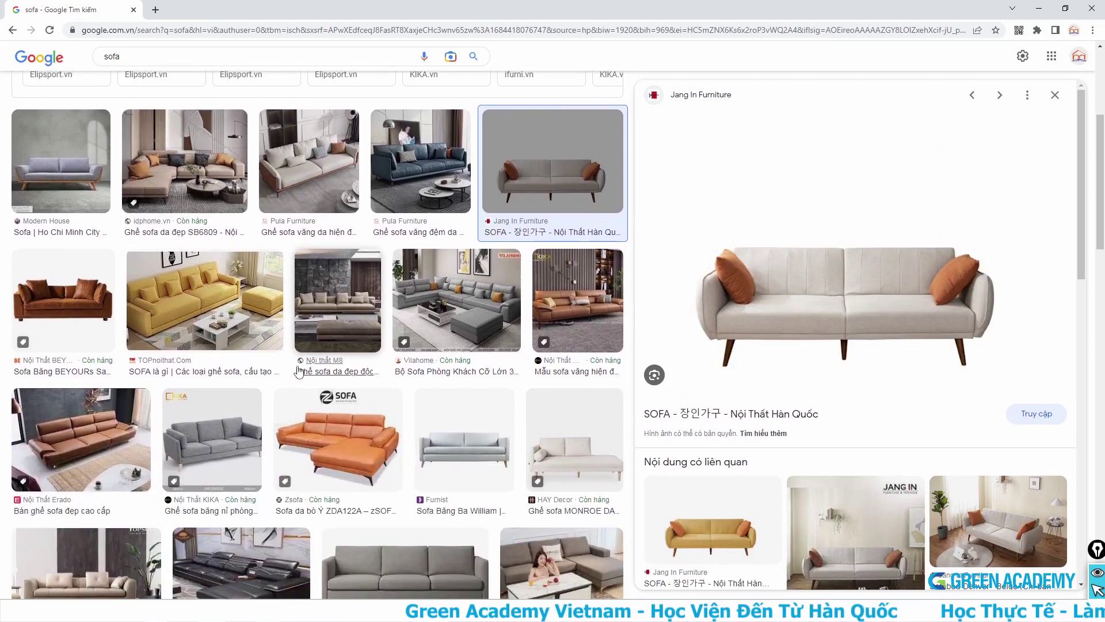
{"action": "scroll", "coordinate": [264, 472], "scroll_direction": "down", "scroll_amount": 1}
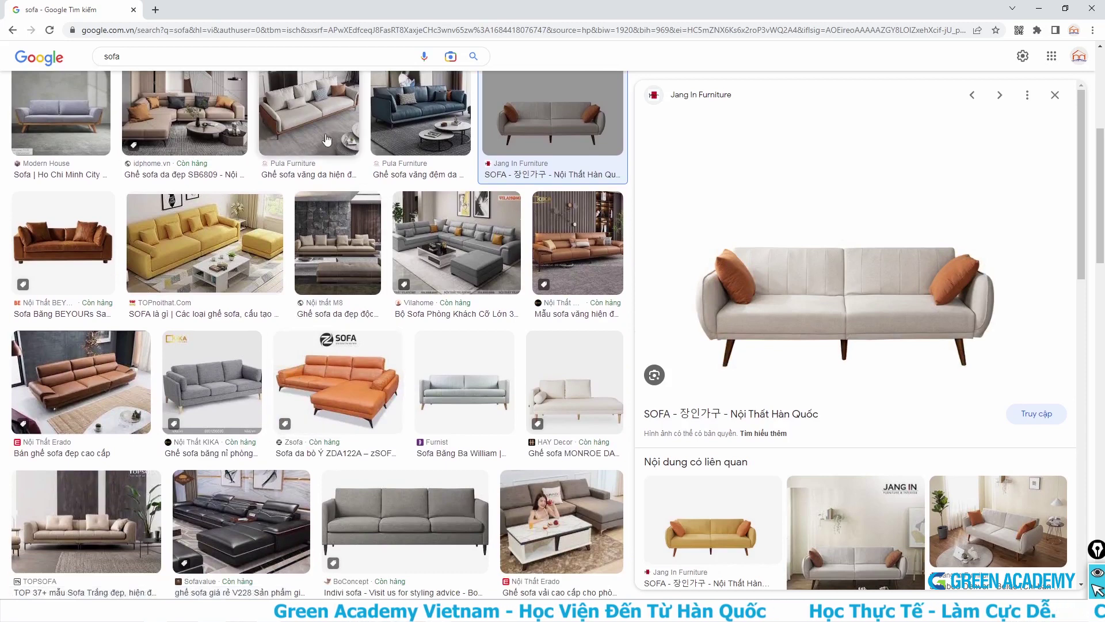
Search for 'gối ôm' and open the TATANA pillow close-up showing its piping.
{"action": "double_click", "coordinate": [135, 52]}
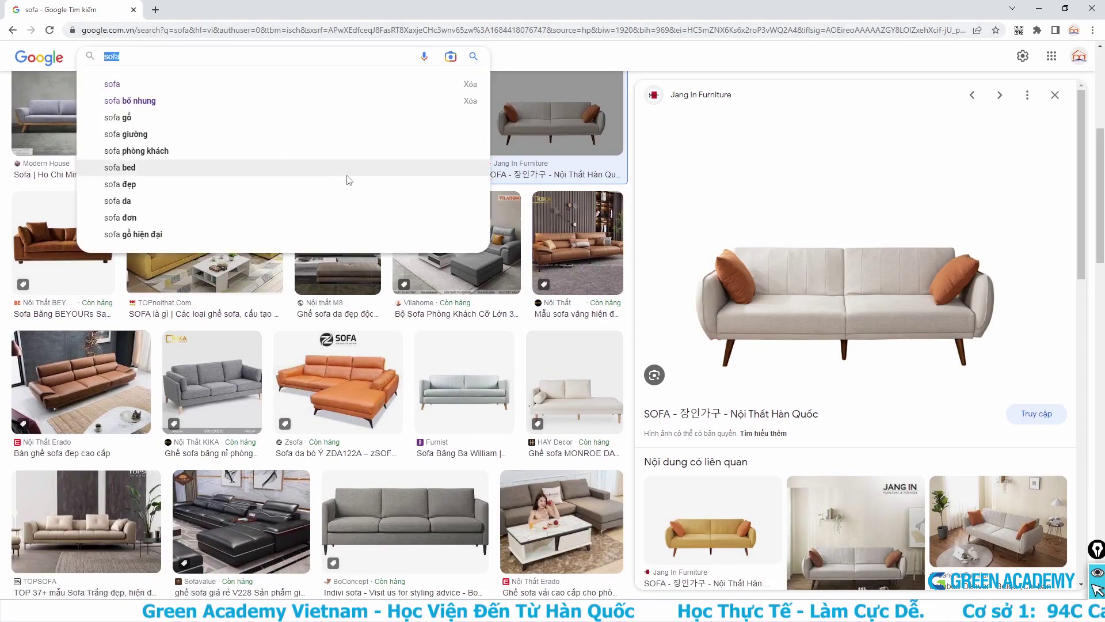
{"action": "type", "text": "gối ôm"}
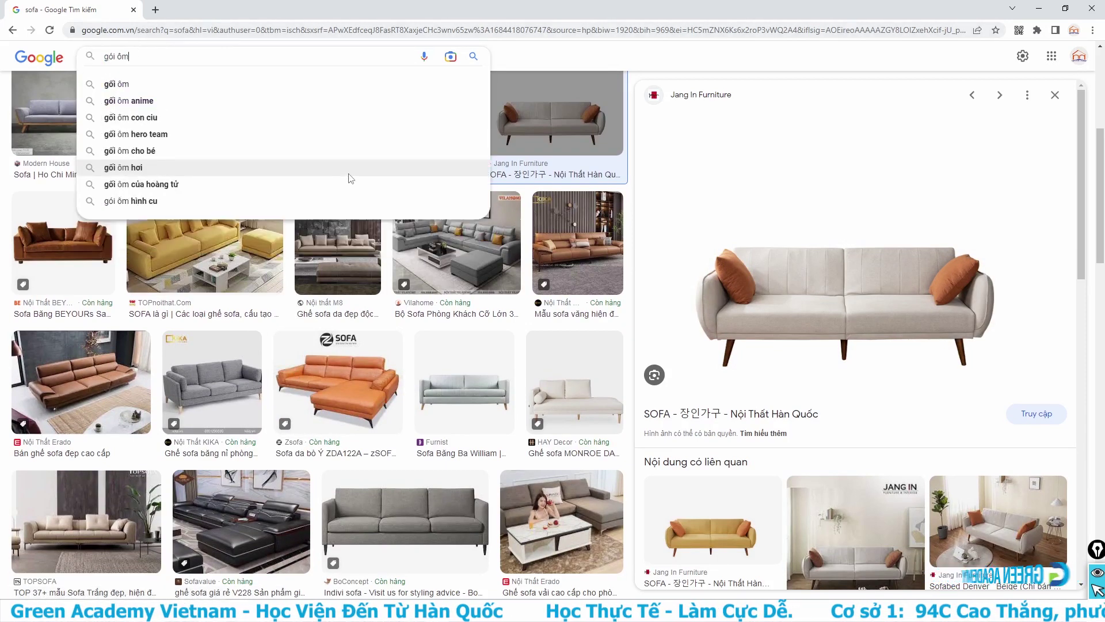
{"action": "key", "text": "Return"}
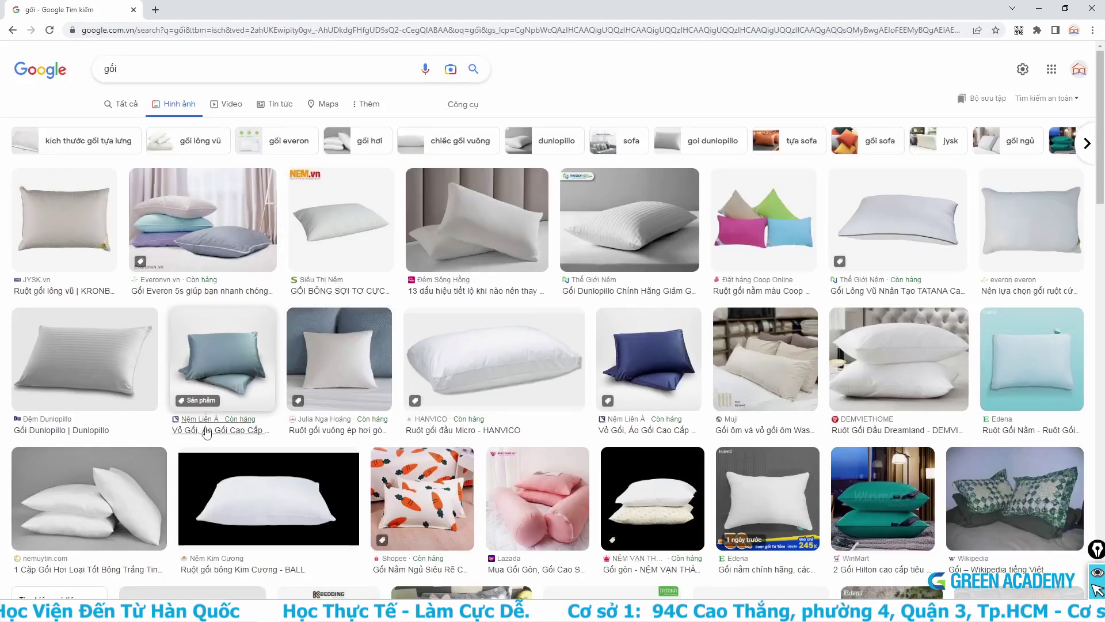
{"action": "left_click", "coordinate": [870, 238]}
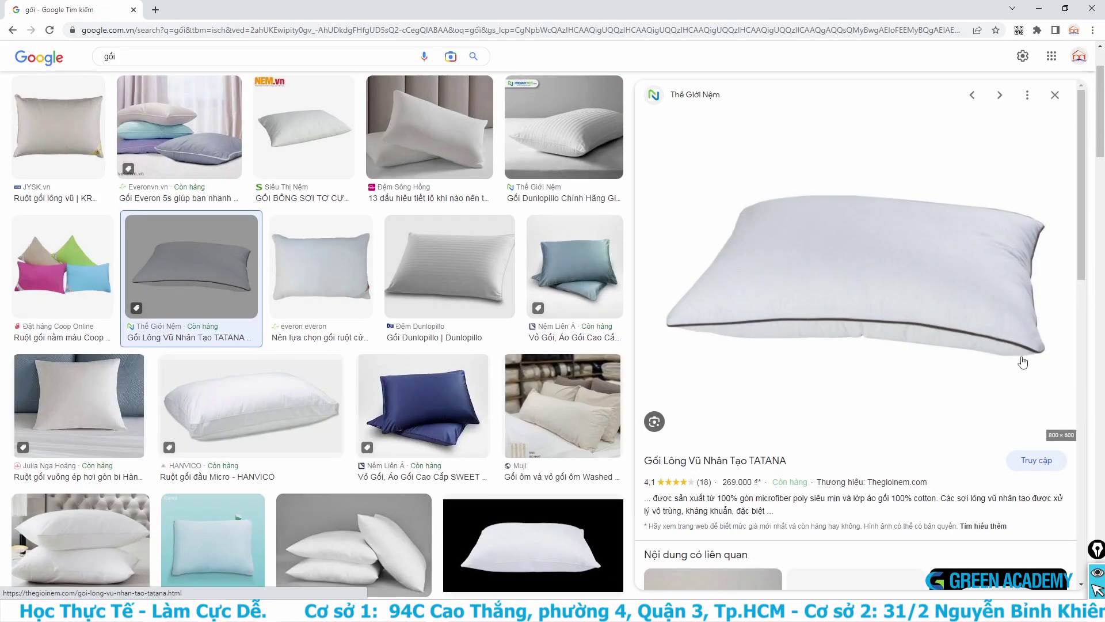
{"action": "scroll", "coordinate": [539, 310], "scroll_direction": "down", "scroll_amount": 5}
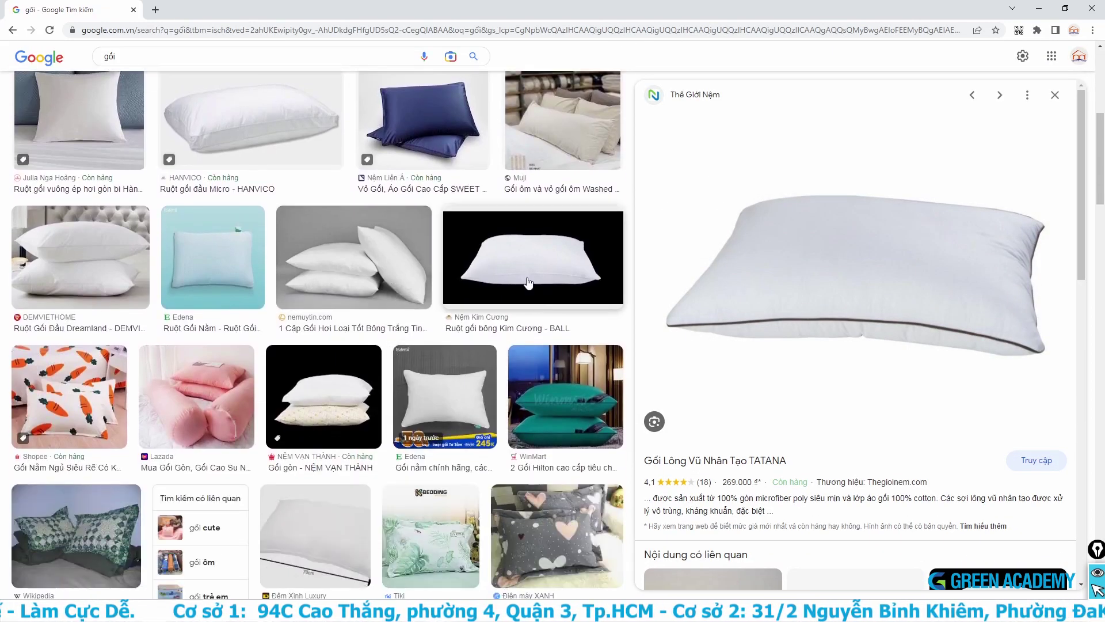
{"action": "scroll", "coordinate": [736, 497], "scroll_direction": "down", "scroll_amount": 2}
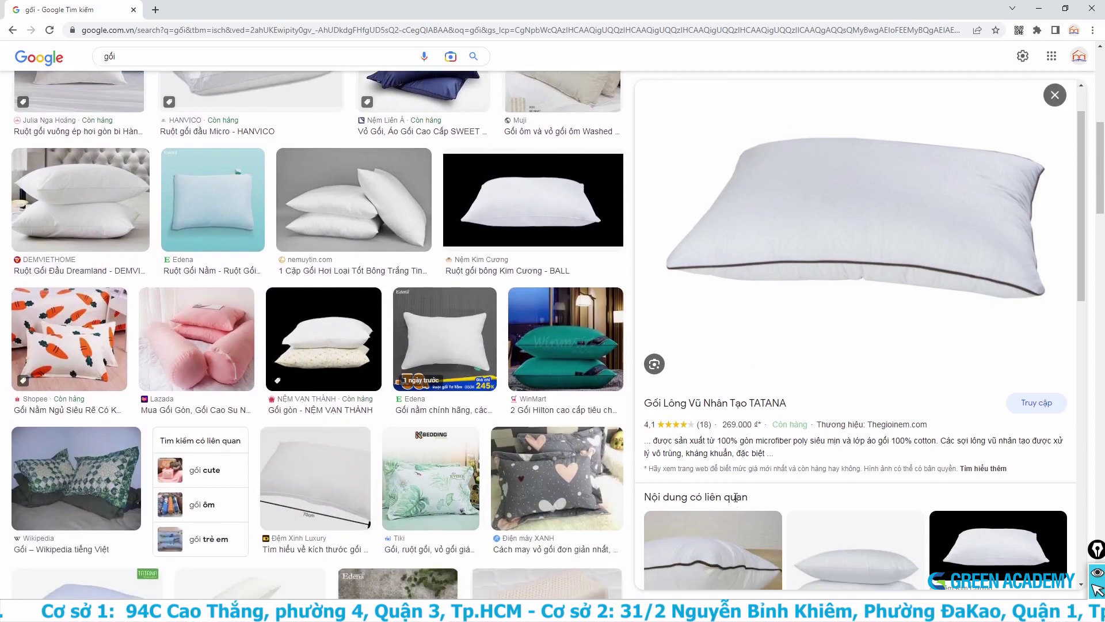
{"action": "left_click", "coordinate": [716, 540]}
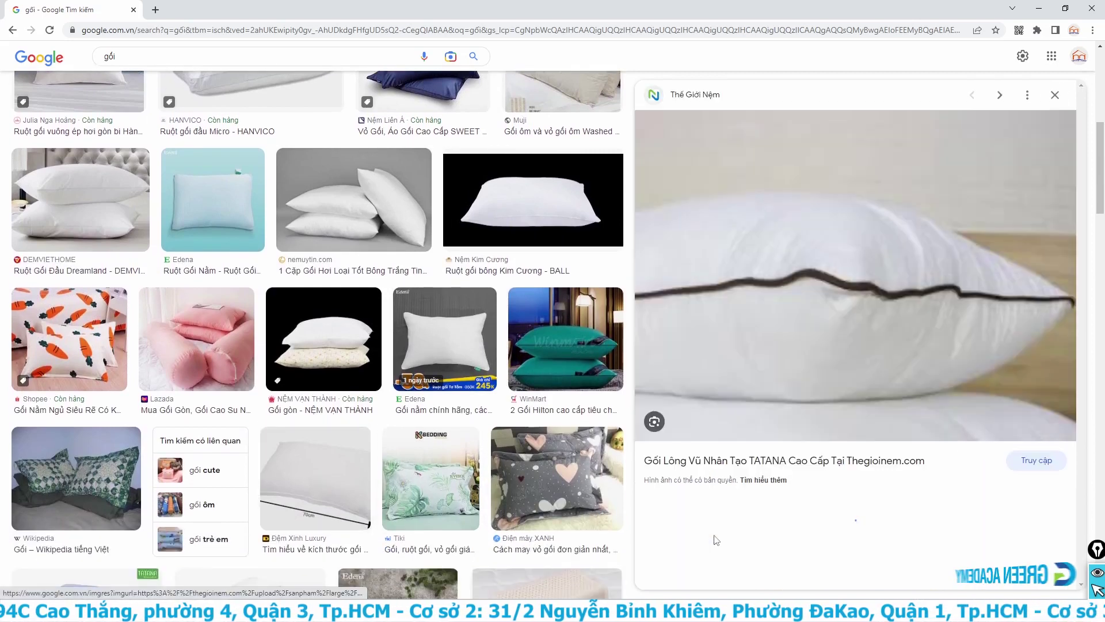
{"action": "scroll", "coordinate": [835, 446], "scroll_direction": "down", "scroll_amount": 1}
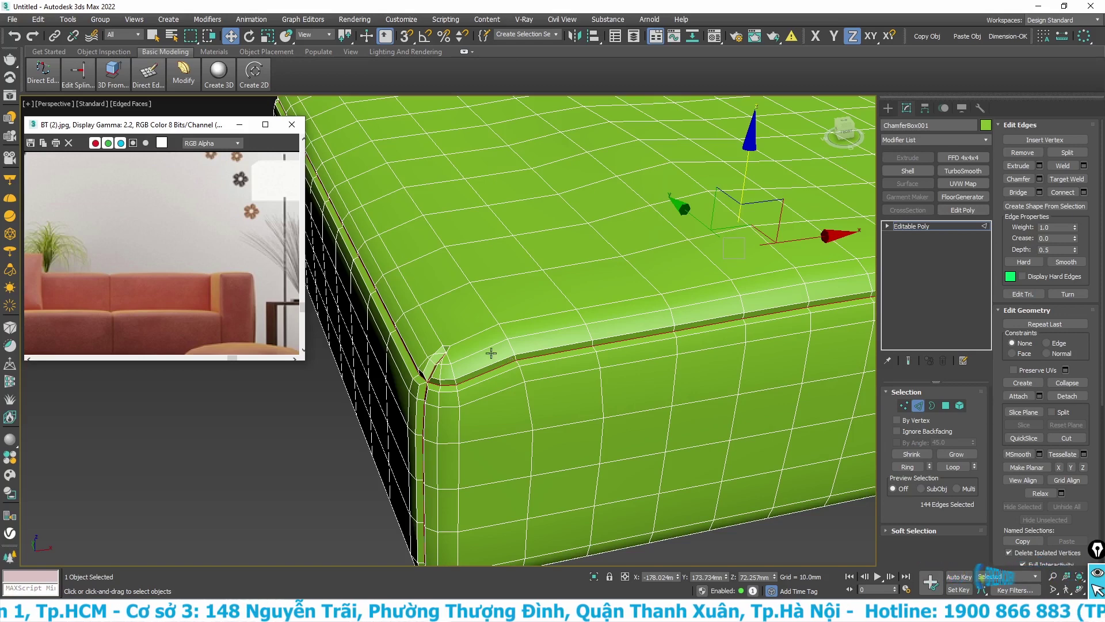
{"action": "scroll", "coordinate": [441, 330], "scroll_direction": "down", "scroll_amount": 4}
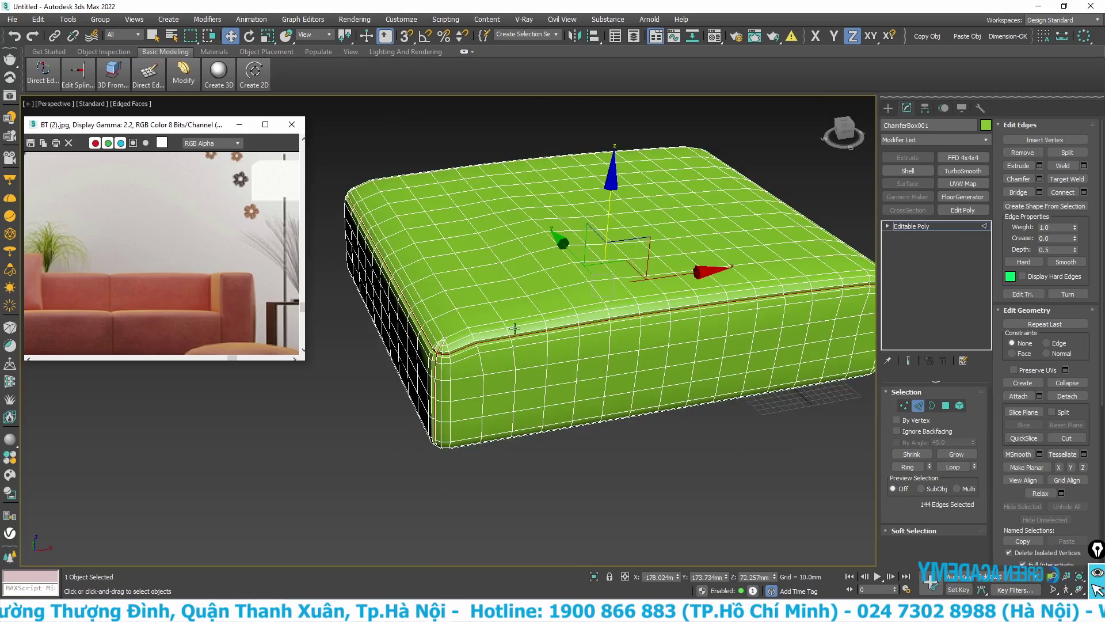
{"action": "scroll", "coordinate": [445, 354], "scroll_direction": "up", "scroll_amount": 4}
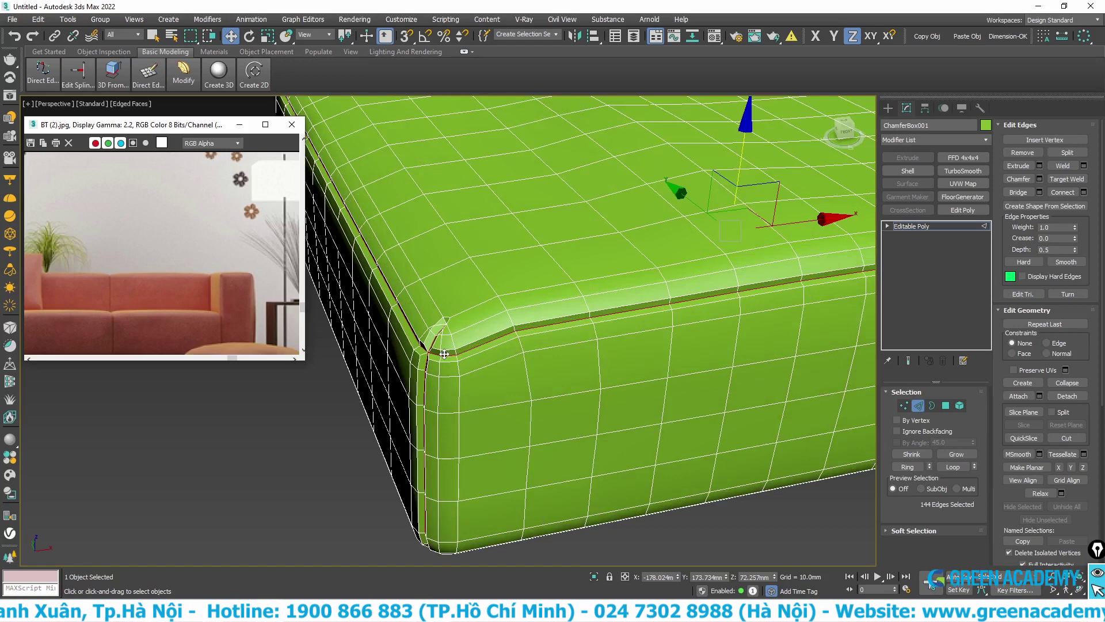
{"action": "scroll", "coordinate": [445, 353], "scroll_direction": "up", "scroll_amount": 1}
{"action": "scroll", "coordinate": [423, 362], "scroll_direction": "up", "scroll_amount": 1}
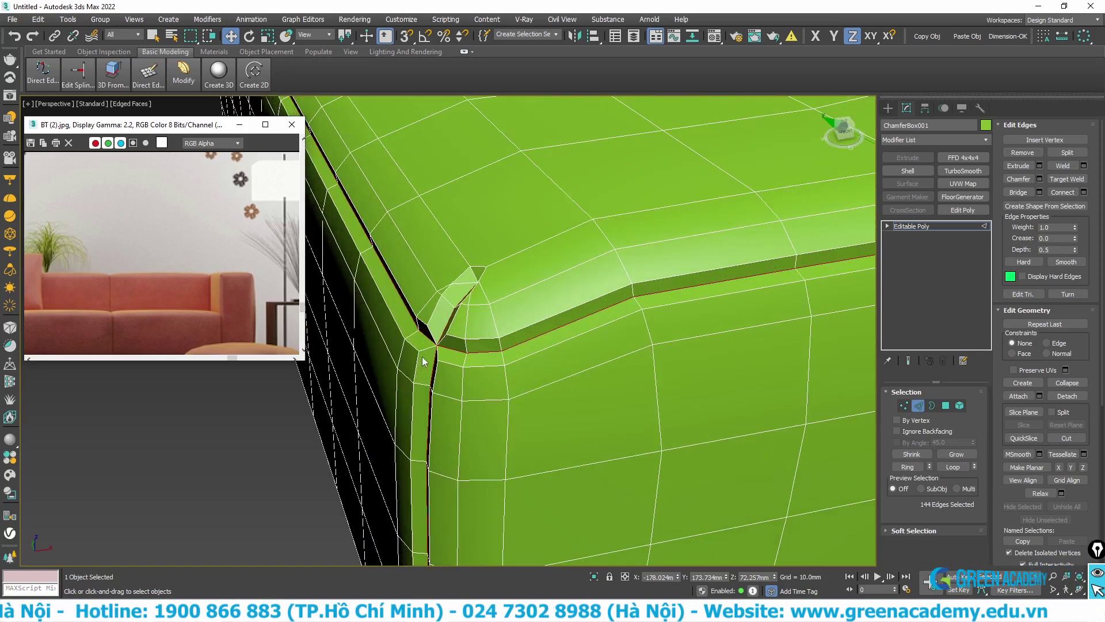
{"action": "middle_click_drag", "start_coordinate": [423, 362], "coordinate": [448, 376]}
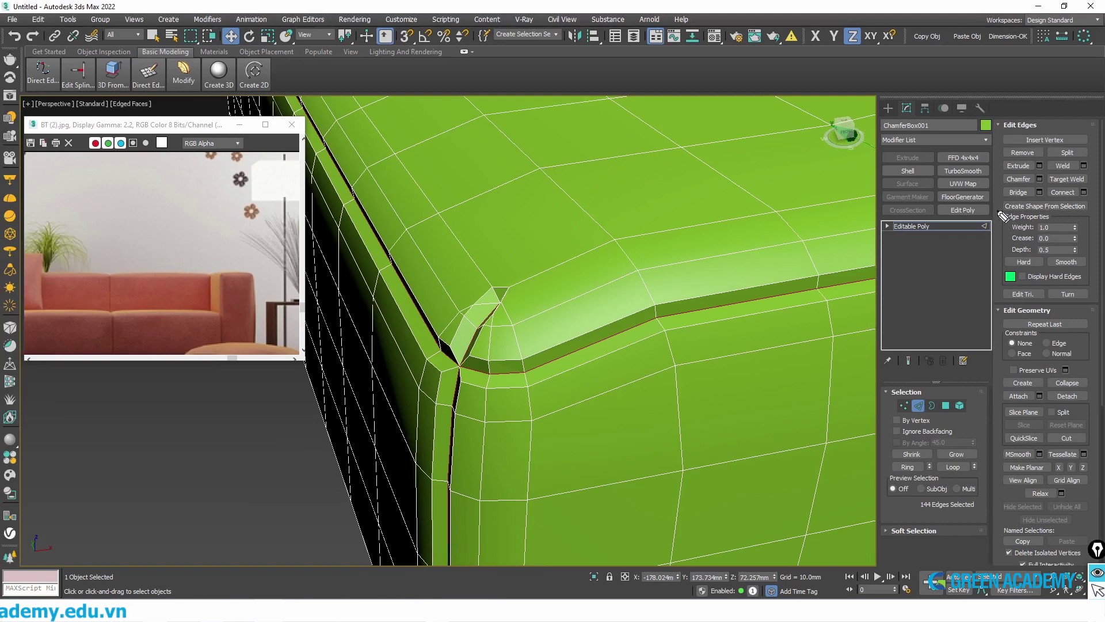
{"action": "left_click_drag", "start_coordinate": [1003, 213], "coordinate": [1093, 208]}
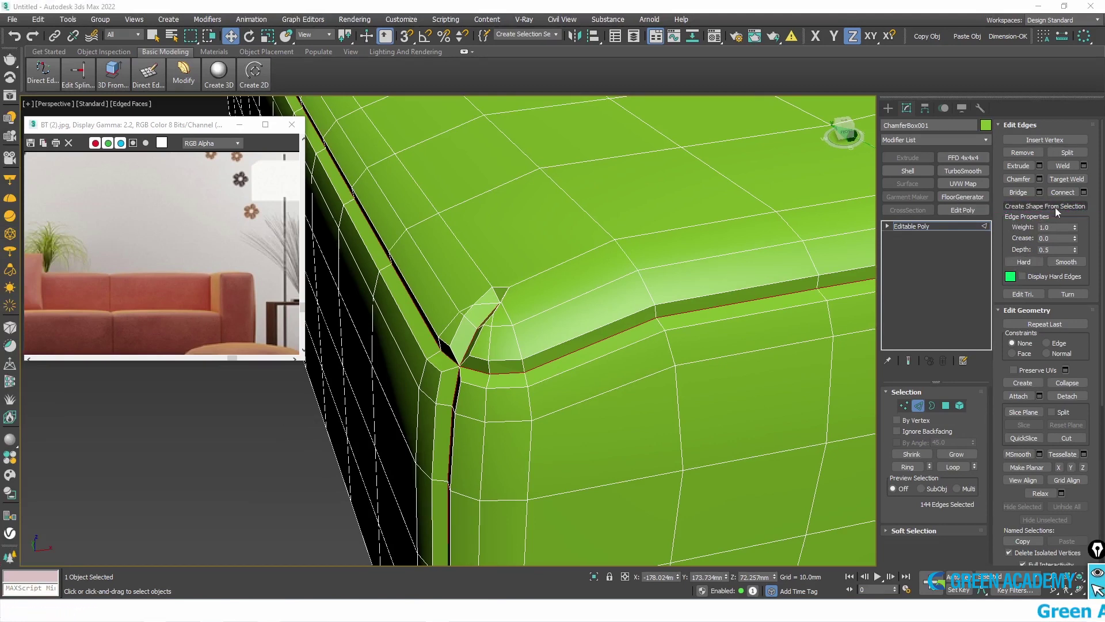
{"action": "middle_click_drag", "start_coordinate": [551, 340], "coordinate": [466, 306], "text": "alt"}
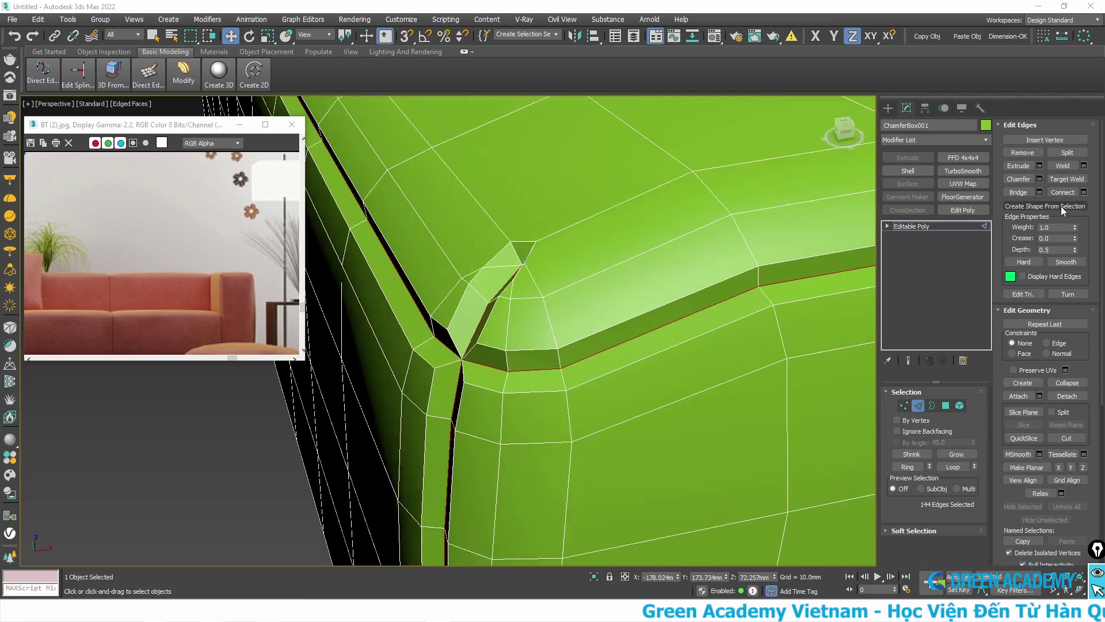
{"action": "middle_click_drag", "start_coordinate": [436, 378], "coordinate": [444, 378], "text": "alt"}
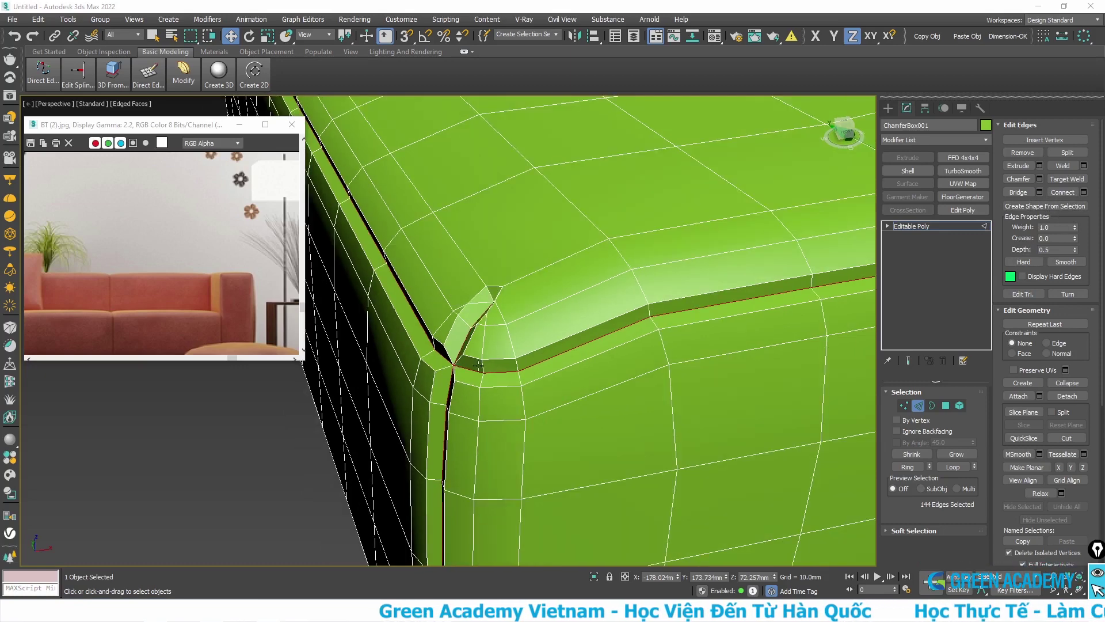
Create the Shape001 spline from the cushion's groove edges, then return to the whole cushion object.
{"action": "left_click", "coordinate": [1057, 205]}
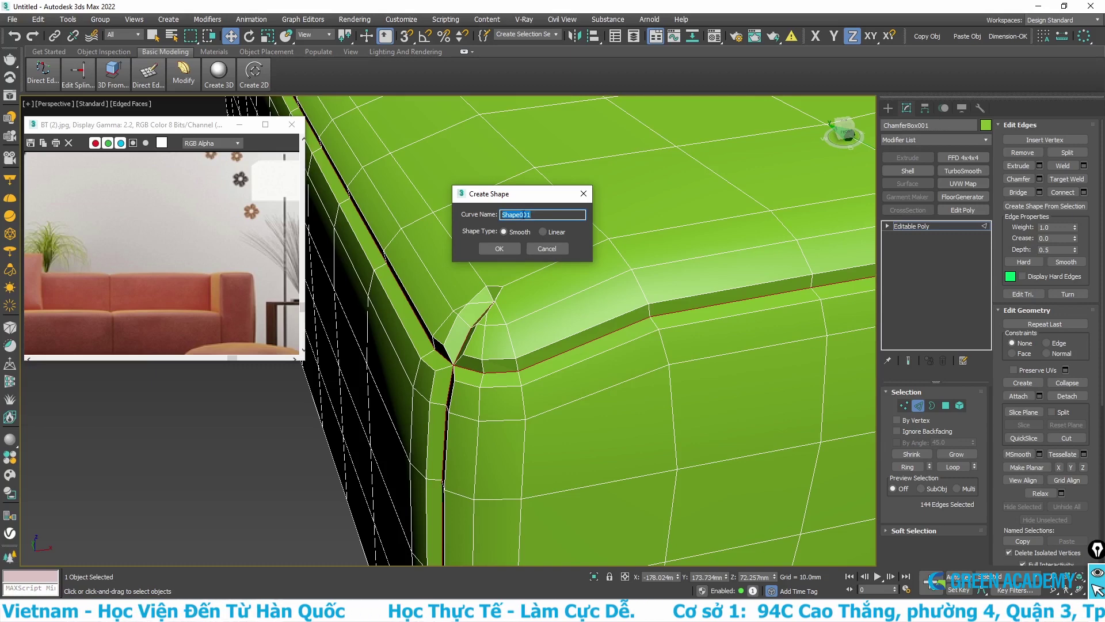
{"action": "left_click", "coordinate": [494, 251]}
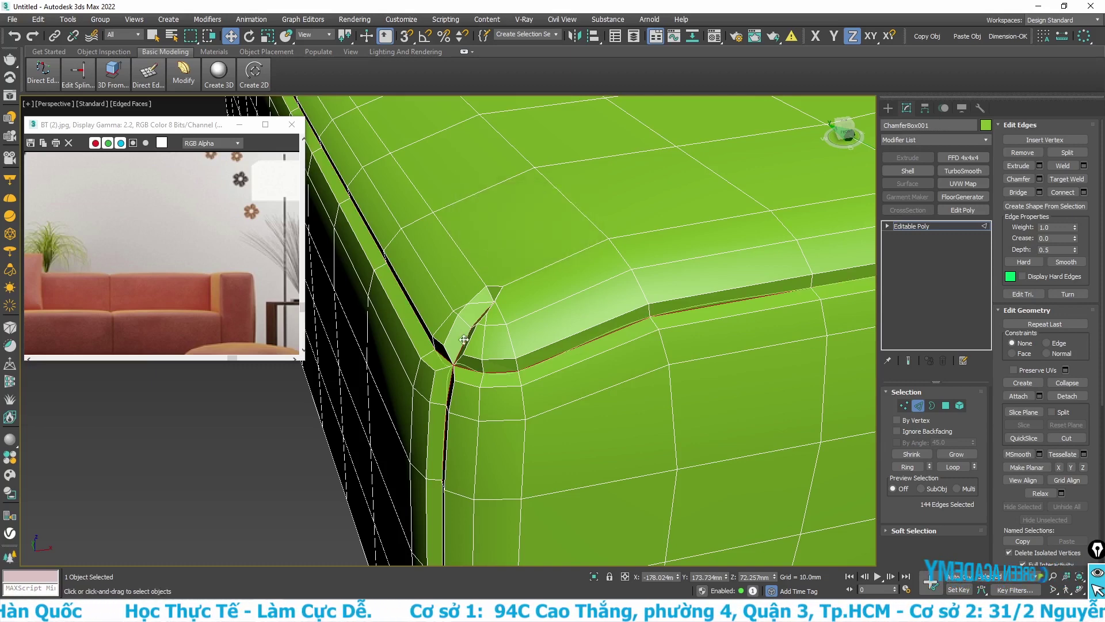
{"action": "scroll", "coordinate": [446, 392], "scroll_direction": "up", "scroll_amount": 2}
{"action": "scroll", "coordinate": [451, 340], "scroll_direction": "up", "scroll_amount": 3}
{"action": "scroll", "coordinate": [463, 331], "scroll_direction": "down", "scroll_amount": 3}
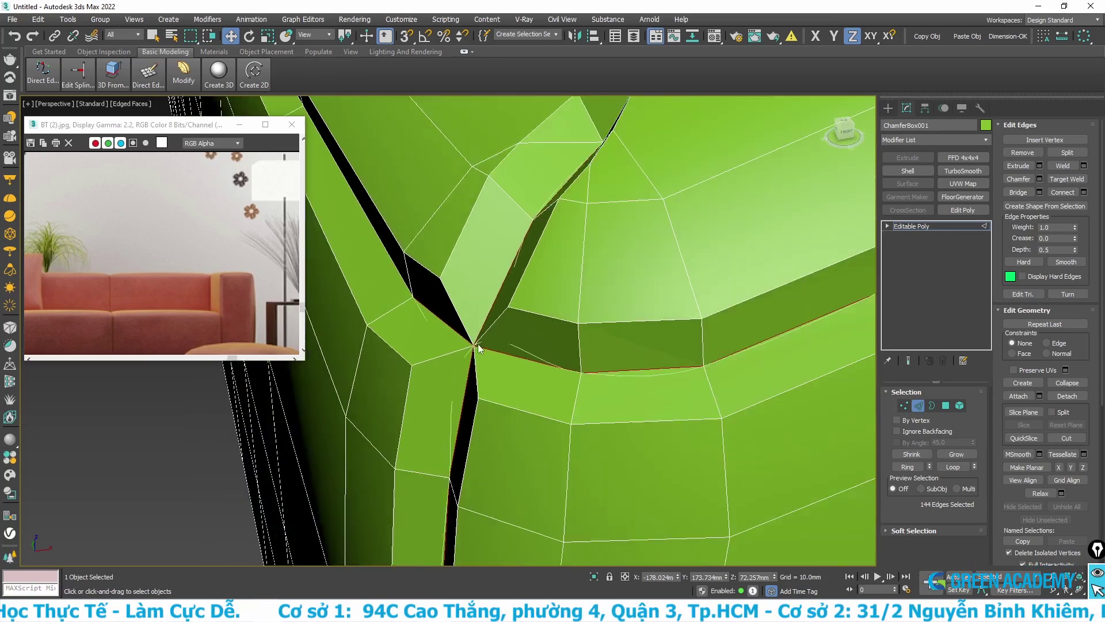
{"action": "scroll", "coordinate": [477, 345], "scroll_direction": "down", "scroll_amount": 2}
{"action": "scroll", "coordinate": [481, 344], "scroll_direction": "down", "scroll_amount": 2}
{"action": "scroll", "coordinate": [484, 339], "scroll_direction": "down", "scroll_amount": 1}
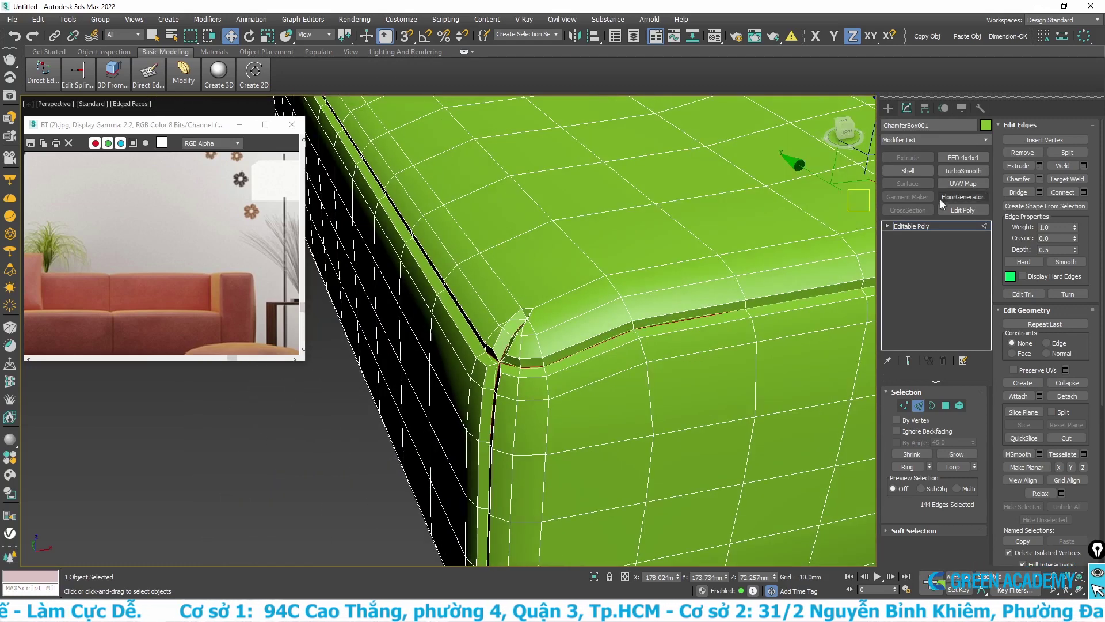
{"action": "left_click", "coordinate": [923, 227]}
{"action": "scroll", "coordinate": [576, 322], "scroll_direction": "down", "scroll_amount": 5}
Align ChamferBox001 to Shape001 on the X axis, check the corner in wireframe, and select Shape001.
{"action": "key", "text": "shift+a"}
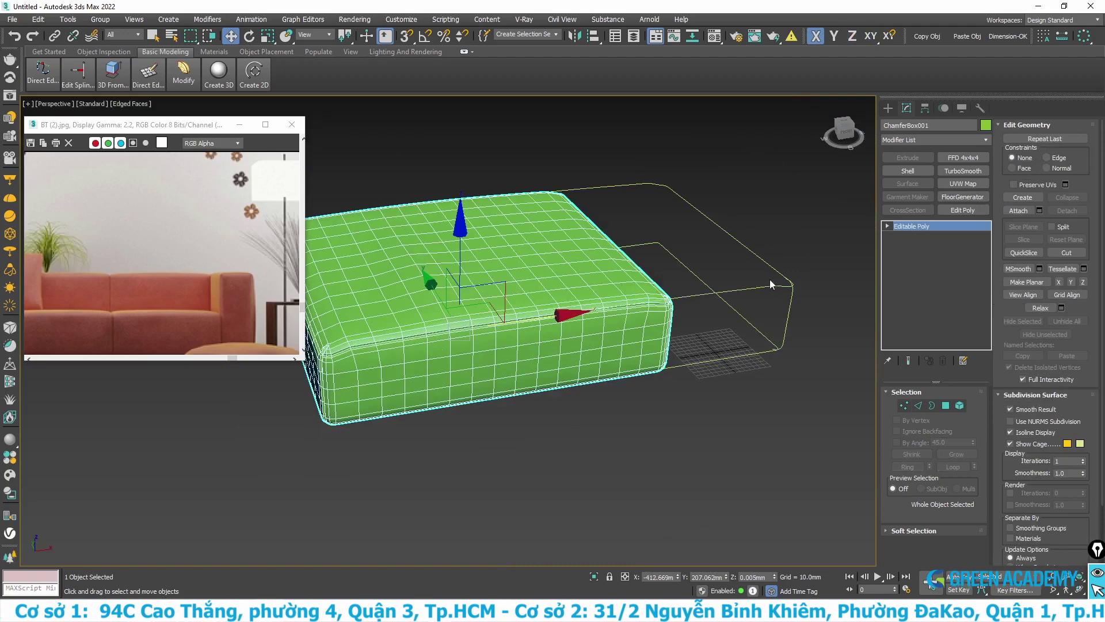
{"action": "left_click", "coordinate": [747, 300]}
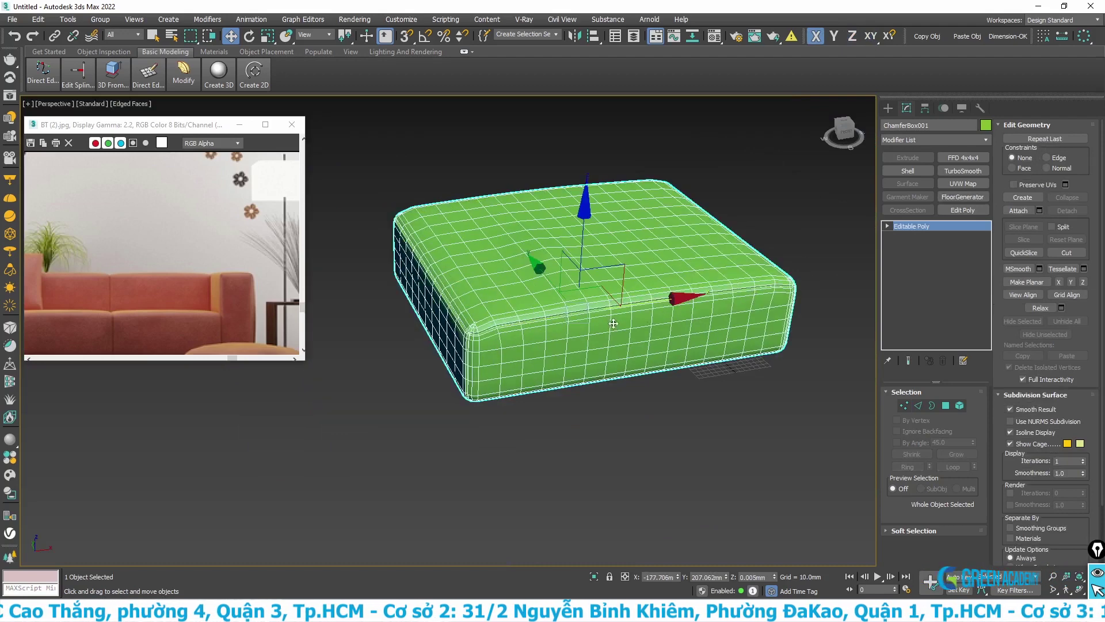
{"action": "scroll", "coordinate": [475, 331], "scroll_direction": "up", "scroll_amount": 2}
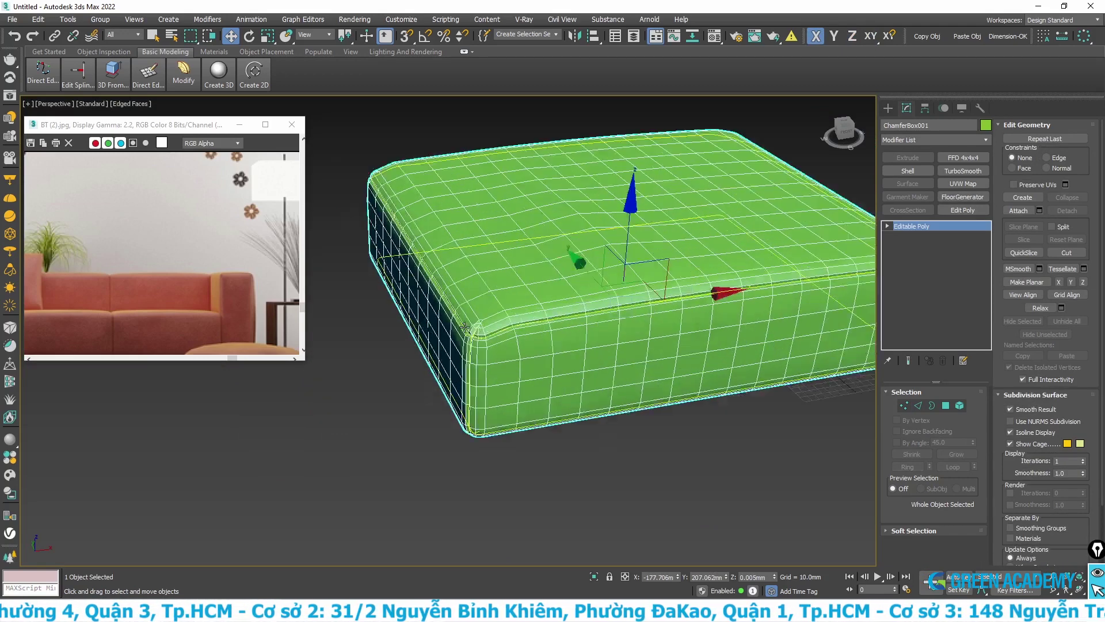
{"action": "scroll", "coordinate": [475, 331], "scroll_direction": "up", "scroll_amount": 3}
{"action": "scroll", "coordinate": [475, 331], "scroll_direction": "up", "scroll_amount": 3}
{"action": "scroll", "coordinate": [475, 331], "scroll_direction": "up", "scroll_amount": 3}
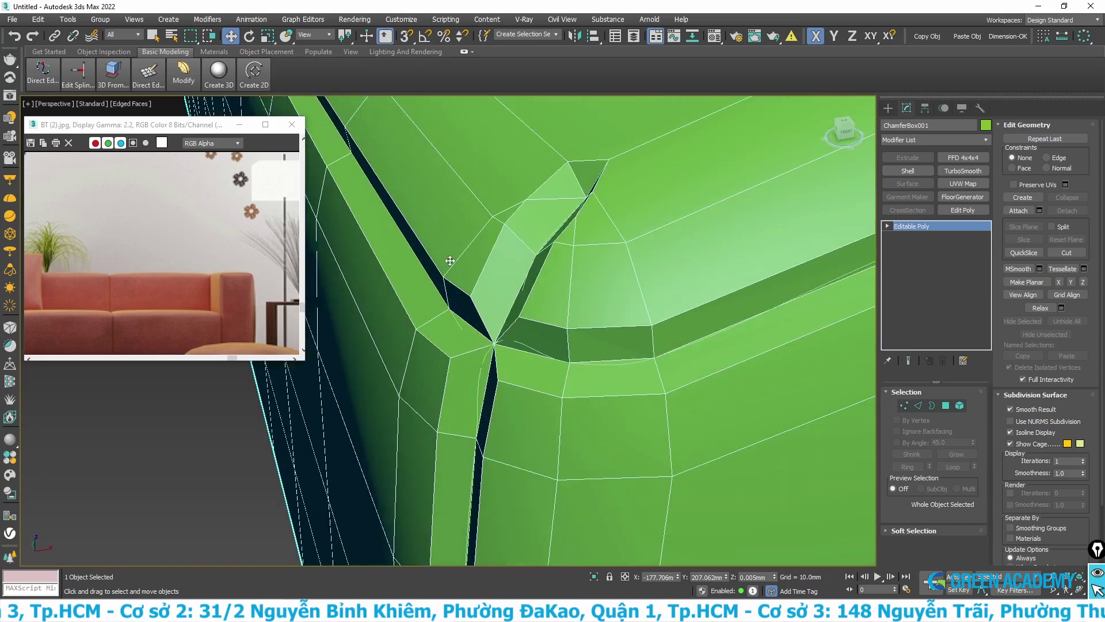
{"action": "key", "text": "F3"}
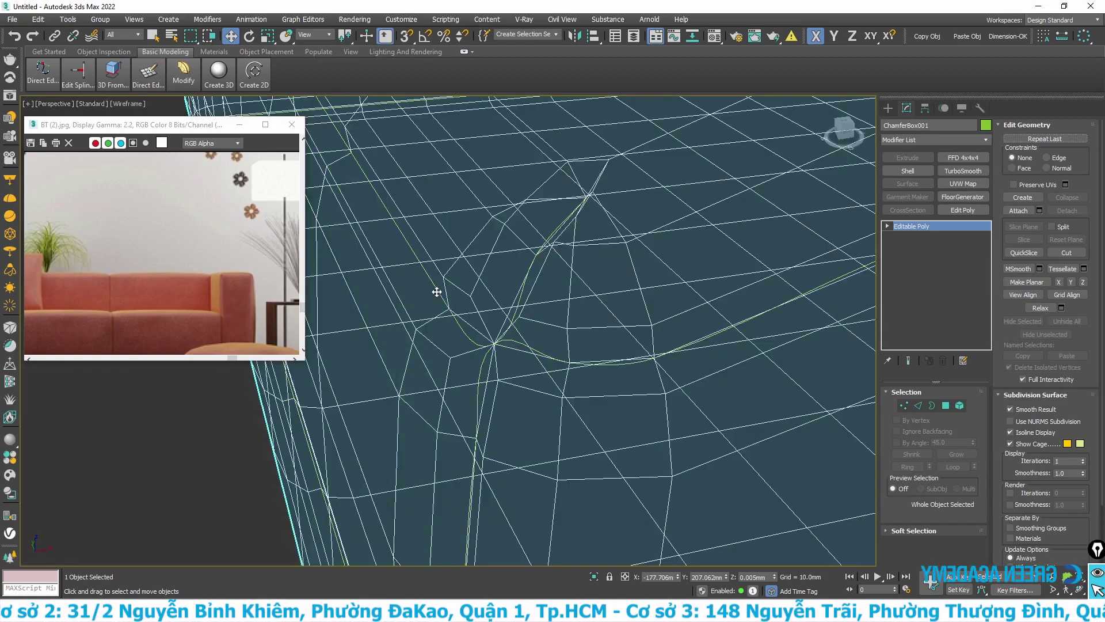
{"action": "key", "text": "F3"}
{"action": "key", "text": "F3"}
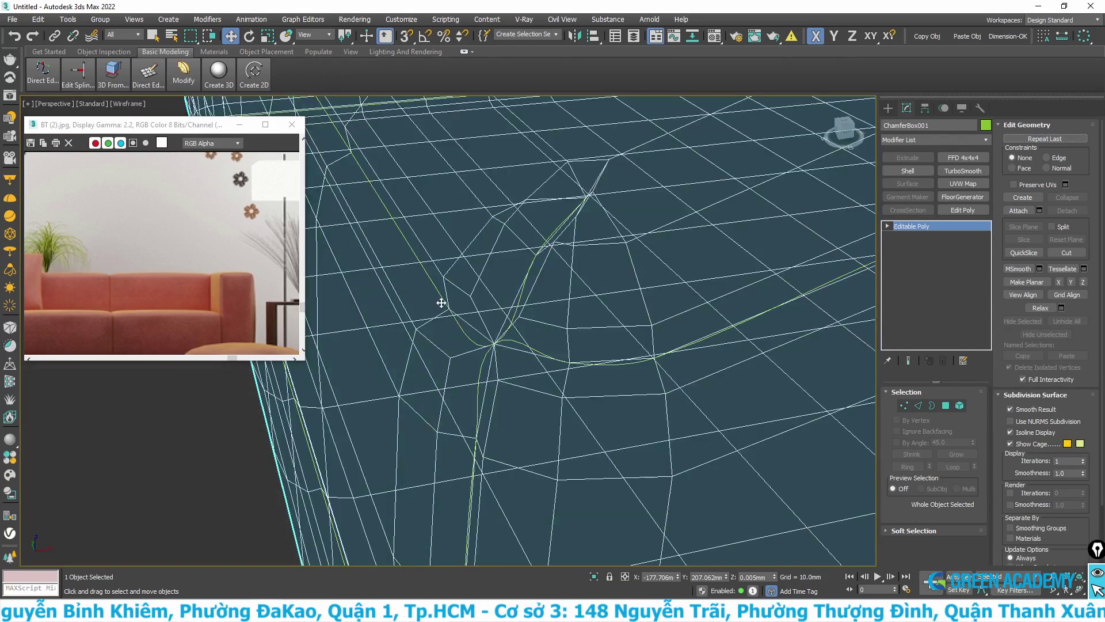
{"action": "left_click", "coordinate": [441, 303]}
{"action": "key", "text": "F3"}
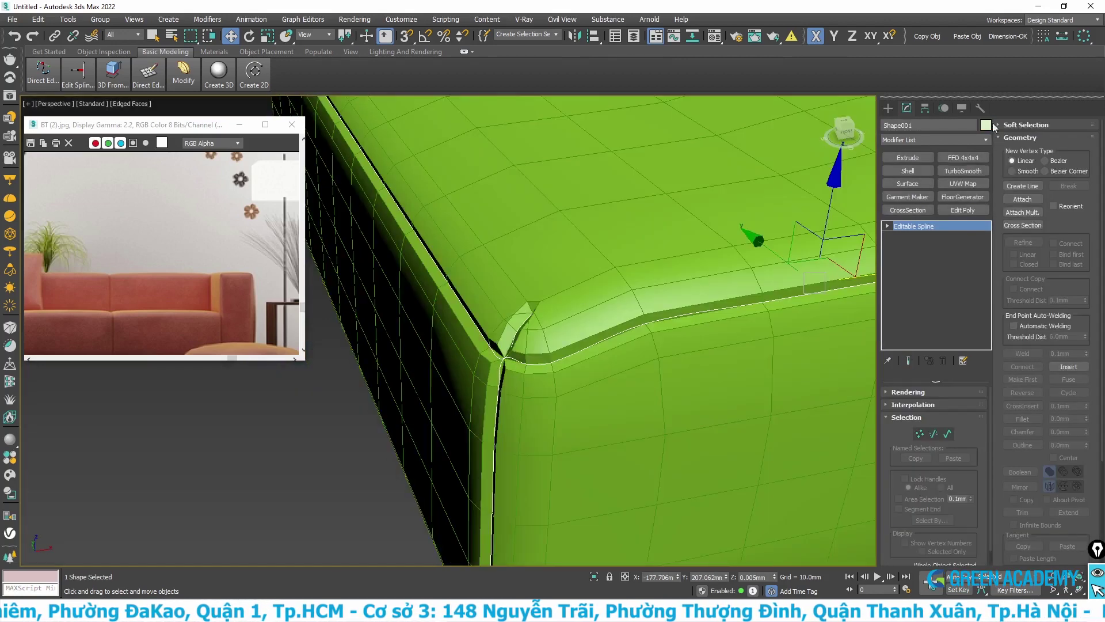
Enable Shape001 rendering in renderer and viewport with a 3mm radial thickness.
{"action": "left_click", "coordinate": [901, 392]}
{"action": "left_click", "coordinate": [896, 413]}
{"action": "left_click", "coordinate": [895, 403]}
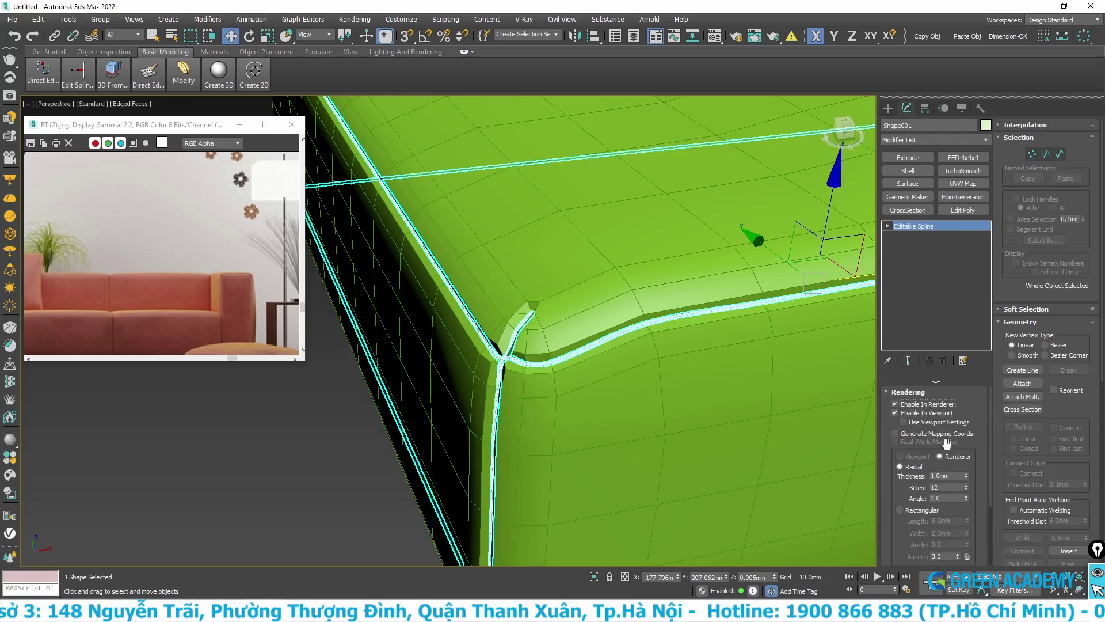
{"action": "double_click", "coordinate": [950, 475]}
{"action": "type", "text": "3"}
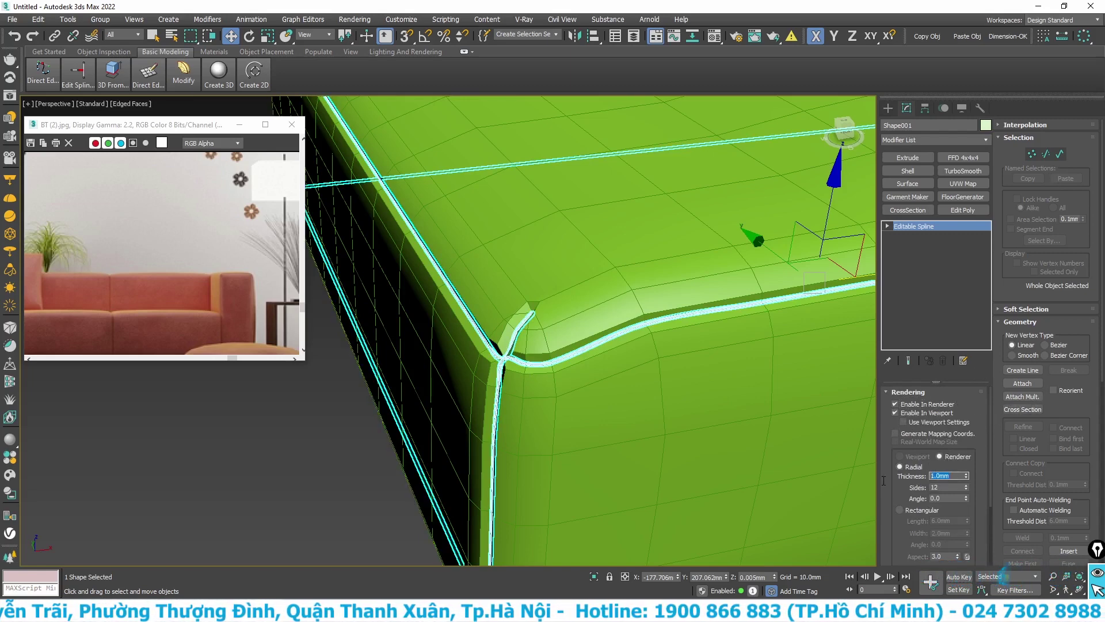
{"action": "key", "text": "Return"}
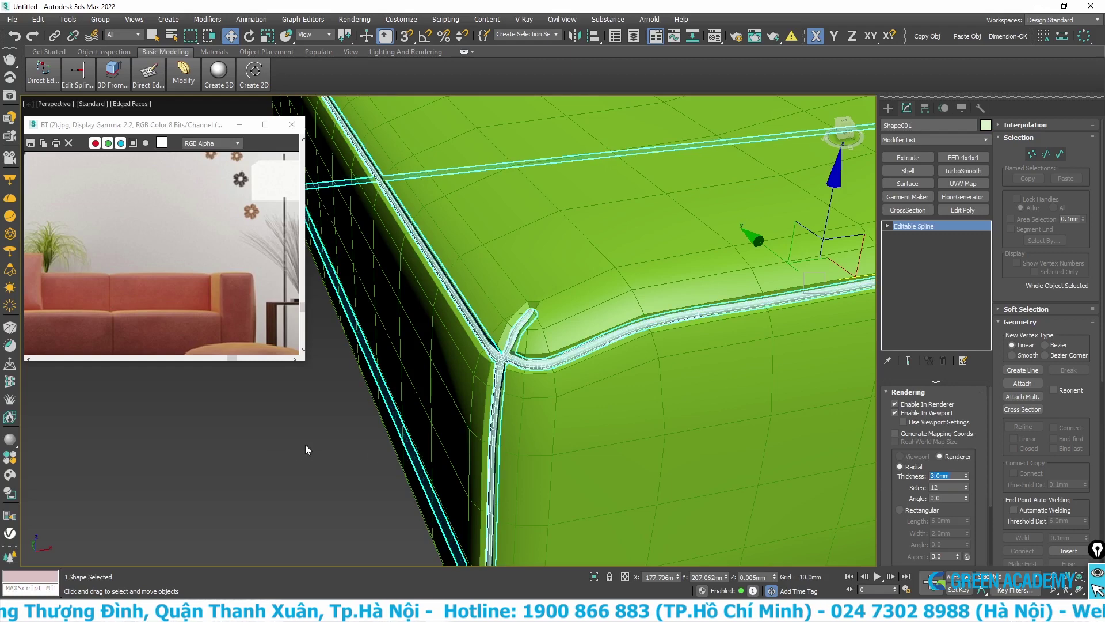
Inspect the piped corner in plain shading, then reselect the spline and raise its thickness to 5mm.
{"action": "left_click", "coordinate": [305, 449]}
{"action": "middle_click_drag", "start_coordinate": [365, 418], "coordinate": [474, 380], "text": "alt"}
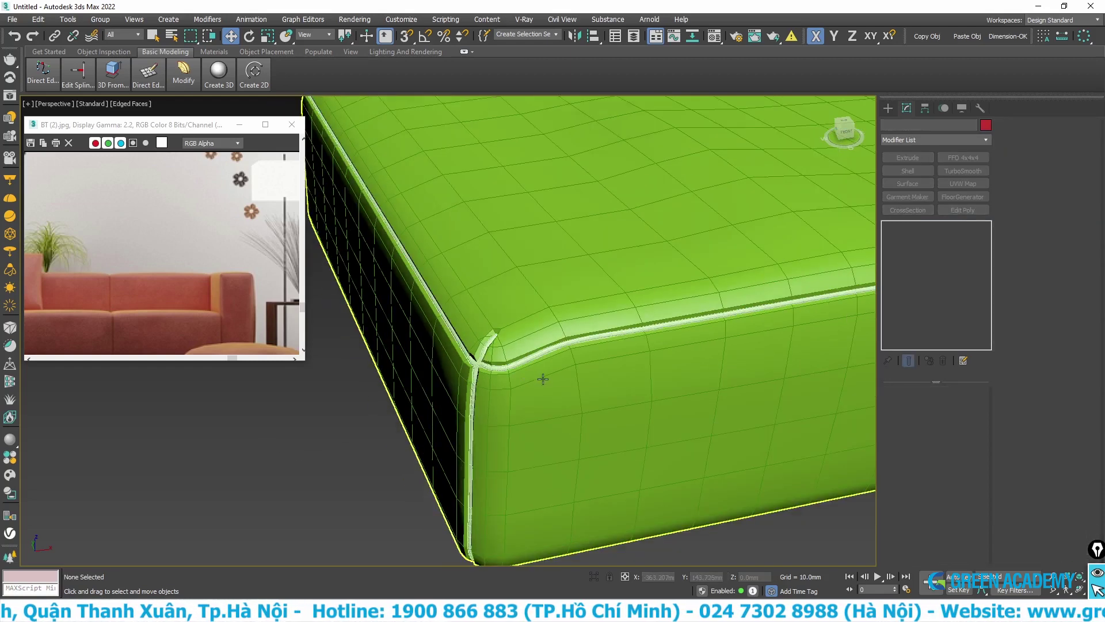
{"action": "key", "text": "F4"}
{"action": "scroll", "coordinate": [563, 400], "scroll_direction": "down", "scroll_amount": 5}
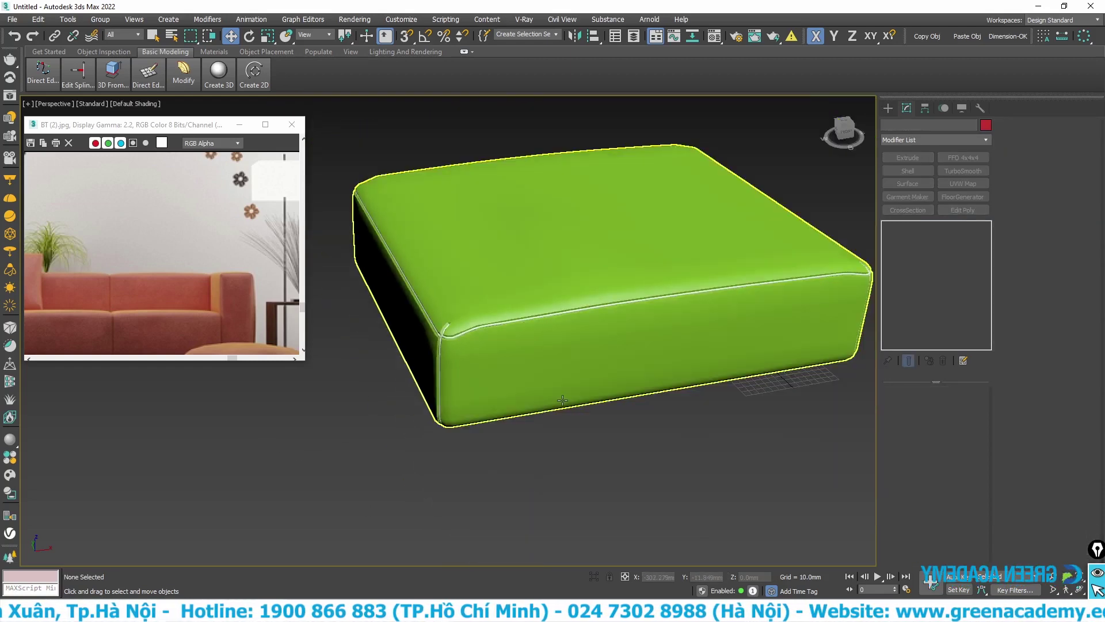
{"action": "scroll", "coordinate": [447, 329], "scroll_direction": "up", "scroll_amount": 5}
{"action": "scroll", "coordinate": [412, 365], "scroll_direction": "up", "scroll_amount": 3}
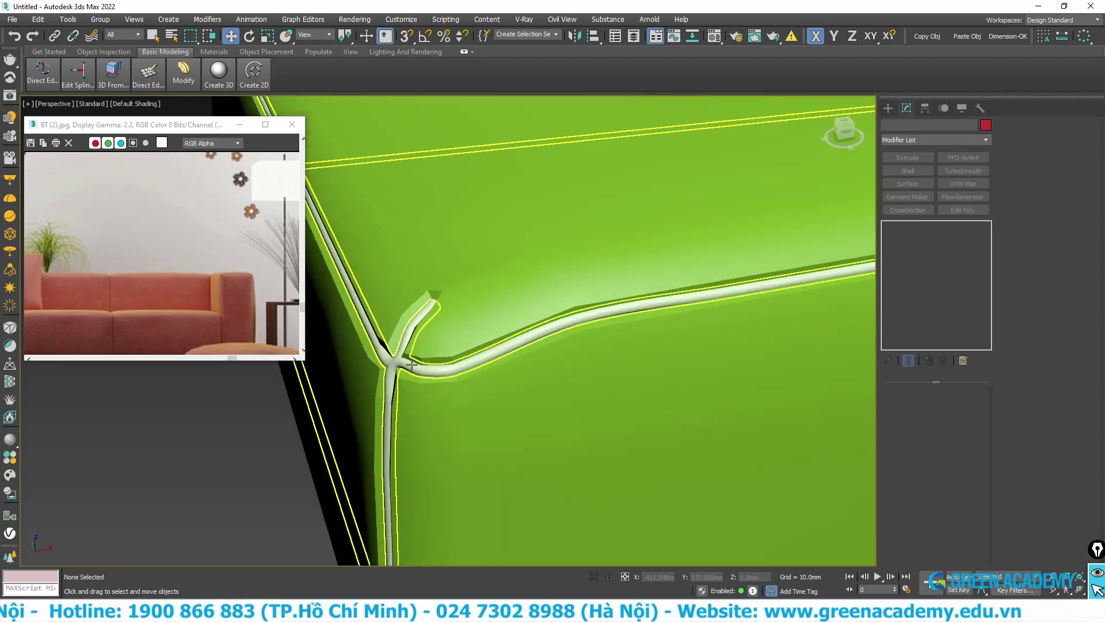
{"action": "left_click", "coordinate": [412, 364]}
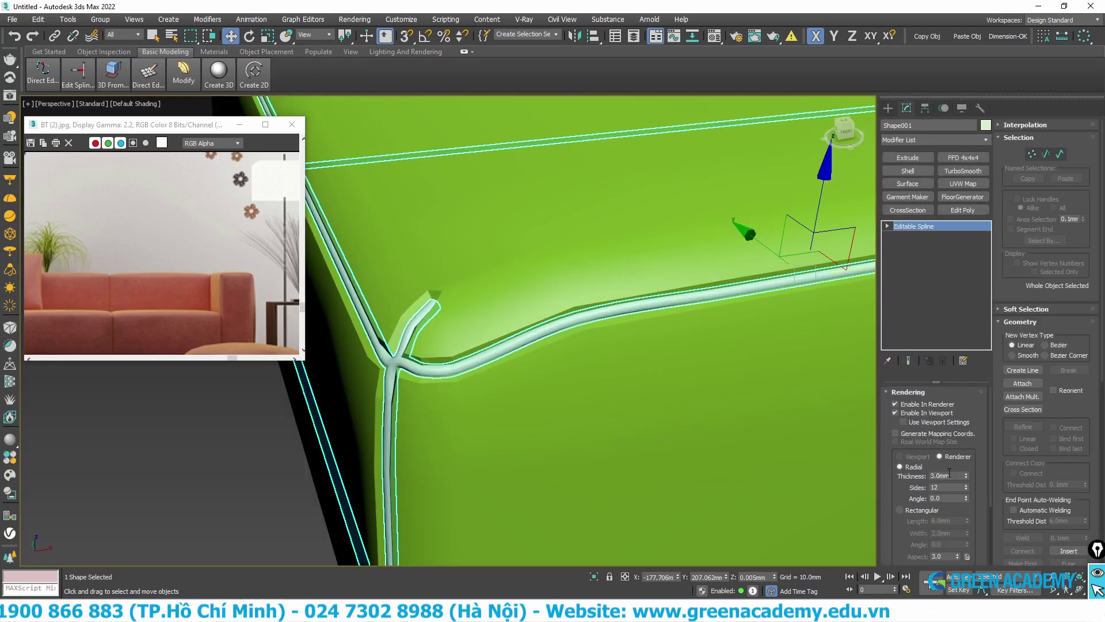
{"action": "key", "text": "Return"}
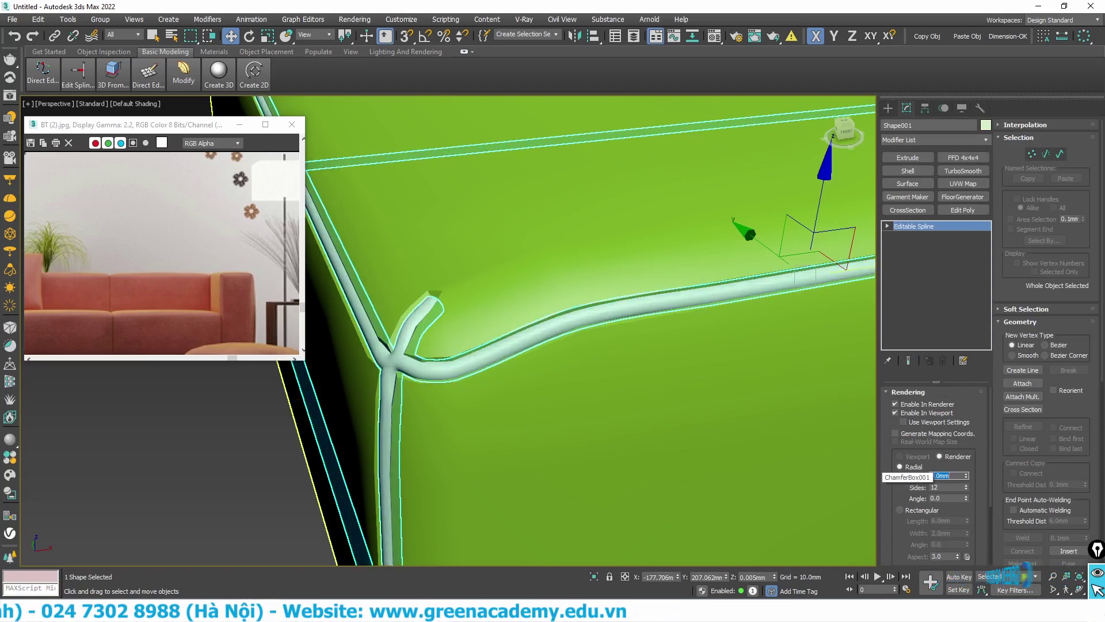
{"action": "scroll", "coordinate": [531, 377], "scroll_direction": "up", "scroll_amount": 3}
{"action": "scroll", "coordinate": [531, 376], "scroll_direction": "up", "scroll_amount": 2}
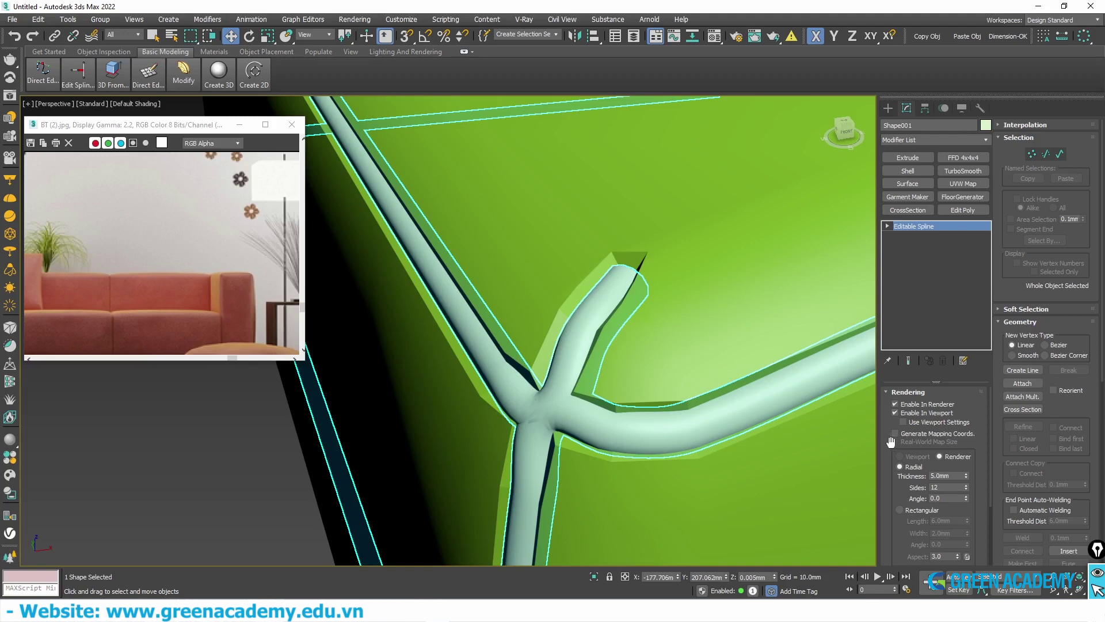
Delete the two vertices of the stray upward piping branch in Vertex mode.
{"action": "key", "text": "1"}
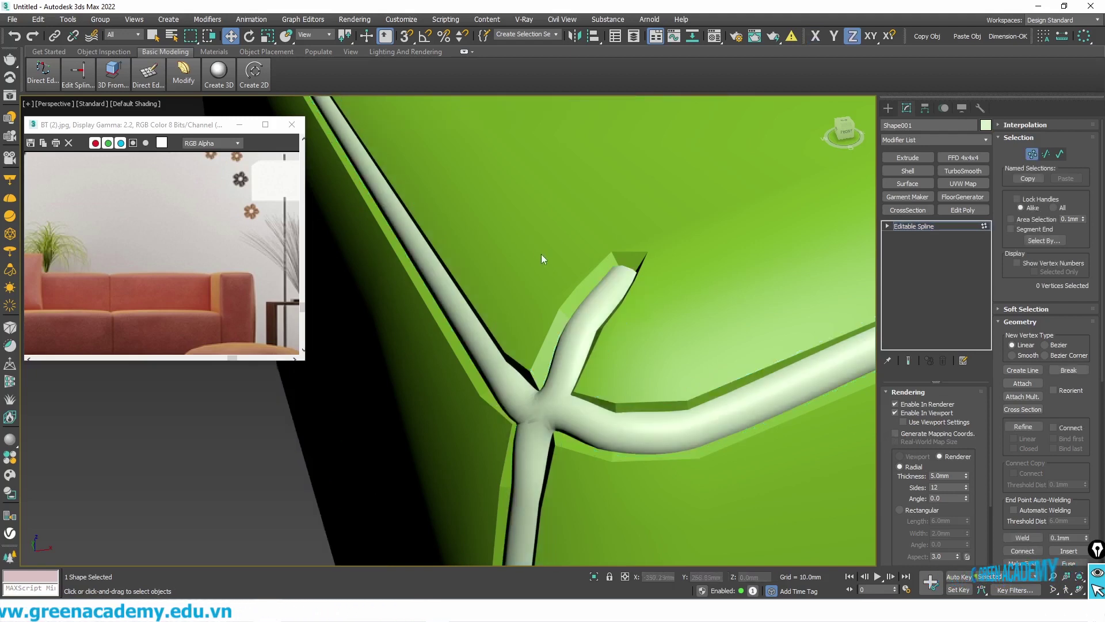
{"action": "left_click_drag", "start_coordinate": [524, 229], "coordinate": [699, 362]}
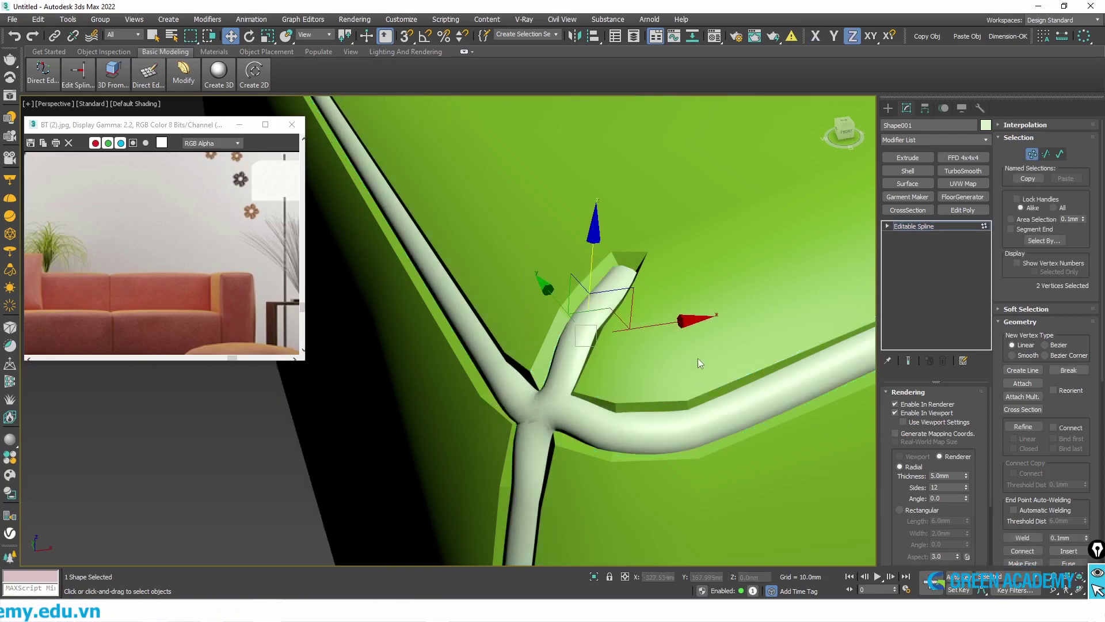
{"action": "key", "text": "F3"}
{"action": "key", "text": "Delete"}
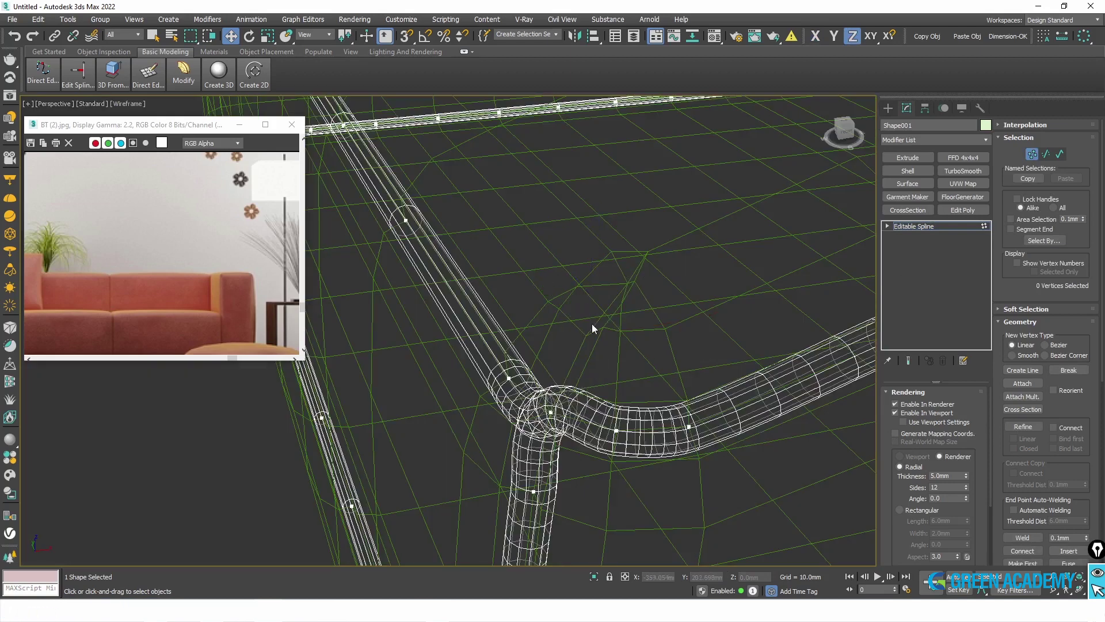
{"action": "key", "text": "F3"}
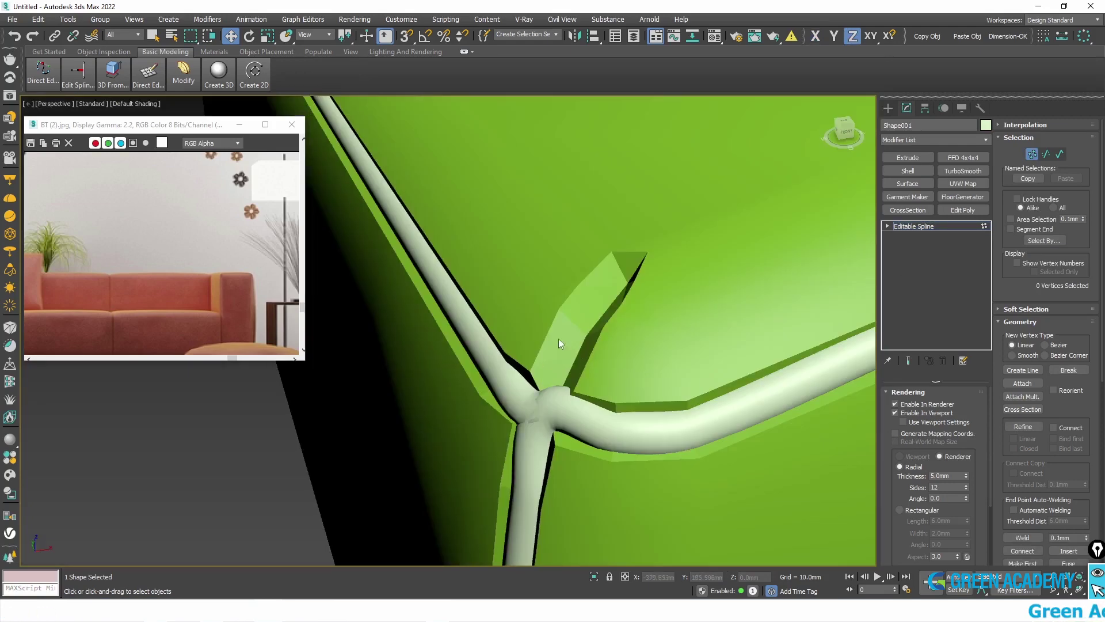
{"action": "scroll", "coordinate": [558, 338], "scroll_direction": "down", "scroll_amount": 2}
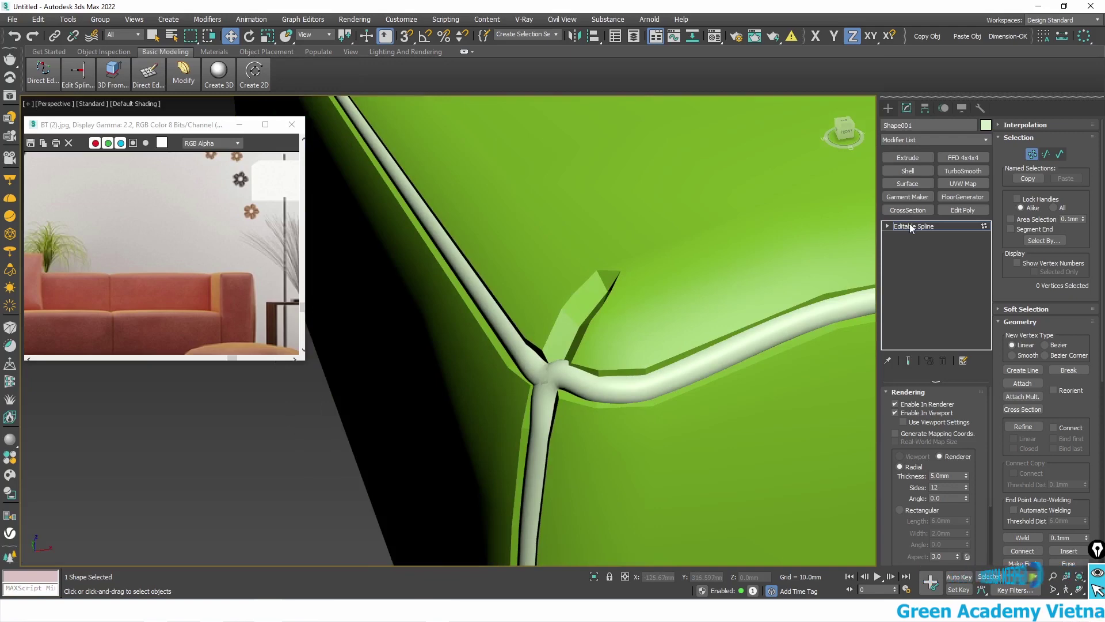
Select ChamferBox001 and open its Modifier List at the T entries.
{"action": "left_click", "coordinate": [581, 262]}
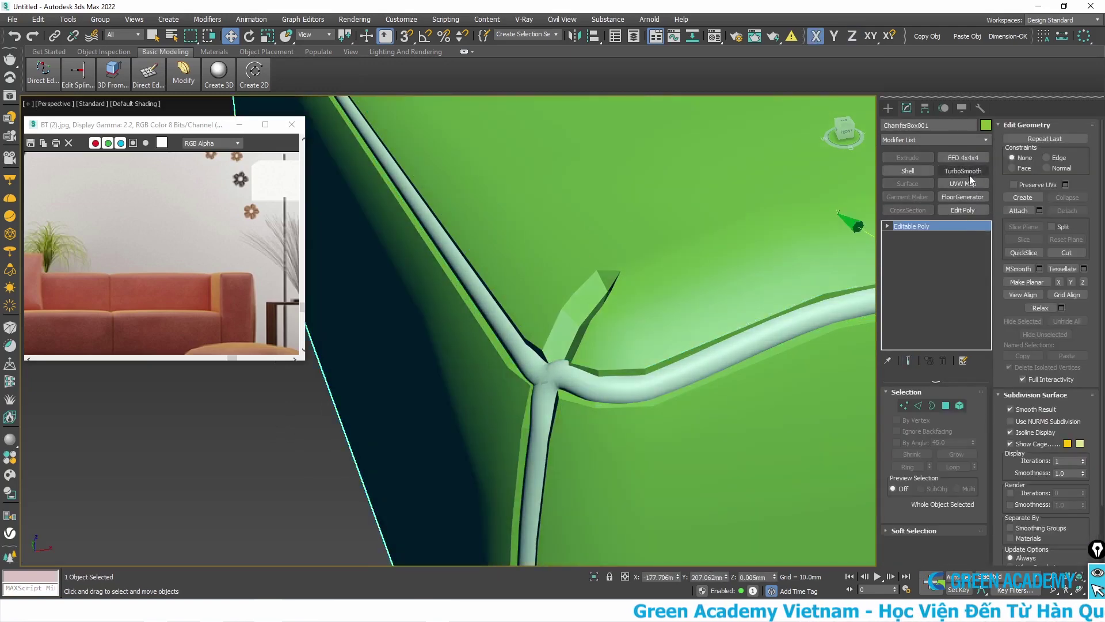
{"action": "left_click", "coordinate": [948, 140]}
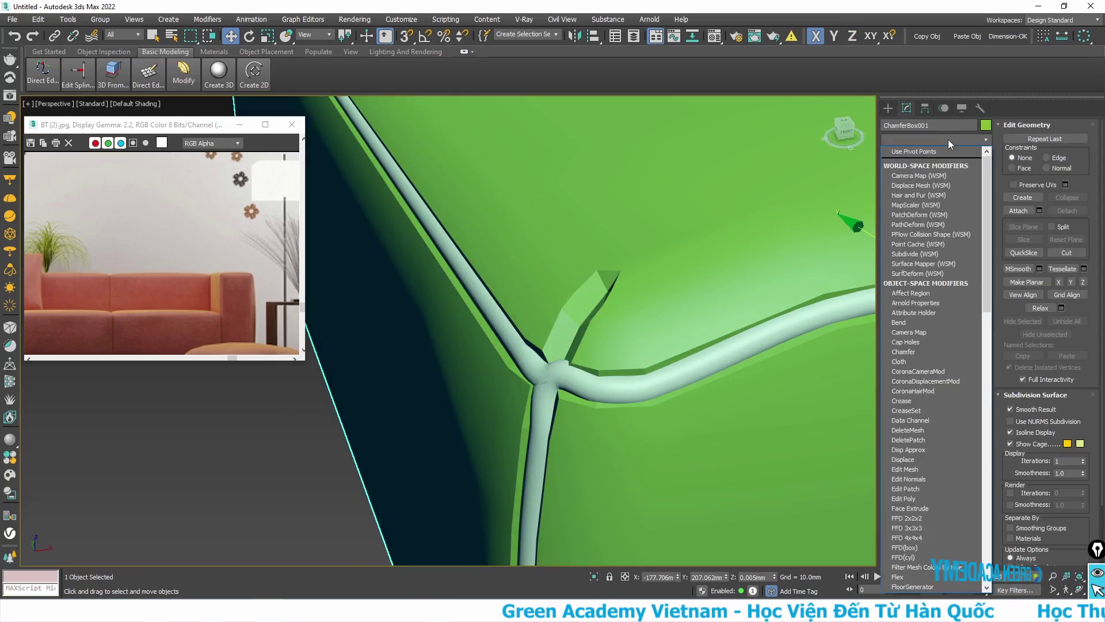
{"action": "key", "text": "t"}
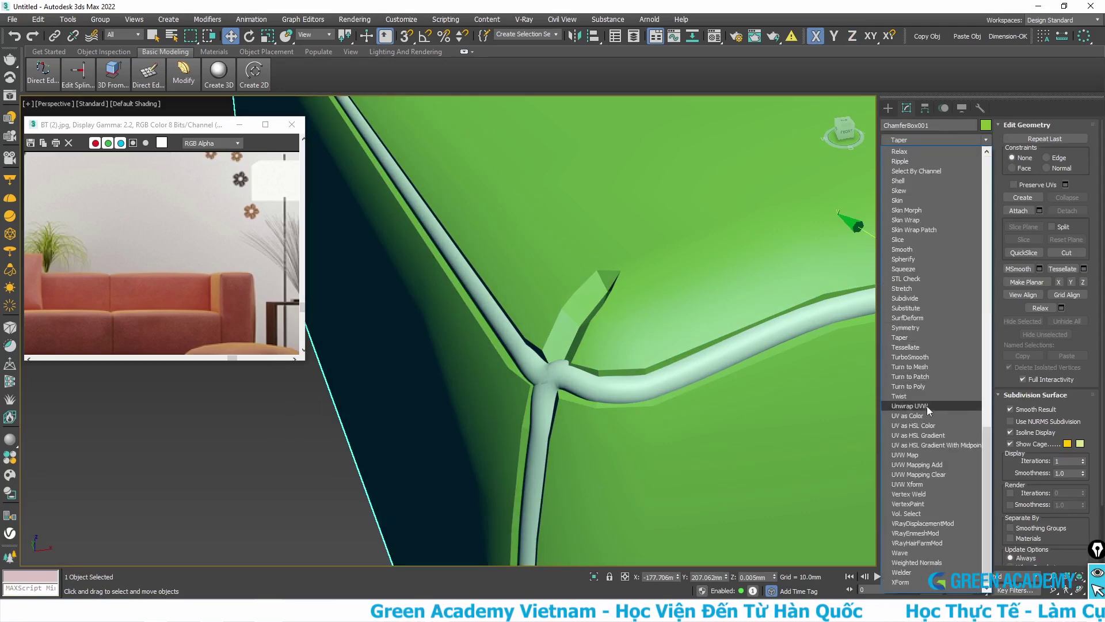
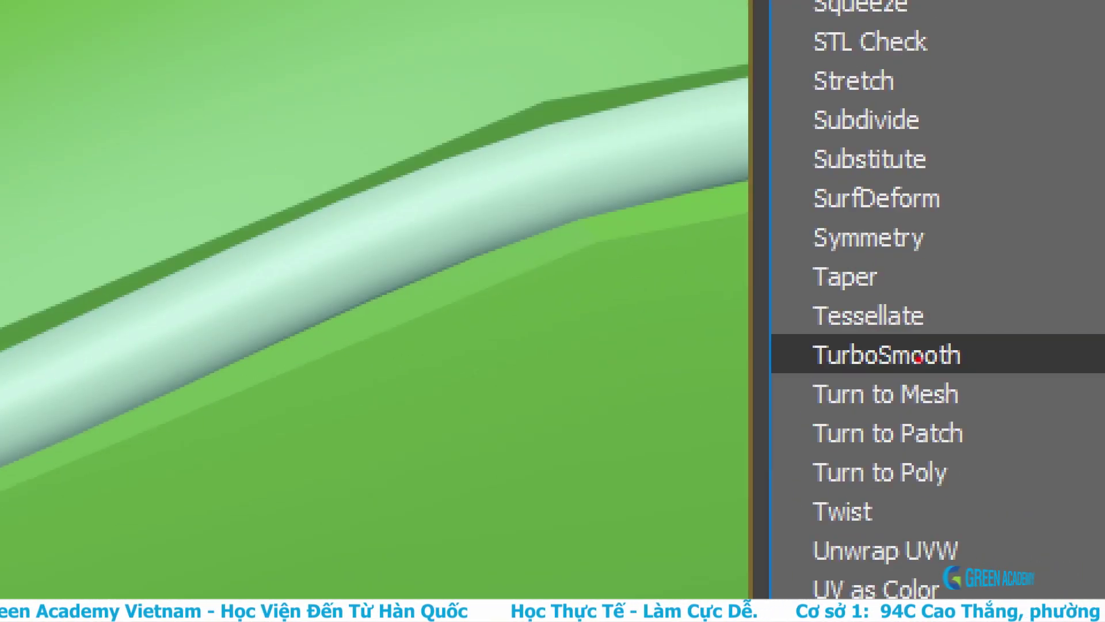
Replace the cushion's Taper modifier with TurboSmooth.
{"action": "left_click", "coordinate": [918, 358]}
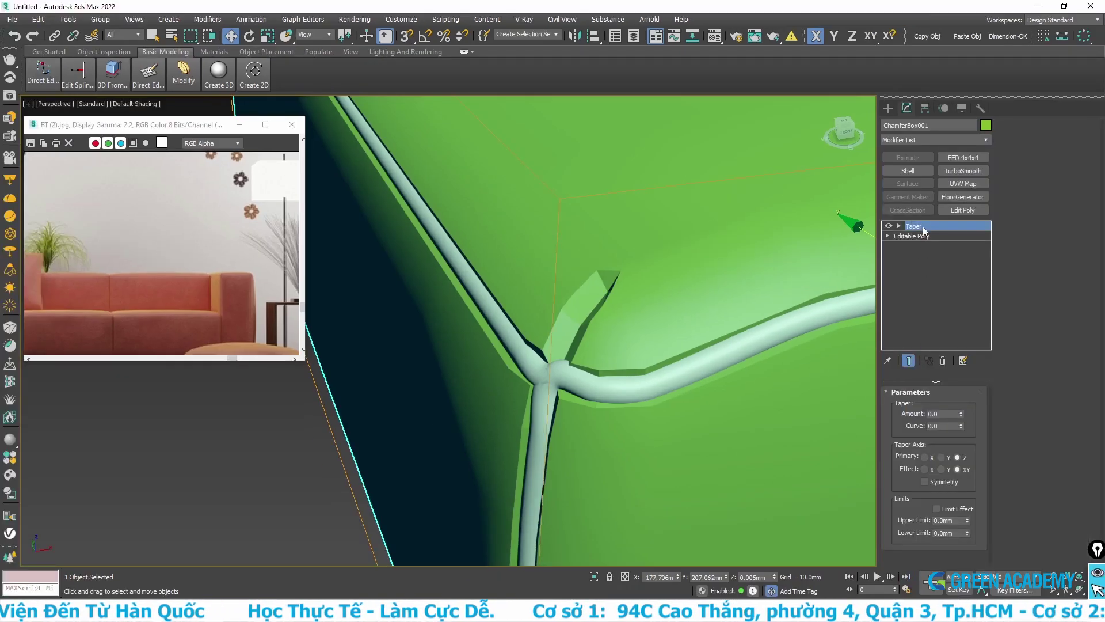
{"action": "right_click", "coordinate": [924, 226]}
{"action": "left_click", "coordinate": [967, 241]}
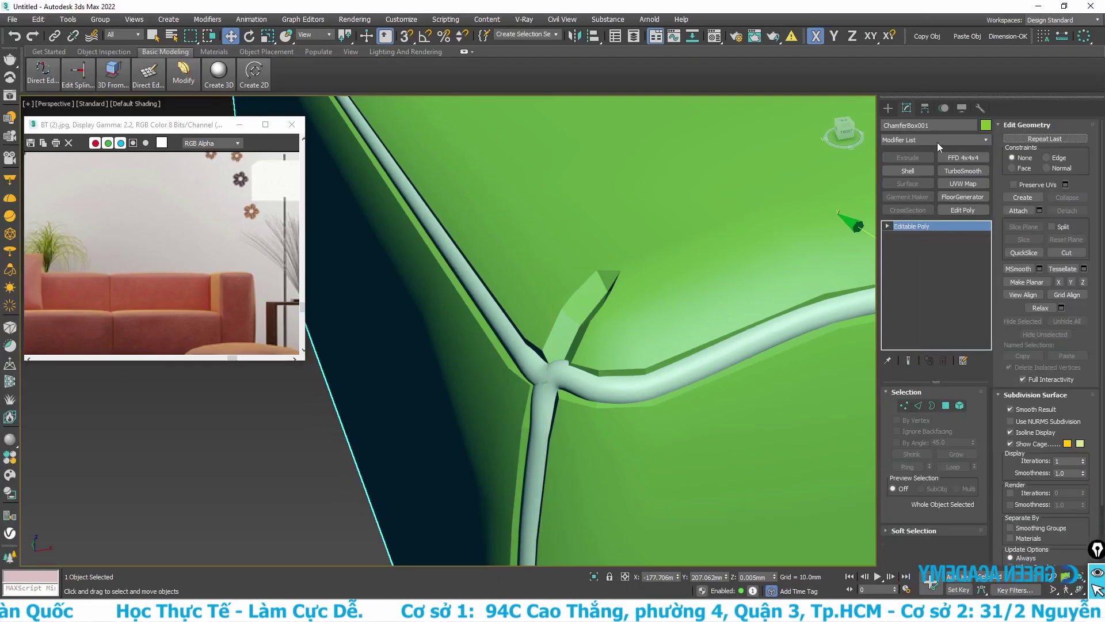
{"action": "left_click", "coordinate": [962, 171]}
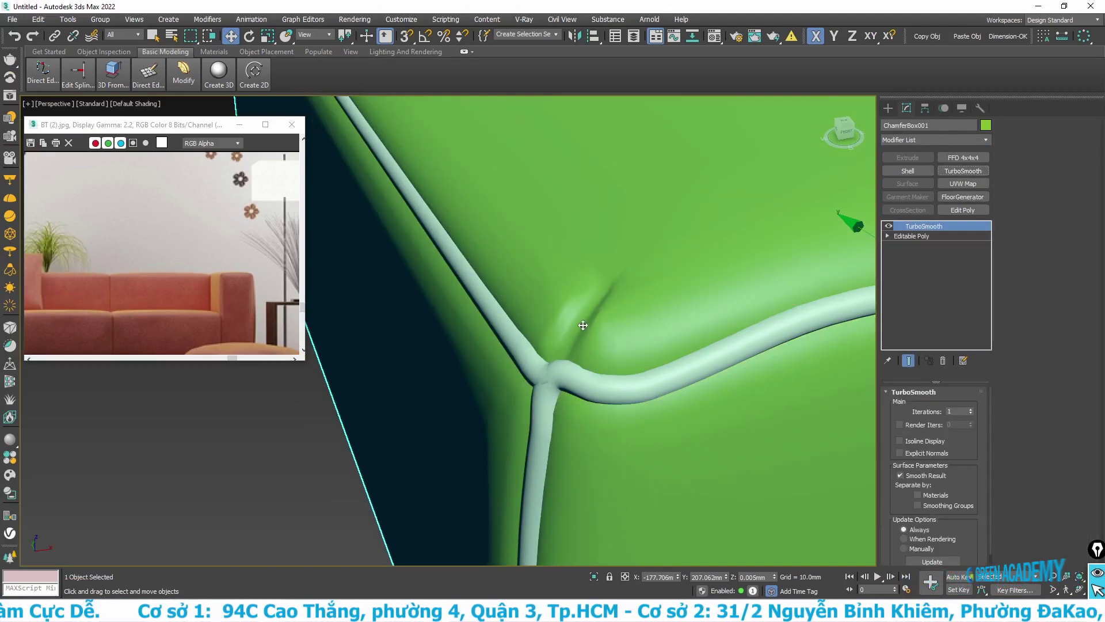
{"action": "scroll", "coordinate": [573, 367], "scroll_direction": "down", "scroll_amount": 2}
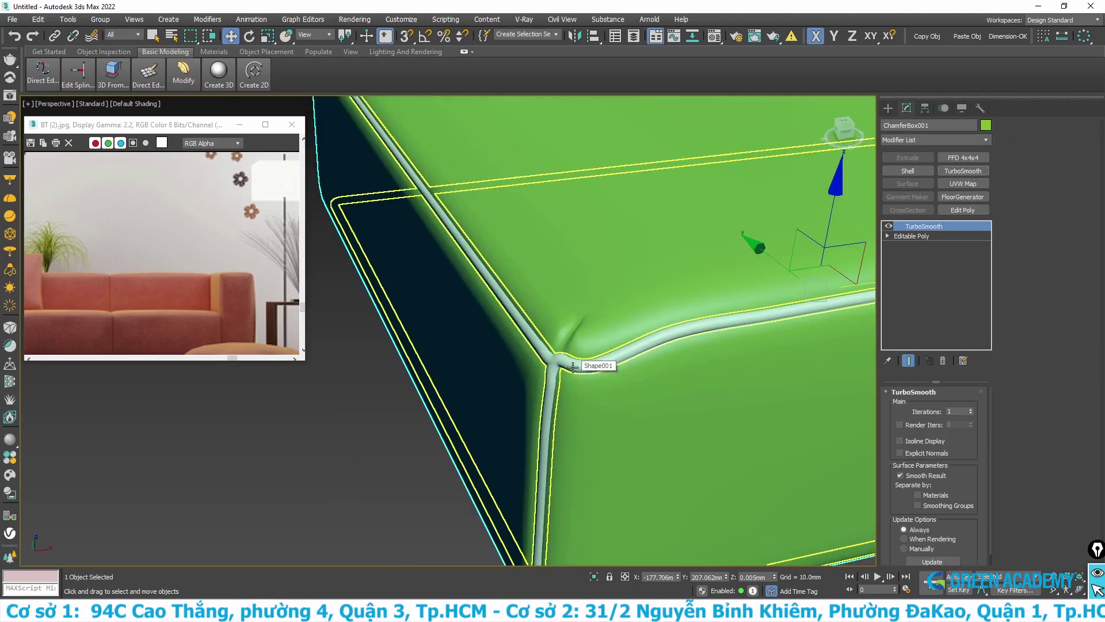
Delete the stray stub vertex at the Shape001 piping's corner junction.
{"action": "left_click", "coordinate": [573, 368]}
{"action": "mouse_move", "coordinate": [622, 365]}
{"action": "middle_mouse_down", "text": "alt"}
{"action": "mouse_move", "coordinate": [461, 389]}
{"action": "mouse_move", "coordinate": [571, 469]}
{"action": "middle_mouse_up", "text": "alt"}
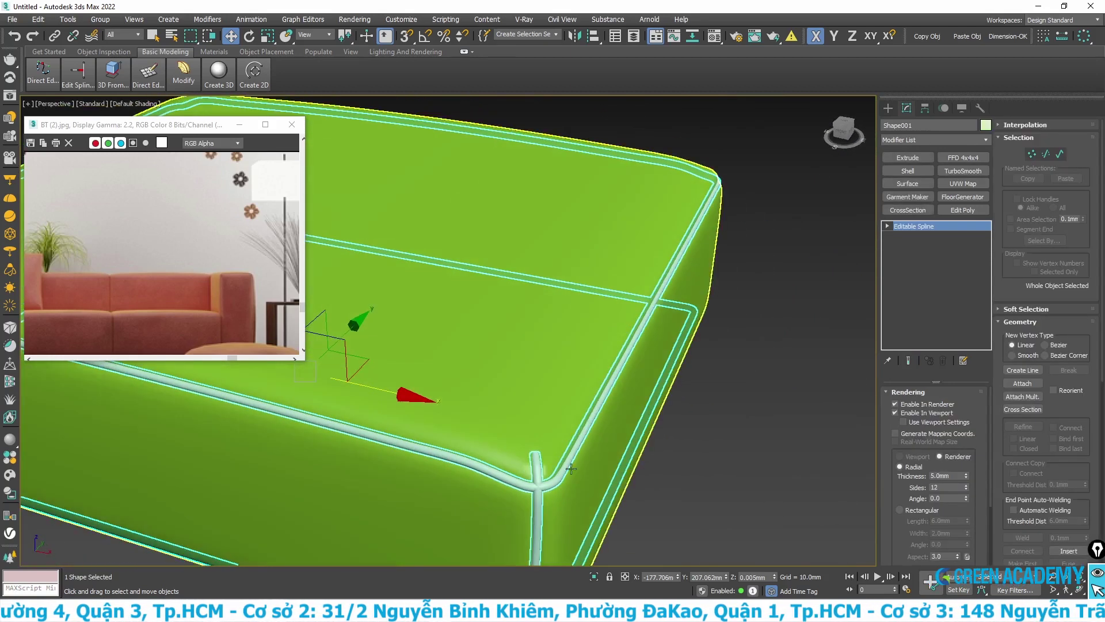
{"action": "scroll", "coordinate": [536, 453], "scroll_direction": "up", "scroll_amount": 2}
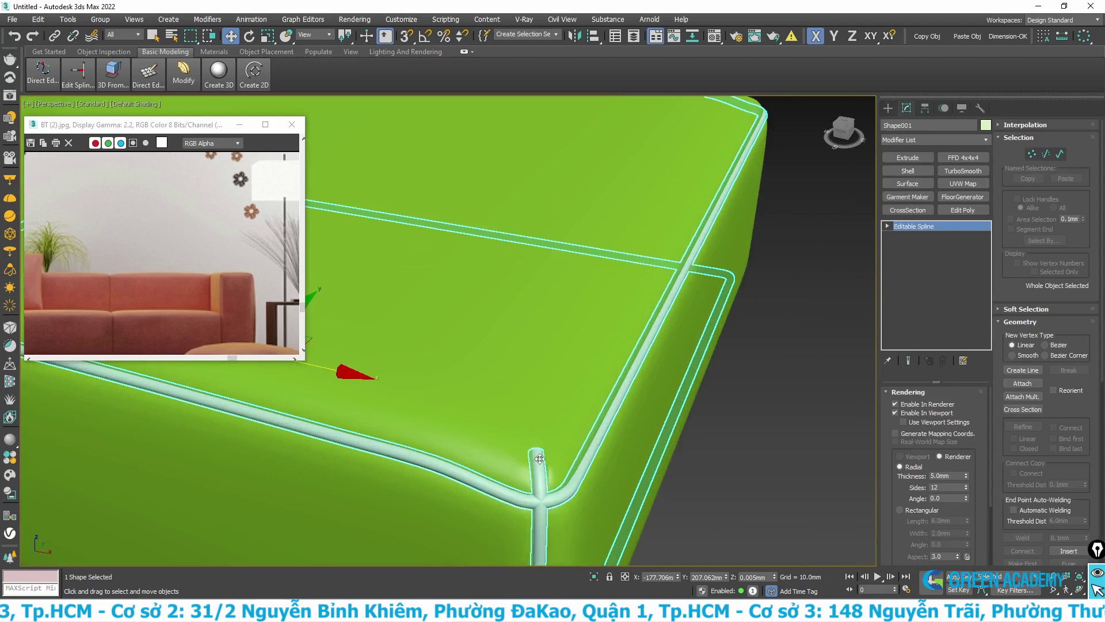
{"action": "key", "text": "1"}
{"action": "left_click_drag", "start_coordinate": [540, 451], "coordinate": [561, 482]}
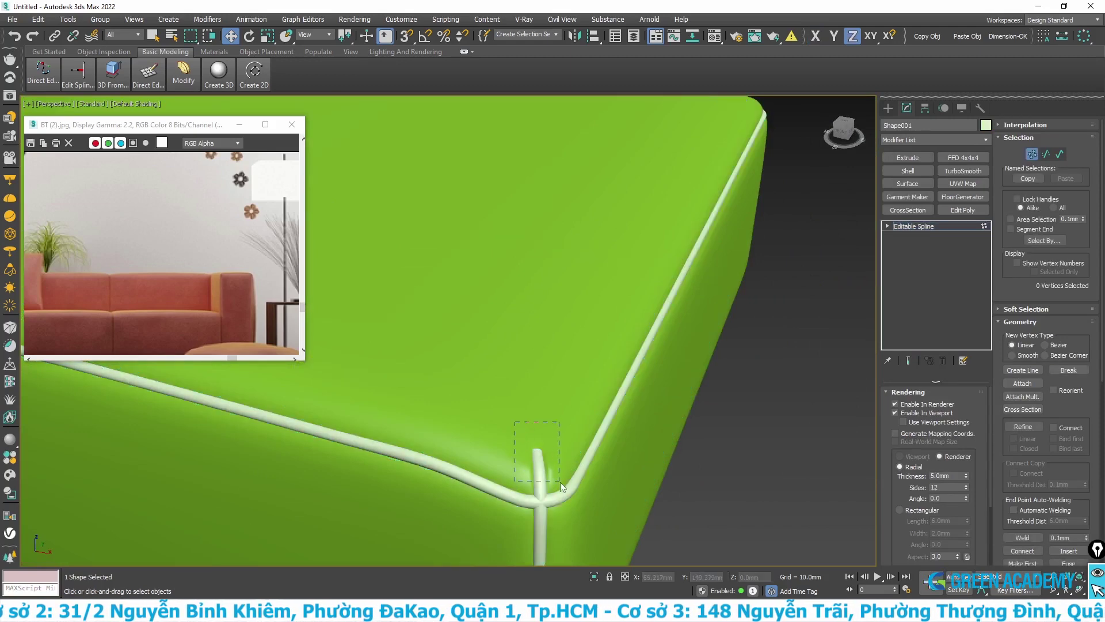
{"action": "key", "text": "Delete"}
{"action": "scroll", "coordinate": [559, 479], "scroll_direction": "down", "scroll_amount": 1}
{"action": "scroll", "coordinate": [564, 471], "scroll_direction": "down", "scroll_amount": 3}
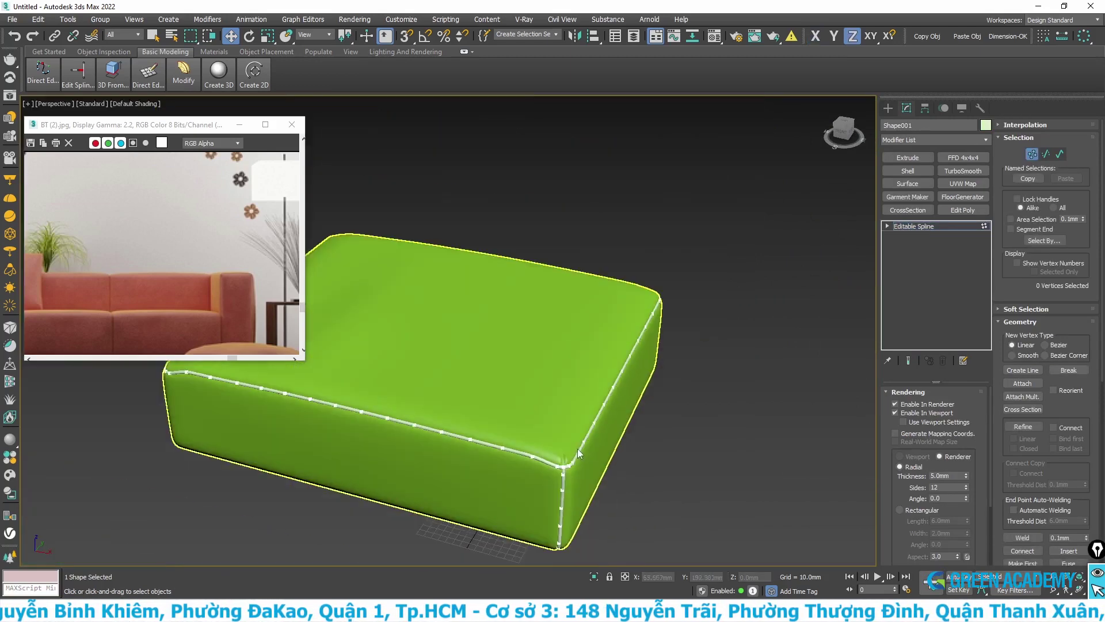
{"action": "middle_click_drag", "start_coordinate": [538, 469], "coordinate": [737, 441]}
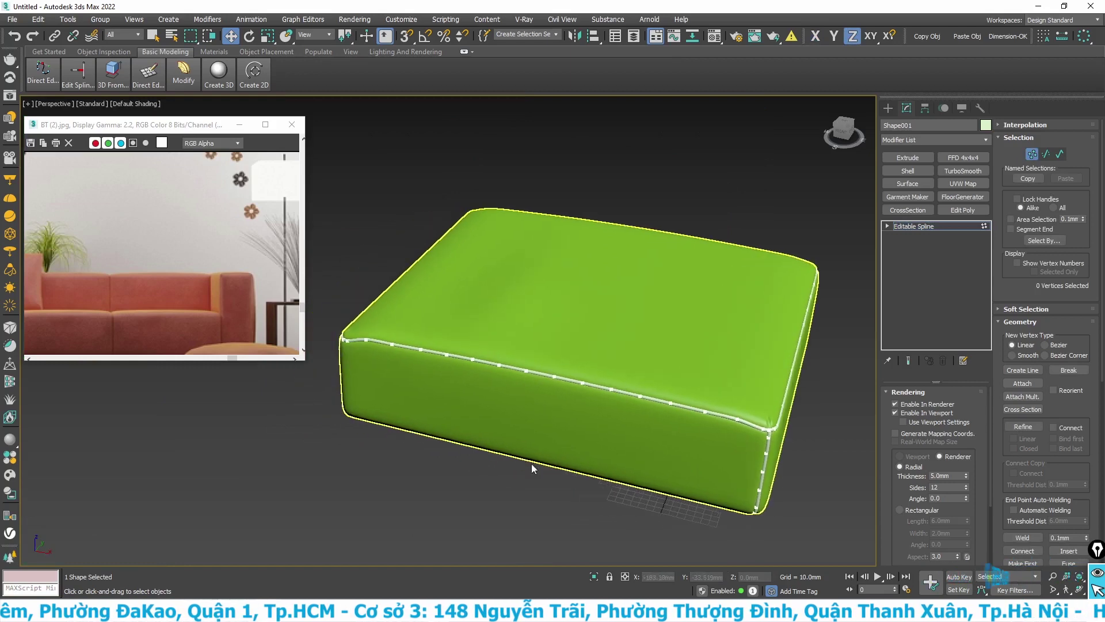
{"action": "mouse_move", "coordinate": [531, 464]}
{"action": "middle_mouse_down", "text": "alt"}
{"action": "mouse_move", "coordinate": [573, 449]}
{"action": "mouse_move", "coordinate": [555, 453]}
{"action": "middle_mouse_up", "text": "alt"}
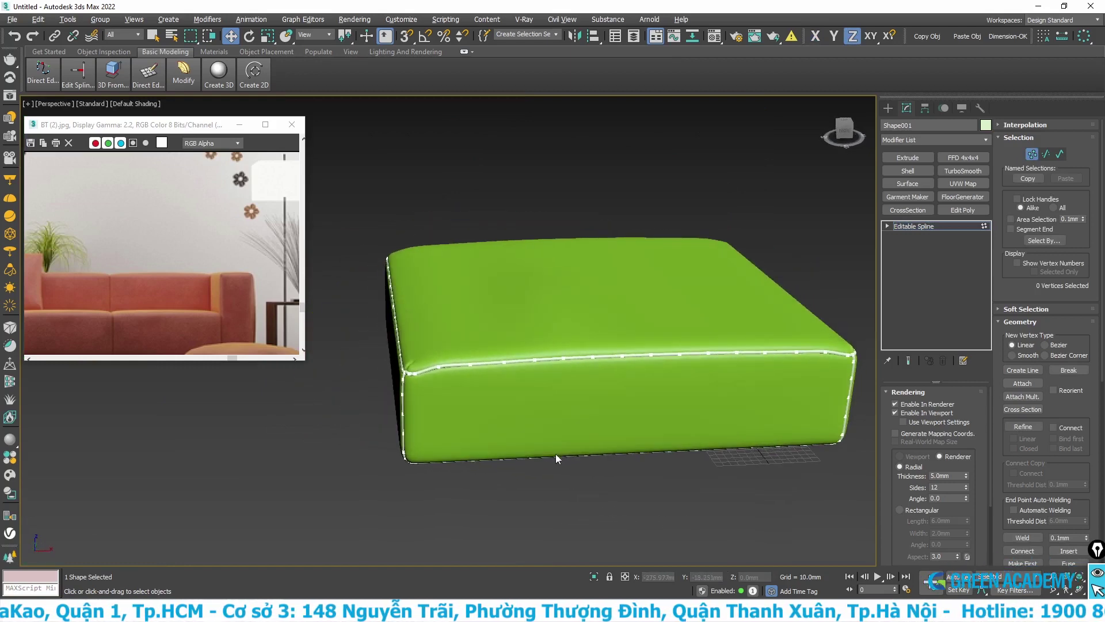
{"action": "left_click", "coordinate": [740, 192]}
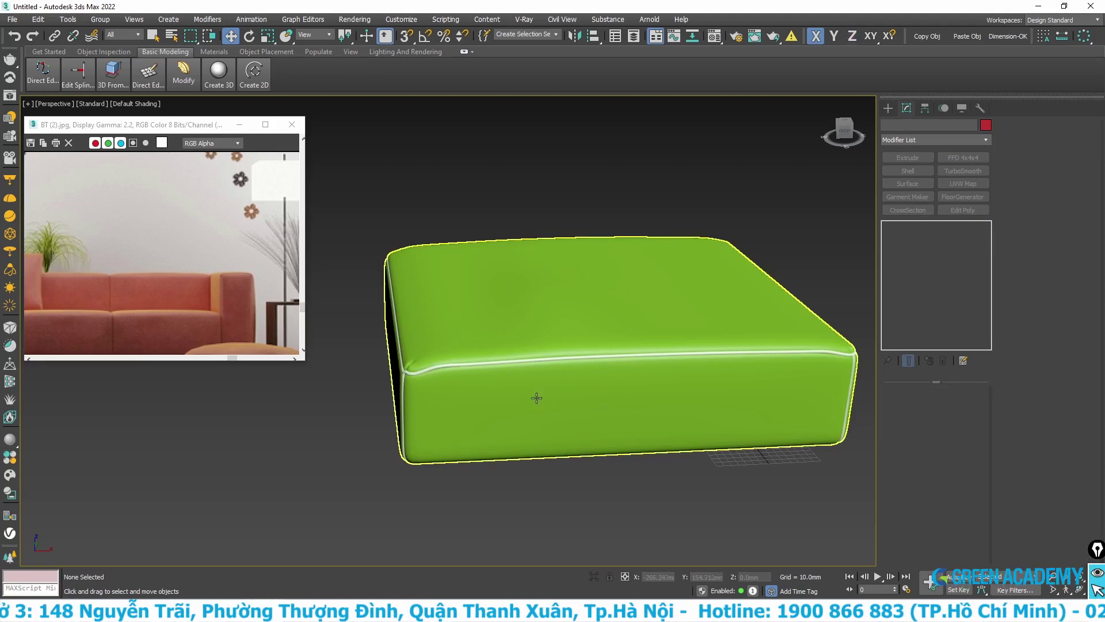
Select the cushion together with its piping and switch to the Top view.
{"action": "scroll", "coordinate": [543, 389], "scroll_direction": "down", "scroll_amount": 2}
{"action": "middle_click_drag", "start_coordinate": [530, 387], "coordinate": [490, 399]}
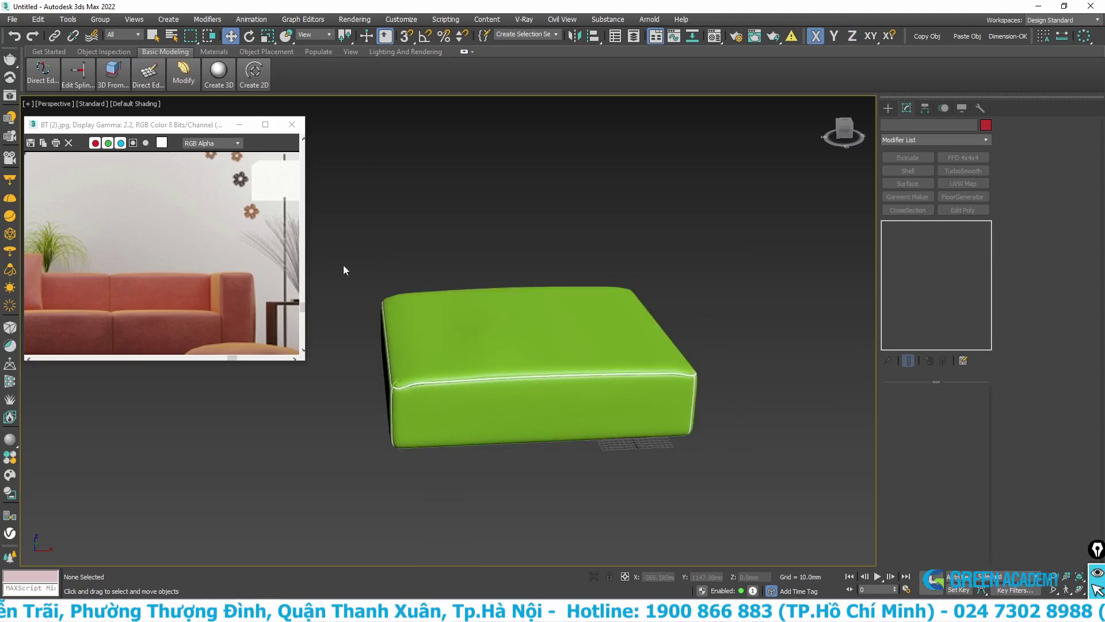
{"action": "left_click_drag", "start_coordinate": [724, 481], "coordinate": [725, 481]}
{"action": "key", "text": "t"}
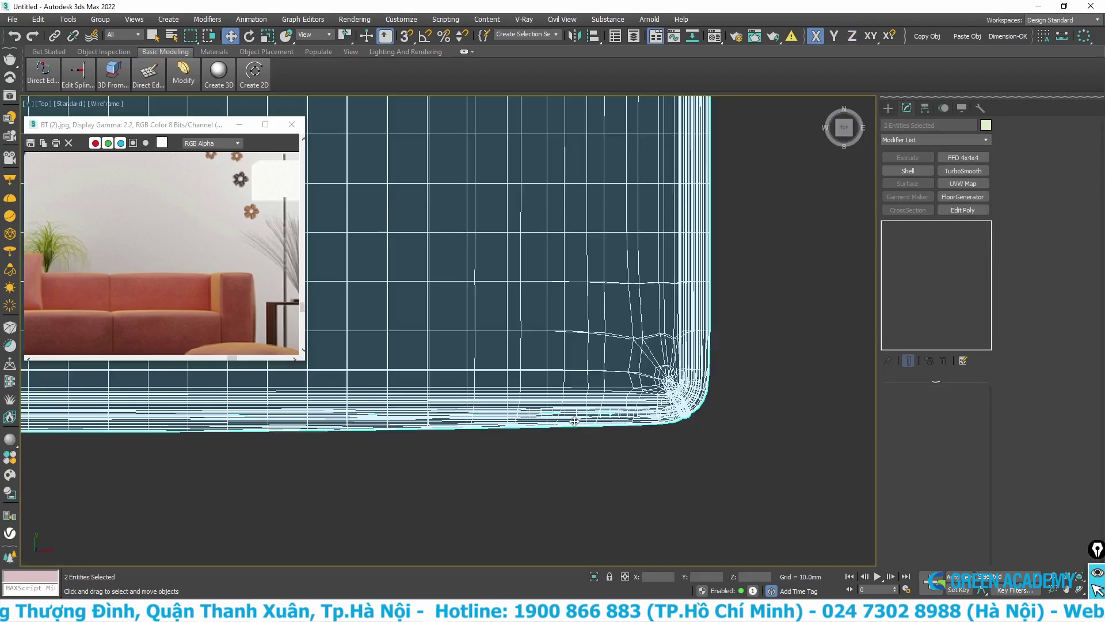
{"action": "scroll", "coordinate": [418, 384], "scroll_direction": "down", "scroll_amount": 3}
{"action": "scroll", "coordinate": [418, 384], "scroll_direction": "down", "scroll_amount": 4}
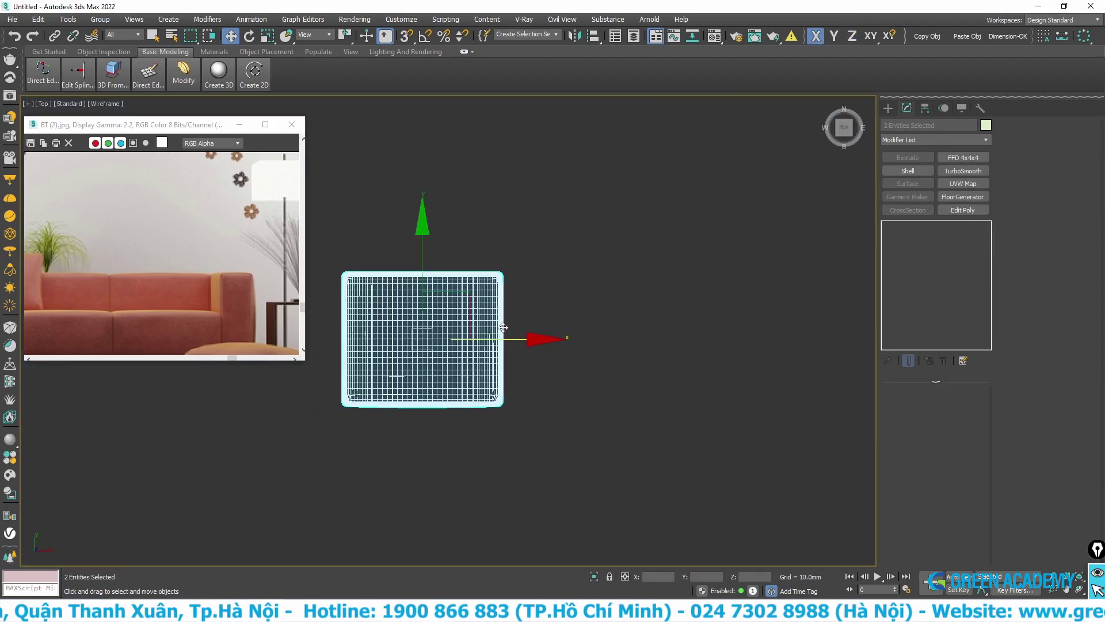
{"action": "scroll", "coordinate": [503, 327], "scroll_direction": "up", "scroll_amount": 1}
{"action": "scroll", "coordinate": [461, 341], "scroll_direction": "up", "scroll_amount": 2}
{"action": "scroll", "coordinate": [460, 346], "scroll_direction": "up", "scroll_amount": 2}
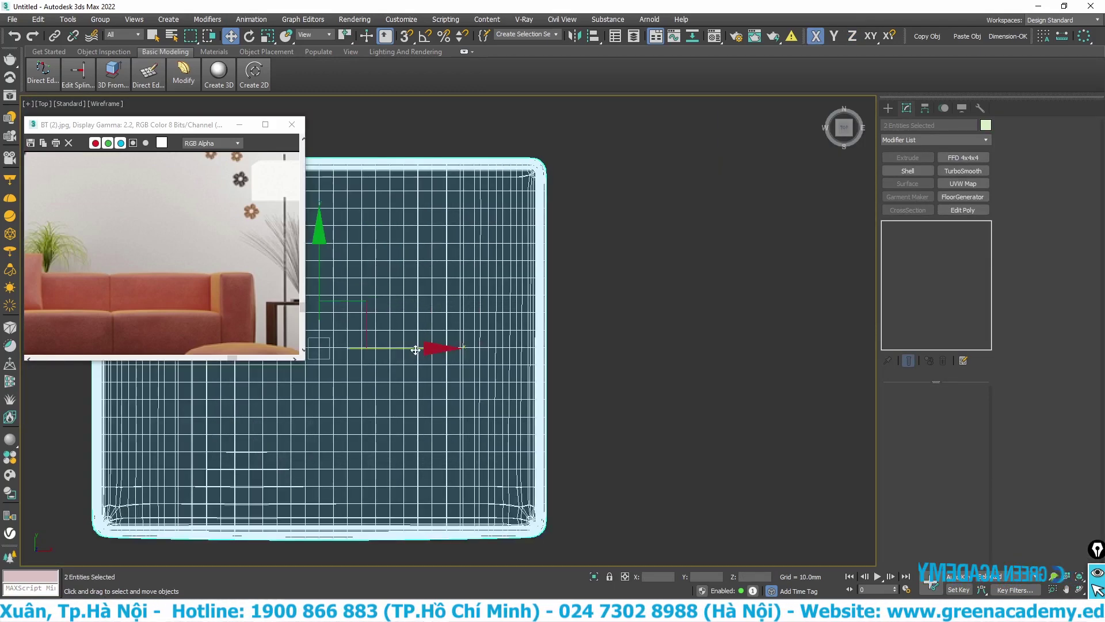
Clone the cushion along X as two instances and select all three cushions.
{"action": "left_click_drag", "start_coordinate": [415, 346], "coordinate": [867, 366], "text": "shift"}
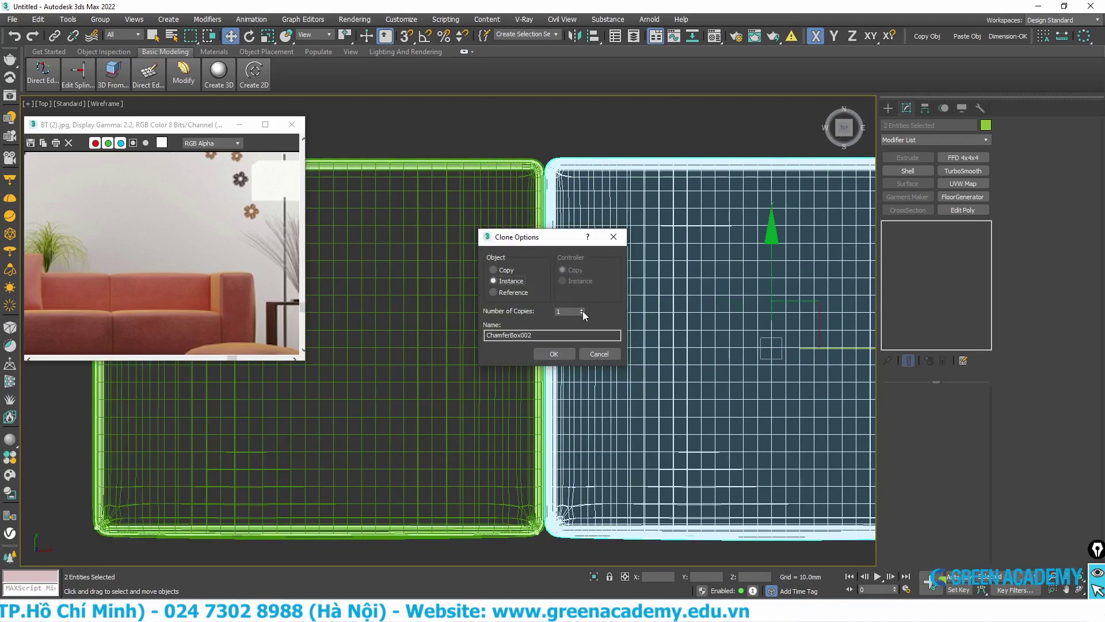
{"action": "left_click", "coordinate": [562, 351]}
{"action": "scroll", "coordinate": [471, 323], "scroll_direction": "down", "scroll_amount": 5}
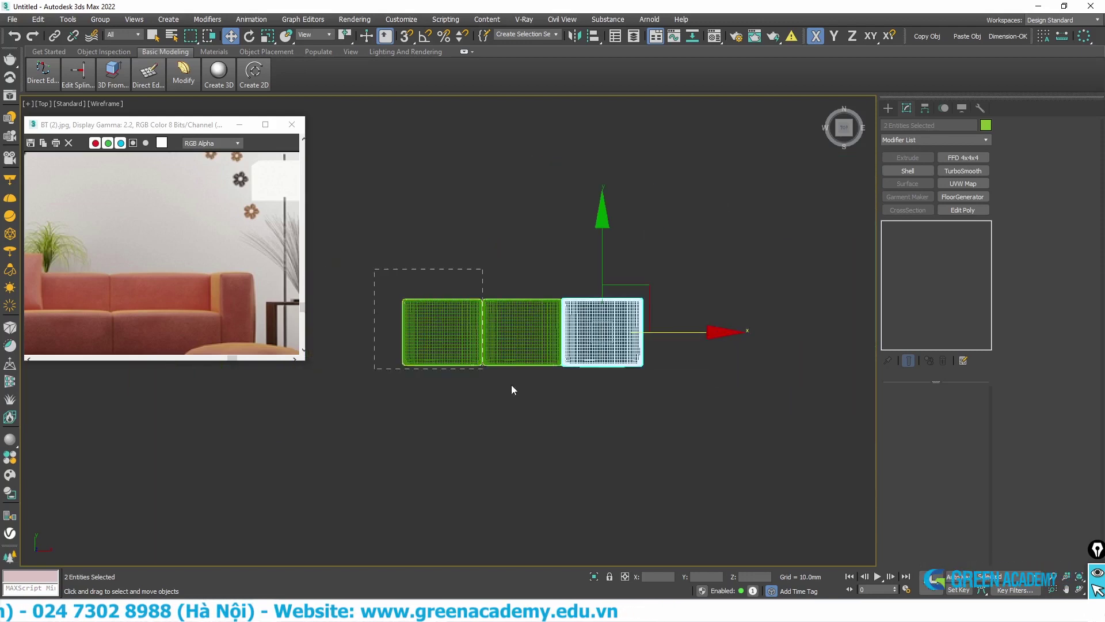
{"action": "left_click_drag", "start_coordinate": [370, 299], "coordinate": [683, 430]}
Raise the three cushions slightly along Y in the Front view with the grid shown.
{"action": "key", "text": "p"}
{"action": "scroll", "coordinate": [462, 370], "scroll_direction": "down", "scroll_amount": 3}
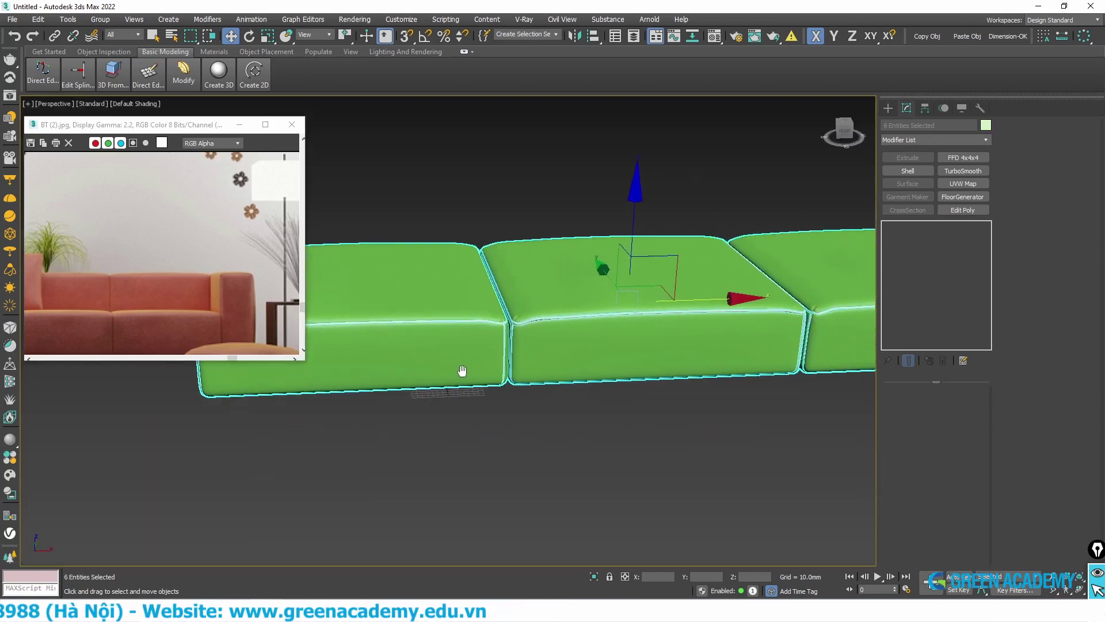
{"action": "scroll", "coordinate": [477, 373], "scroll_direction": "down", "scroll_amount": 2}
{"action": "key", "text": "f"}
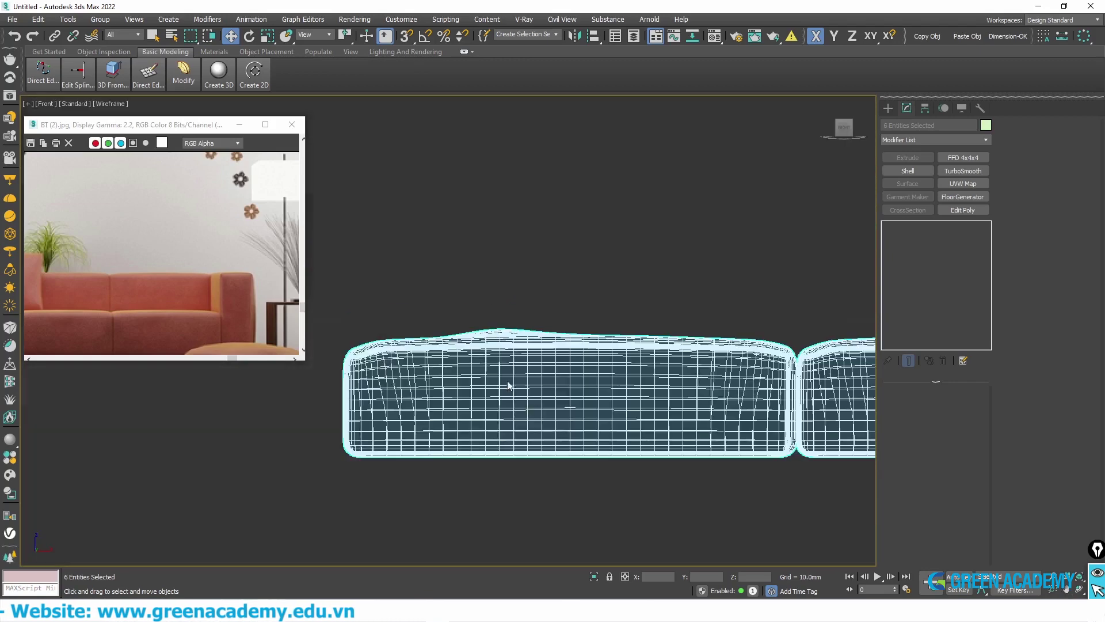
{"action": "key", "text": "g"}
{"action": "middle_click_drag", "start_coordinate": [568, 426], "coordinate": [516, 369]}
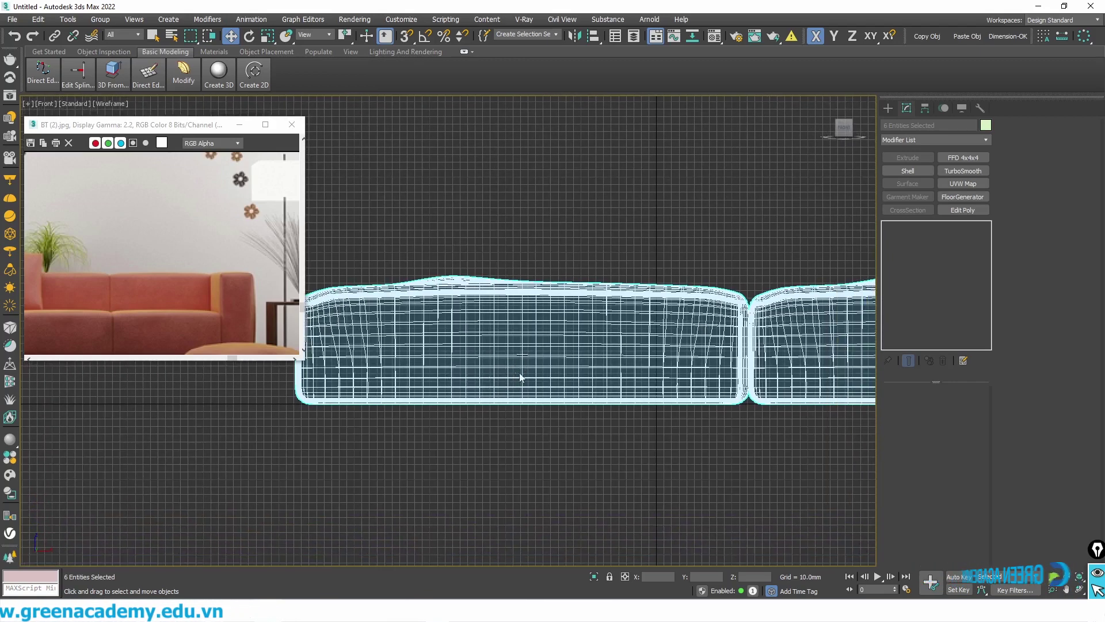
{"action": "middle_click_drag", "start_coordinate": [738, 358], "coordinate": [582, 377]}
{"action": "scroll", "coordinate": [143, 324], "scroll_direction": "down", "scroll_amount": 3}
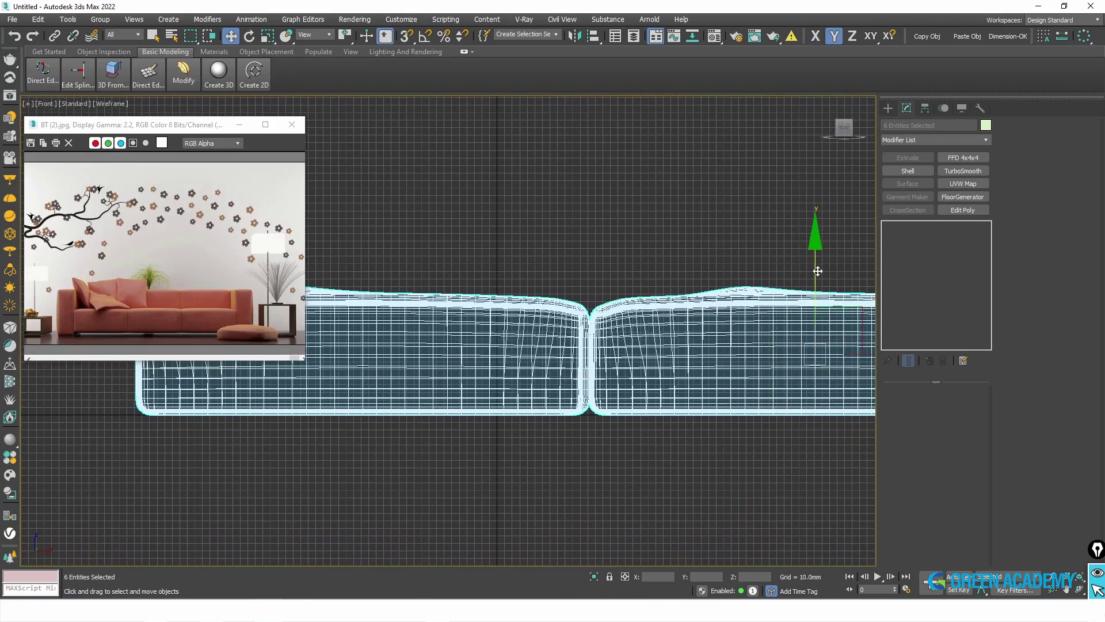
{"action": "left_click_drag", "start_coordinate": [818, 272], "coordinate": [819, 245]}
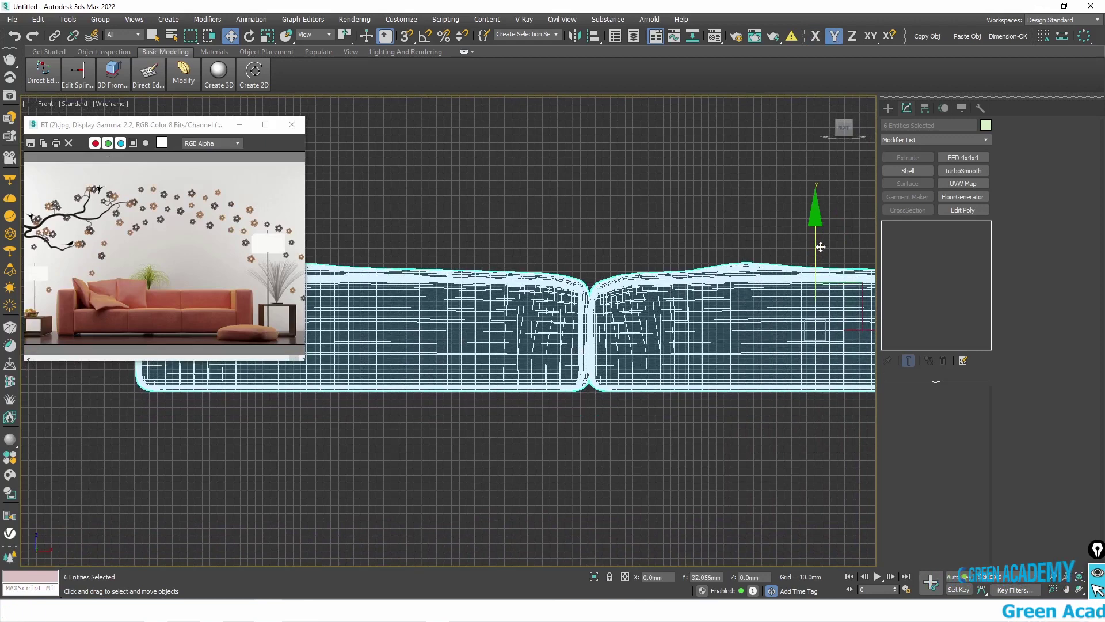
Set the home grid spacing to 100 mm.
{"action": "right_click", "coordinate": [405, 36]}
{"action": "left_click", "coordinate": [544, 244]}
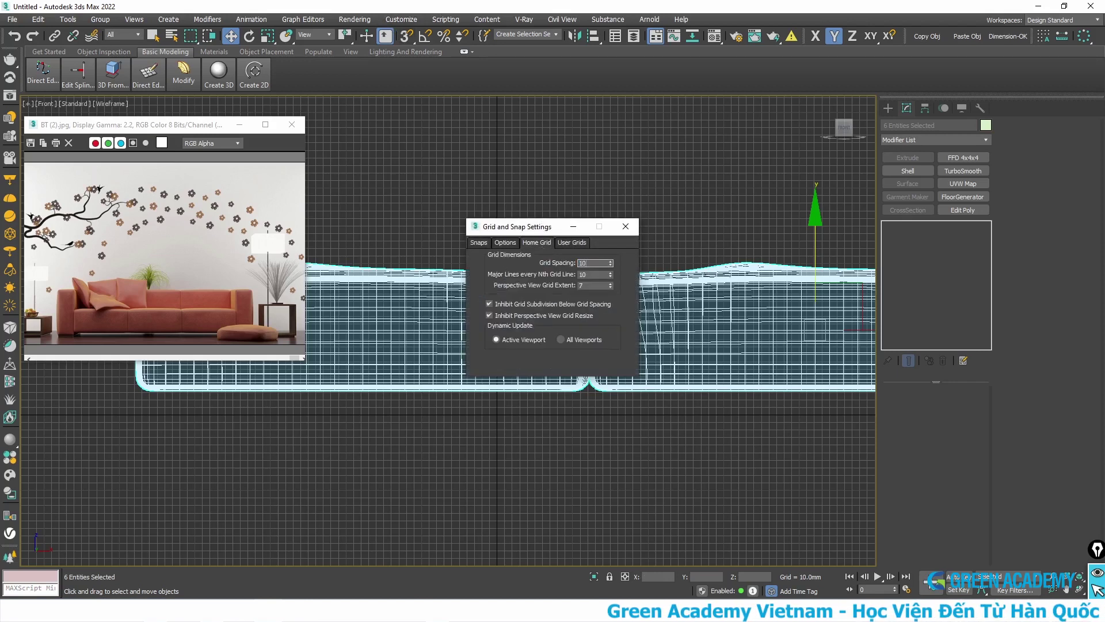
{"action": "type", "text": "100"}
{"action": "key", "text": "Return"}
{"action": "left_click", "coordinate": [626, 226]}
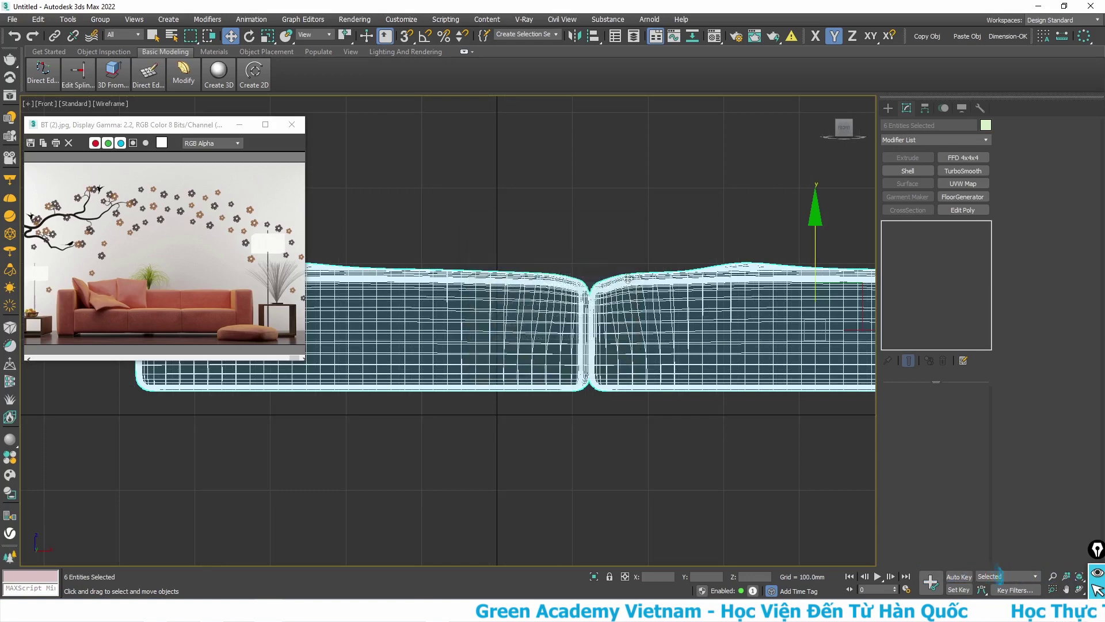
{"action": "scroll", "coordinate": [399, 442], "scroll_direction": "down", "scroll_amount": 3}
Fine-tune the cushions' height along Y and shift them slightly left along X.
{"action": "left_click_drag", "start_coordinate": [701, 294], "coordinate": [698, 259]}
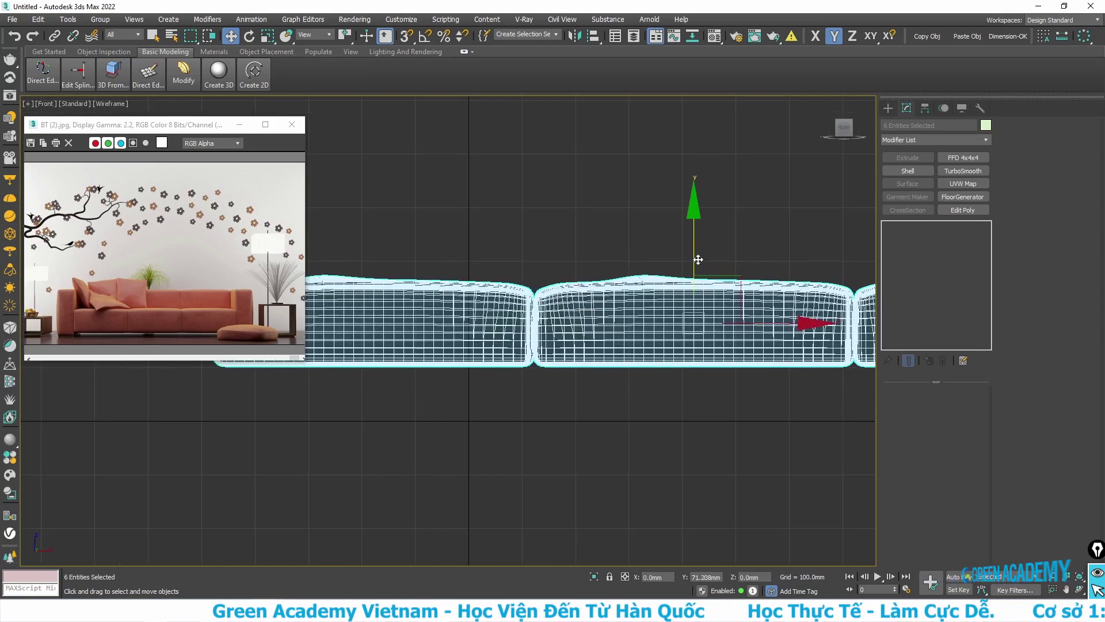
{"action": "scroll", "coordinate": [411, 378], "scroll_direction": "down", "scroll_amount": 2}
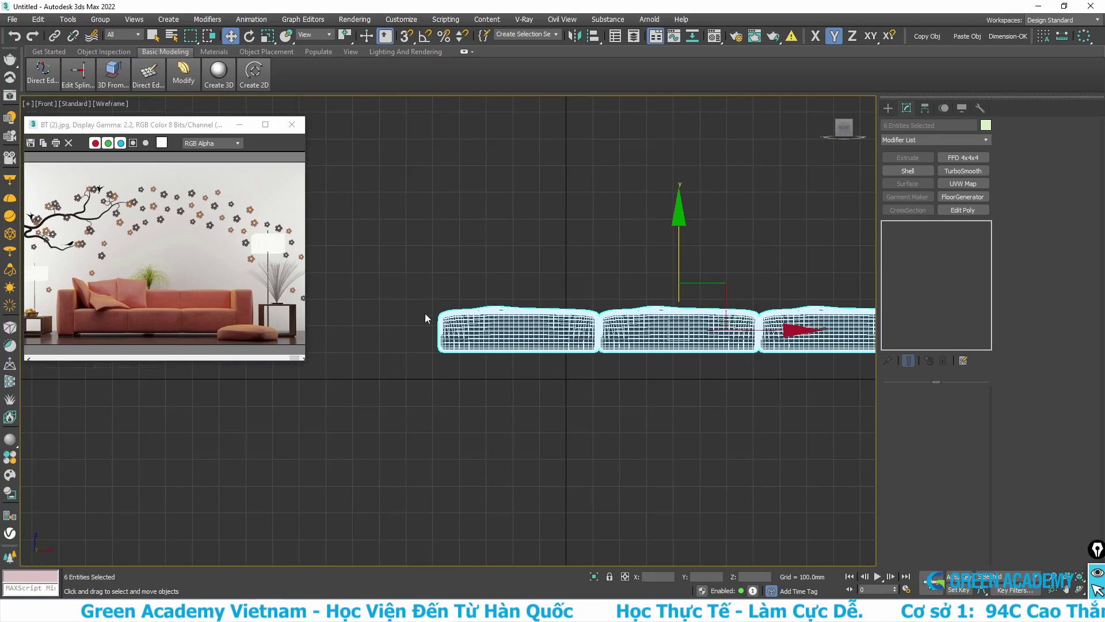
{"action": "scroll", "coordinate": [425, 313], "scroll_direction": "down", "scroll_amount": 2}
{"action": "middle_click_drag", "start_coordinate": [620, 355], "coordinate": [600, 404]}
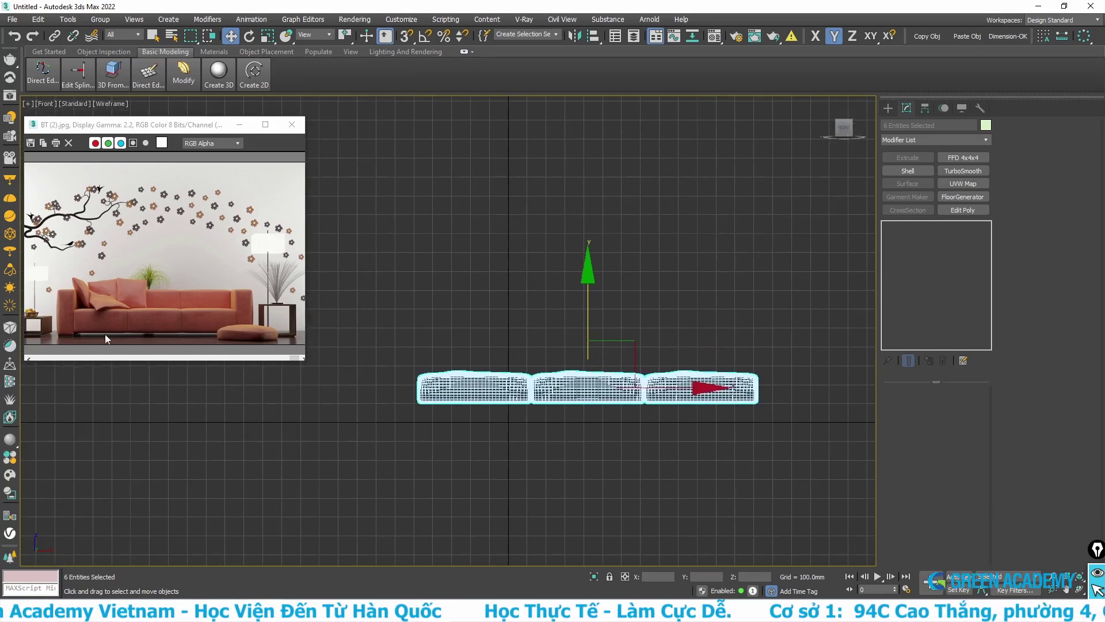
{"action": "scroll", "coordinate": [533, 426], "scroll_direction": "up", "scroll_amount": 2}
{"action": "left_click_drag", "start_coordinate": [613, 293], "coordinate": [614, 305]}
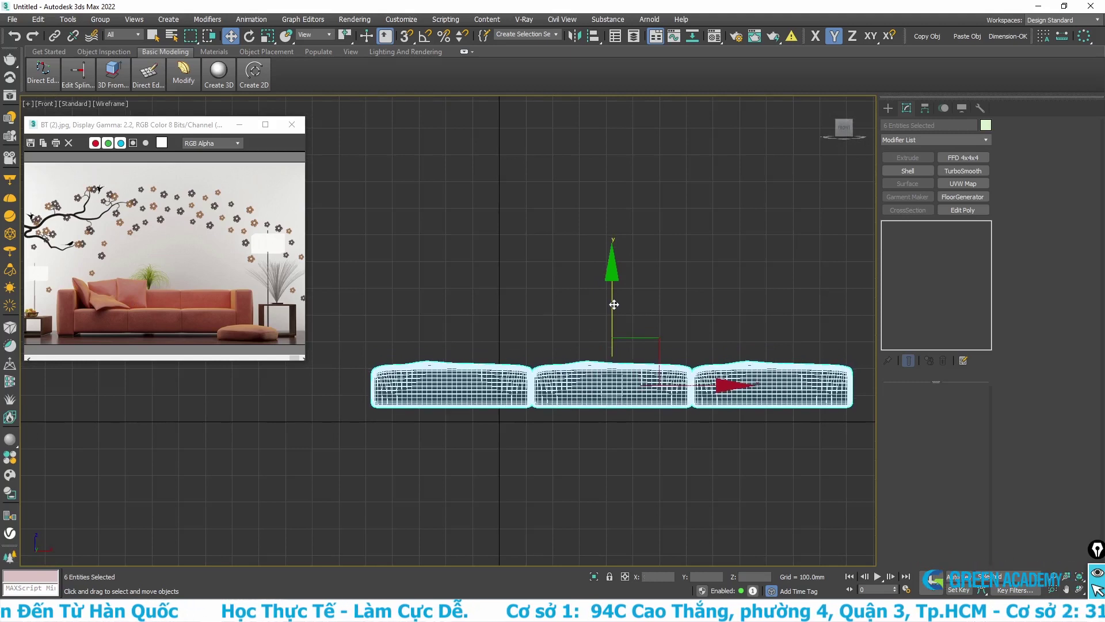
{"action": "left_click_drag", "start_coordinate": [678, 386], "coordinate": [671, 388]}
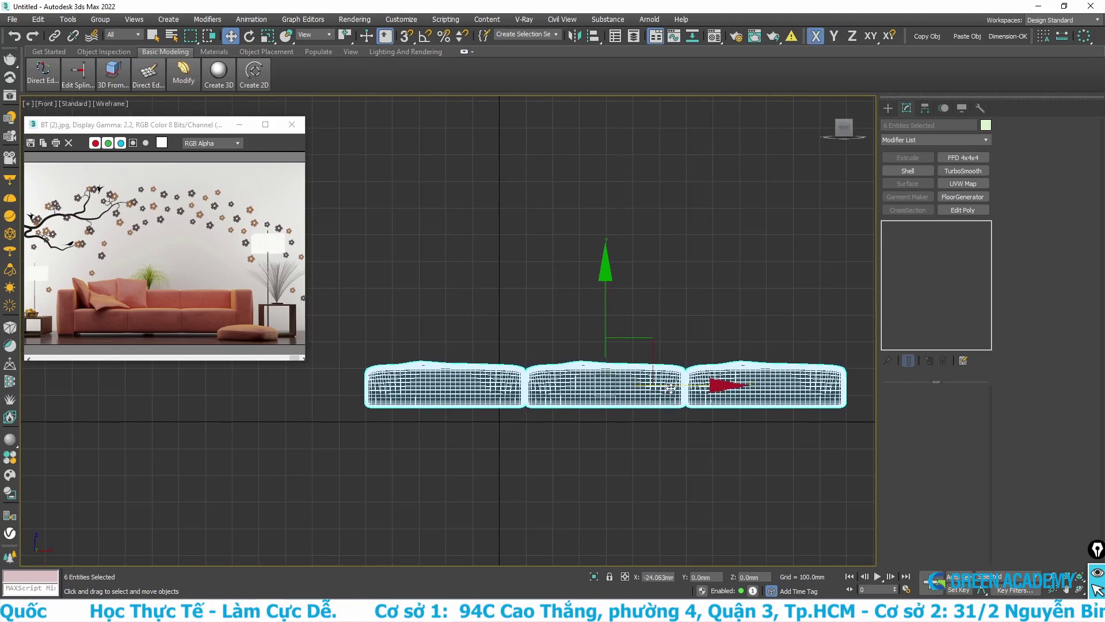
Select all three seat blocks together.
{"action": "left_click", "coordinate": [516, 439]}
{"action": "left_click", "coordinate": [457, 372]}
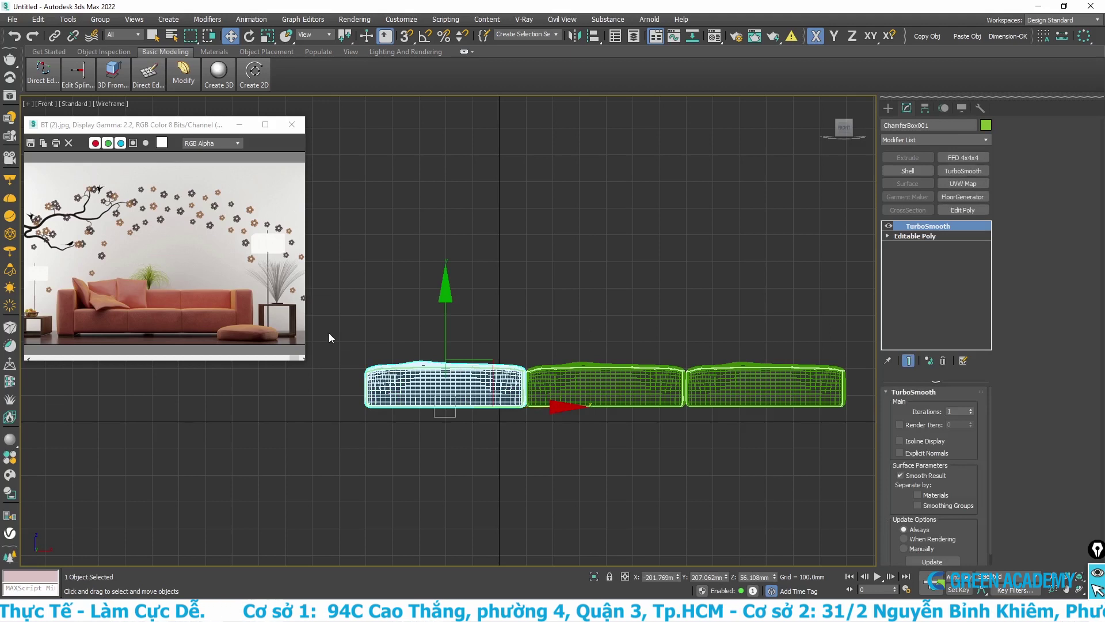
{"action": "left_click_drag", "start_coordinate": [330, 337], "coordinate": [526, 444]}
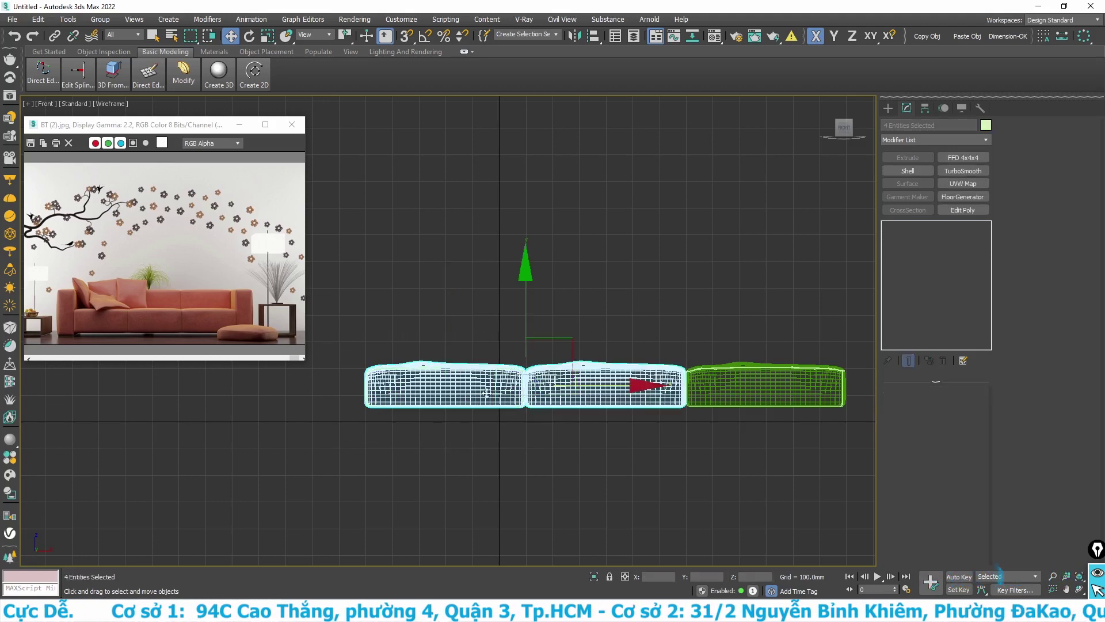
{"action": "left_click", "coordinate": [576, 392], "text": "alt"}
{"action": "middle_click_drag", "start_coordinate": [499, 476], "coordinate": [644, 477]}
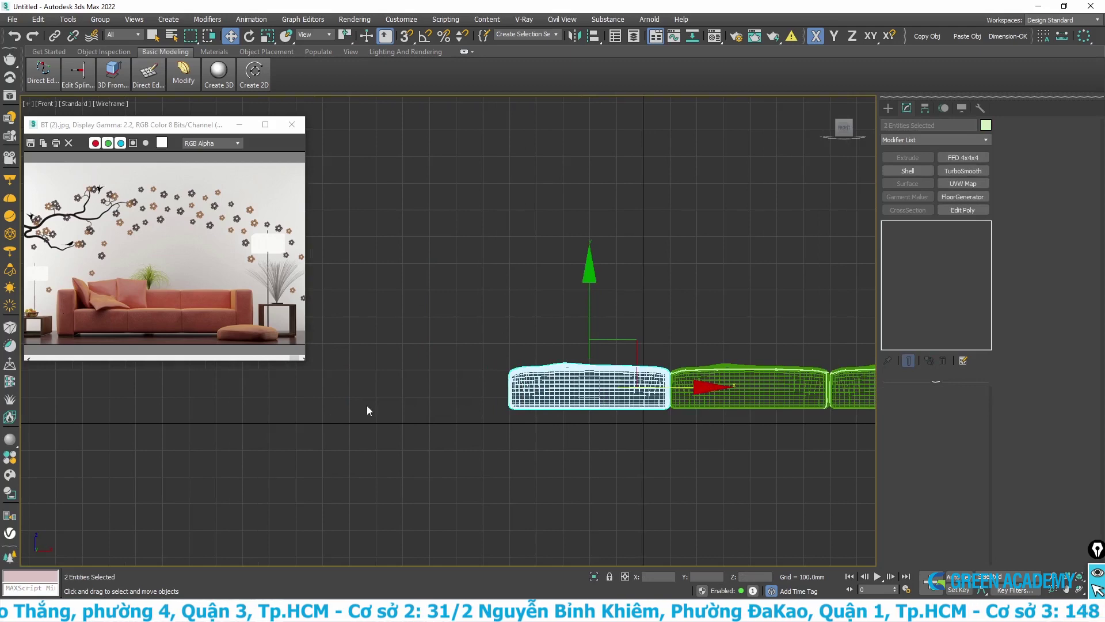
{"action": "scroll", "coordinate": [427, 362], "scroll_direction": "down", "scroll_amount": 2}
{"action": "left_click_drag", "start_coordinate": [865, 475], "coordinate": [869, 474]}
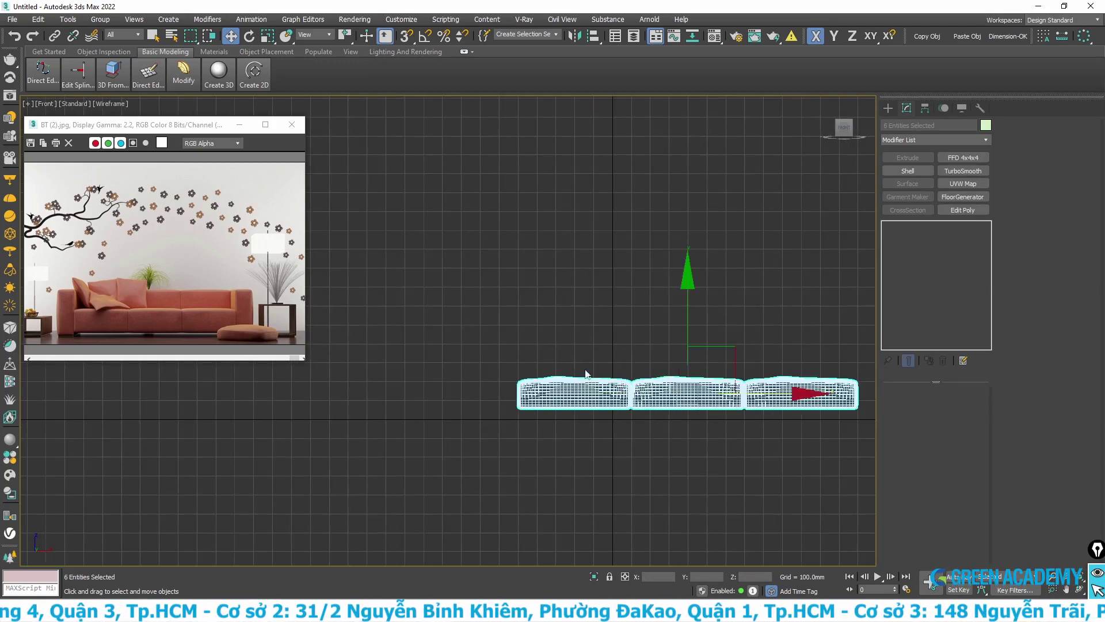
Make an instanced copy of the seat blocks to the left in the Left view.
{"action": "key", "text": "l"}
{"action": "scroll", "coordinate": [613, 406], "scroll_direction": "down", "scroll_amount": 3}
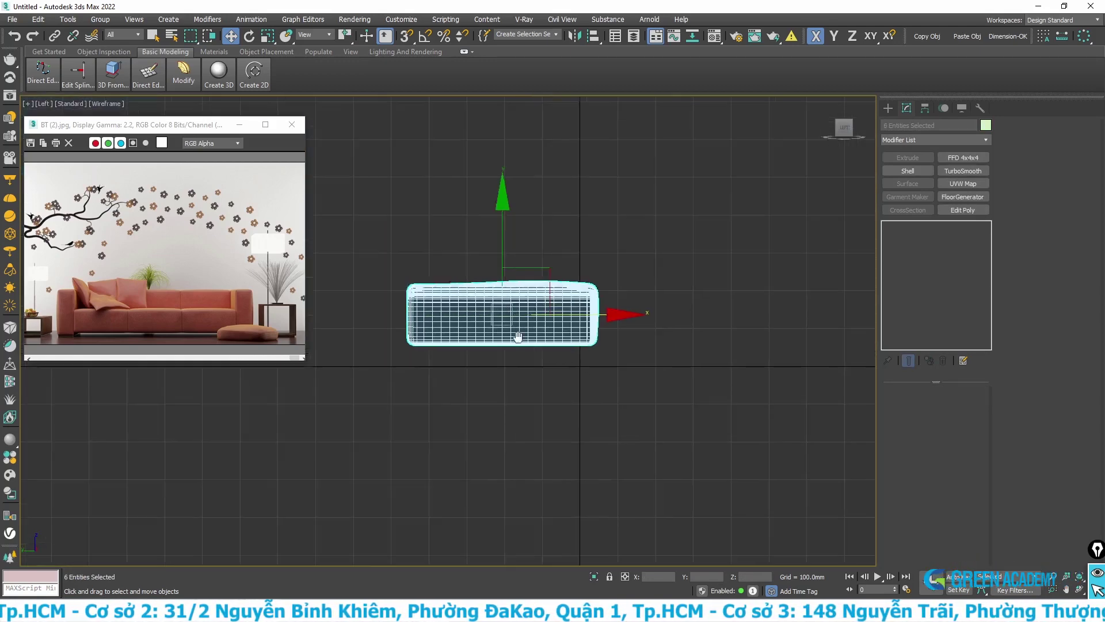
{"action": "scroll", "coordinate": [53, 306], "scroll_direction": "up", "scroll_amount": 1}
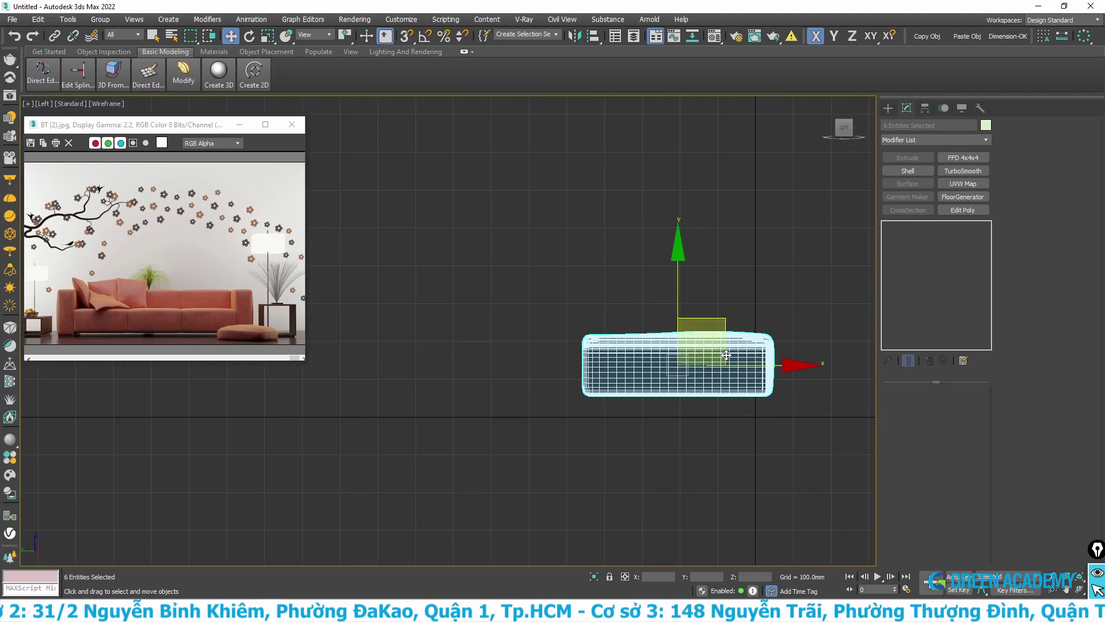
{"action": "left_click_drag", "start_coordinate": [747, 363], "coordinate": [538, 358], "text": "shift"}
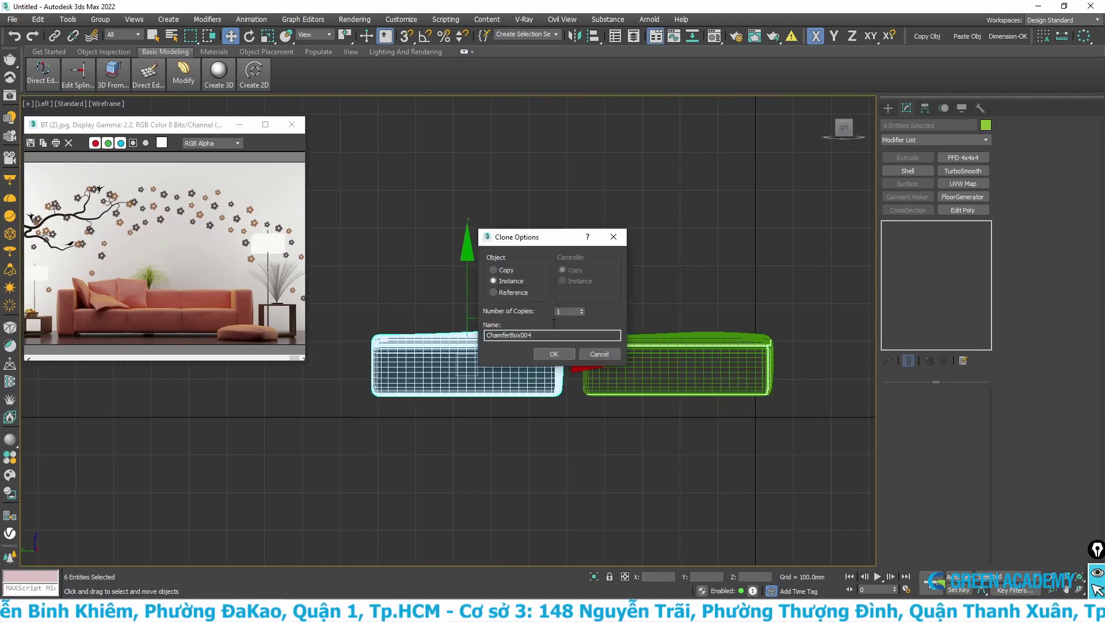
{"action": "left_click", "coordinate": [553, 352]}
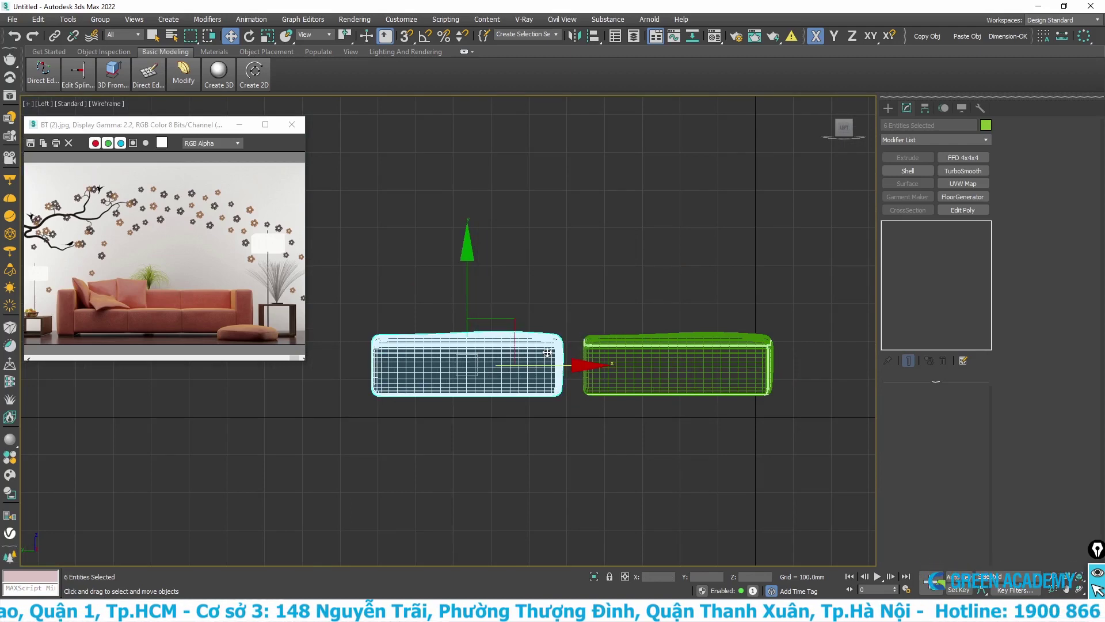
Tilt the copy nearly upright and move it up and right.
{"action": "key", "text": "e"}
{"action": "left_click_drag", "start_coordinate": [358, 269], "coordinate": [458, 232]}
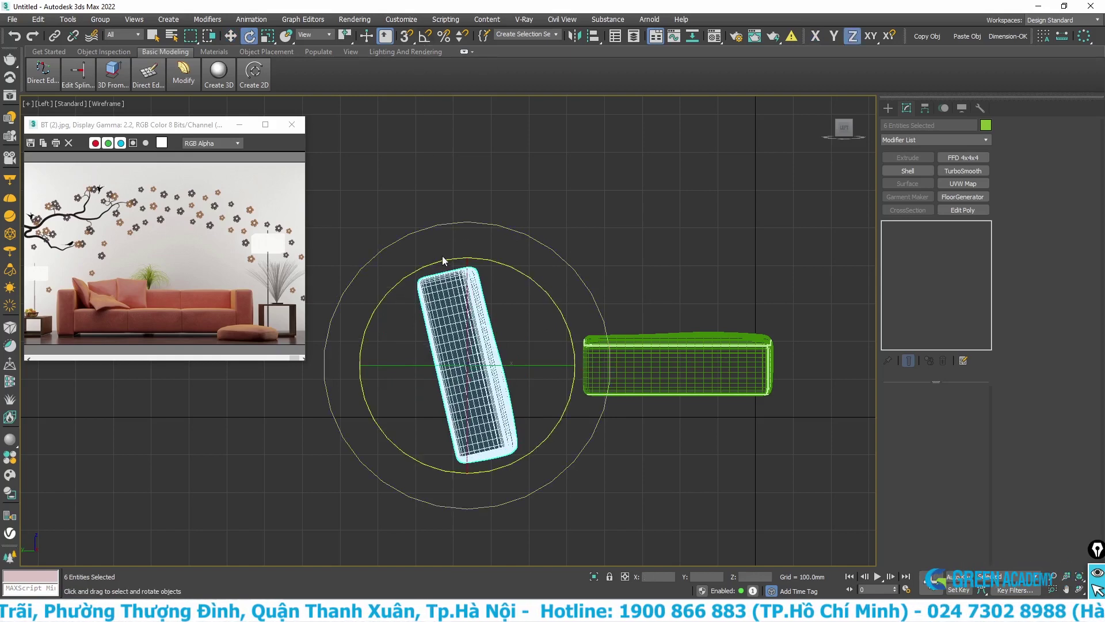
{"action": "left_click_drag", "start_coordinate": [449, 225], "coordinate": [456, 217]}
{"action": "left_click", "coordinate": [223, 72]}
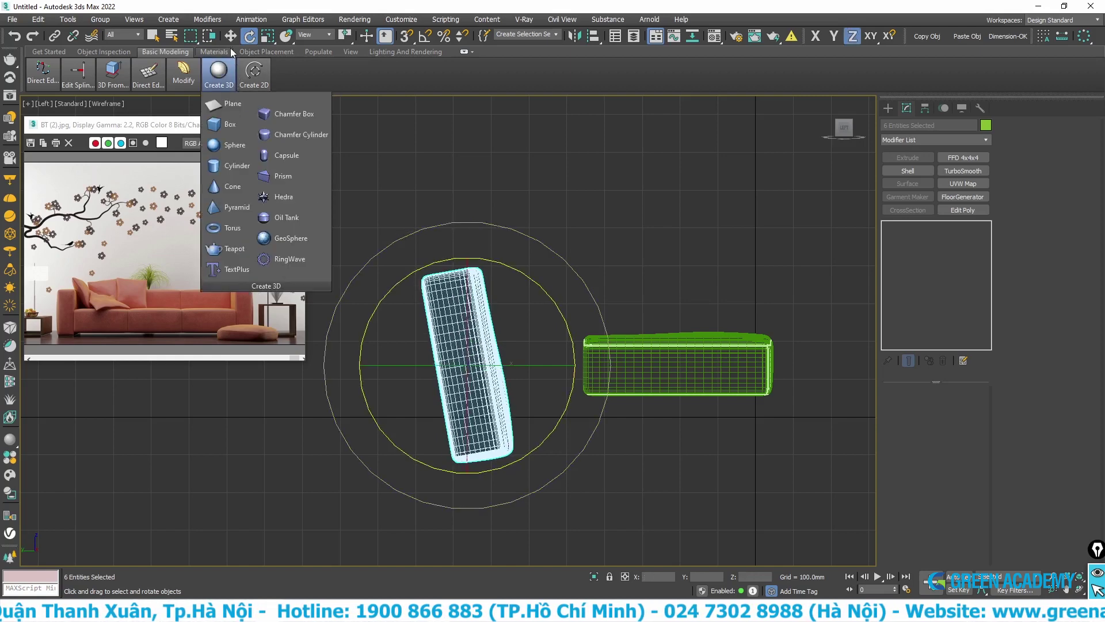
{"action": "key", "text": "w"}
{"action": "left_click_drag", "start_coordinate": [507, 321], "coordinate": [526, 303]}
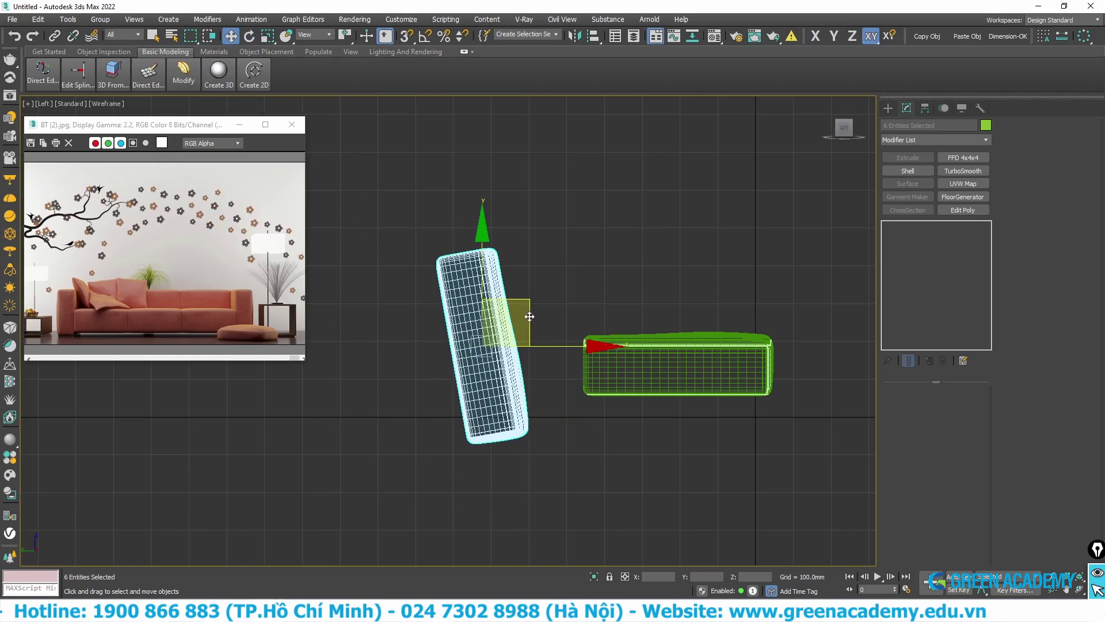
Set the reference coordinate system to Local for the backrest copy.
{"action": "key", "text": "r"}
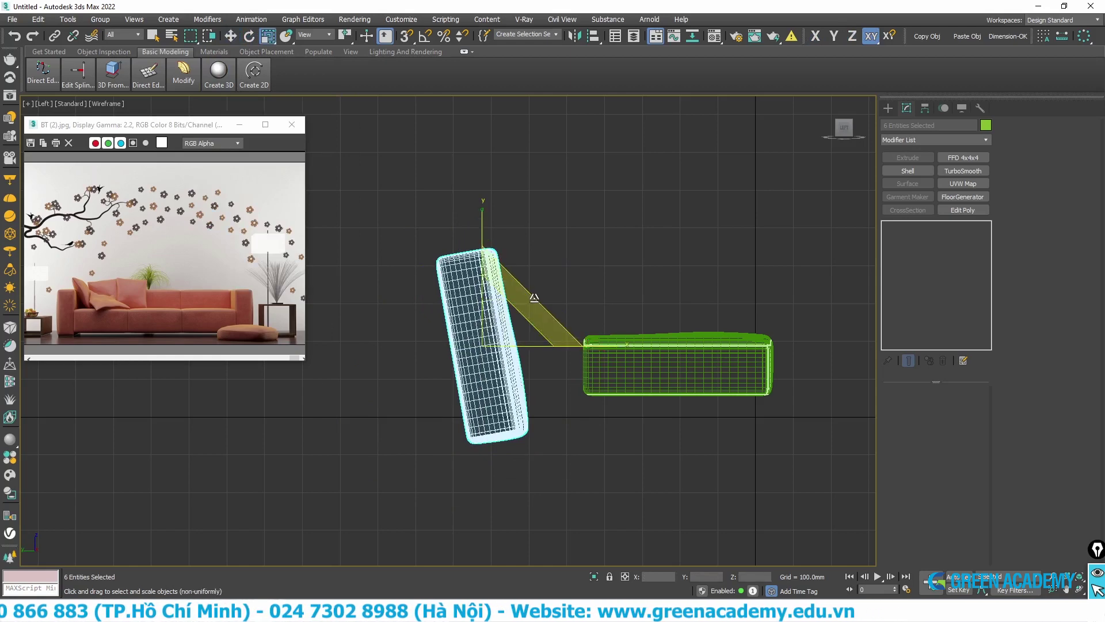
{"action": "left_click_drag", "start_coordinate": [582, 344], "coordinate": [522, 344]}
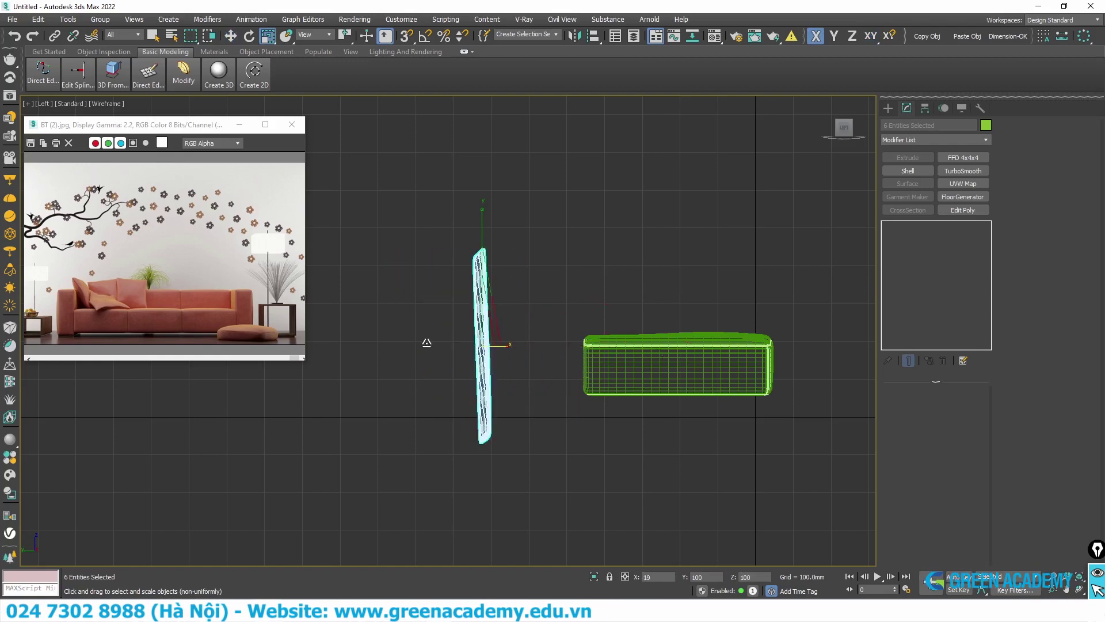
{"action": "right_click", "coordinate": [523, 344]}
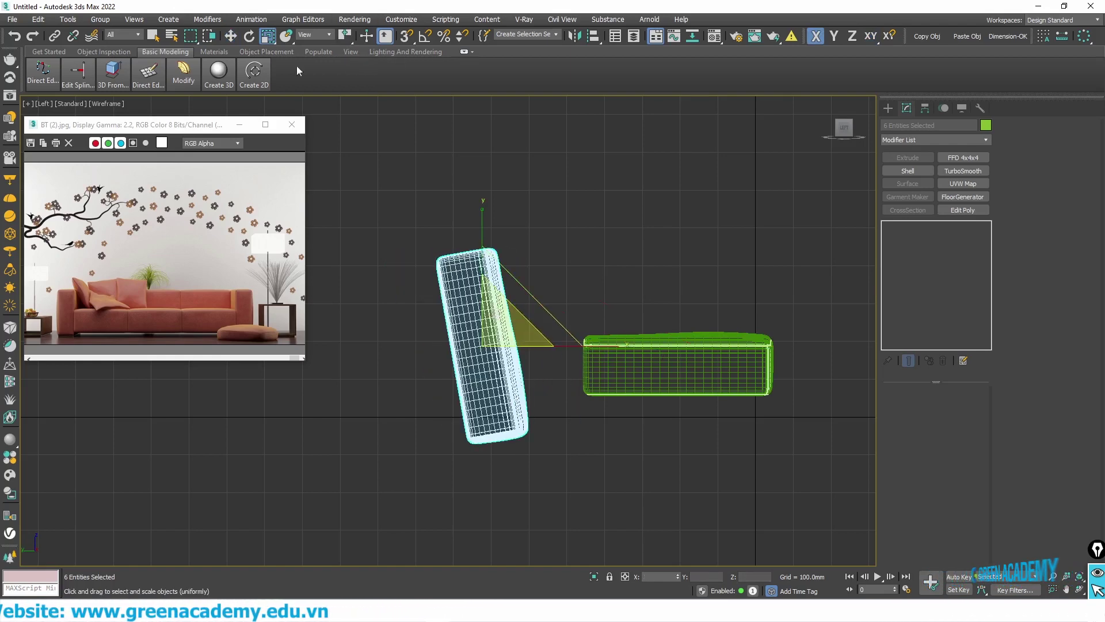
{"action": "left_click", "coordinate": [330, 32]}
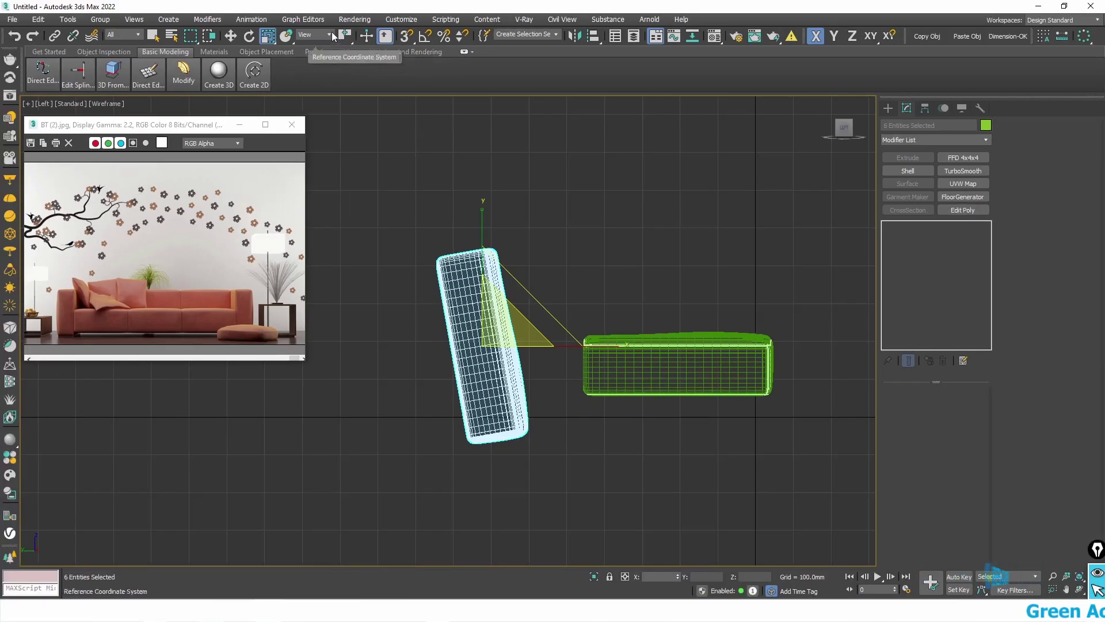
{"action": "left_click", "coordinate": [332, 35]}
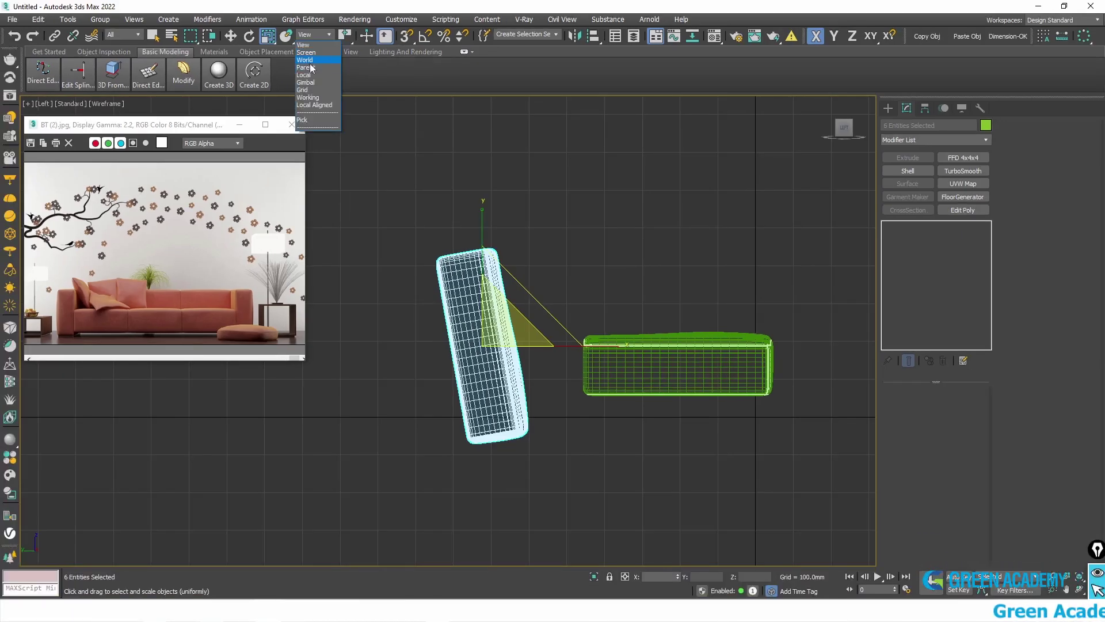
{"action": "left_click", "coordinate": [304, 75]}
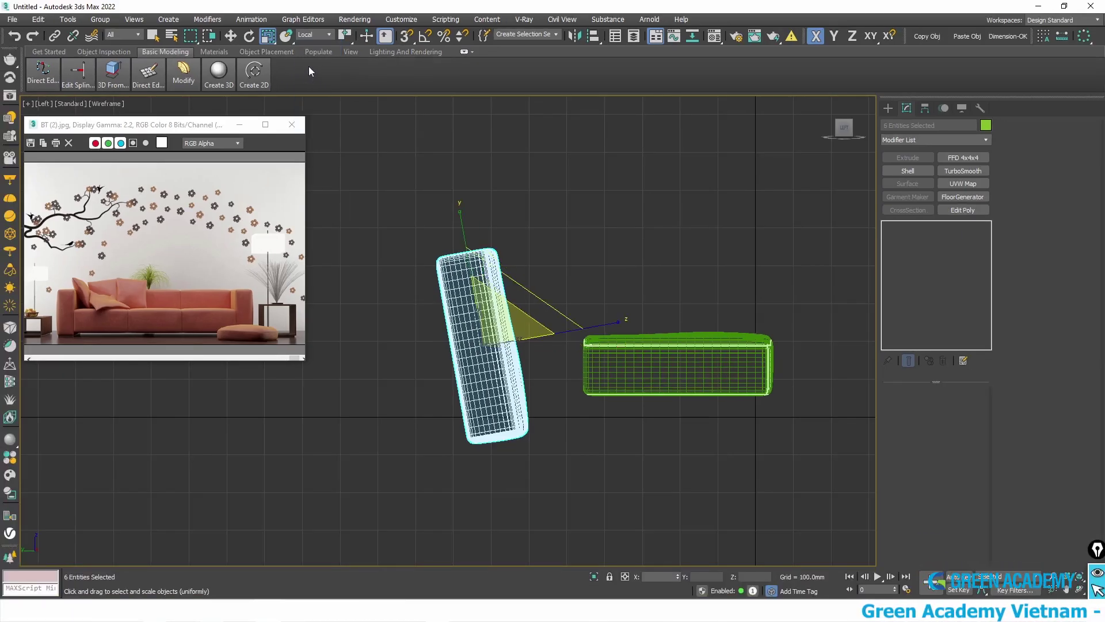
Stretch the backrest along its local Z axis to adjust its thickness.
{"action": "left_click_drag", "start_coordinate": [339, 28], "coordinate": [313, 23]}
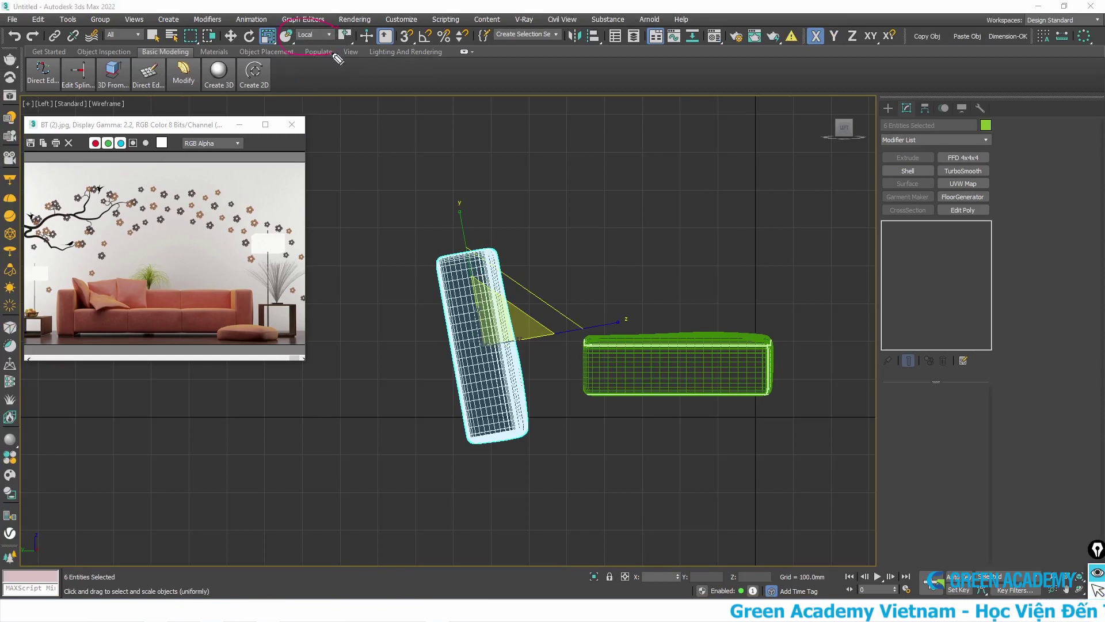
{"action": "left_click_drag", "start_coordinate": [337, 59], "coordinate": [353, 17]}
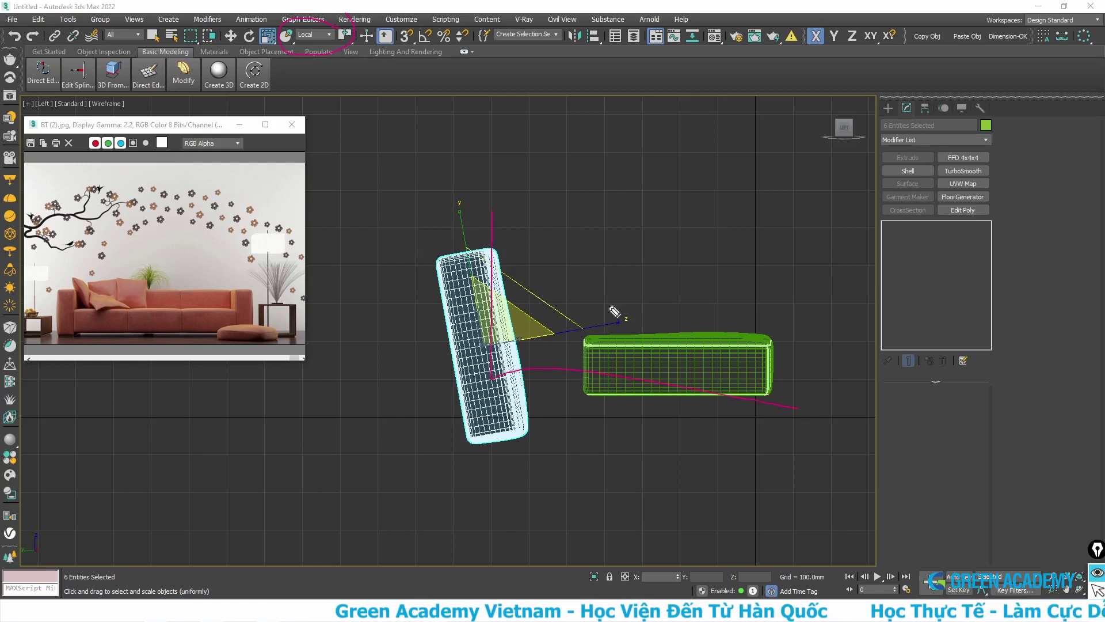
{"action": "left_click_drag", "start_coordinate": [493, 355], "coordinate": [616, 336]}
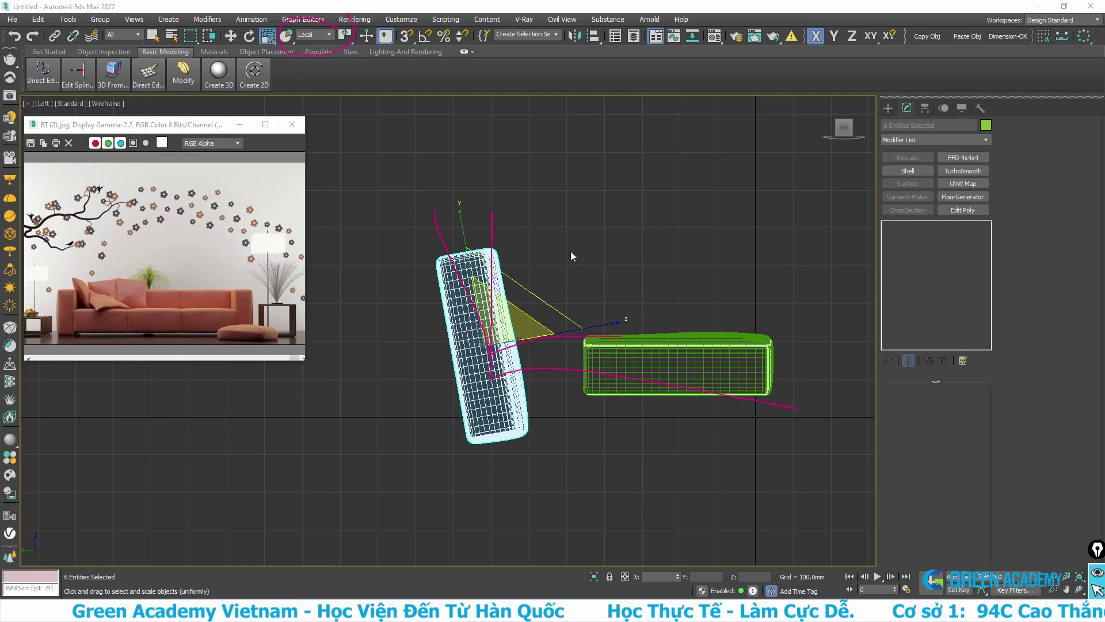
{"action": "key", "text": "e"}
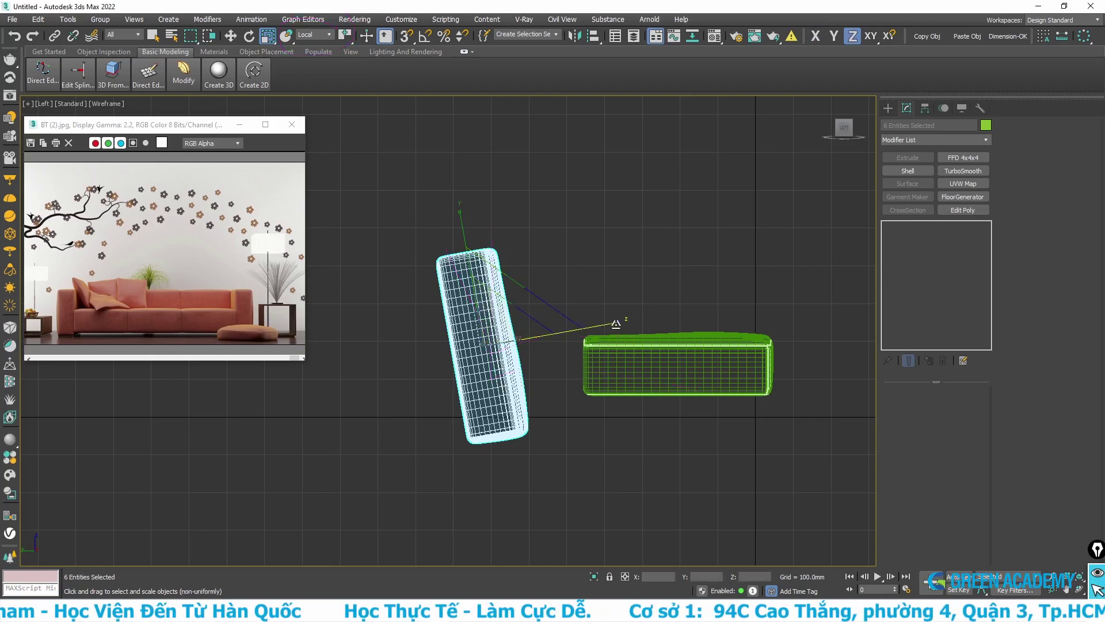
{"action": "mouse_move", "coordinate": [614, 320]}
{"action": "left_mouse_down"}
{"action": "mouse_move", "coordinate": [632, 314]}
{"action": "mouse_move", "coordinate": [604, 338]}
{"action": "left_mouse_up"}
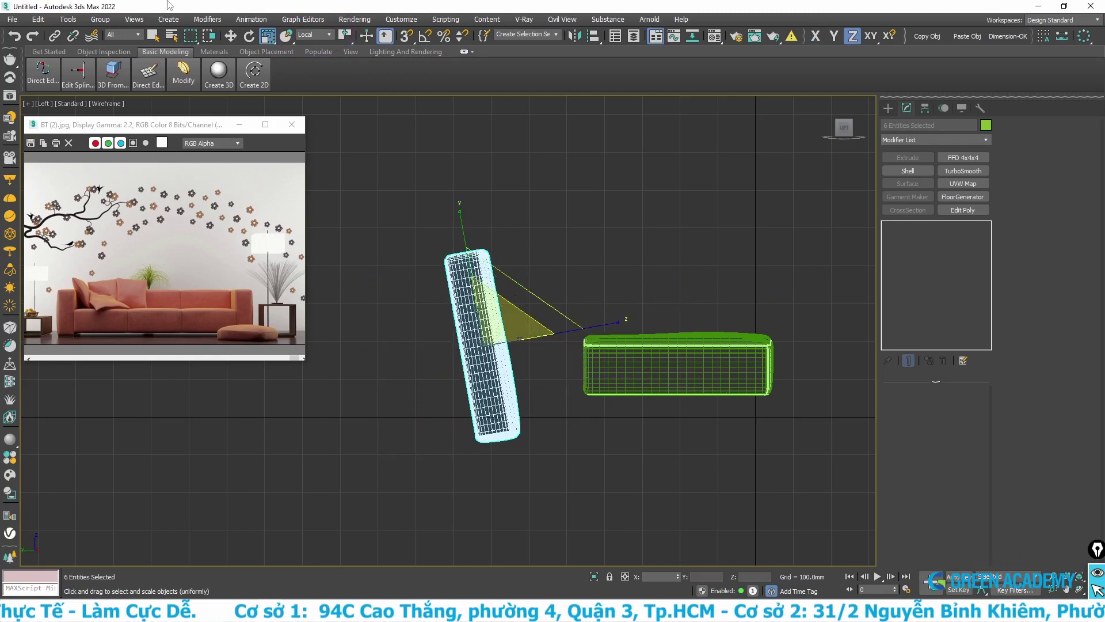
Move the backrest up and right onto the seat.
{"action": "left_click", "coordinate": [233, 36]}
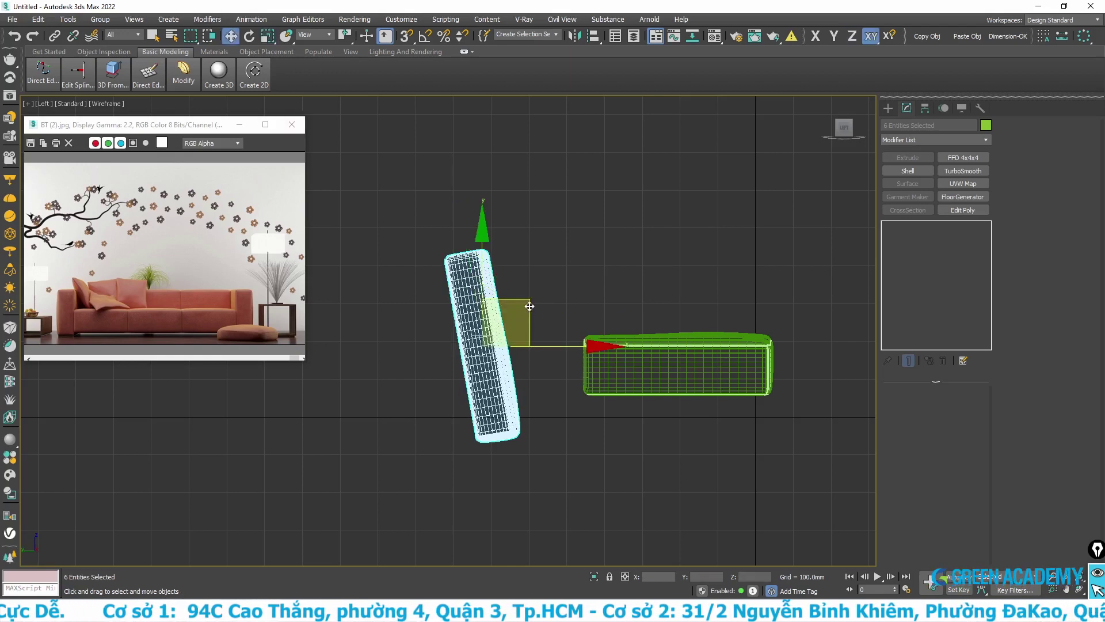
{"action": "mouse_move", "coordinate": [527, 302]}
{"action": "left_mouse_down"}
{"action": "mouse_move", "coordinate": [593, 272]}
{"action": "mouse_move", "coordinate": [592, 262]}
{"action": "left_mouse_up"}
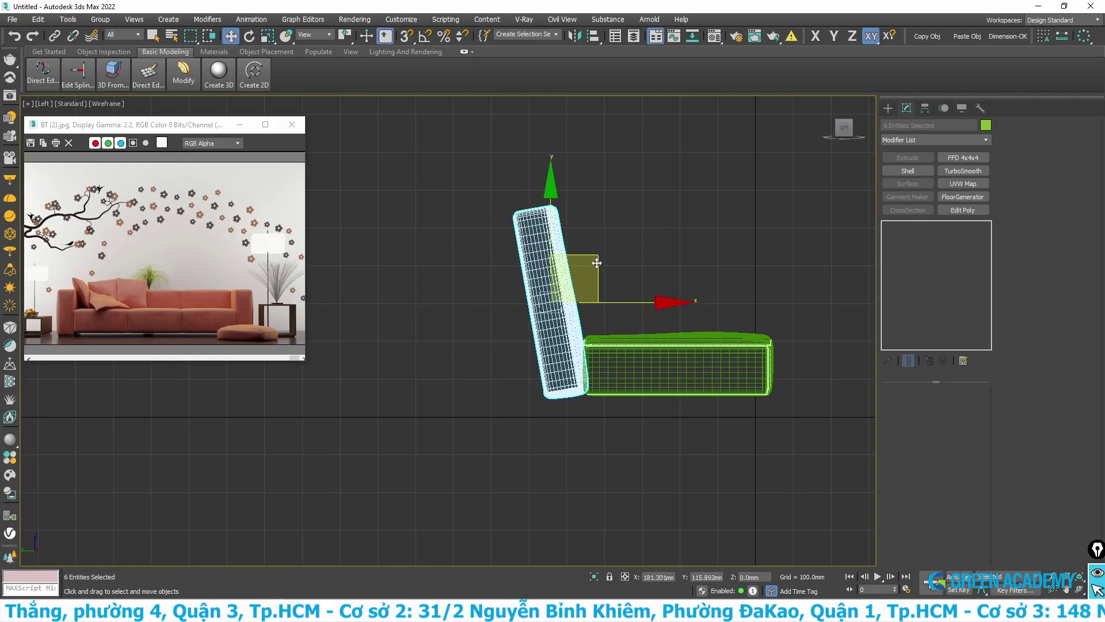
{"action": "scroll", "coordinate": [571, 322], "scroll_direction": "up", "scroll_amount": 3}
{"action": "scroll", "coordinate": [571, 321], "scroll_direction": "down", "scroll_amount": 1}
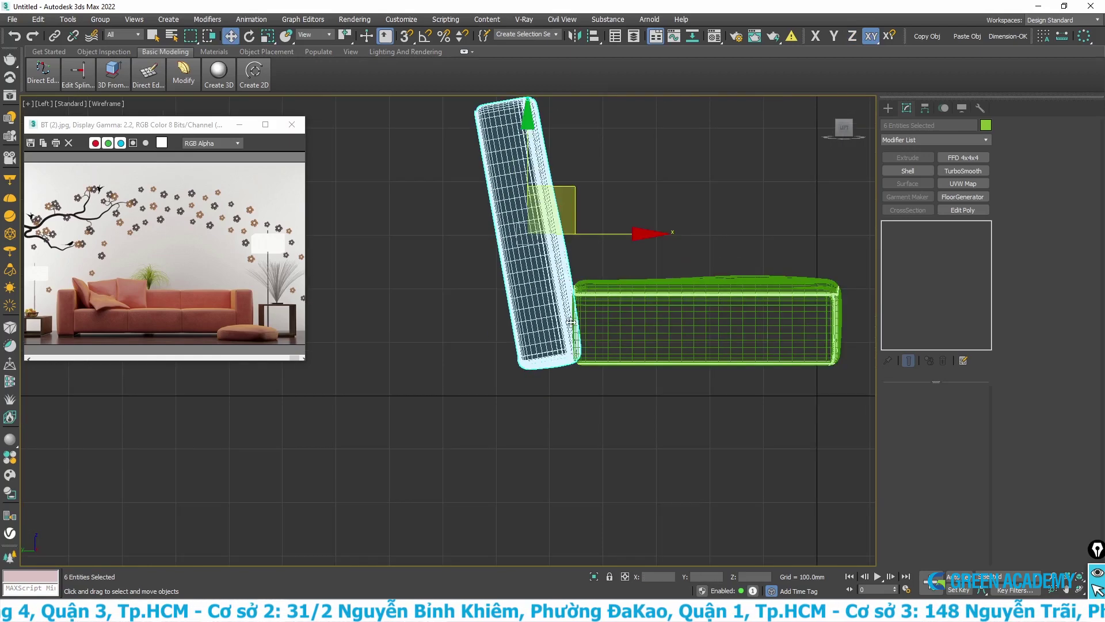
{"action": "scroll", "coordinate": [571, 321], "scroll_direction": "down", "scroll_amount": 2}
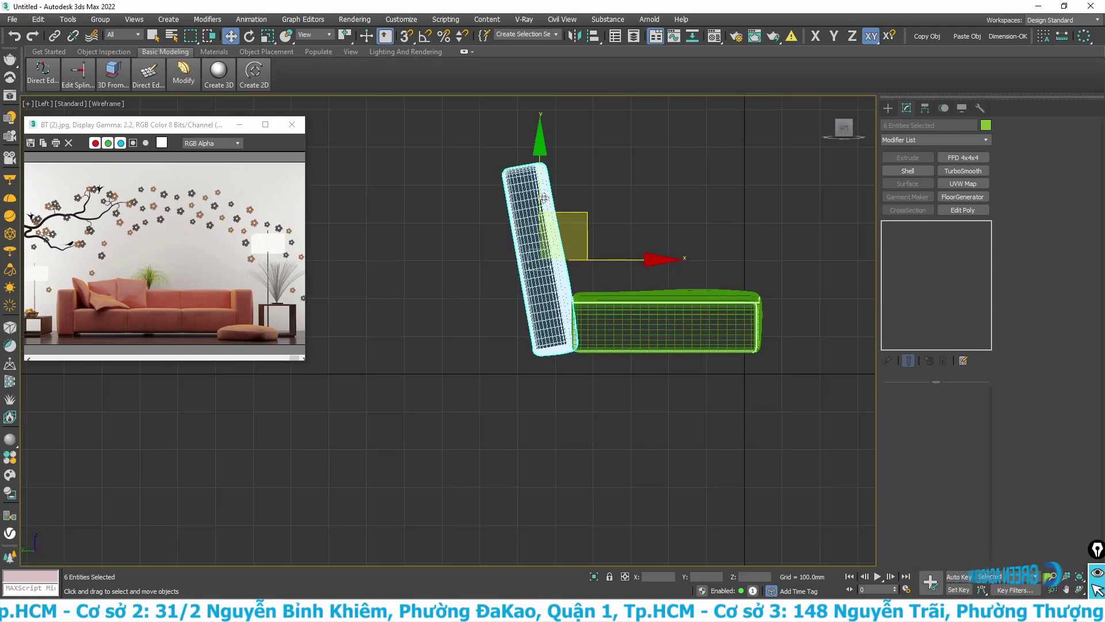
Shorten the backrest to 73% along Y and lower it to meet the seat.
{"action": "key", "text": "r"}
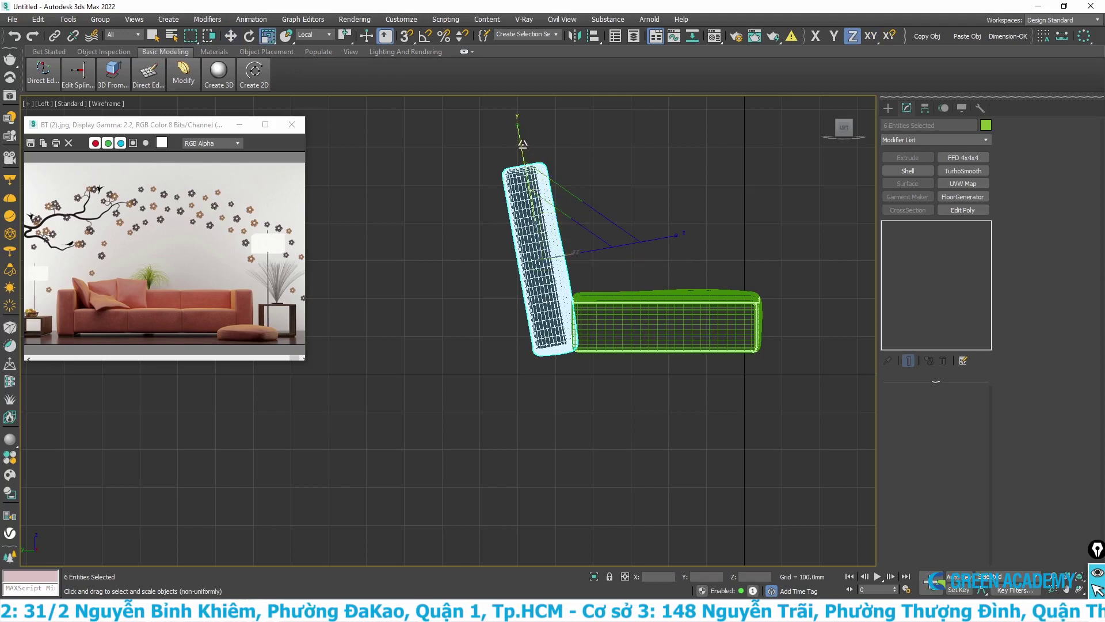
{"action": "left_click_drag", "start_coordinate": [519, 137], "coordinate": [523, 153]}
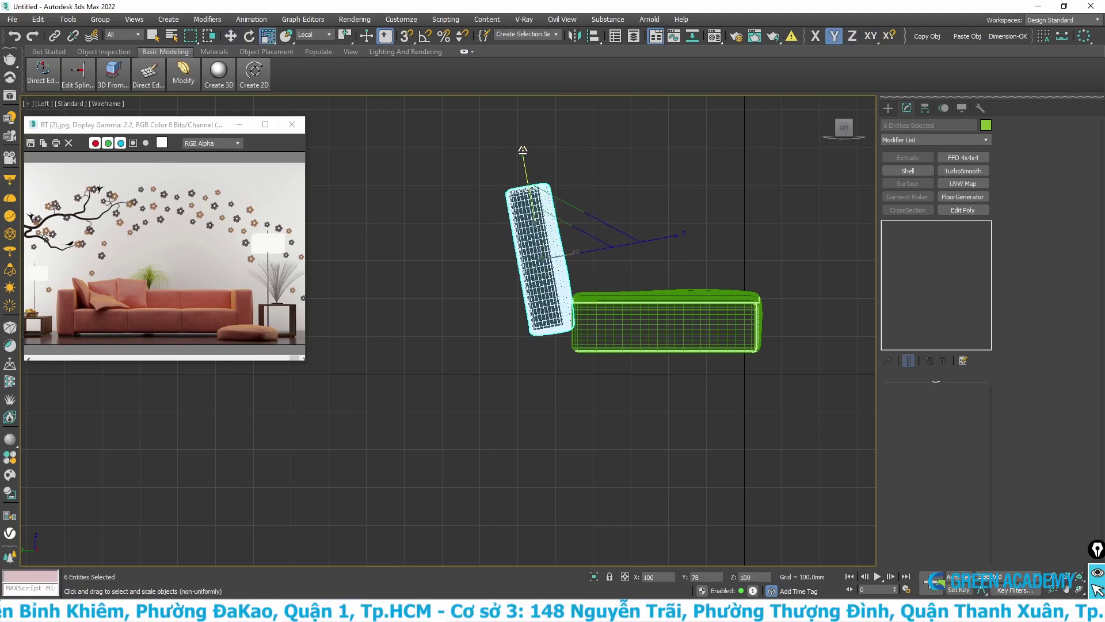
{"action": "left_click", "coordinate": [229, 35]}
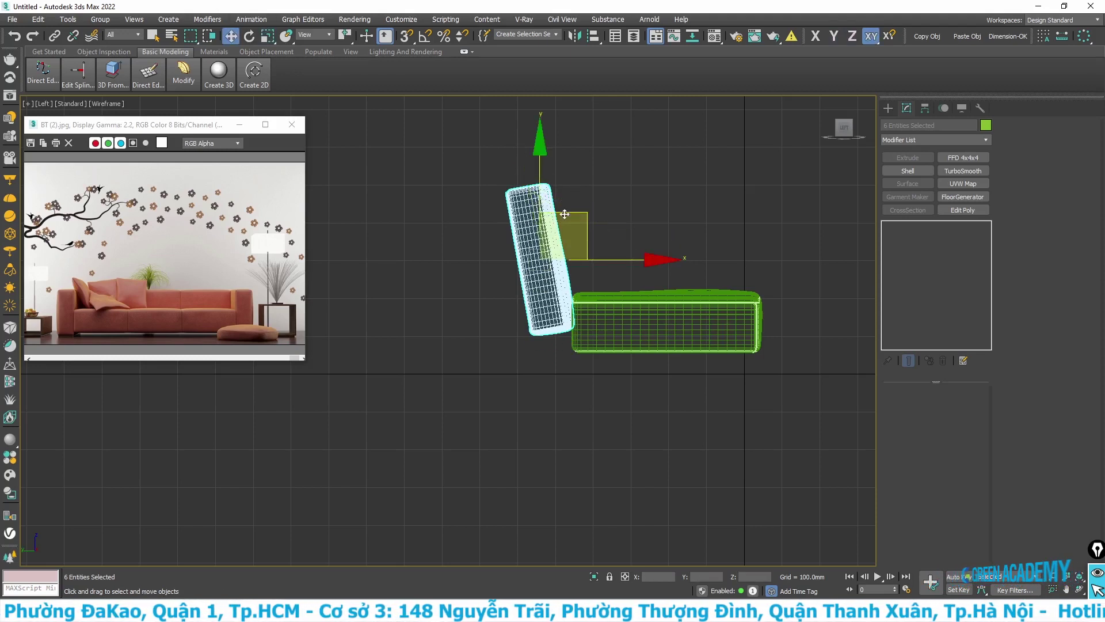
{"action": "left_click_drag", "start_coordinate": [565, 214], "coordinate": [566, 230]}
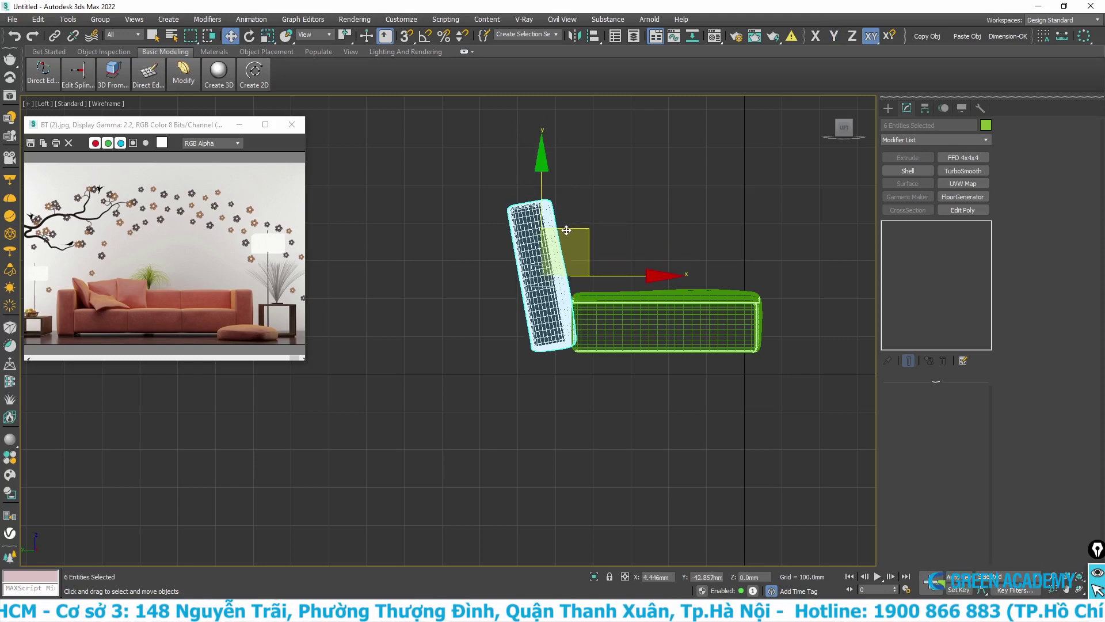
{"action": "scroll", "coordinate": [566, 231], "scroll_direction": "down", "scroll_amount": 3}
{"action": "mouse_move", "coordinate": [580, 250]}
{"action": "middle_mouse_down"}
{"action": "mouse_move", "coordinate": [487, 274]}
{"action": "mouse_move", "coordinate": [447, 333]}
{"action": "middle_mouse_up"}
Switch to the shaded Perspective view and select the left seat and back cushions.
{"action": "key", "text": "F3"}
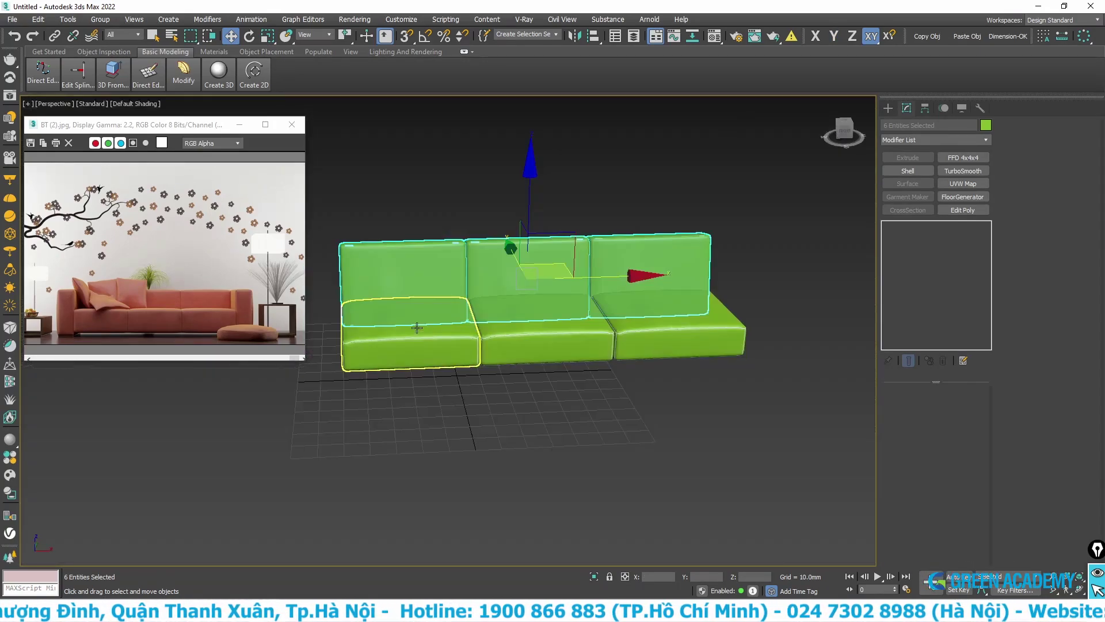
{"action": "key", "text": "p"}
{"action": "left_click", "coordinate": [497, 401]}
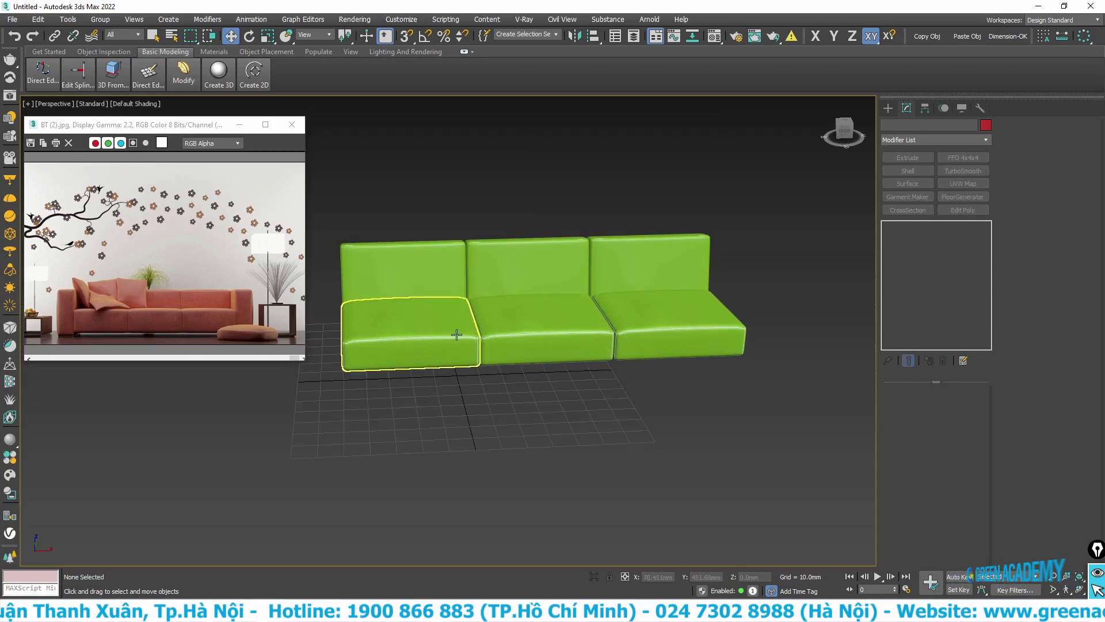
{"action": "scroll", "coordinate": [495, 353], "scroll_direction": "up", "scroll_amount": 2}
{"action": "scroll", "coordinate": [495, 353], "scroll_direction": "up", "scroll_amount": 4}
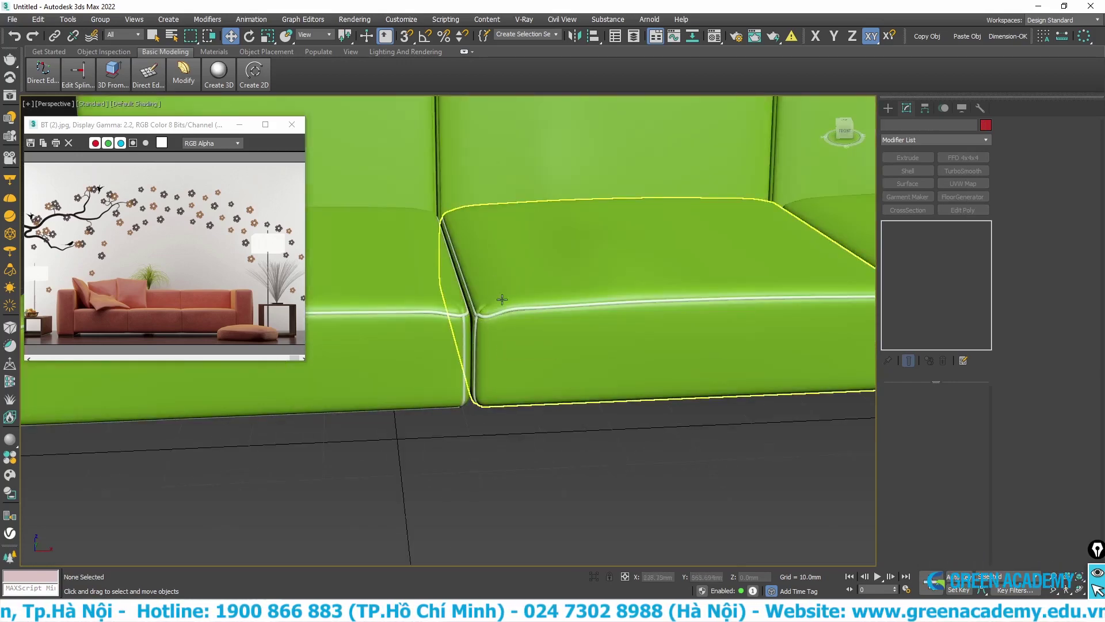
{"action": "scroll", "coordinate": [518, 311], "scroll_direction": "down", "scroll_amount": 5}
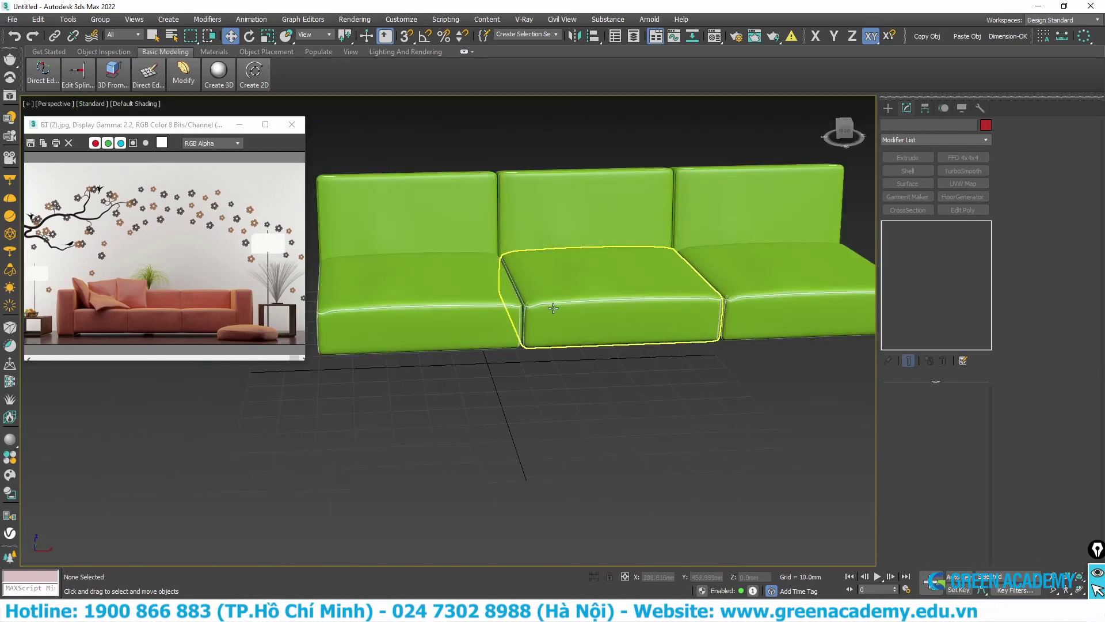
{"action": "scroll", "coordinate": [553, 308], "scroll_direction": "down", "scroll_amount": 2}
{"action": "scroll", "coordinate": [383, 288], "scroll_direction": "up", "scroll_amount": 2}
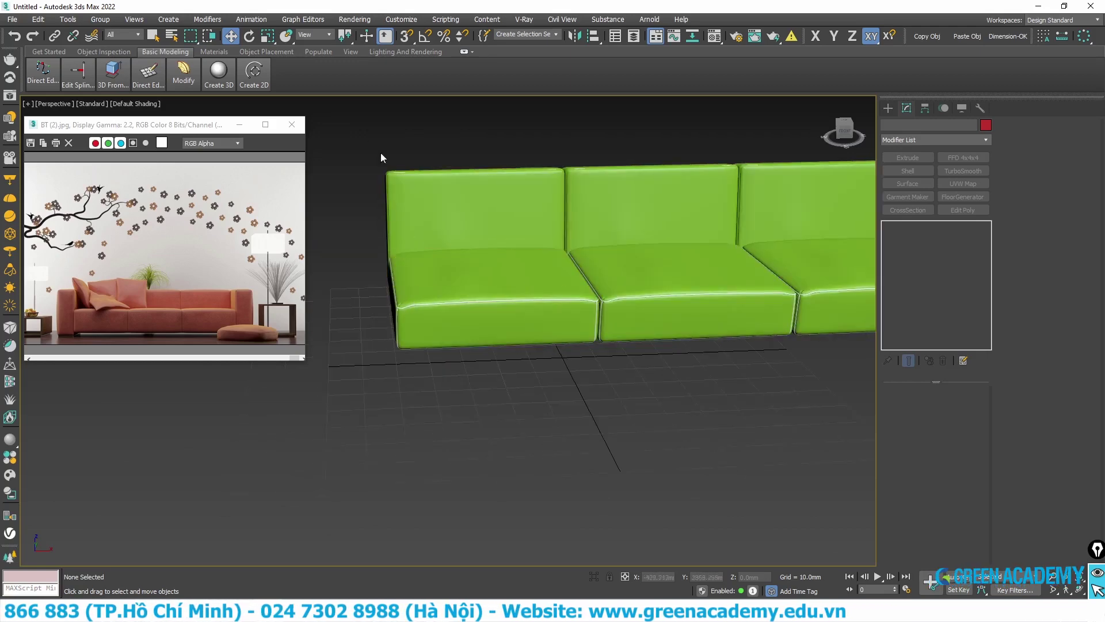
{"action": "left_click_drag", "start_coordinate": [523, 391], "coordinate": [523, 392]}
Nudge the right seat and backrest cushions a couple of millimetres along X, then deselect.
{"action": "scroll", "coordinate": [485, 281], "scroll_direction": "up", "scroll_amount": 3}
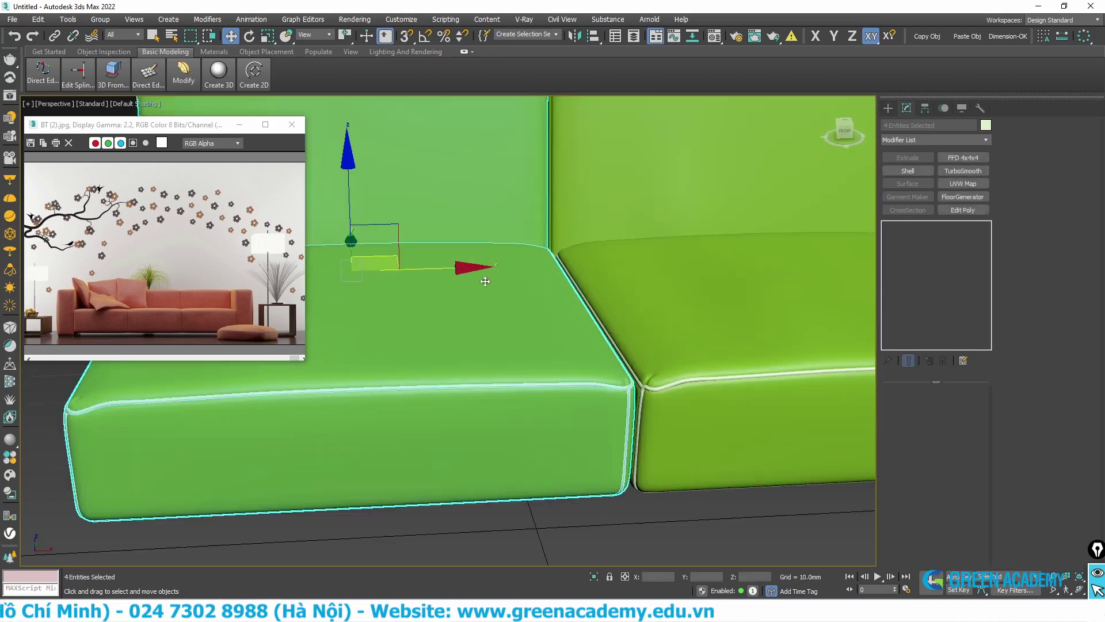
{"action": "scroll", "coordinate": [467, 267], "scroll_direction": "down", "scroll_amount": 2}
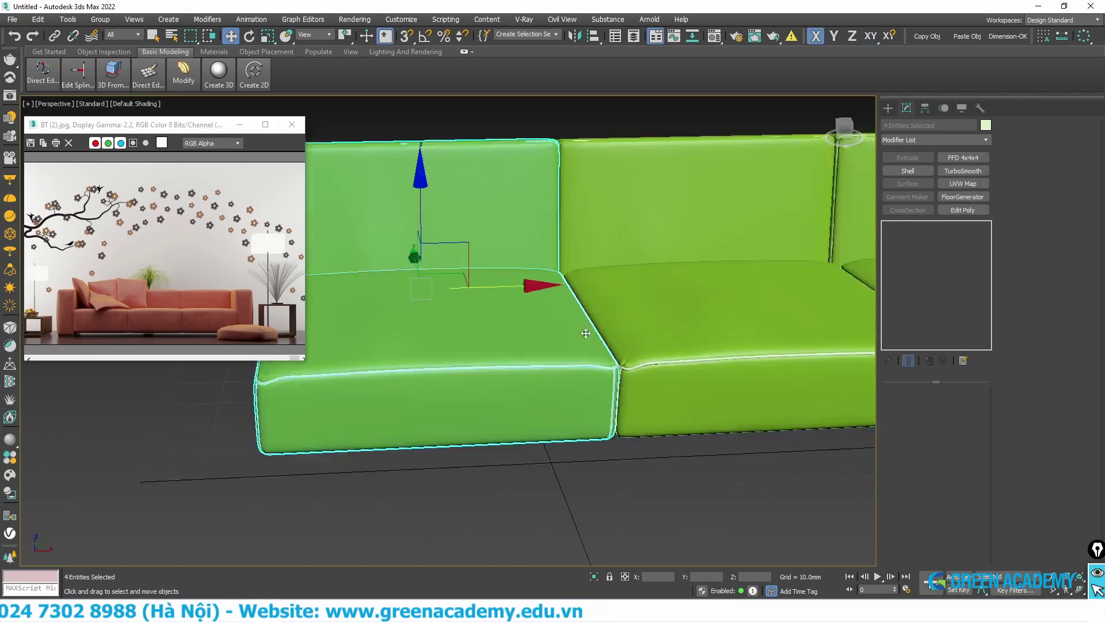
{"action": "scroll", "coordinate": [582, 321], "scroll_direction": "down", "scroll_amount": 2}
{"action": "scroll", "coordinate": [427, 387], "scroll_direction": "down", "scroll_amount": 2}
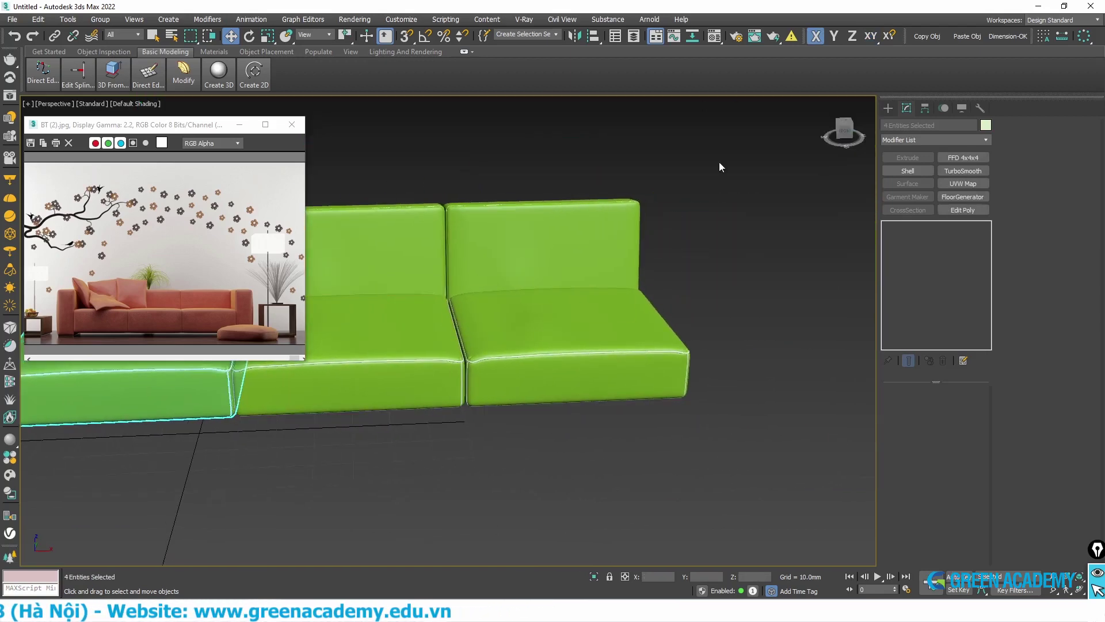
{"action": "left_click_drag", "start_coordinate": [537, 430], "coordinate": [538, 431]}
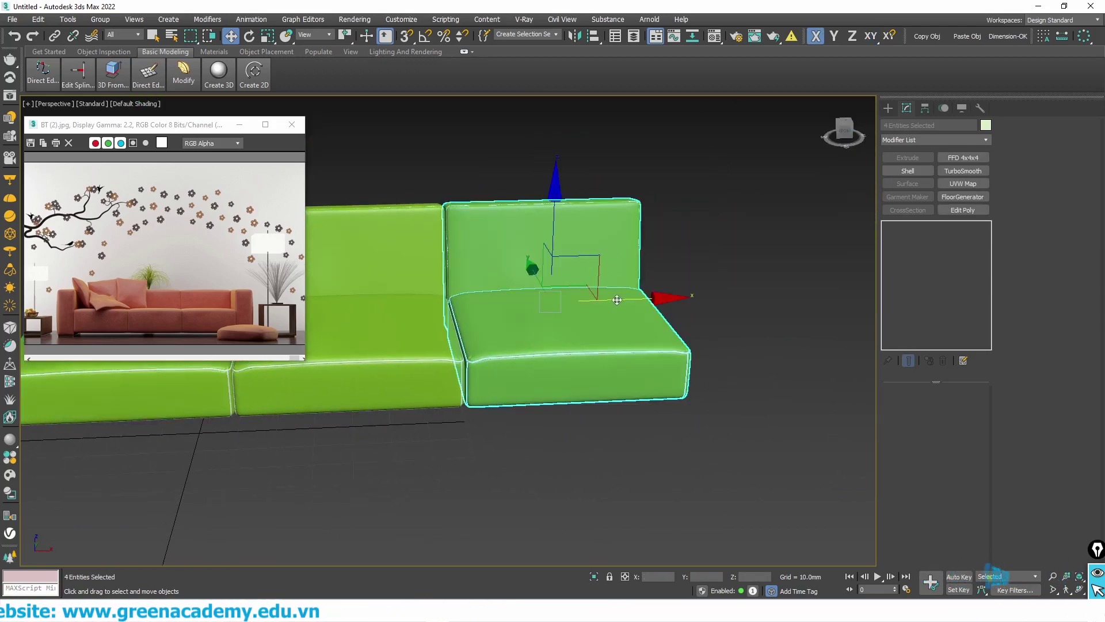
{"action": "left_click_drag", "start_coordinate": [617, 302], "coordinate": [616, 303]}
{"action": "scroll", "coordinate": [629, 297], "scroll_direction": "down", "scroll_amount": 3}
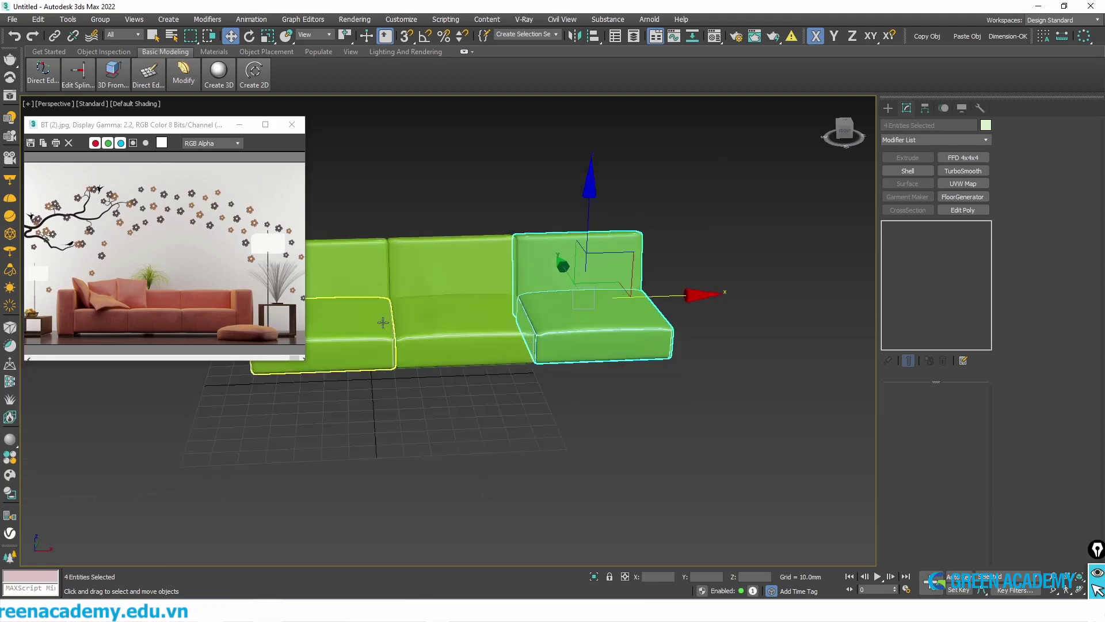
{"action": "middle_click_drag", "start_coordinate": [403, 314], "coordinate": [554, 329]}
{"action": "left_click", "coordinate": [477, 189]}
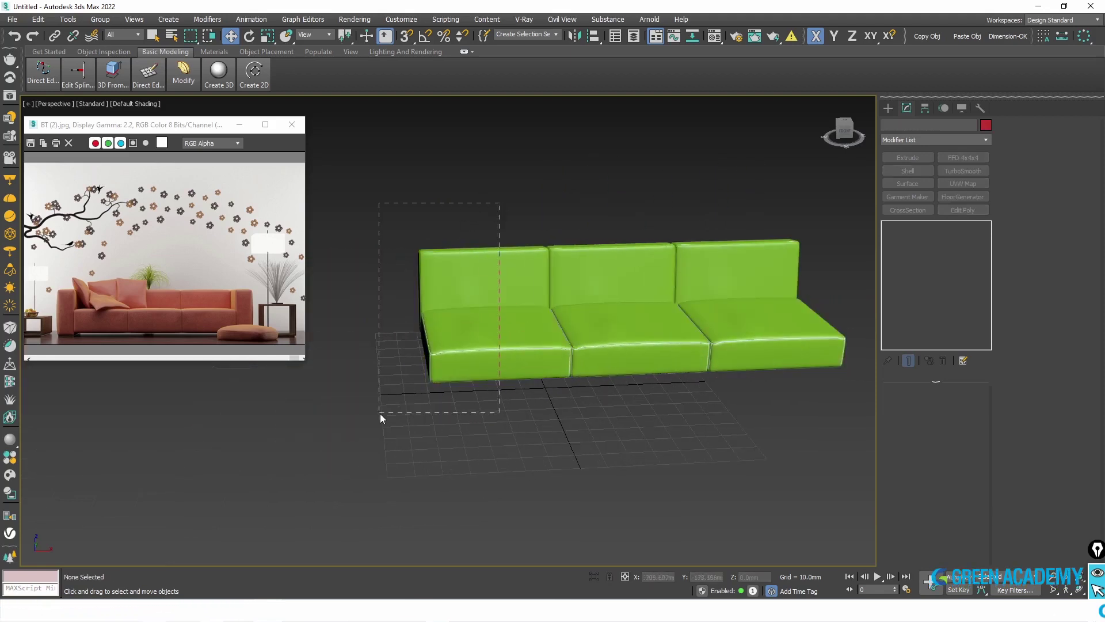
{"action": "left_click_drag", "start_coordinate": [380, 413], "coordinate": [381, 156]}
{"action": "scroll", "coordinate": [486, 423], "scroll_direction": "up", "scroll_amount": 2}
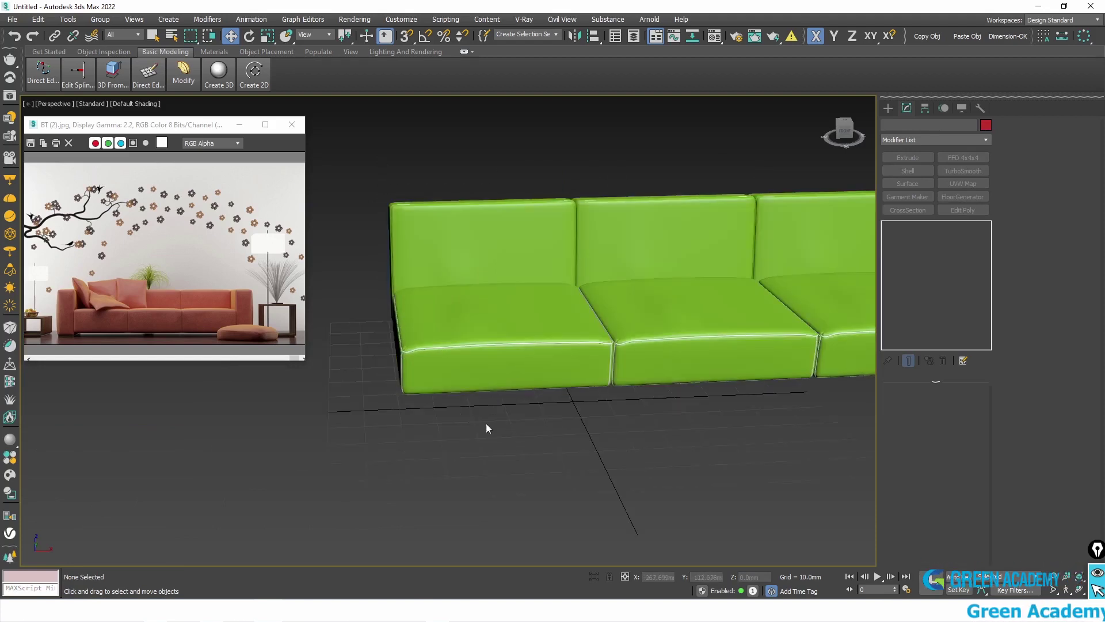
Make a copy of the left seat cushion.
{"action": "left_click_drag", "start_coordinate": [367, 353], "coordinate": [366, 352]}
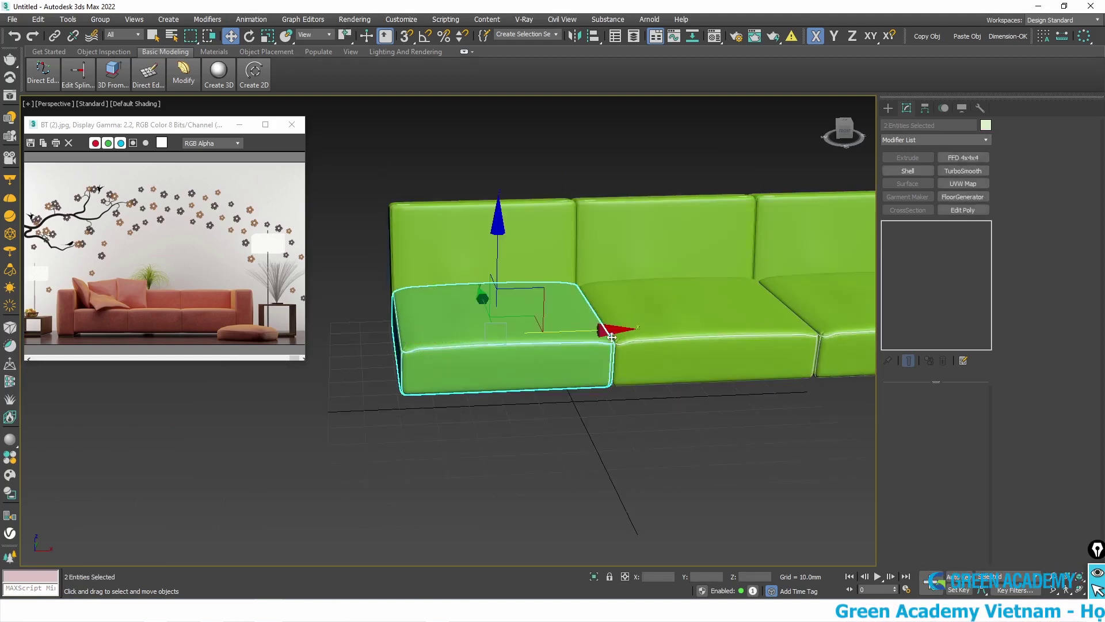
{"action": "left_click_drag", "start_coordinate": [595, 333], "coordinate": [495, 334], "text": "shift"}
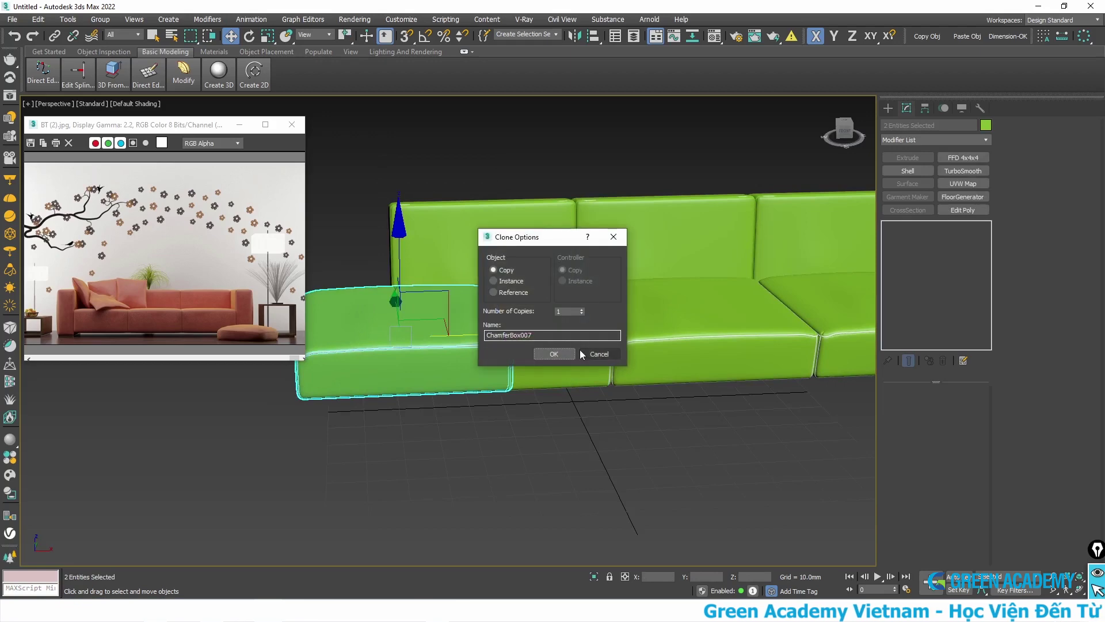
{"action": "left_click", "coordinate": [551, 353]}
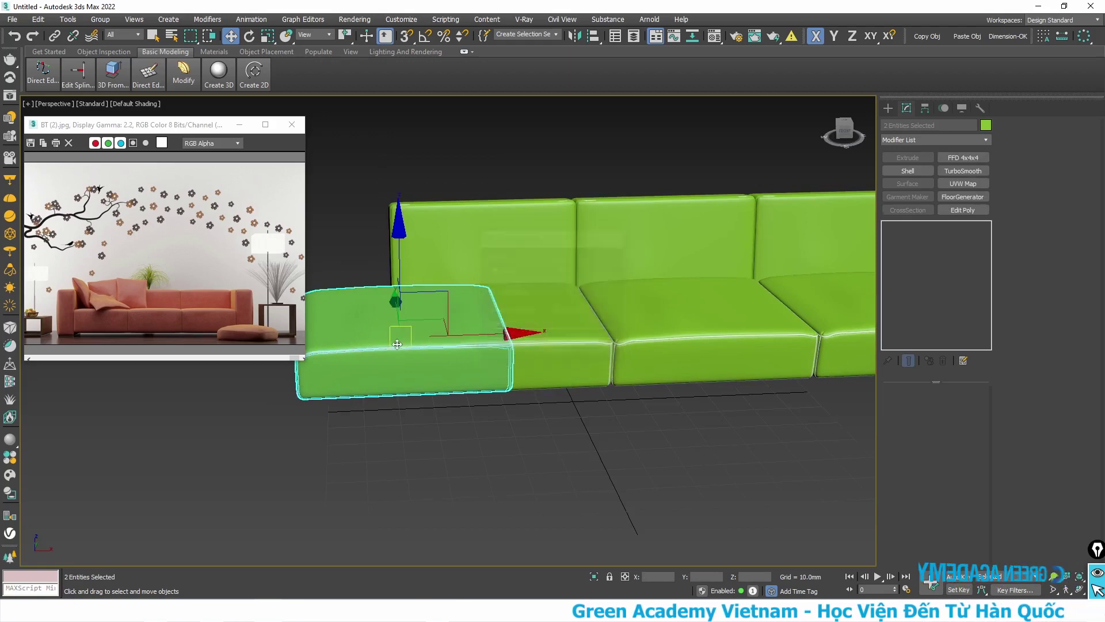
{"action": "middle_click_drag", "start_coordinate": [551, 354], "coordinate": [547, 327], "text": "alt"}
Stand the copy upright at 90° using Angle Snap in the Front view.
{"action": "key", "text": "f"}
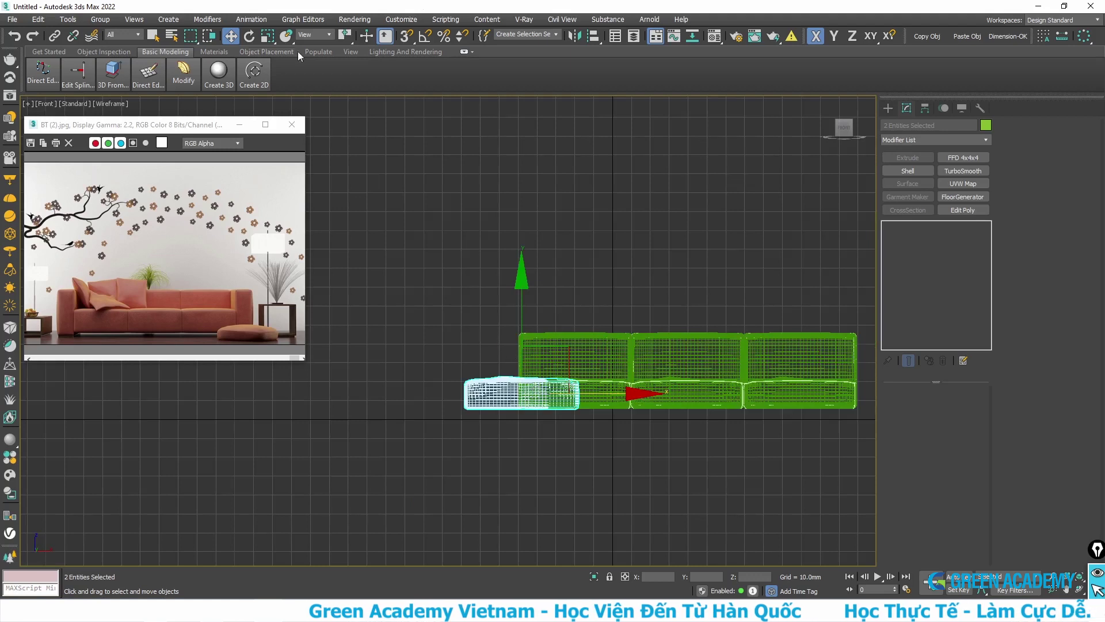
{"action": "left_click", "coordinate": [245, 39]}
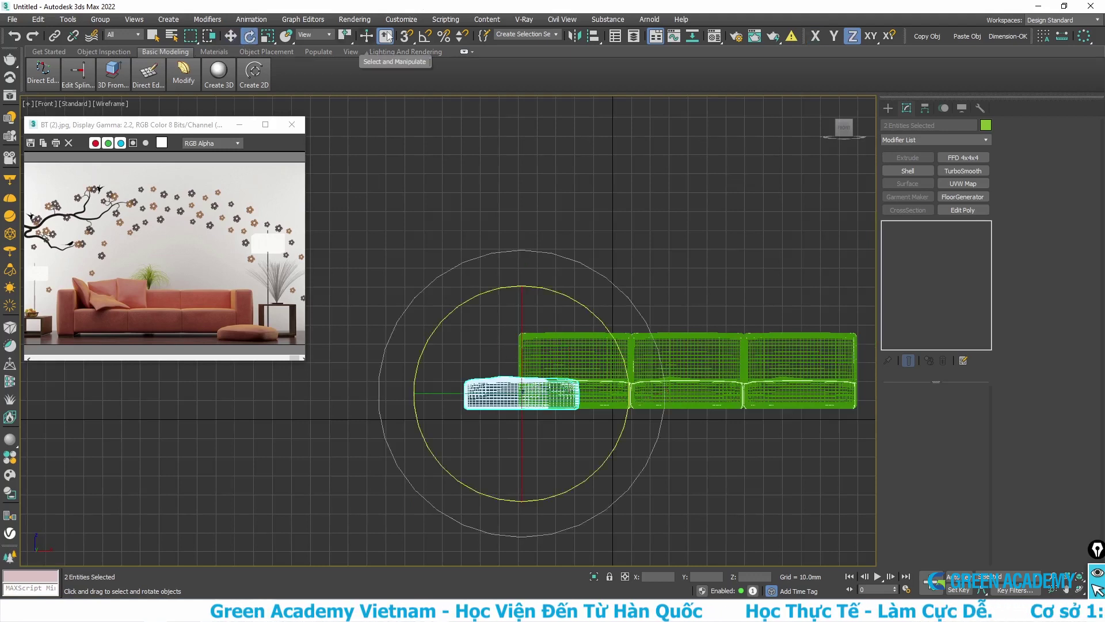
{"action": "left_click", "coordinate": [426, 36]}
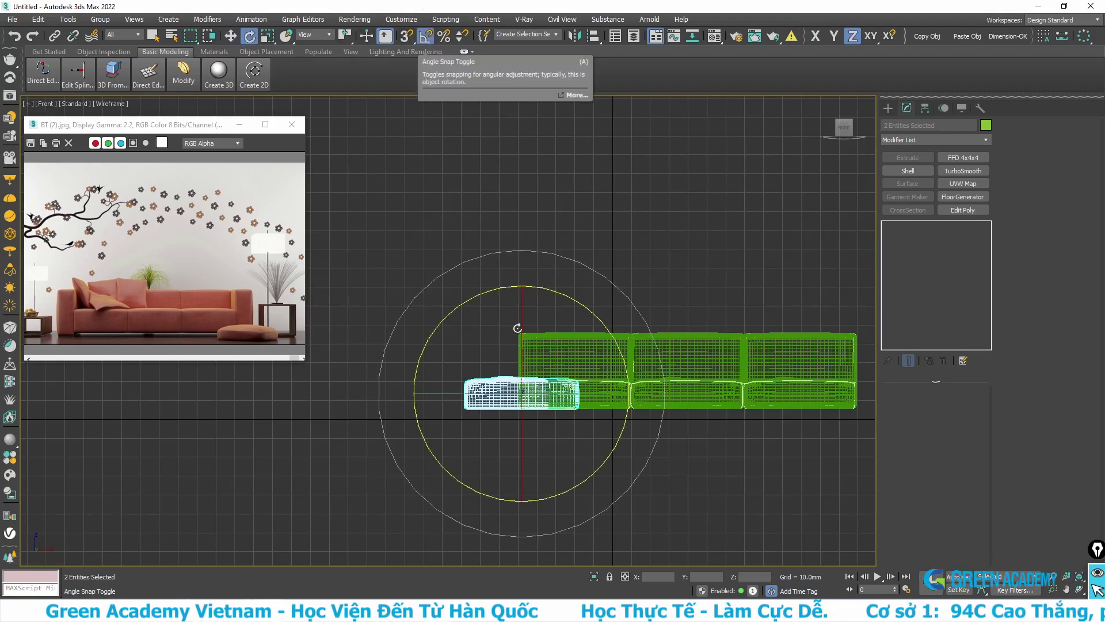
{"action": "left_click_drag", "start_coordinate": [428, 287], "coordinate": [466, 252]}
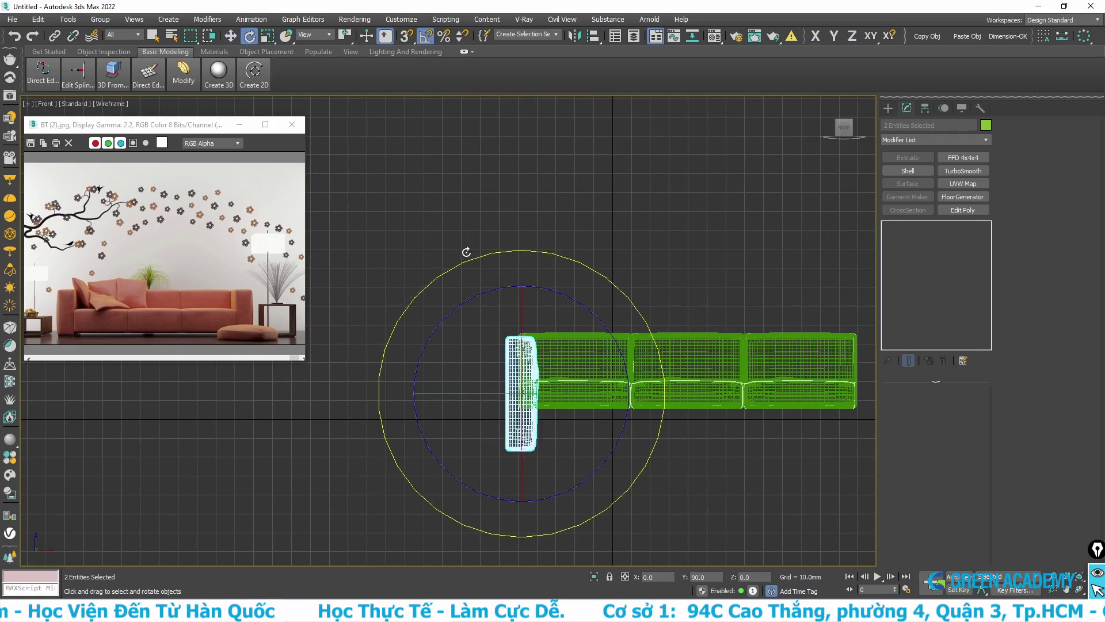
Make the upright copy thinner along X and move it against the sofa's left end.
{"action": "key", "text": "w"}
{"action": "scroll", "coordinate": [544, 381], "scroll_direction": "up", "scroll_amount": 3}
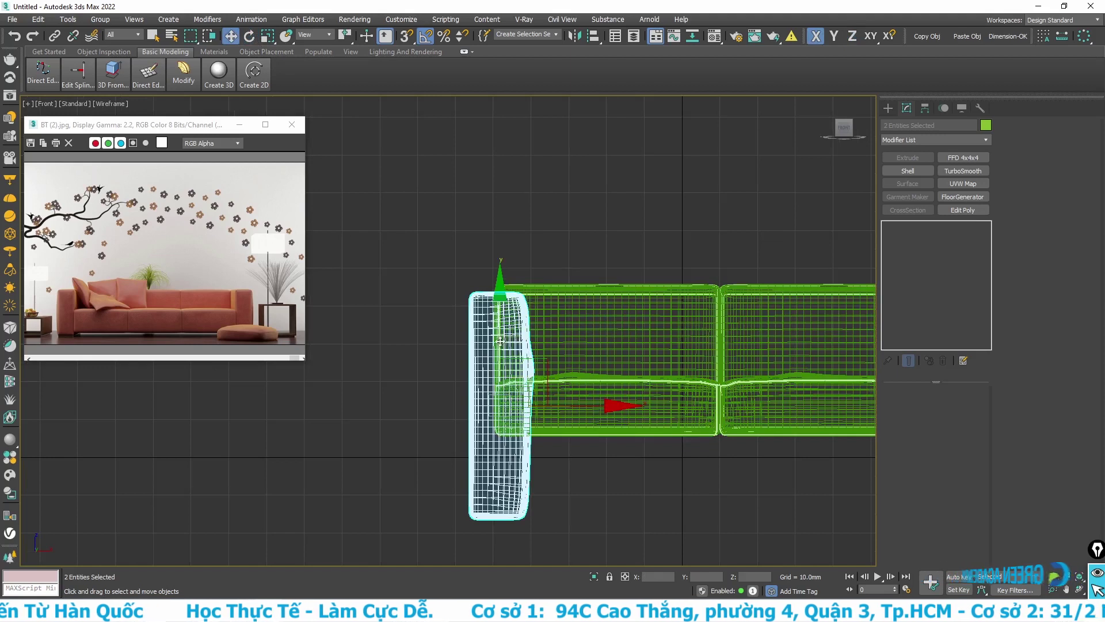
{"action": "key", "text": "r"}
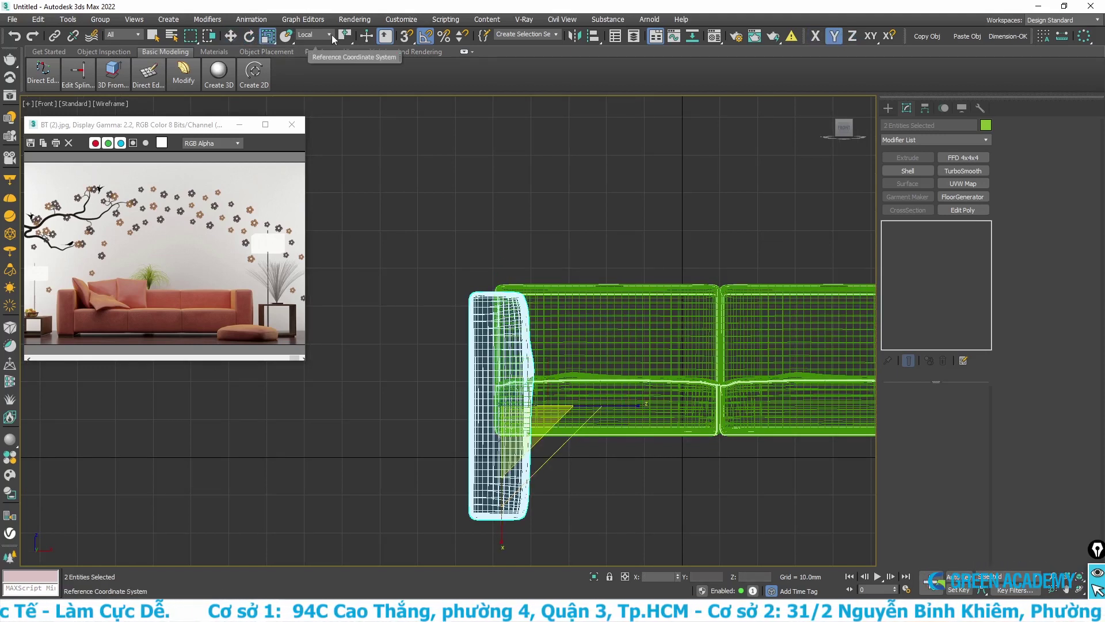
{"action": "left_click_drag", "start_coordinate": [501, 538], "coordinate": [498, 513]}
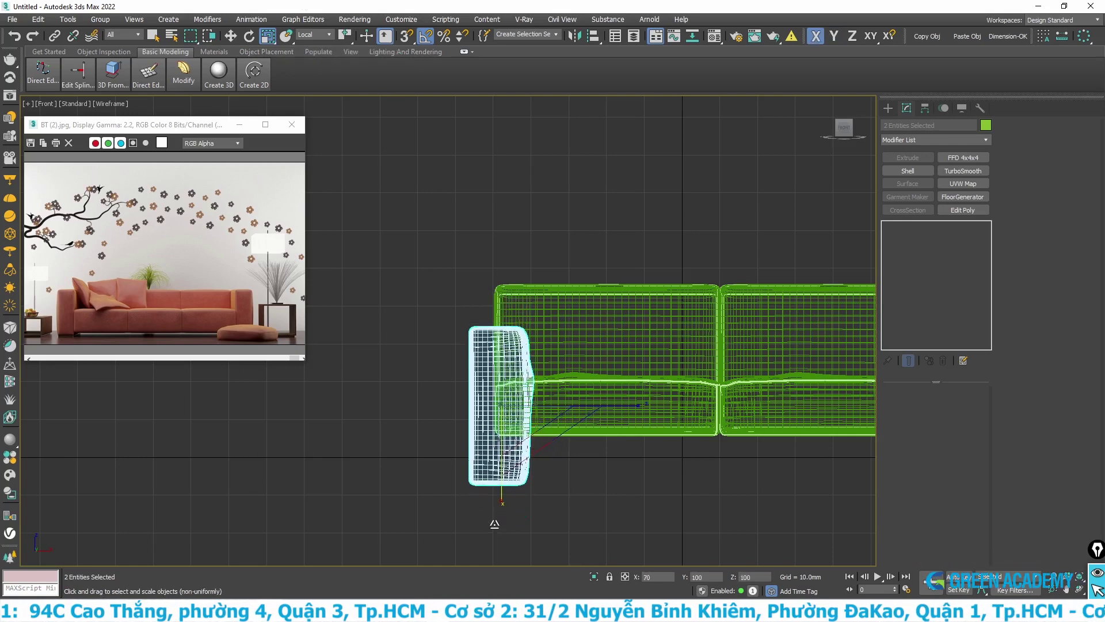
{"action": "key", "text": "w"}
{"action": "left_click_drag", "start_coordinate": [529, 359], "coordinate": [496, 305]}
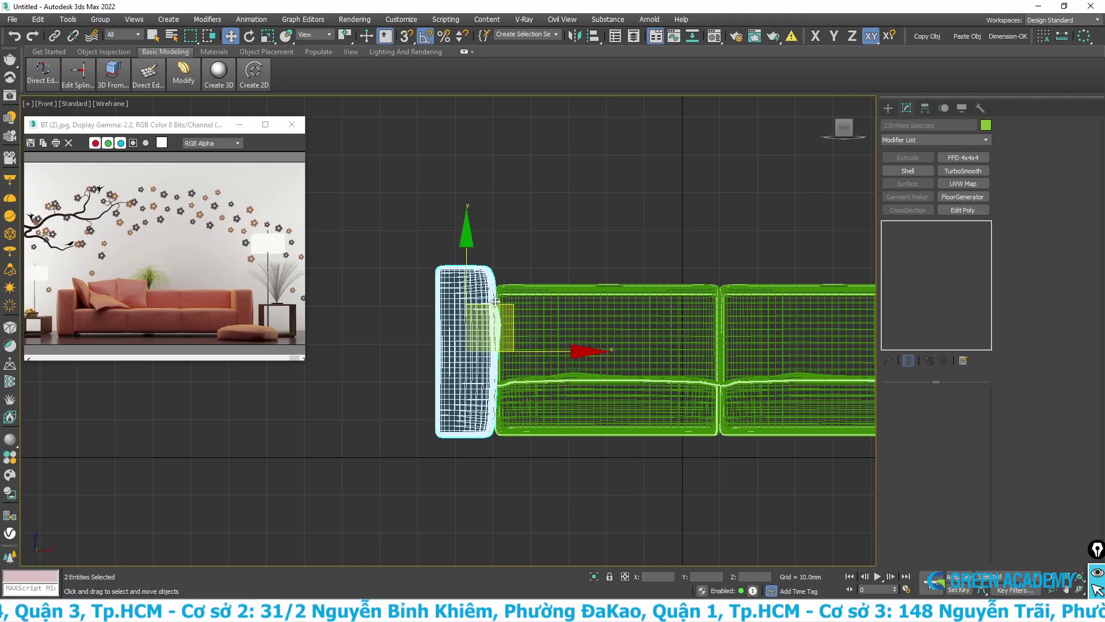
Adjust the armrest's height and lower it to floor level.
{"action": "key", "text": "r"}
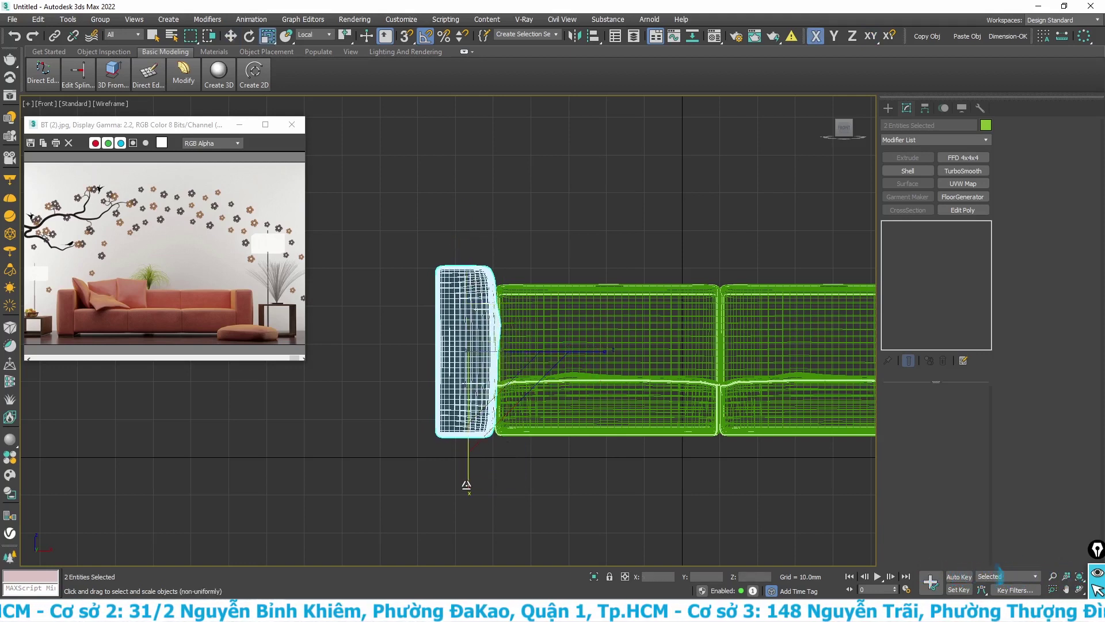
{"action": "left_click_drag", "start_coordinate": [468, 486], "coordinate": [467, 479]}
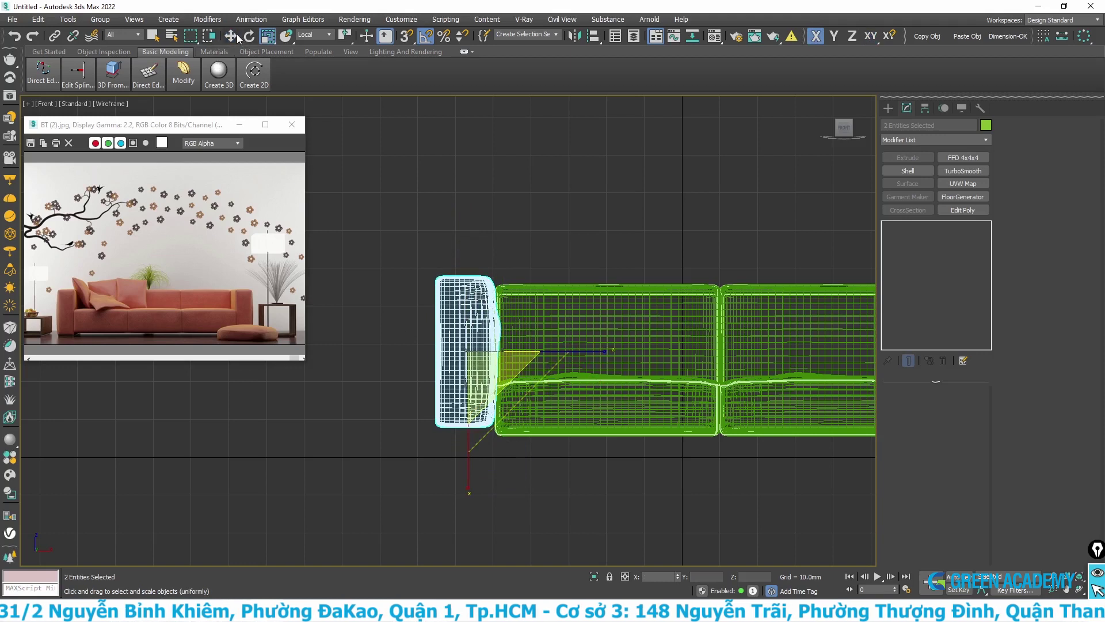
{"action": "left_click_drag", "start_coordinate": [481, 371], "coordinate": [481, 363]}
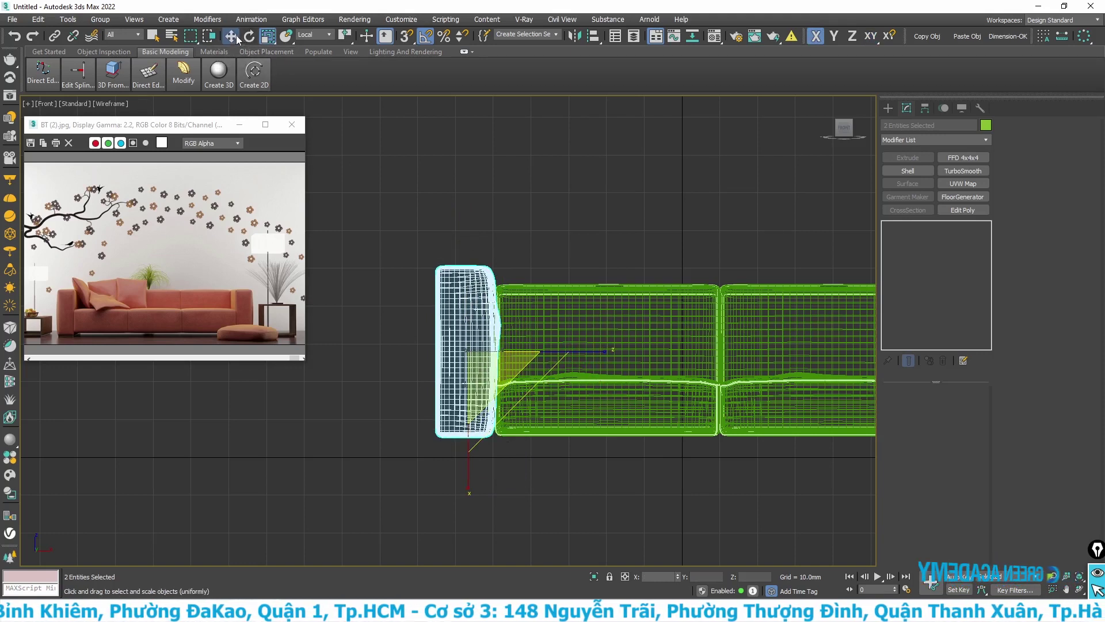
{"action": "key", "text": "w"}
{"action": "mouse_move", "coordinate": [471, 266]}
{"action": "left_mouse_down"}
{"action": "mouse_move", "coordinate": [471, 299]}
{"action": "mouse_move", "coordinate": [489, 288]}
{"action": "left_mouse_up"}
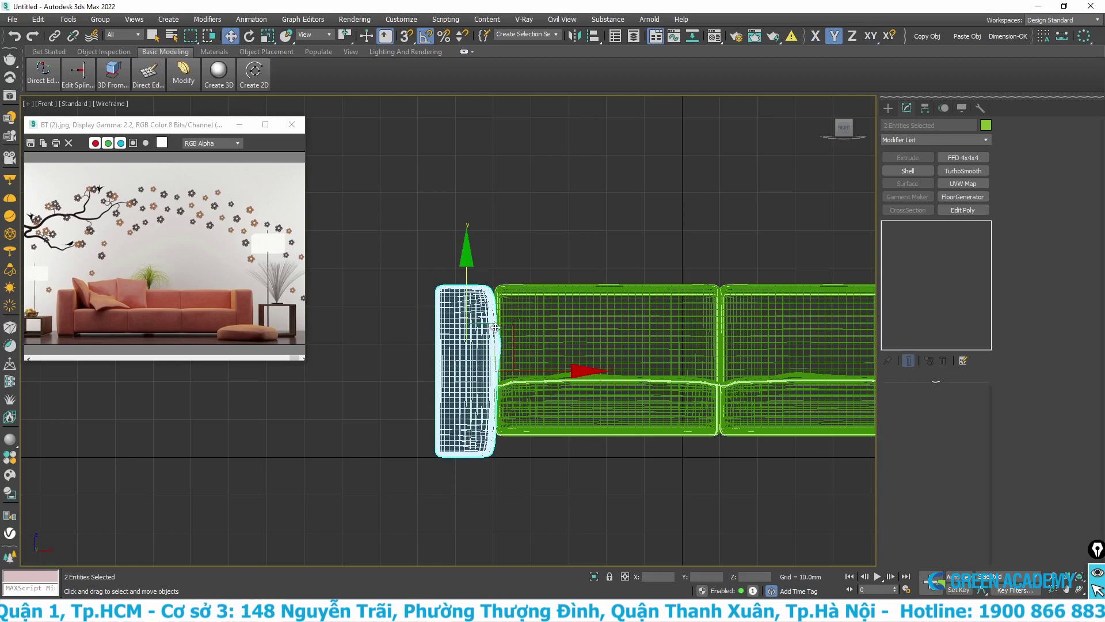
Select armrest ChamferBox007 in Perspective and enter its Editable Poly Vertex level.
{"action": "key", "text": "p"}
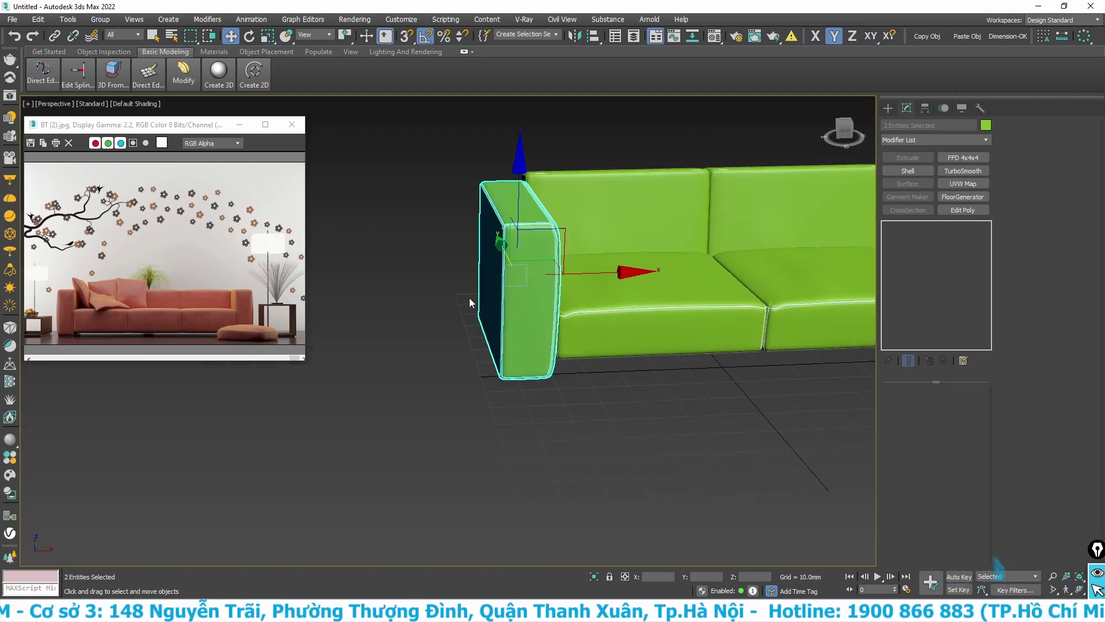
{"action": "mouse_move", "coordinate": [469, 299]}
{"action": "middle_mouse_down", "text": "alt"}
{"action": "mouse_move", "coordinate": [493, 289]}
{"action": "mouse_move", "coordinate": [518, 240]}
{"action": "mouse_move", "coordinate": [510, 257]}
{"action": "mouse_move", "coordinate": [520, 263]}
{"action": "middle_mouse_up", "text": "alt"}
{"action": "scroll", "coordinate": [485, 227], "scroll_direction": "up", "scroll_amount": 2}
{"action": "left_click", "coordinate": [568, 275]}
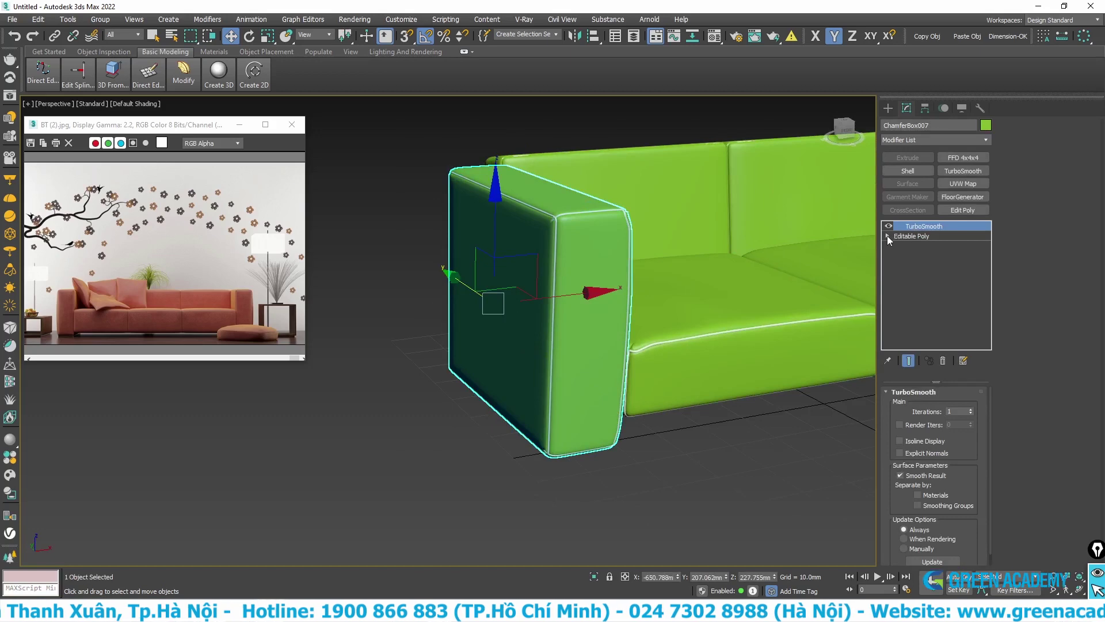
{"action": "left_click", "coordinate": [887, 236]}
{"action": "left_click", "coordinate": [915, 247]}
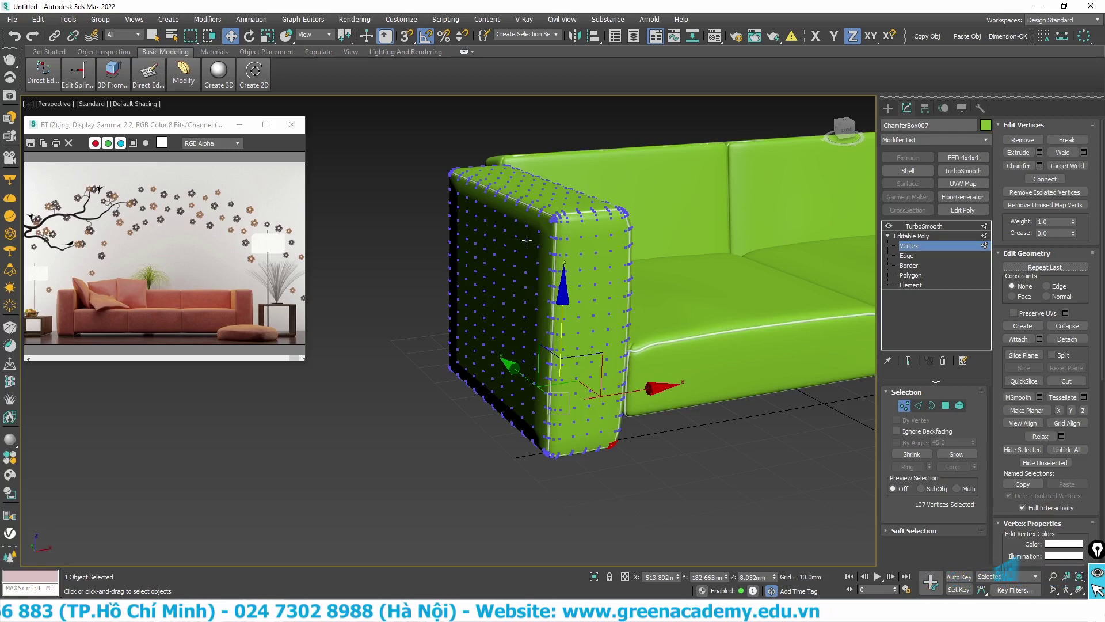
Box-select the left arm's vertices from Top view and turn on Use Soft Selection.
{"action": "key", "text": "t"}
{"action": "scroll", "coordinate": [362, 341], "scroll_direction": "up", "scroll_amount": 5}
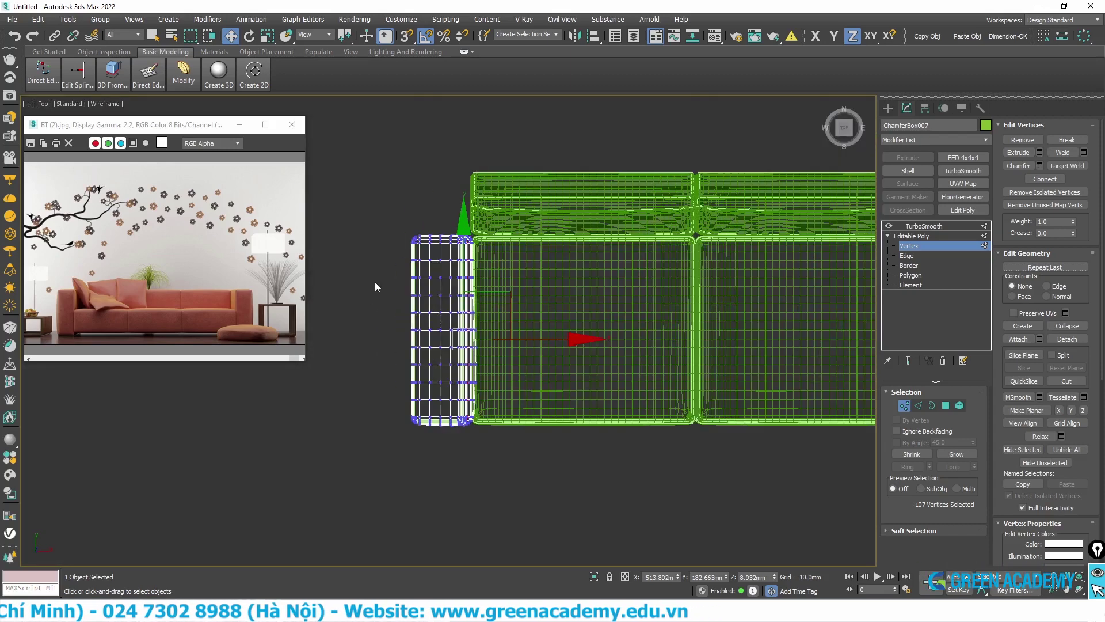
{"action": "left_click_drag", "start_coordinate": [426, 377], "coordinate": [423, 381]}
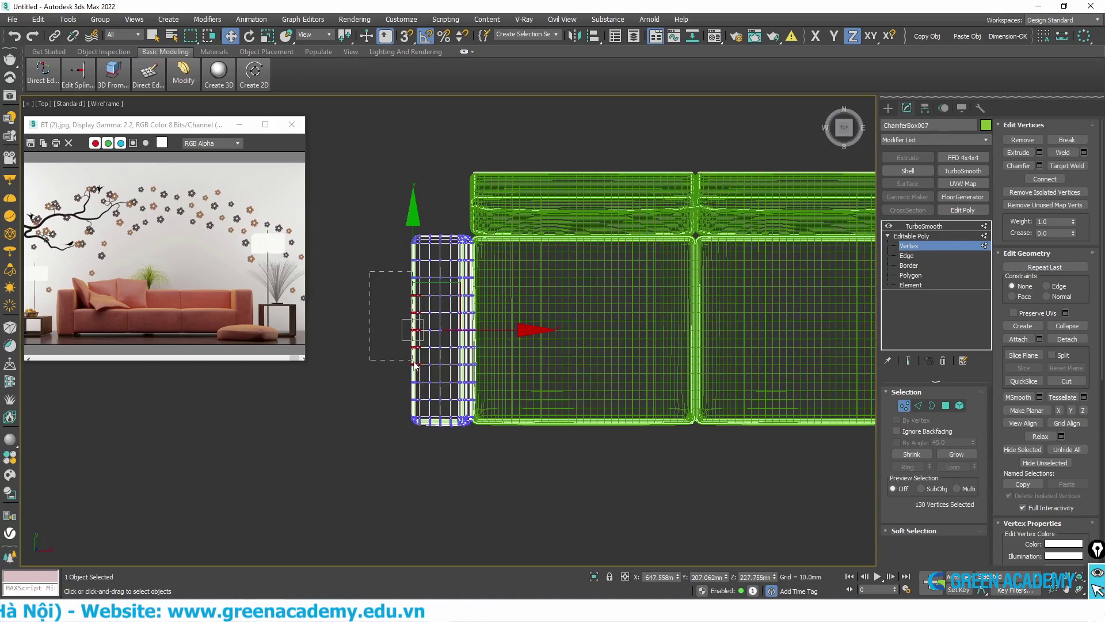
{"action": "left_click_drag", "start_coordinate": [416, 372], "coordinate": [416, 368]}
{"action": "middle_click_drag", "start_coordinate": [415, 369], "coordinate": [466, 343], "text": "alt"}
{"action": "key", "text": "p"}
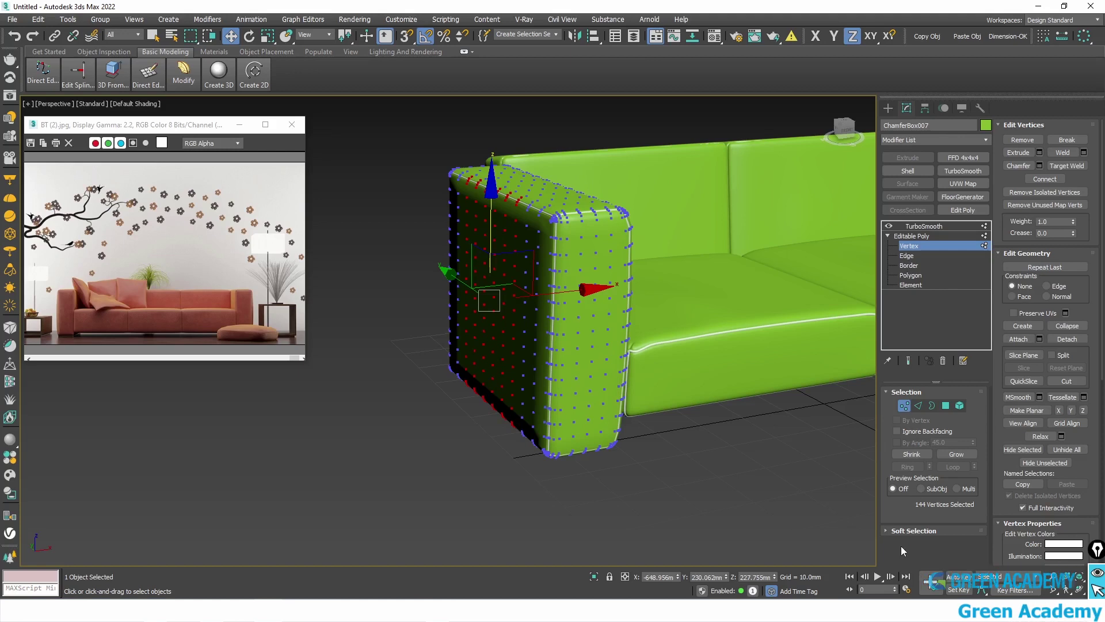
{"action": "left_click", "coordinate": [893, 532]}
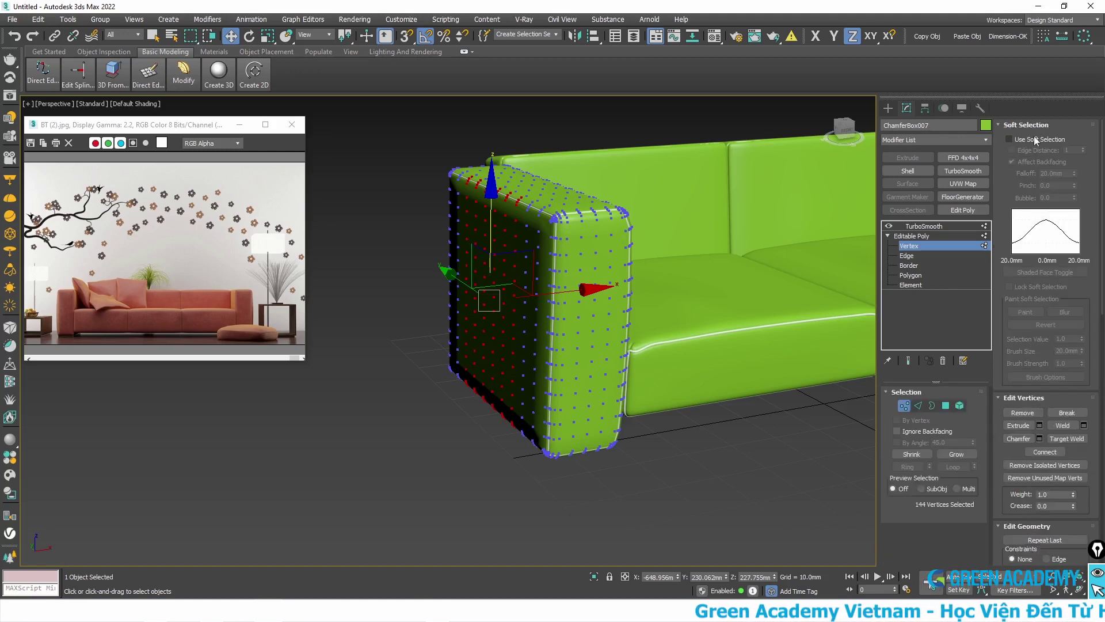
{"action": "left_click", "coordinate": [1010, 140]}
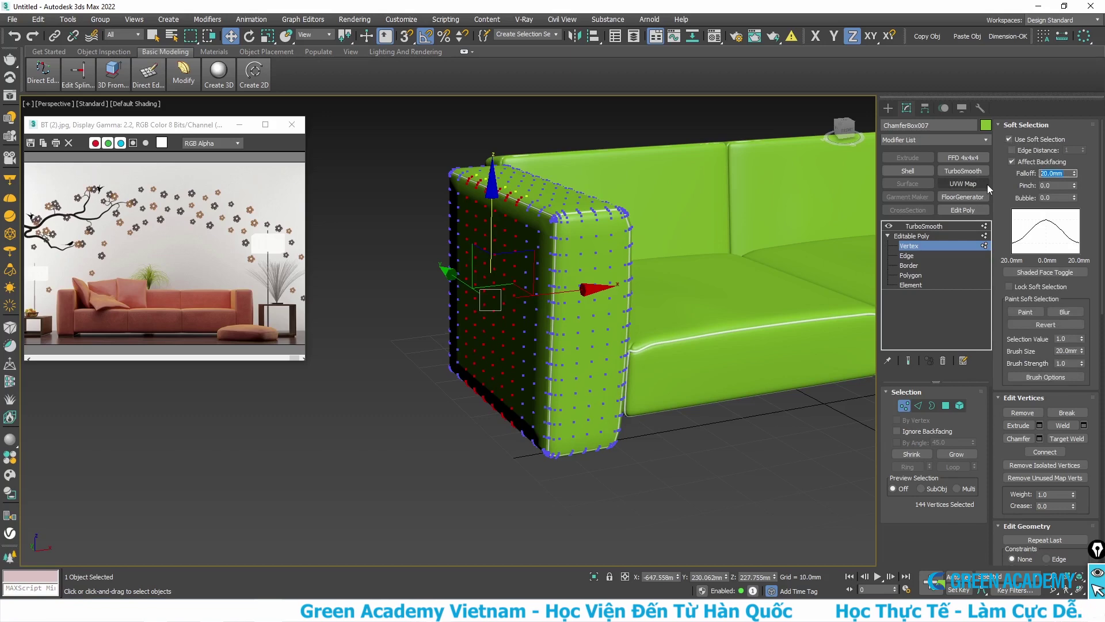
Set the soft-selection falloff to 200 and shift the arm vertices along X.
{"action": "type", "text": "200"}
{"action": "key", "text": "Return"}
{"action": "scroll", "coordinate": [474, 268], "scroll_direction": "up", "scroll_amount": 2}
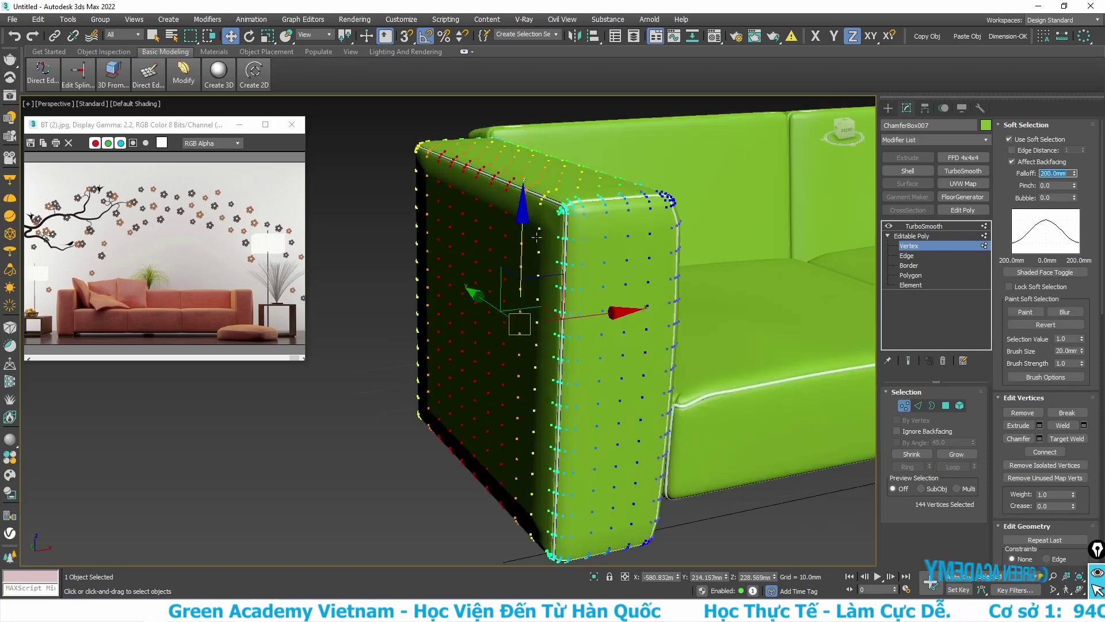
{"action": "left_click_drag", "start_coordinate": [579, 316], "coordinate": [590, 326]}
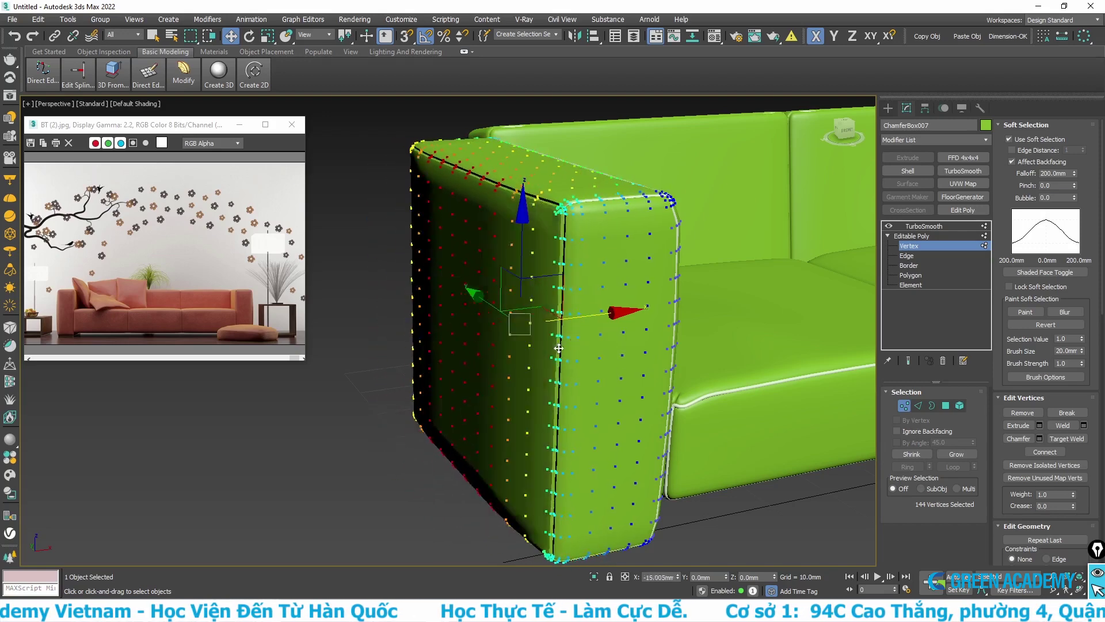
{"action": "left_click_drag", "start_coordinate": [591, 325], "coordinate": [447, 184]}
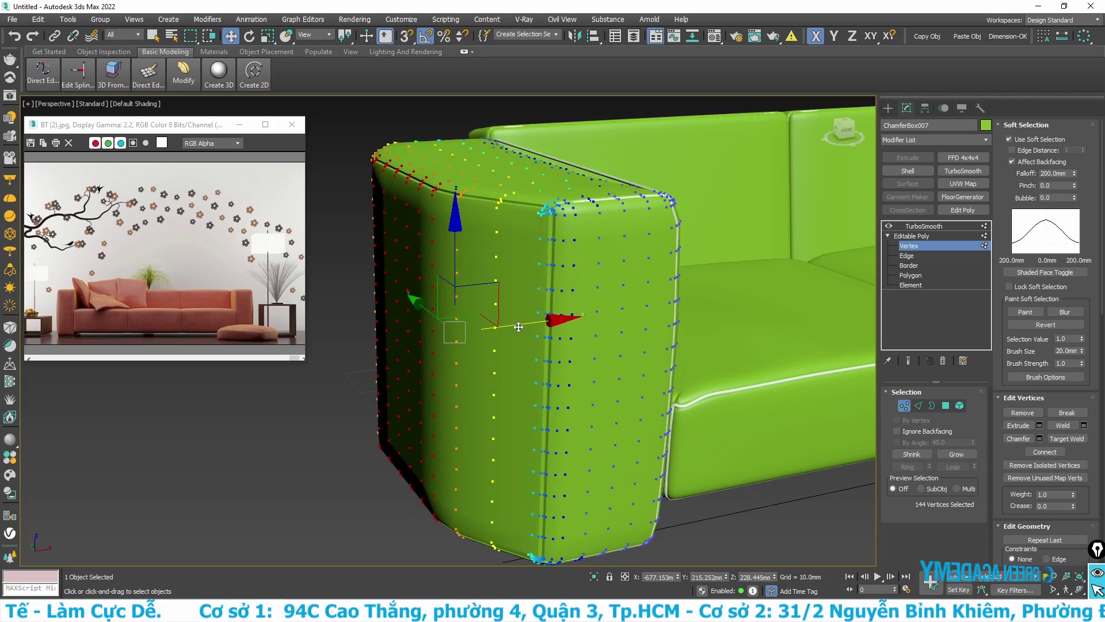
{"action": "left_click_drag", "start_coordinate": [518, 326], "coordinate": [568, 326]}
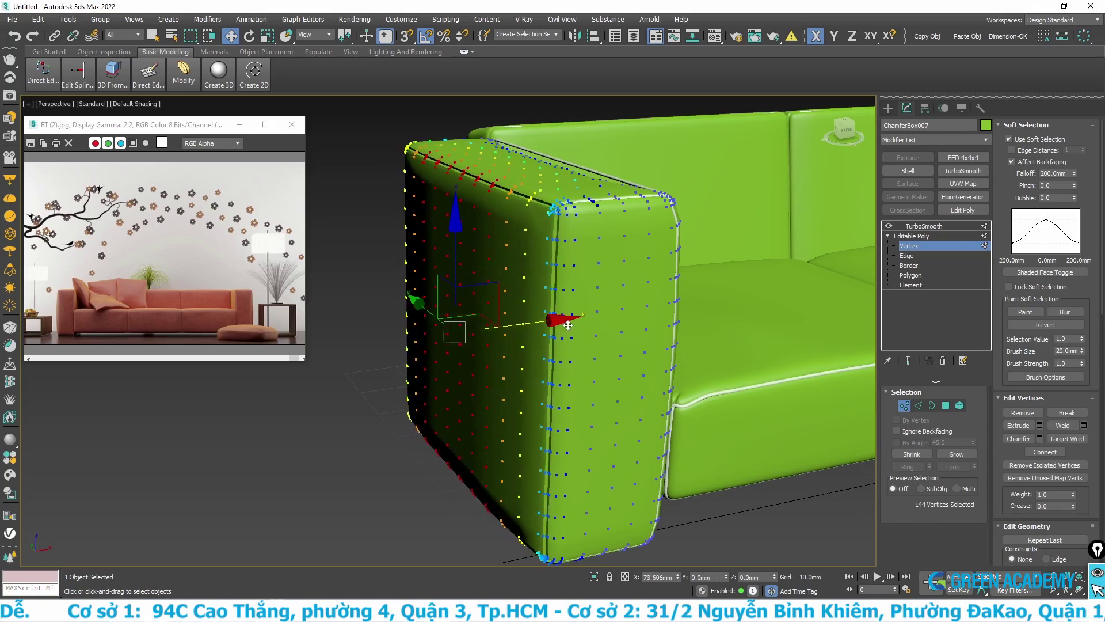
Bulge the arm's left side outward, nudge its top-left corner down, and return to TurboSmooth.
{"action": "mouse_move", "coordinate": [569, 325]}
{"action": "middle_mouse_down", "text": "alt"}
{"action": "mouse_move", "coordinate": [554, 348]}
{"action": "mouse_move", "coordinate": [511, 307]}
{"action": "middle_mouse_up", "text": "alt"}
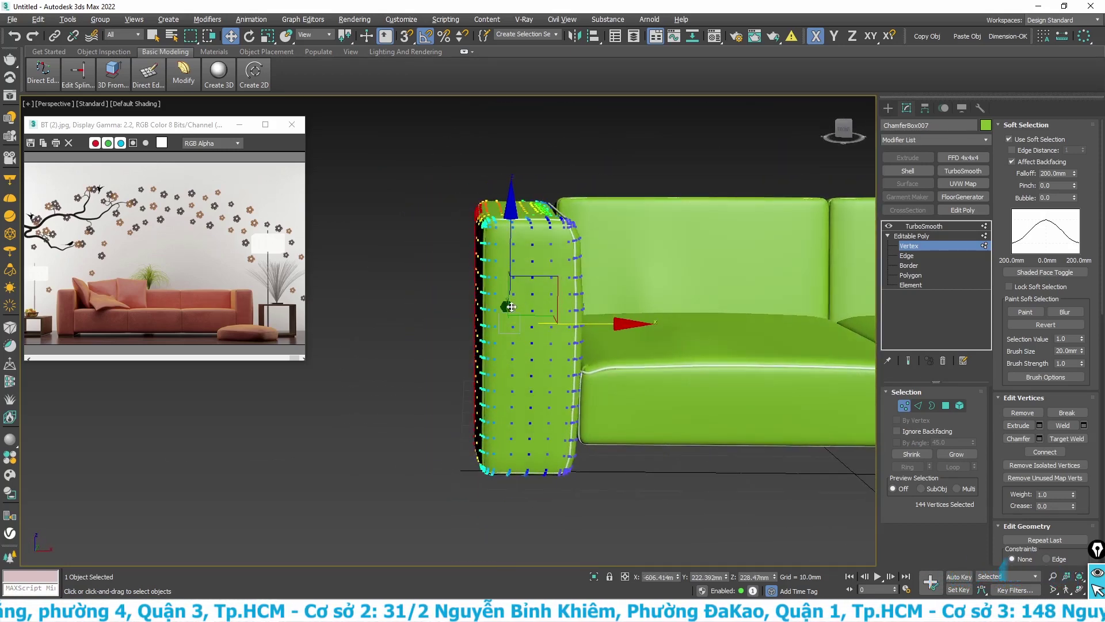
{"action": "left_click", "coordinate": [486, 337]}
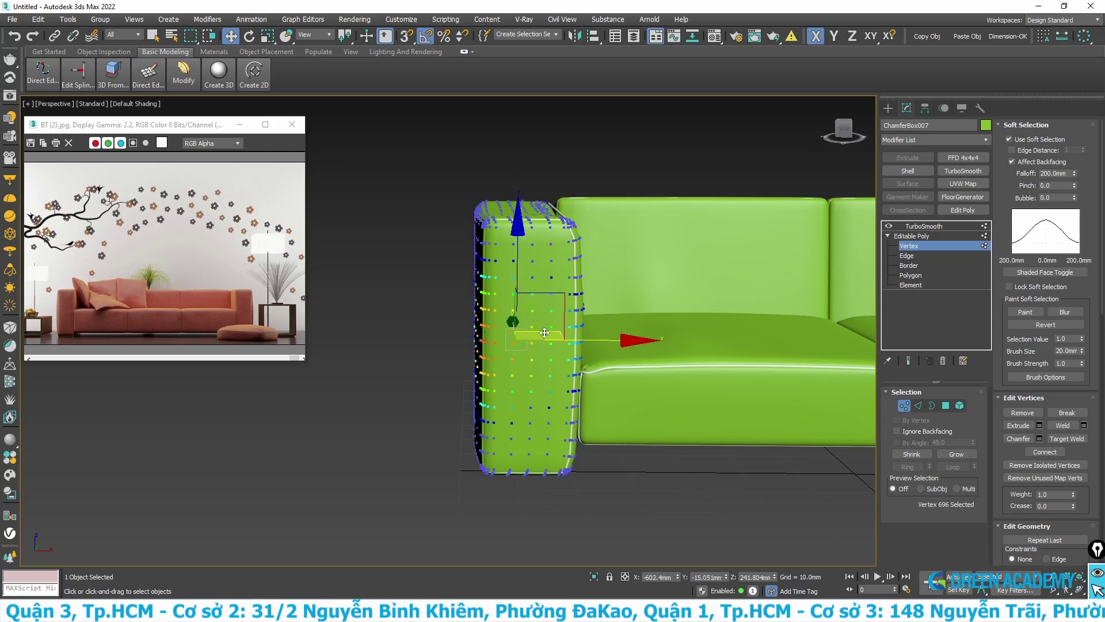
{"action": "mouse_move", "coordinate": [574, 340]}
{"action": "left_mouse_down"}
{"action": "mouse_move", "coordinate": [520, 363]}
{"action": "mouse_move", "coordinate": [569, 357]}
{"action": "left_mouse_up"}
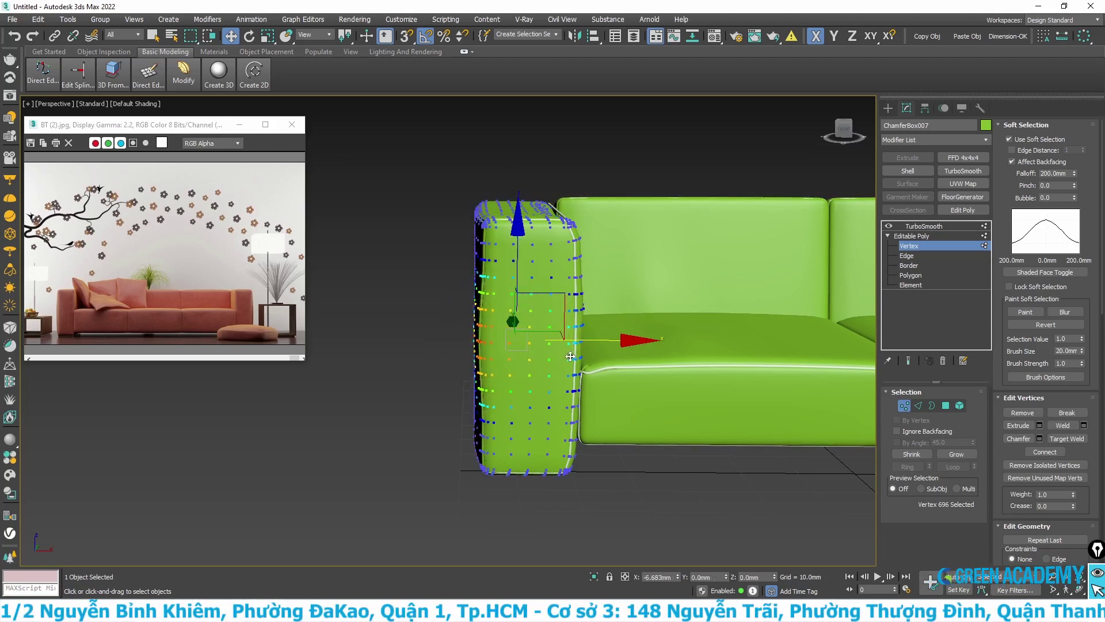
{"action": "left_click", "coordinate": [486, 224]}
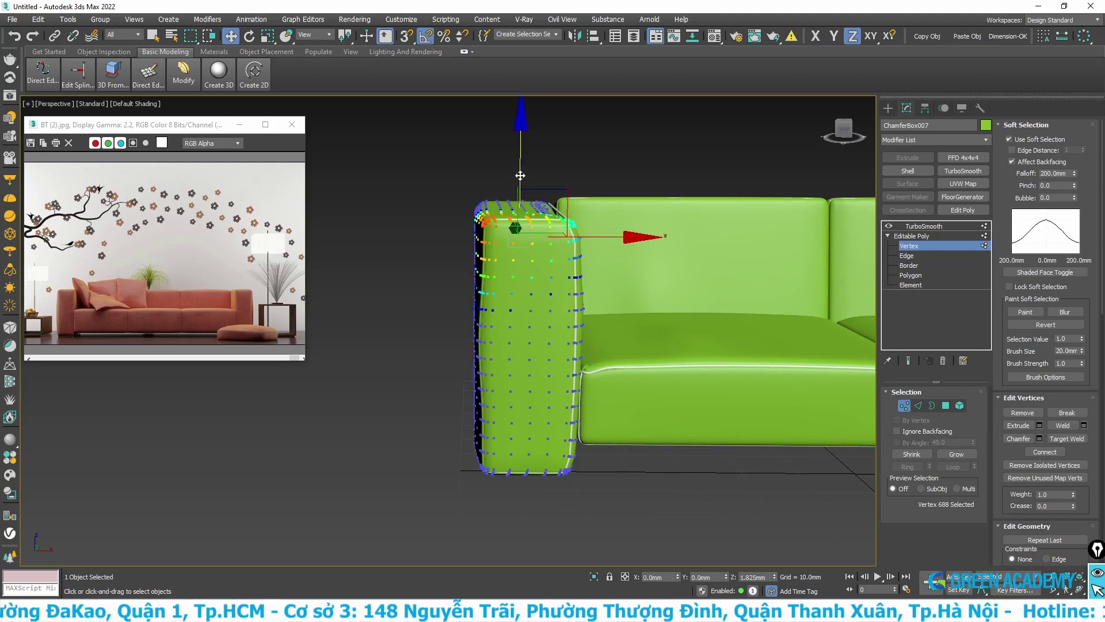
{"action": "left_click_drag", "start_coordinate": [520, 175], "coordinate": [519, 176]}
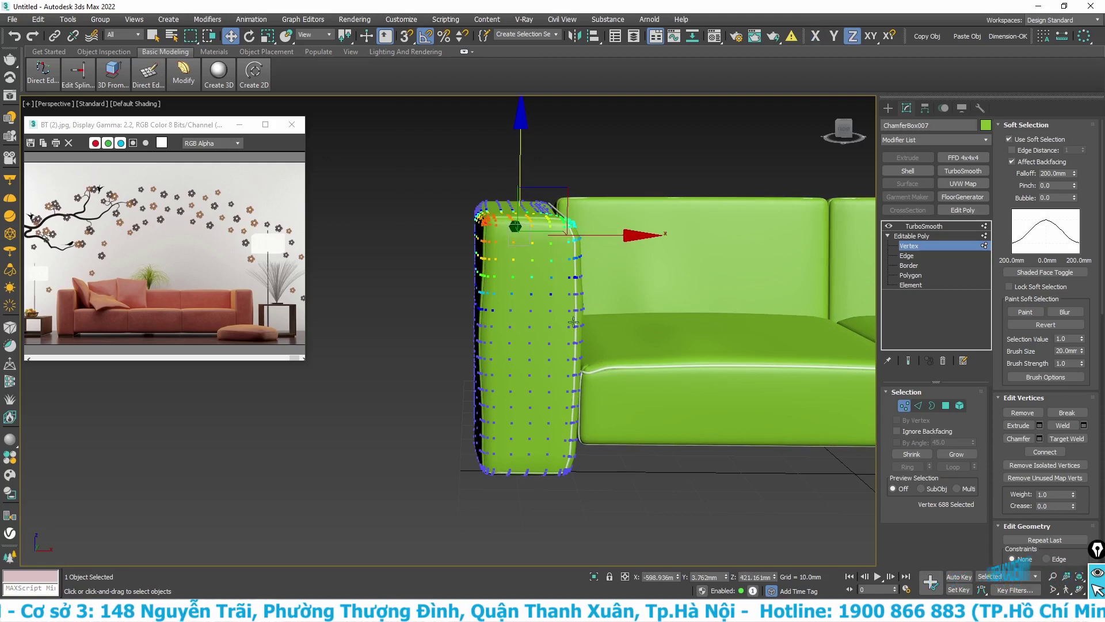
{"action": "scroll", "coordinate": [423, 352], "scroll_direction": "down", "scroll_amount": 3}
{"action": "mouse_move", "coordinate": [423, 352]}
{"action": "middle_mouse_down", "text": "alt"}
{"action": "mouse_move", "coordinate": [490, 367]}
{"action": "mouse_move", "coordinate": [642, 330]}
{"action": "middle_mouse_up", "text": "alt"}
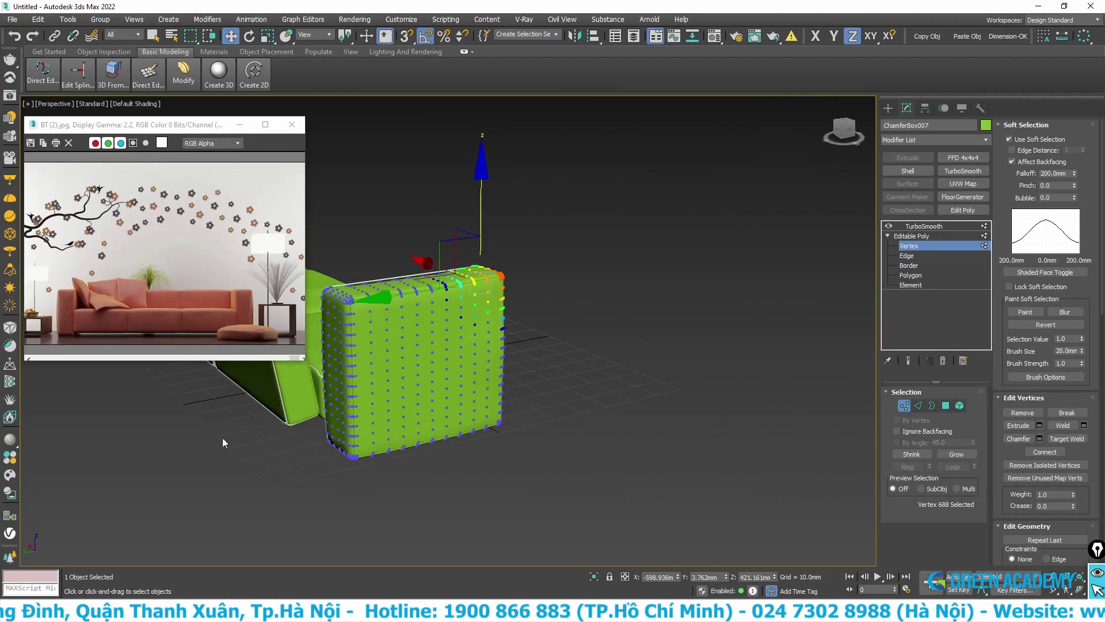
{"action": "middle_click_drag", "start_coordinate": [261, 391], "coordinate": [497, 397]}
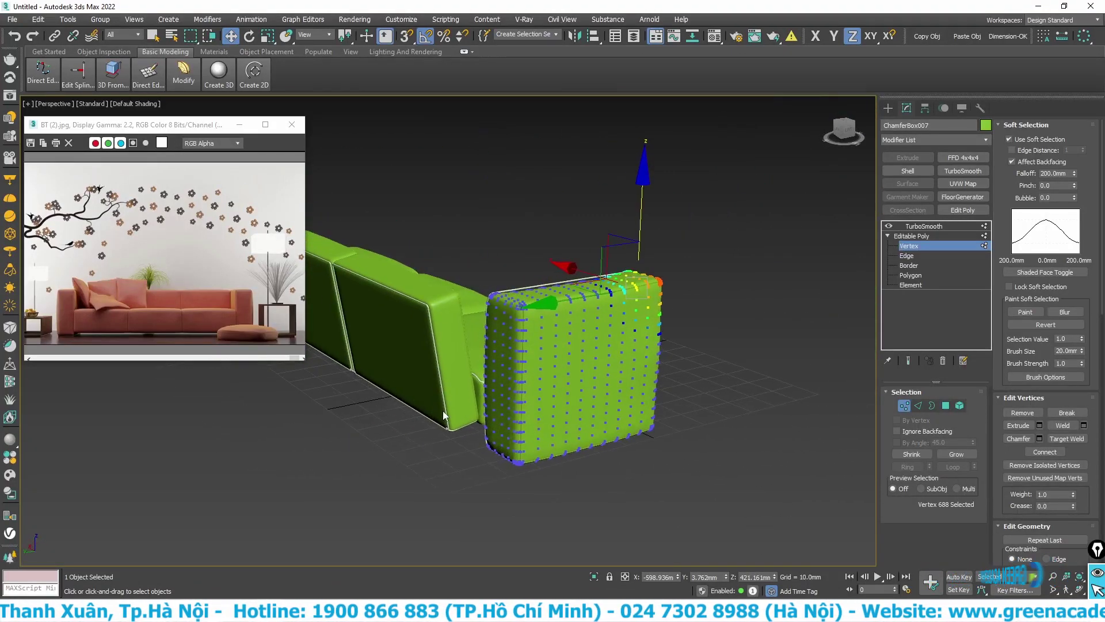
{"action": "left_click", "coordinate": [921, 226]}
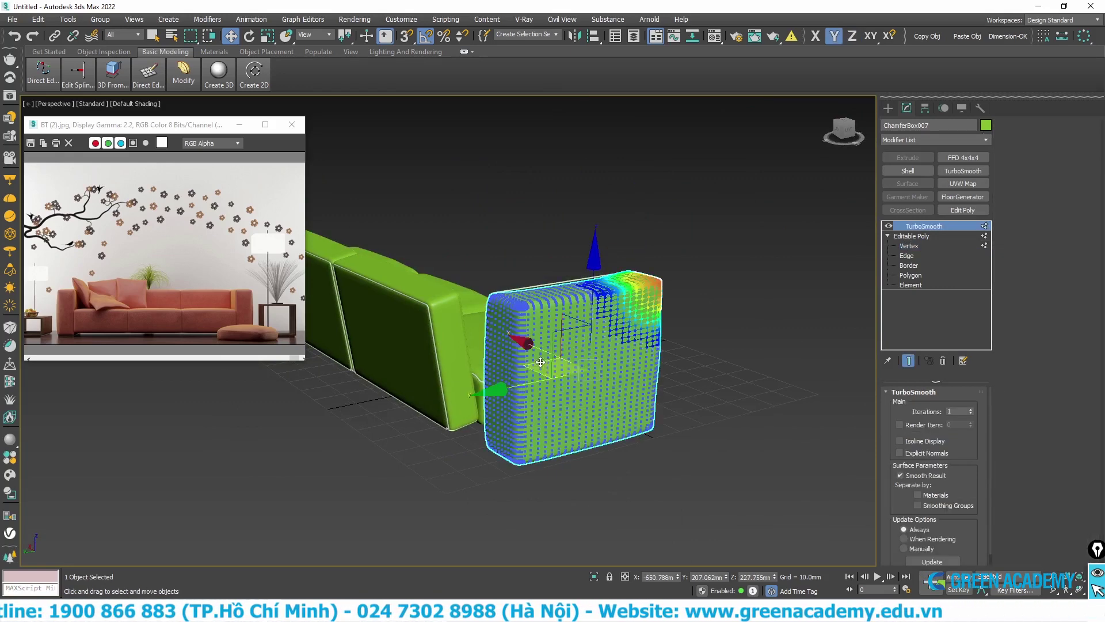
Try scaling the arm, cancel it, and reselect the arm in Top view.
{"action": "key", "text": "r"}
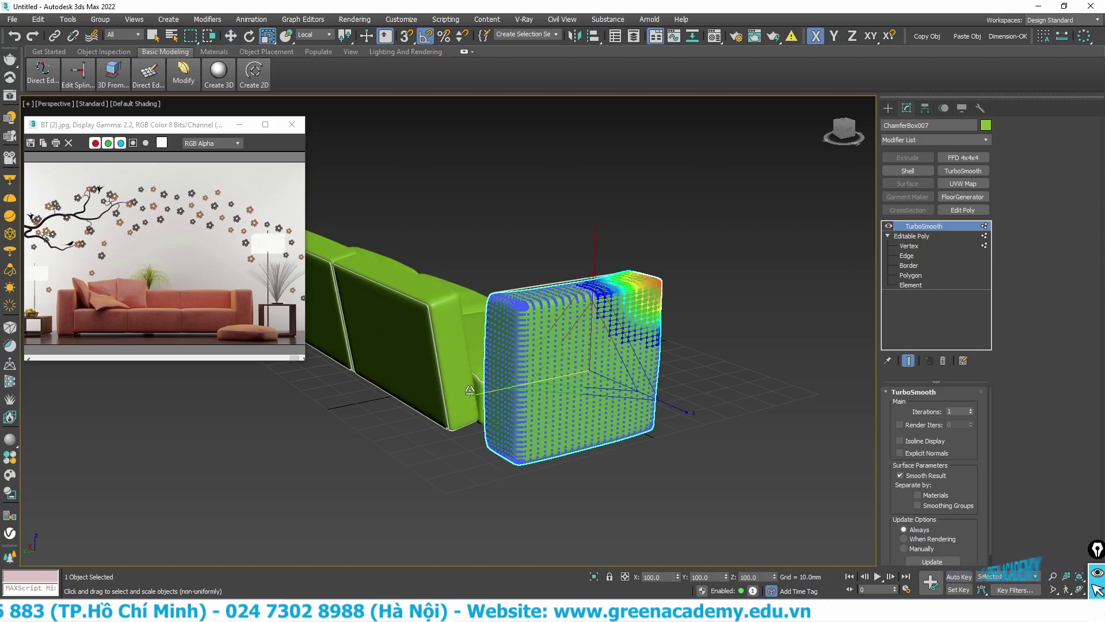
{"action": "left_click_drag", "start_coordinate": [473, 394], "coordinate": [468, 397]}
{"action": "right_click", "coordinate": [468, 397]}
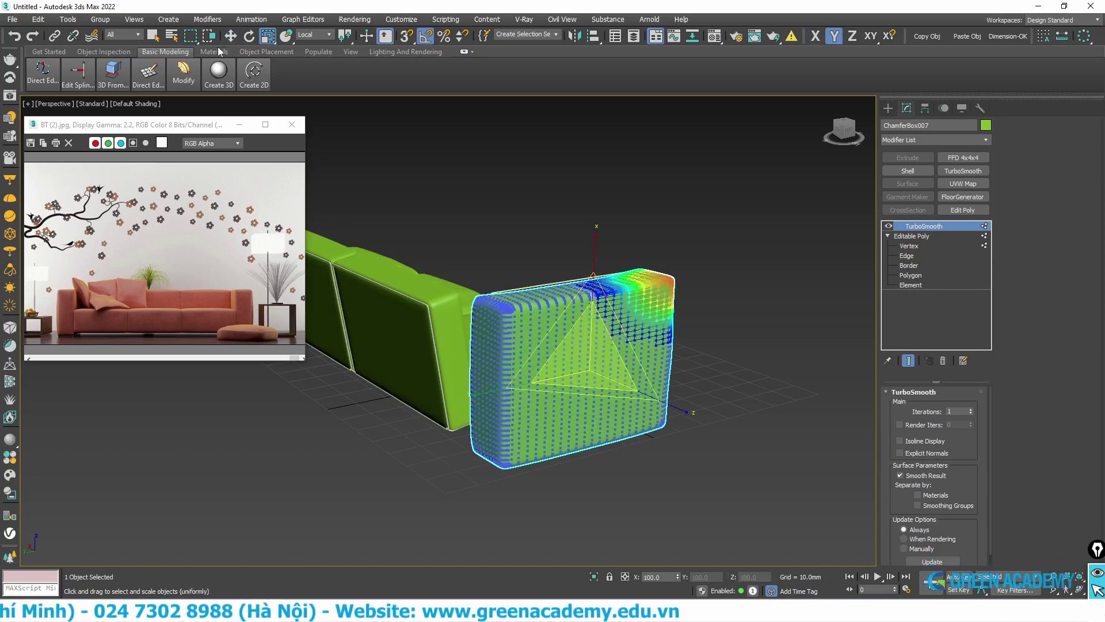
{"action": "left_click", "coordinate": [232, 36]}
{"action": "key", "text": "t"}
{"action": "scroll", "coordinate": [633, 314], "scroll_direction": "down", "scroll_amount": 3}
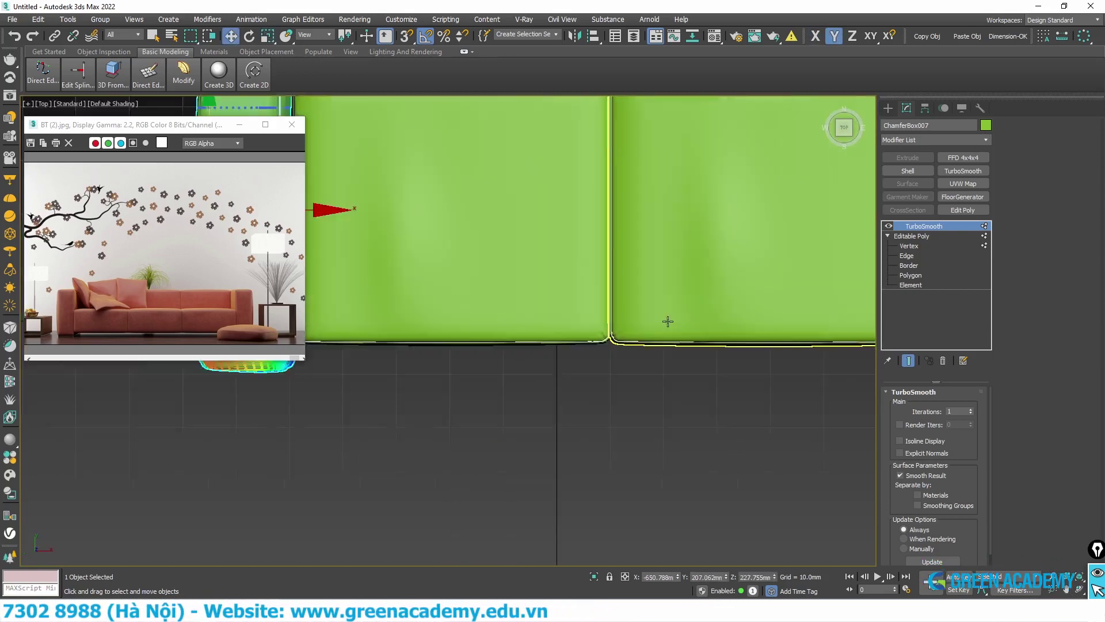
{"action": "scroll", "coordinate": [613, 309], "scroll_direction": "down", "scroll_amount": 3}
{"action": "scroll", "coordinate": [573, 265], "scroll_direction": "up", "scroll_amount": 5}
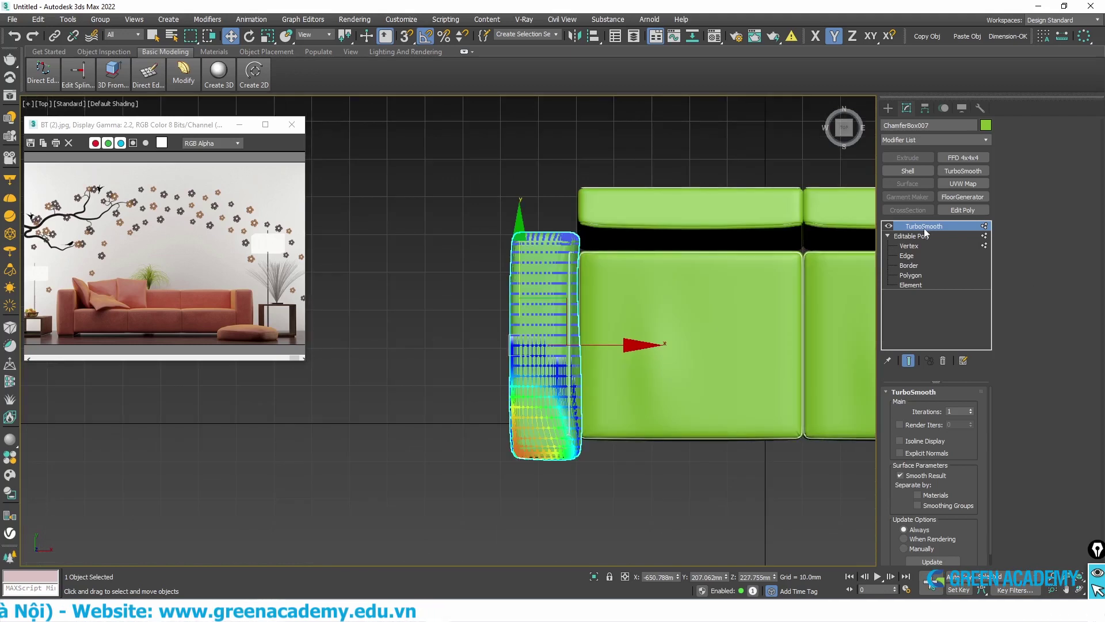
{"action": "left_click", "coordinate": [431, 259]}
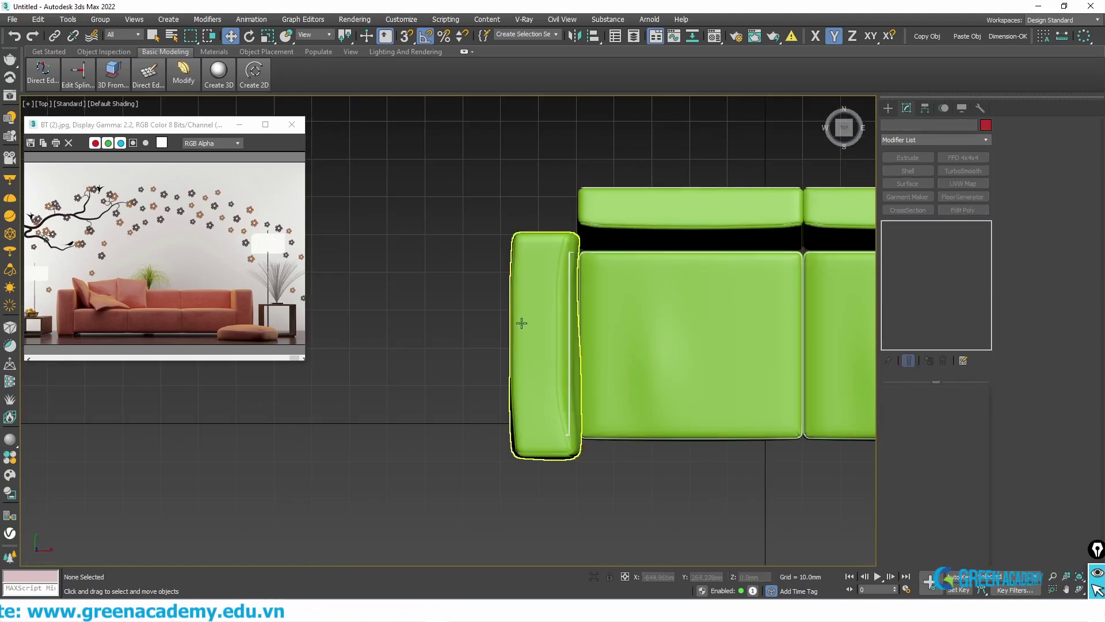
{"action": "left_click", "coordinate": [535, 311]}
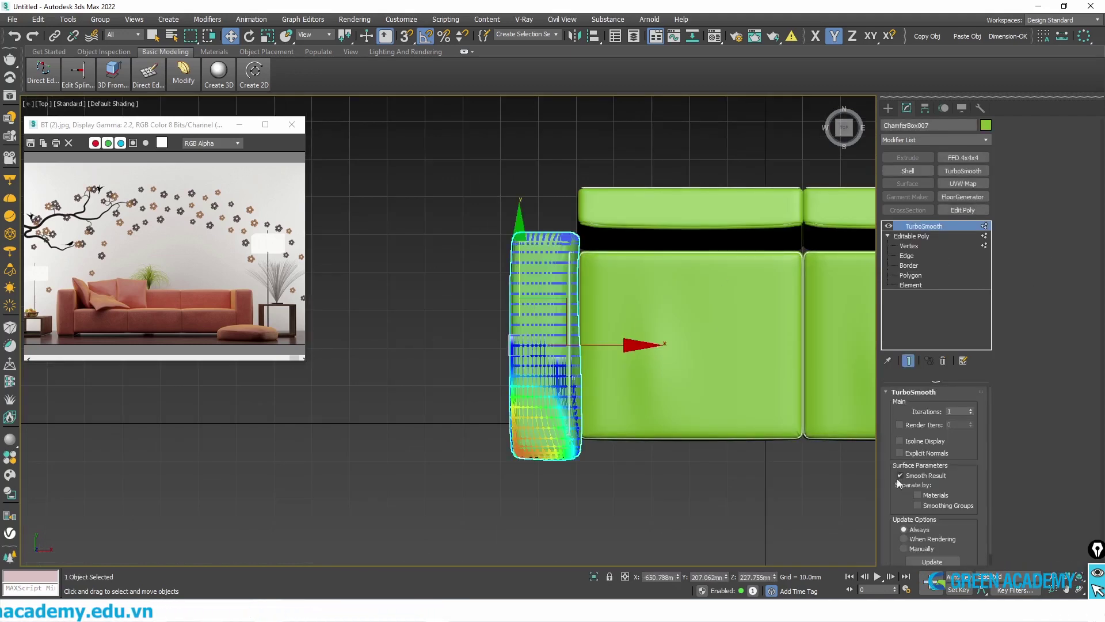
{"action": "left_click_drag", "start_coordinate": [892, 485], "coordinate": [892, 415]}
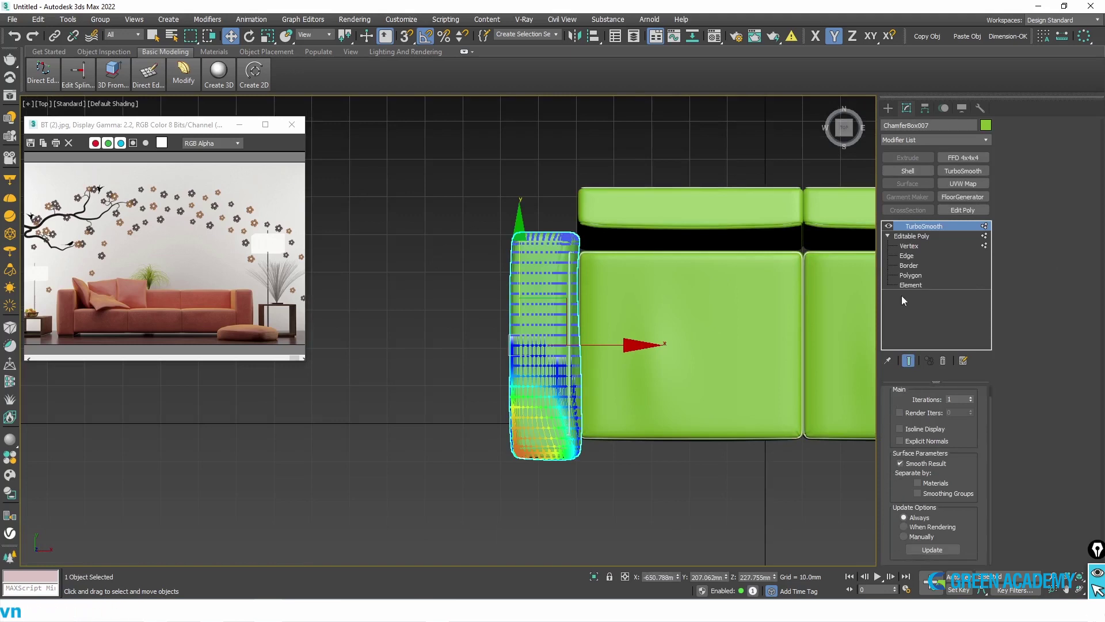
Turn off soft selection and shift the smoothed arm slightly toward the sofa back in Perspective.
{"action": "left_click", "coordinate": [908, 245]}
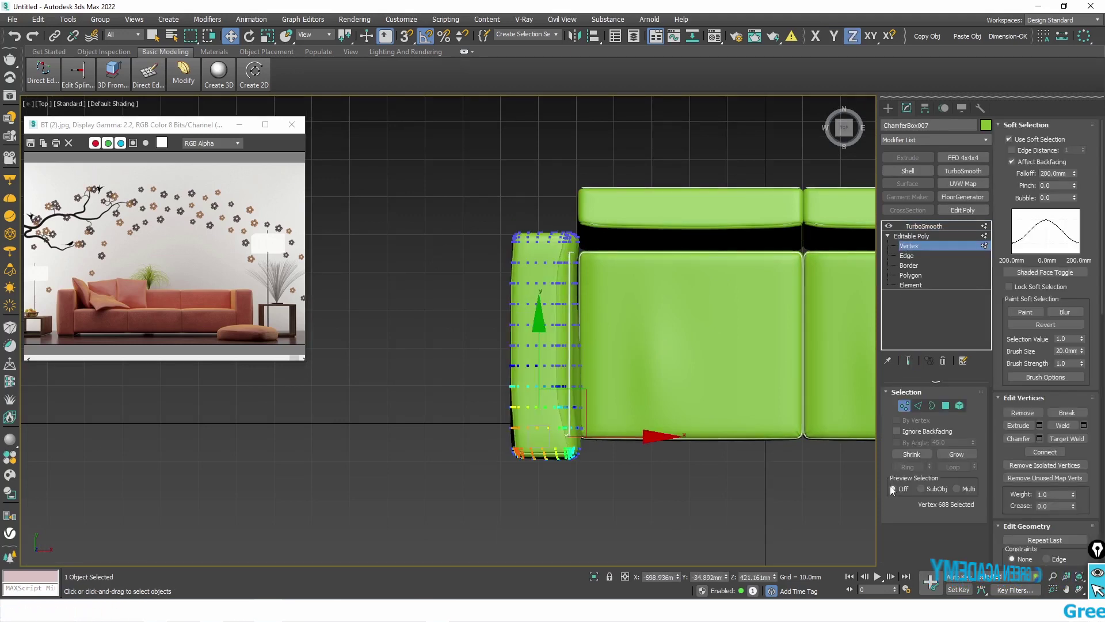
{"action": "left_click", "coordinate": [1010, 137]}
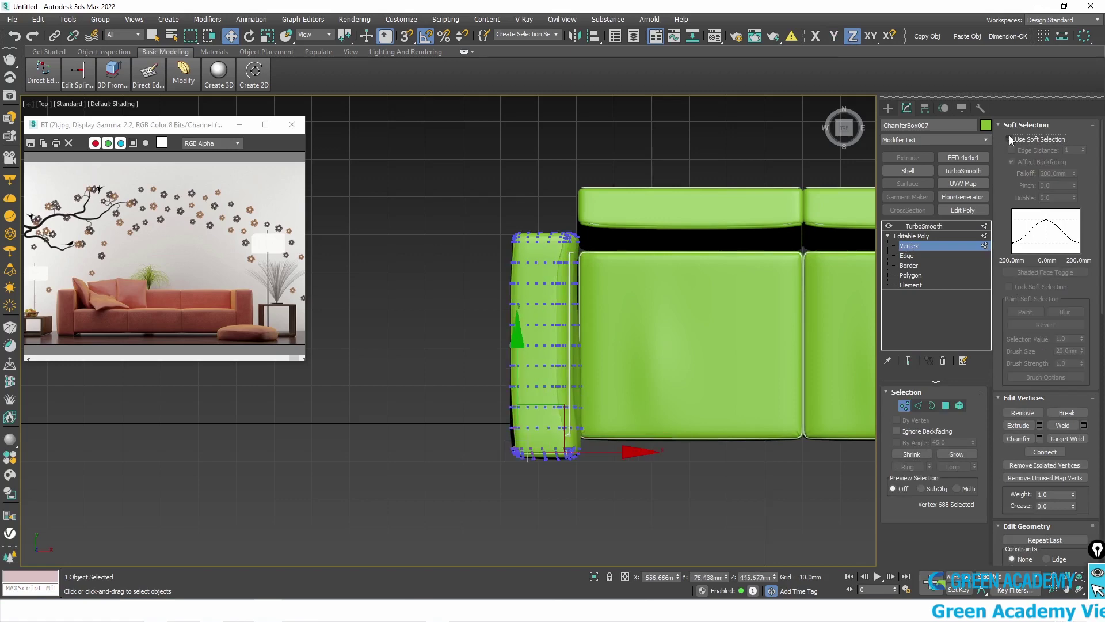
{"action": "left_click", "coordinate": [1001, 125]}
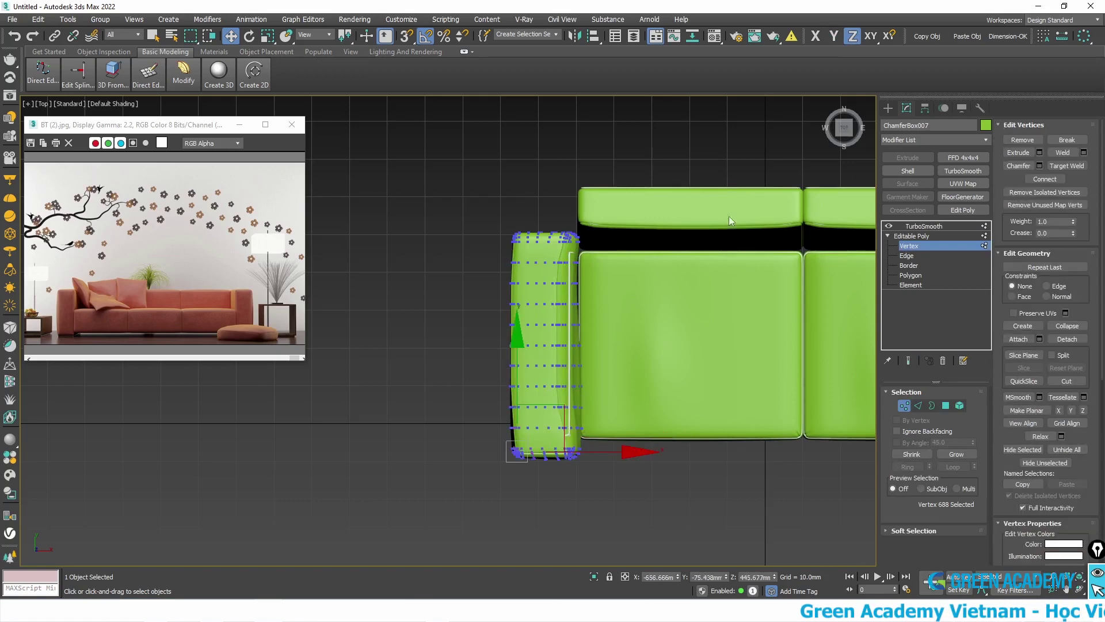
{"action": "left_click", "coordinate": [916, 224]}
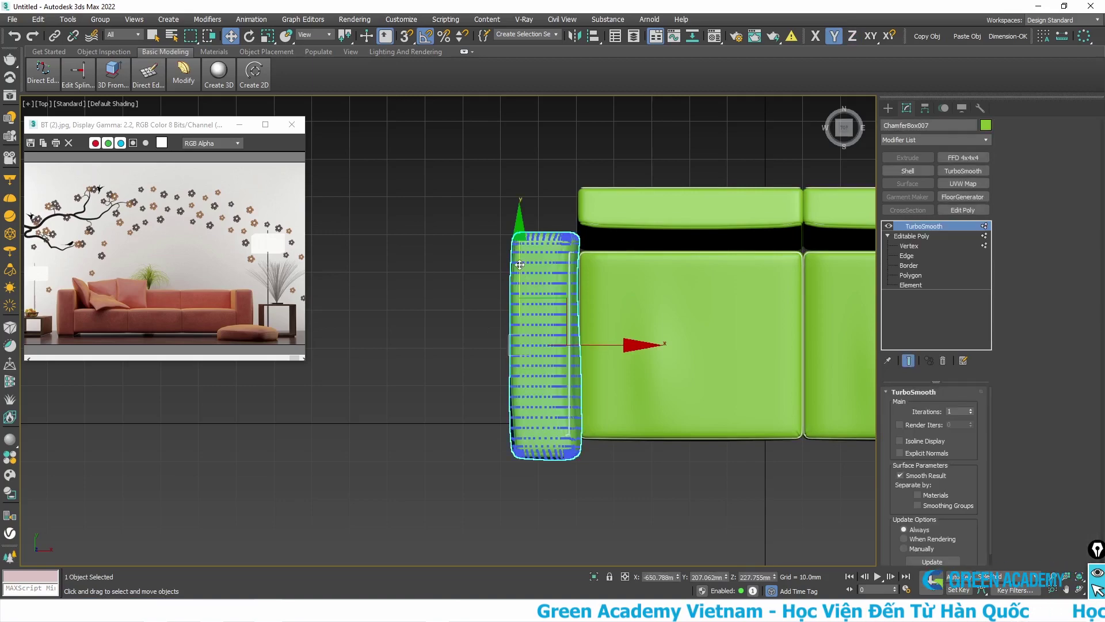
{"action": "left_click_drag", "start_coordinate": [519, 265], "coordinate": [520, 241]}
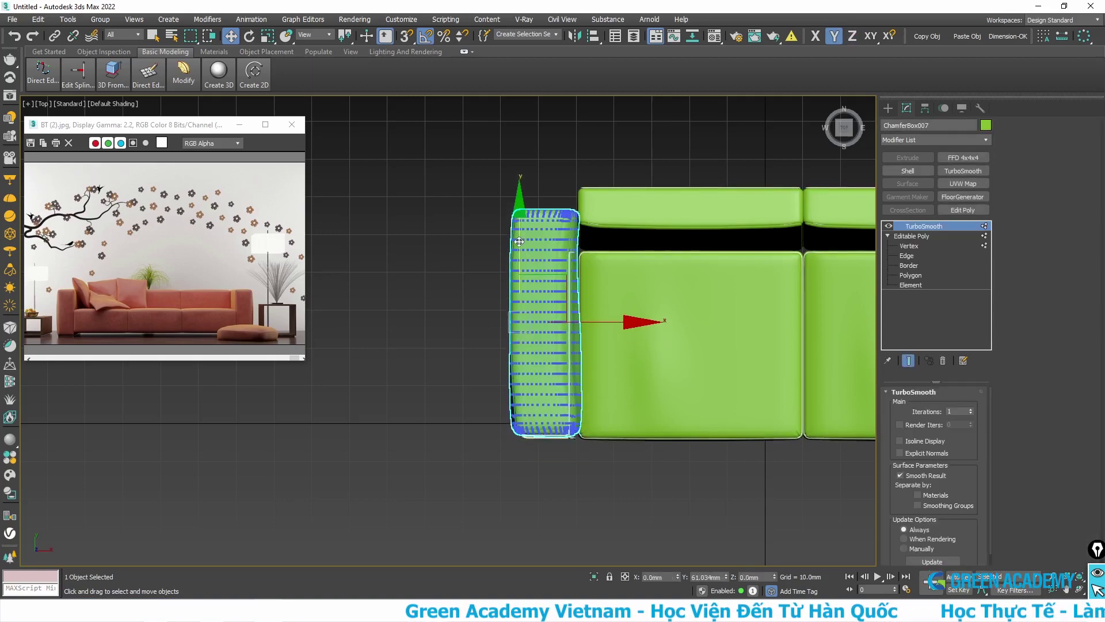
{"action": "mouse_move", "coordinate": [519, 242]}
{"action": "middle_mouse_down", "text": "alt"}
{"action": "mouse_move", "coordinate": [587, 311]}
{"action": "mouse_move", "coordinate": [530, 266]}
{"action": "middle_mouse_up", "text": "alt"}
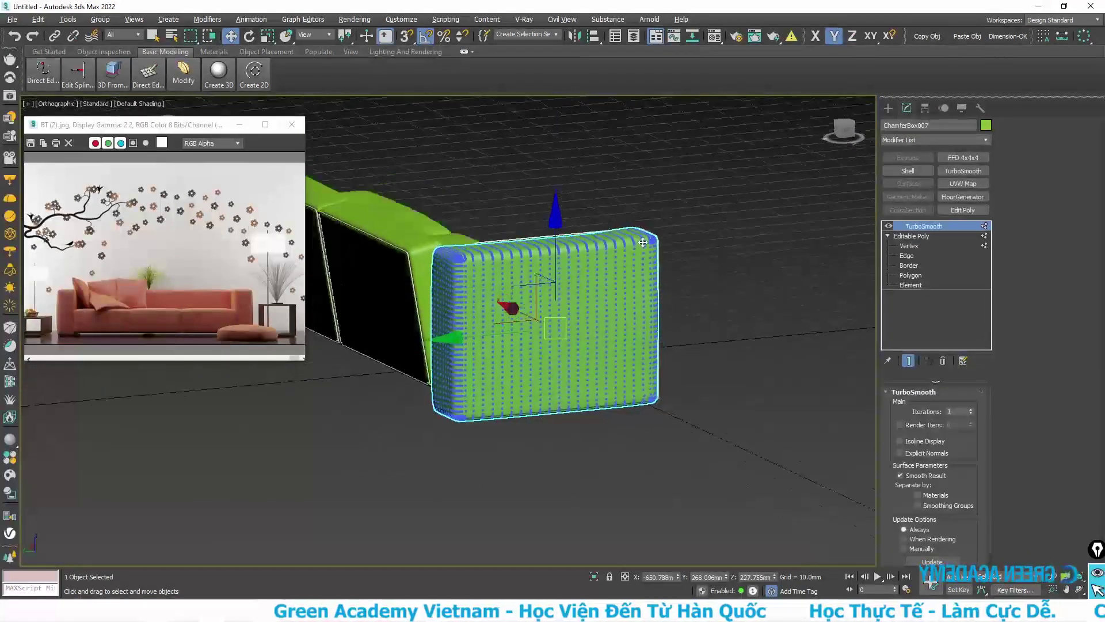
{"action": "scroll", "coordinate": [531, 267], "scroll_direction": "down", "scroll_amount": 3}
{"action": "scroll", "coordinate": [530, 267], "scroll_direction": "down", "scroll_amount": 3}
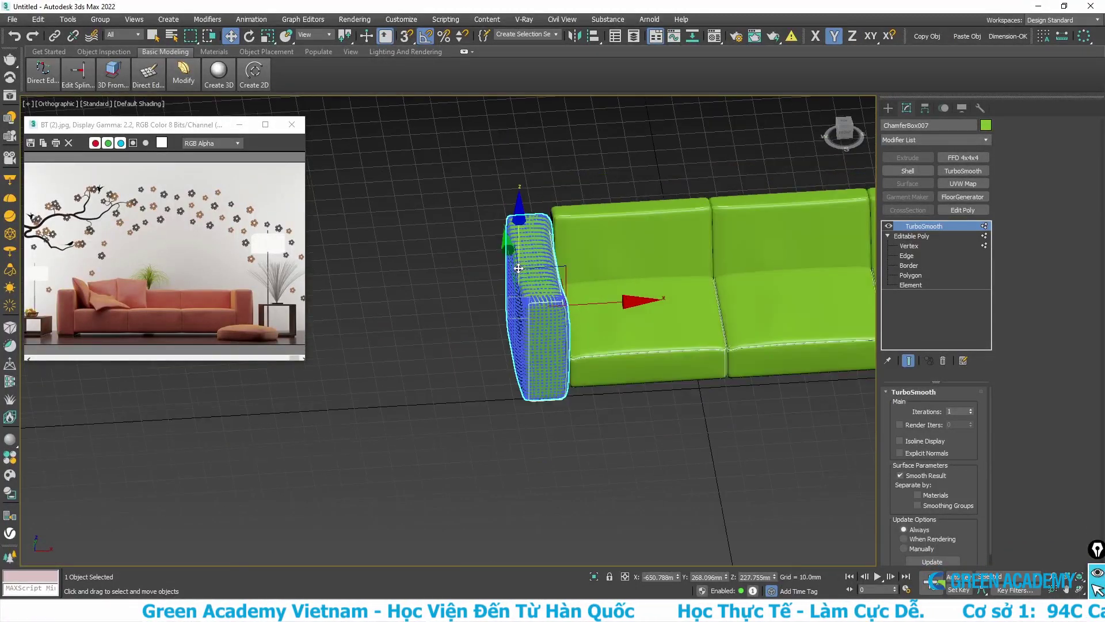
{"action": "key", "text": "p"}
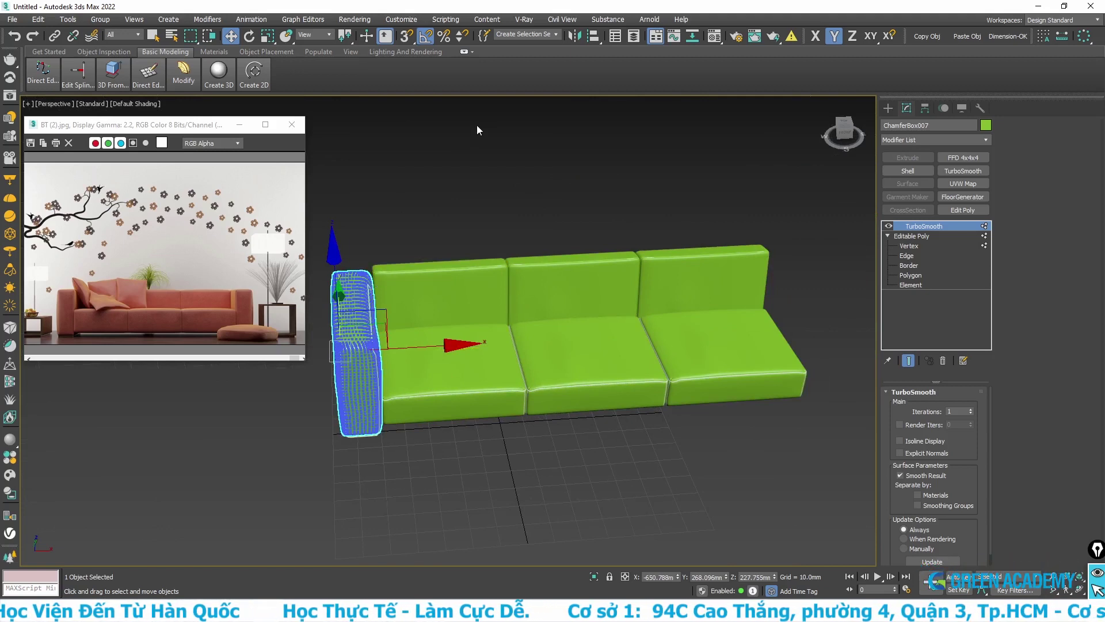
{"action": "left_click", "coordinate": [577, 39]}
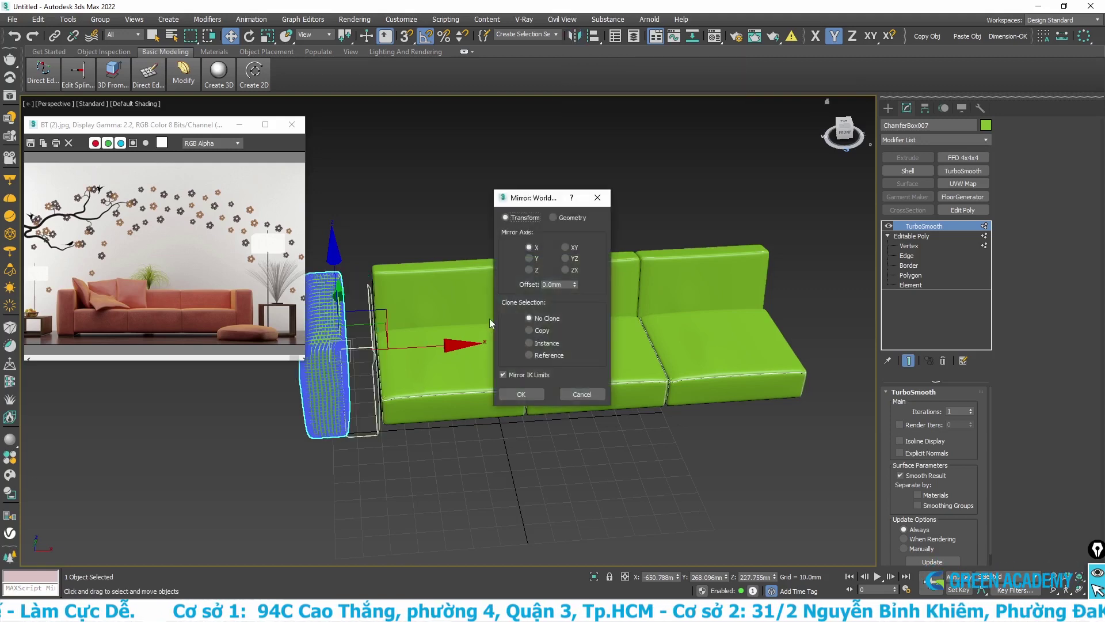
{"action": "left_click", "coordinate": [590, 396]}
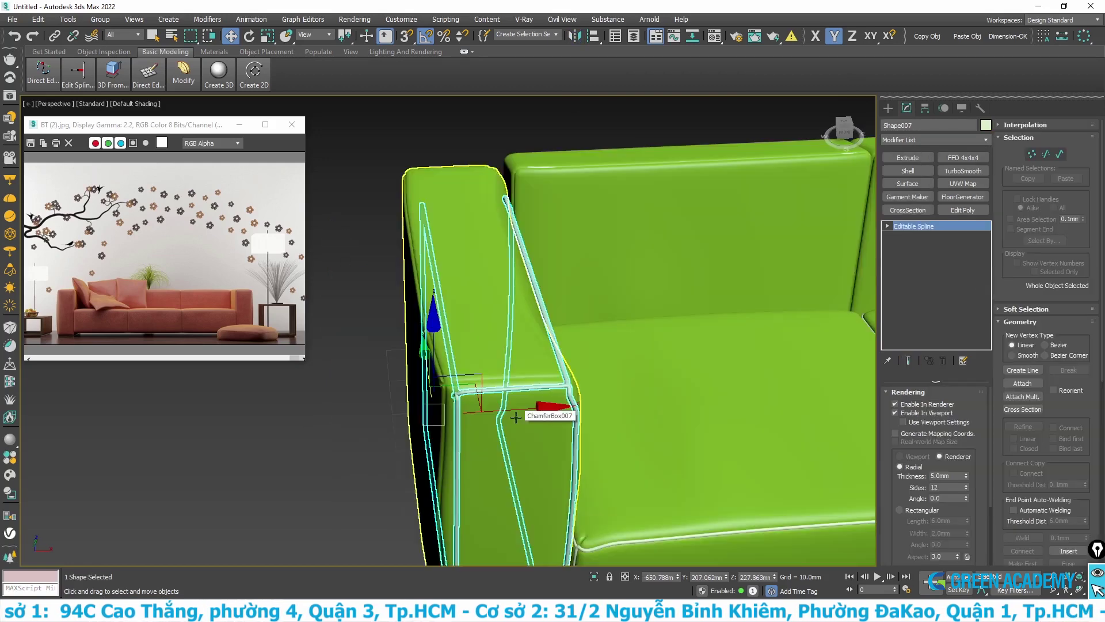
Move the piping outline Shape007 slightly along X and Y onto the armrest.
{"action": "key", "text": "r"}
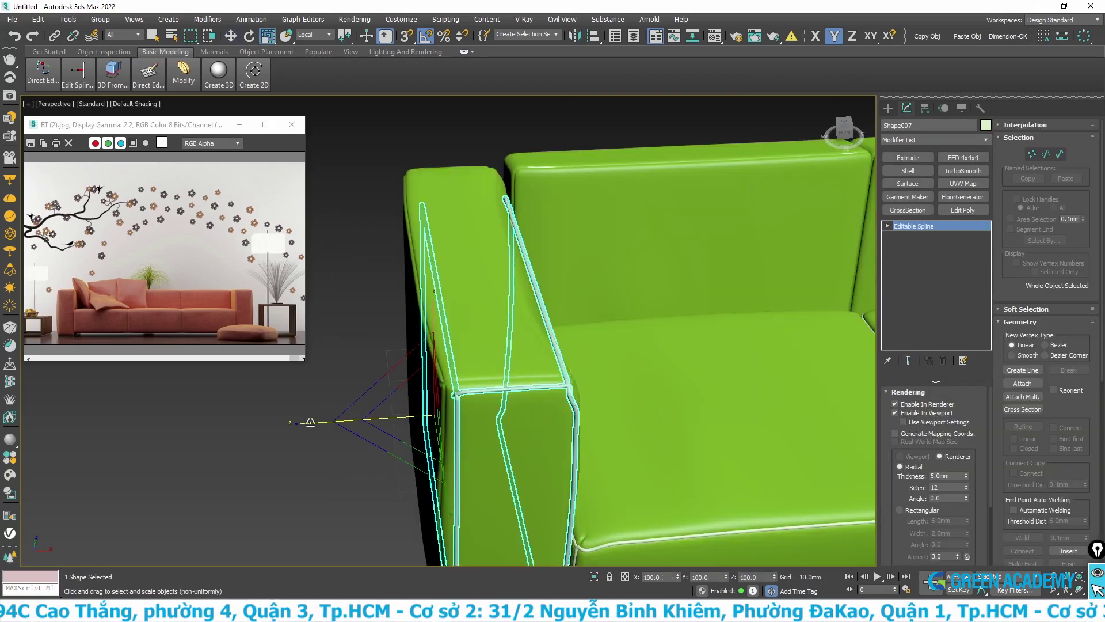
{"action": "left_click", "coordinate": [254, 72]}
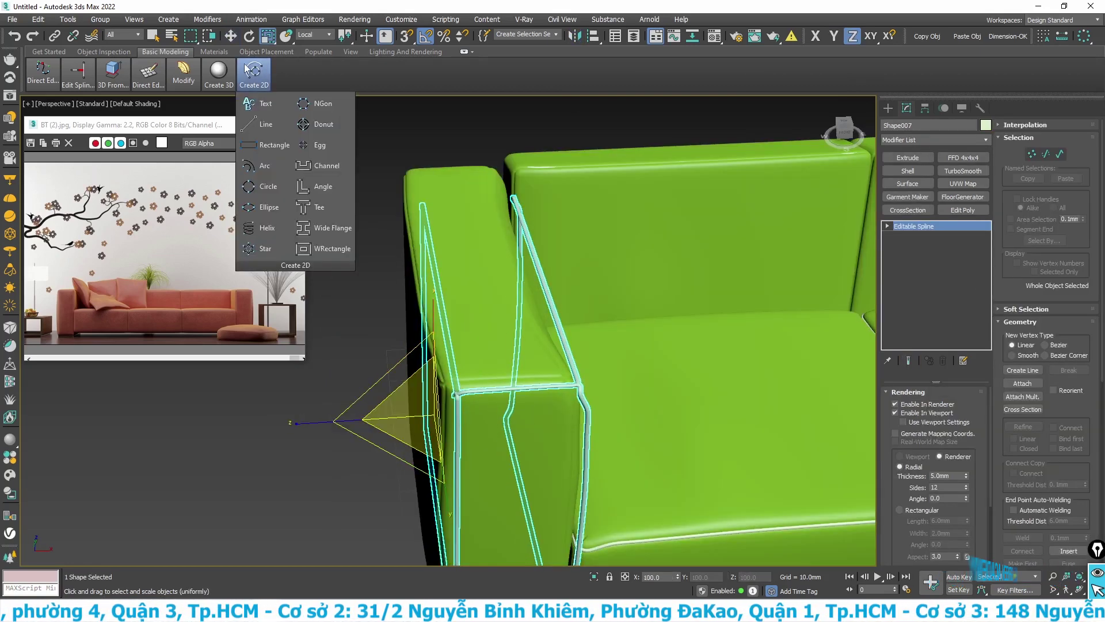
{"action": "left_click", "coordinate": [230, 36]}
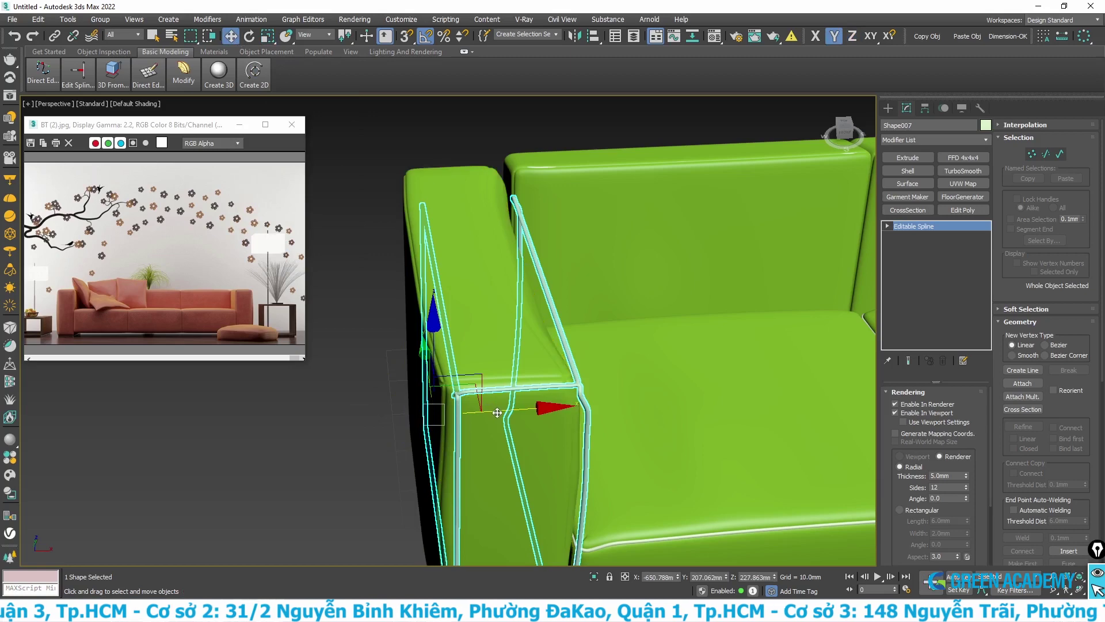
{"action": "left_click_drag", "start_coordinate": [500, 413], "coordinate": [495, 410]}
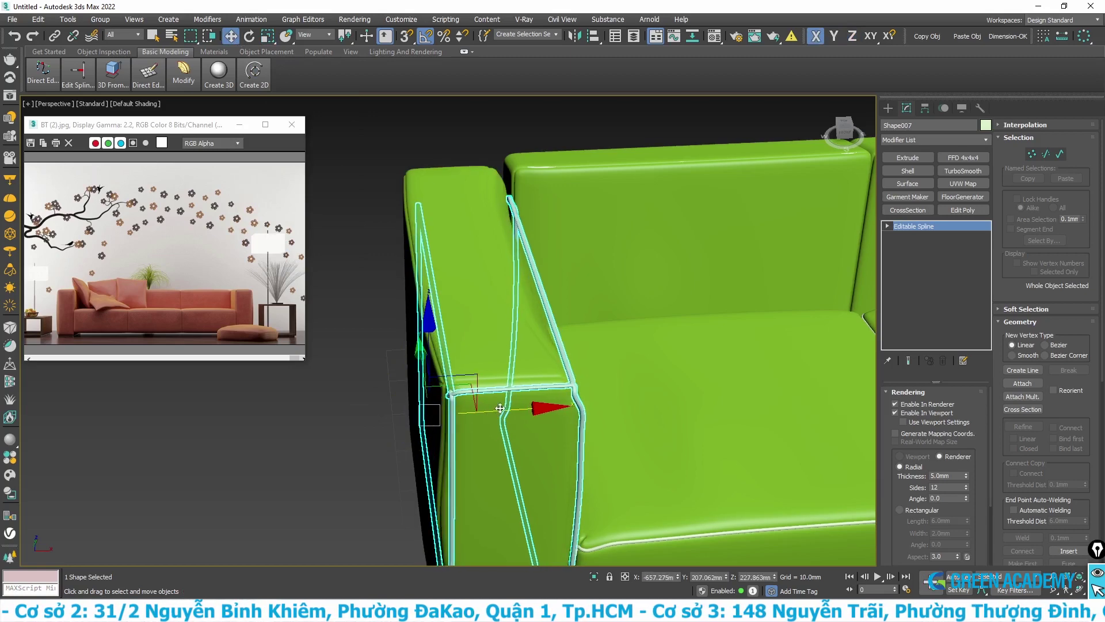
{"action": "middle_click_drag", "start_coordinate": [499, 408], "coordinate": [431, 419], "text": "alt"}
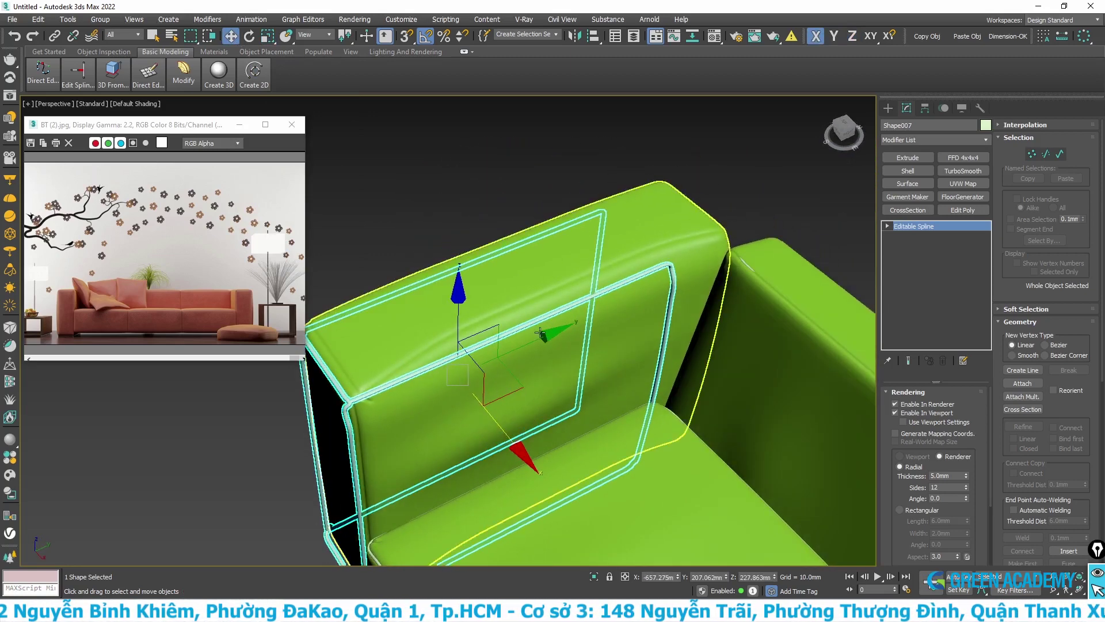
{"action": "left_click_drag", "start_coordinate": [541, 334], "coordinate": [547, 334]}
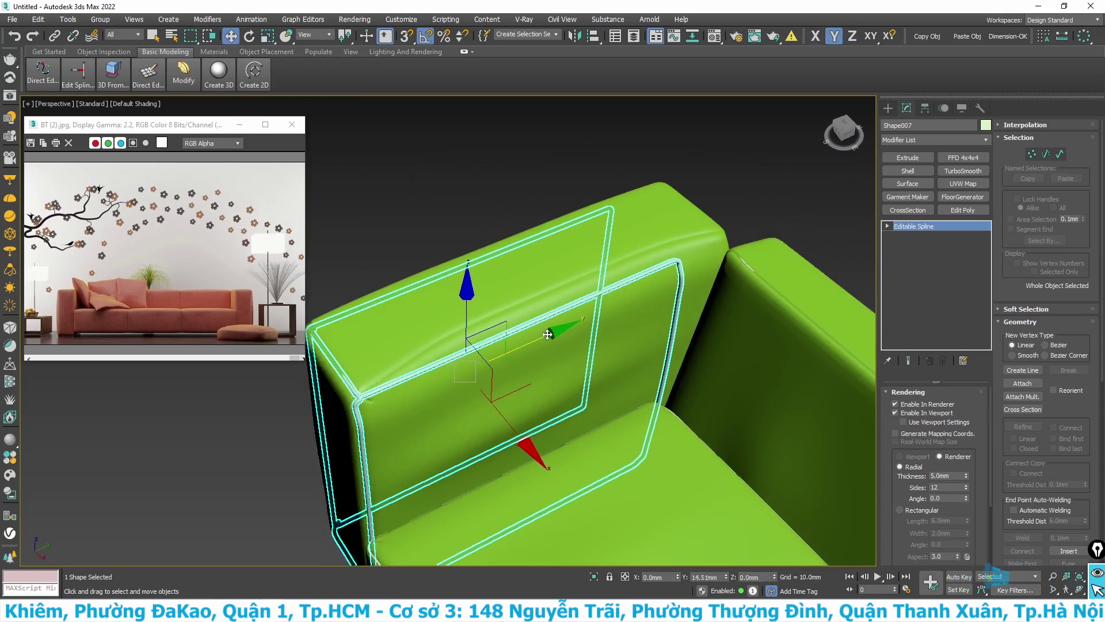
{"action": "middle_click_drag", "start_coordinate": [548, 334], "coordinate": [426, 349], "text": "alt"}
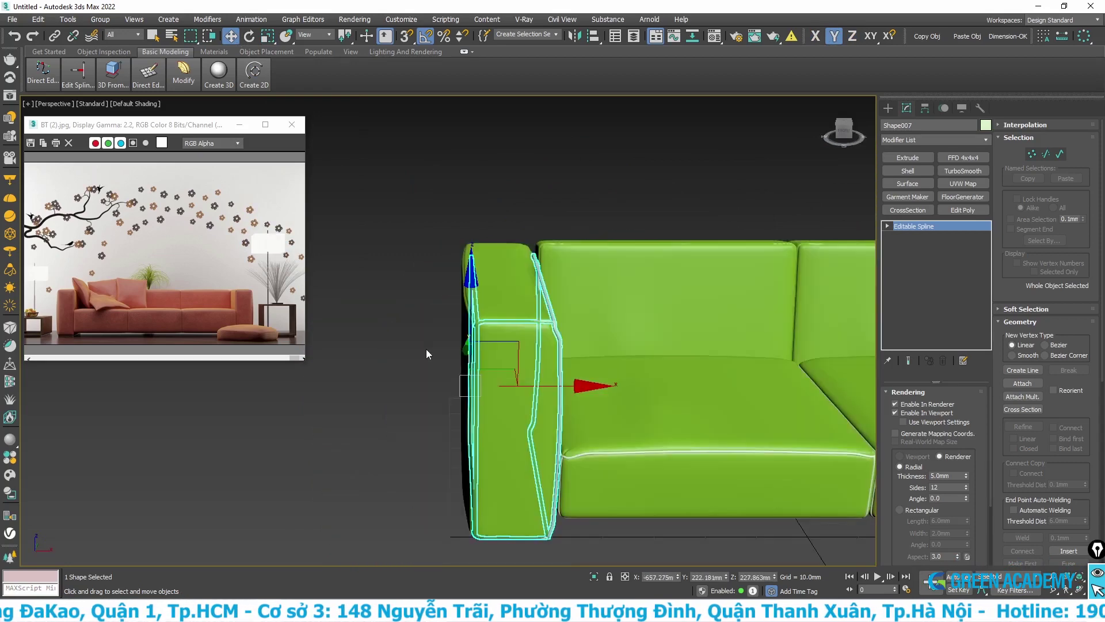
Reselect the piping outline and Ctrl-add armrest box ChamferBox007 to the selection.
{"action": "left_click", "coordinate": [426, 349]}
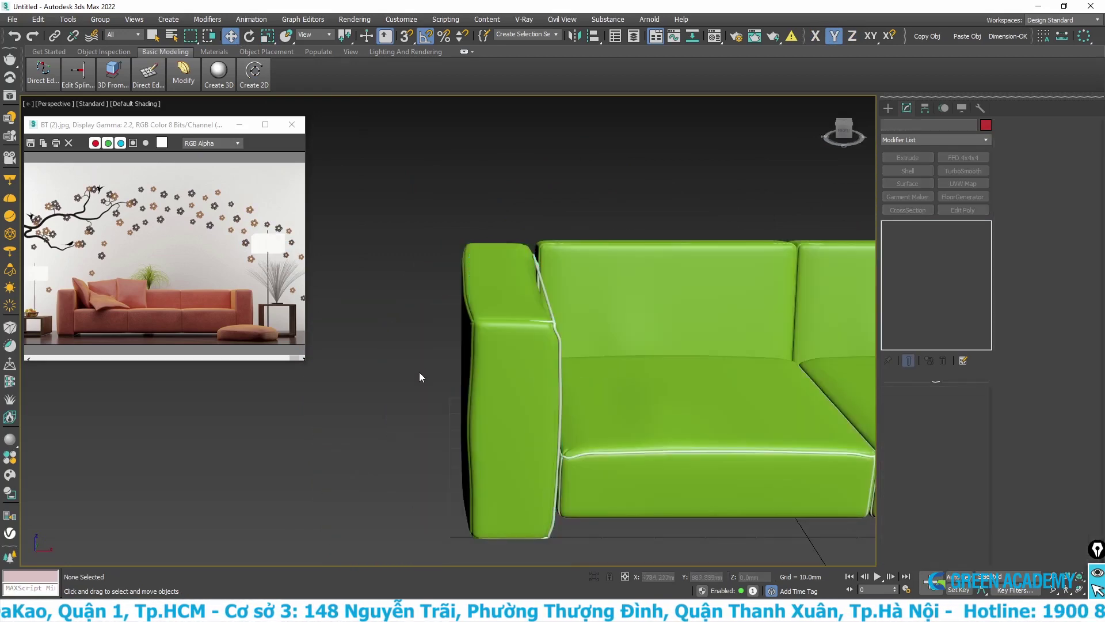
{"action": "left_click", "coordinate": [547, 297]}
{"action": "mouse_move", "coordinate": [518, 391]}
{"action": "middle_mouse_down", "text": "alt"}
{"action": "mouse_move", "coordinate": [528, 384]}
{"action": "mouse_move", "coordinate": [501, 382]}
{"action": "mouse_move", "coordinate": [570, 407]}
{"action": "mouse_move", "coordinate": [518, 380]}
{"action": "mouse_move", "coordinate": [461, 322]}
{"action": "middle_mouse_up", "text": "alt"}
{"action": "left_click", "coordinate": [396, 253]}
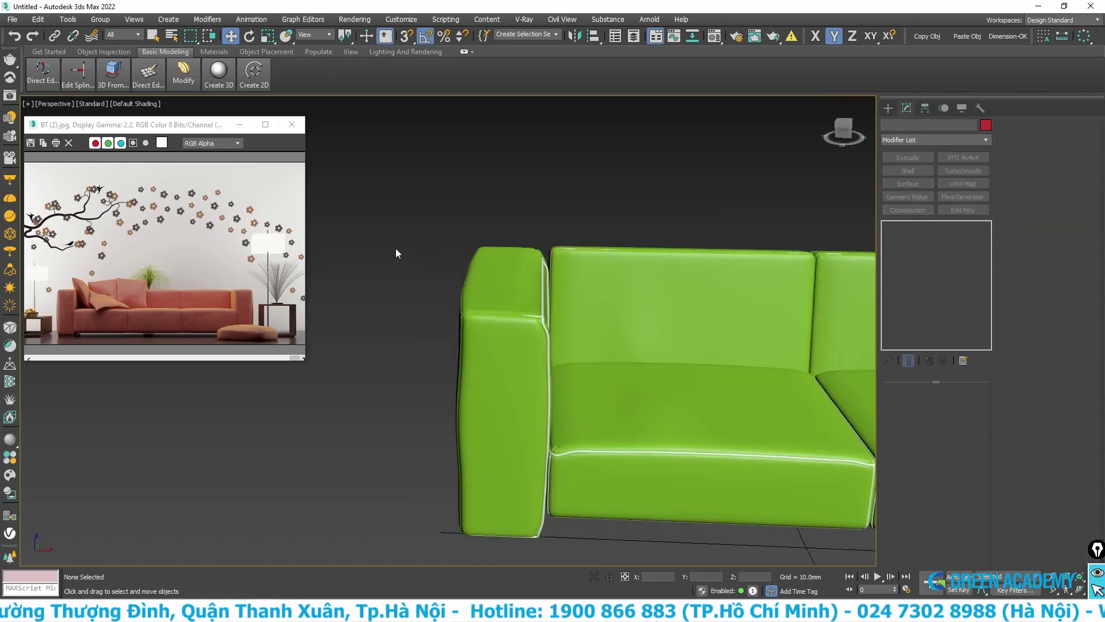
{"action": "left_click", "coordinate": [550, 345]}
{"action": "scroll", "coordinate": [549, 346], "scroll_direction": "down", "scroll_amount": 2}
{"action": "middle_click_drag", "start_coordinate": [576, 346], "coordinate": [442, 344]}
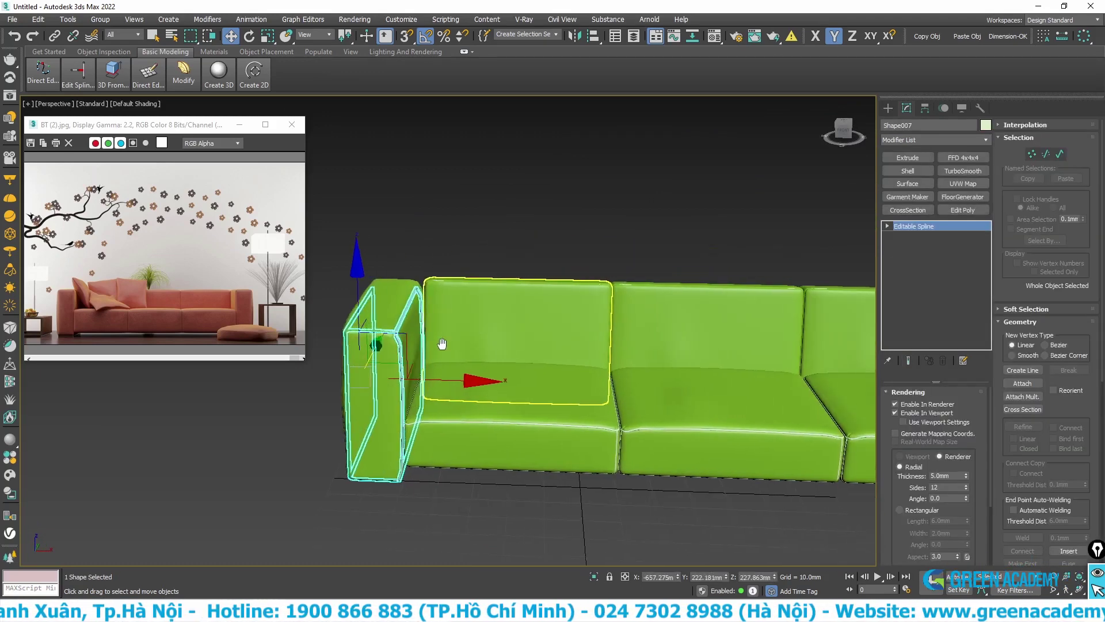
{"action": "scroll", "coordinate": [417, 335], "scroll_direction": "down", "scroll_amount": 2}
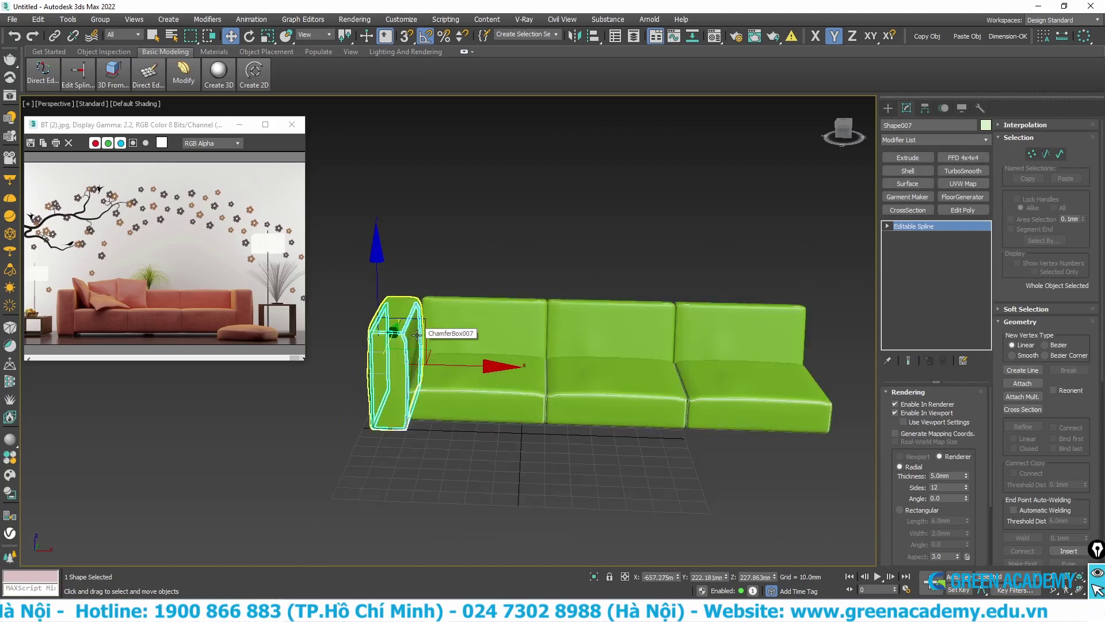
{"action": "left_click", "coordinate": [400, 371], "text": "ctrl"}
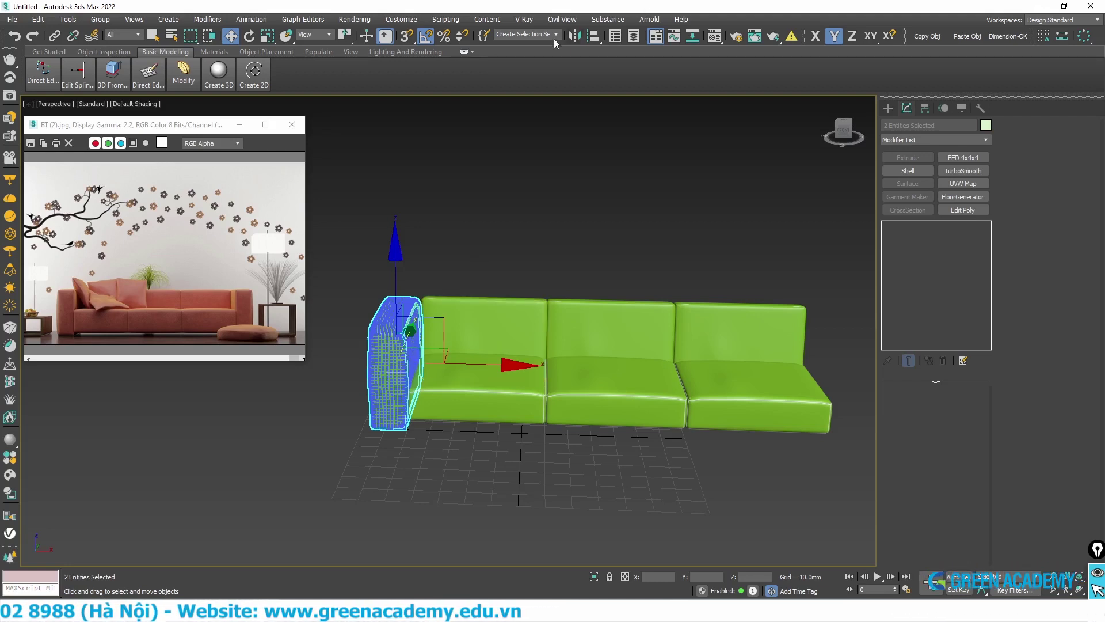
Mirror the armrest and piping as an X-axis instance and move it to the sofa's right end.
{"action": "left_click", "coordinate": [575, 35]}
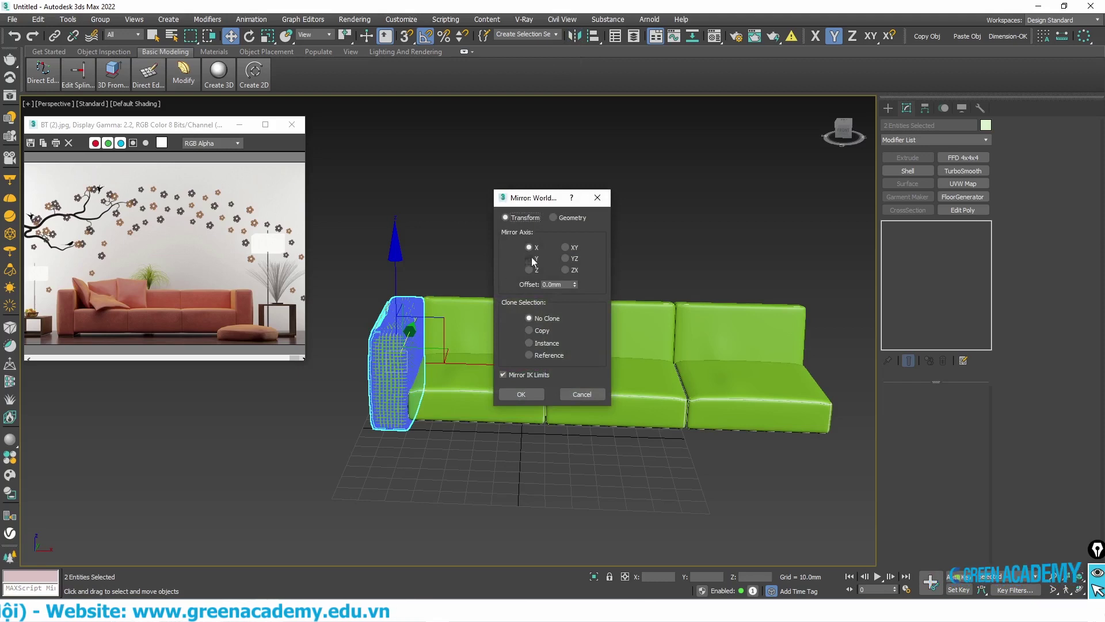
{"action": "left_click_drag", "start_coordinate": [534, 200], "coordinate": [597, 174]}
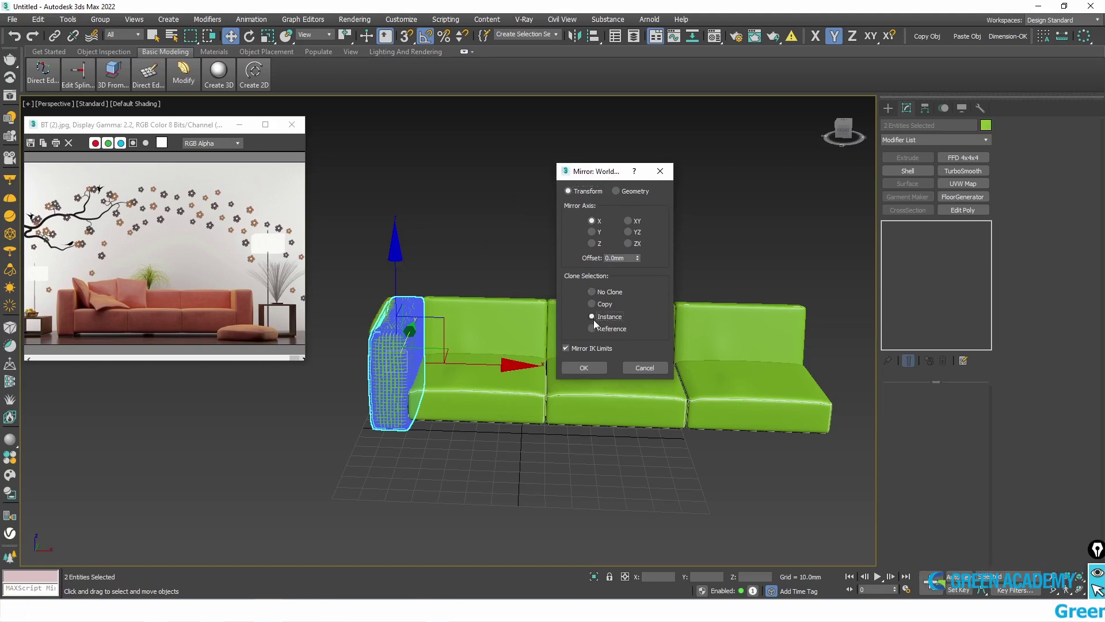
{"action": "left_click", "coordinate": [590, 367]}
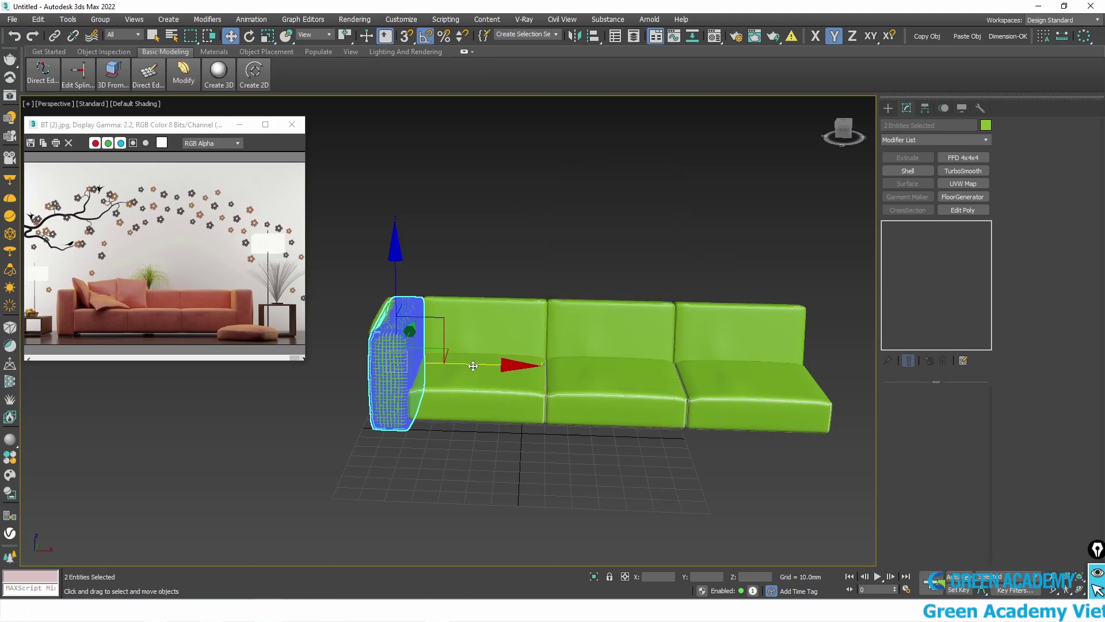
{"action": "left_click_drag", "start_coordinate": [484, 366], "coordinate": [916, 370]}
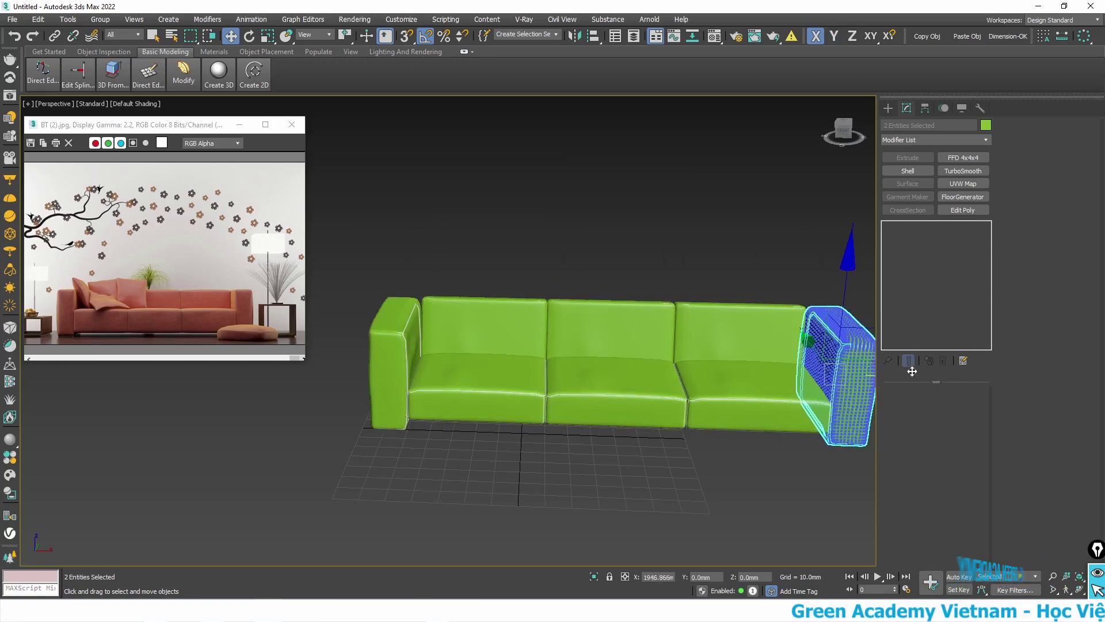
{"action": "scroll", "coordinate": [805, 377], "scroll_direction": "up", "scroll_amount": 3}
{"action": "scroll", "coordinate": [649, 344], "scroll_direction": "up", "scroll_amount": 2}
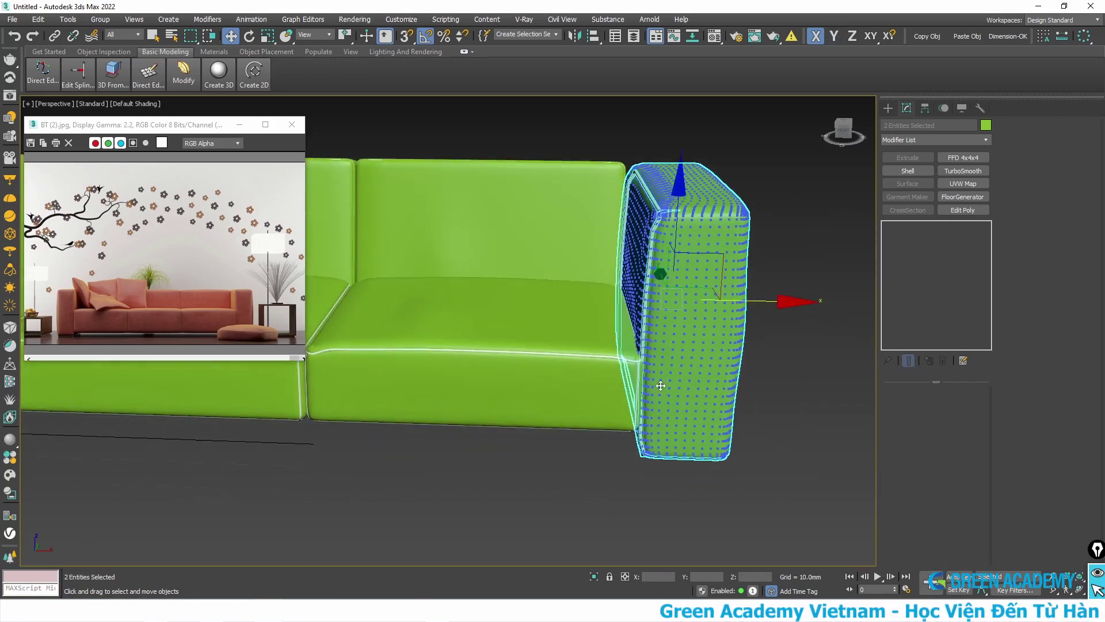
{"action": "scroll", "coordinate": [657, 381], "scroll_direction": "up", "scroll_amount": 3}
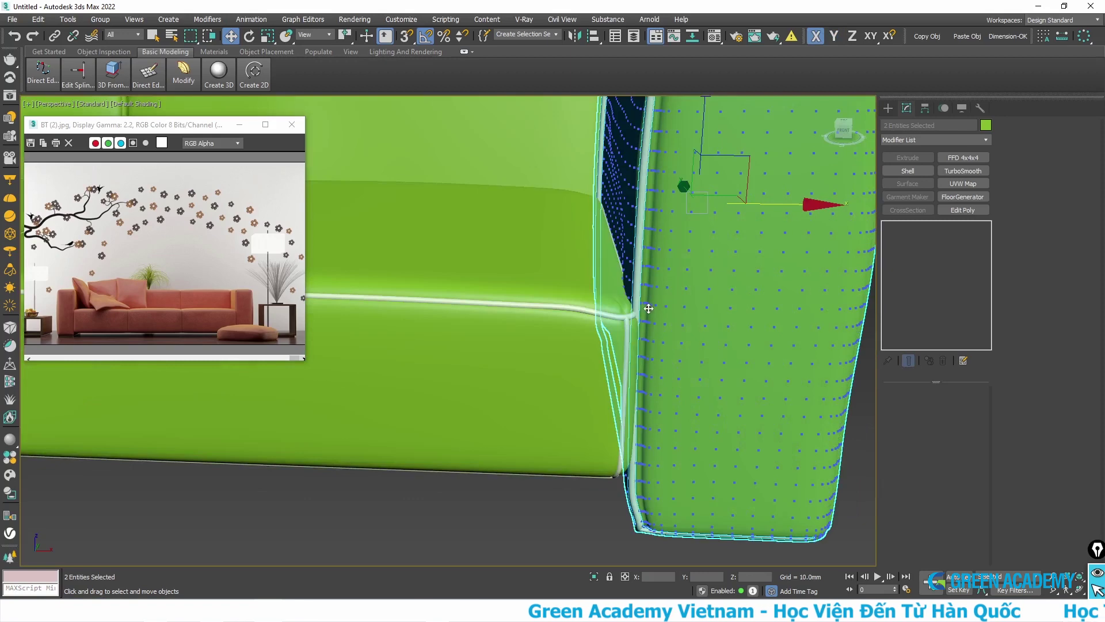
{"action": "scroll", "coordinate": [649, 308], "scroll_direction": "down", "scroll_amount": 4}
{"action": "scroll", "coordinate": [582, 397], "scroll_direction": "down", "scroll_amount": 3}
{"action": "left_click", "coordinate": [581, 397]}
Zoom out and orbit to view the sofa at an angle from its left side.
{"action": "mouse_move", "coordinate": [570, 395]}
{"action": "middle_mouse_down", "text": "alt"}
{"action": "mouse_move", "coordinate": [599, 378]}
{"action": "mouse_move", "coordinate": [585, 365]}
{"action": "mouse_move", "coordinate": [578, 379]}
{"action": "middle_mouse_up", "text": "alt"}
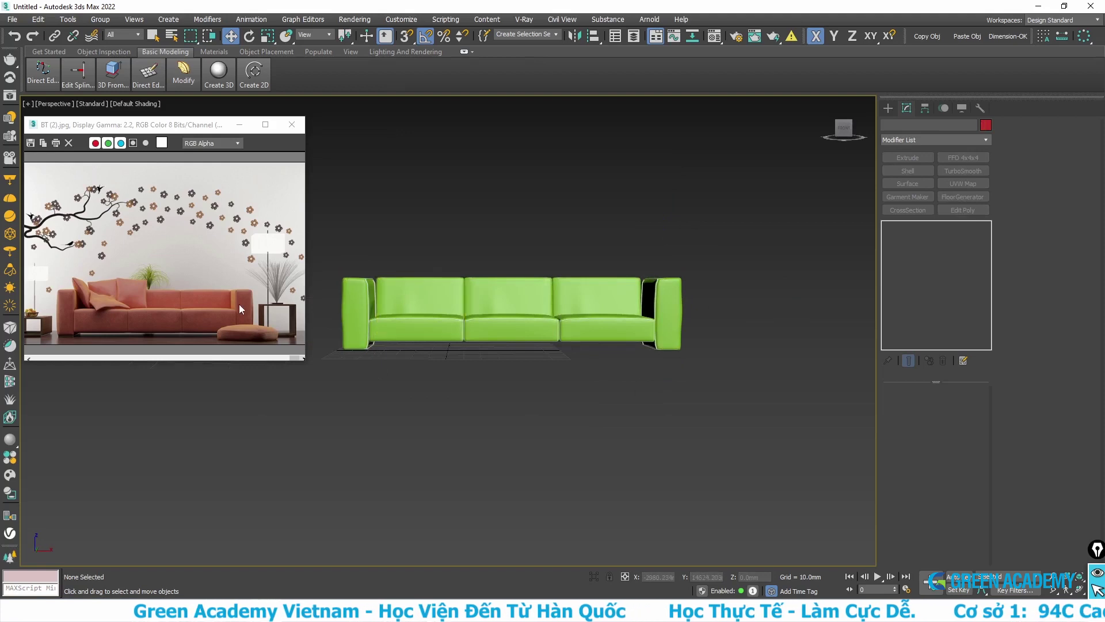
{"action": "scroll", "coordinate": [483, 311], "scroll_direction": "up", "scroll_amount": 2}
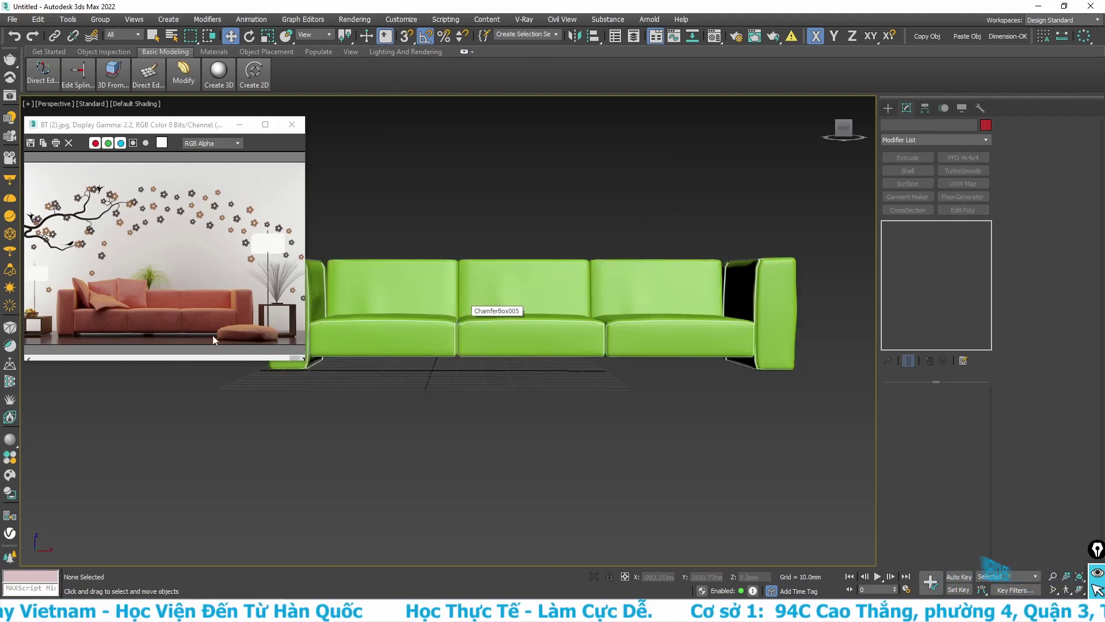
{"action": "scroll", "coordinate": [82, 332], "scroll_direction": "up", "scroll_amount": 3}
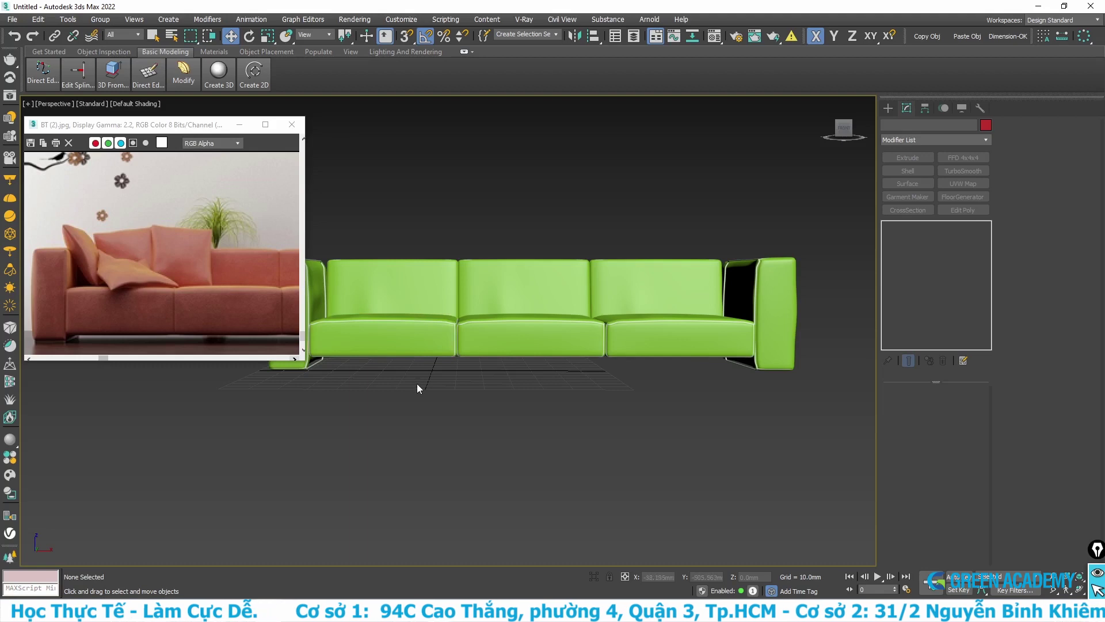
{"action": "scroll", "coordinate": [441, 360], "scroll_direction": "down", "scroll_amount": 3}
{"action": "scroll", "coordinate": [467, 346], "scroll_direction": "up", "scroll_amount": 3}
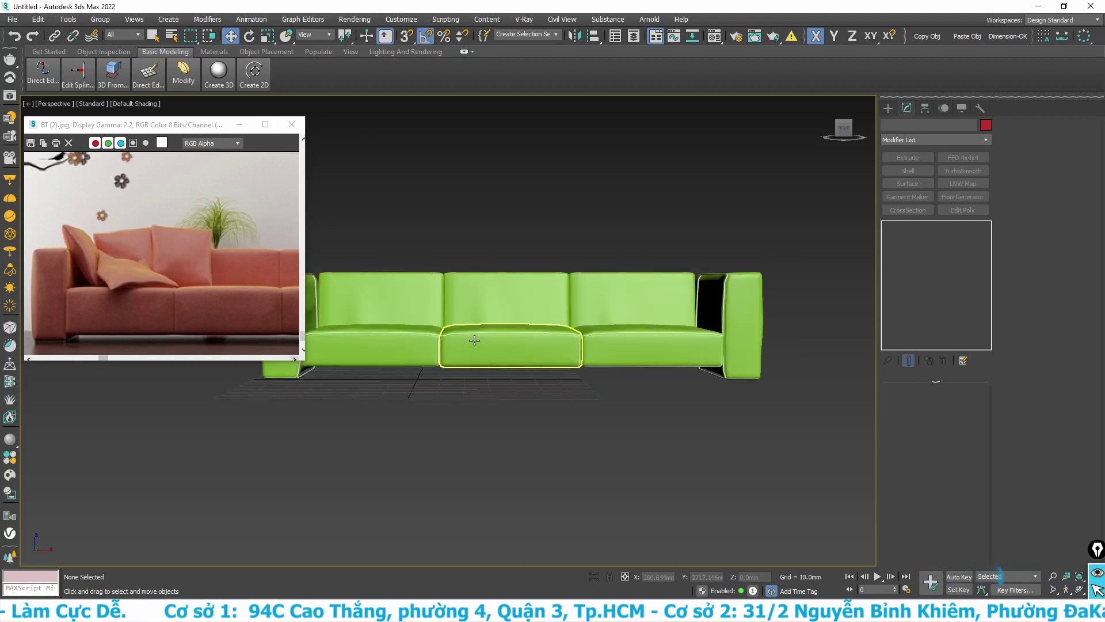
{"action": "middle_click_drag", "start_coordinate": [474, 340], "coordinate": [506, 346], "text": "alt"}
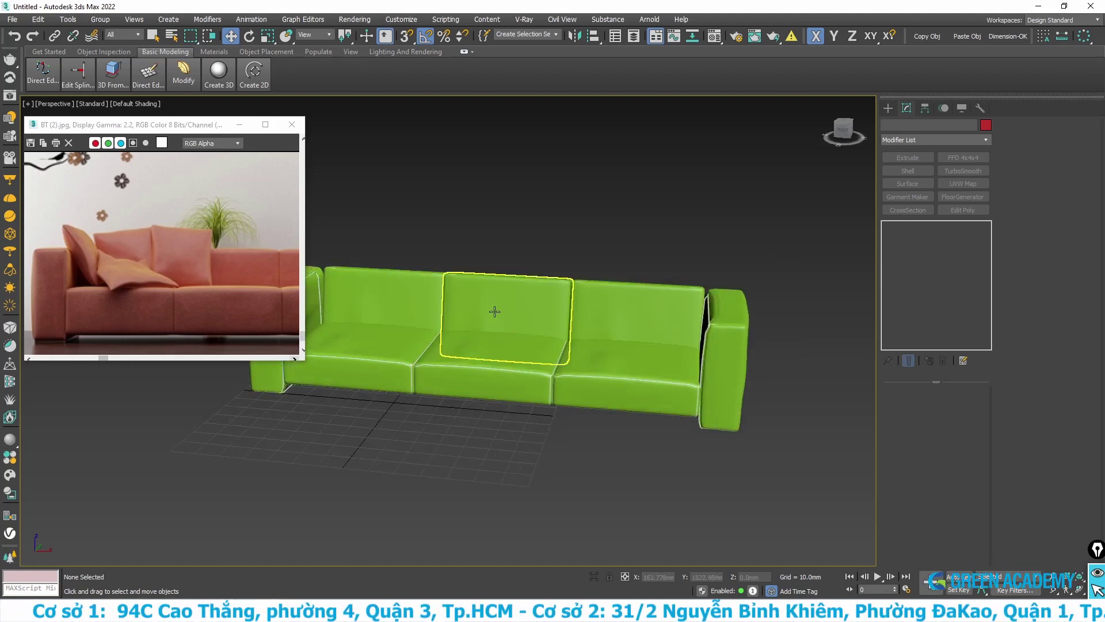
{"action": "middle_click_drag", "start_coordinate": [459, 317], "coordinate": [503, 306], "text": "alt"}
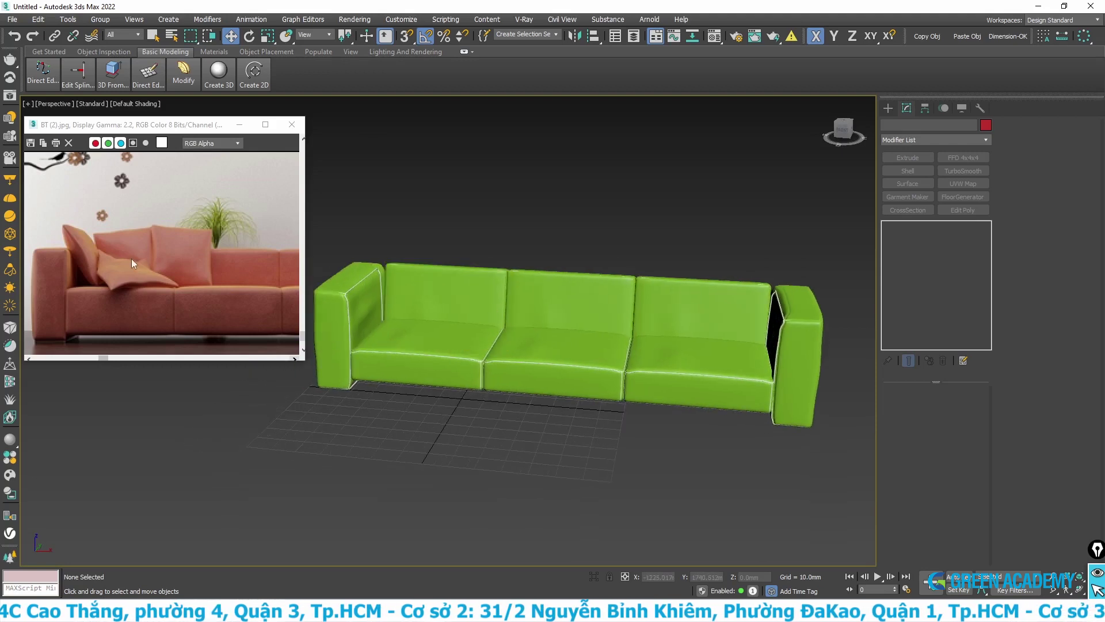
{"action": "middle_click_drag", "start_coordinate": [139, 246], "coordinate": [148, 254]}
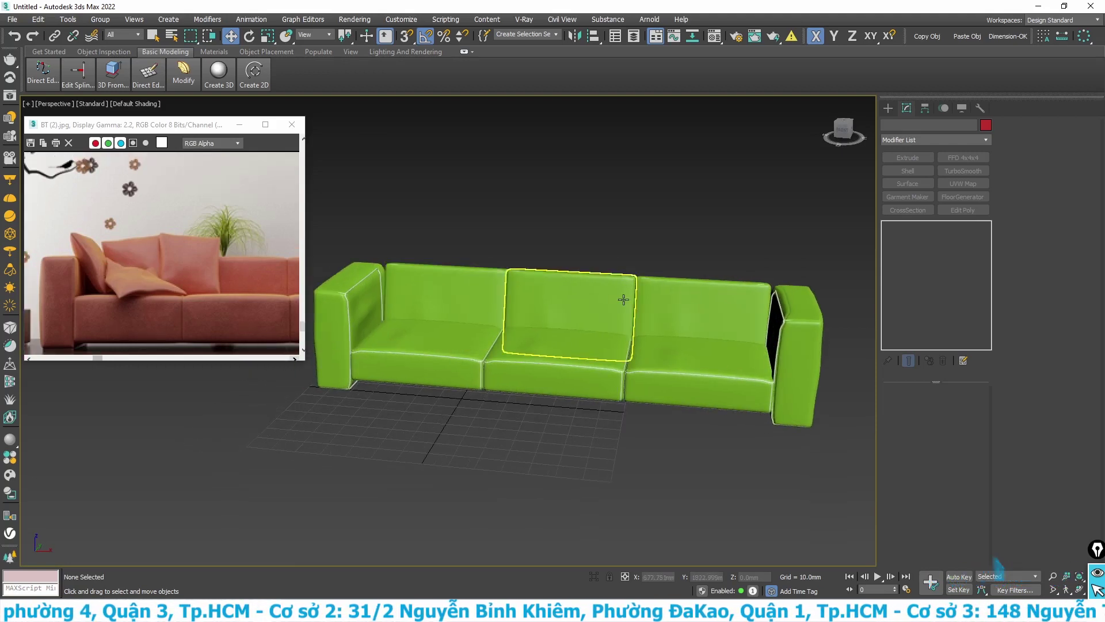
{"action": "middle_click_drag", "start_coordinate": [615, 310], "coordinate": [653, 414], "text": "alt"}
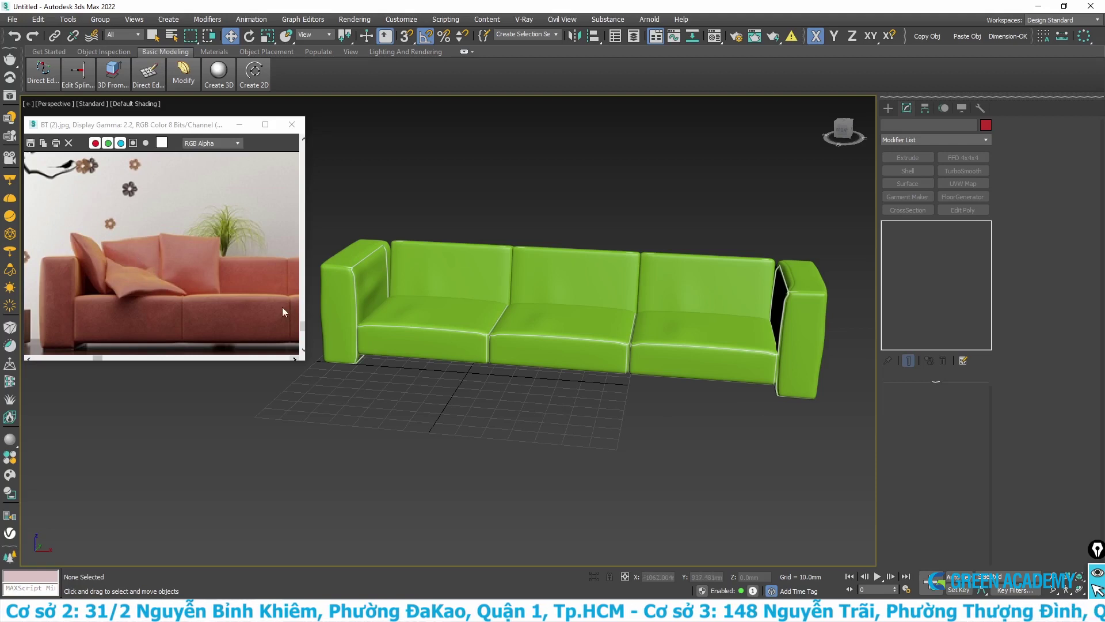
{"action": "scroll", "coordinate": [546, 348], "scroll_direction": "down", "scroll_amount": 3}
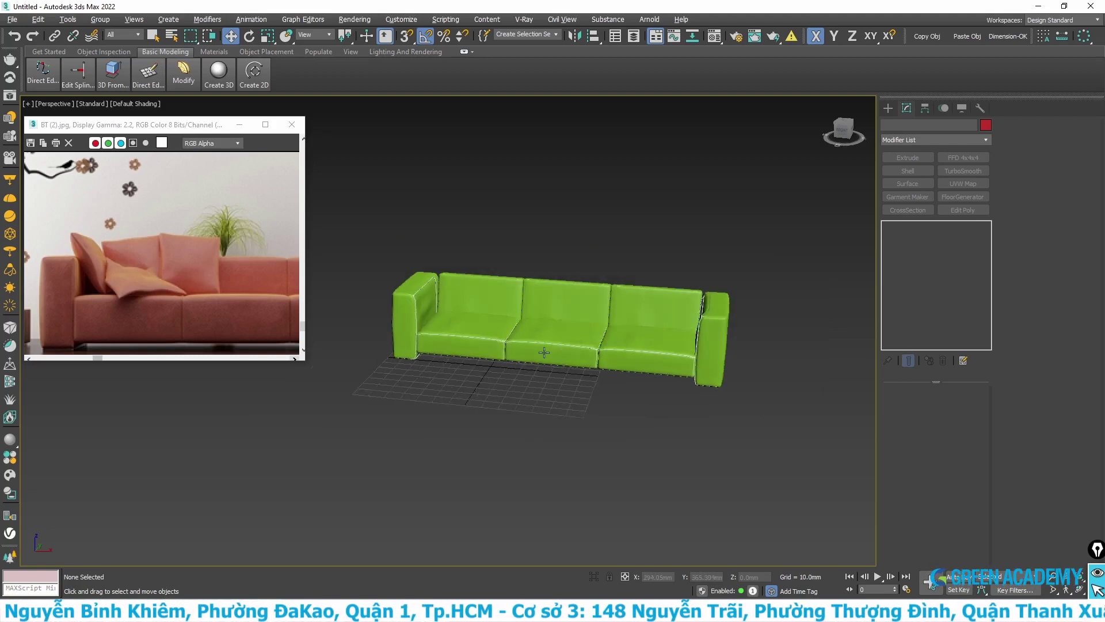
{"action": "middle_click_drag", "start_coordinate": [547, 348], "coordinate": [573, 420], "text": "alt"}
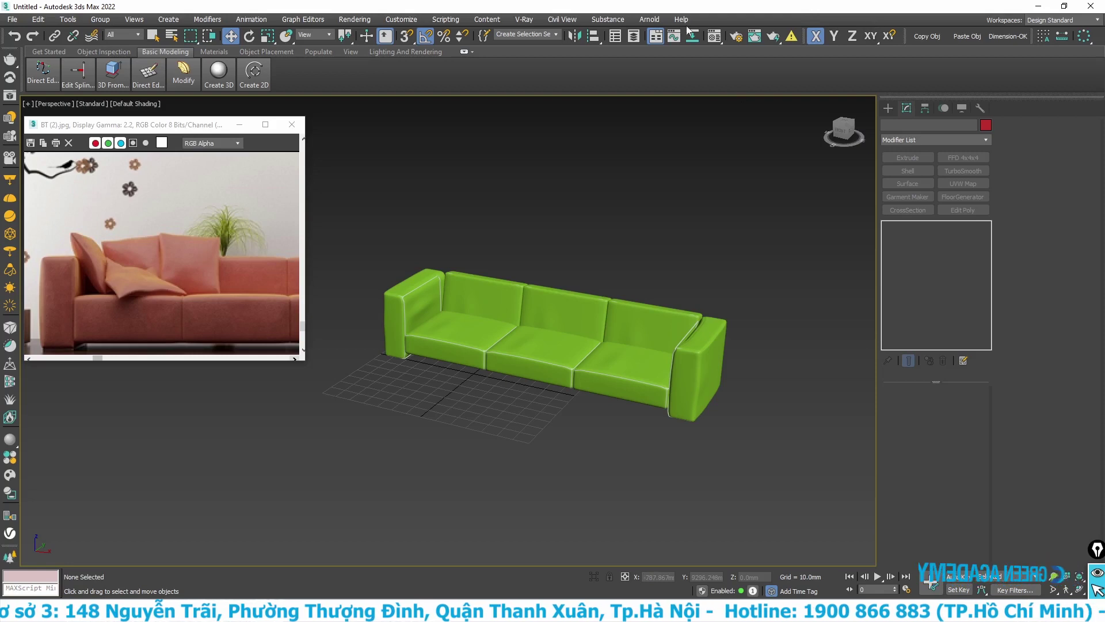
Show the Time Slider and close the reference image window.
{"action": "right_click", "coordinate": [803, 16]}
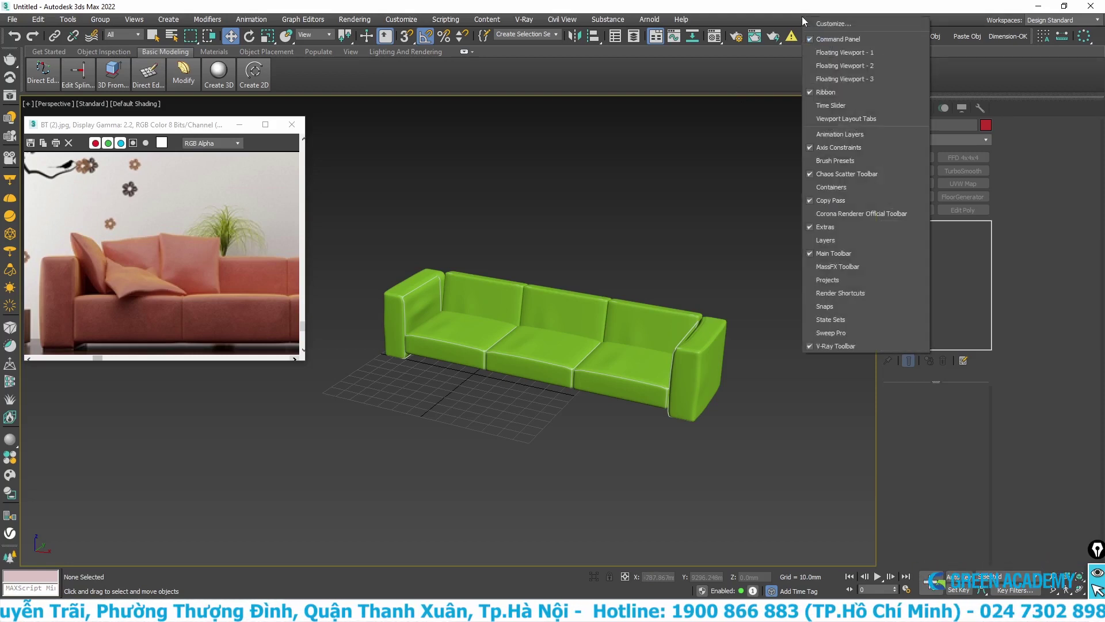
{"action": "left_click", "coordinate": [816, 106]}
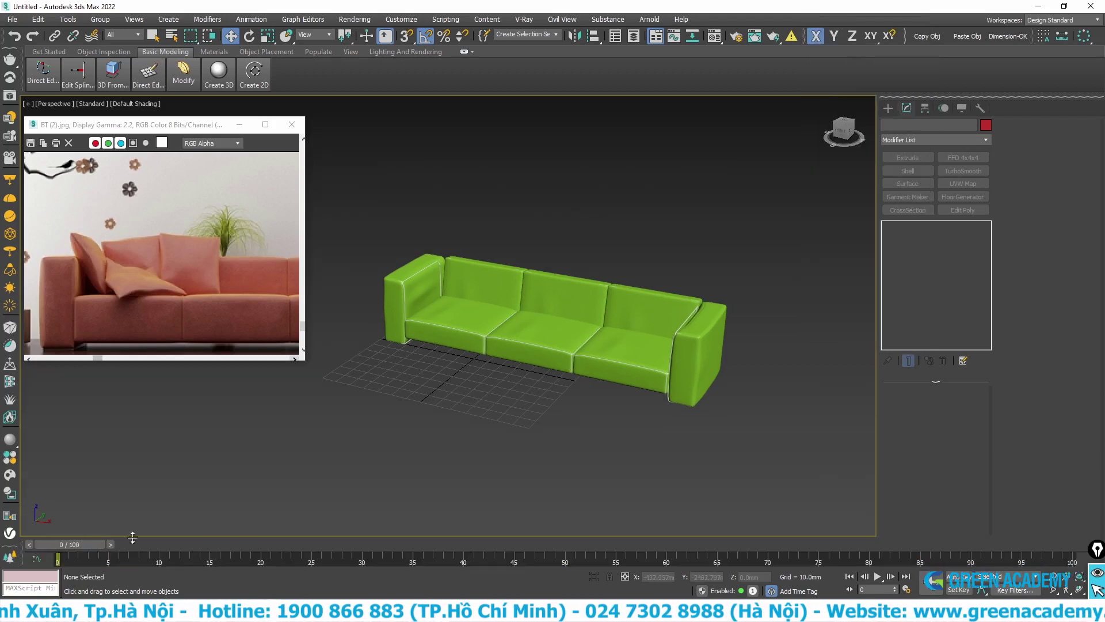
{"action": "left_click", "coordinate": [254, 74]}
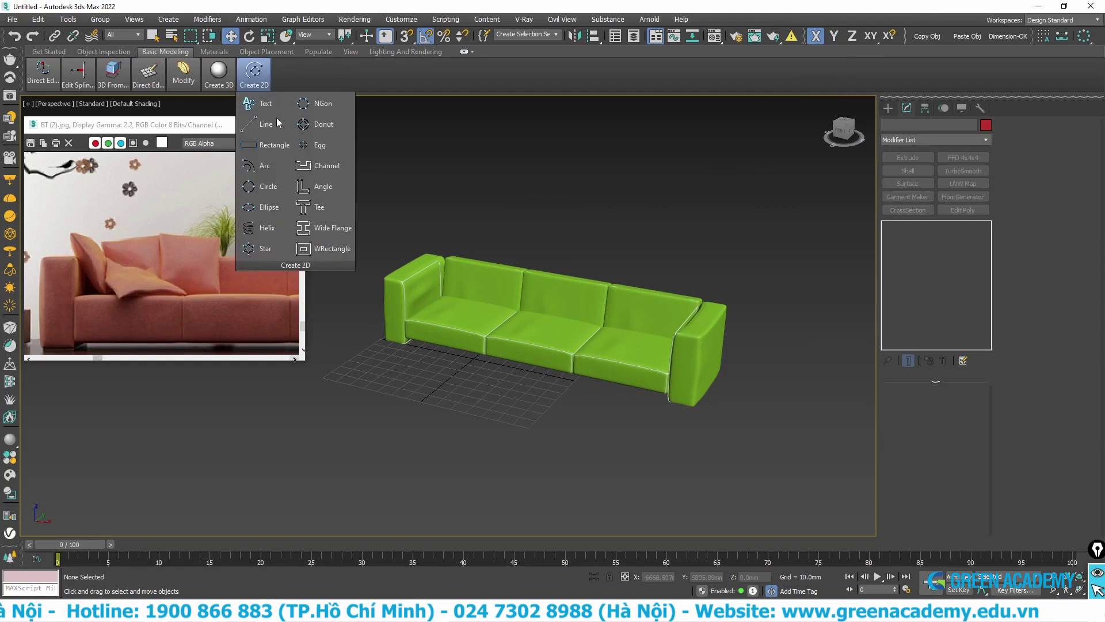
{"action": "left_click", "coordinate": [182, 128]}
{"action": "left_click", "coordinate": [292, 124]}
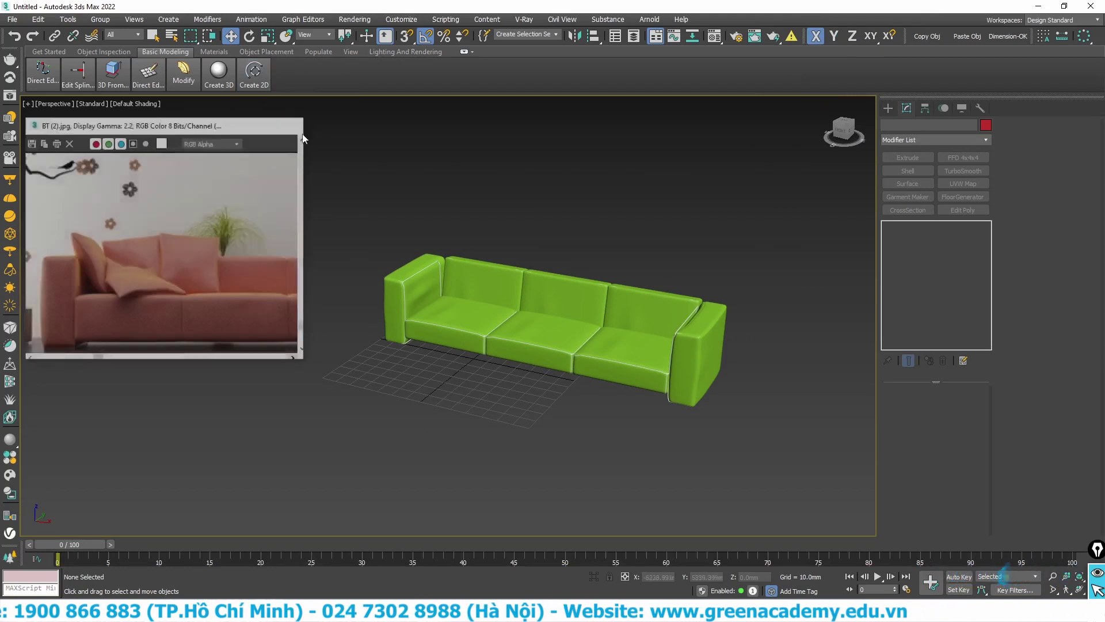
Pan and zoom out, then start creating a Box primitive.
{"action": "middle_click_drag", "start_coordinate": [550, 343], "coordinate": [479, 263]}
{"action": "scroll", "coordinate": [479, 263], "scroll_direction": "down", "scroll_amount": 3}
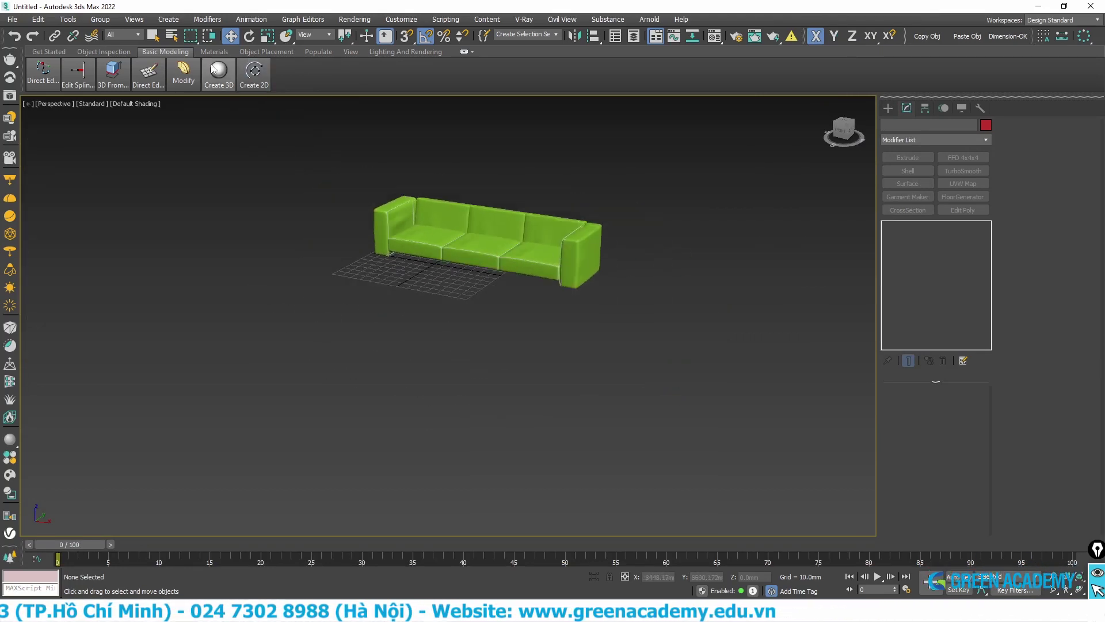
{"action": "left_click", "coordinate": [218, 72]}
{"action": "left_click", "coordinate": [218, 126]}
Draw a flat box below the sofa and set its length to 400 and width to 500.
{"action": "left_click_drag", "start_coordinate": [351, 317], "coordinate": [418, 384]}
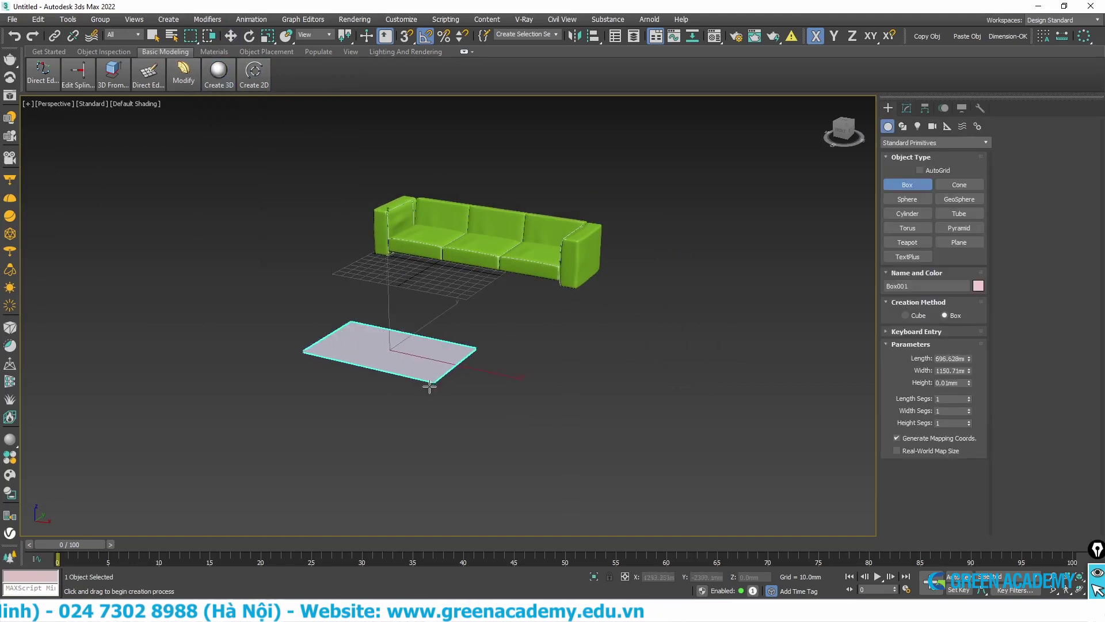
{"action": "left_click", "coordinate": [617, 363]}
{"action": "double_click", "coordinate": [938, 358]}
{"action": "type", "text": "4"}
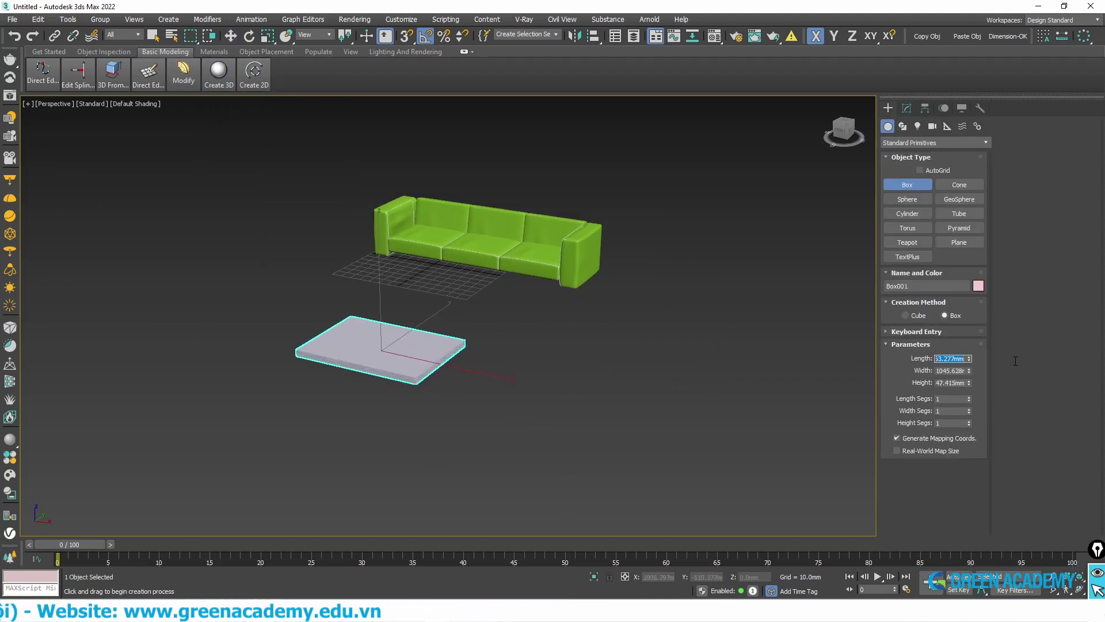
{"action": "type", "text": "00"}
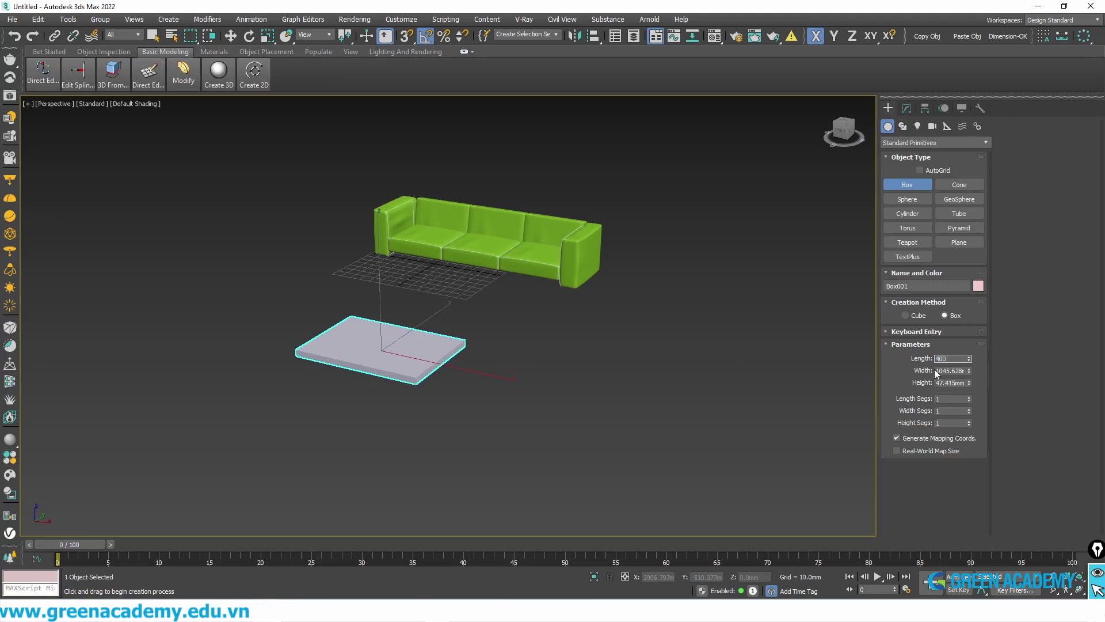
{"action": "key", "text": "Tab"}
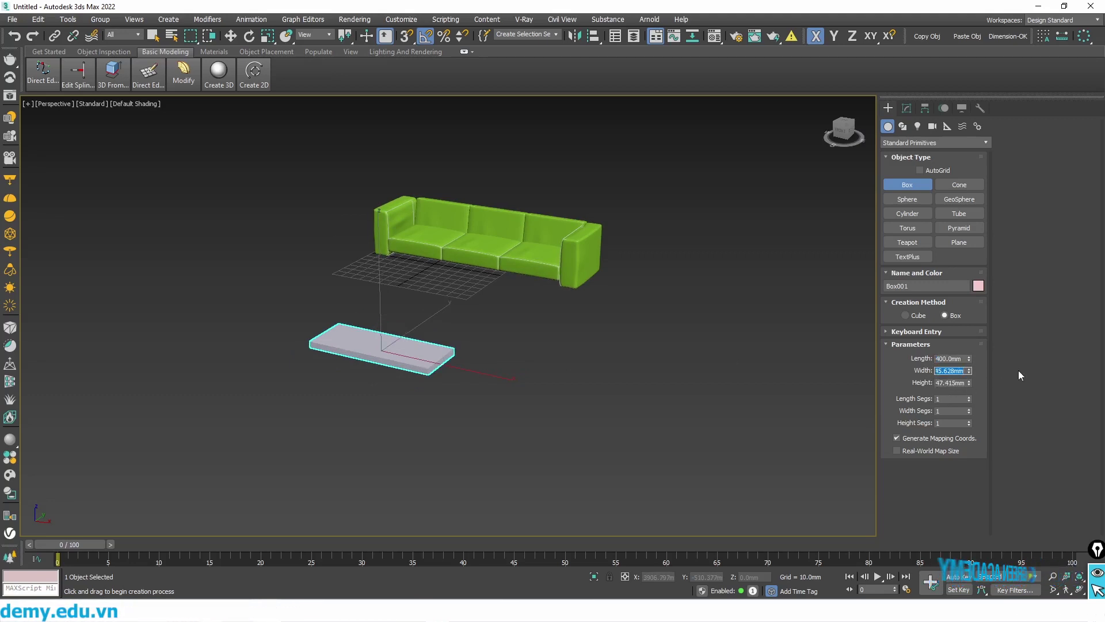
{"action": "type", "text": "600"}
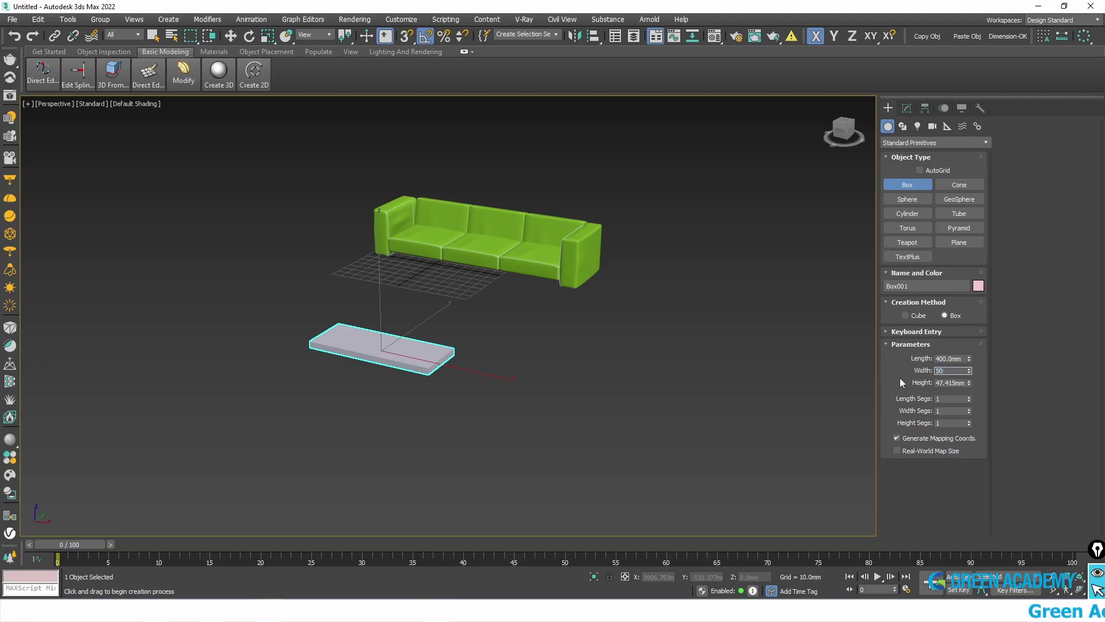
{"action": "key", "text": "Return"}
Set the box height to 10 mm and turn on edged faces.
{"action": "scroll", "coordinate": [363, 343], "scroll_direction": "up", "scroll_amount": 3}
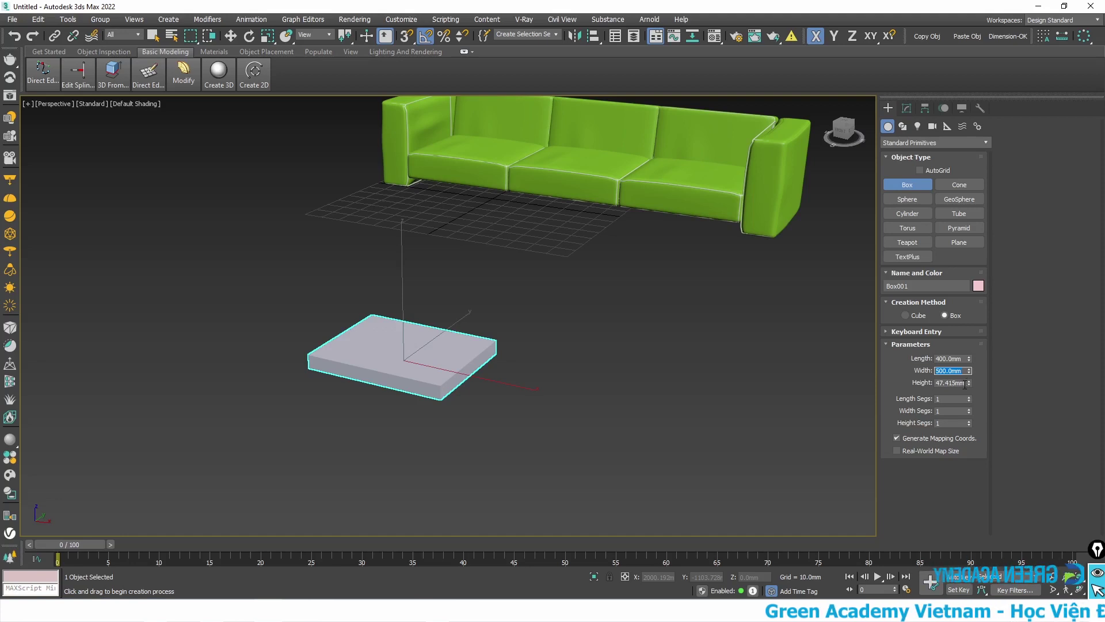
{"action": "left_click", "coordinate": [965, 383]}
{"action": "double_click", "coordinate": [964, 383]}
{"action": "type", "text": "10"}
{"action": "key", "text": "Return"}
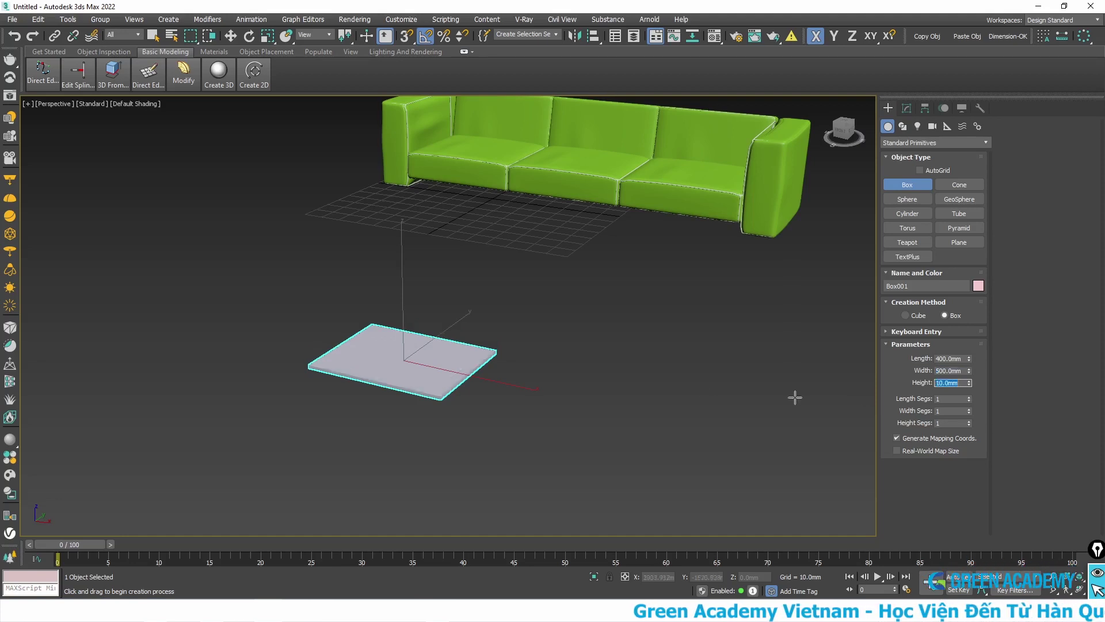
{"action": "scroll", "coordinate": [313, 373], "scroll_direction": "up", "scroll_amount": 5}
{"action": "left_click", "coordinate": [254, 72]}
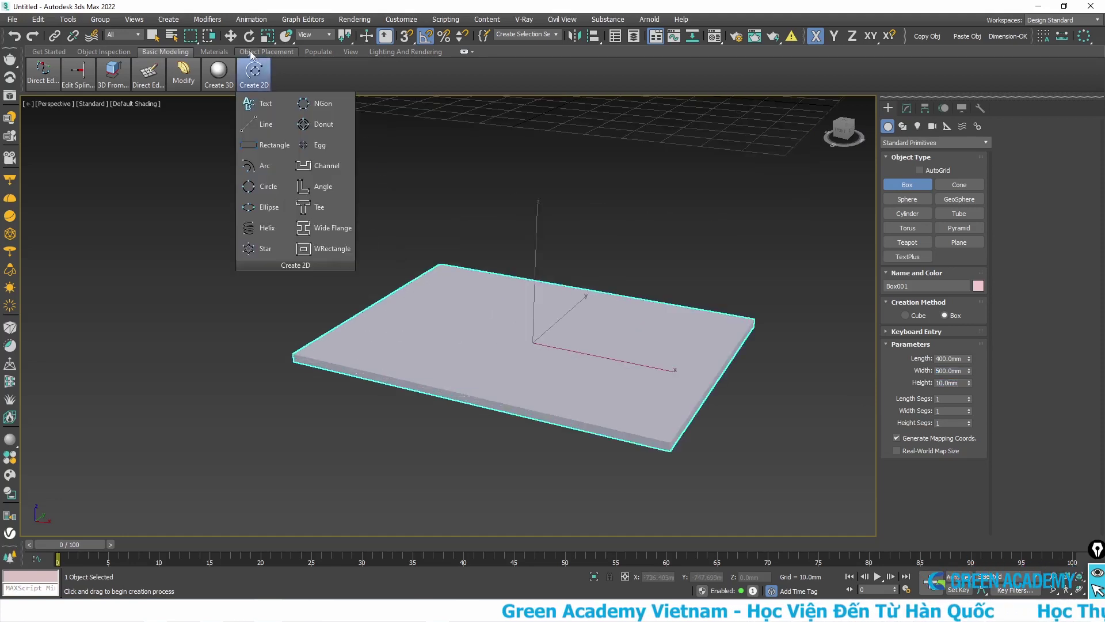
{"action": "key", "text": "w"}
{"action": "middle_click_drag", "start_coordinate": [637, 444], "coordinate": [878, 105], "text": "alt"}
{"action": "key", "text": "F4"}
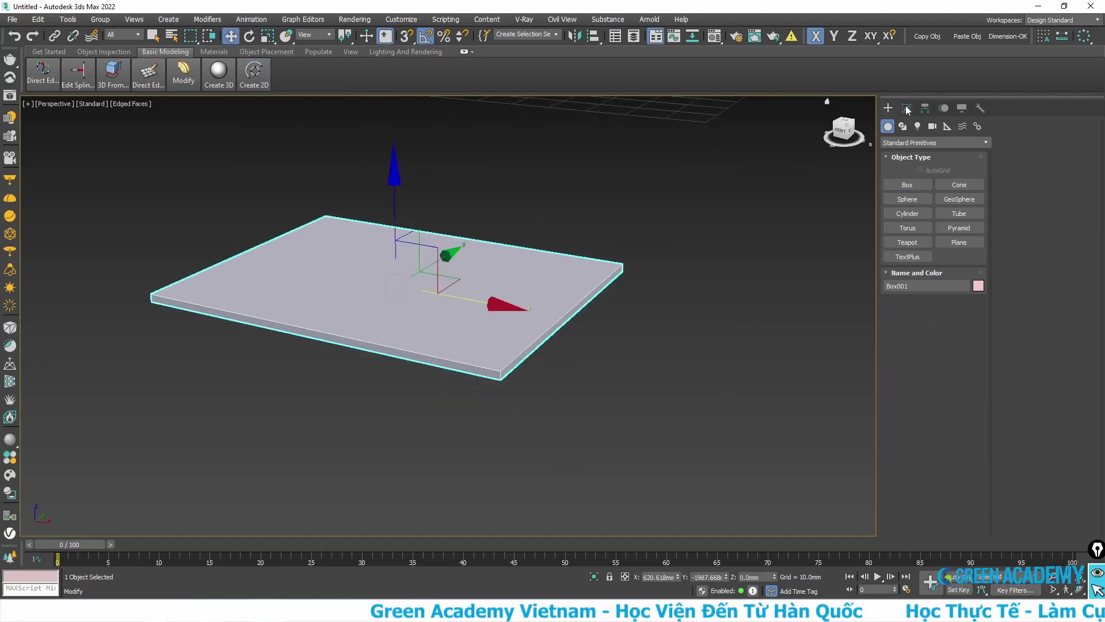
Give the box 25 length, 50 width and 2 height segments.
{"action": "left_click", "coordinate": [907, 108]}
{"action": "middle_click_drag", "start_coordinate": [448, 361], "coordinate": [516, 388]}
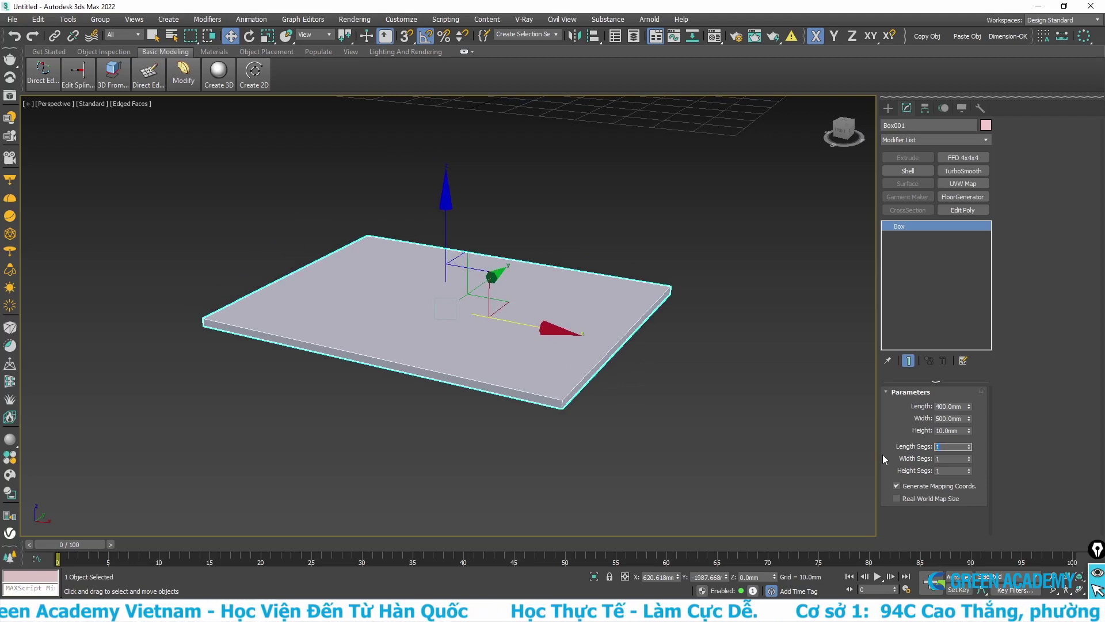
{"action": "type", "text": "25"}
{"action": "left_click", "coordinate": [945, 458]}
{"action": "type", "text": "50"}
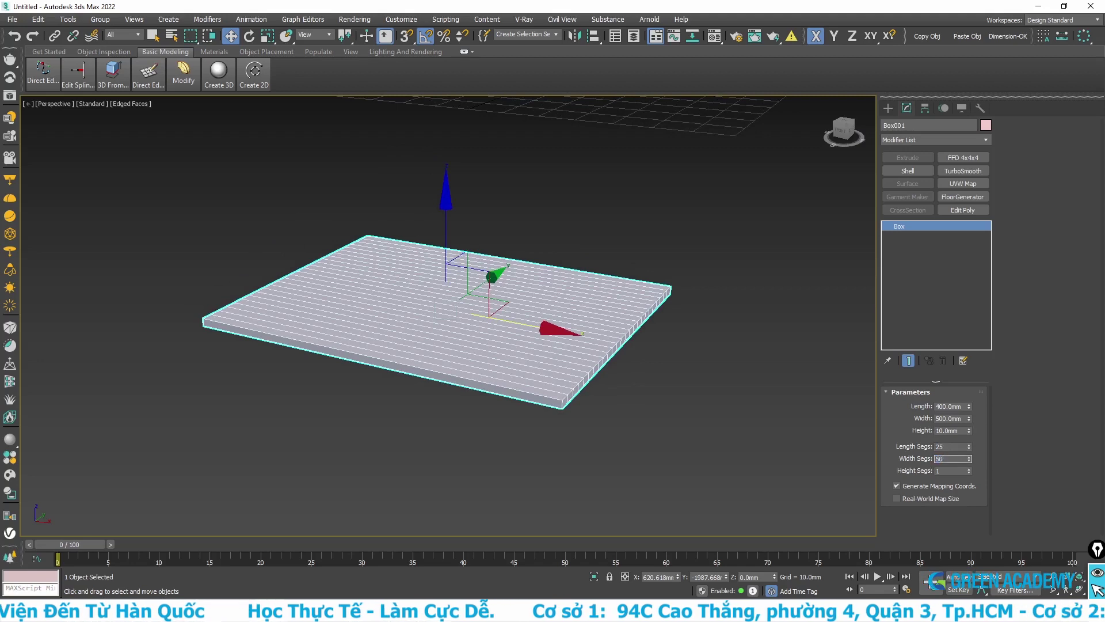
{"action": "key", "text": "Return"}
{"action": "scroll", "coordinate": [526, 390], "scroll_direction": "up", "scroll_amount": 5}
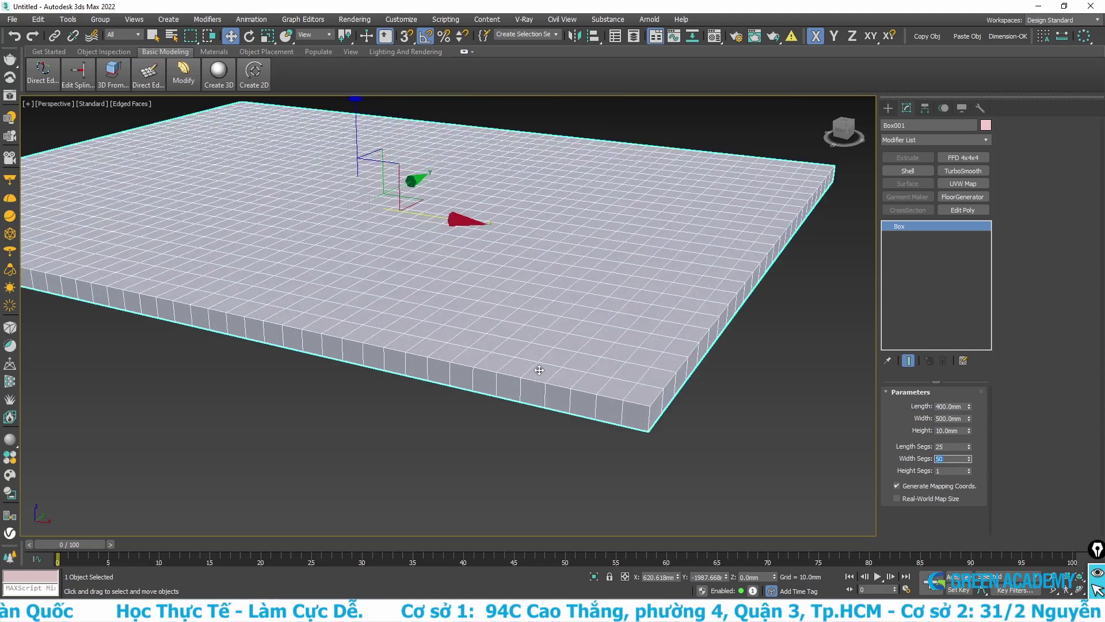
{"action": "key", "text": "Tab"}
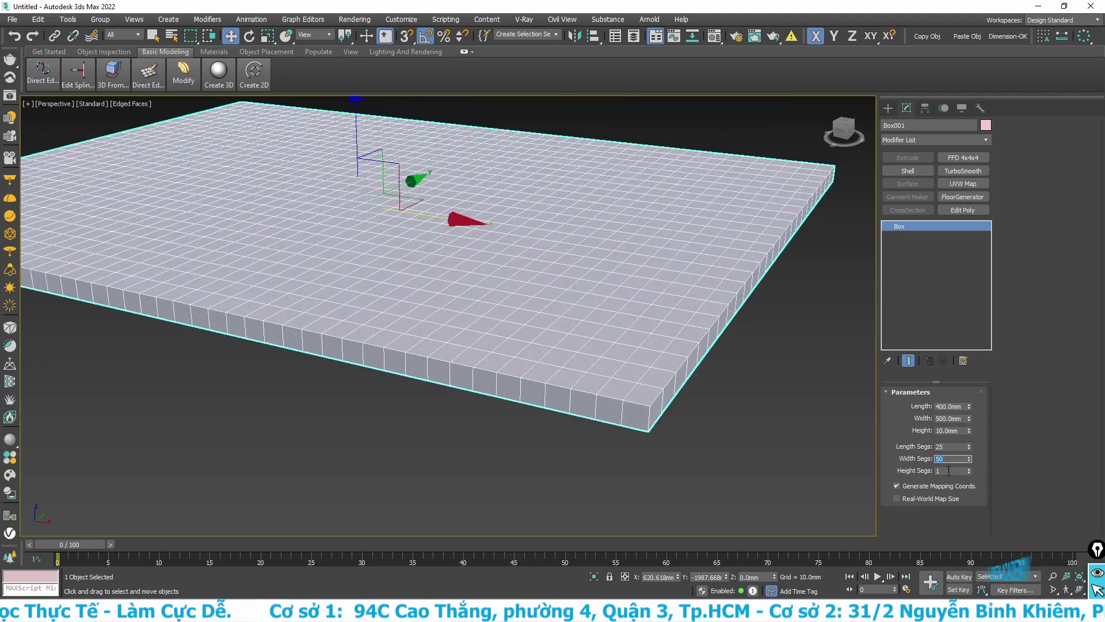
{"action": "type", "text": "2"}
{"action": "key", "text": "Return"}
Pan and zoom around the slab, then reselect the pink box.
{"action": "scroll", "coordinate": [658, 428], "scroll_direction": "up", "scroll_amount": 3}
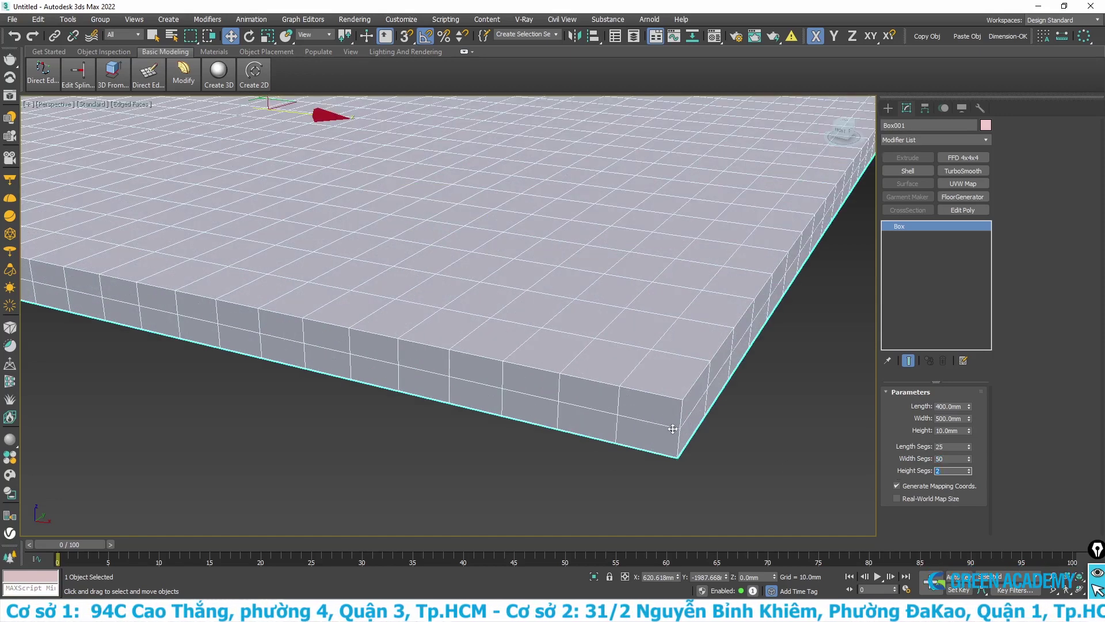
{"action": "scroll", "coordinate": [655, 389], "scroll_direction": "down", "scroll_amount": 5}
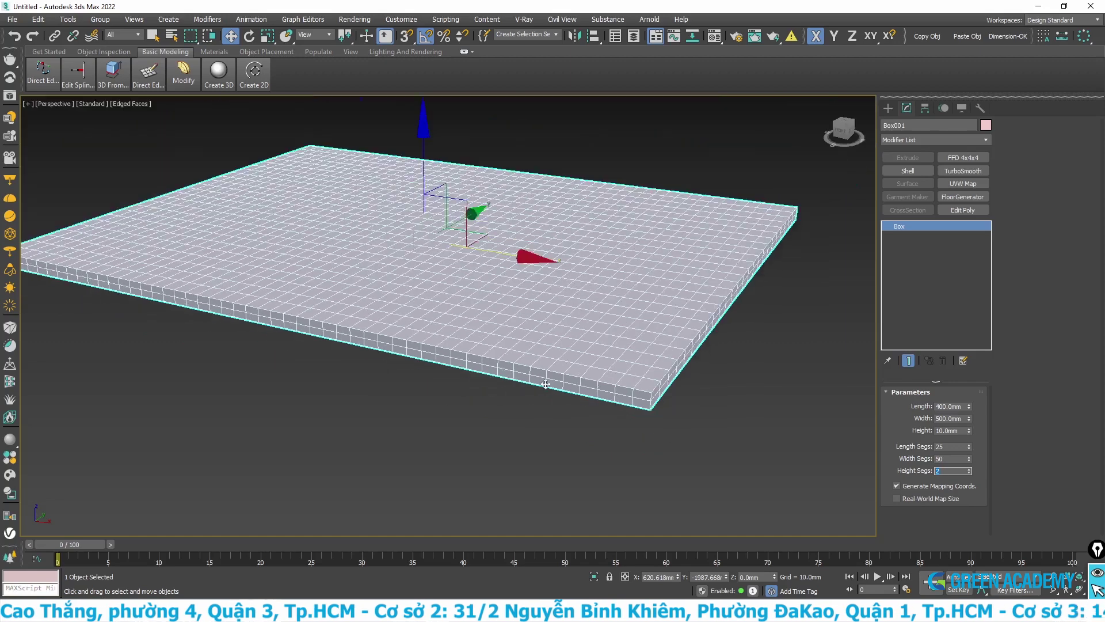
{"action": "scroll", "coordinate": [542, 375], "scroll_direction": "down", "scroll_amount": 3}
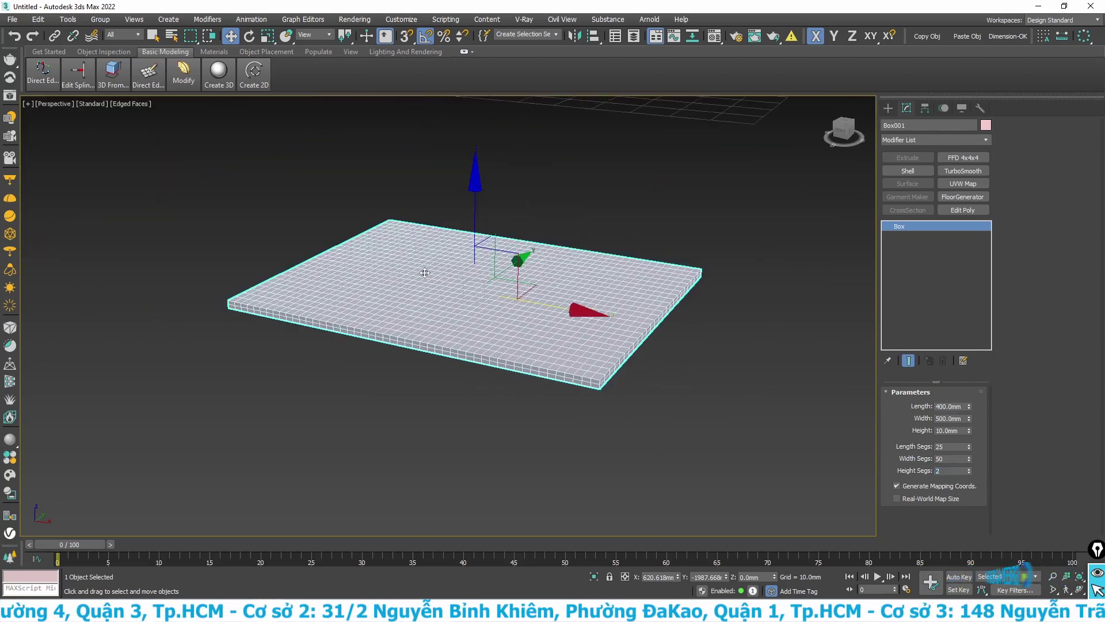
{"action": "scroll", "coordinate": [432, 299], "scroll_direction": "up", "scroll_amount": 1}
{"action": "scroll", "coordinate": [423, 285], "scroll_direction": "up", "scroll_amount": 1}
{"action": "middle_click_drag", "start_coordinate": [480, 259], "coordinate": [431, 287]}
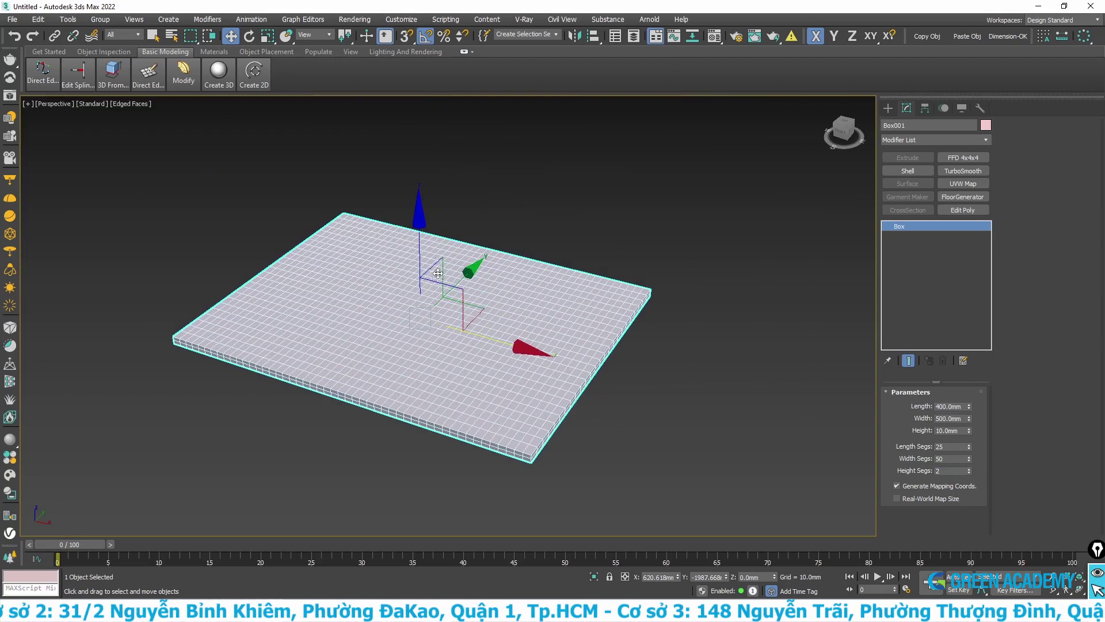
{"action": "middle_click_drag", "start_coordinate": [437, 263], "coordinate": [385, 325]}
{"action": "scroll", "coordinate": [387, 342], "scroll_direction": "down", "scroll_amount": 2}
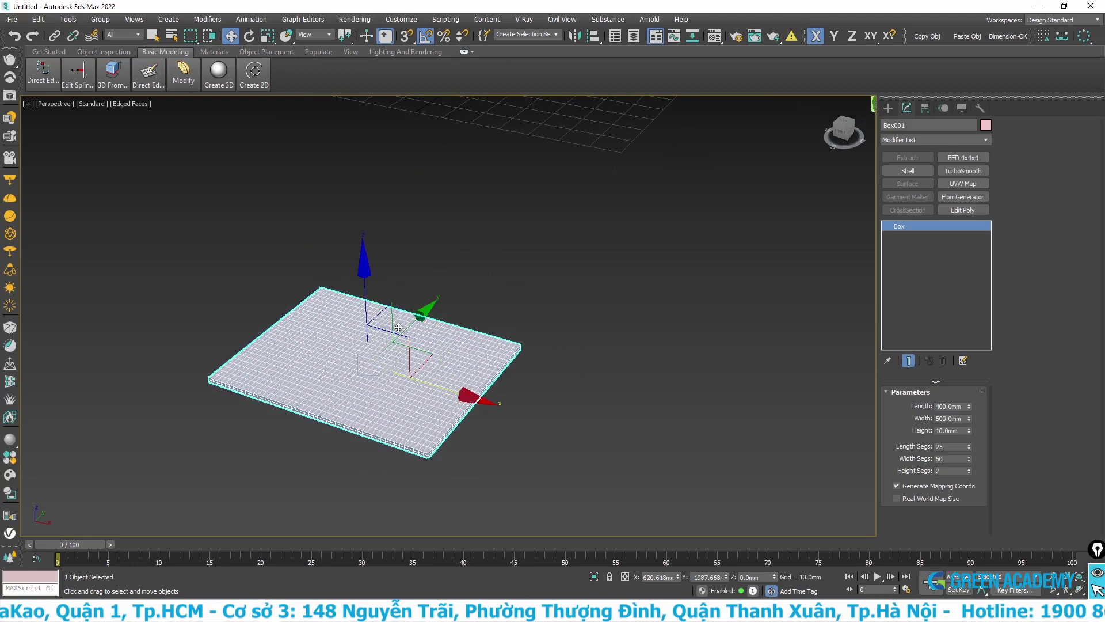
{"action": "scroll", "coordinate": [470, 380], "scroll_direction": "down", "scroll_amount": 2}
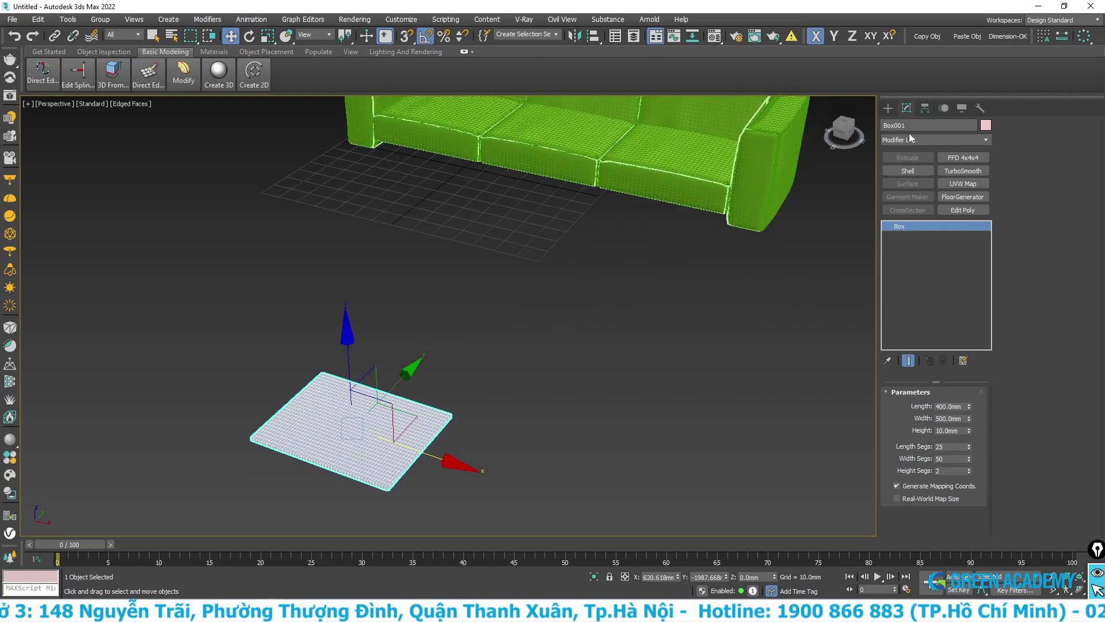
{"action": "left_click", "coordinate": [544, 314]}
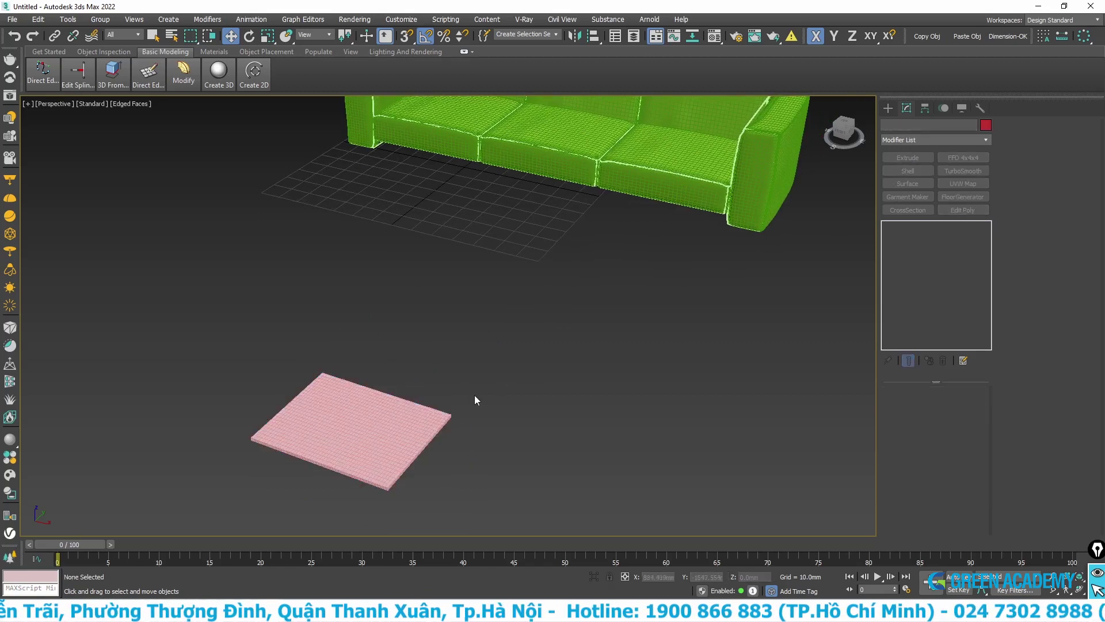
{"action": "scroll", "coordinate": [474, 395], "scroll_direction": "down", "scroll_amount": 3}
{"action": "scroll", "coordinate": [472, 401], "scroll_direction": "up", "scroll_amount": 1}
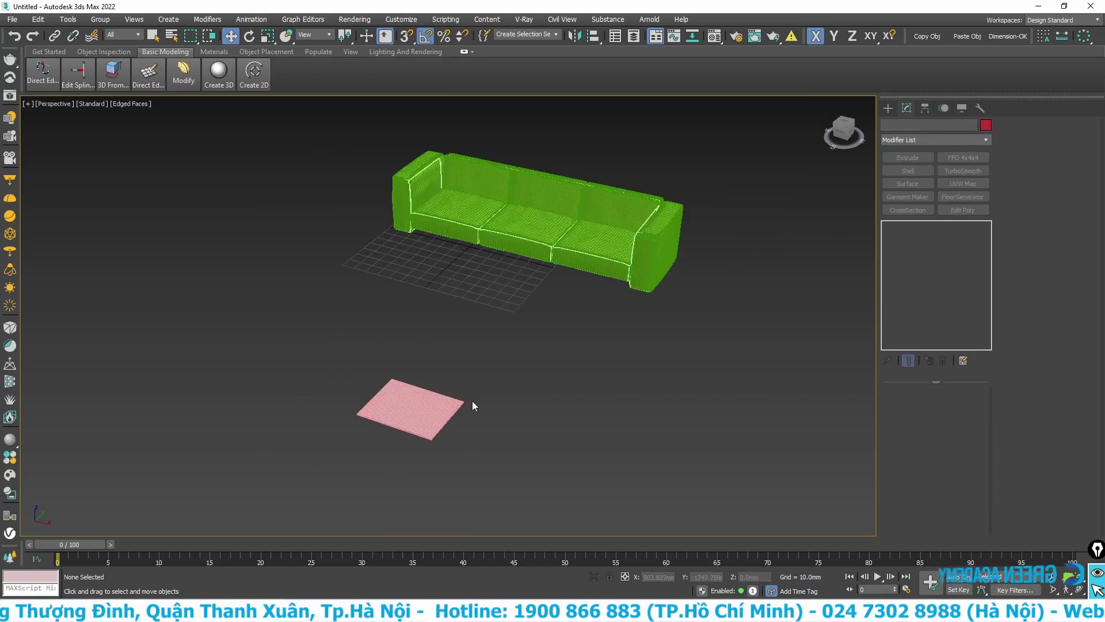
{"action": "left_click", "coordinate": [417, 416]}
{"action": "scroll", "coordinate": [417, 416], "scroll_direction": "up", "scroll_amount": 2}
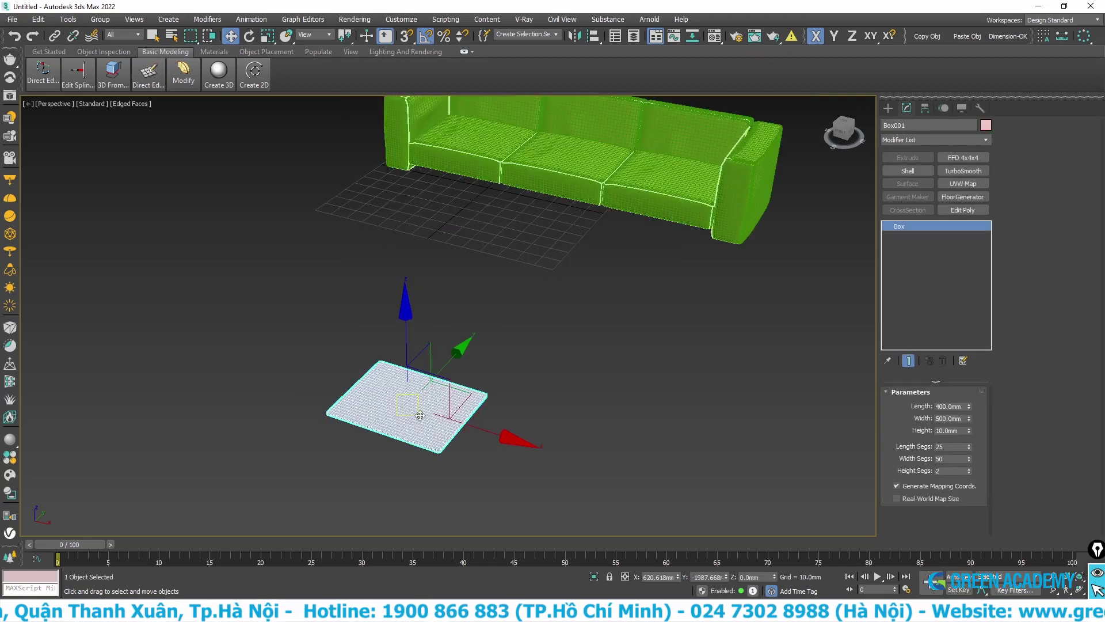
{"action": "scroll", "coordinate": [433, 384], "scroll_direction": "down", "scroll_amount": 4}
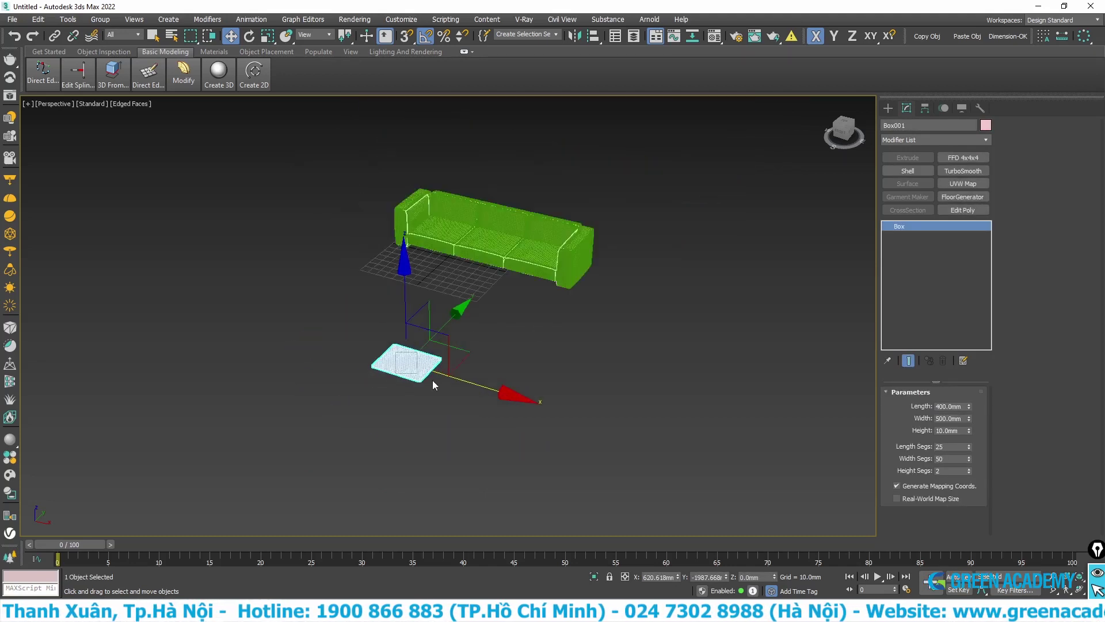
Delete the accidentally added Camera Map Binding and apply a Cloth modifier to Box001.
{"action": "left_click", "coordinate": [921, 140]}
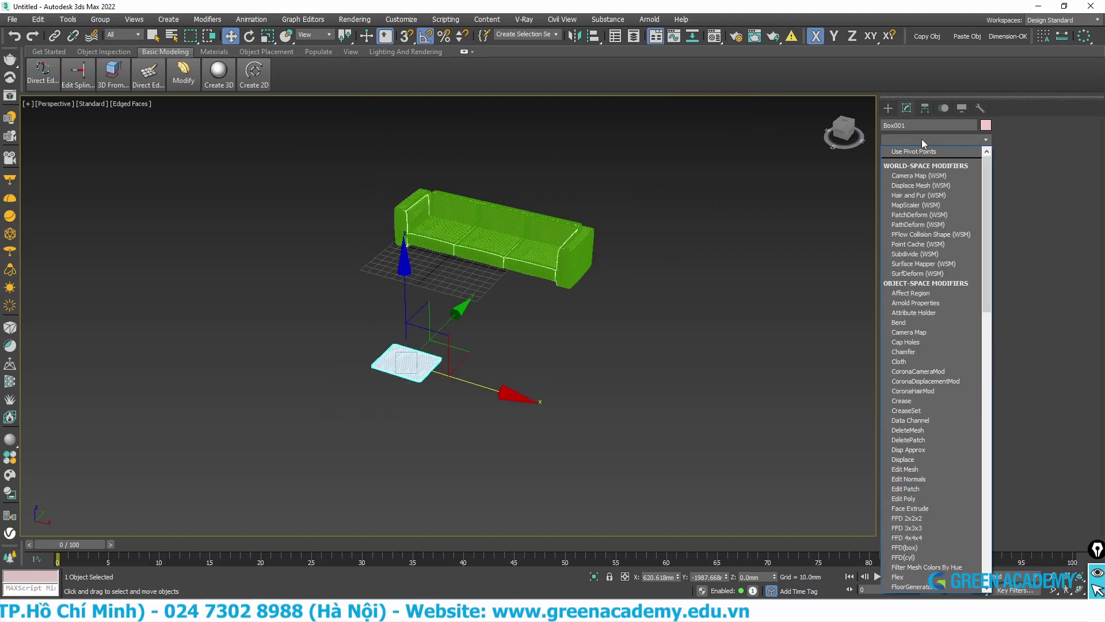
{"action": "scroll", "coordinate": [921, 139], "scroll_direction": "down", "scroll_amount": 1}
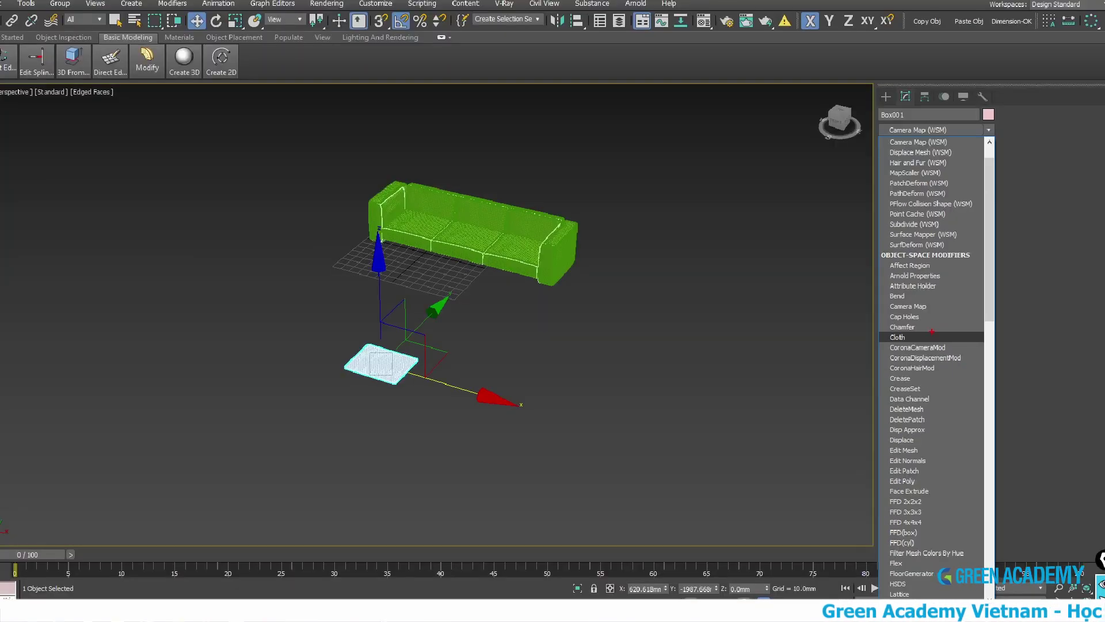
{"action": "left_click", "coordinate": [924, 330]}
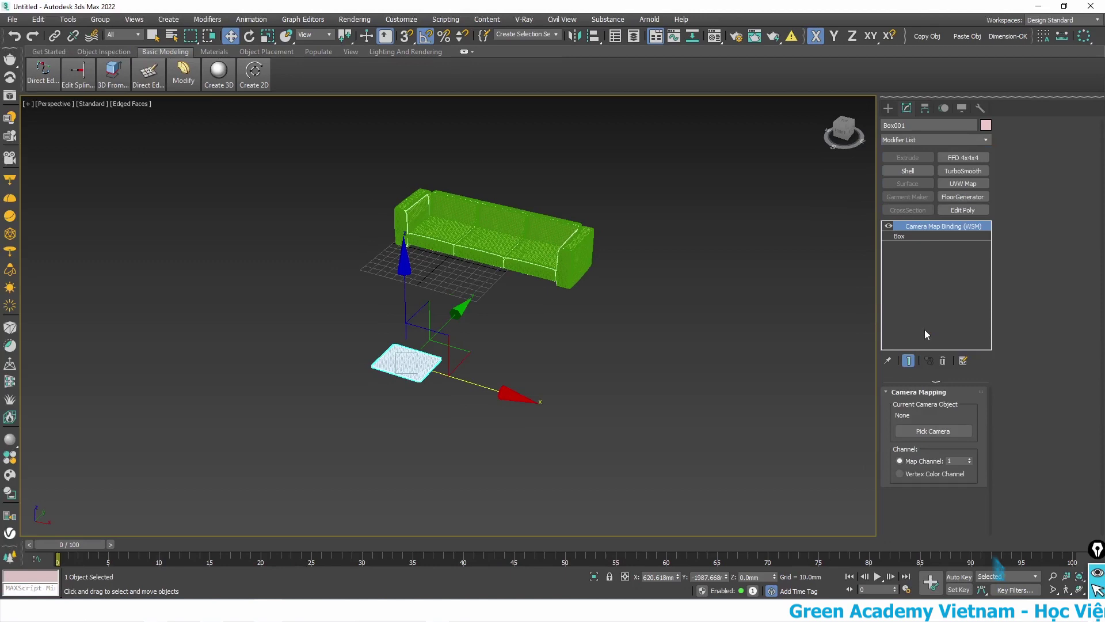
{"action": "right_click", "coordinate": [925, 227]}
{"action": "left_click", "coordinate": [947, 264]}
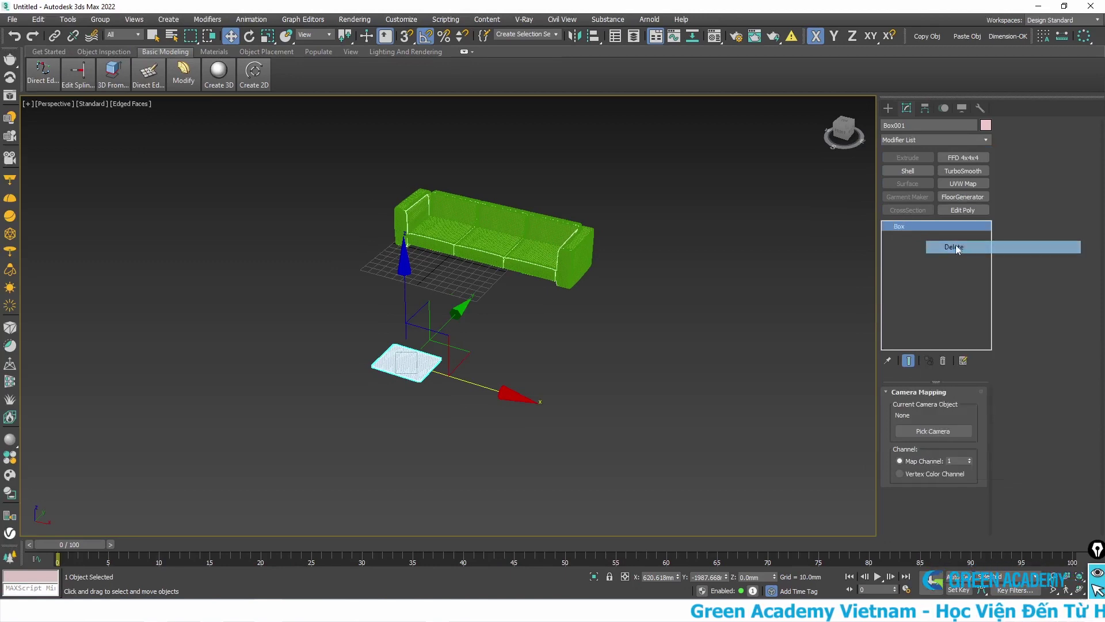
{"action": "left_click", "coordinate": [926, 140]}
{"action": "scroll", "coordinate": [920, 230], "scroll_direction": "down", "scroll_amount": 1}
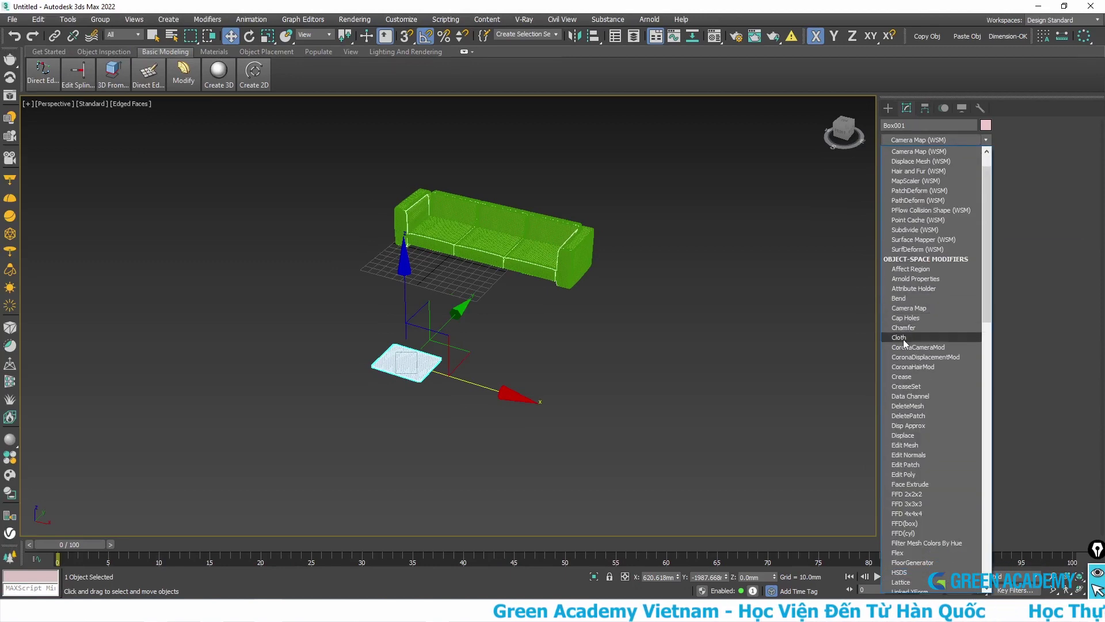
{"action": "left_click", "coordinate": [904, 338]}
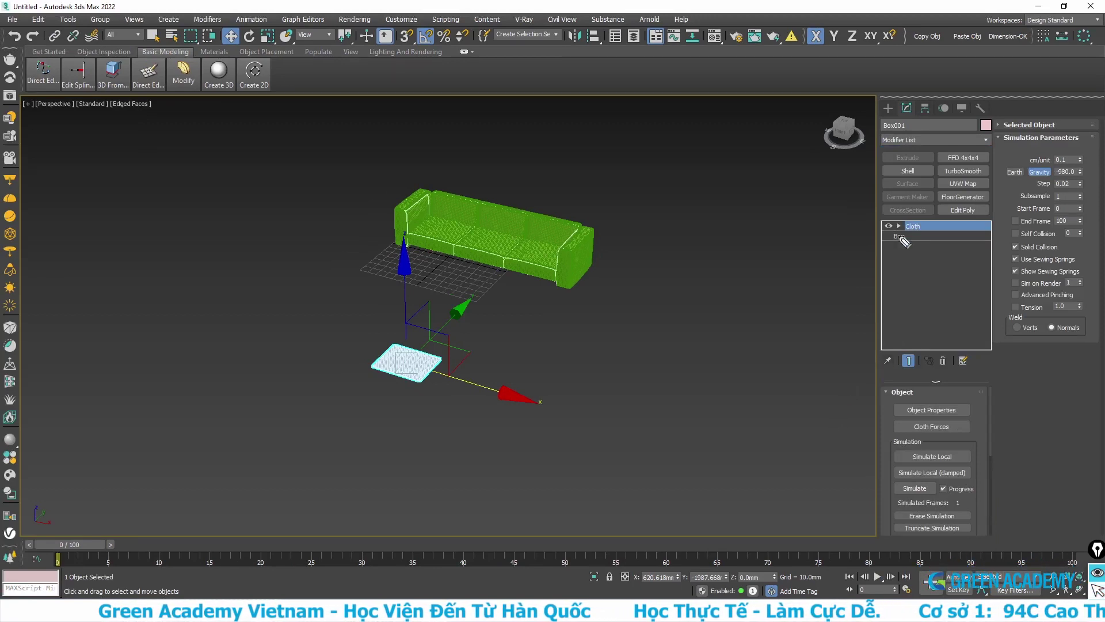
{"action": "mouse_move", "coordinate": [917, 244]}
{"action": "left_mouse_down"}
{"action": "mouse_move", "coordinate": [885, 243]}
{"action": "mouse_move", "coordinate": [932, 235]}
{"action": "left_mouse_up"}
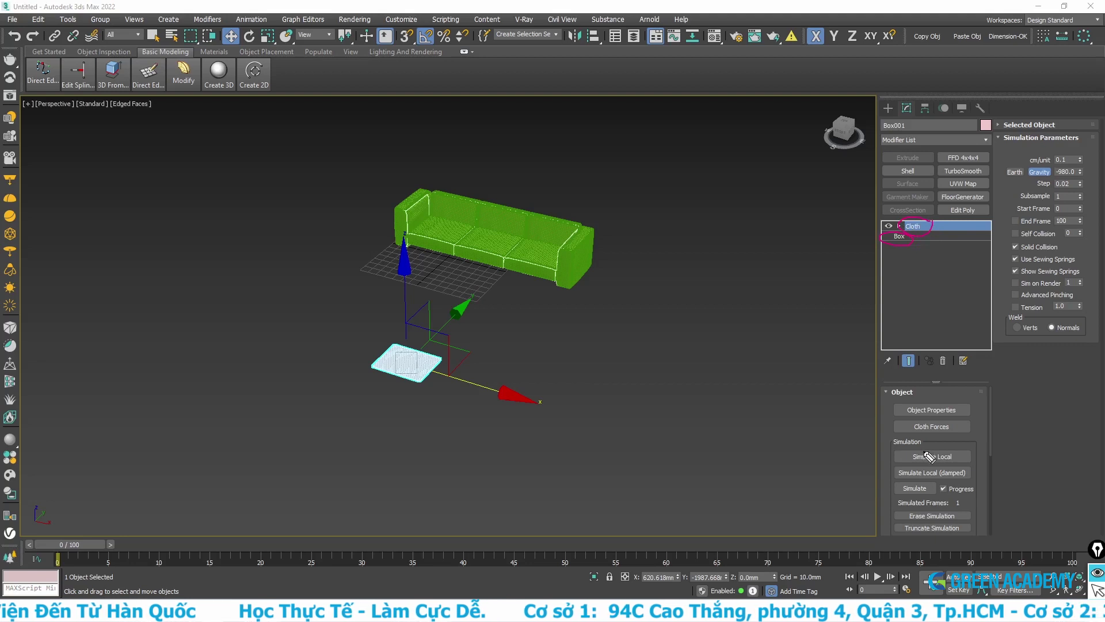
{"action": "mouse_move", "coordinate": [971, 403]}
{"action": "left_mouse_down"}
{"action": "mouse_move", "coordinate": [908, 401]}
{"action": "mouse_move", "coordinate": [978, 403]}
{"action": "left_mouse_up"}
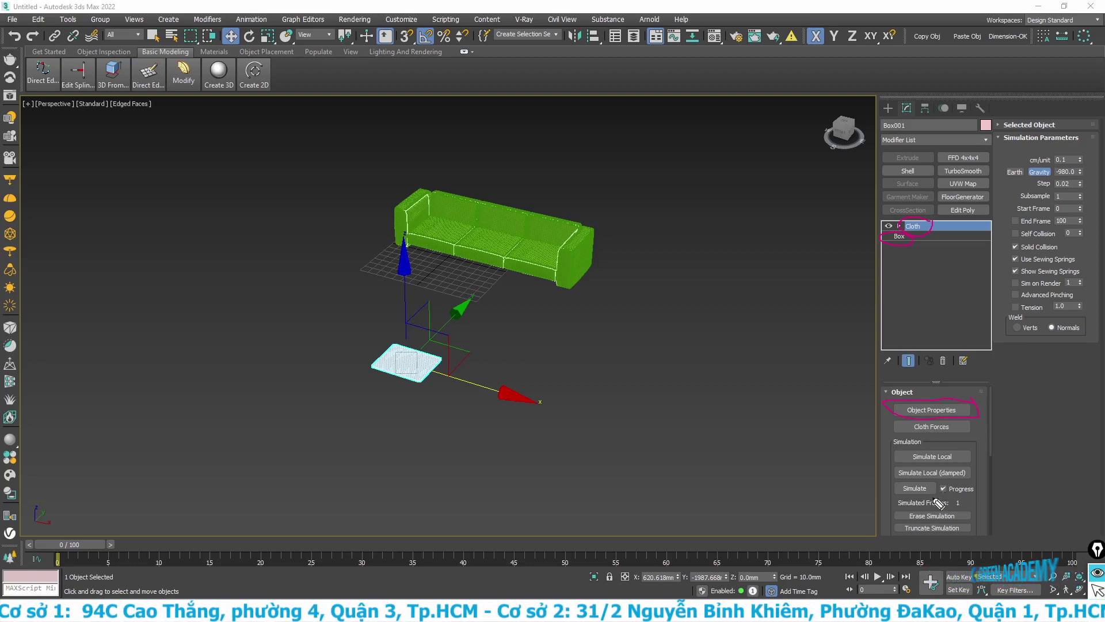
{"action": "left_click_drag", "start_coordinate": [933, 494], "coordinate": [888, 494]}
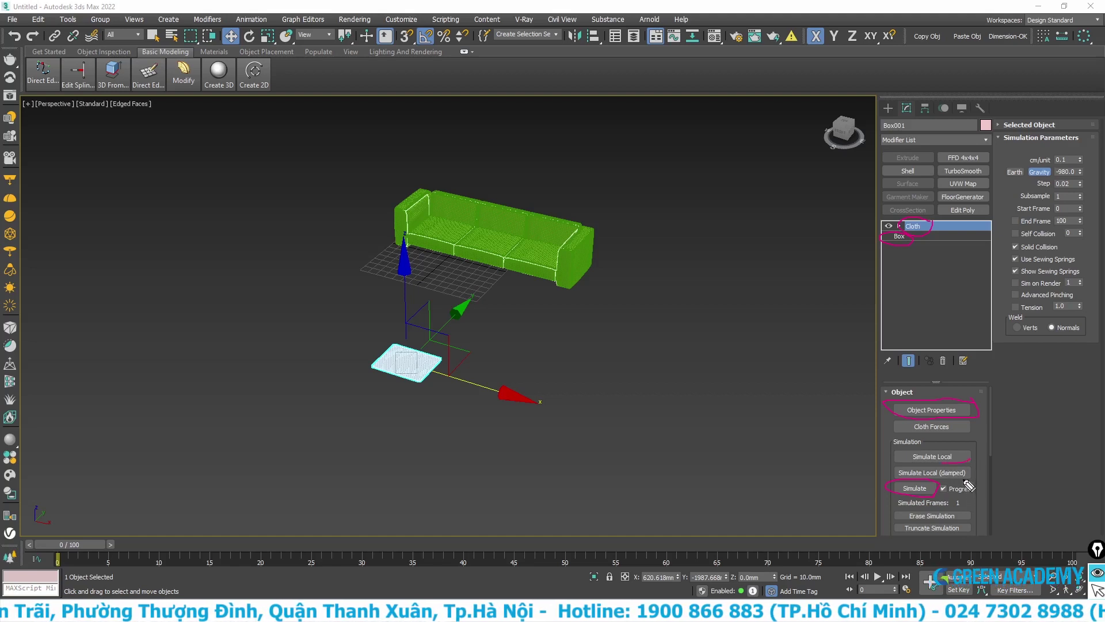
{"action": "left_click_drag", "start_coordinate": [971, 476], "coordinate": [990, 457]}
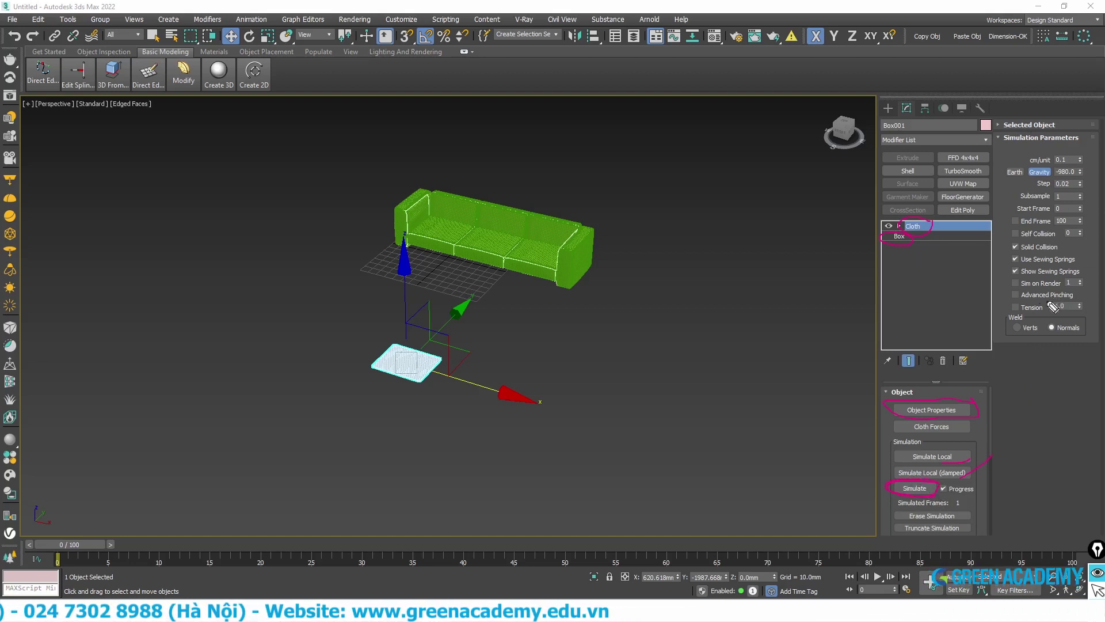
{"action": "key", "text": "Escape"}
Make Box001 a cloth object with the Silk preset and Pressure 5.0.
{"action": "left_click", "coordinate": [909, 411]}
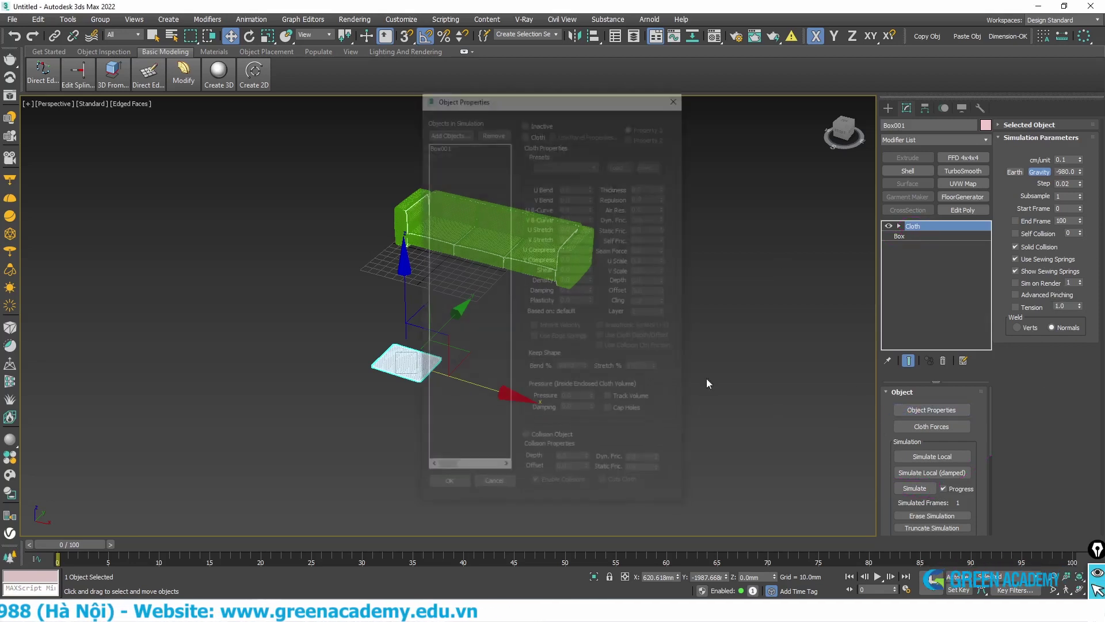
{"action": "left_click_drag", "start_coordinate": [501, 108], "coordinate": [665, 124]}
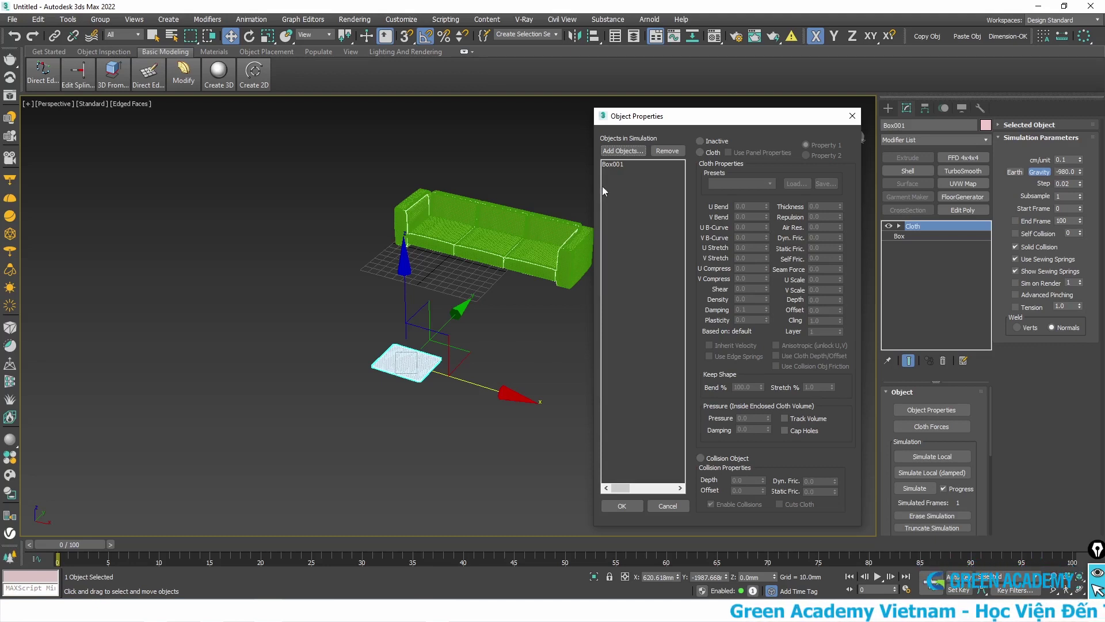
{"action": "left_click", "coordinate": [611, 166]}
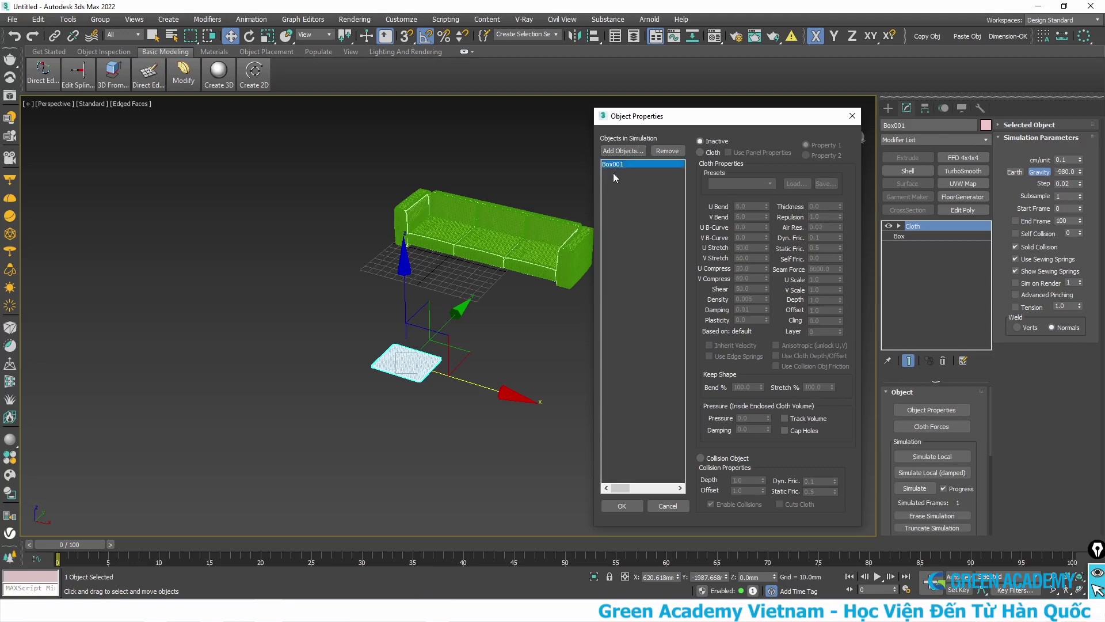
{"action": "left_click", "coordinate": [701, 153]}
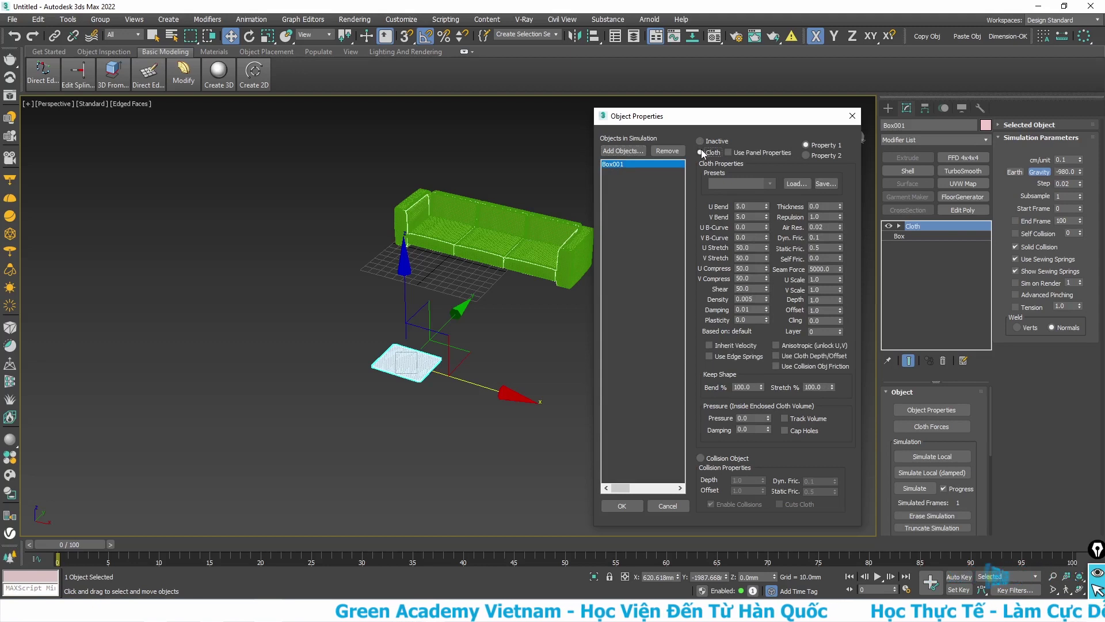
{"action": "left_click", "coordinate": [769, 184]}
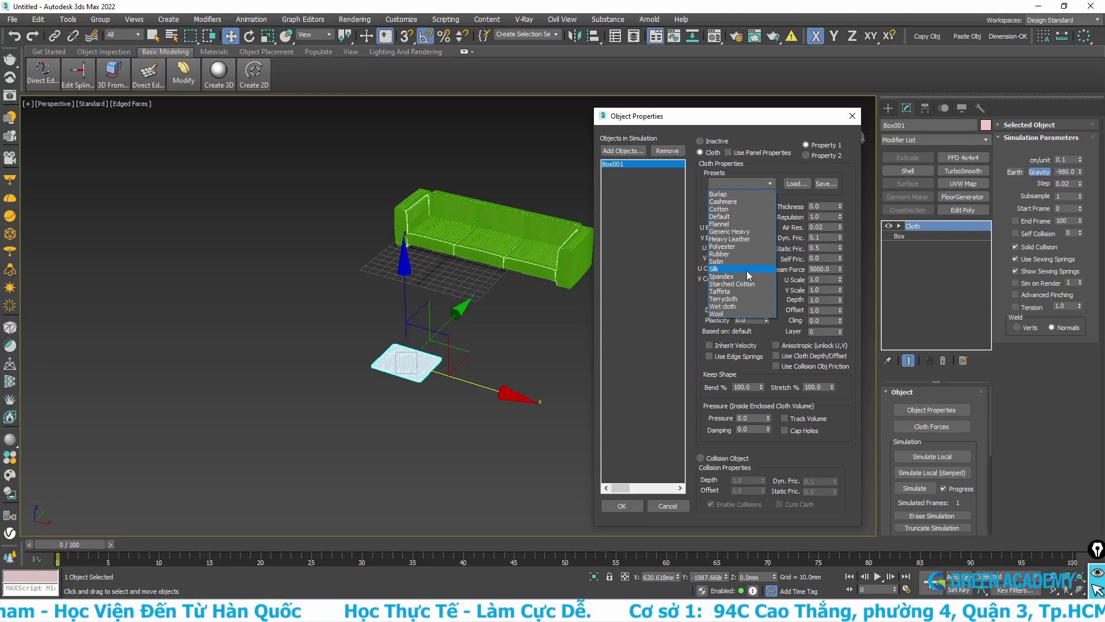
{"action": "left_click", "coordinate": [747, 271]}
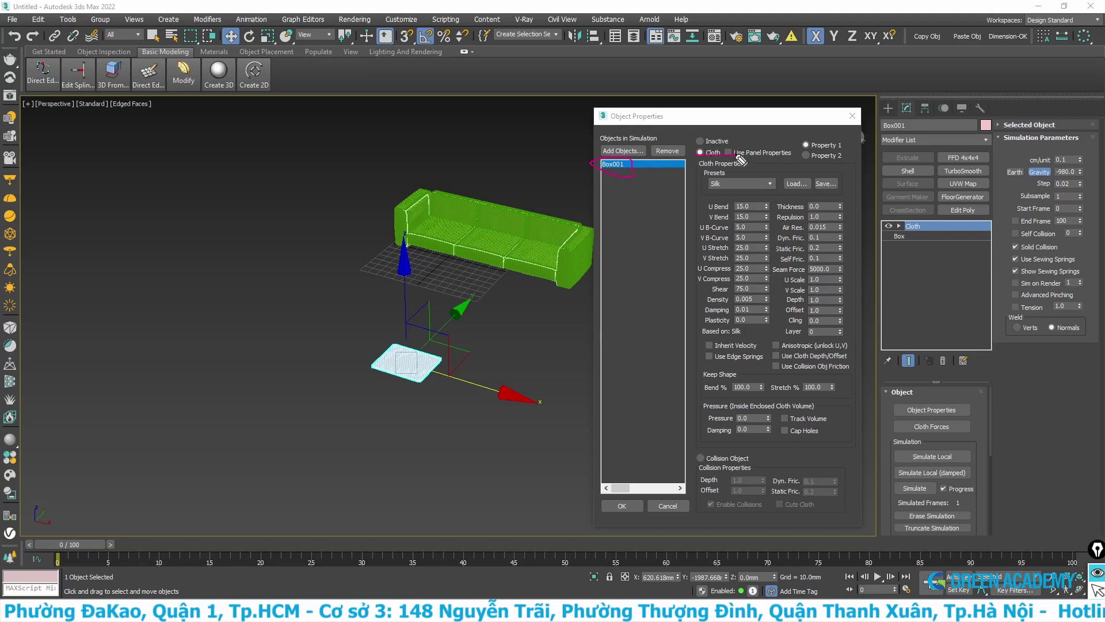
{"action": "left_click_drag", "start_coordinate": [734, 150], "coordinate": [699, 147]}
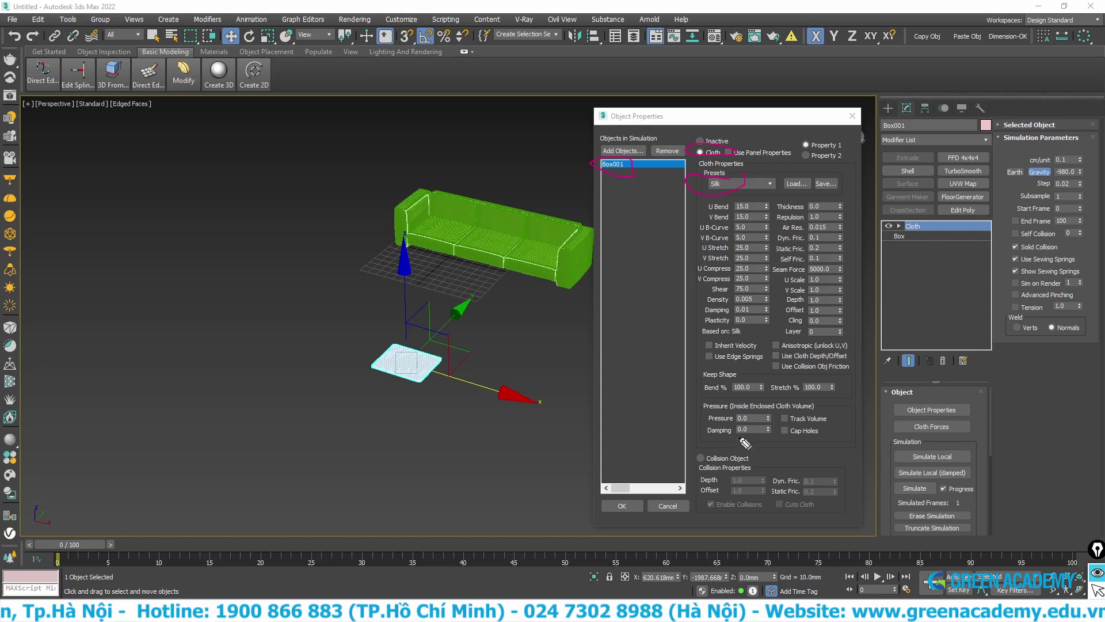
{"action": "mouse_move", "coordinate": [707, 424]}
{"action": "left_mouse_down"}
{"action": "mouse_move", "coordinate": [768, 413]}
{"action": "mouse_move", "coordinate": [716, 430]}
{"action": "left_mouse_up"}
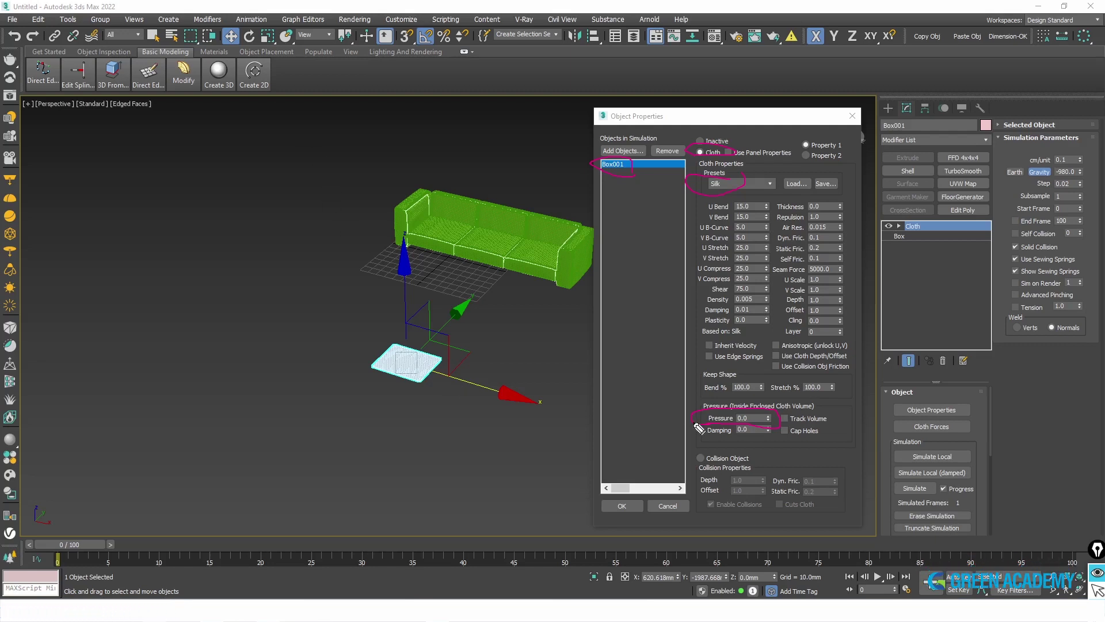
{"action": "key", "text": "Escape"}
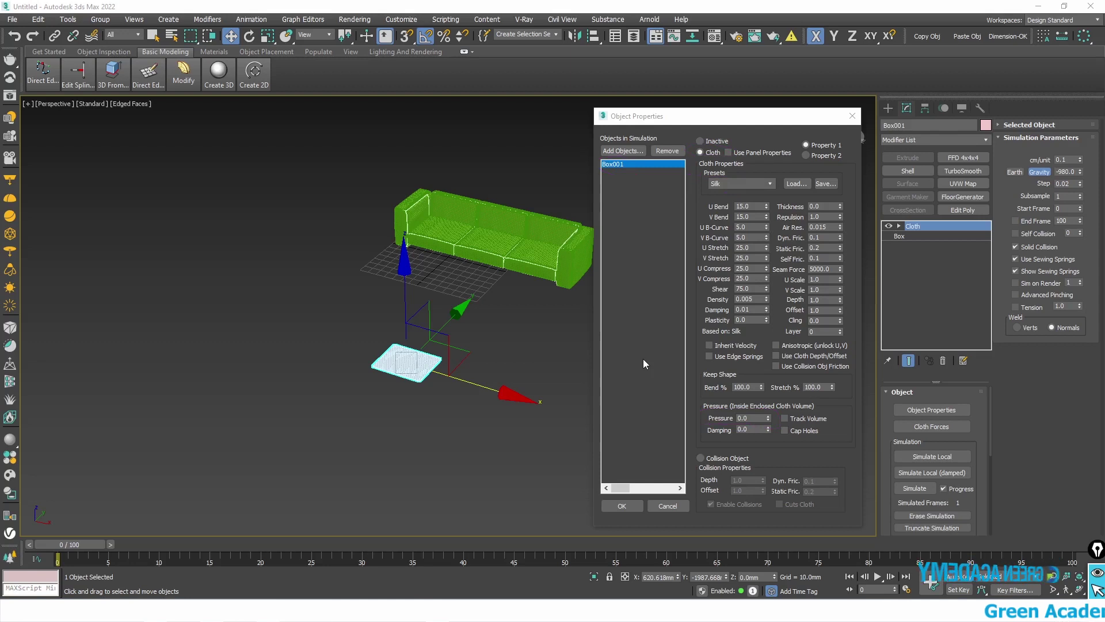
{"action": "left_click", "coordinate": [749, 418]}
{"action": "type", "text": "5"}
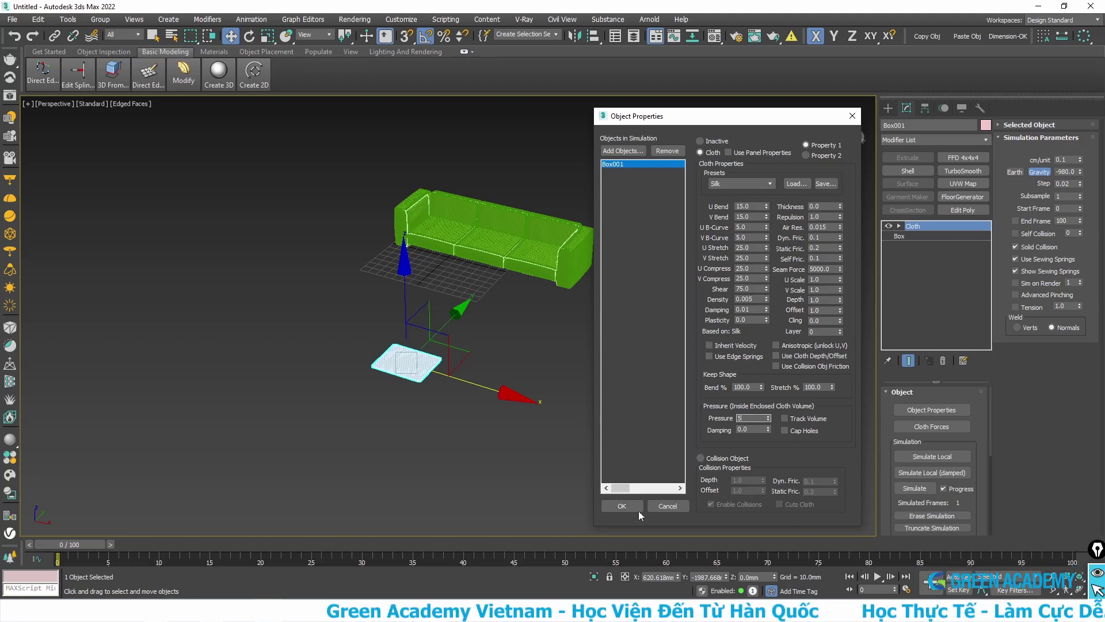
{"action": "left_click", "coordinate": [616, 507]}
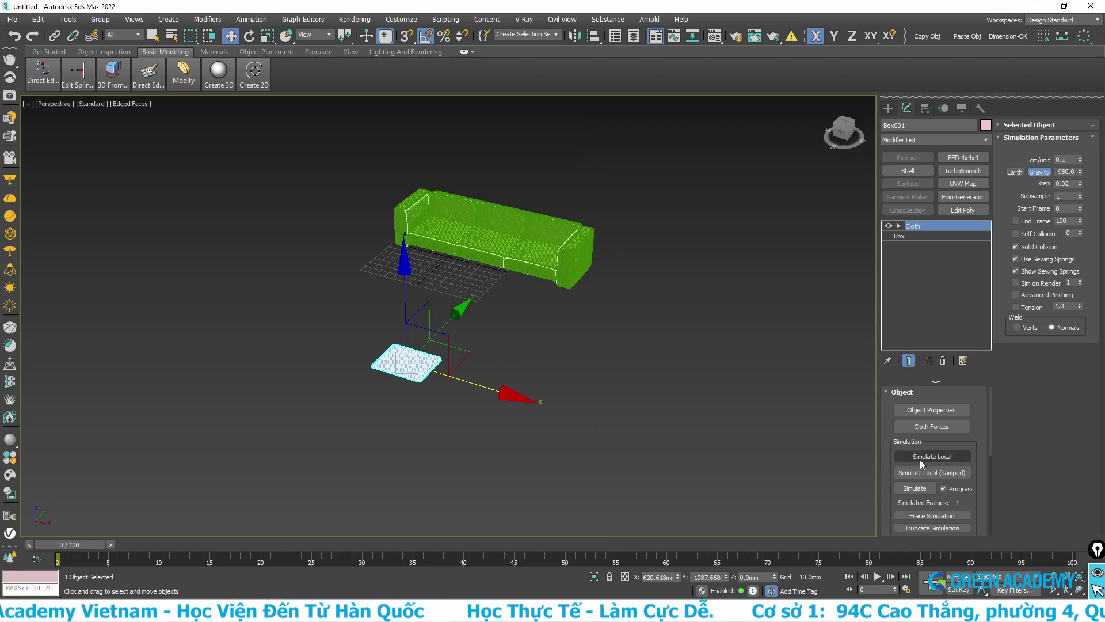
Run the cloth simulation and stop it once the box has inflated, around frame 17.
{"action": "left_click", "coordinate": [913, 489]}
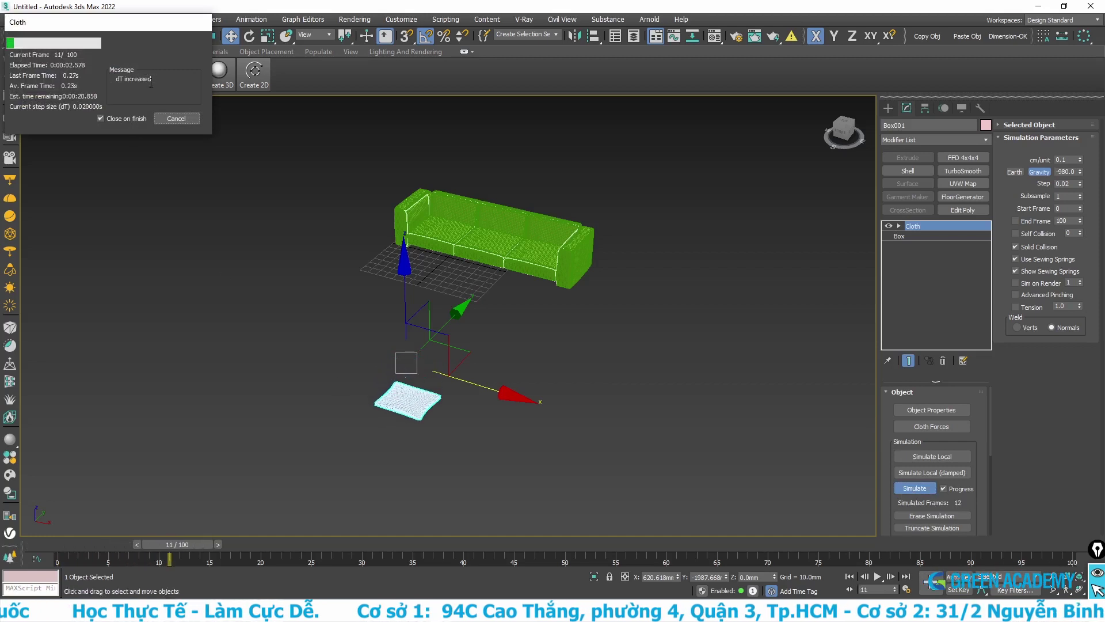
{"action": "left_click", "coordinate": [170, 119]}
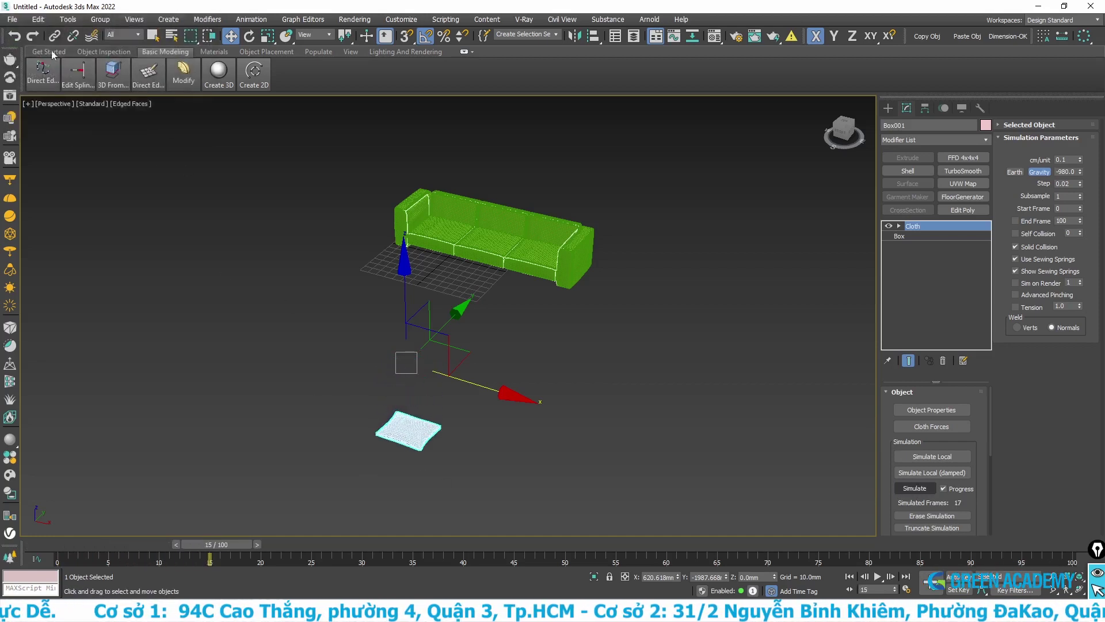
{"action": "left_click", "coordinate": [148, 72]}
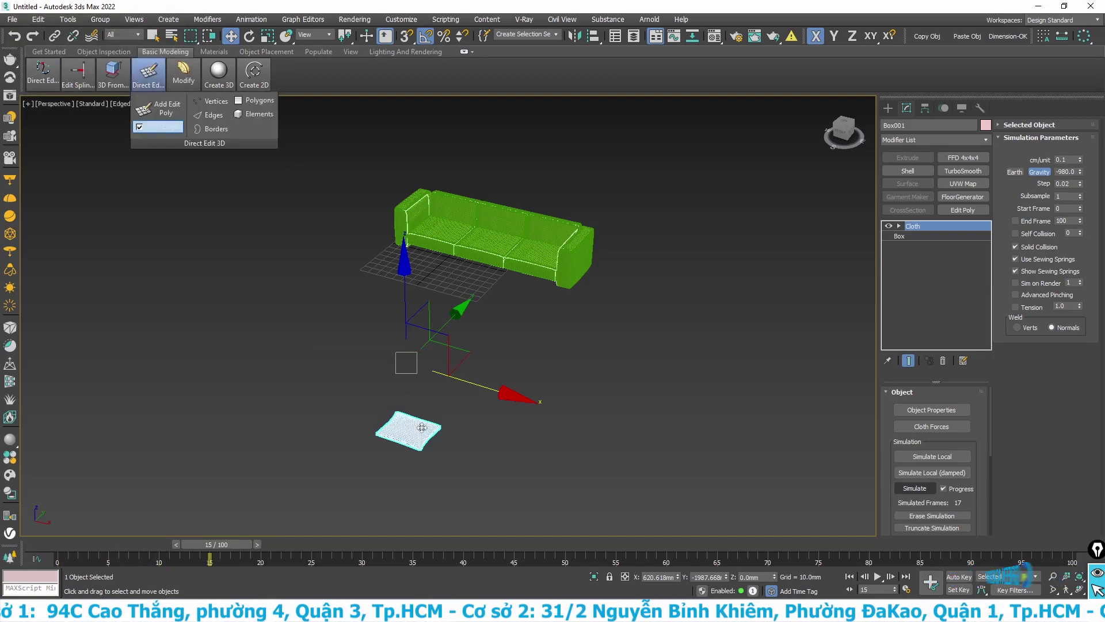
Isolate the pillow with Alt+Q and inspect it in Default Shading.
{"action": "key", "text": "alt+q"}
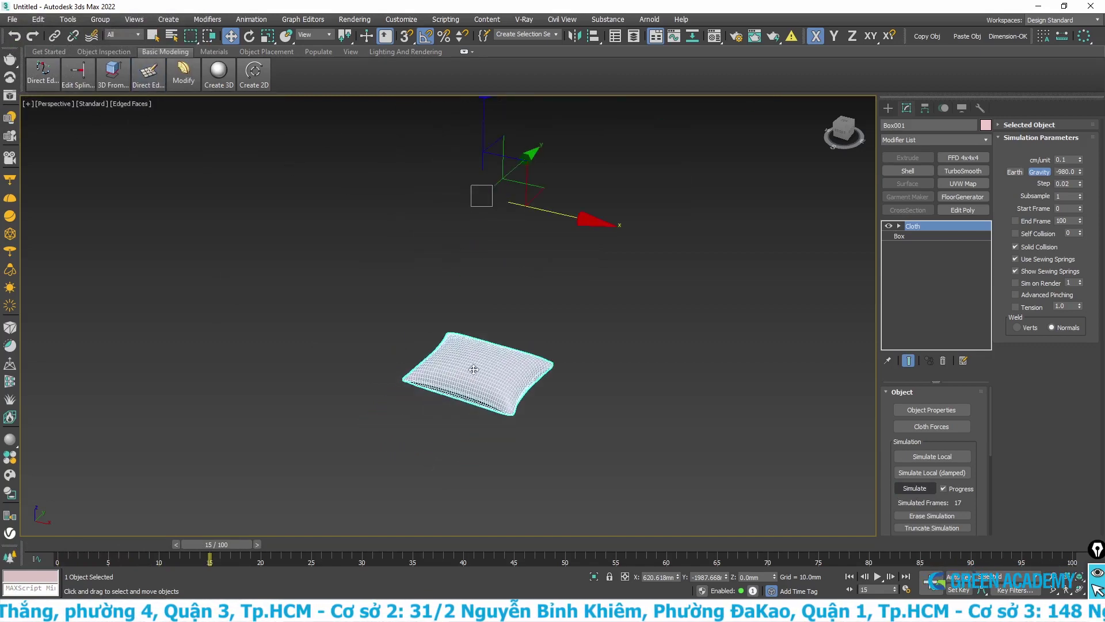
{"action": "scroll", "coordinate": [473, 370], "scroll_direction": "up", "scroll_amount": 2}
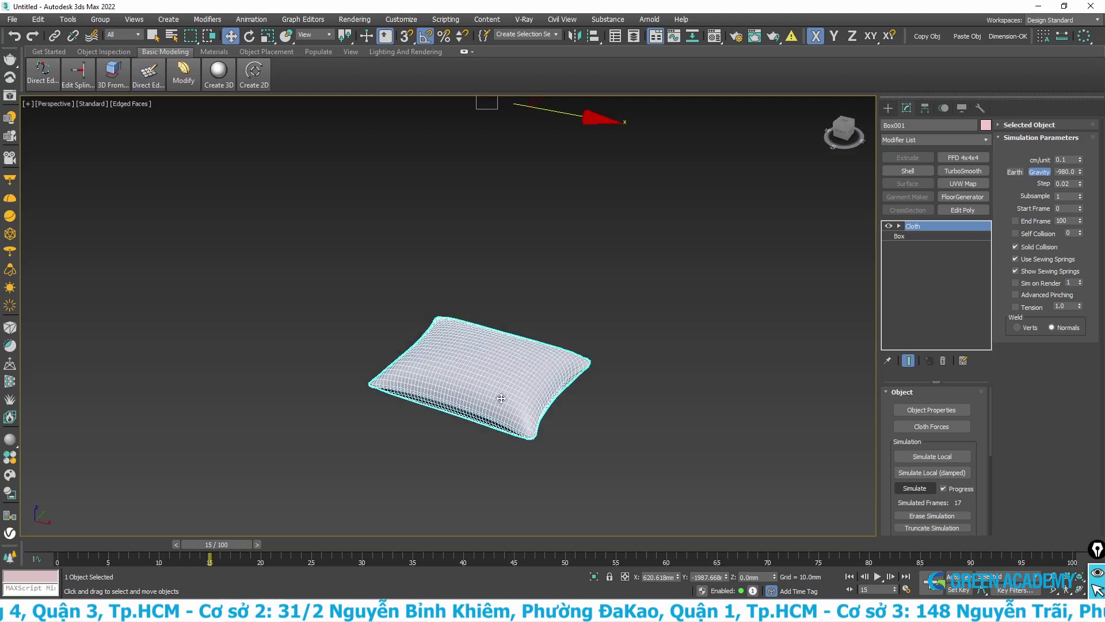
{"action": "key", "text": "F4"}
{"action": "scroll", "coordinate": [502, 398], "scroll_direction": "up", "scroll_amount": 2}
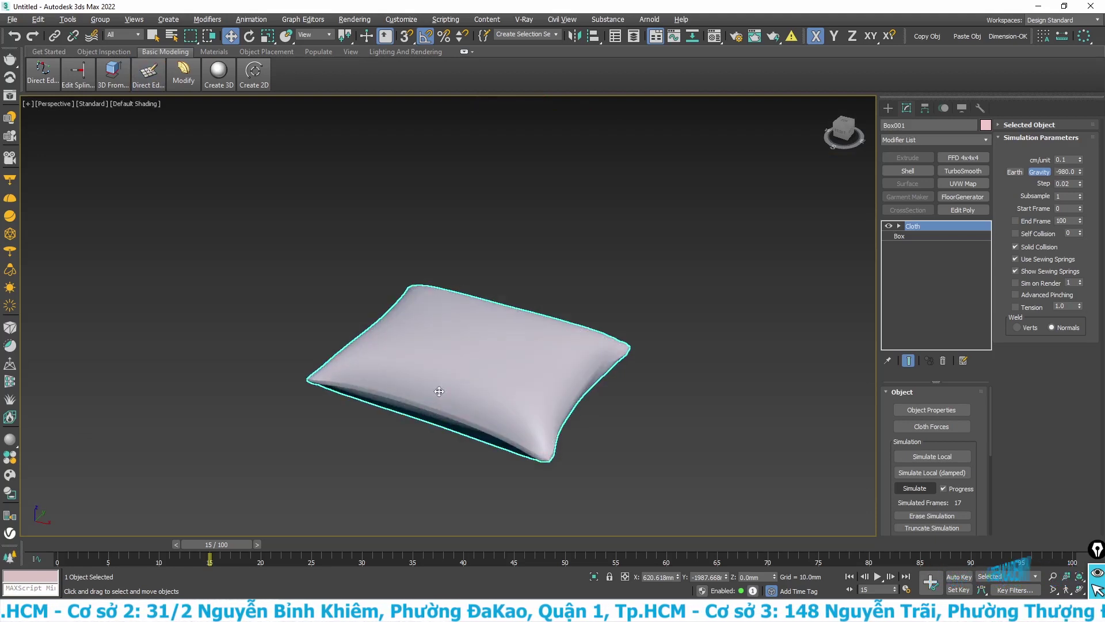
{"action": "mouse_move", "coordinate": [439, 391]}
{"action": "middle_mouse_down", "text": "alt"}
{"action": "mouse_move", "coordinate": [392, 357]}
{"action": "mouse_move", "coordinate": [423, 385]}
{"action": "middle_mouse_up", "text": "alt"}
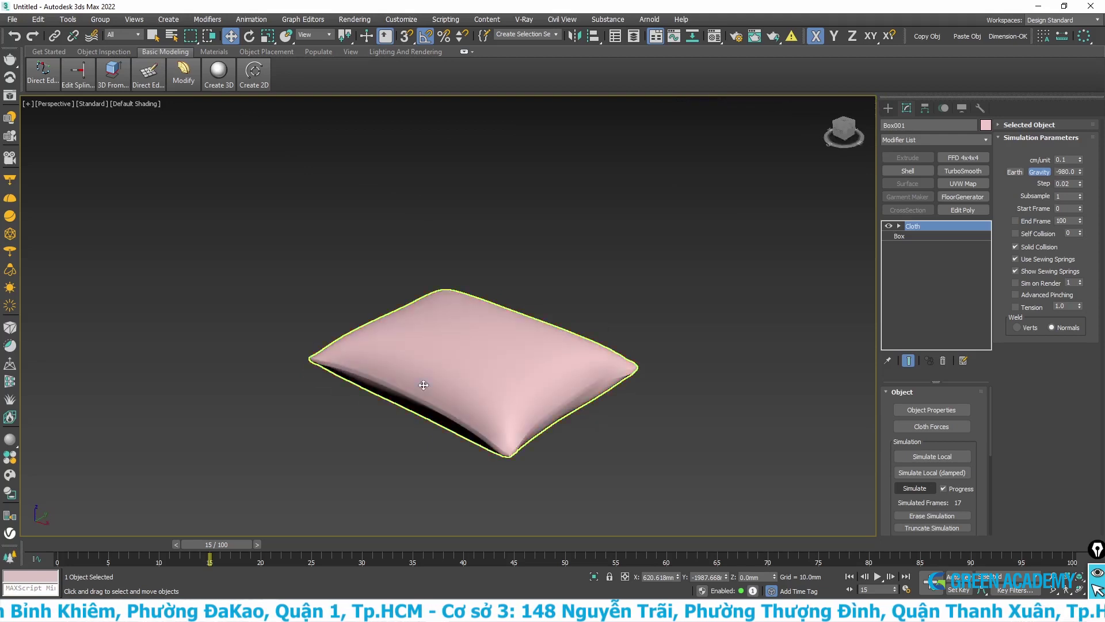
{"action": "scroll", "coordinate": [423, 385], "scroll_direction": "down", "scroll_amount": 3}
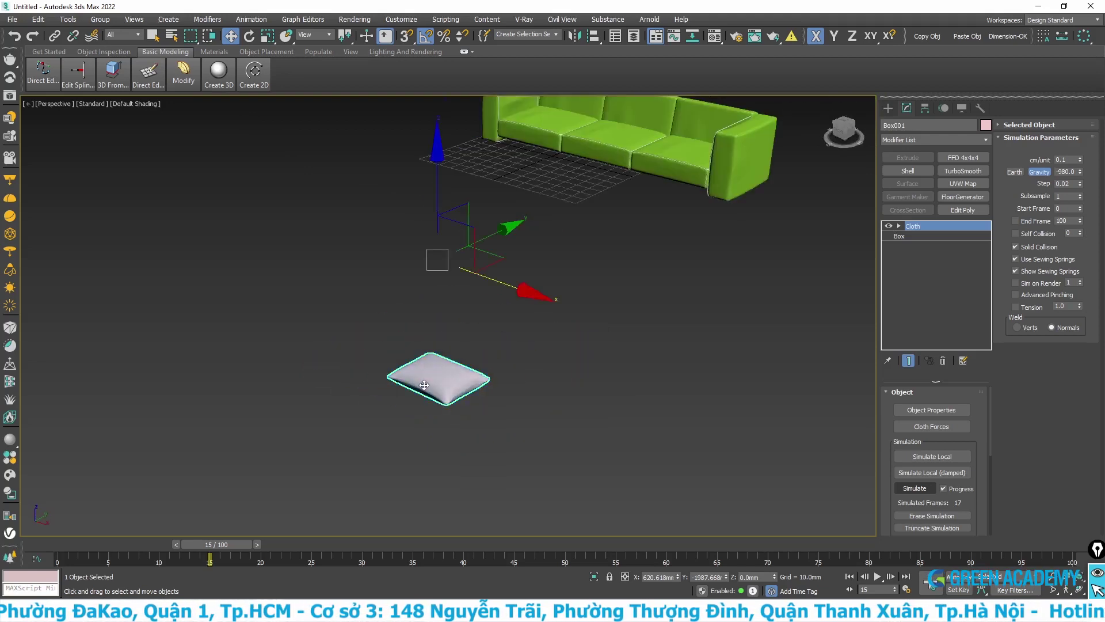
{"action": "scroll", "coordinate": [437, 397], "scroll_direction": "down", "scroll_amount": 2}
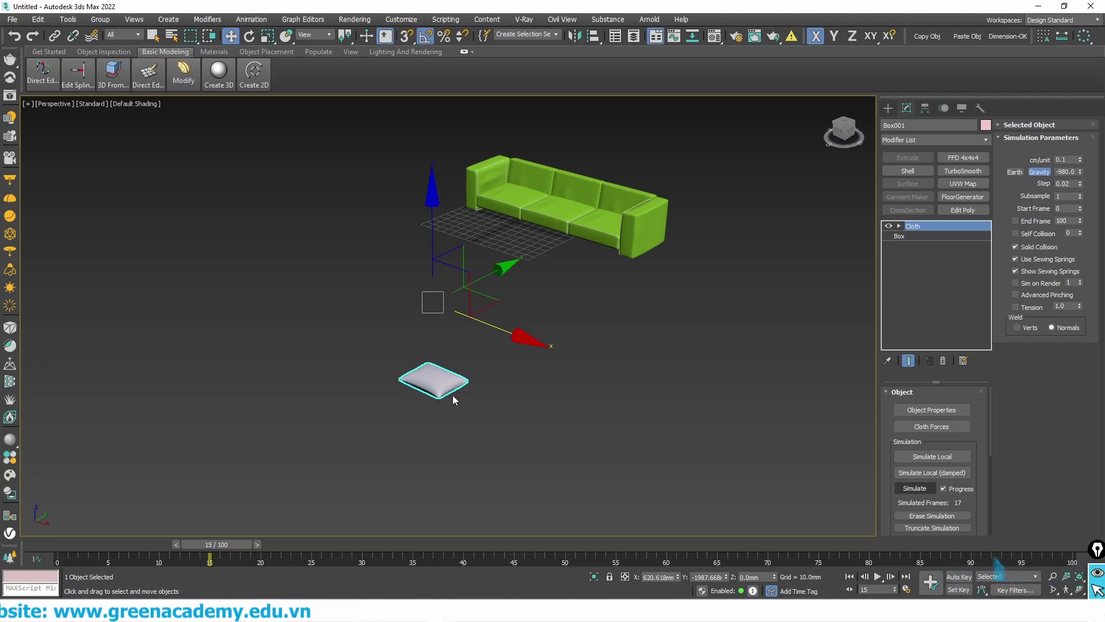
{"action": "scroll", "coordinate": [435, 385], "scroll_direction": "up", "scroll_amount": 2}
{"action": "middle_click_drag", "start_coordinate": [435, 385], "coordinate": [403, 415]}
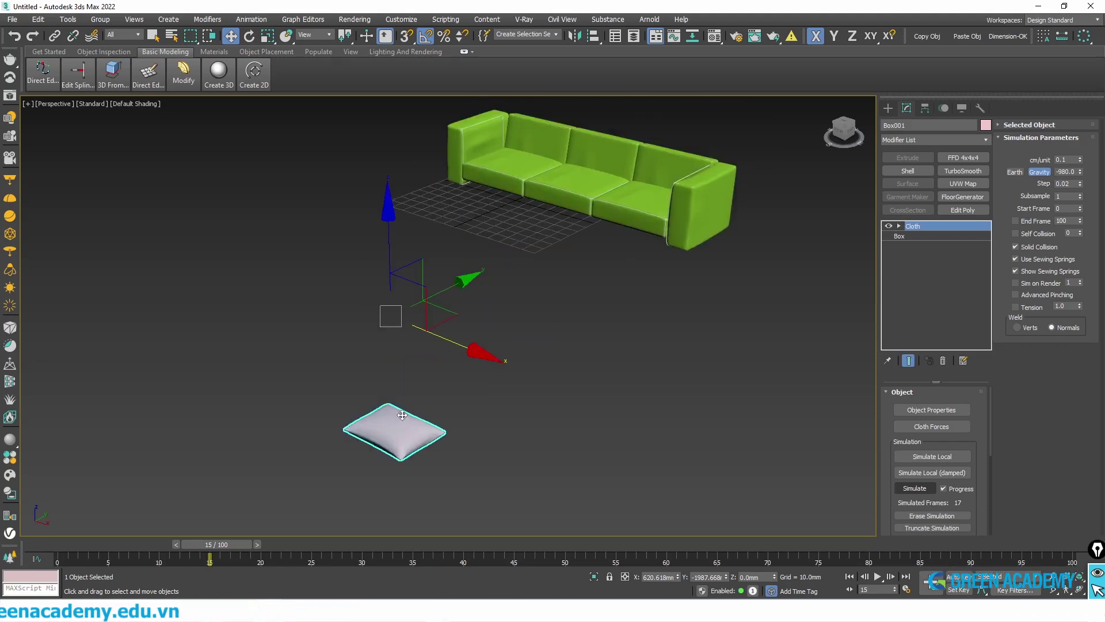
{"action": "middle_click_drag", "start_coordinate": [385, 495], "coordinate": [388, 415], "text": "alt"}
{"action": "scroll", "coordinate": [393, 413], "scroll_direction": "up", "scroll_amount": 2}
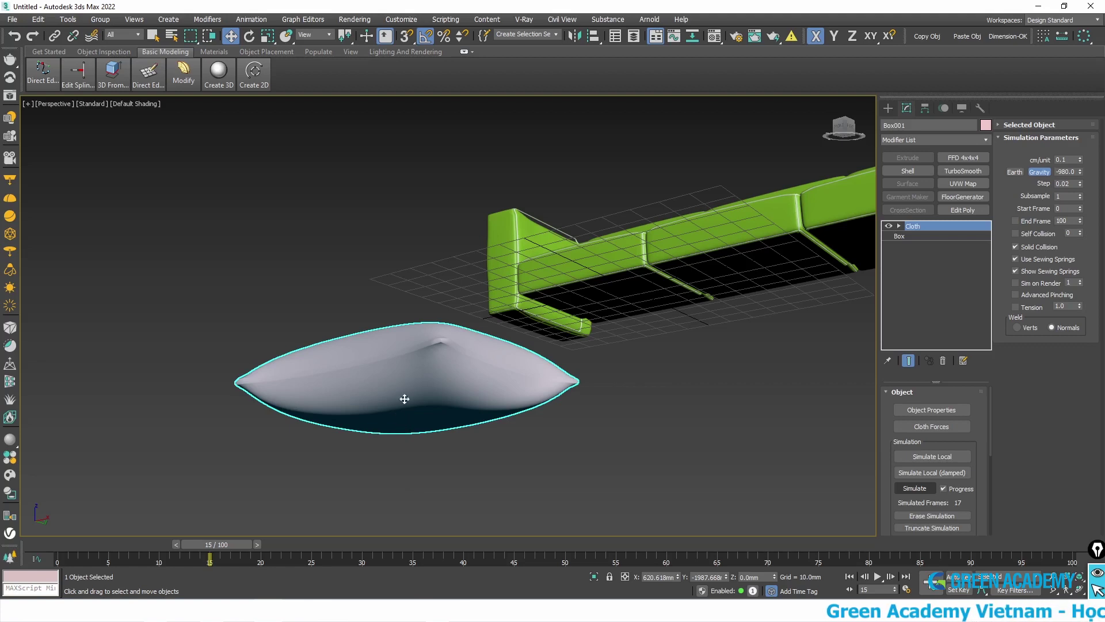
{"action": "mouse_move", "coordinate": [378, 367]}
{"action": "middle_mouse_down", "text": "alt"}
{"action": "mouse_move", "coordinate": [297, 387]}
{"action": "mouse_move", "coordinate": [296, 415]}
{"action": "mouse_move", "coordinate": [383, 430]}
{"action": "middle_mouse_up", "text": "alt"}
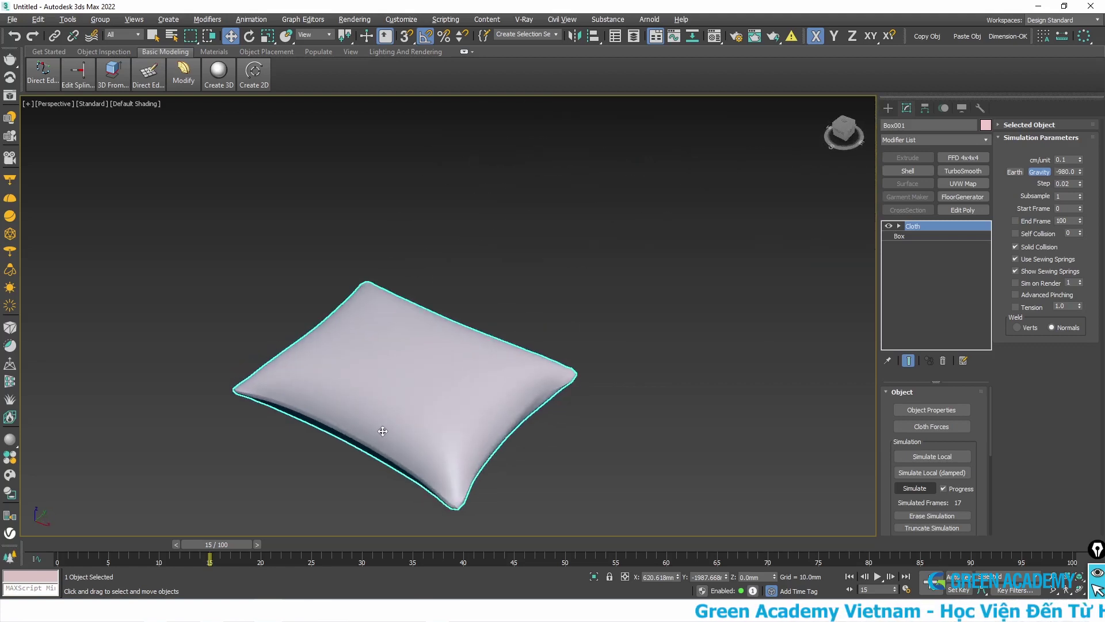
{"action": "scroll", "coordinate": [399, 424], "scroll_direction": "down", "scroll_amount": 2}
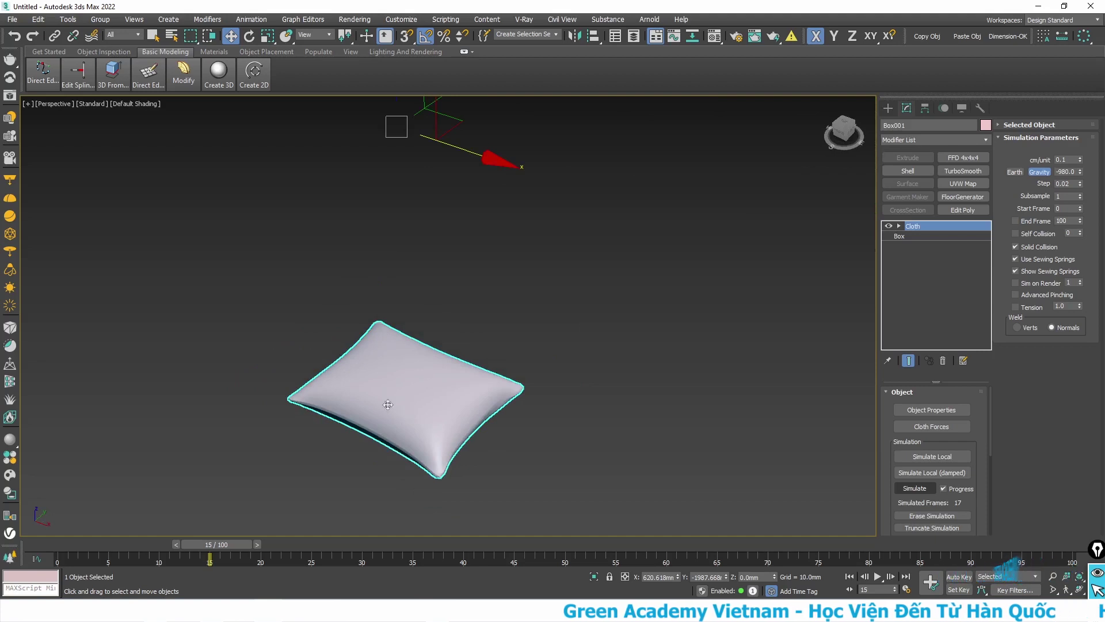
{"action": "scroll", "coordinate": [393, 412], "scroll_direction": "up", "scroll_amount": 2}
{"action": "scroll", "coordinate": [393, 415], "scroll_direction": "down", "scroll_amount": 2}
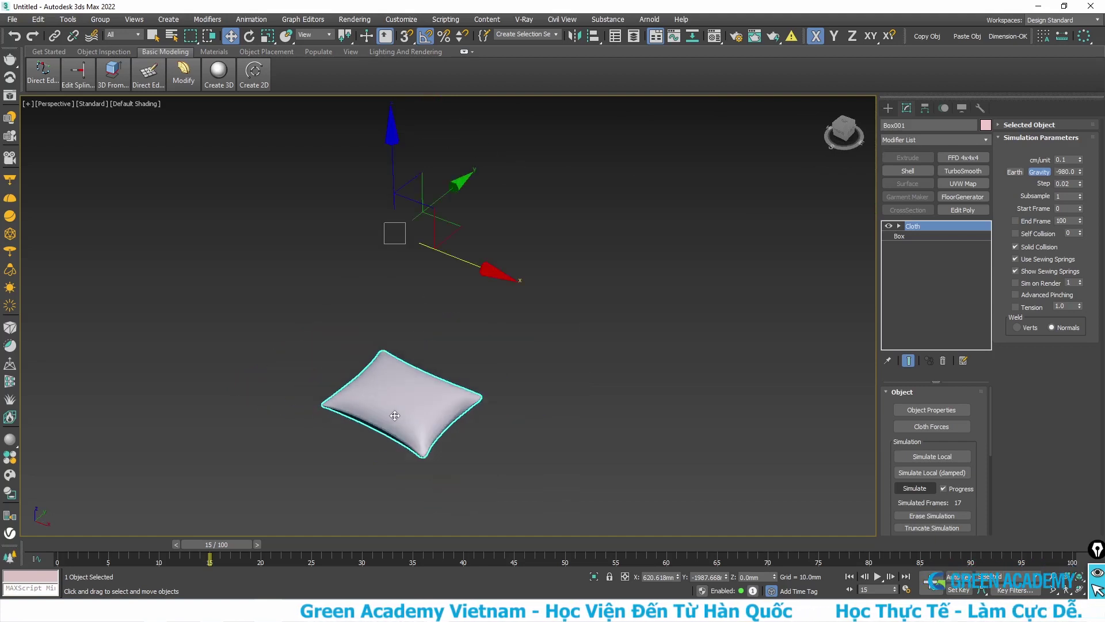
Convert the simulated cushion to an Editable Poly.
{"action": "right_click", "coordinate": [413, 403]}
{"action": "mouse_move", "coordinate": [449, 538]}
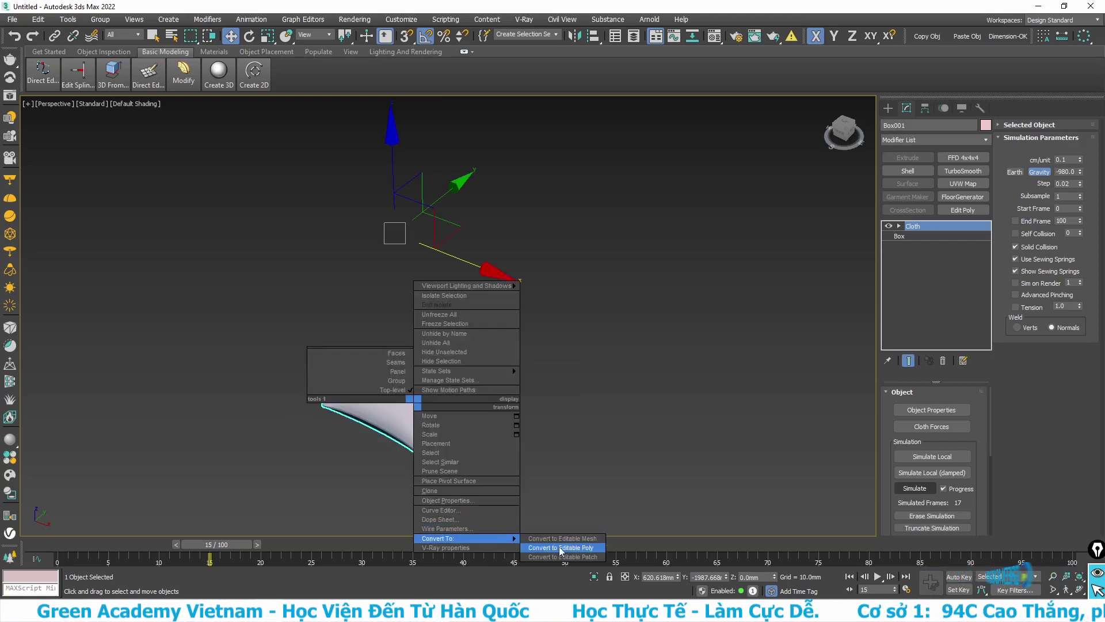
{"action": "left_click", "coordinate": [556, 548]}
{"action": "middle_click_drag", "start_coordinate": [437, 432], "coordinate": [488, 369]}
{"action": "scroll", "coordinate": [479, 349], "scroll_direction": "up", "scroll_amount": 3}
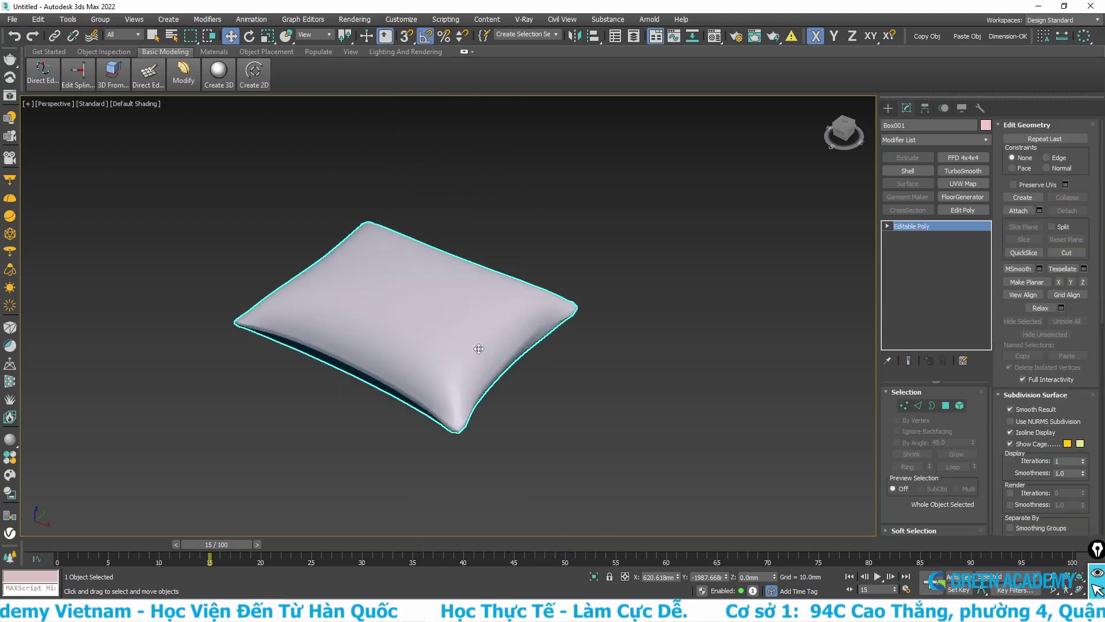
Add an FFD 4x4x4 modifier to the pillow and enter its Control Points level.
{"action": "left_click", "coordinate": [962, 157]}
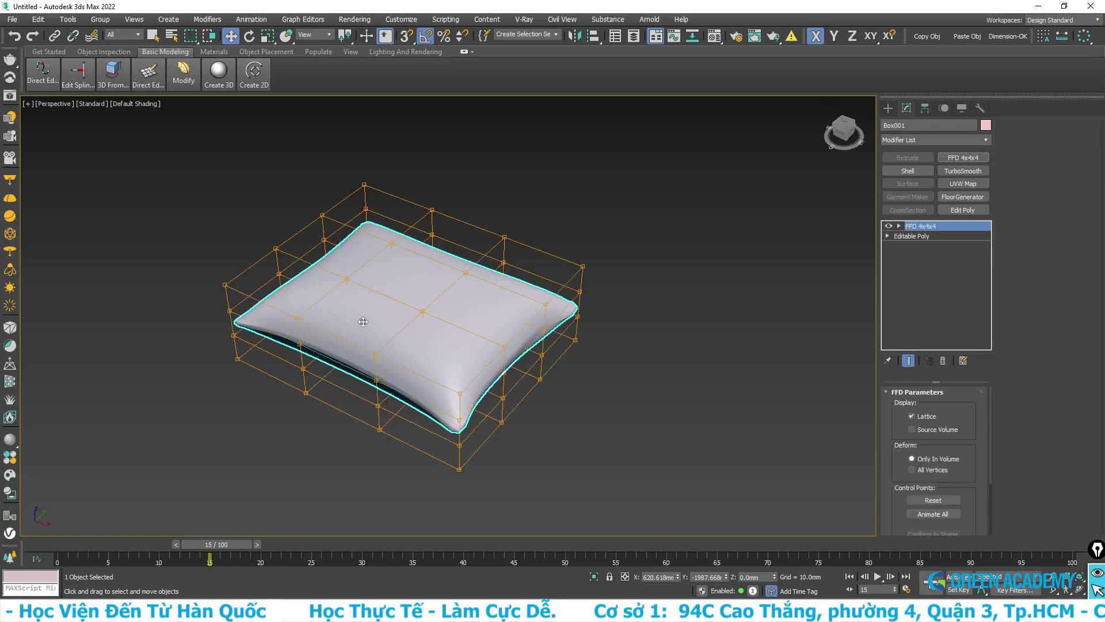
{"action": "middle_click_drag", "start_coordinate": [336, 343], "coordinate": [364, 326]}
{"action": "mouse_move", "coordinate": [456, 432]}
{"action": "middle_mouse_down", "text": "alt"}
{"action": "mouse_move", "coordinate": [431, 296]}
{"action": "mouse_move", "coordinate": [415, 317]}
{"action": "middle_mouse_up", "text": "alt"}
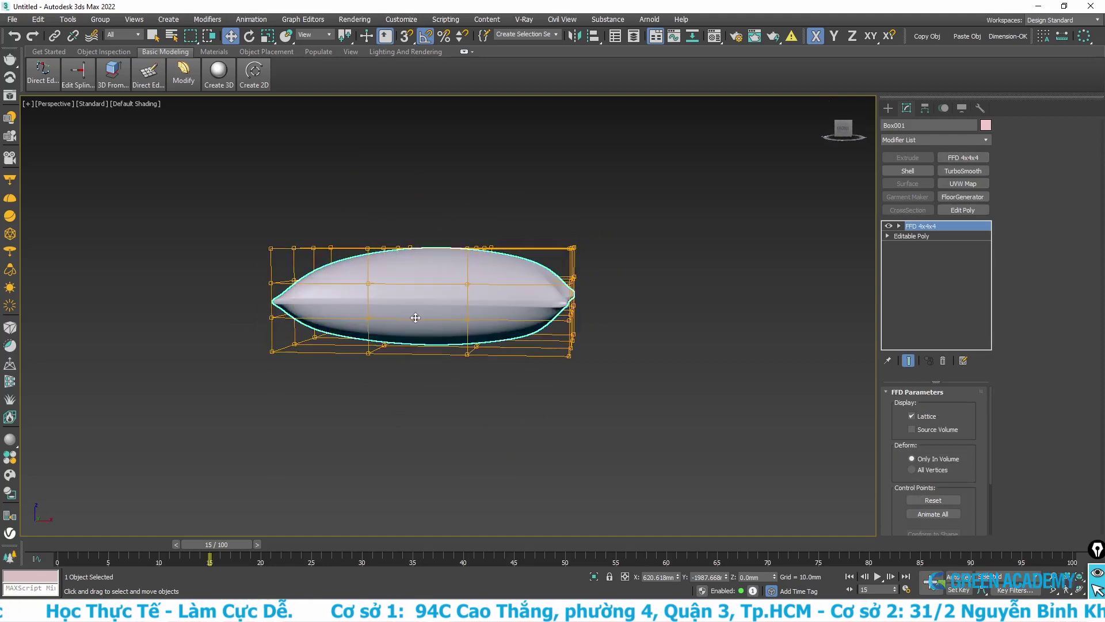
{"action": "middle_click_drag", "start_coordinate": [602, 315], "coordinate": [542, 363], "text": "alt"}
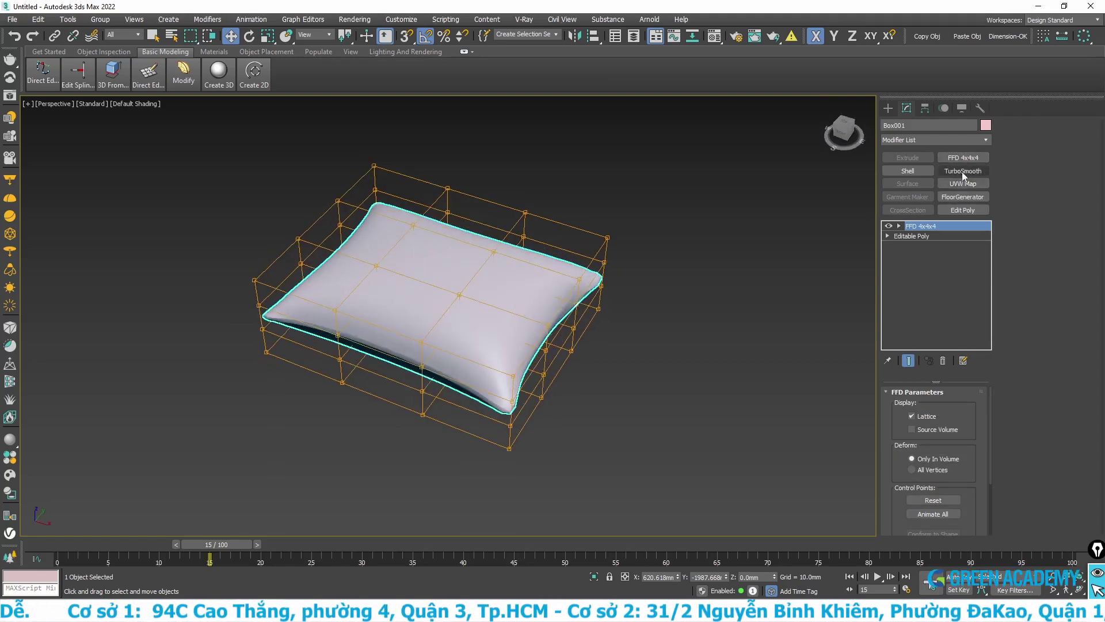
{"action": "left_click", "coordinate": [900, 226]}
{"action": "left_click", "coordinate": [930, 235]}
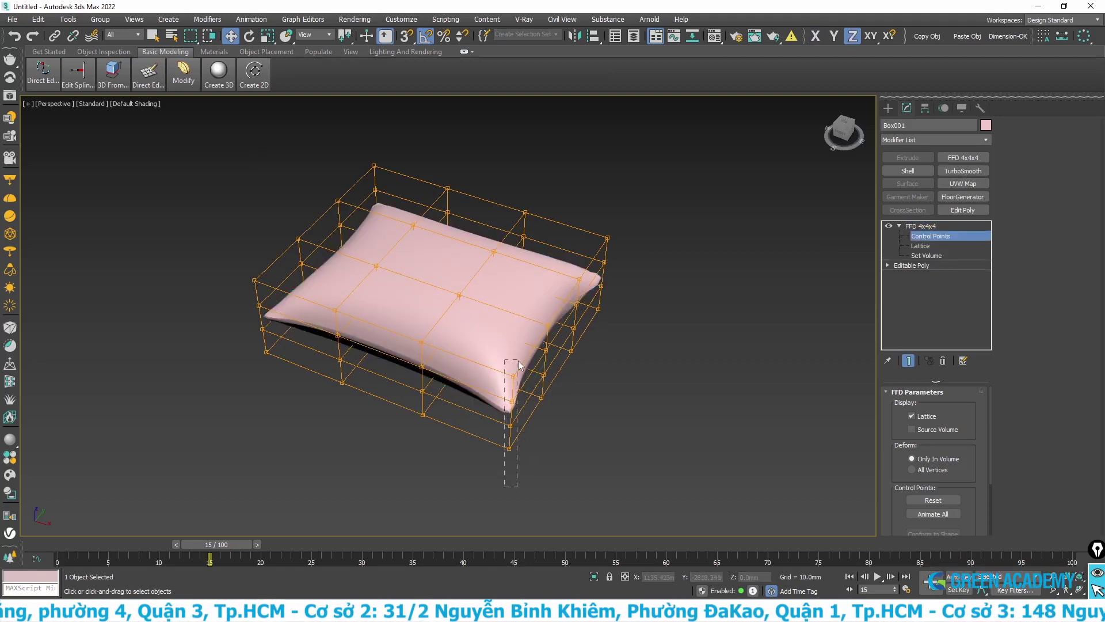
Pull the front-corner FFD control points inward along X and Y.
{"action": "left_click_drag", "start_coordinate": [513, 361], "coordinate": [519, 361]}
{"action": "middle_click_drag", "start_coordinate": [516, 424], "coordinate": [528, 444], "text": "alt"}
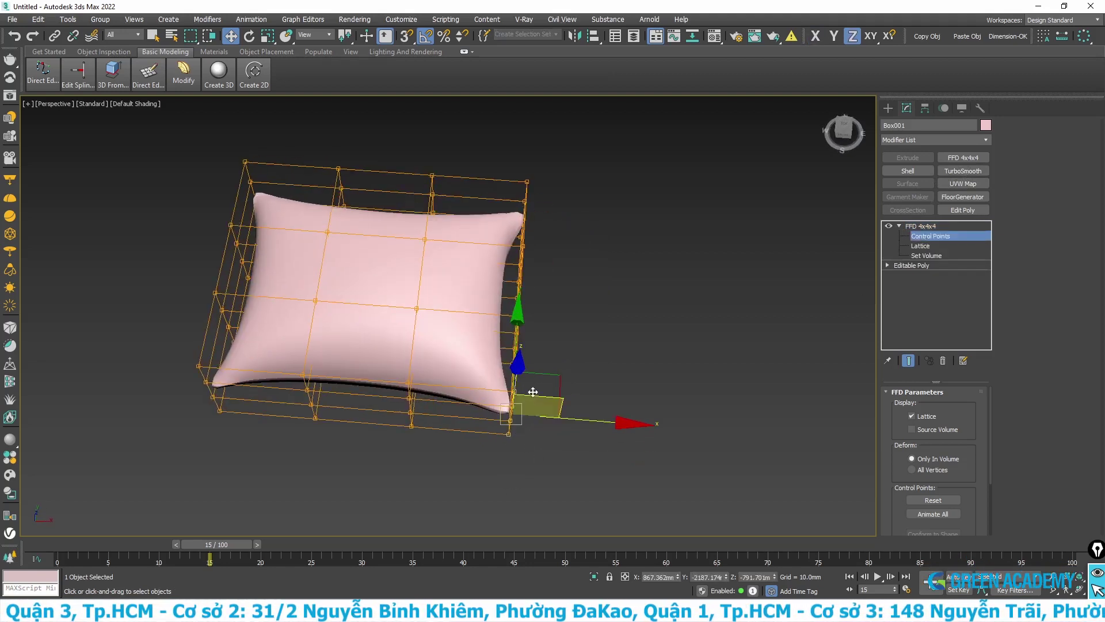
{"action": "middle_click_drag", "start_coordinate": [568, 410], "coordinate": [416, 368], "text": "alt"}
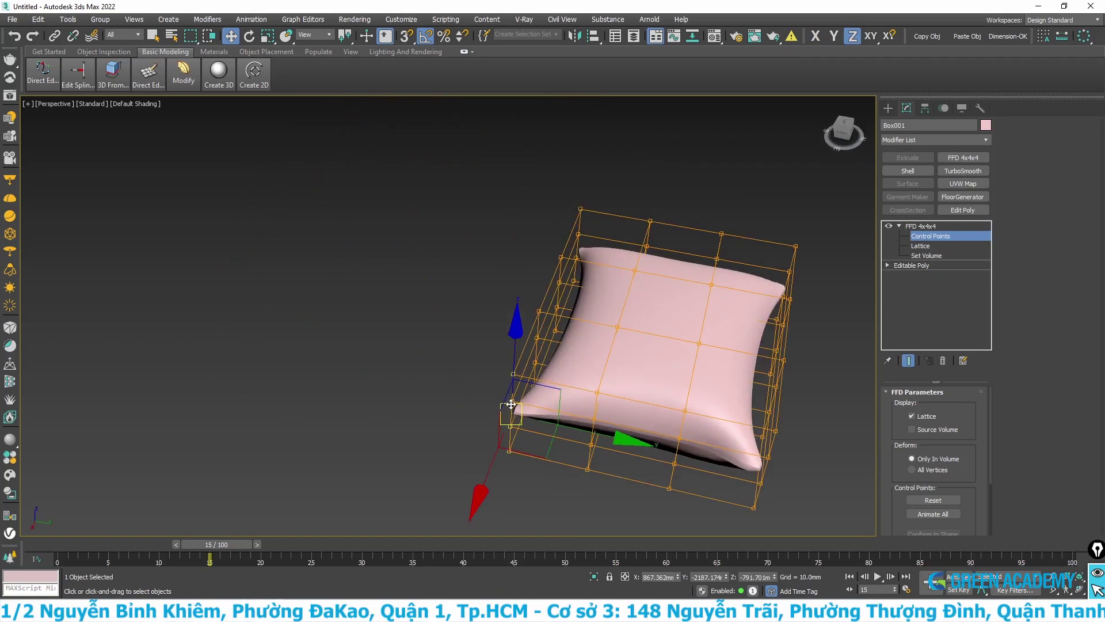
{"action": "middle_click_drag", "start_coordinate": [487, 432], "coordinate": [577, 436], "text": "alt"}
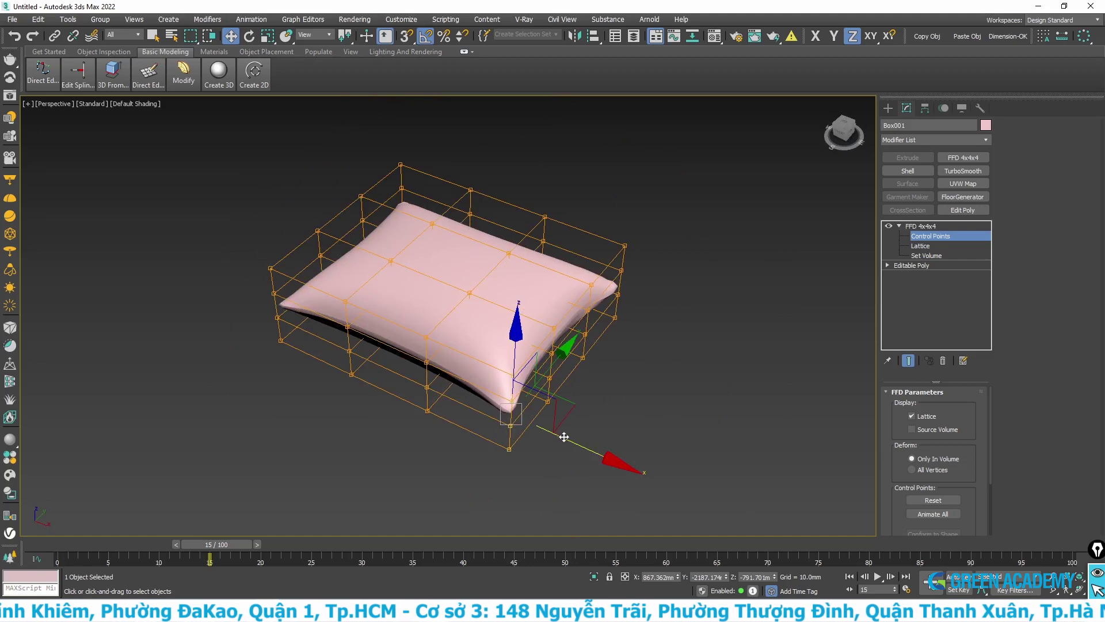
{"action": "left_click_drag", "start_coordinate": [564, 437], "coordinate": [556, 433]}
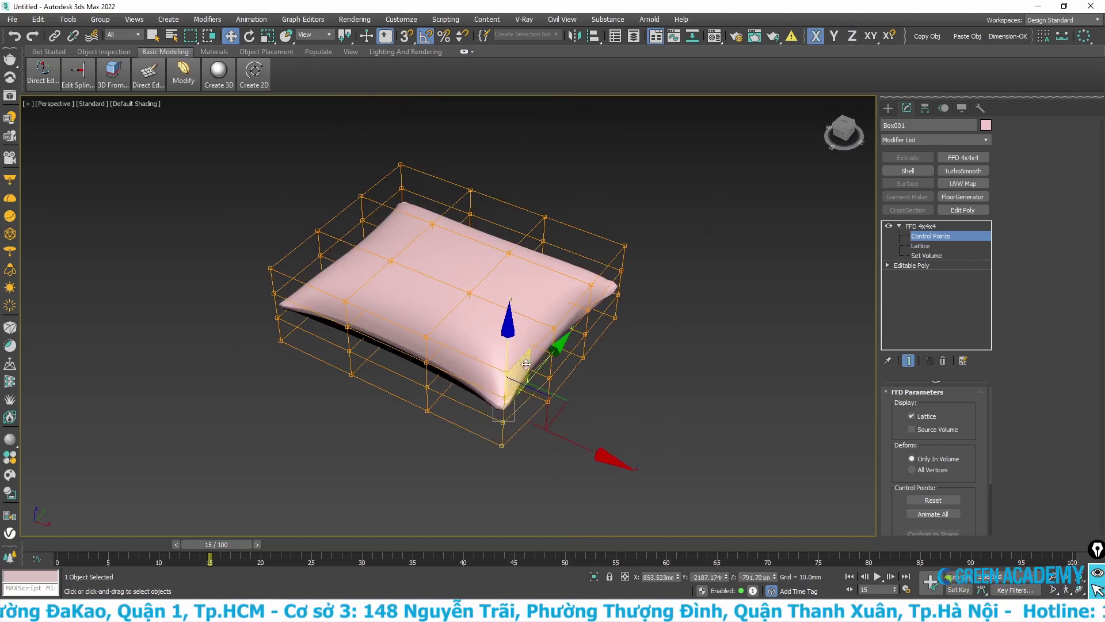
{"action": "left_click_drag", "start_coordinate": [536, 360], "coordinate": [540, 355]}
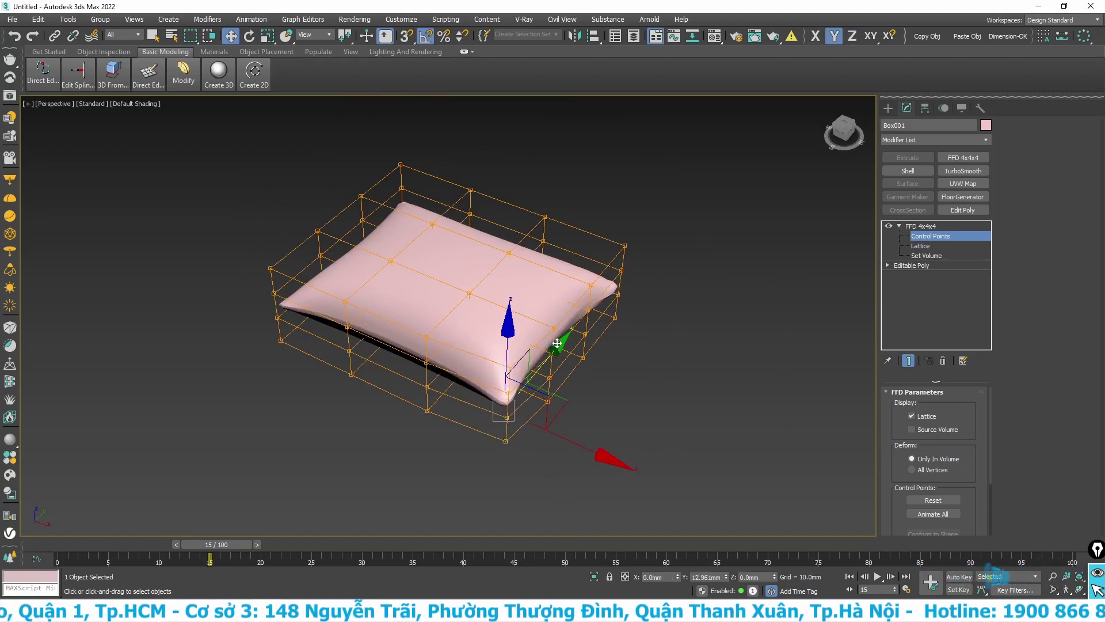
Raise the lattice's top-centre point, pinch the right side inward, then return to the FFD top level.
{"action": "left_click", "coordinate": [470, 293]}
{"action": "left_click_drag", "start_coordinate": [470, 239], "coordinate": [469, 218]}
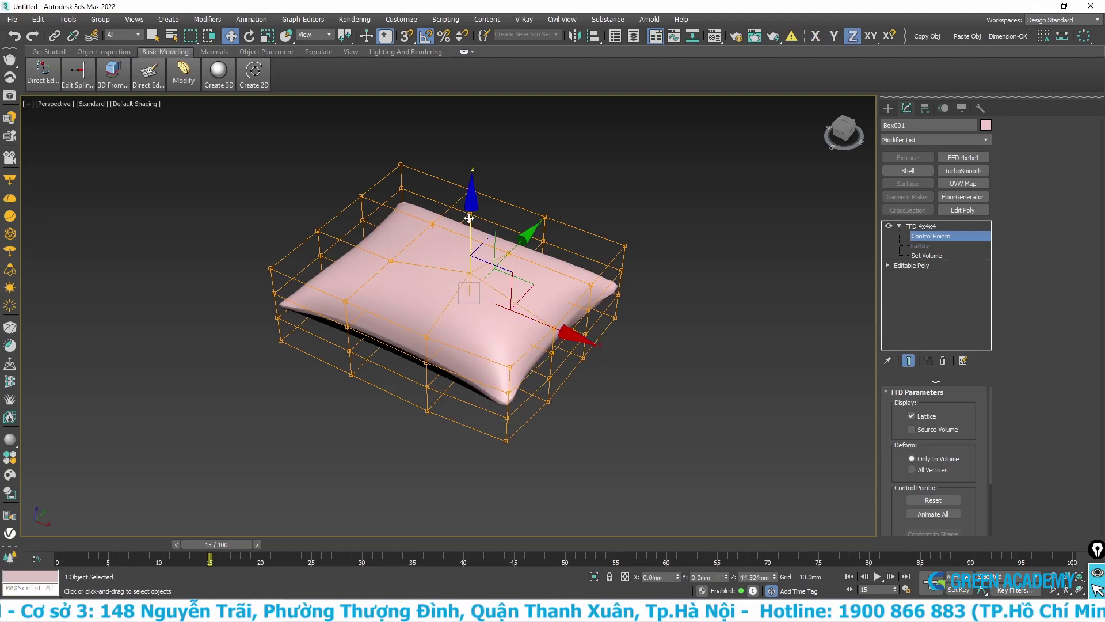
{"action": "left_click", "coordinate": [622, 270]}
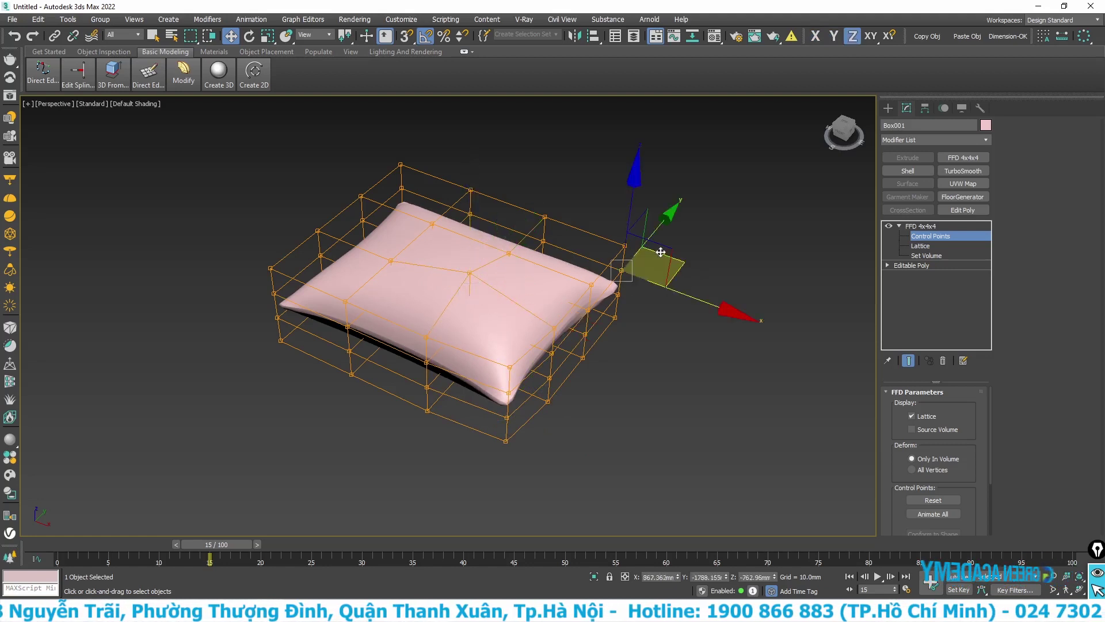
{"action": "left_click_drag", "start_coordinate": [661, 252], "coordinate": [645, 281]}
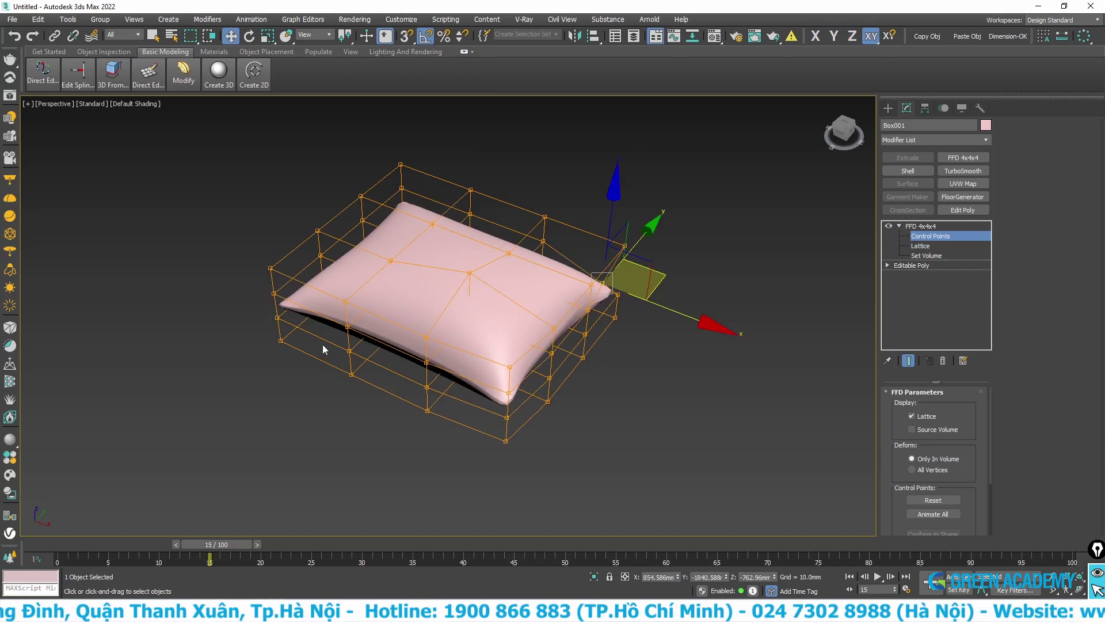
{"action": "middle_click_drag", "start_coordinate": [312, 320], "coordinate": [382, 377], "text": "alt"}
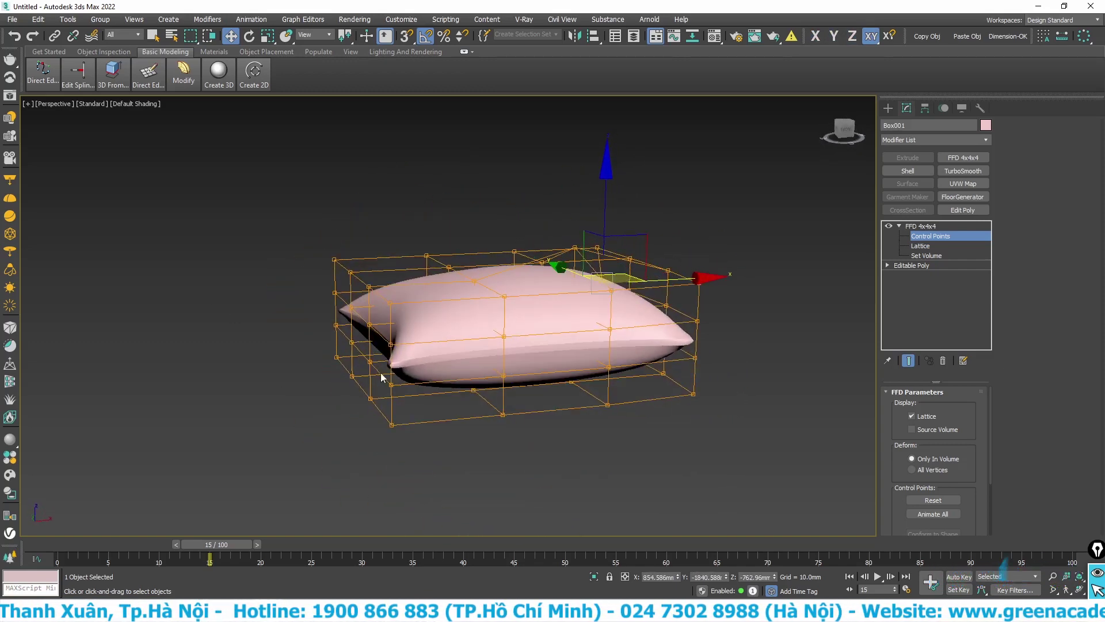
{"action": "left_click", "coordinate": [401, 381]}
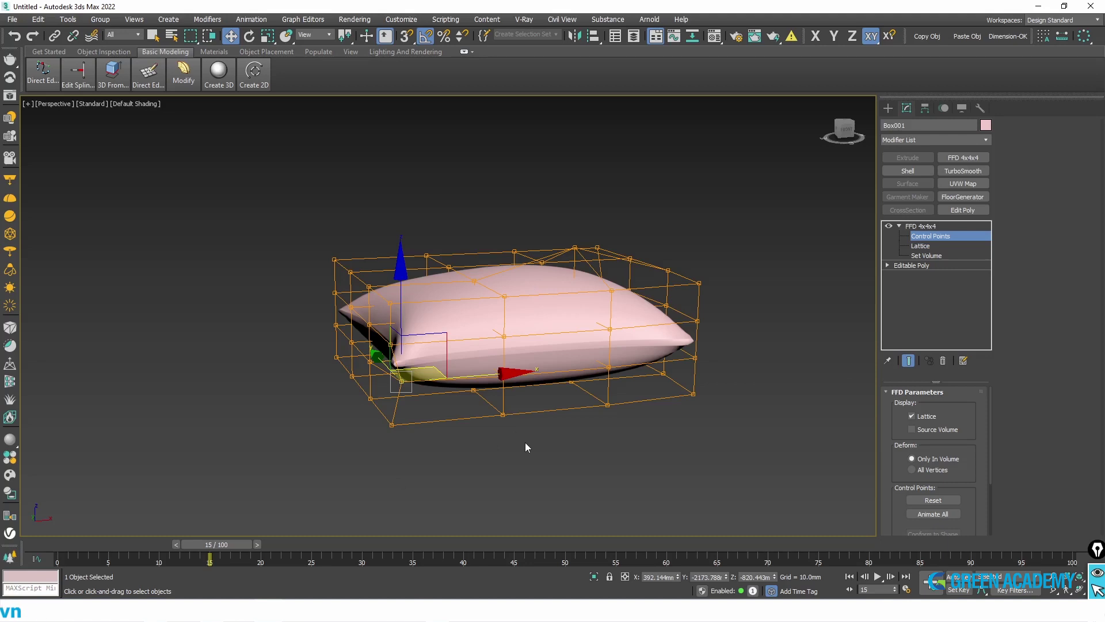
{"action": "mouse_move", "coordinate": [540, 385]}
{"action": "middle_mouse_down", "text": "alt"}
{"action": "mouse_move", "coordinate": [518, 316]}
{"action": "mouse_move", "coordinate": [461, 328]}
{"action": "mouse_move", "coordinate": [463, 359]}
{"action": "middle_mouse_up", "text": "alt"}
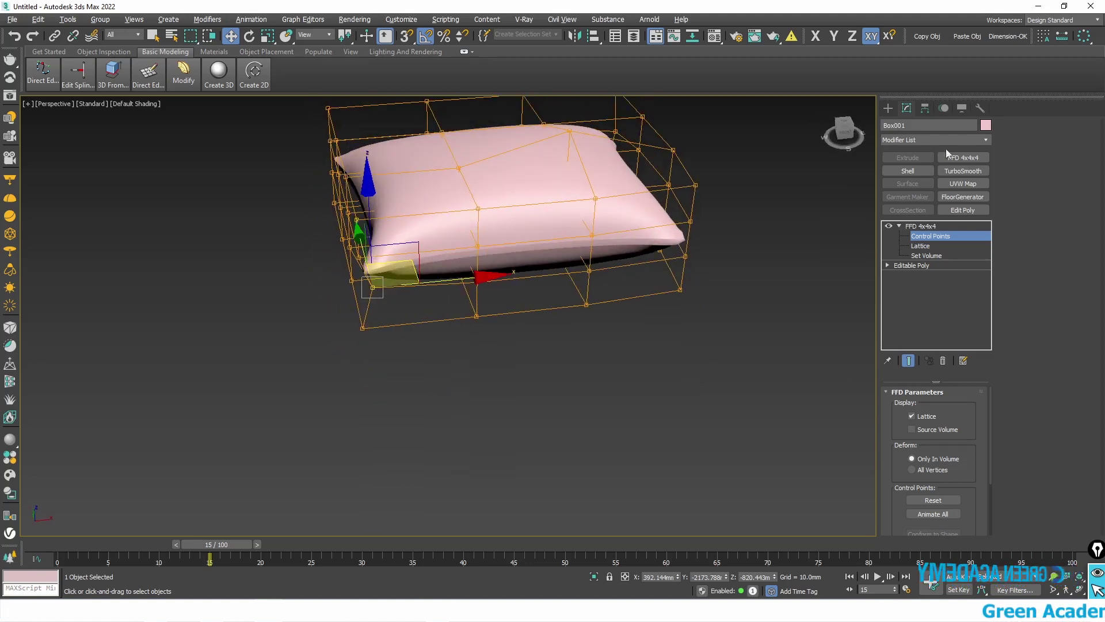
{"action": "left_click", "coordinate": [921, 227]}
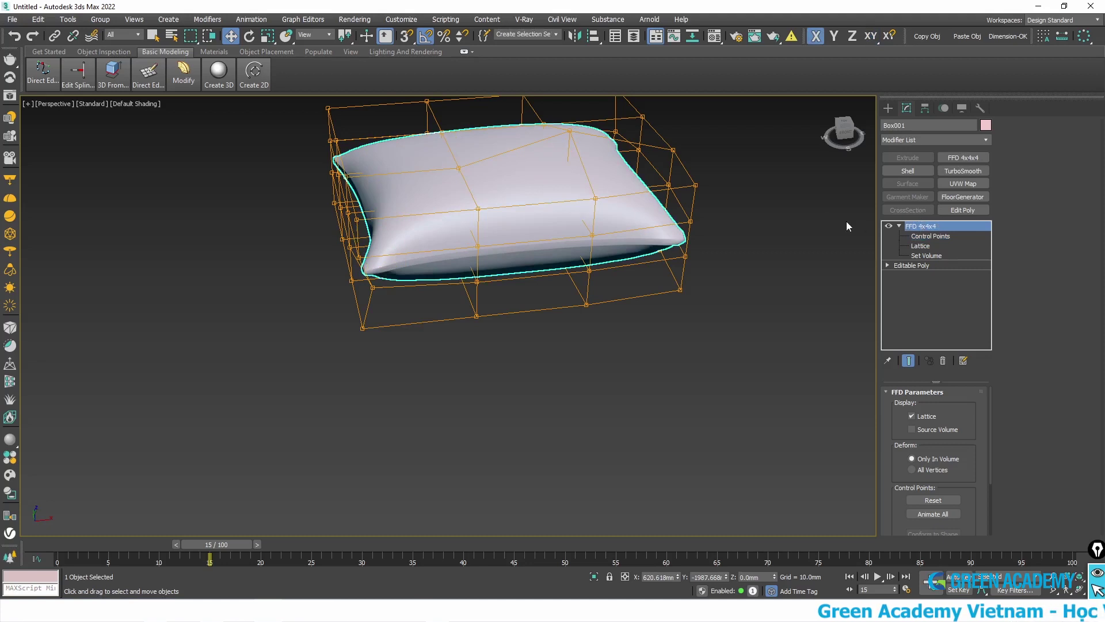
Collapse the pillow to Editable Poly and stack a new FFD 4x4x4 plus an Edit Poly modifier.
{"action": "right_click", "coordinate": [599, 222]}
{"action": "mouse_move", "coordinate": [639, 356]}
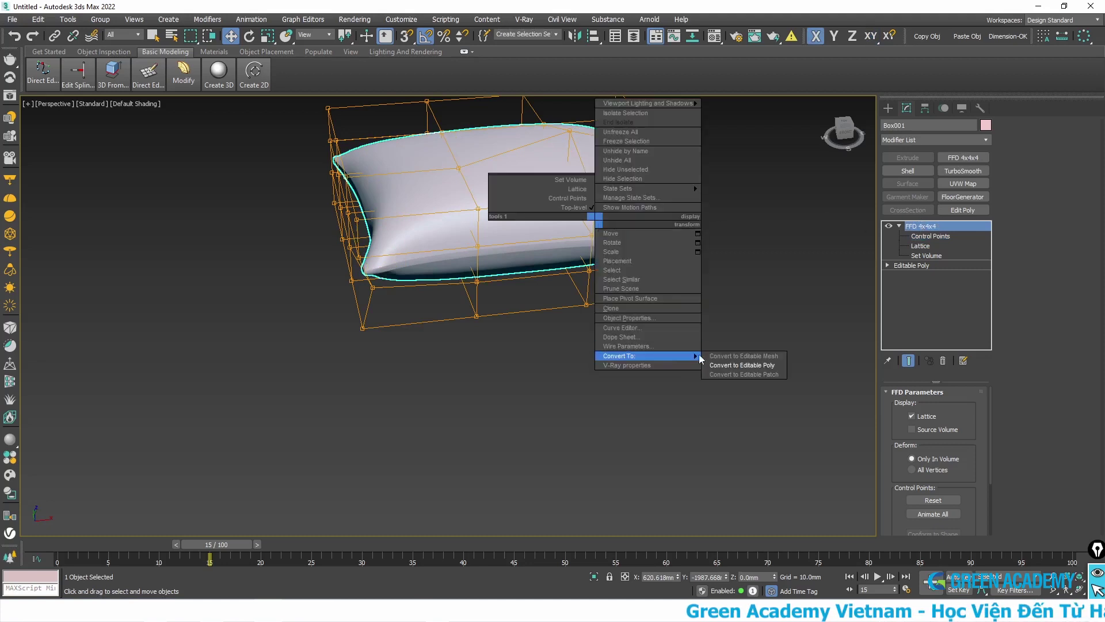
{"action": "left_click", "coordinate": [724, 365]}
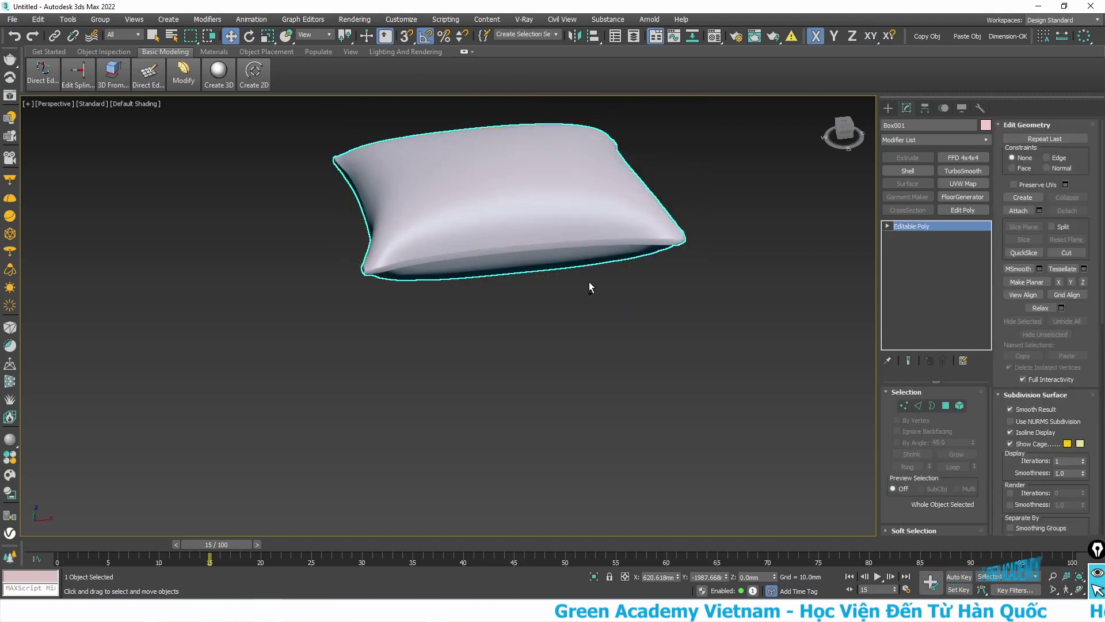
{"action": "left_click", "coordinate": [963, 157]}
{"action": "left_click", "coordinate": [971, 210]}
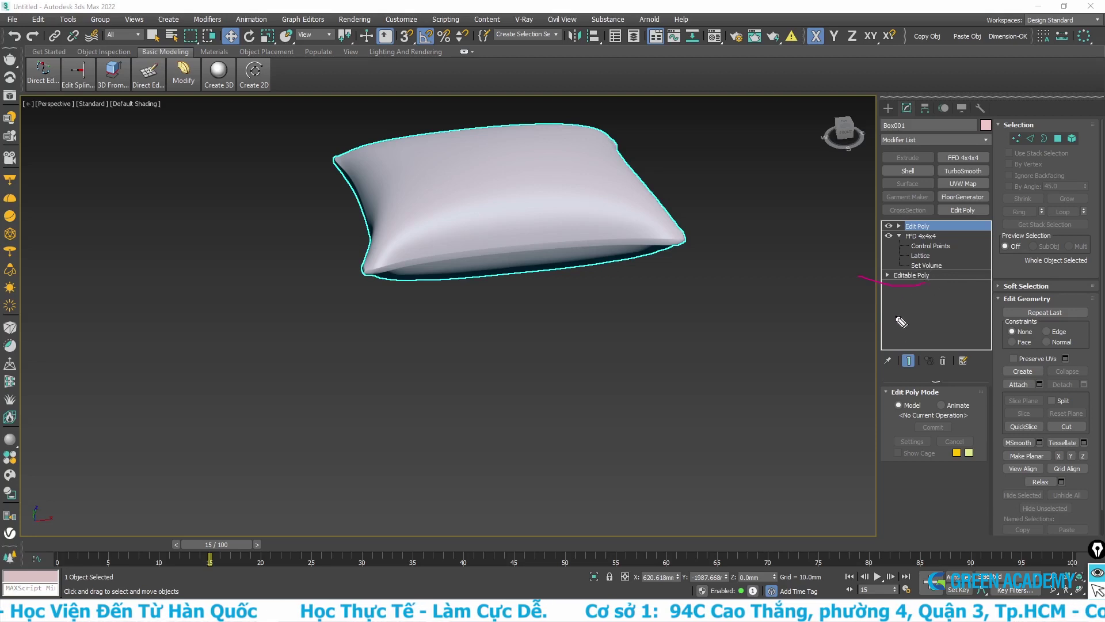
{"action": "left_click_drag", "start_coordinate": [917, 292], "coordinate": [932, 305]}
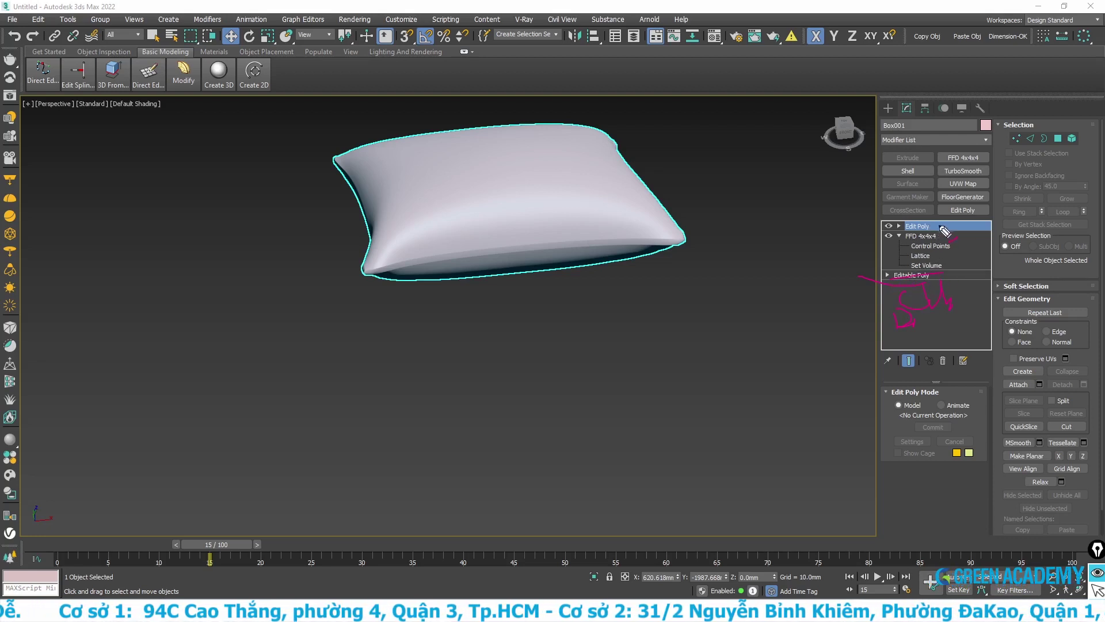
{"action": "left_click_drag", "start_coordinate": [941, 228], "coordinate": [956, 222]}
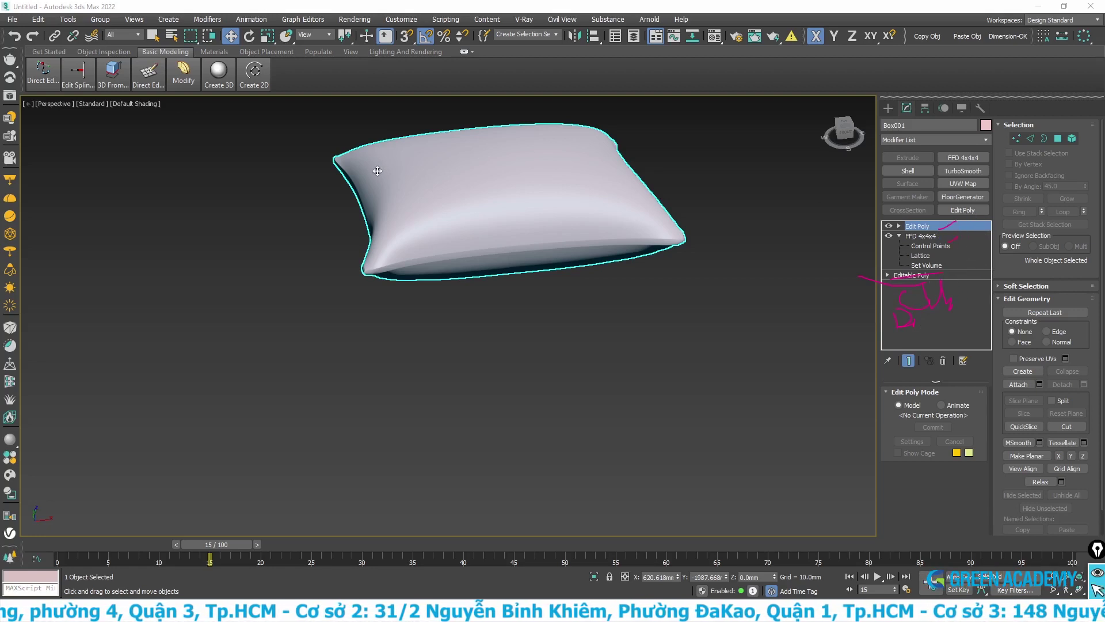
Reselect pillow Box001 and zoom in until it fills the Perspective viewport.
{"action": "left_click", "coordinate": [605, 377]}
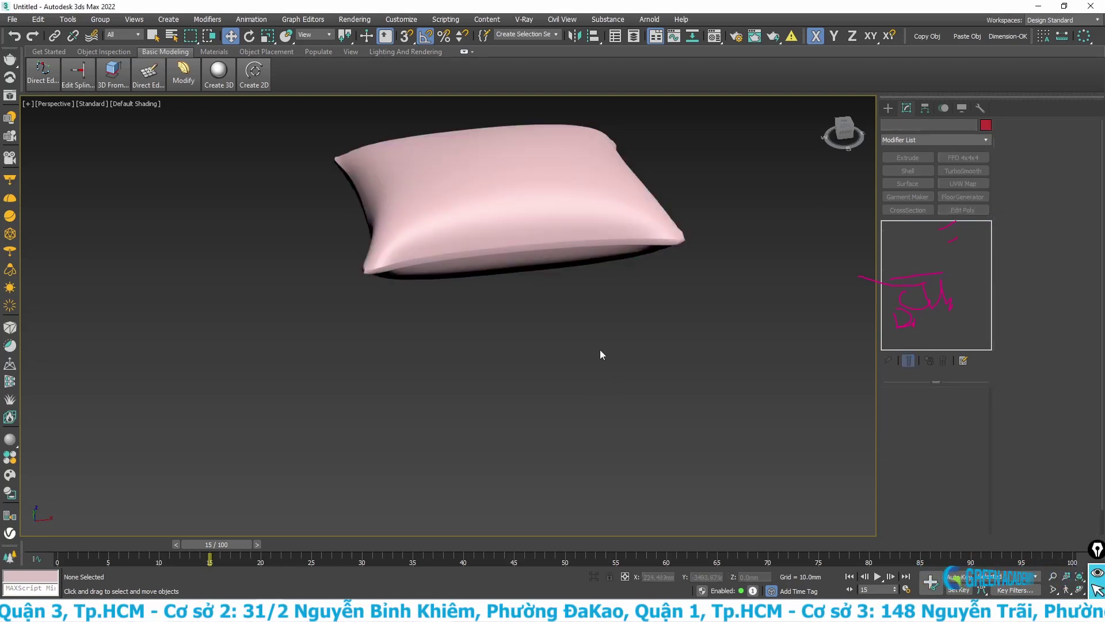
{"action": "left_click", "coordinate": [507, 230]}
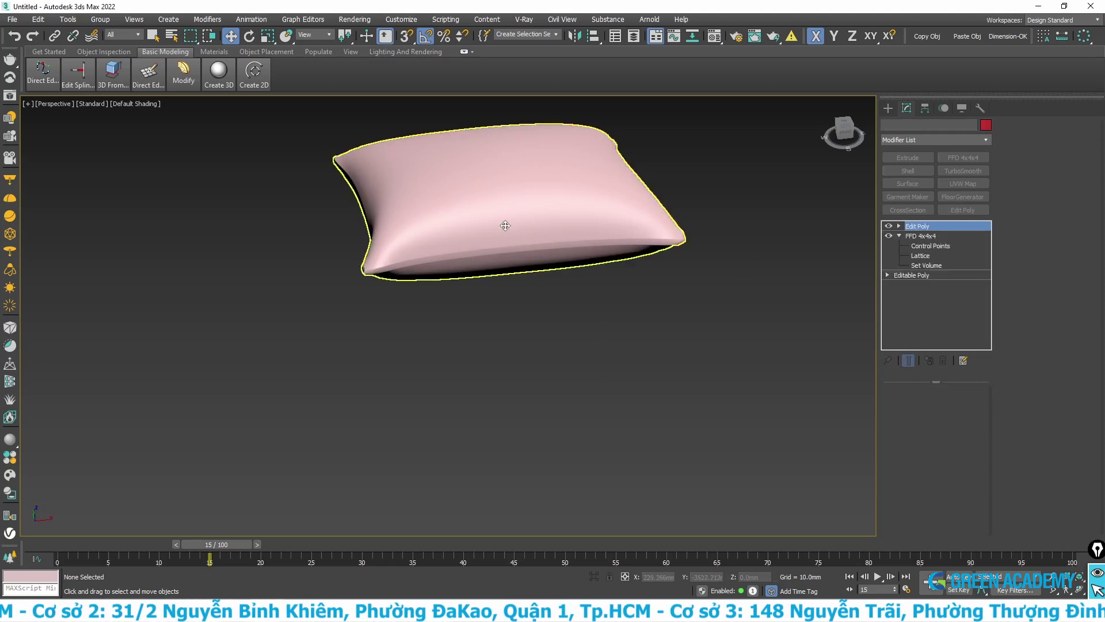
{"action": "scroll", "coordinate": [425, 217], "scroll_direction": "up", "scroll_amount": 3}
{"action": "middle_click_drag", "start_coordinate": [424, 217], "coordinate": [386, 273]}
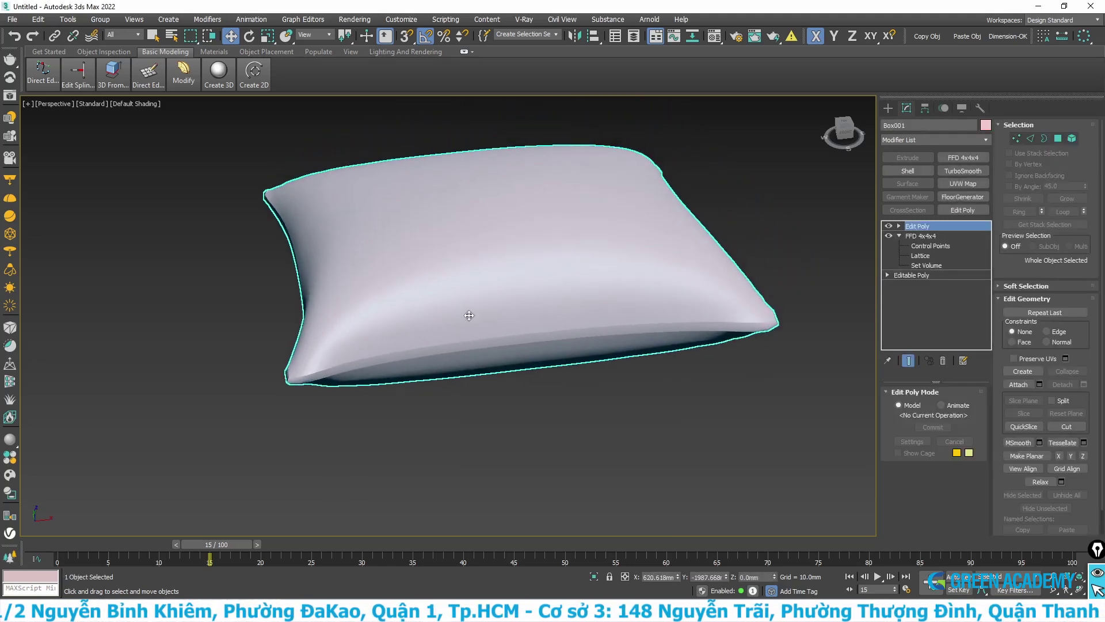
{"action": "scroll", "coordinate": [469, 316], "scroll_direction": "up", "scroll_amount": 2}
Show edged faces with F4 and select the 150-edge loop along the pillow's side seam.
{"action": "key", "text": "F4"}
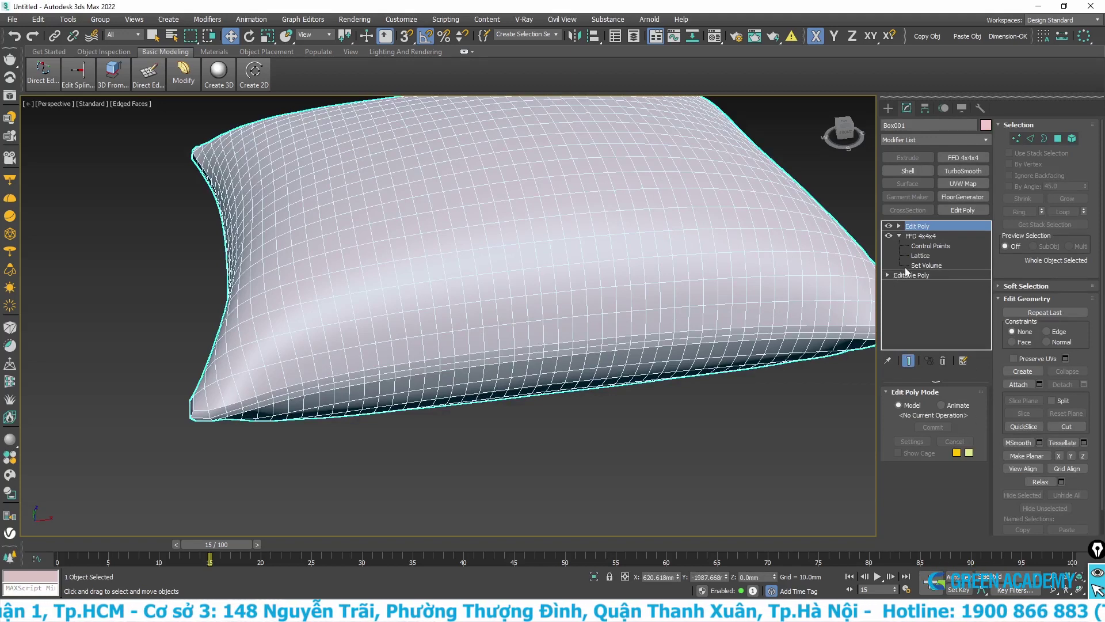
{"action": "left_click", "coordinate": [1030, 138]}
{"action": "scroll", "coordinate": [329, 388], "scroll_direction": "up", "scroll_amount": 5}
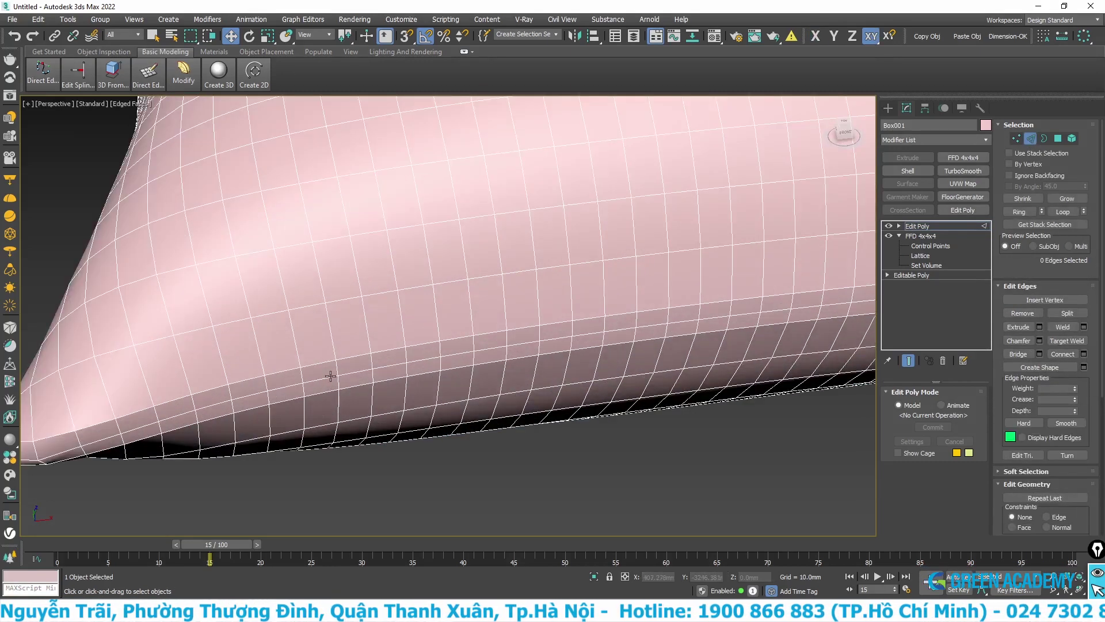
{"action": "left_click", "coordinate": [330, 376]}
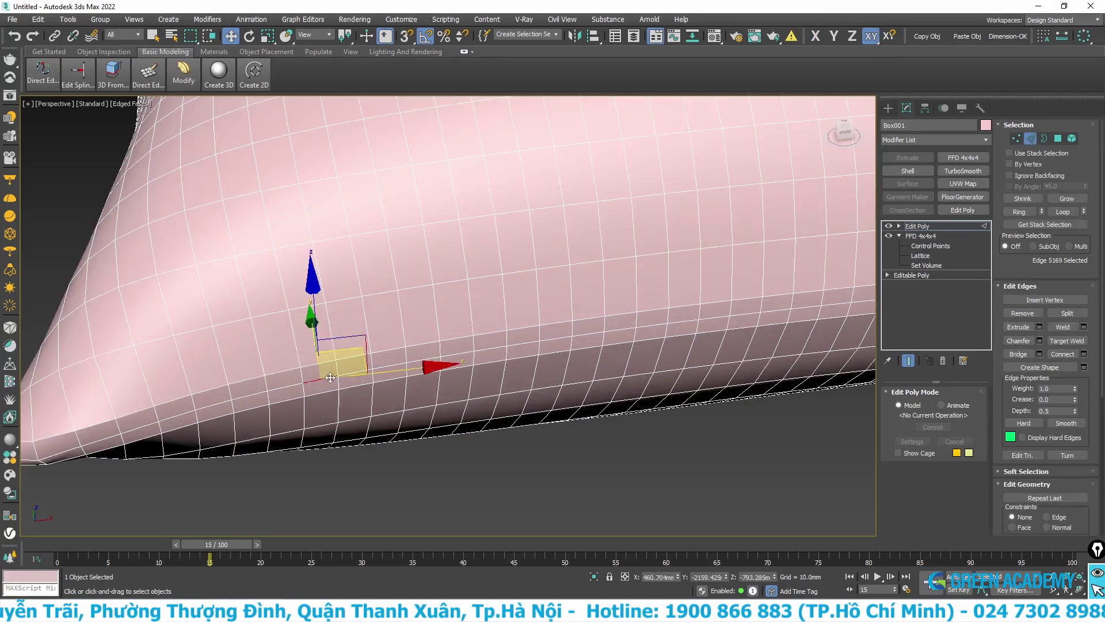
{"action": "left_click", "coordinate": [391, 367], "text": "ctrl"}
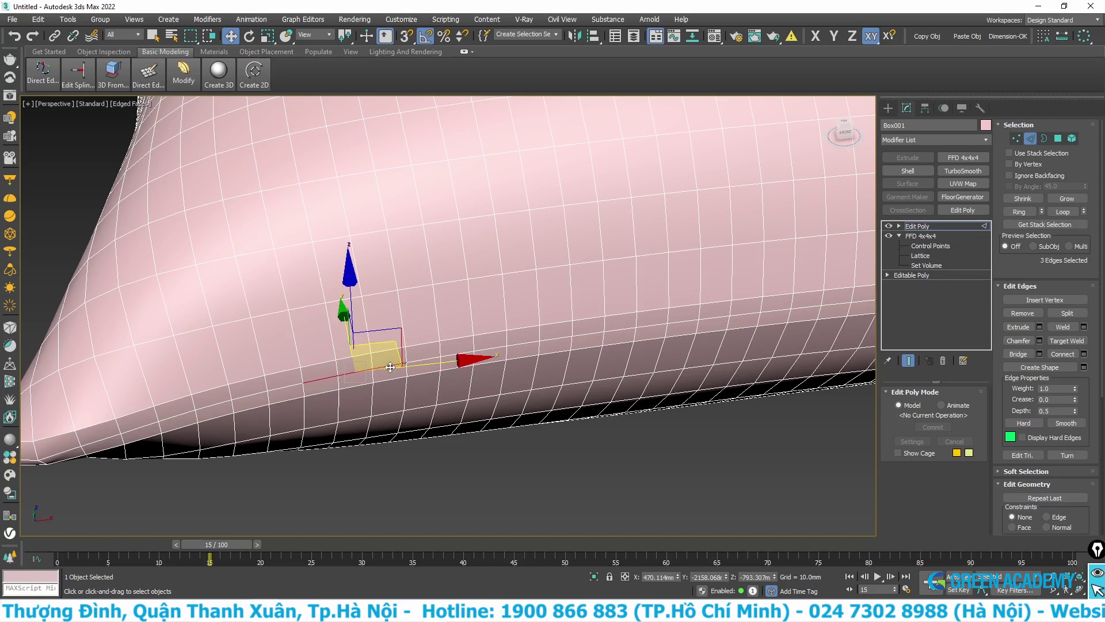
{"action": "left_click", "coordinate": [289, 385], "text": "ctrl"}
{"action": "double_click", "coordinate": [254, 393]}
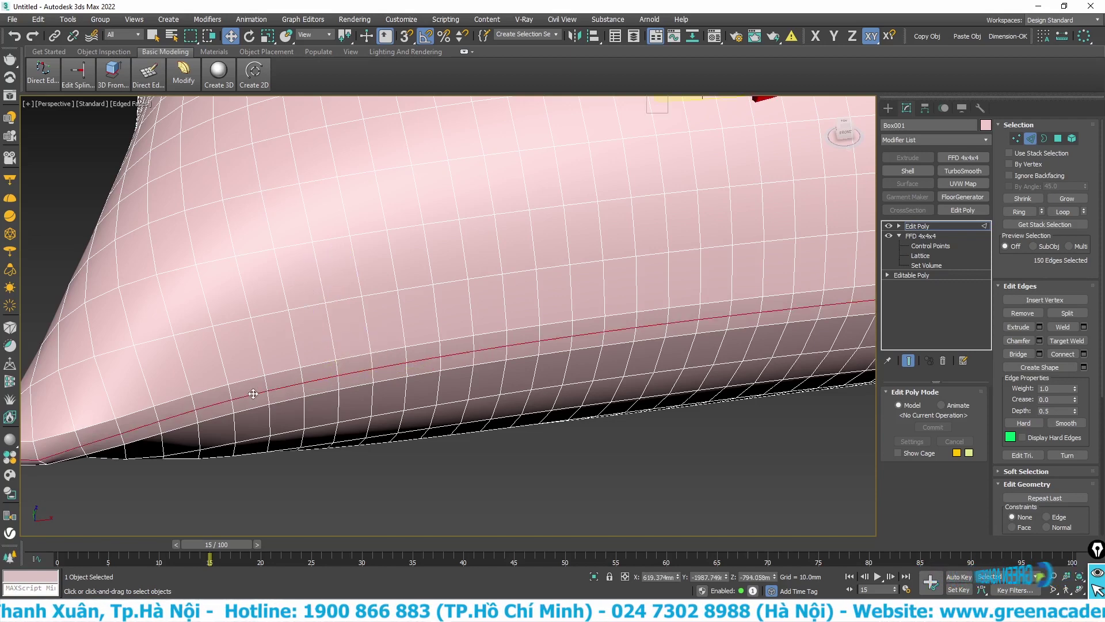
{"action": "scroll", "coordinate": [347, 384], "scroll_direction": "down", "scroll_amount": 4}
{"action": "mouse_move", "coordinate": [280, 402]}
{"action": "middle_mouse_down", "text": "alt"}
{"action": "mouse_move", "coordinate": [325, 396]}
{"action": "mouse_move", "coordinate": [186, 387]}
{"action": "mouse_move", "coordinate": [278, 501]}
{"action": "middle_mouse_up", "text": "alt"}
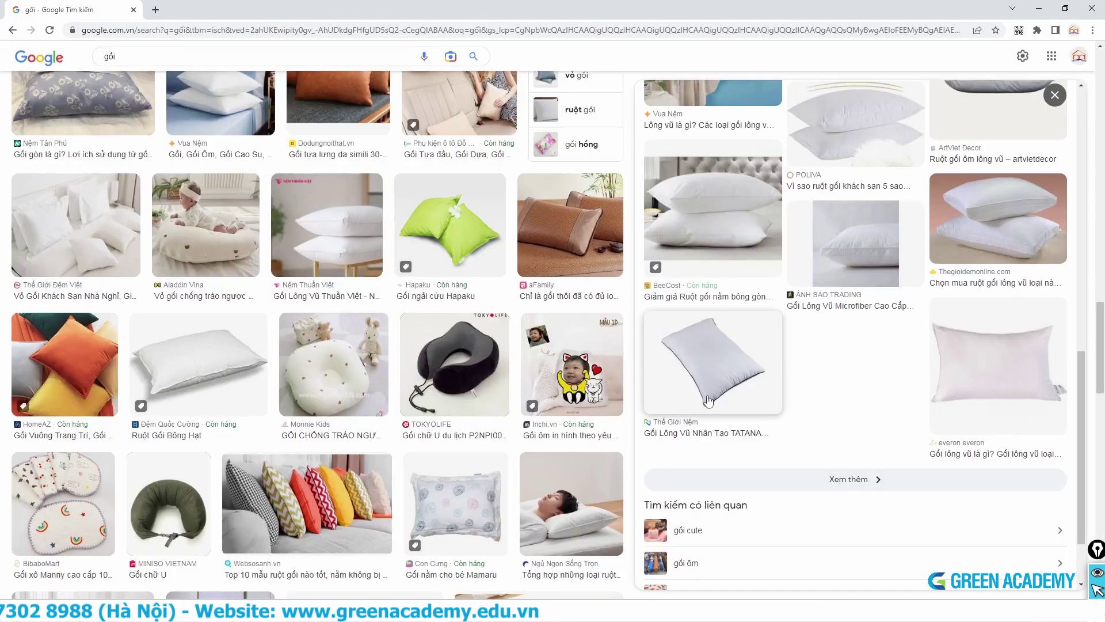
Enlarge the piped TATANA pillow reference photo, then minimise Chrome back to 3ds Max.
{"action": "left_click", "coordinate": [702, 393]}
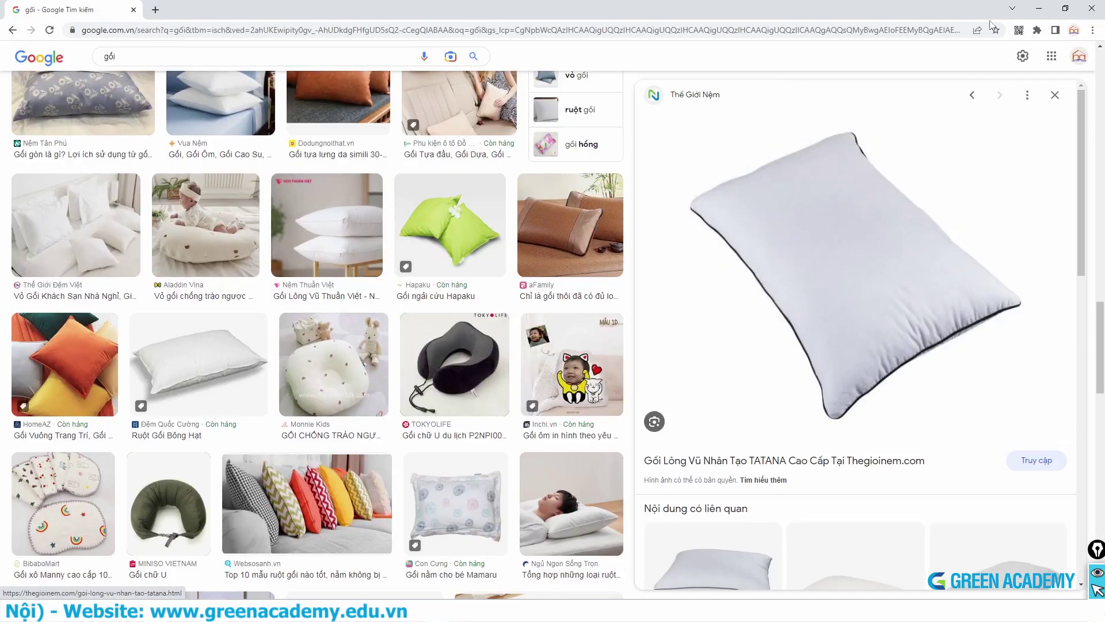
{"action": "left_click", "coordinate": [1039, 8]}
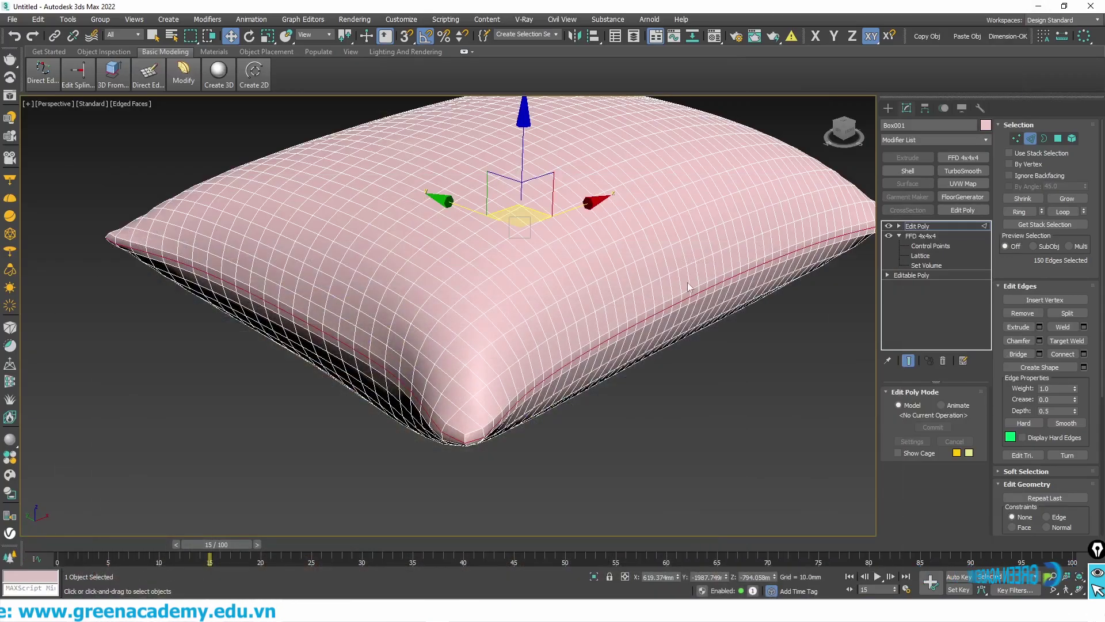
Extrude the seam edge loop with an Extrusion Height of 20mm.
{"action": "right_click", "coordinate": [685, 280]}
{"action": "left_click", "coordinate": [581, 340]}
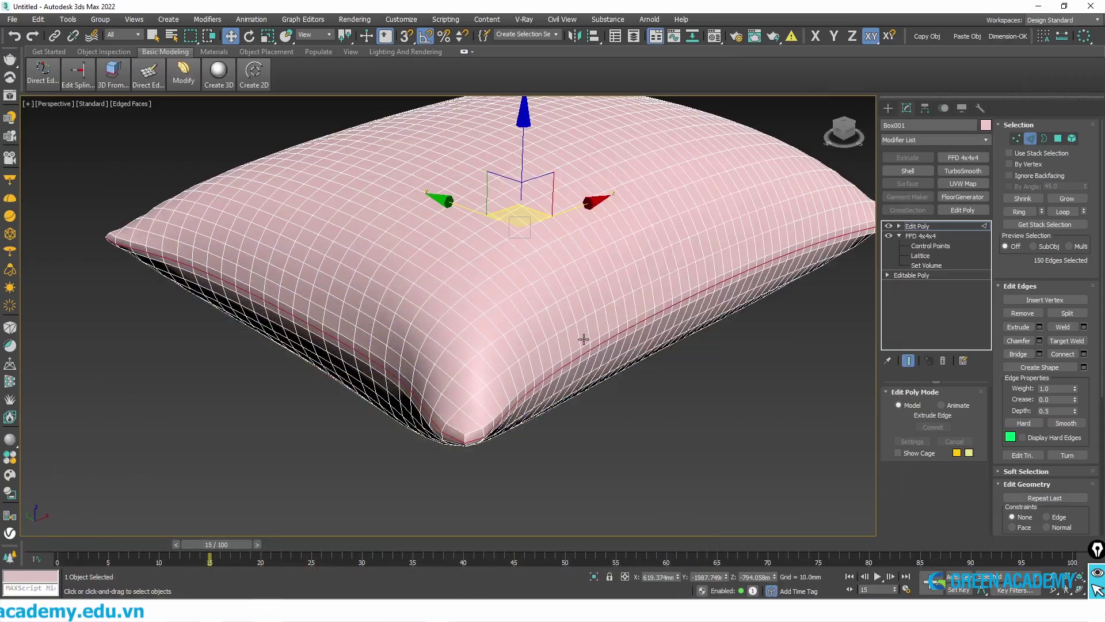
{"action": "left_click_drag", "start_coordinate": [721, 231], "coordinate": [780, 550]}
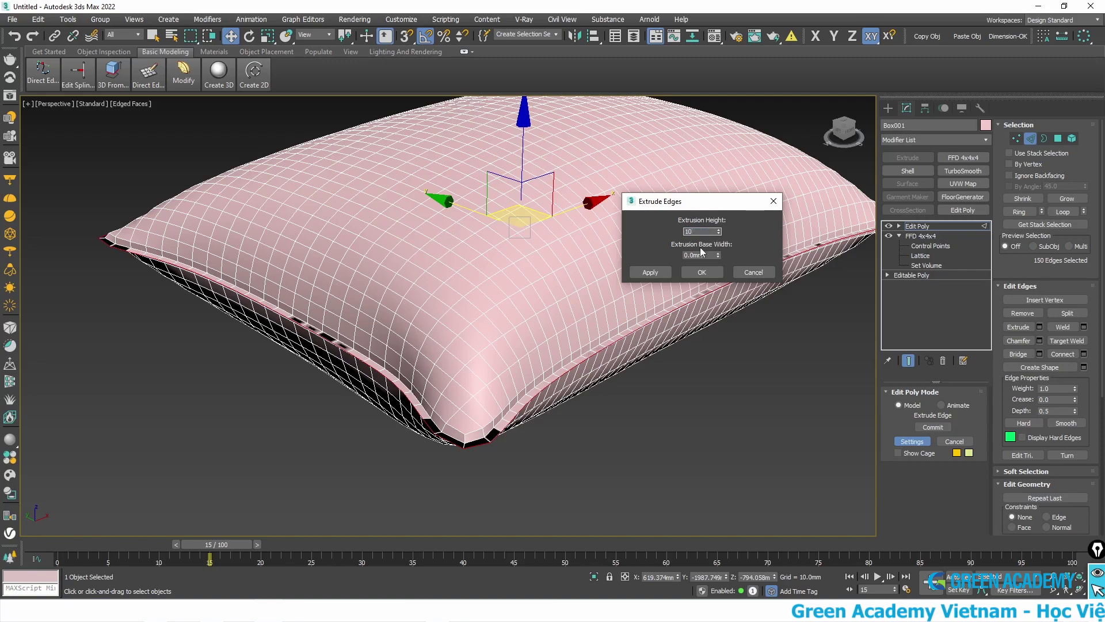
{"action": "left_click", "coordinate": [707, 254]}
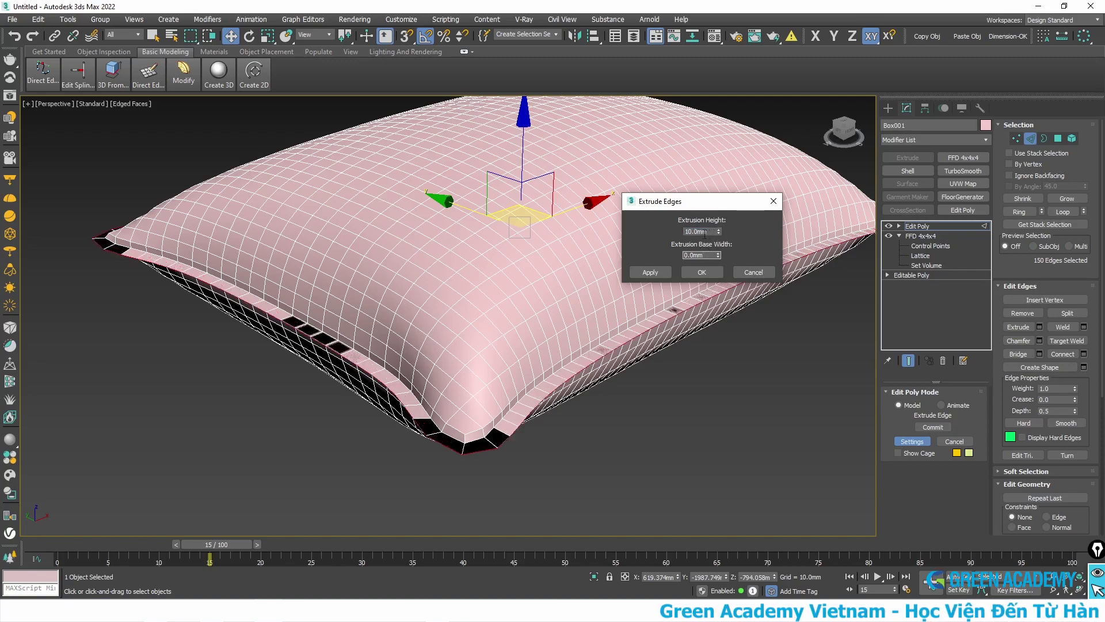
{"action": "scroll", "coordinate": [416, 408], "scroll_direction": "up", "scroll_amount": 3}
{"action": "mouse_move", "coordinate": [416, 409]}
{"action": "middle_mouse_down", "text": "alt"}
{"action": "mouse_move", "coordinate": [440, 379]}
{"action": "mouse_move", "coordinate": [443, 410]}
{"action": "middle_mouse_up", "text": "alt"}
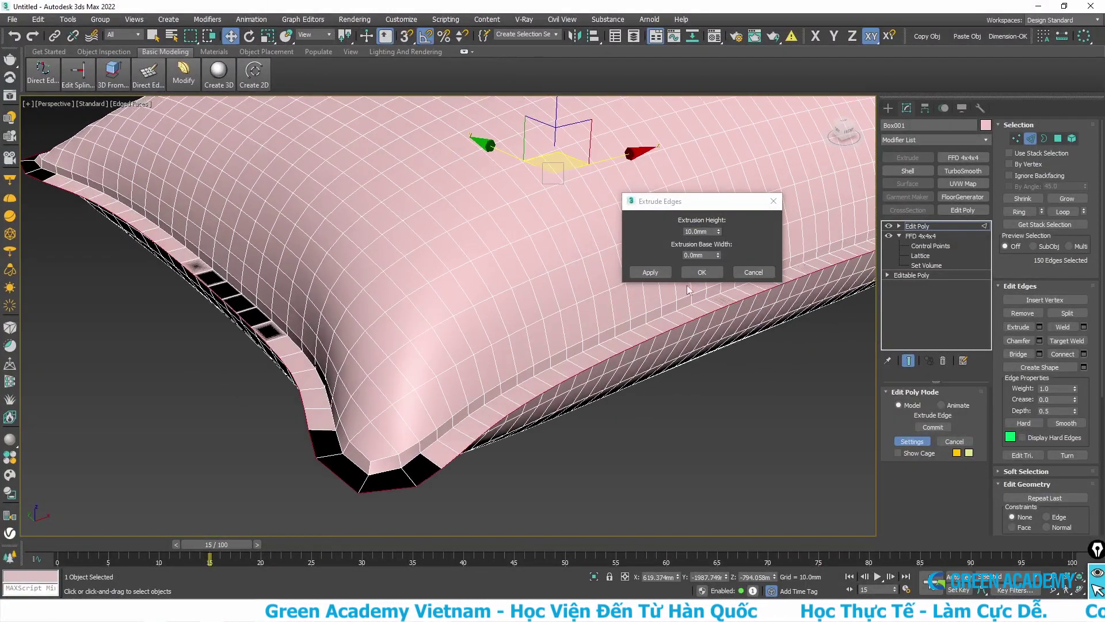
{"action": "double_click", "coordinate": [714, 233]}
{"action": "type", "text": "20"}
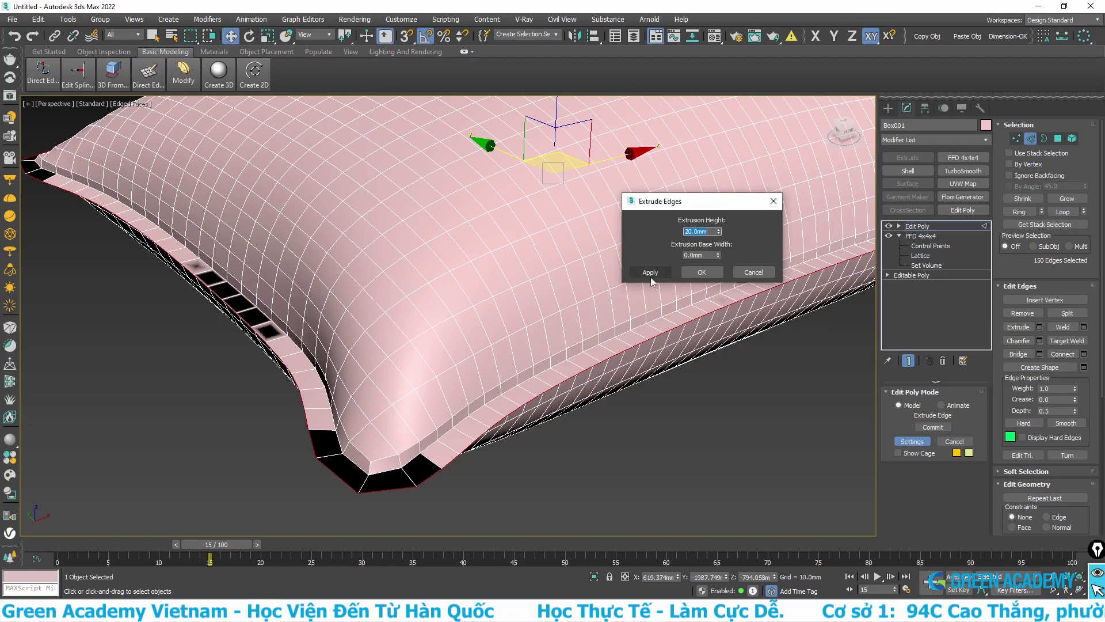
{"action": "key", "text": "Return"}
{"action": "scroll", "coordinate": [426, 378], "scroll_direction": "down", "scroll_amount": 5}
{"action": "mouse_move", "coordinate": [410, 357]}
{"action": "middle_mouse_down", "text": "alt"}
{"action": "mouse_move", "coordinate": [360, 367]}
{"action": "mouse_move", "coordinate": [422, 325]}
{"action": "middle_mouse_up", "text": "alt"}
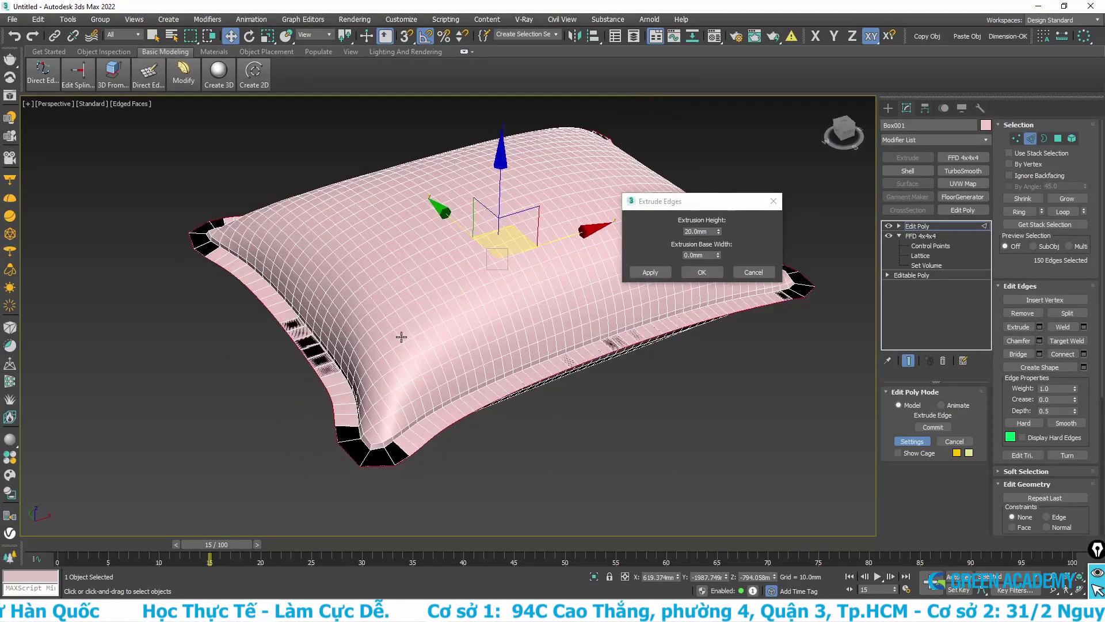
{"action": "scroll", "coordinate": [499, 407], "scroll_direction": "up", "scroll_amount": 2}
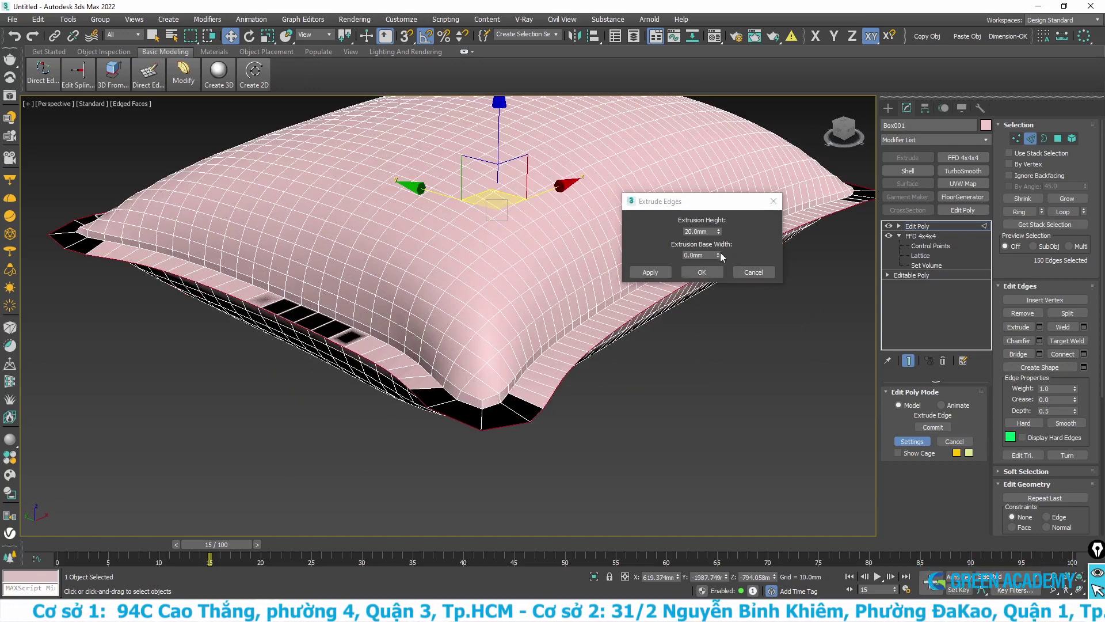
Set the extrusion Base Width to 2mm and commit the edge extrude.
{"action": "left_click_drag", "start_coordinate": [720, 256], "coordinate": [729, 174]}
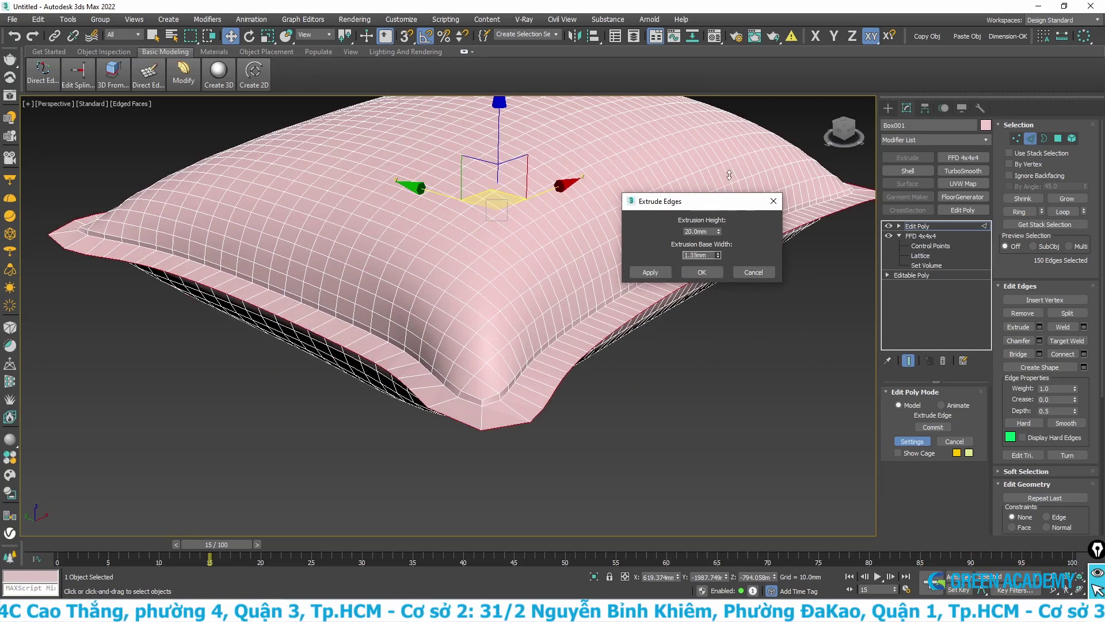
{"action": "double_click", "coordinate": [699, 254]}
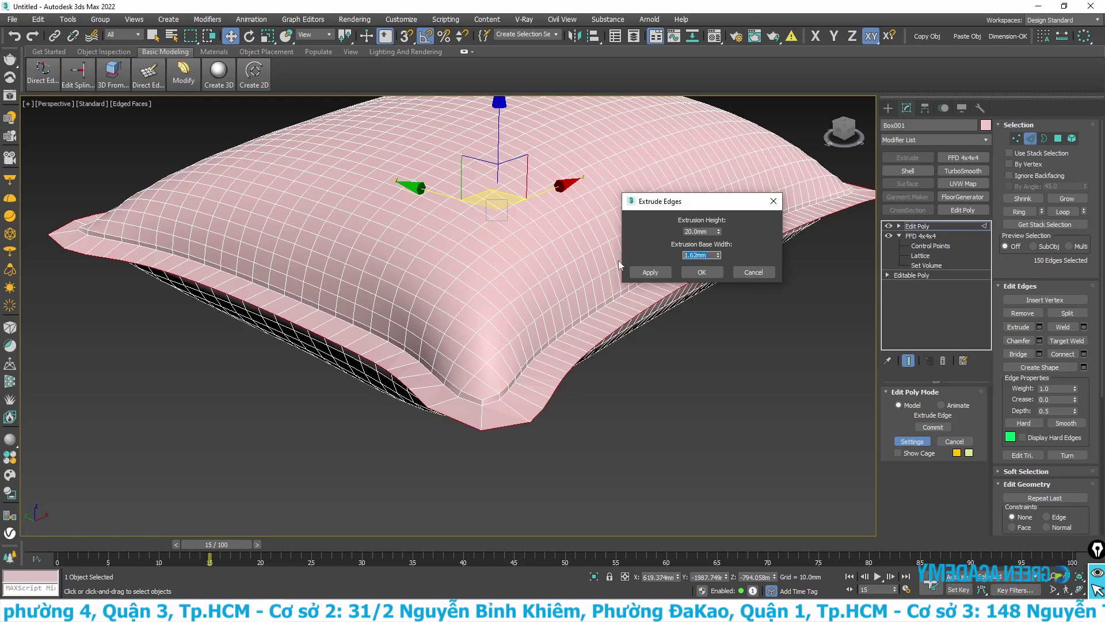
{"action": "type", "text": "2"}
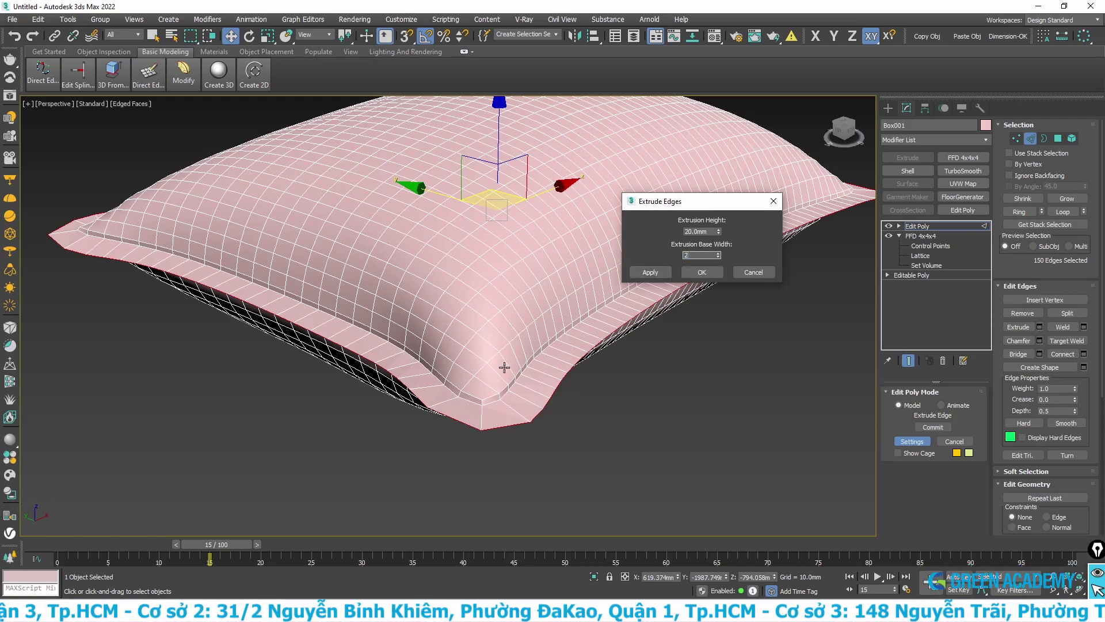
{"action": "middle_click_drag", "start_coordinate": [504, 366], "coordinate": [479, 369], "text": "alt"}
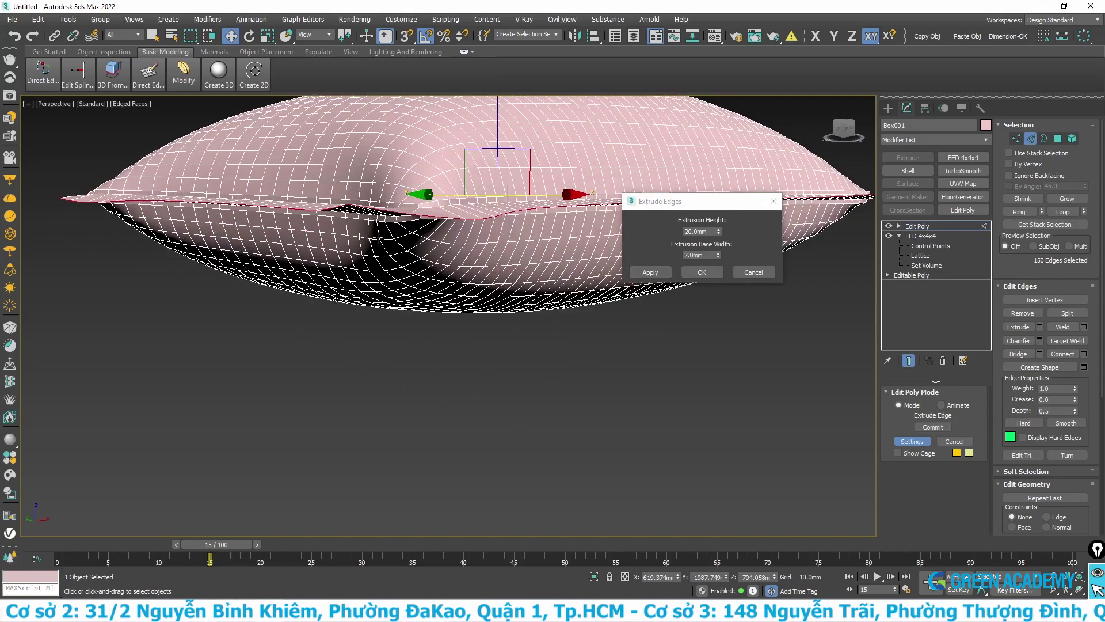
{"action": "scroll", "coordinate": [378, 237], "scroll_direction": "up", "scroll_amount": 3}
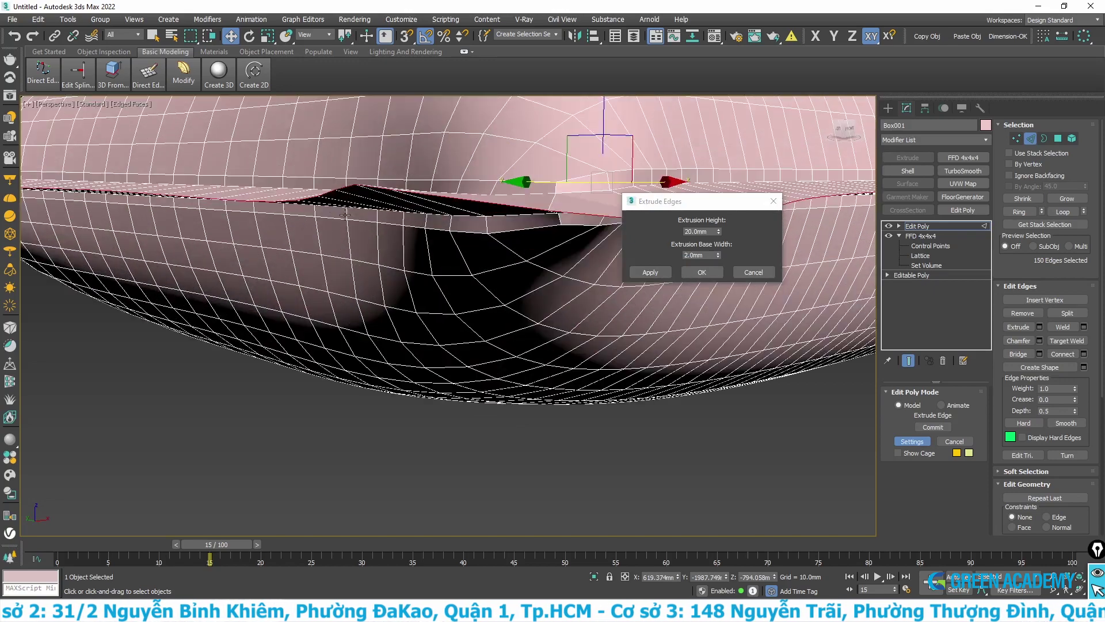
{"action": "left_click", "coordinate": [703, 274]}
Hide edged faces with F4 and inspect the piped seam from several angles.
{"action": "scroll", "coordinate": [501, 290], "scroll_direction": "down", "scroll_amount": 3}
{"action": "middle_click_drag", "start_coordinate": [501, 322], "coordinate": [501, 289], "text": "alt"}
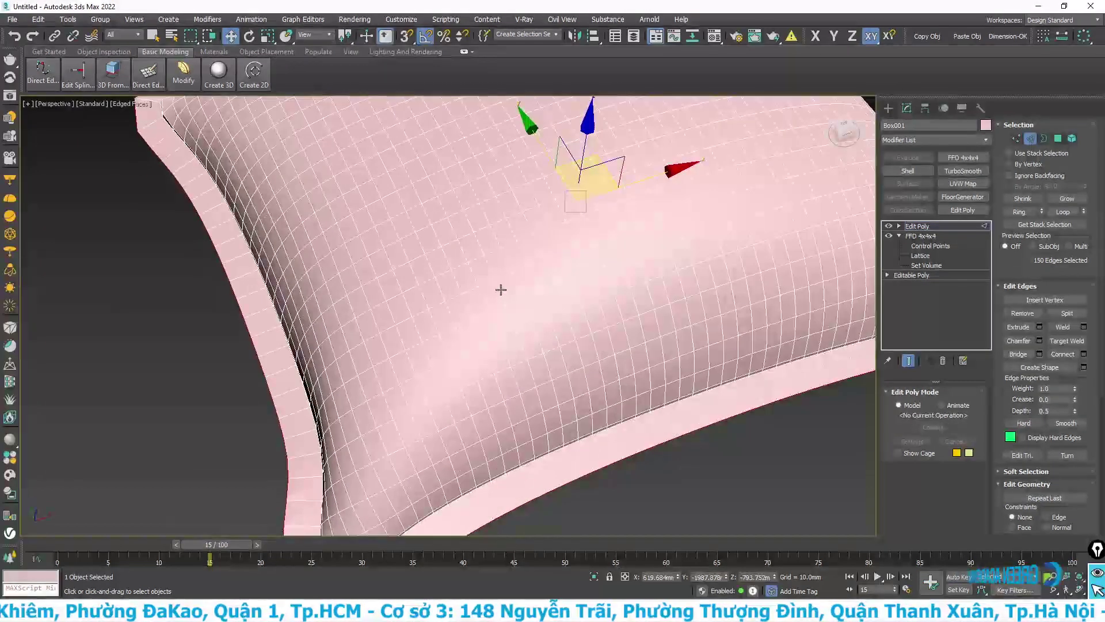
{"action": "scroll", "coordinate": [503, 287], "scroll_direction": "down", "scroll_amount": 3}
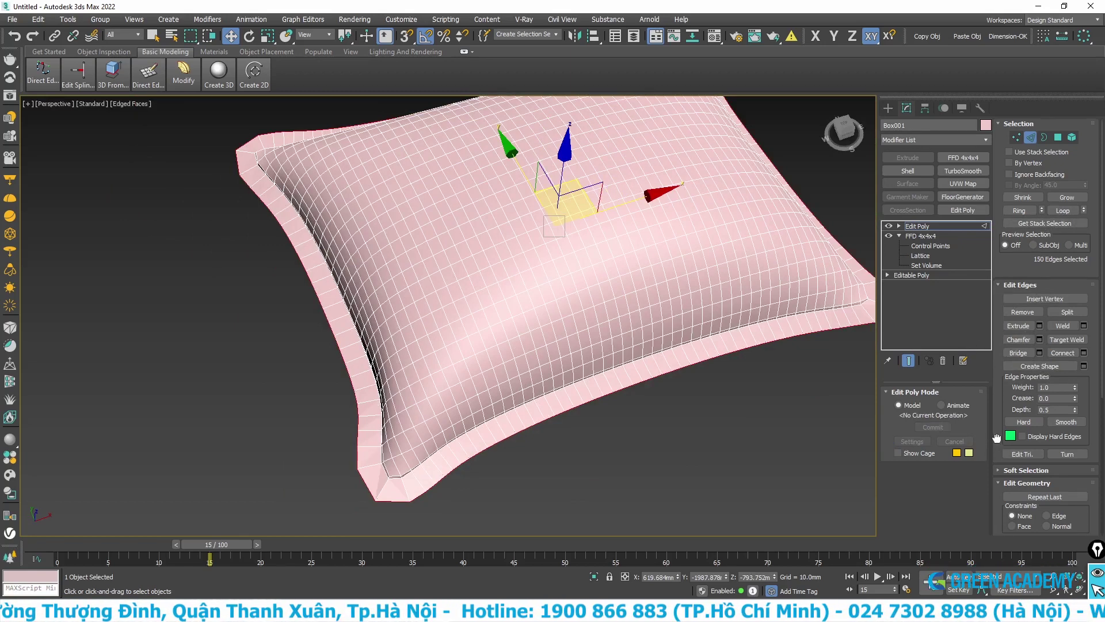
{"action": "scroll", "coordinate": [1004, 403], "scroll_direction": "down", "scroll_amount": 2}
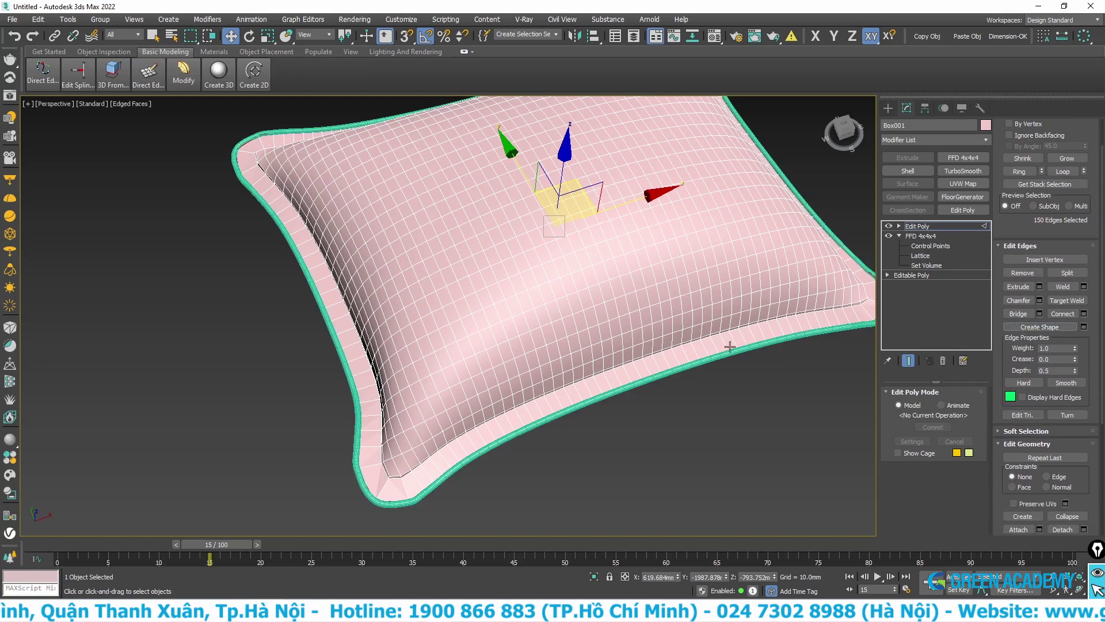
{"action": "scroll", "coordinate": [354, 481], "scroll_direction": "up", "scroll_amount": 3}
{"action": "key", "text": "F4"}
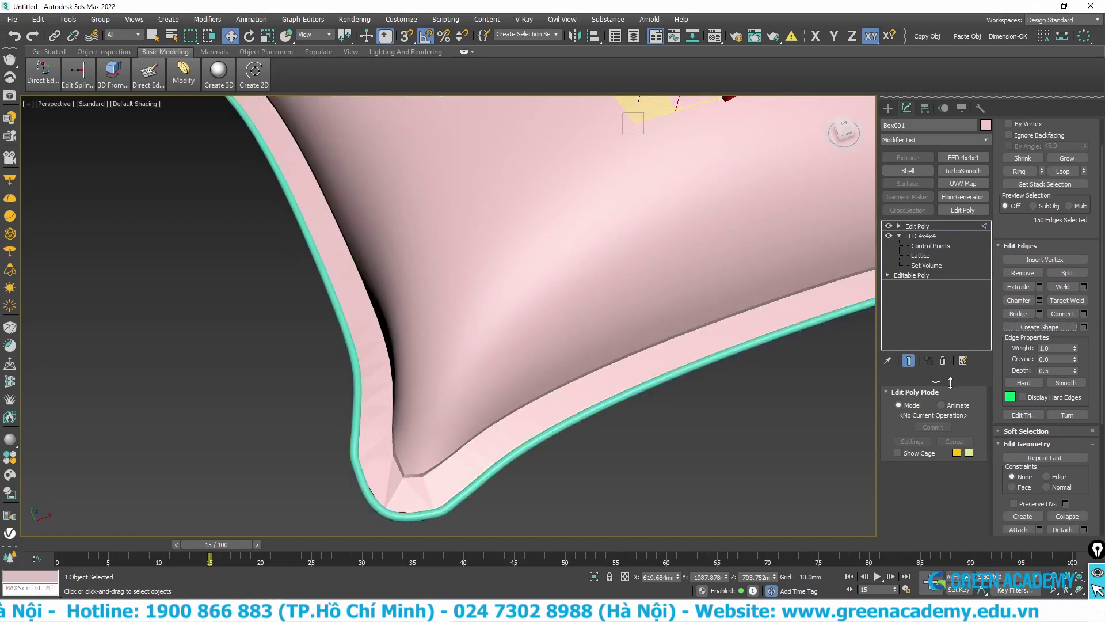
{"action": "scroll", "coordinate": [413, 406], "scroll_direction": "down", "scroll_amount": 2}
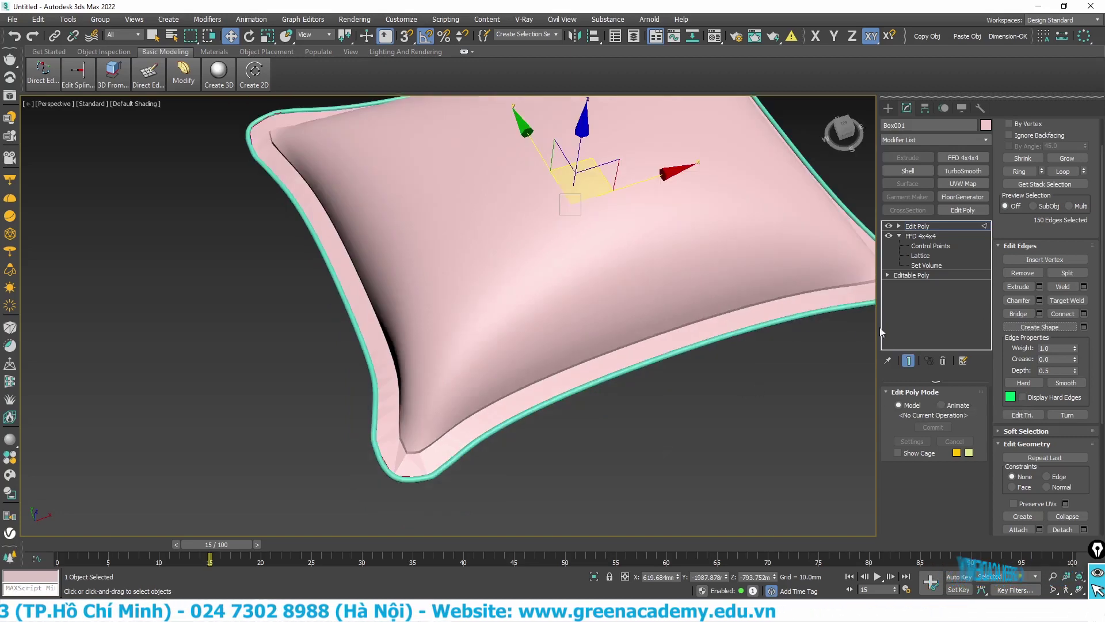
{"action": "scroll", "coordinate": [673, 394], "scroll_direction": "down", "scroll_amount": 2}
{"action": "mouse_move", "coordinate": [673, 395]}
{"action": "middle_mouse_down", "text": "alt"}
{"action": "mouse_move", "coordinate": [567, 388]}
{"action": "mouse_move", "coordinate": [606, 357]}
{"action": "mouse_move", "coordinate": [631, 372]}
{"action": "mouse_move", "coordinate": [617, 387]}
{"action": "middle_mouse_up", "text": "alt"}
Select the whole pillow with its piping and group it as 'goi ôm'.
{"action": "scroll", "coordinate": [617, 387], "scroll_direction": "down", "scroll_amount": 3}
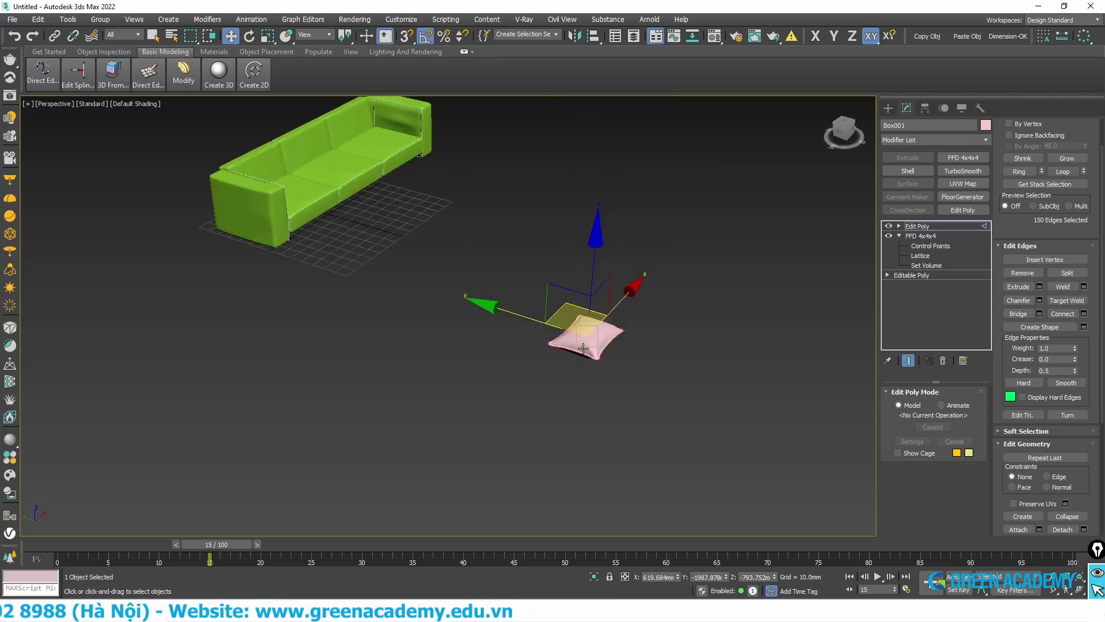
{"action": "middle_click_drag", "start_coordinate": [546, 289], "coordinate": [544, 361]}
{"action": "left_click", "coordinate": [412, 348]}
{"action": "key", "text": "ctrl+a"}
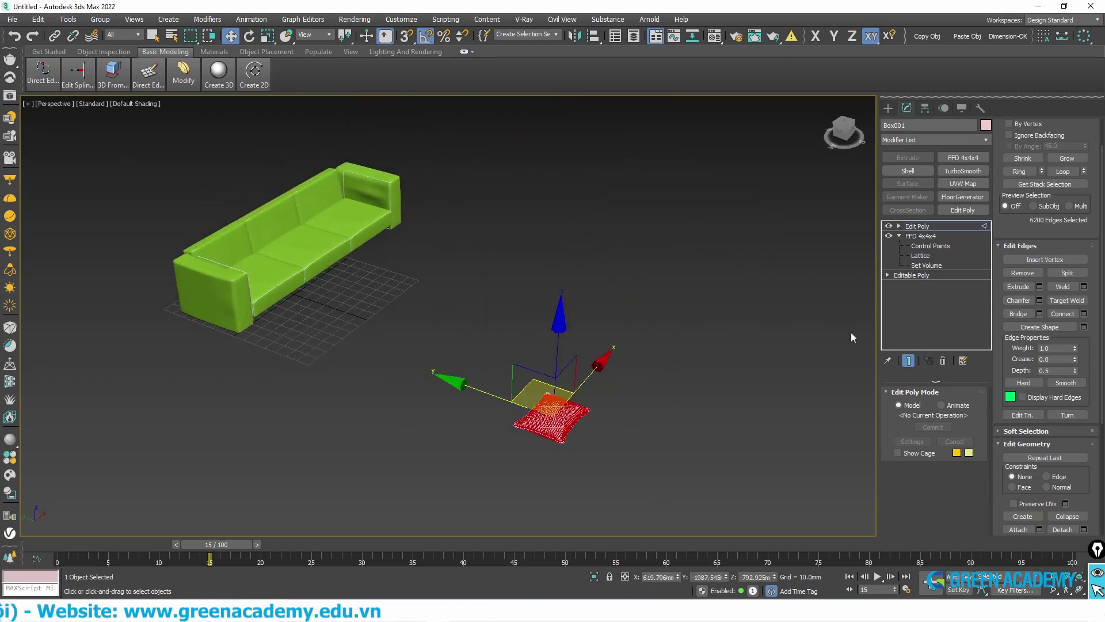
{"action": "left_click", "coordinate": [936, 227]}
{"action": "left_click", "coordinate": [460, 346]}
{"action": "left_click", "coordinate": [582, 424]}
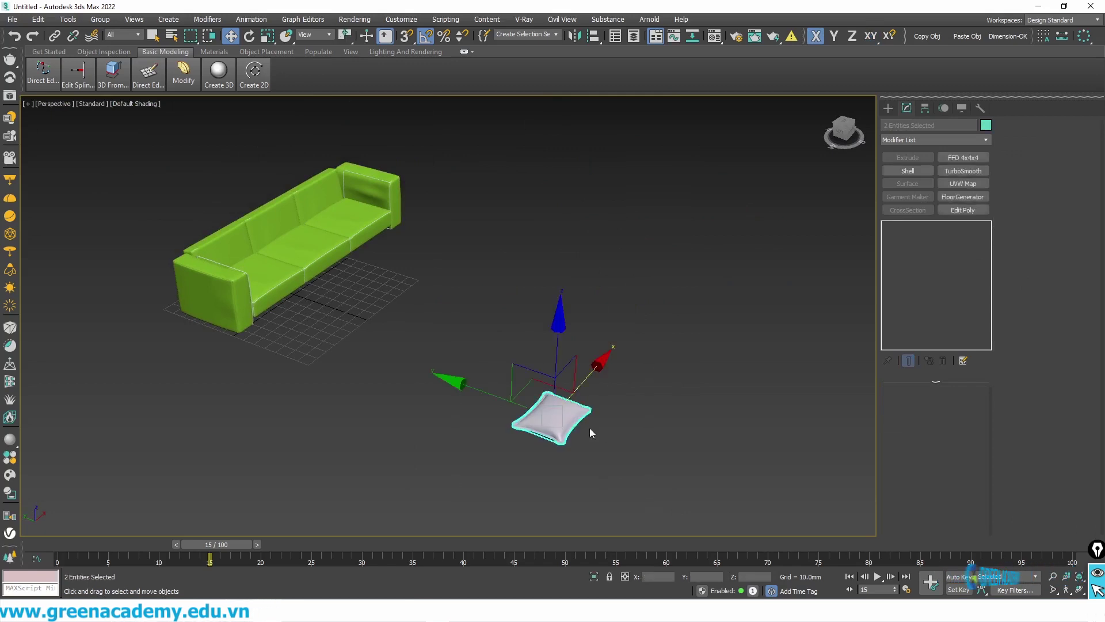
{"action": "left_click", "coordinate": [100, 19]}
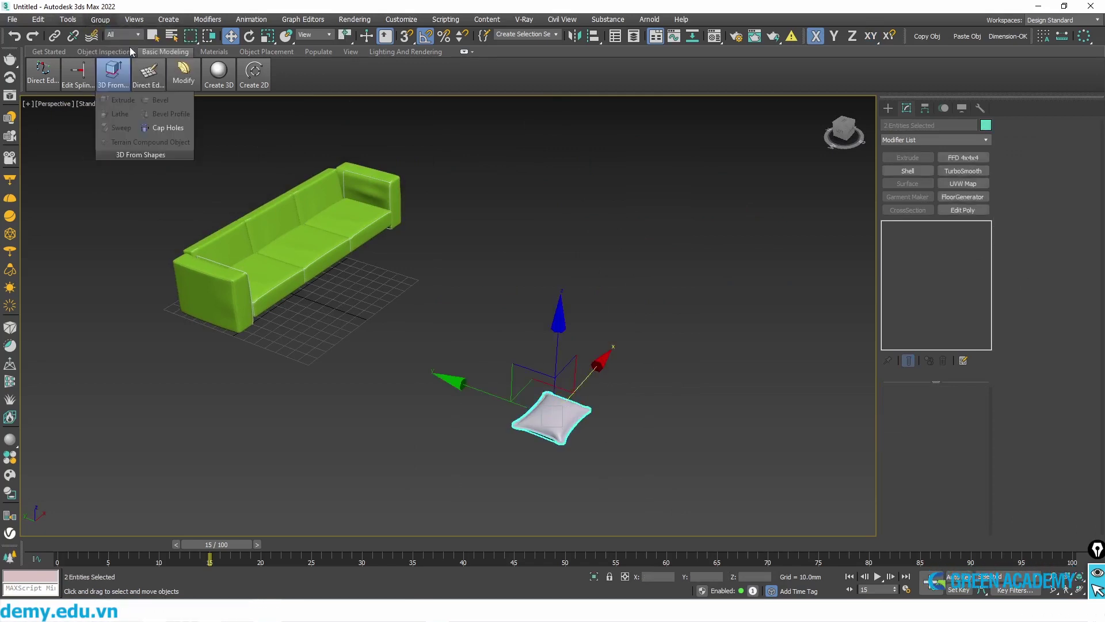
{"action": "type", "text": "goi"}
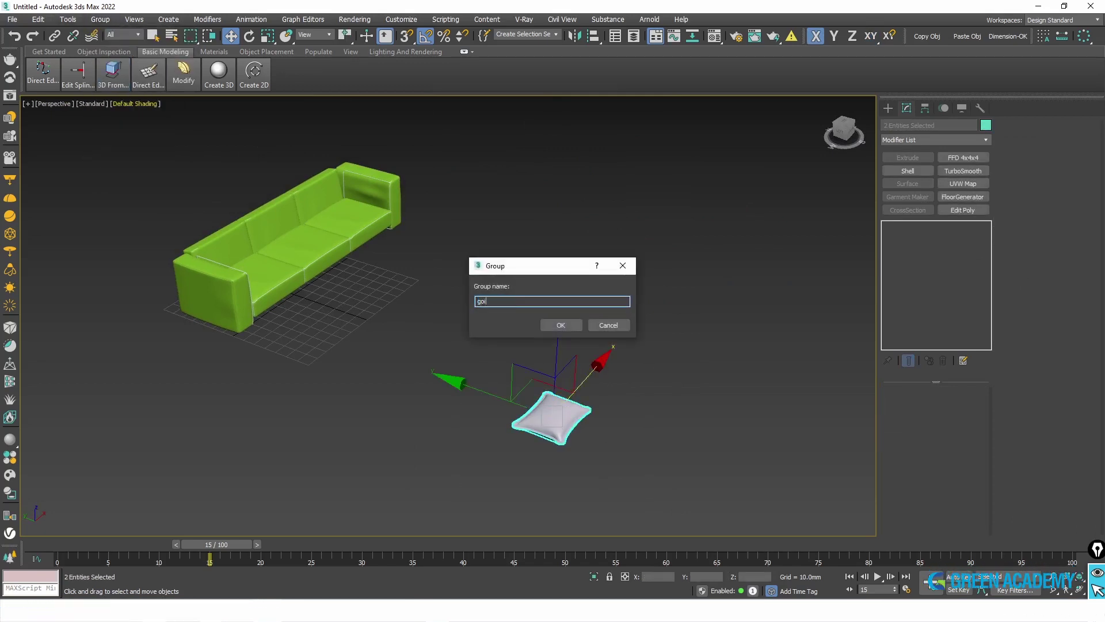
{"action": "type", "text": " om"}
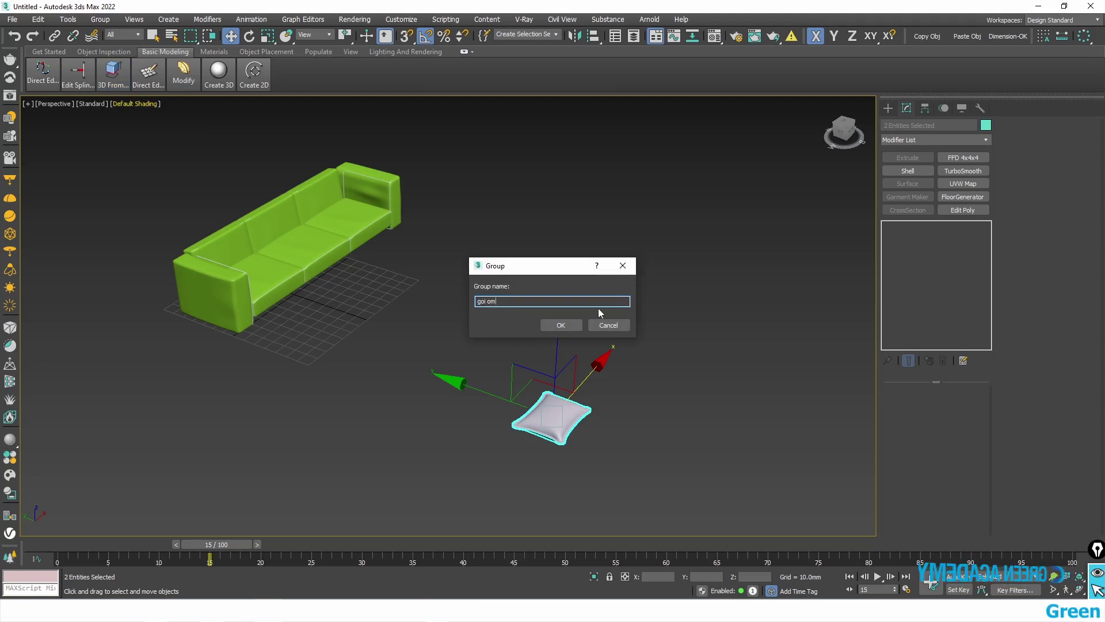
{"action": "left_click", "coordinate": [544, 327]}
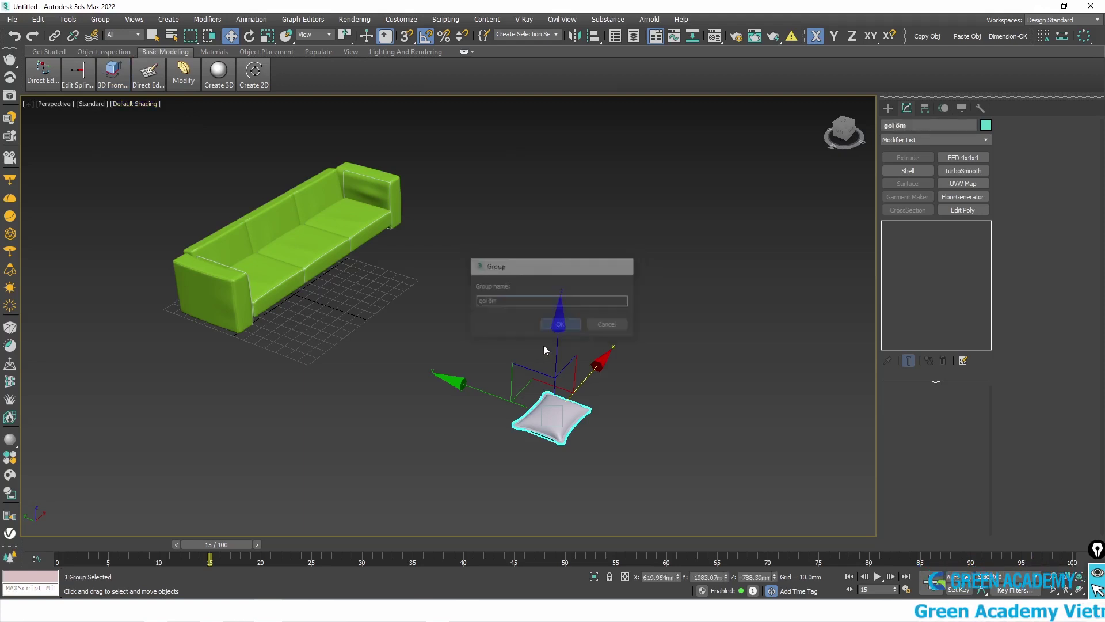
Move the pillow group from beside the sofa up onto the seat.
{"action": "left_click_drag", "start_coordinate": [505, 401], "coordinate": [213, 215]}
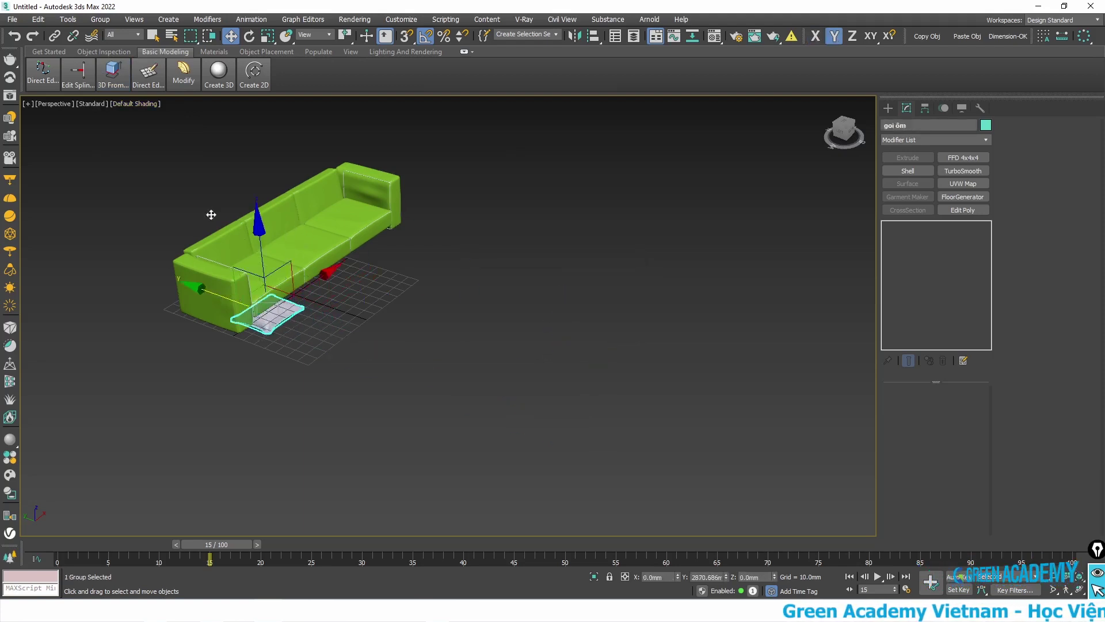
{"action": "scroll", "coordinate": [252, 246], "scroll_direction": "up", "scroll_amount": 5}
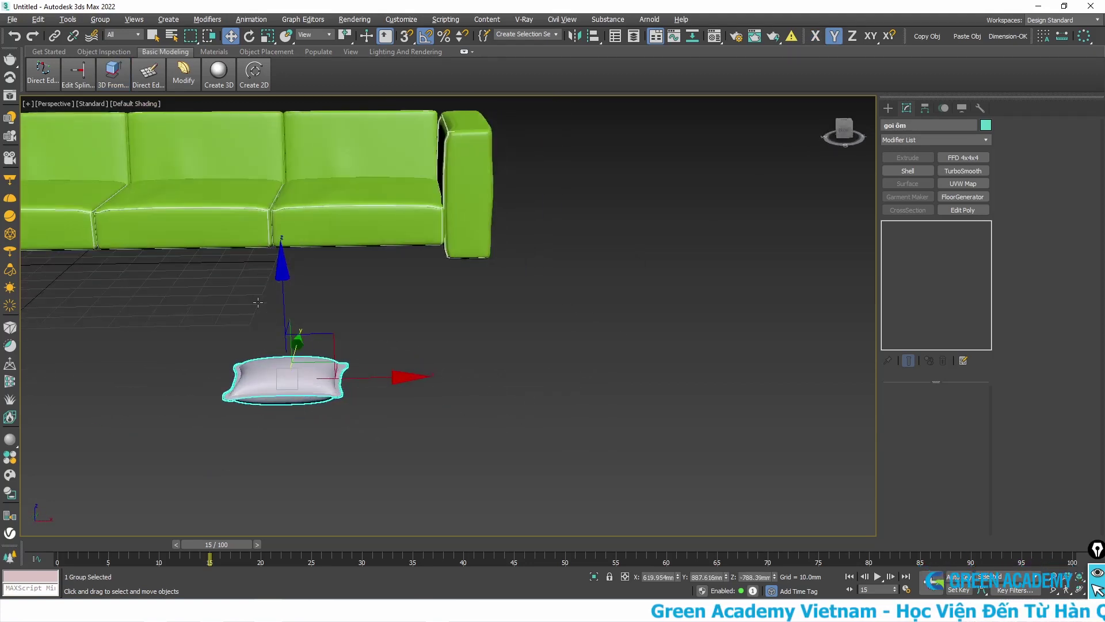
{"action": "left_click_drag", "start_coordinate": [284, 281], "coordinate": [275, 172]}
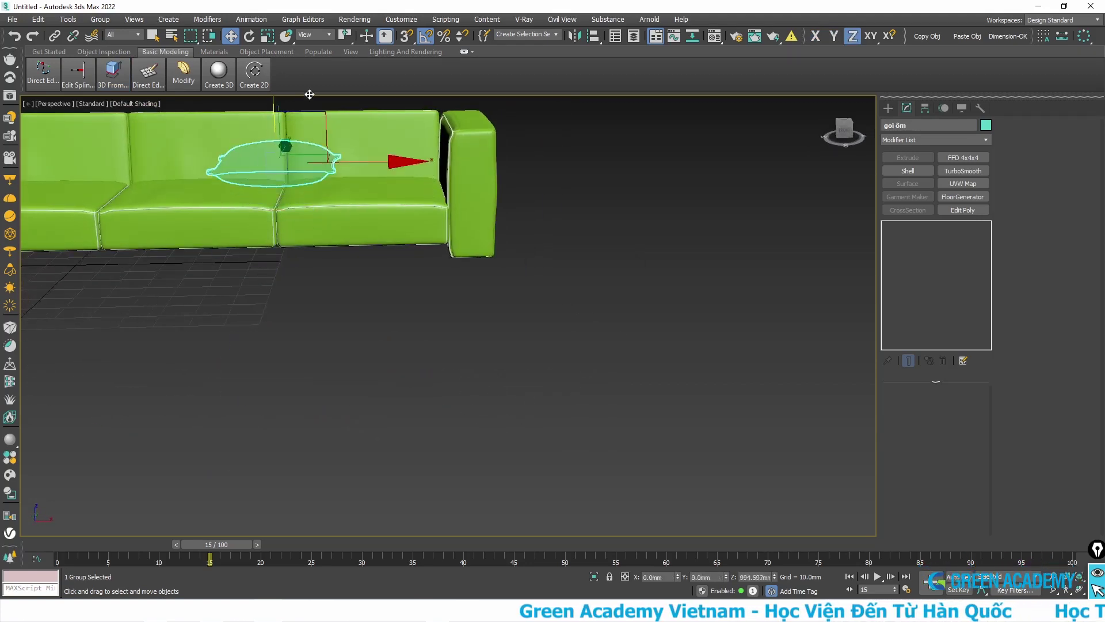
{"action": "middle_click_drag", "start_coordinate": [276, 172], "coordinate": [299, 190], "text": "alt"}
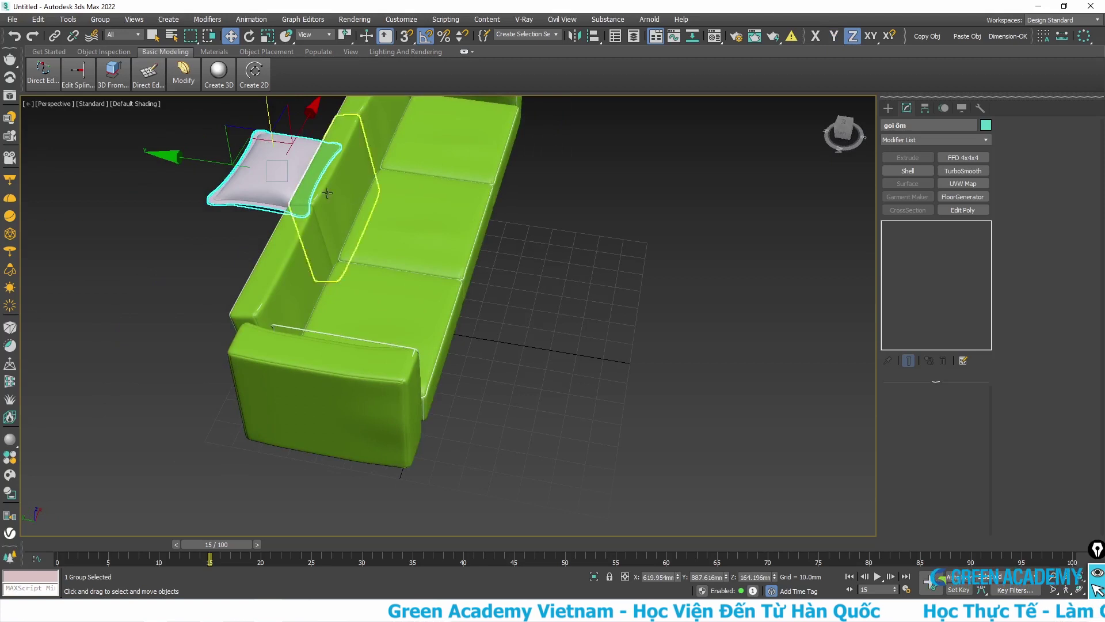
{"action": "scroll", "coordinate": [309, 276], "scroll_direction": "up", "scroll_amount": 3}
{"action": "mouse_move", "coordinate": [309, 276]}
{"action": "left_mouse_down"}
{"action": "mouse_move", "coordinate": [471, 240]}
{"action": "mouse_move", "coordinate": [470, 210]}
{"action": "left_mouse_up"}
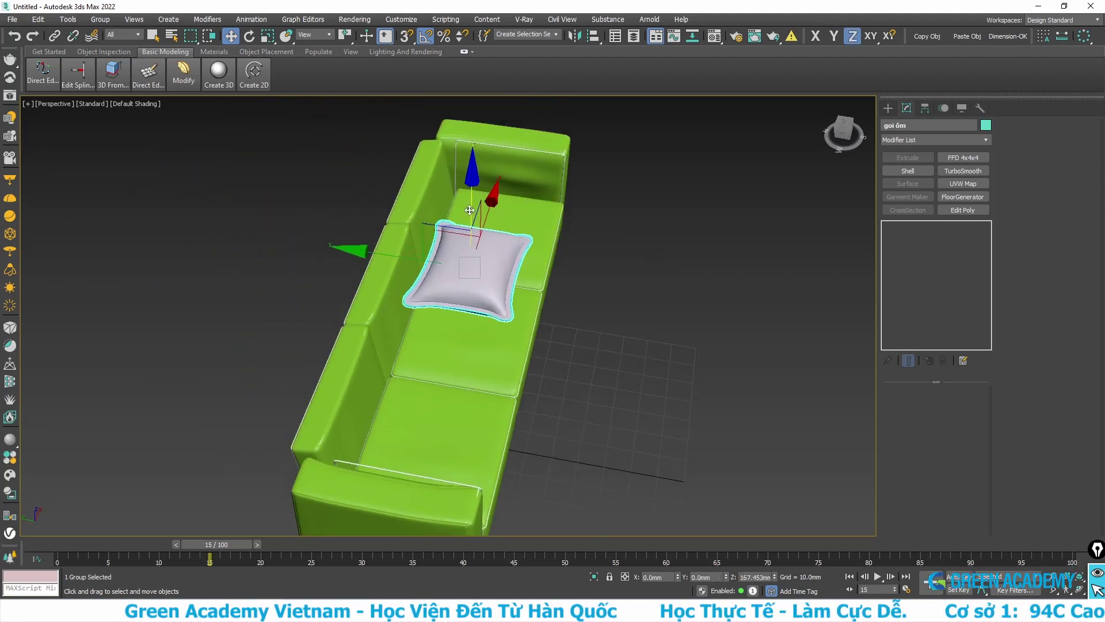
{"action": "middle_click_drag", "start_coordinate": [472, 214], "coordinate": [482, 263], "text": "alt"}
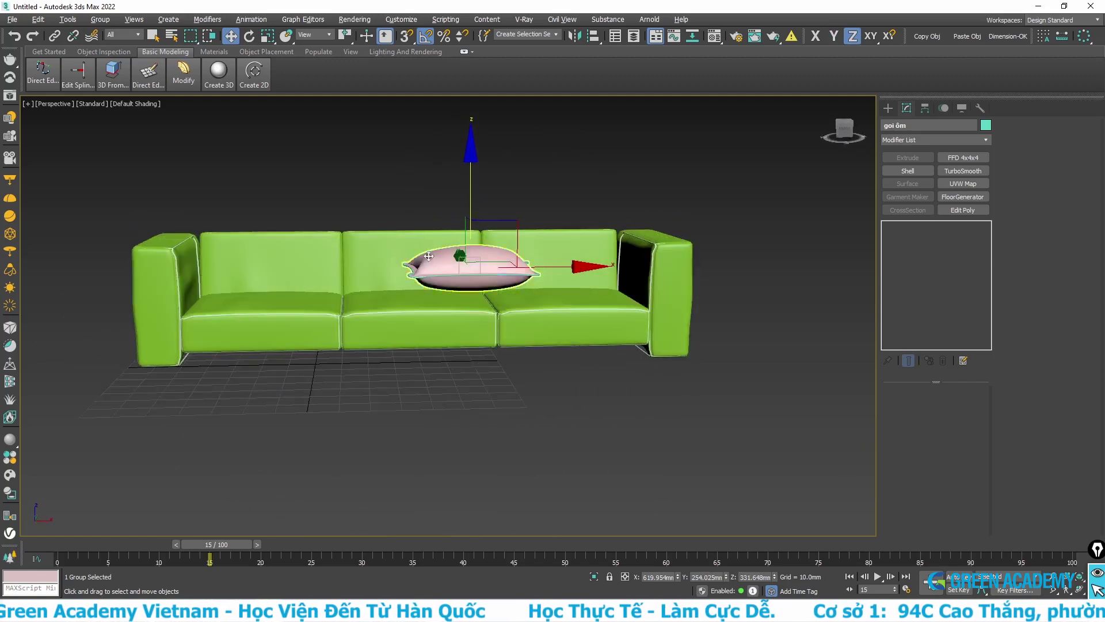
{"action": "scroll", "coordinate": [482, 263], "scroll_direction": "up", "scroll_amount": 3}
{"action": "scroll", "coordinate": [482, 263], "scroll_direction": "down", "scroll_amount": 3}
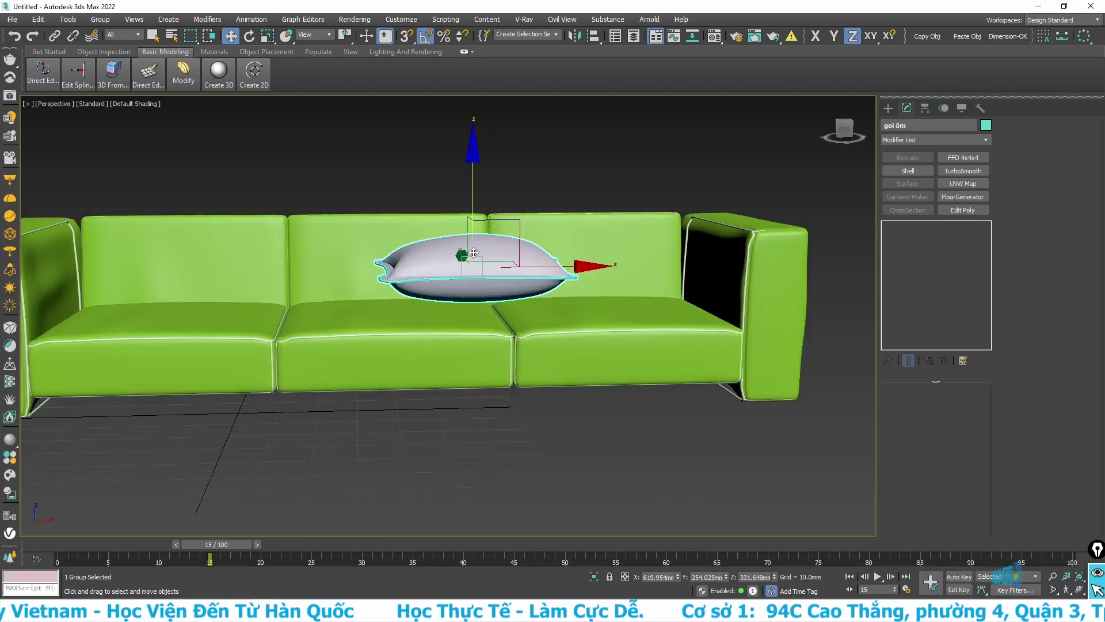
{"action": "middle_click_drag", "start_coordinate": [434, 259], "coordinate": [397, 190], "text": "alt"}
Tilt the pillow 55° on X, rest it on the right seat against the backrest, then clone it.
{"action": "key", "text": "e"}
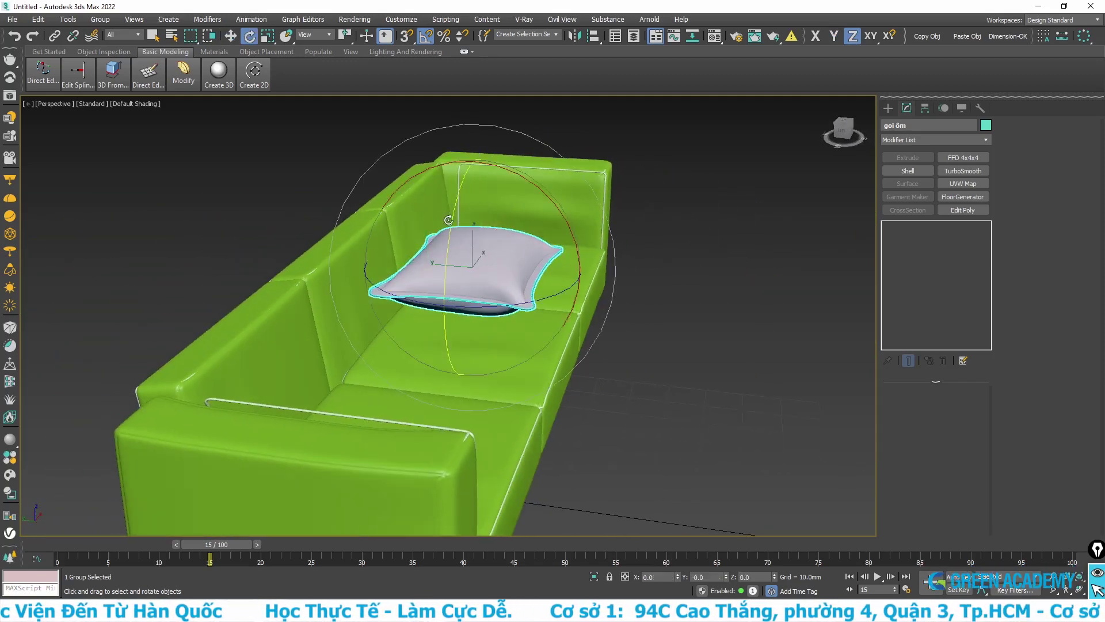
{"action": "left_click_drag", "start_coordinate": [393, 184], "coordinate": [432, 176]}
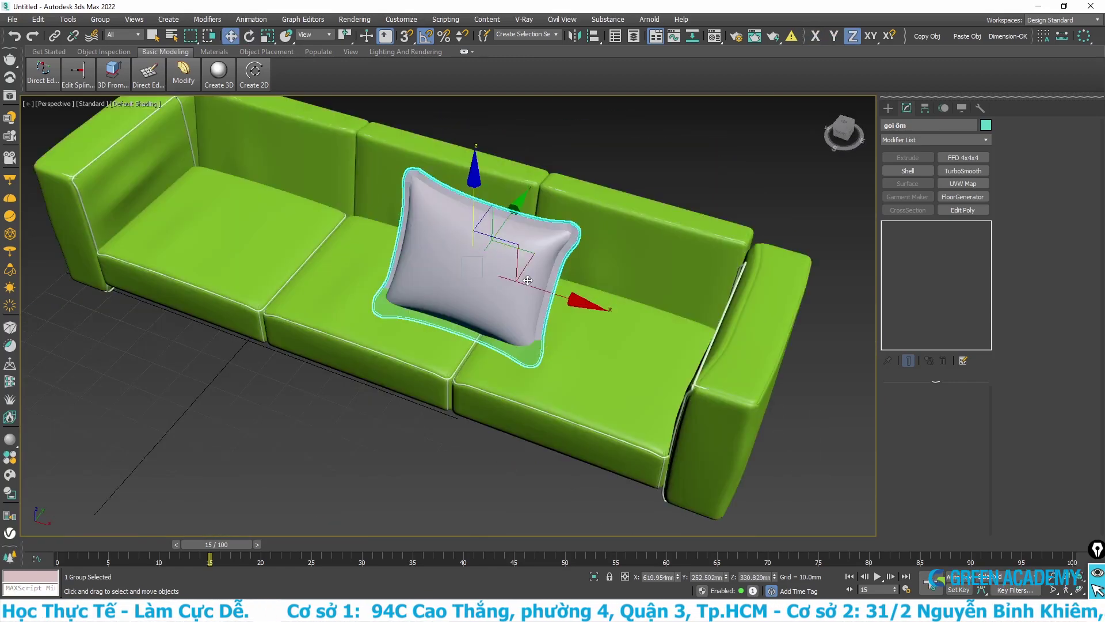
{"action": "left_click_drag", "start_coordinate": [528, 280], "coordinate": [683, 307]}
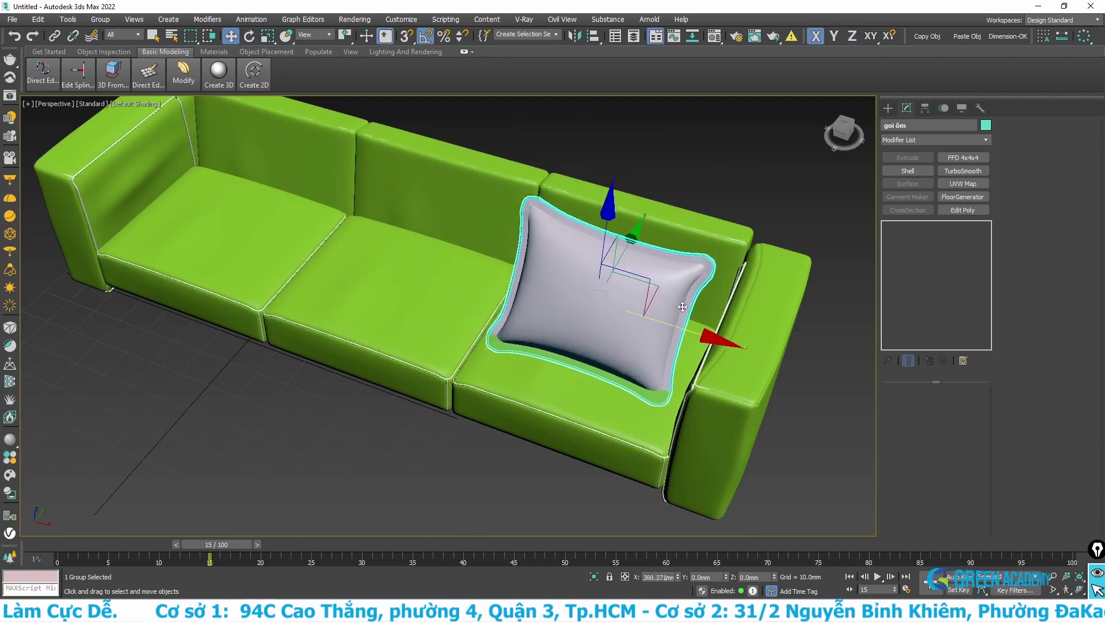
{"action": "mouse_move", "coordinate": [683, 307]}
{"action": "middle_mouse_down", "text": "alt"}
{"action": "mouse_move", "coordinate": [647, 330]}
{"action": "mouse_move", "coordinate": [542, 304]}
{"action": "middle_mouse_up", "text": "alt"}
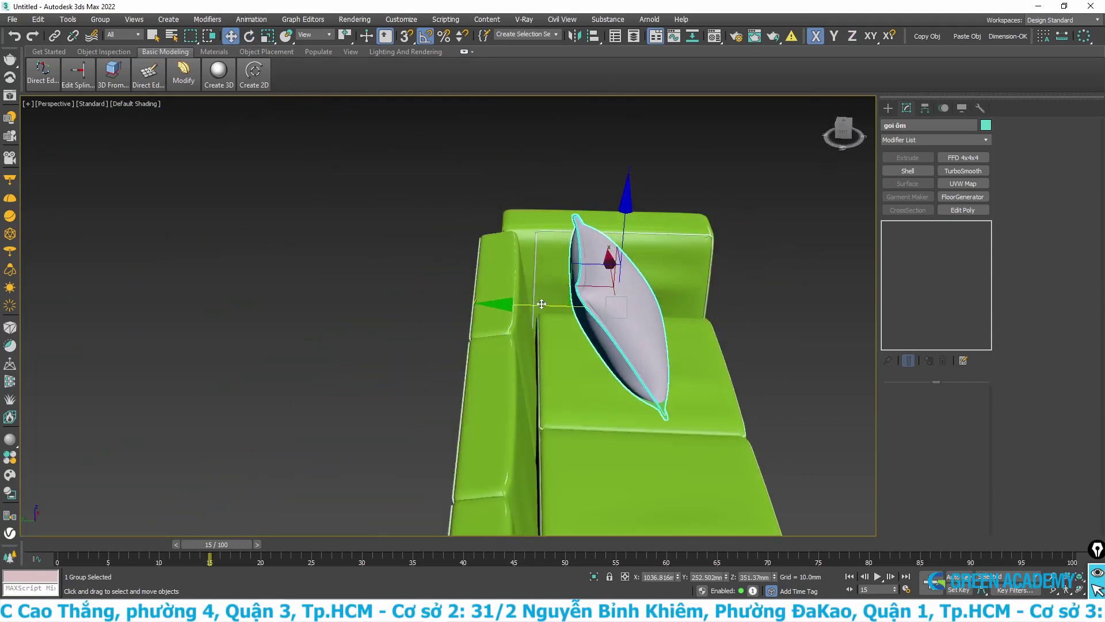
{"action": "left_click_drag", "start_coordinate": [541, 304], "coordinate": [478, 304]}
{"action": "mouse_move", "coordinate": [478, 304]}
{"action": "middle_mouse_down", "text": "alt"}
{"action": "mouse_move", "coordinate": [560, 338]}
{"action": "mouse_move", "coordinate": [580, 297]}
{"action": "middle_mouse_up", "text": "alt"}
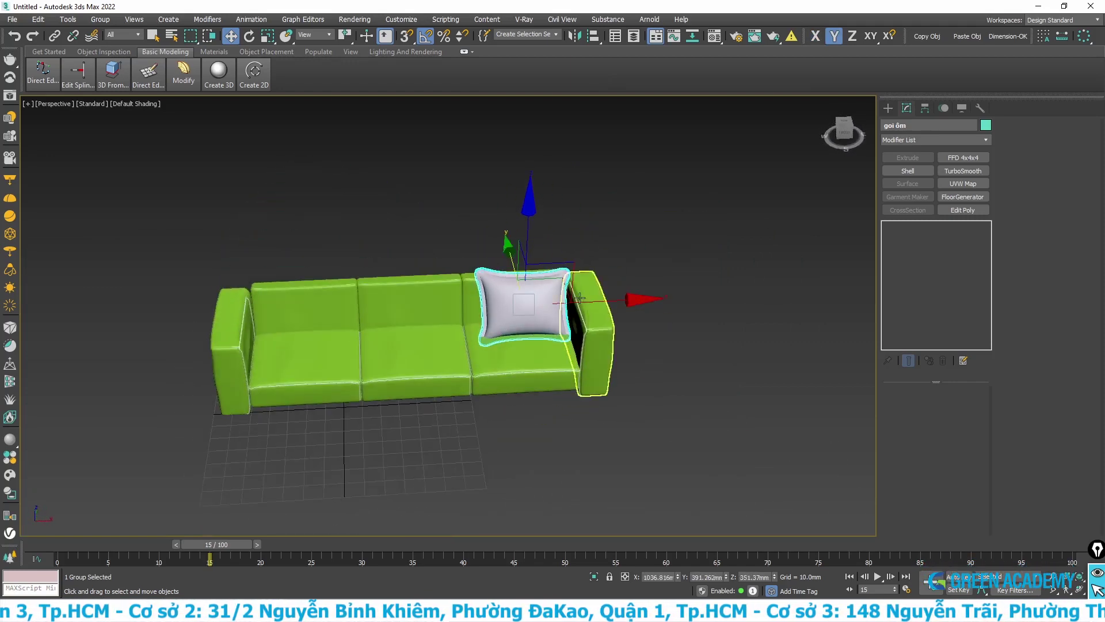
{"action": "left_click_drag", "start_coordinate": [580, 299], "coordinate": [383, 305], "text": "shift"}
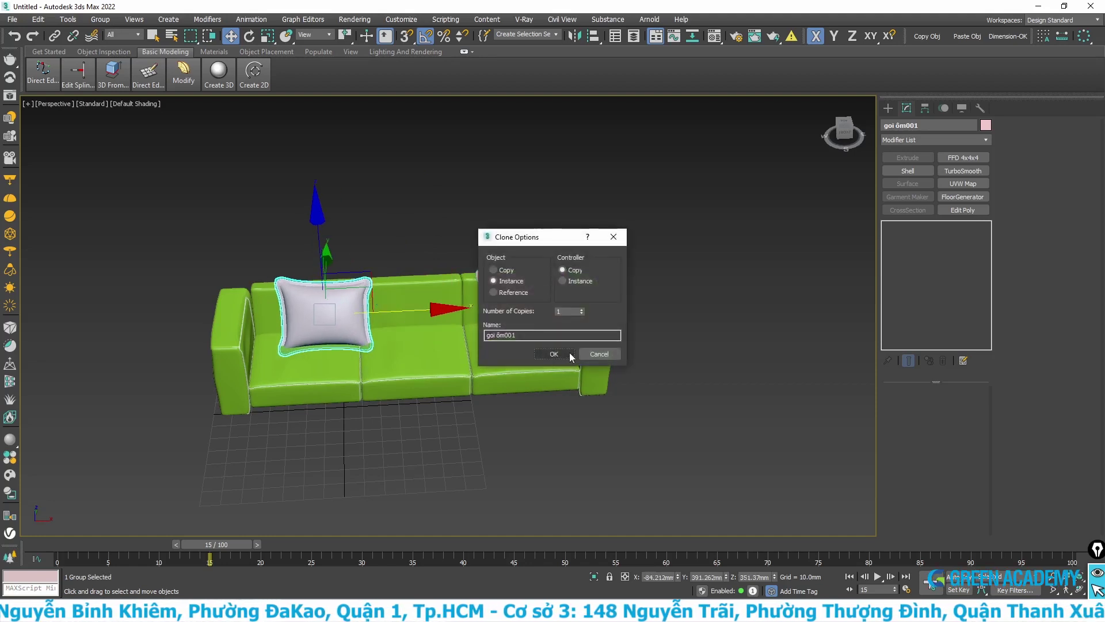
Make a third pillow copy and scale it to 75% along X in View coordinates.
{"action": "left_click", "coordinate": [569, 355]}
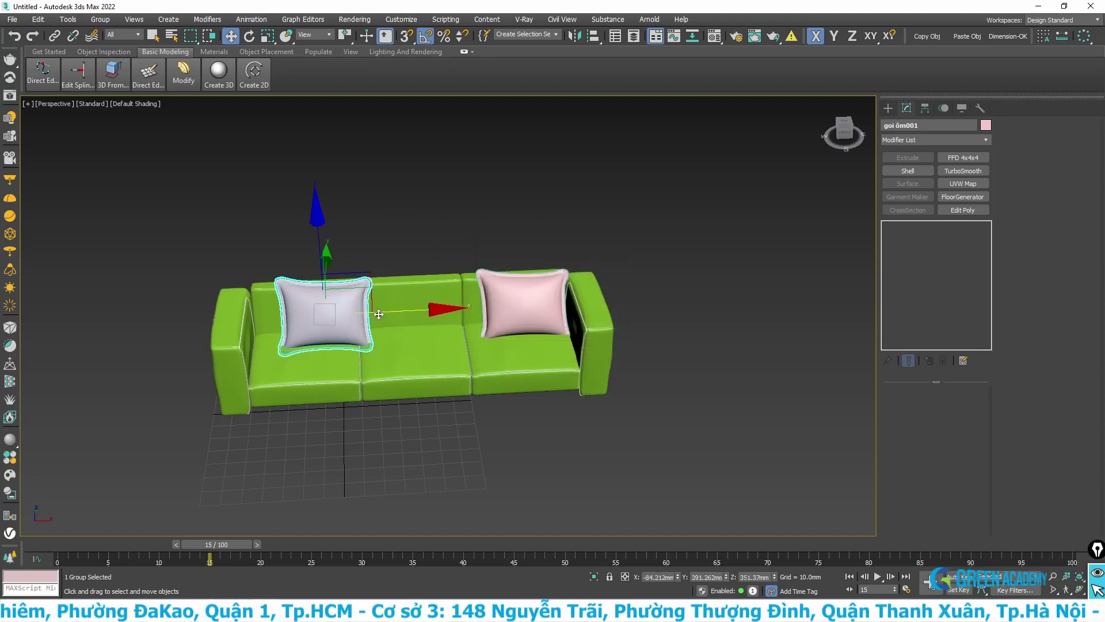
{"action": "left_click_drag", "start_coordinate": [385, 313], "coordinate": [348, 313], "text": "shift"}
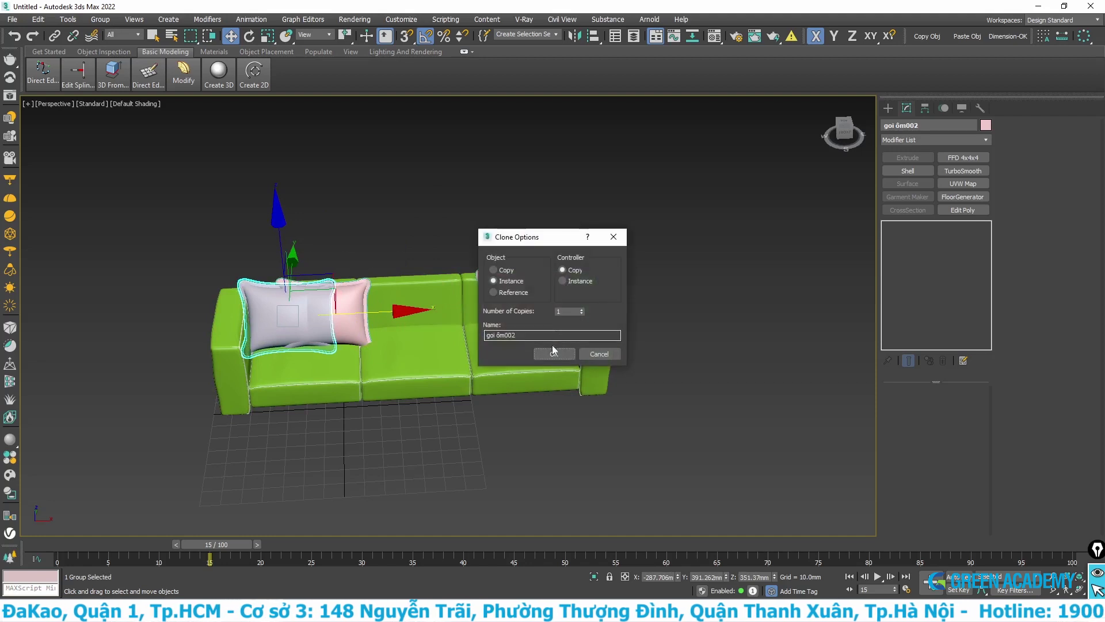
{"action": "left_click", "coordinate": [553, 353]}
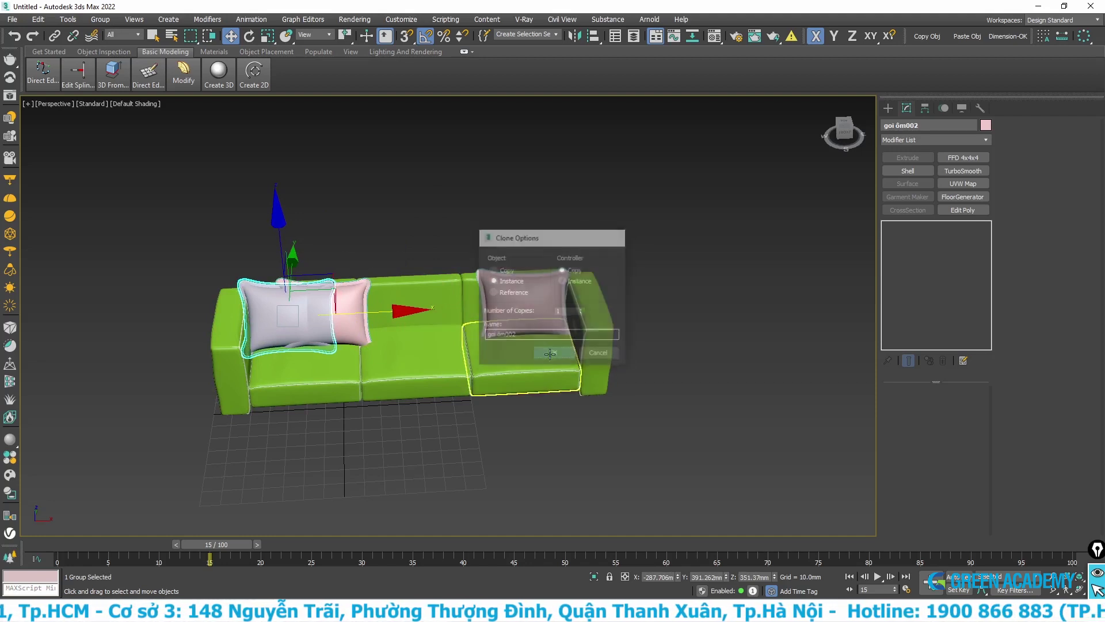
{"action": "key", "text": "r"}
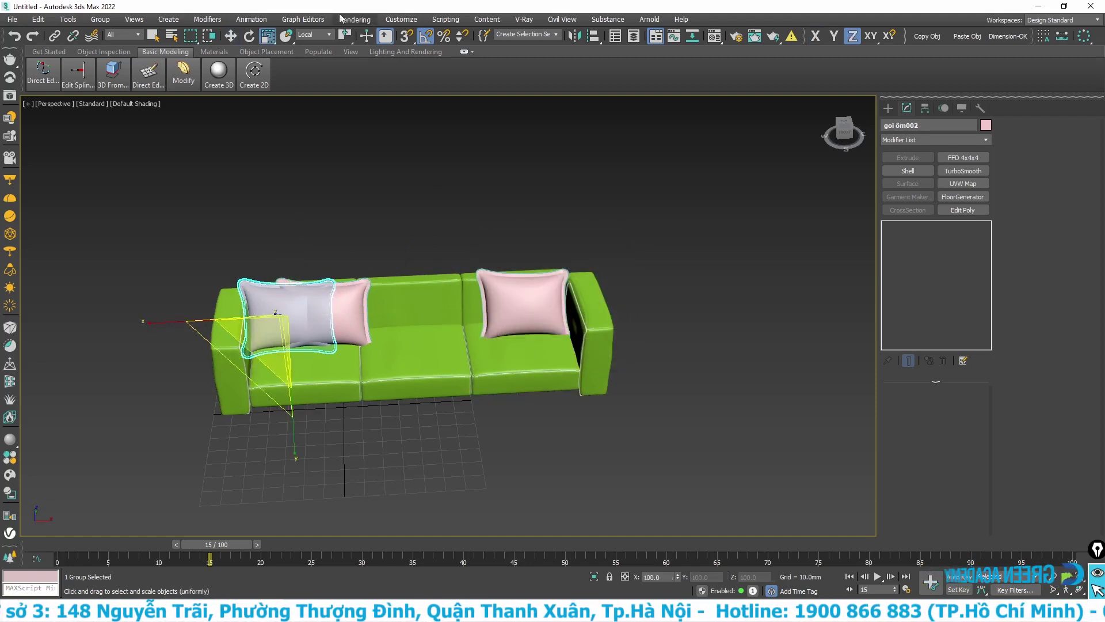
{"action": "left_click", "coordinate": [330, 35]}
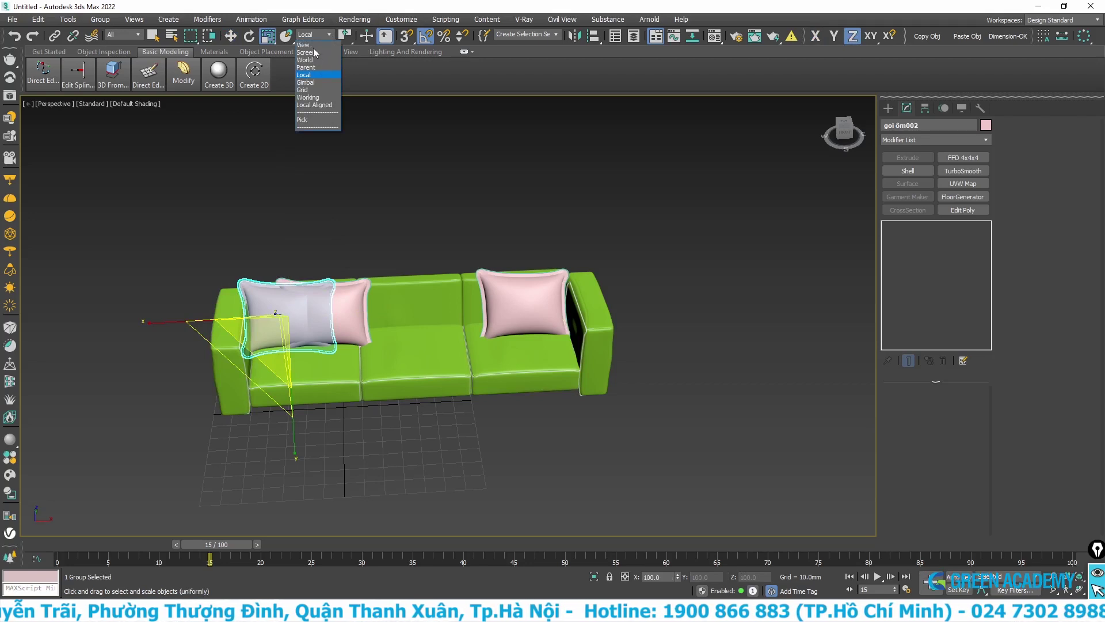
{"action": "left_click", "coordinate": [305, 45]}
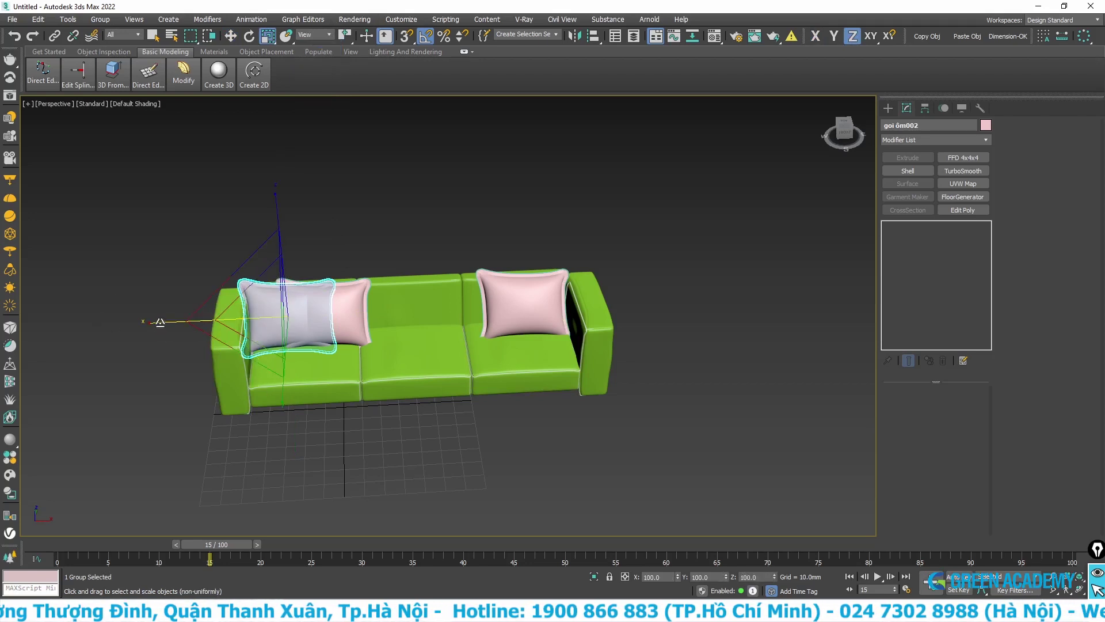
{"action": "left_click_drag", "start_coordinate": [160, 321], "coordinate": [174, 322]}
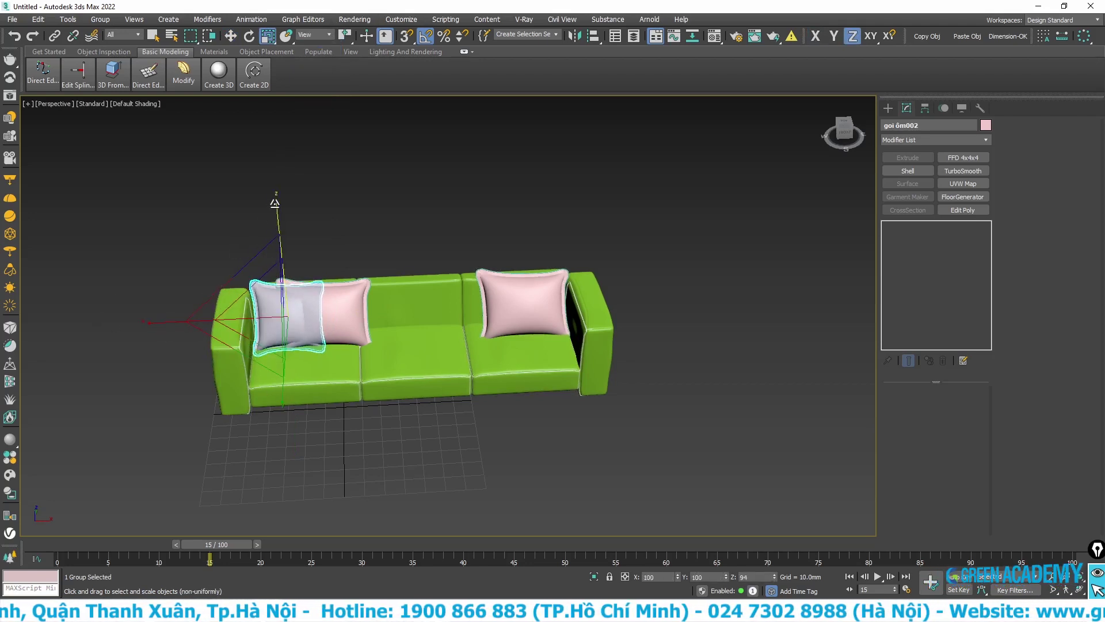
Rotate the third pillow 105° on Z and move it into the sofa's left corner.
{"action": "key", "text": "w"}
{"action": "mouse_move", "coordinate": [353, 272]}
{"action": "middle_mouse_down"}
{"action": "mouse_move", "coordinate": [361, 291]}
{"action": "mouse_move", "coordinate": [281, 364]}
{"action": "middle_mouse_up"}
{"action": "key", "text": "e"}
{"action": "scroll", "coordinate": [289, 373], "scroll_direction": "up", "scroll_amount": 2}
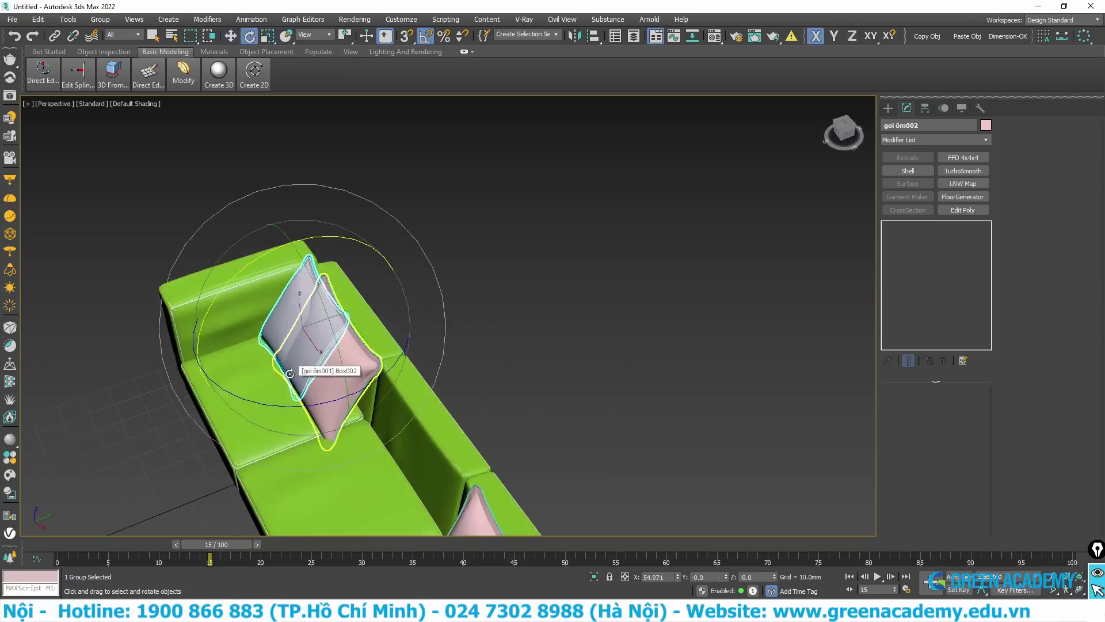
{"action": "left_click_drag", "start_coordinate": [311, 375], "coordinate": [354, 398]}
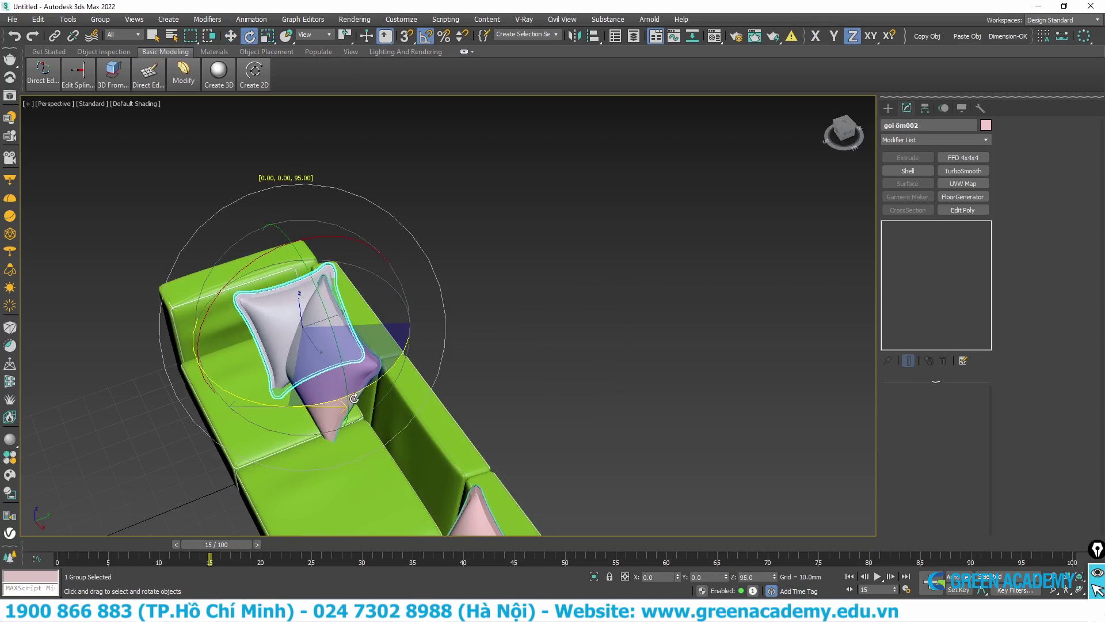
{"action": "key", "text": "w"}
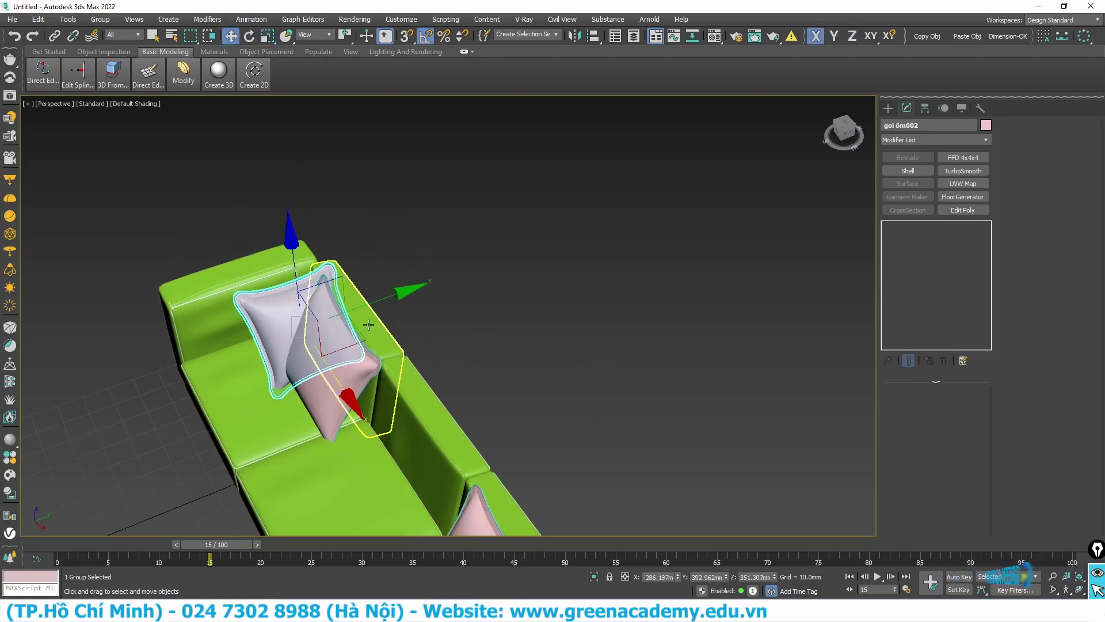
{"action": "left_click_drag", "start_coordinate": [367, 303], "coordinate": [308, 300]}
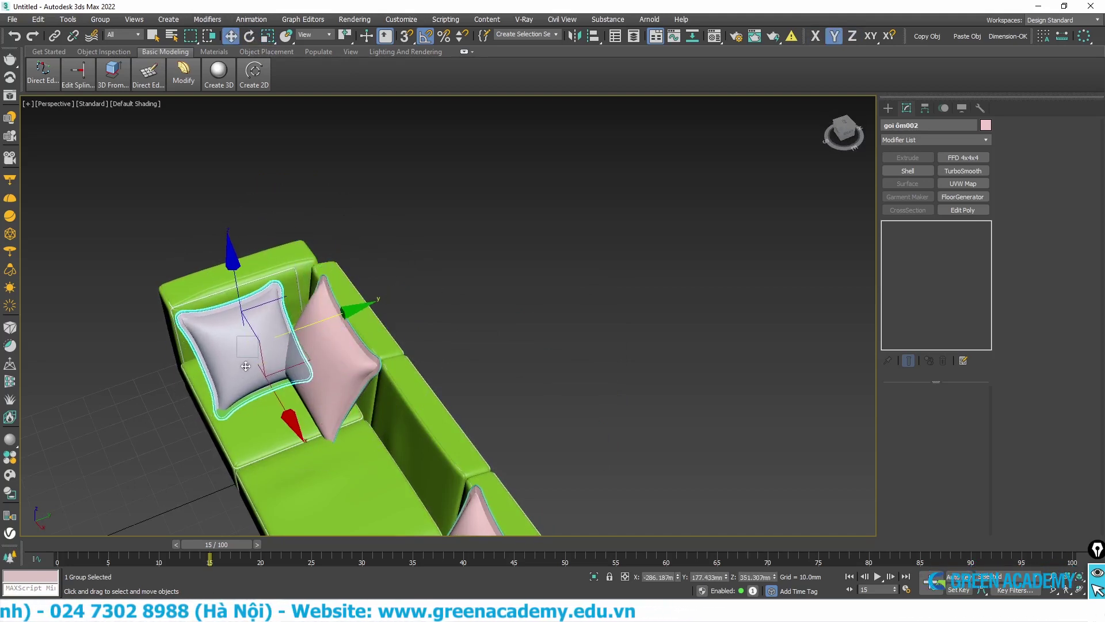
{"action": "middle_click_drag", "start_coordinate": [239, 374], "coordinate": [276, 328], "text": "alt"}
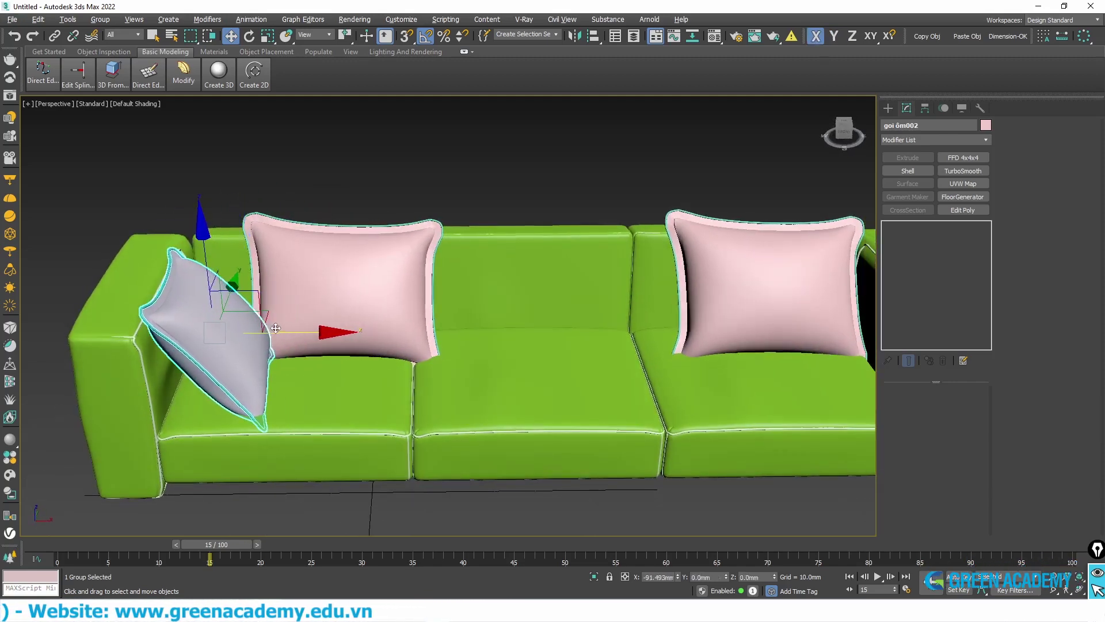
{"action": "scroll", "coordinate": [277, 328], "scroll_direction": "down", "scroll_amount": 2}
{"action": "scroll", "coordinate": [352, 348], "scroll_direction": "down", "scroll_amount": 2}
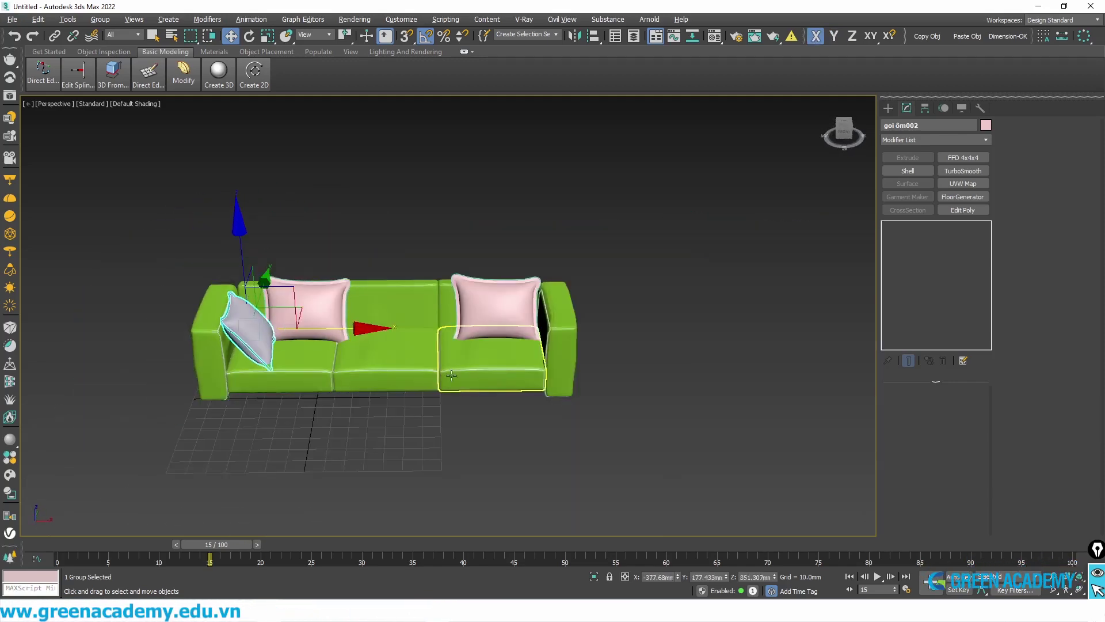
{"action": "middle_click_drag", "start_coordinate": [388, 359], "coordinate": [387, 365], "text": "alt"}
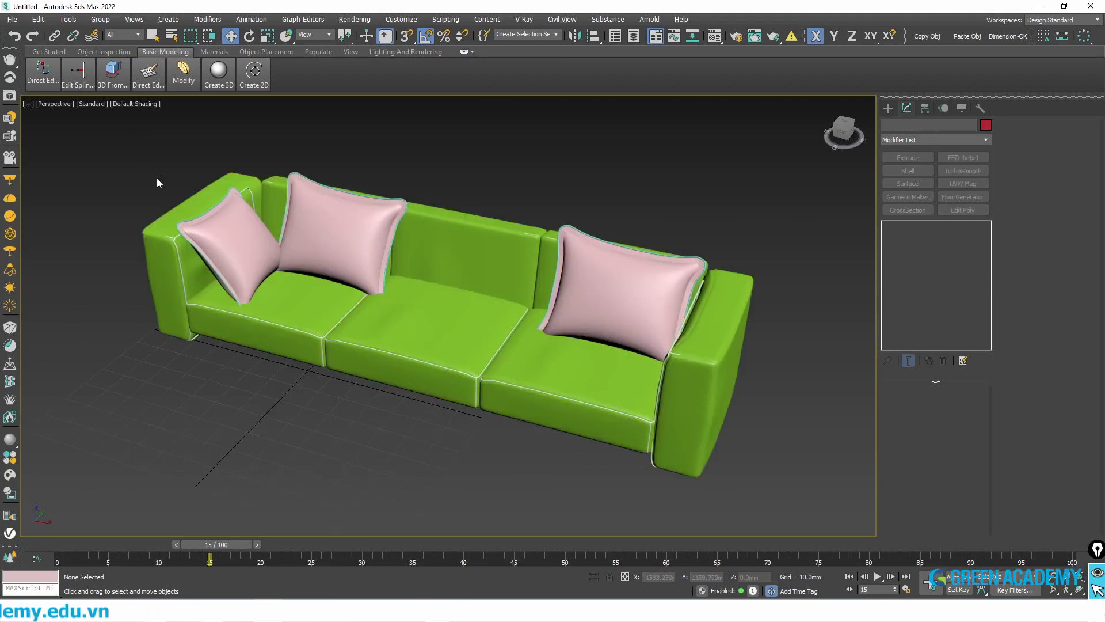
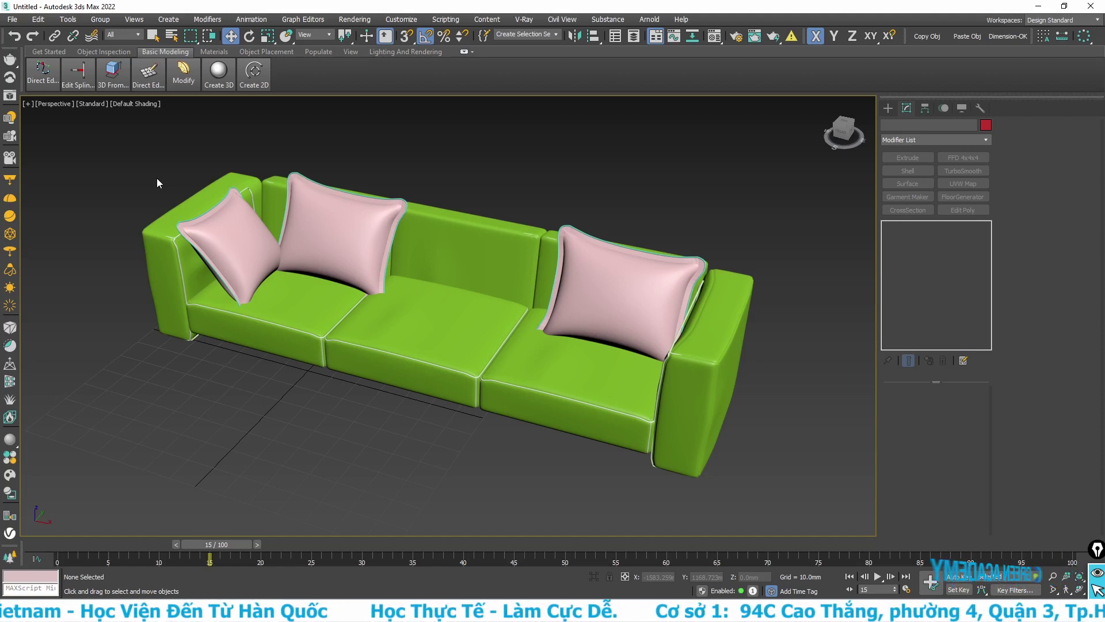
Save the green sofa scene as 'Sofa' in Desktop > BT 3D Clip.
{"action": "left_click", "coordinate": [13, 20]}
{"action": "left_click", "coordinate": [36, 111]}
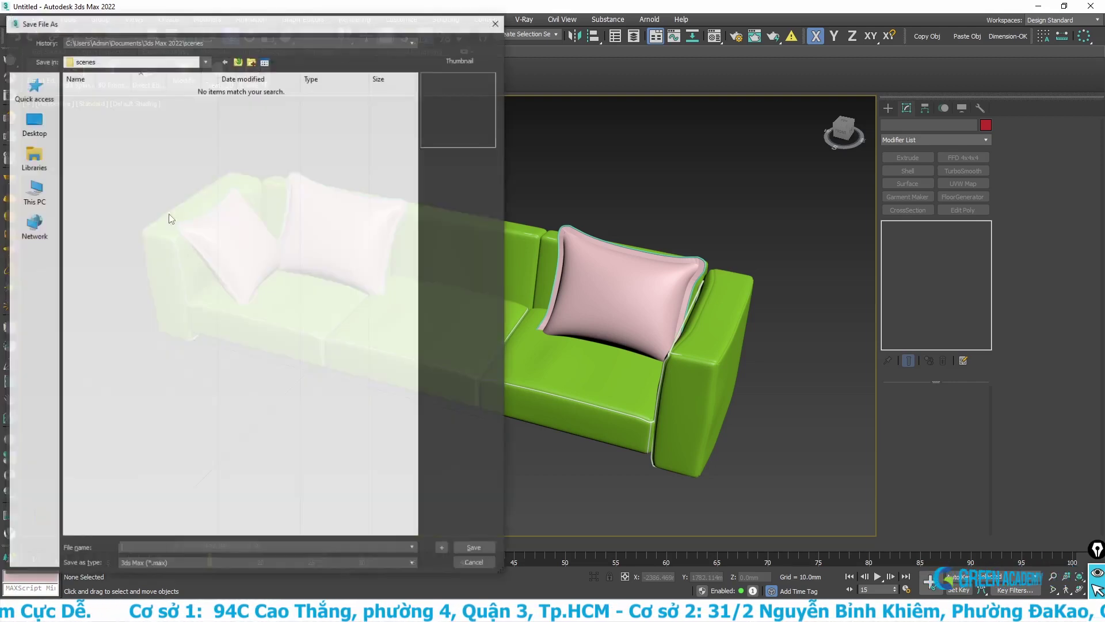
{"action": "left_click", "coordinate": [46, 132]}
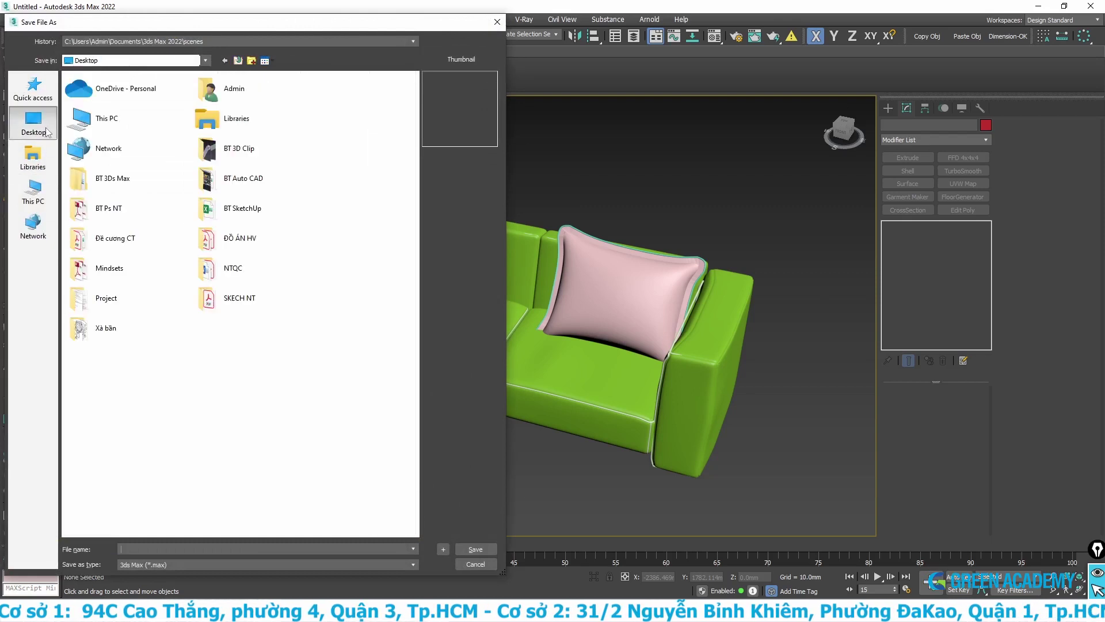
{"action": "double_click", "coordinate": [241, 149]}
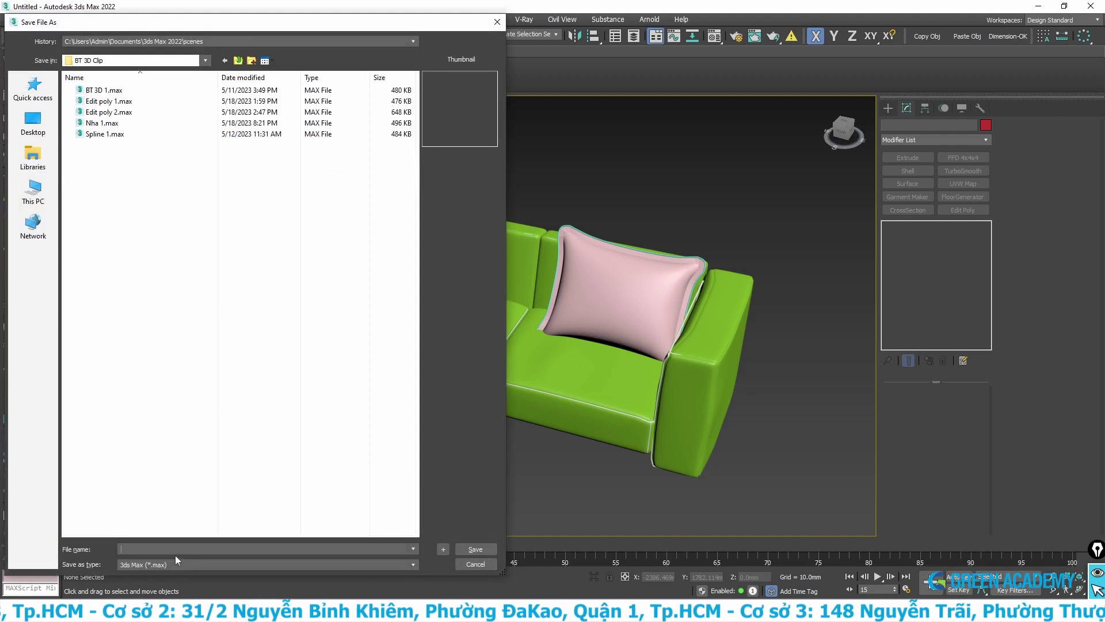
{"action": "type", "text": "Sofa"}
{"action": "key", "text": "Return"}
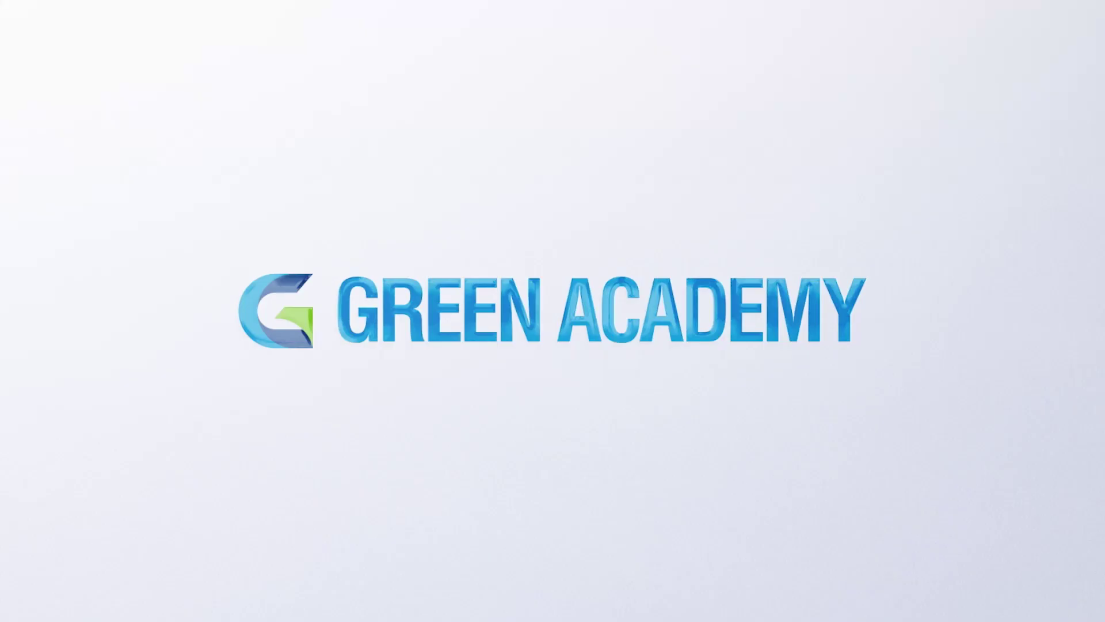